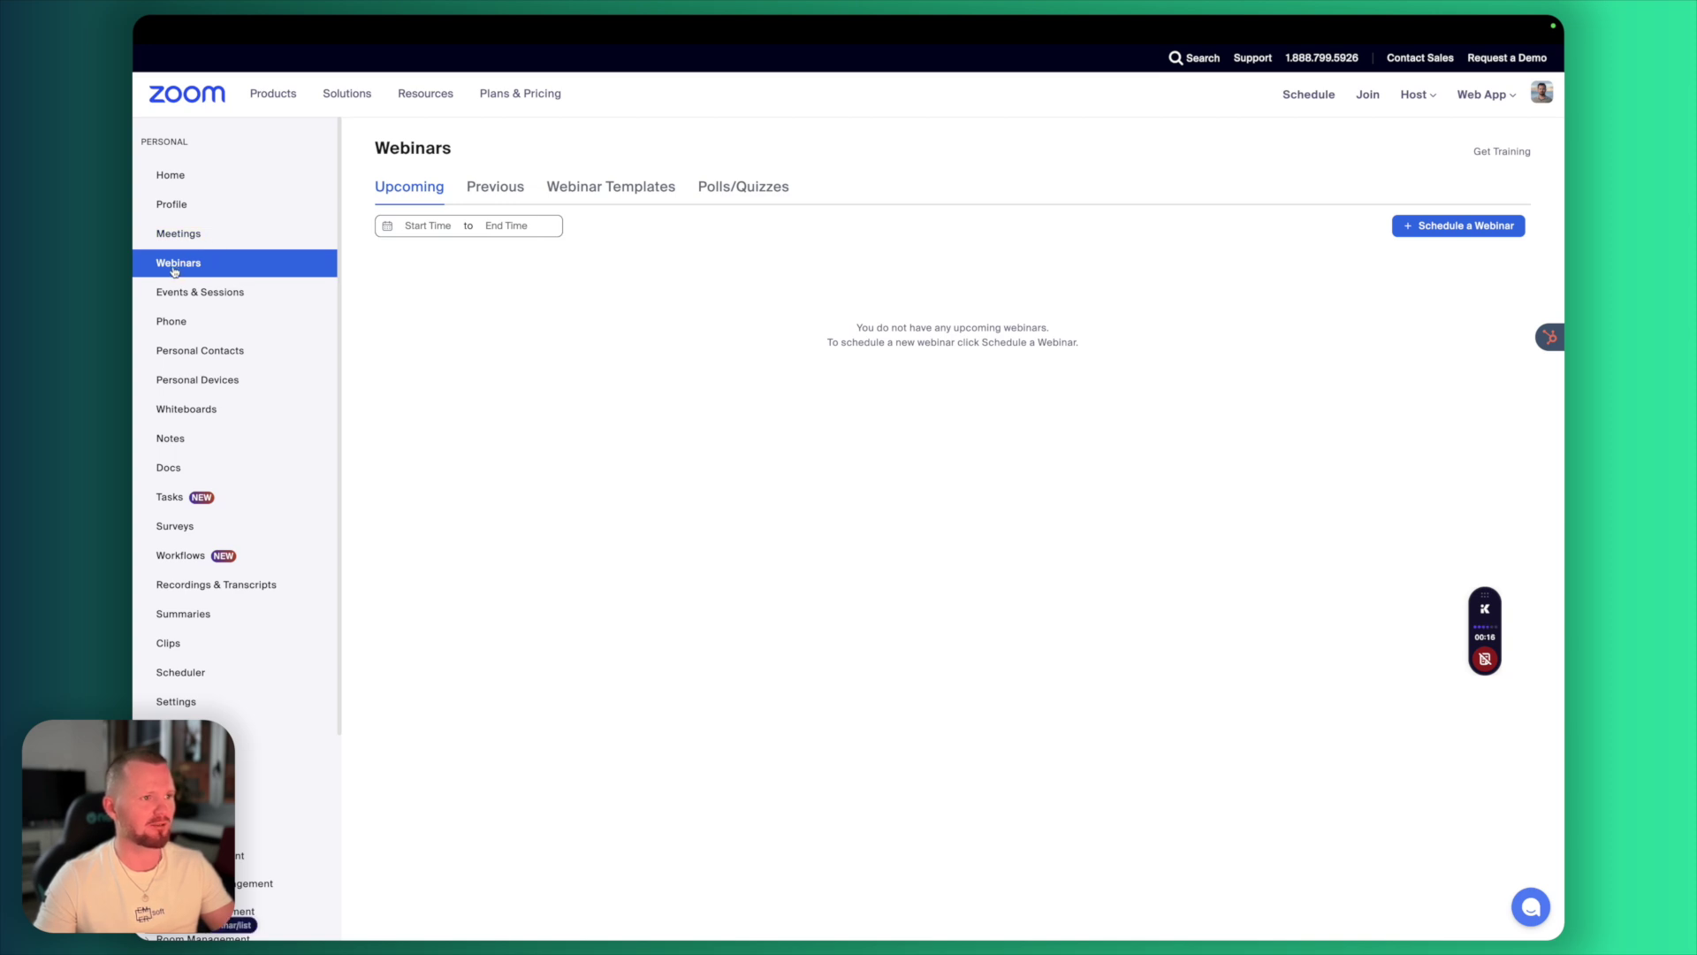
# Start a new webinar titled 'HubSpot CMS' on 05/19/2025 at 03:00 PM
pyautogui.click(1478, 231)
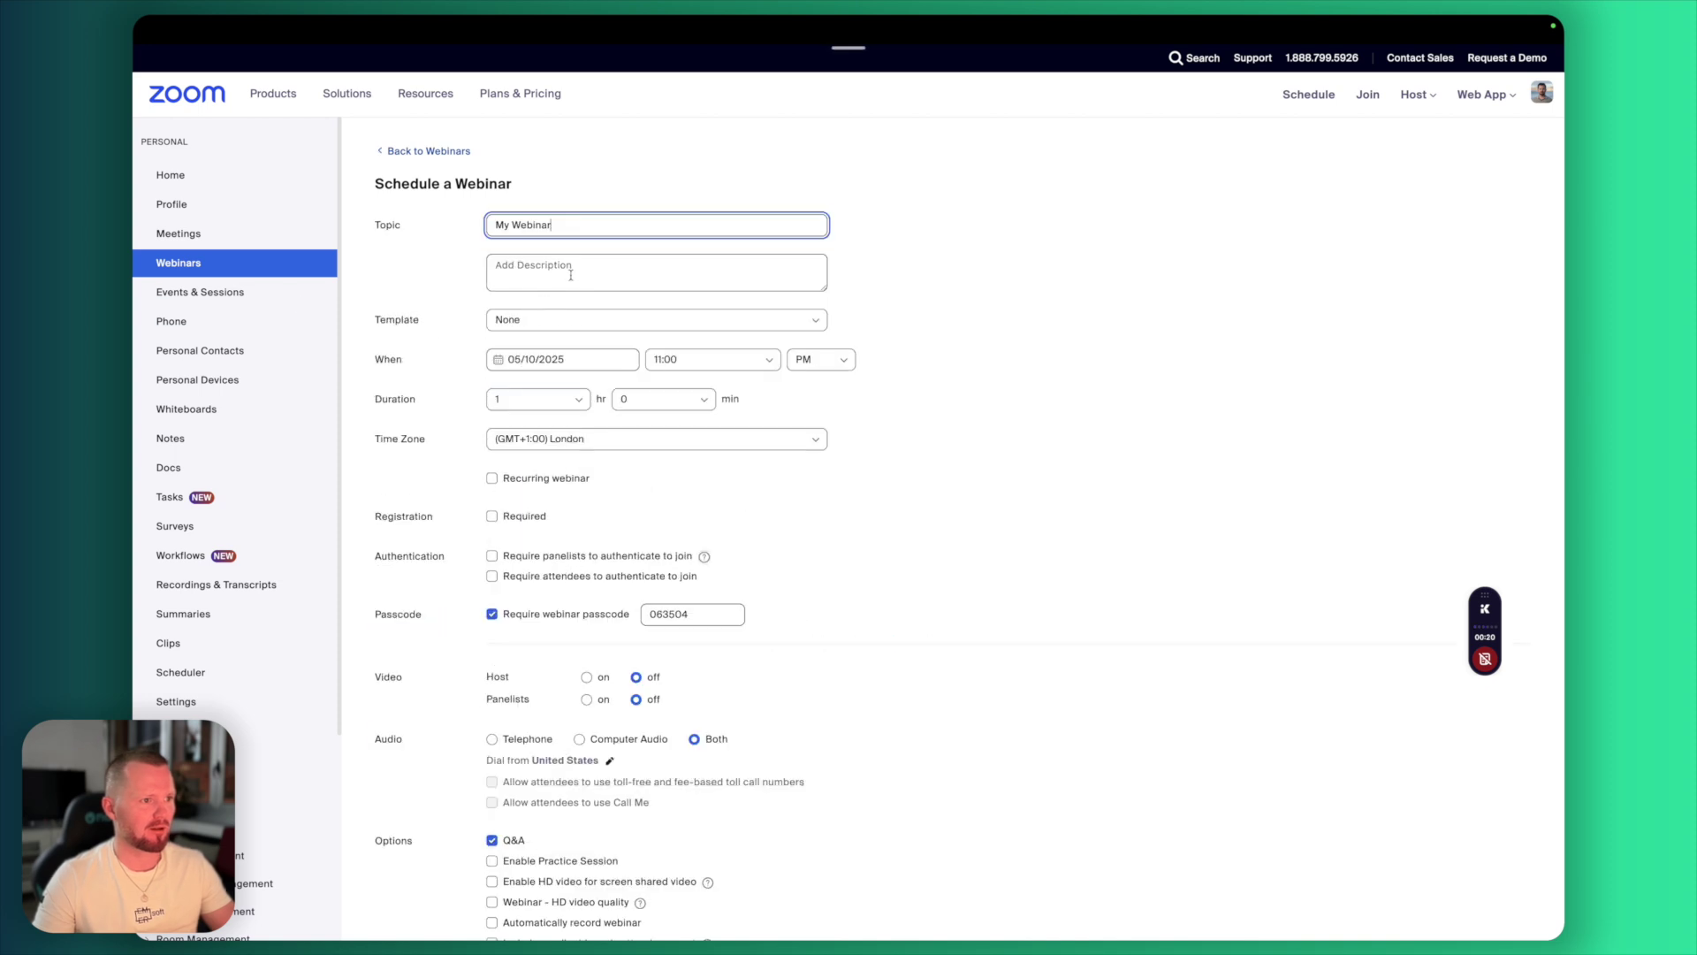
pyautogui.tripleClick(580, 232)
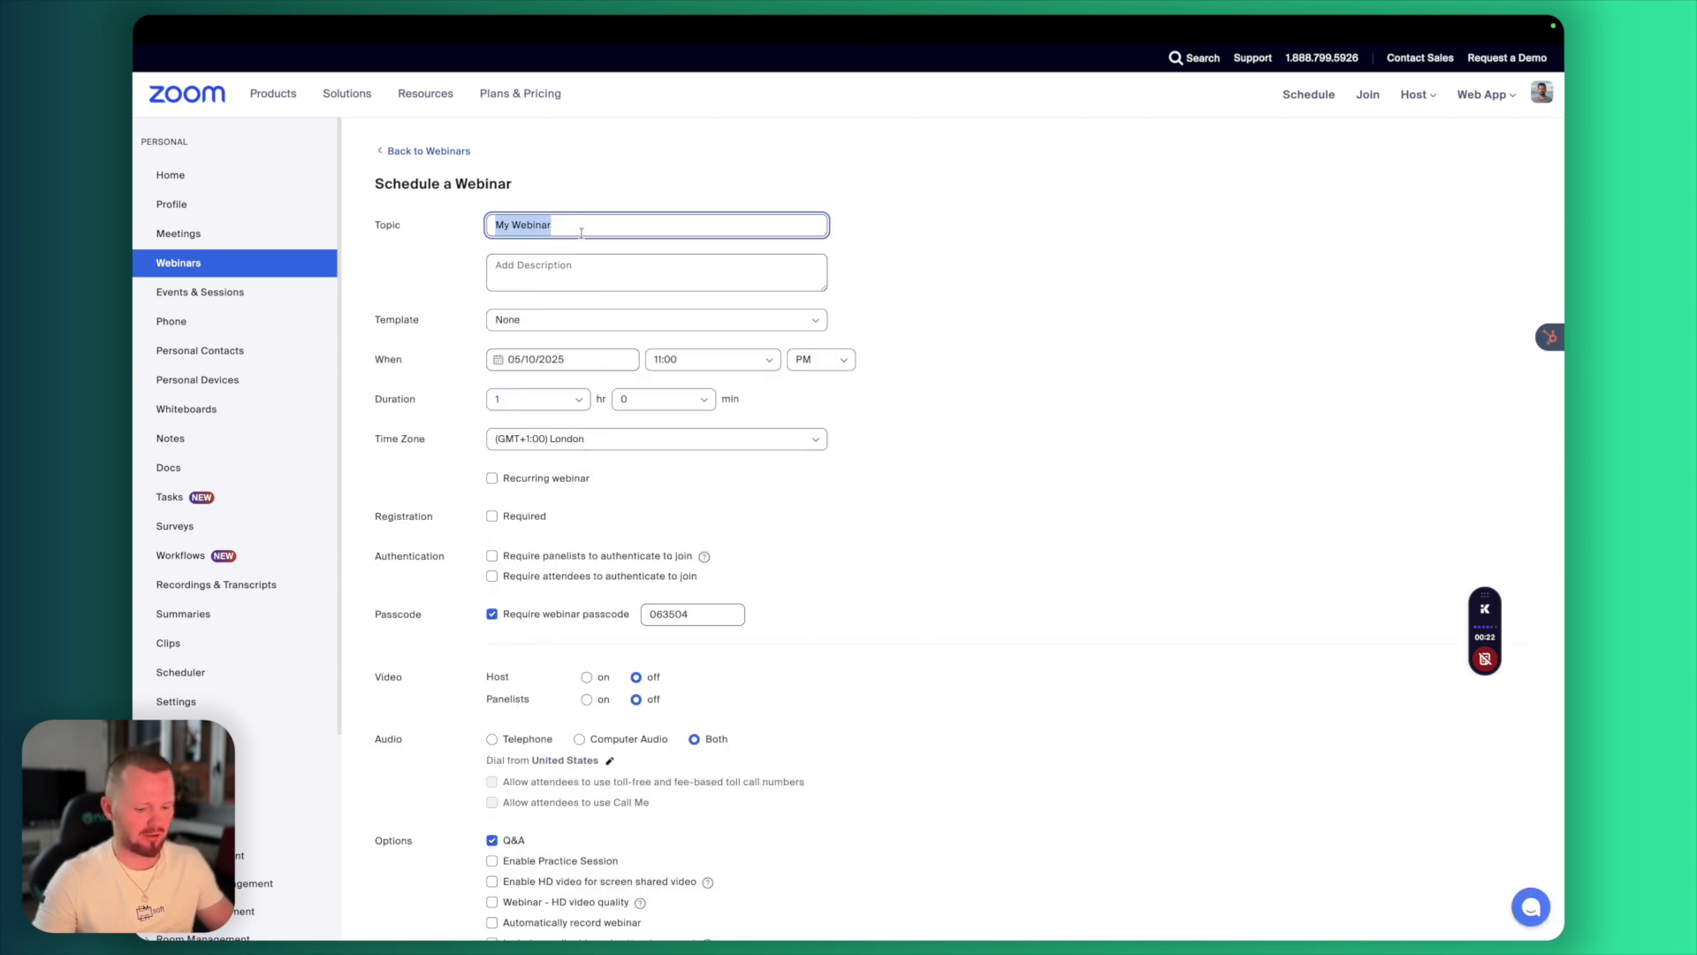
pyautogui.write('Hub')
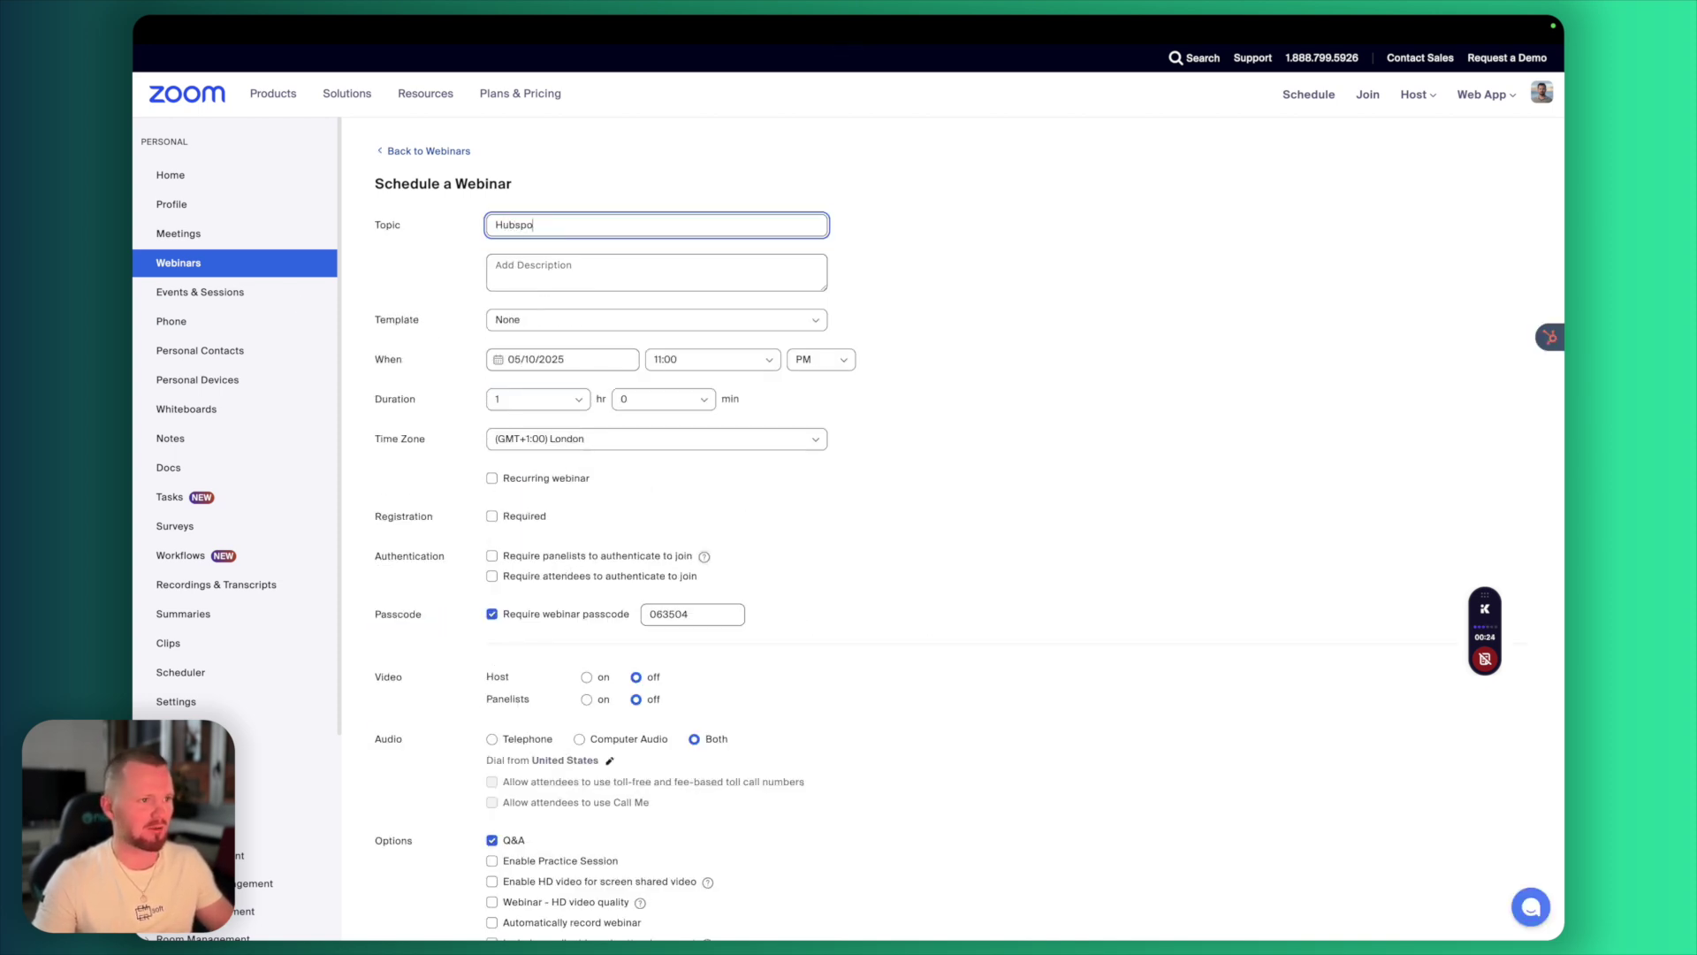
pyautogui.write('Spot ')
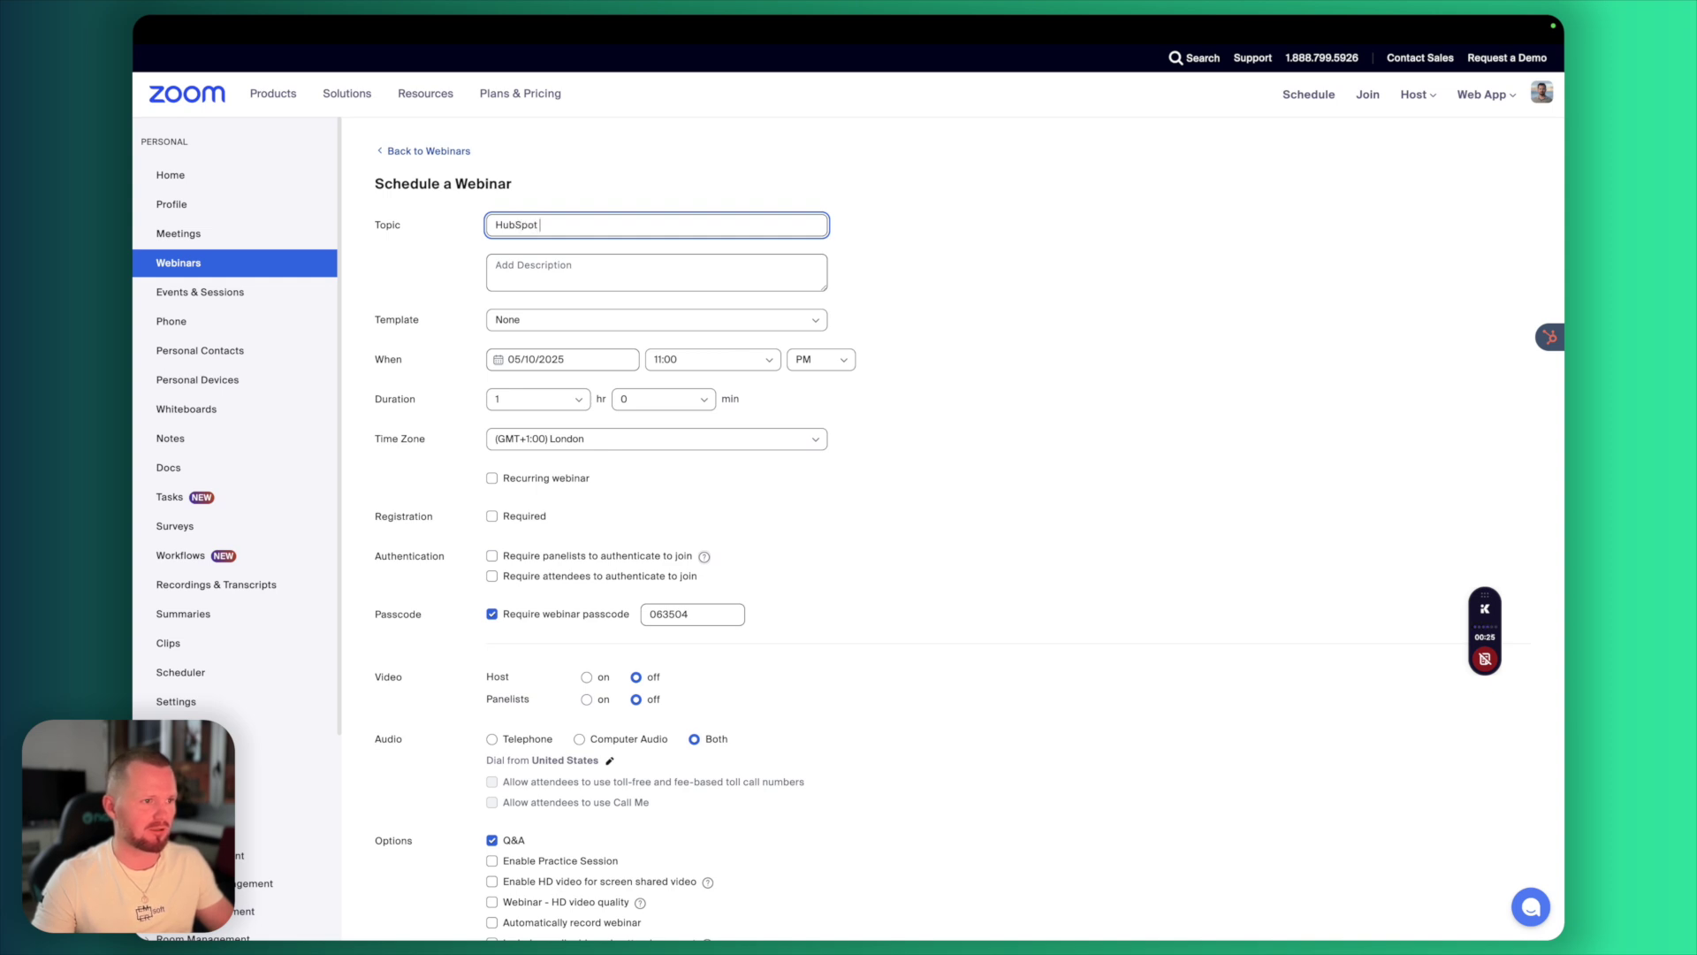
pyautogui.write('CMS')
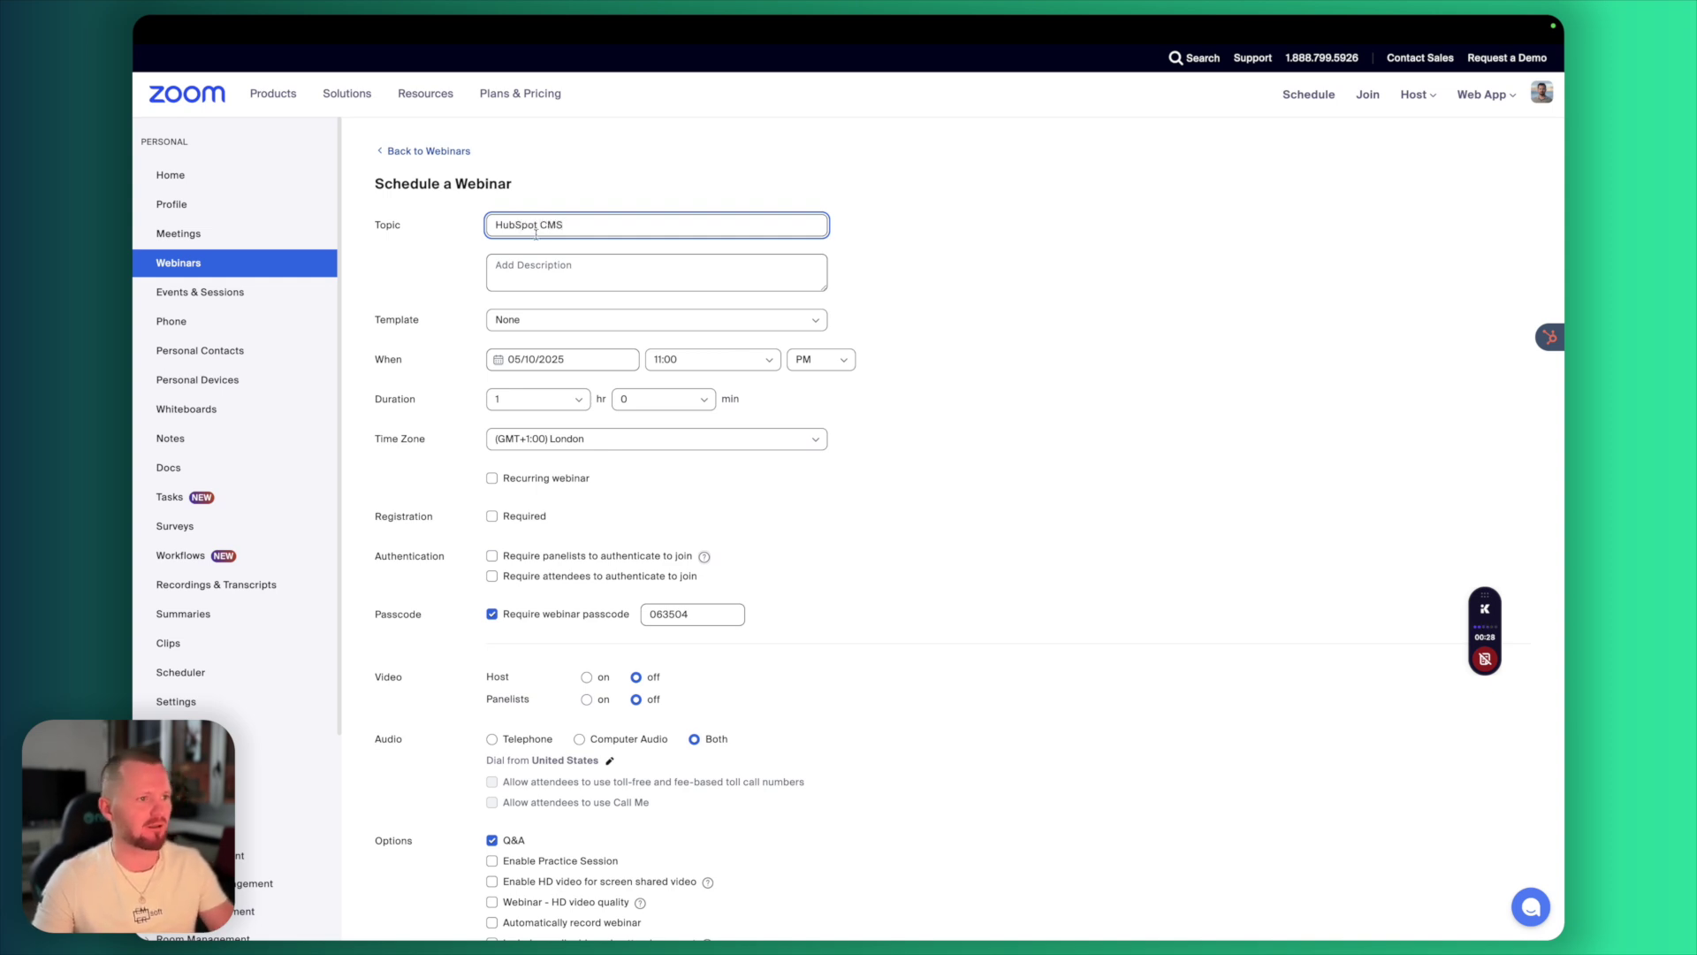
pyautogui.click(520, 359)
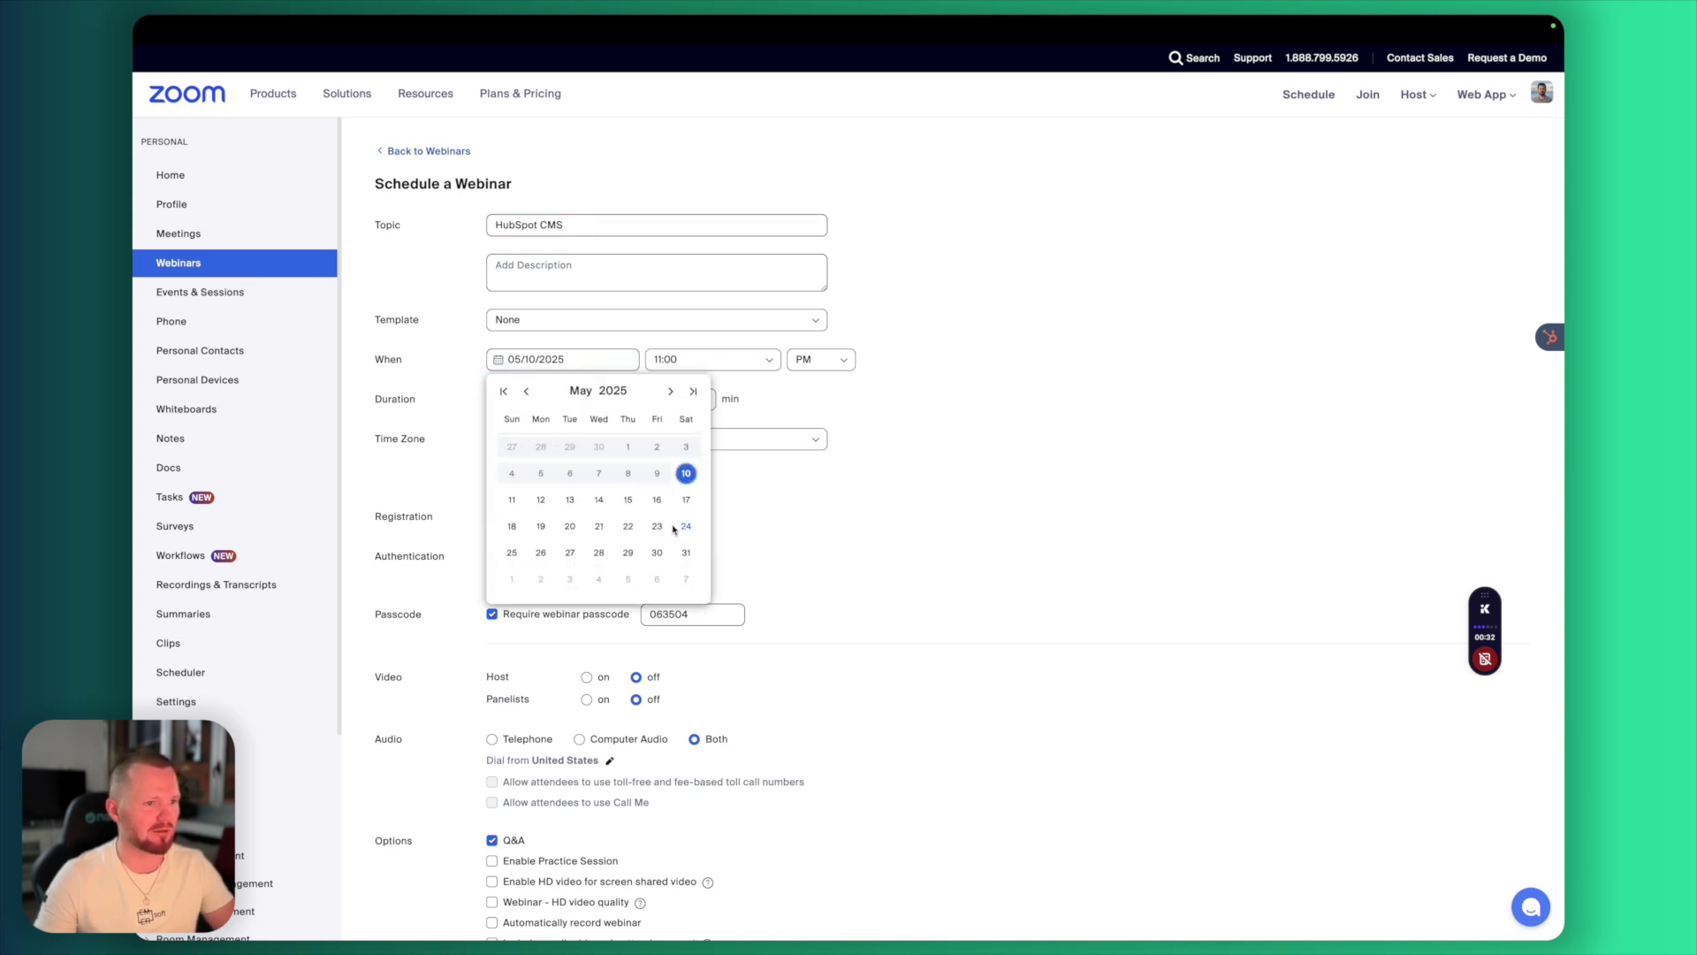
pyautogui.click(543, 528)
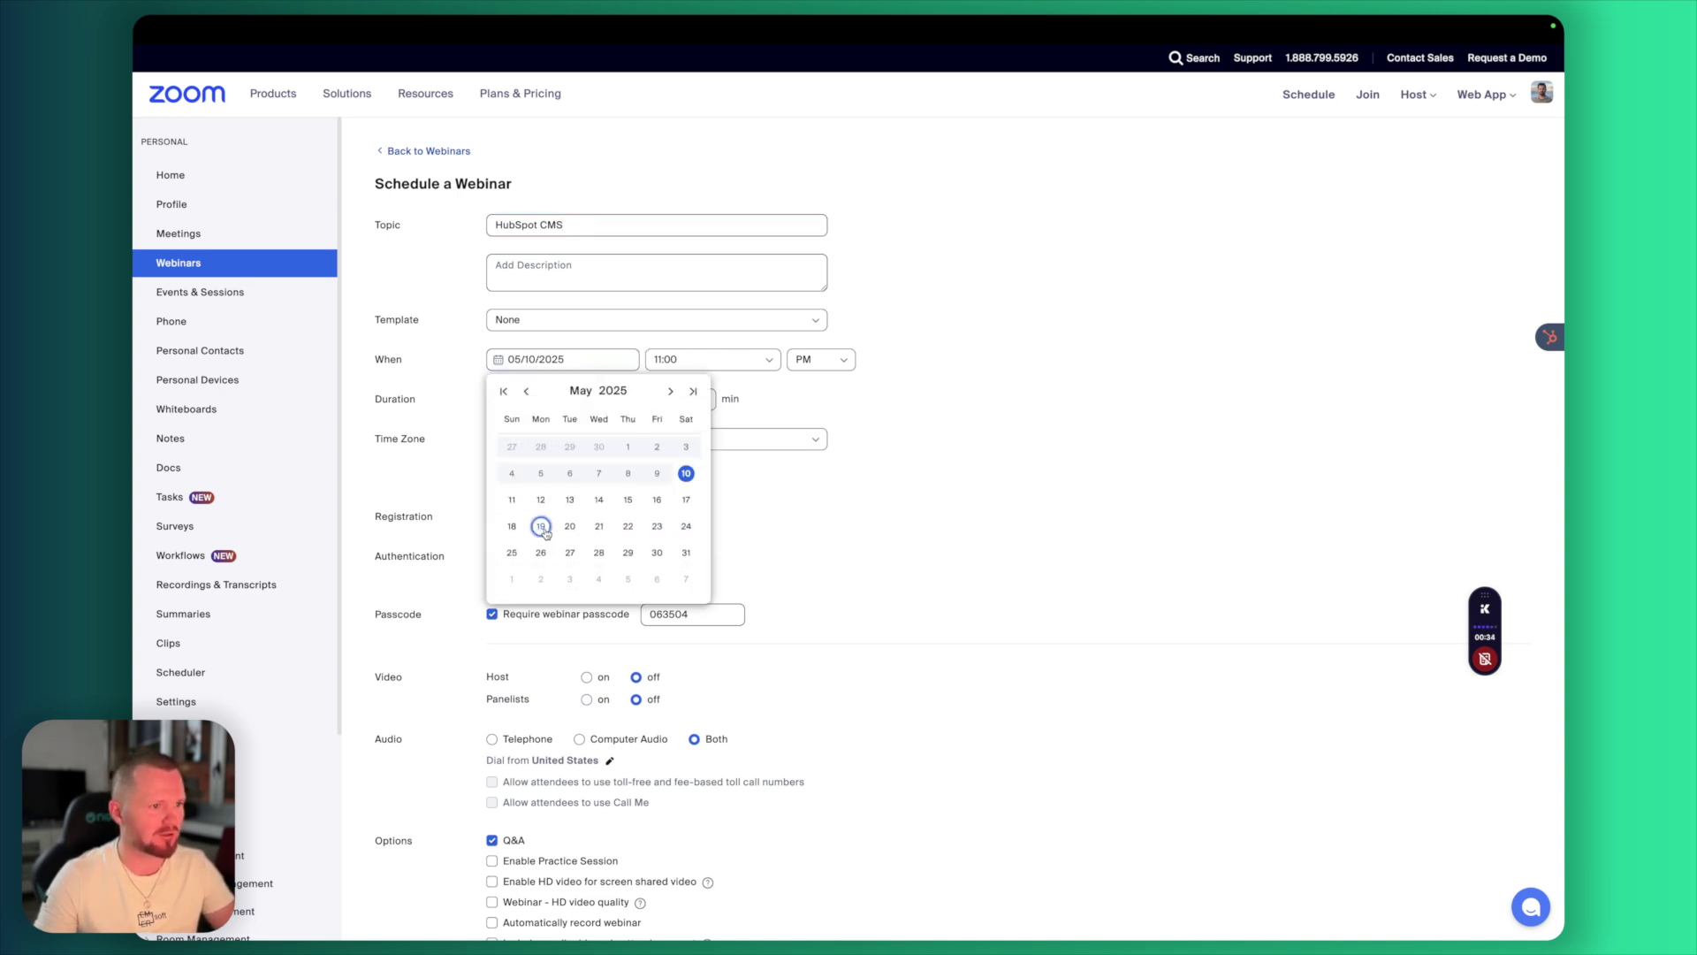
pyautogui.click(723, 359)
pyautogui.scroll(5, 700, 438)
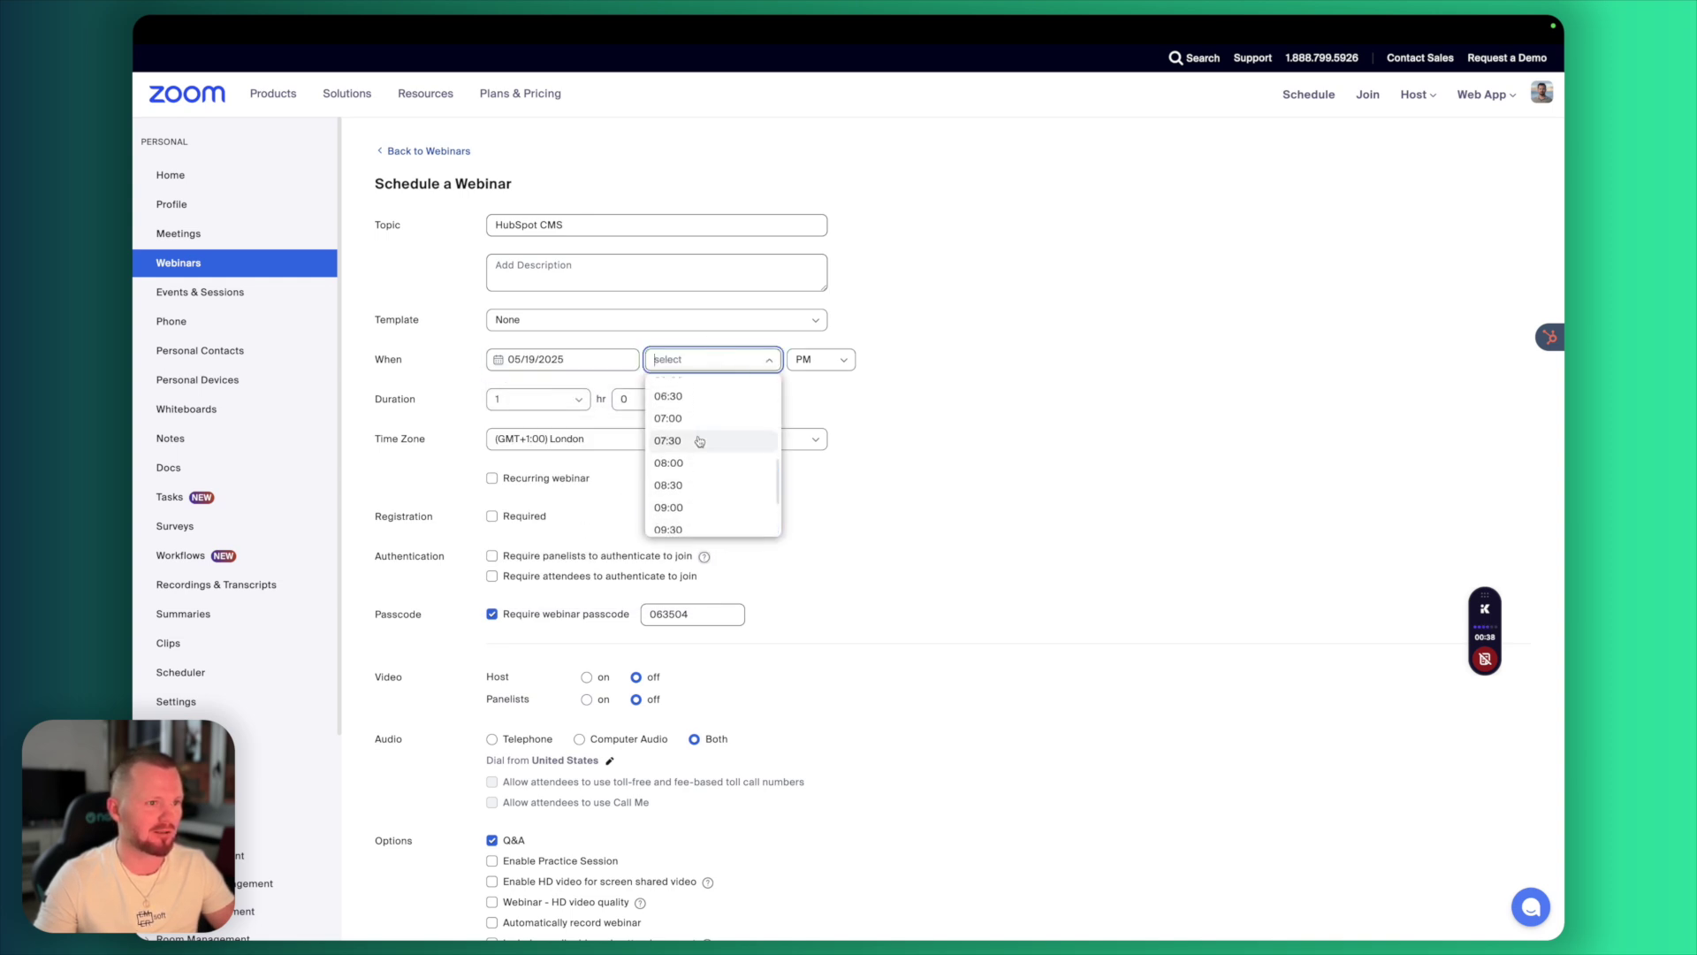
pyautogui.scroll(4, 698, 423)
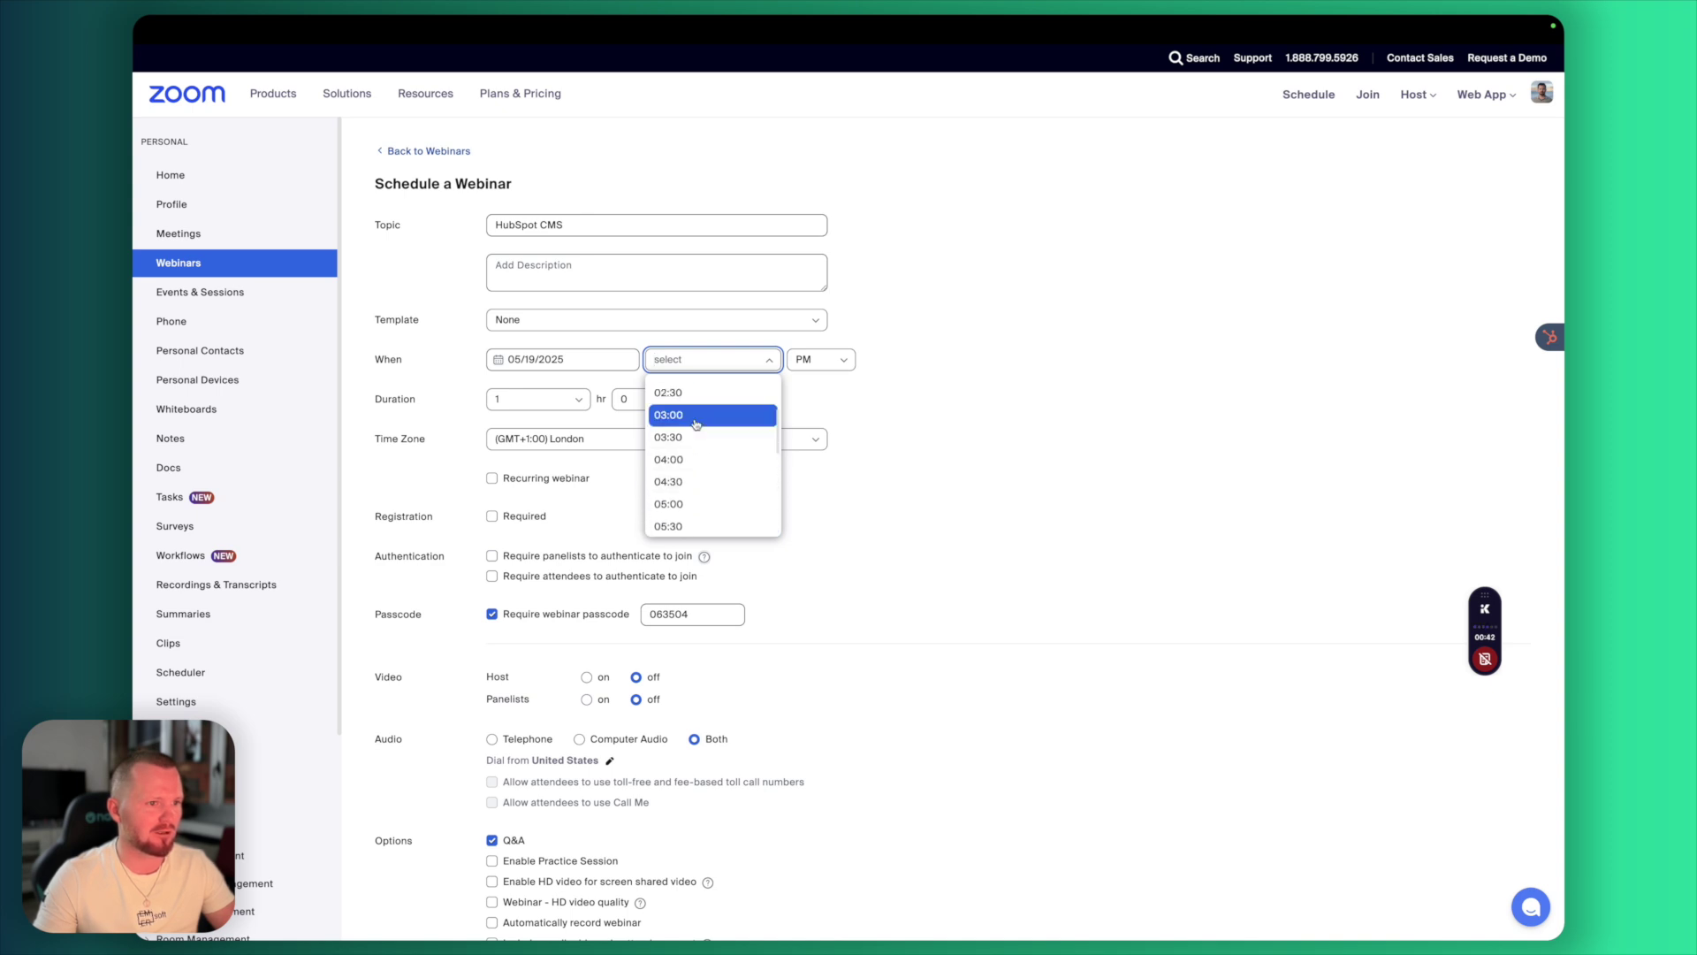
pyautogui.click(698, 409)
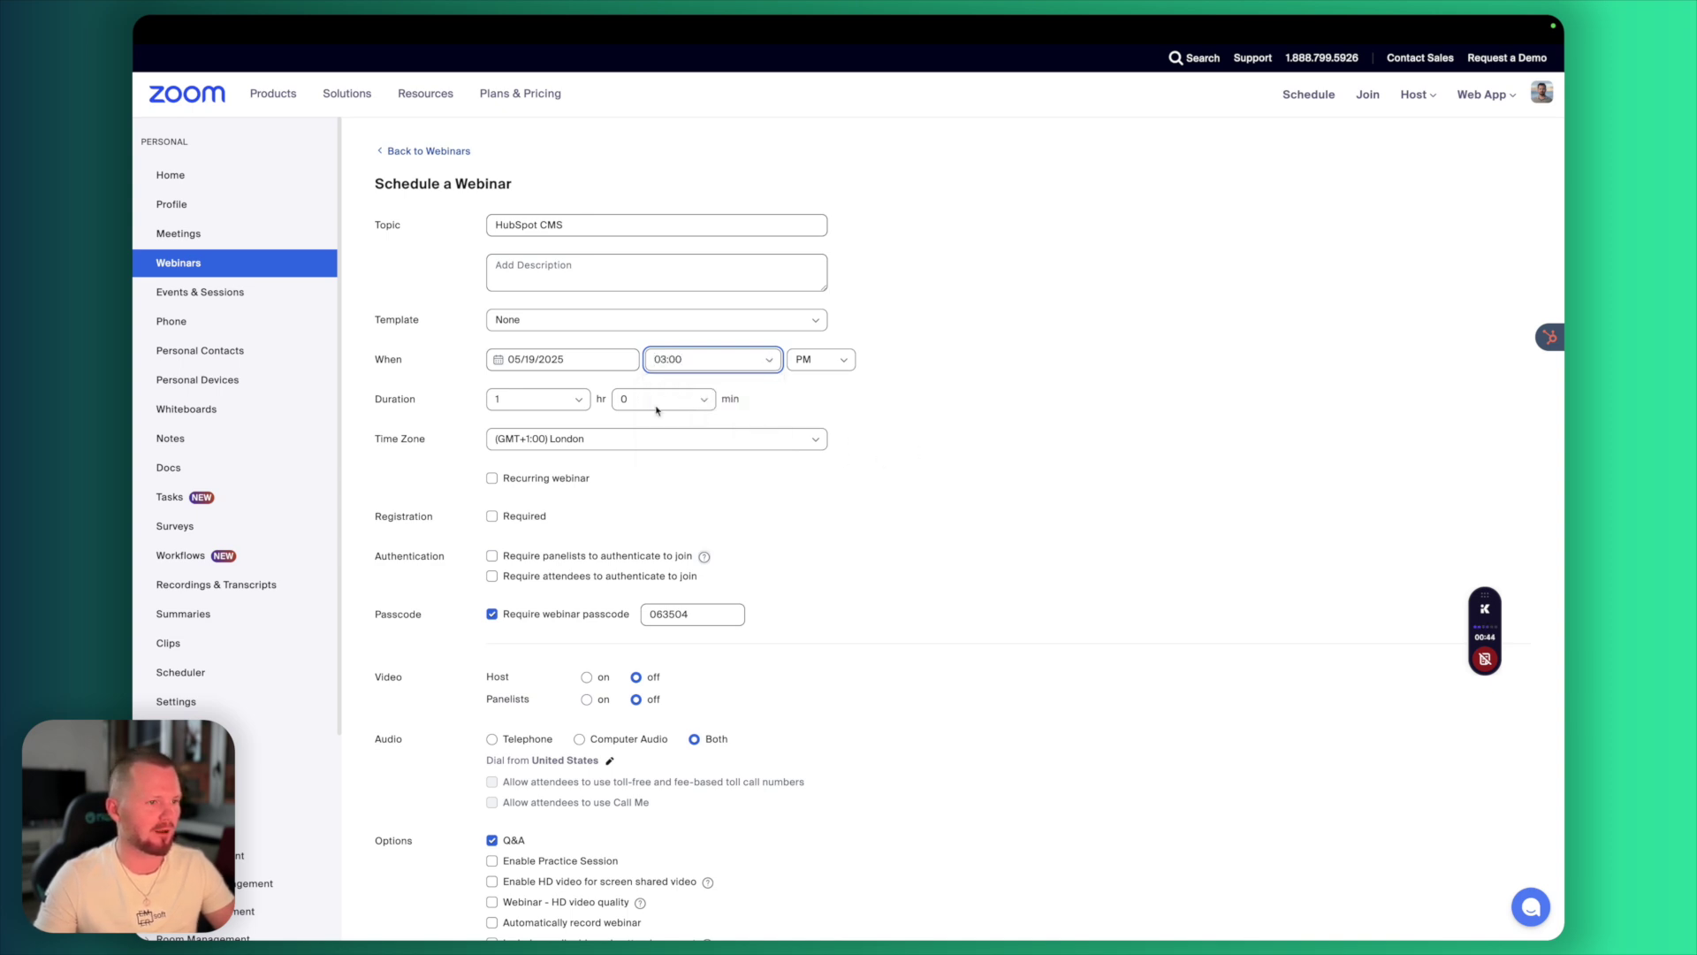
# Require registration, drop the passcode, turn on host and panelist video, and schedule the webinar
pyautogui.click(491, 517)
pyautogui.scroll(-2, 747, 548)
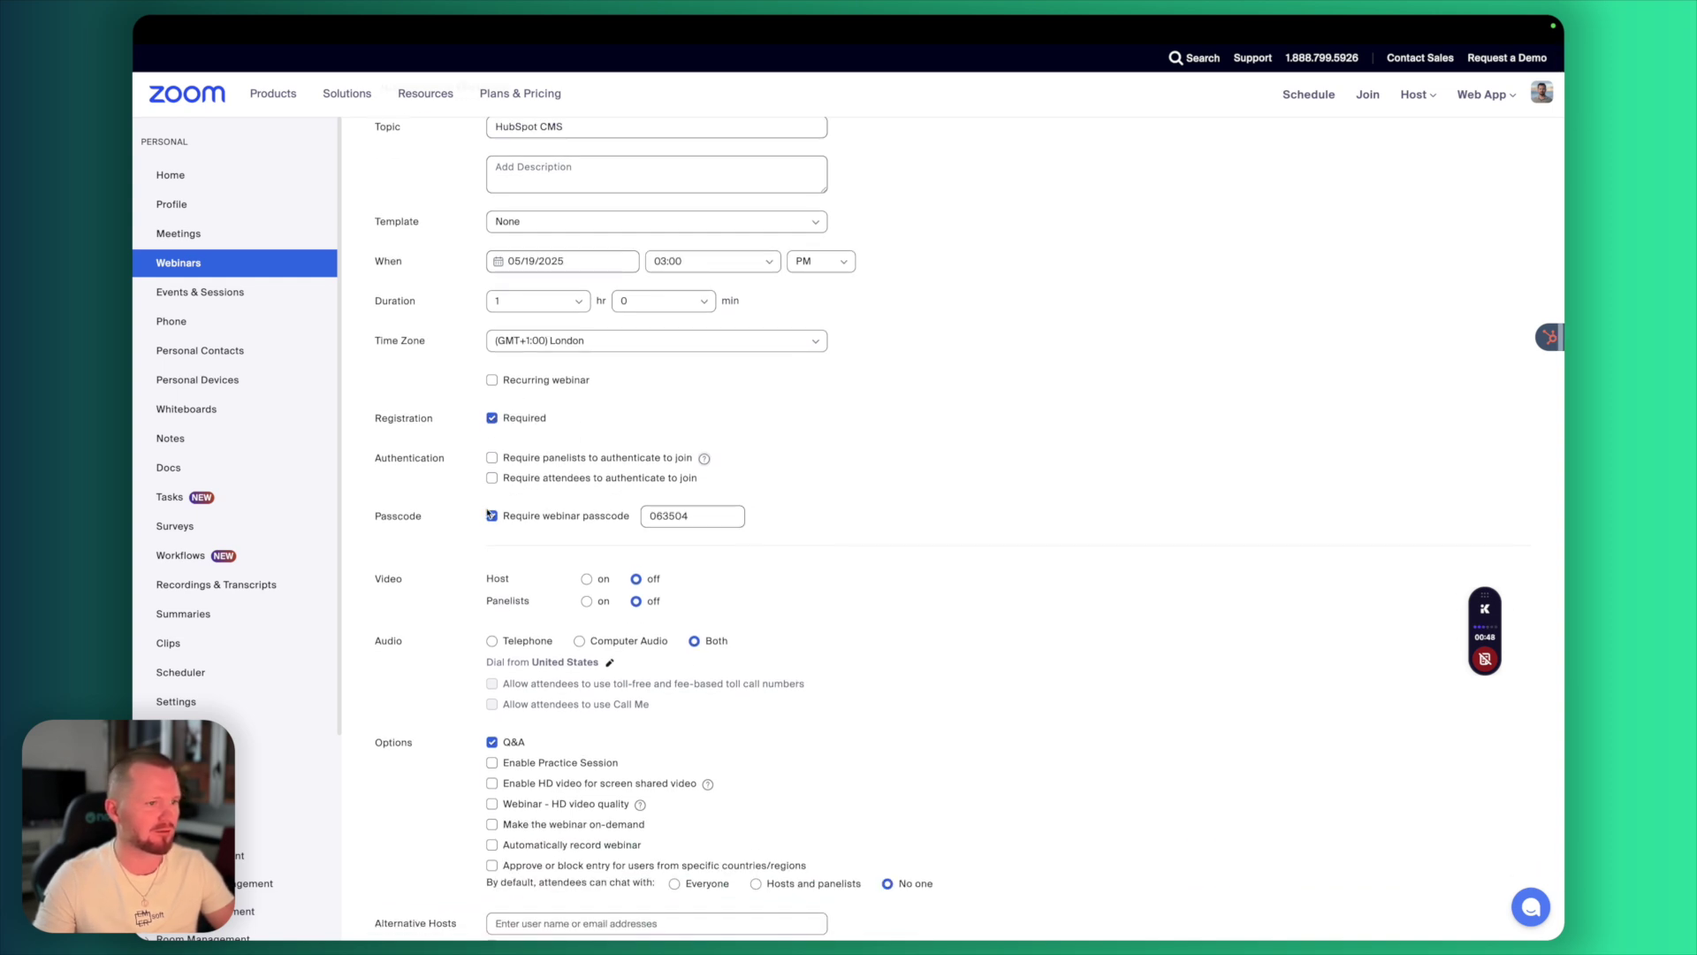
pyautogui.click(516, 518)
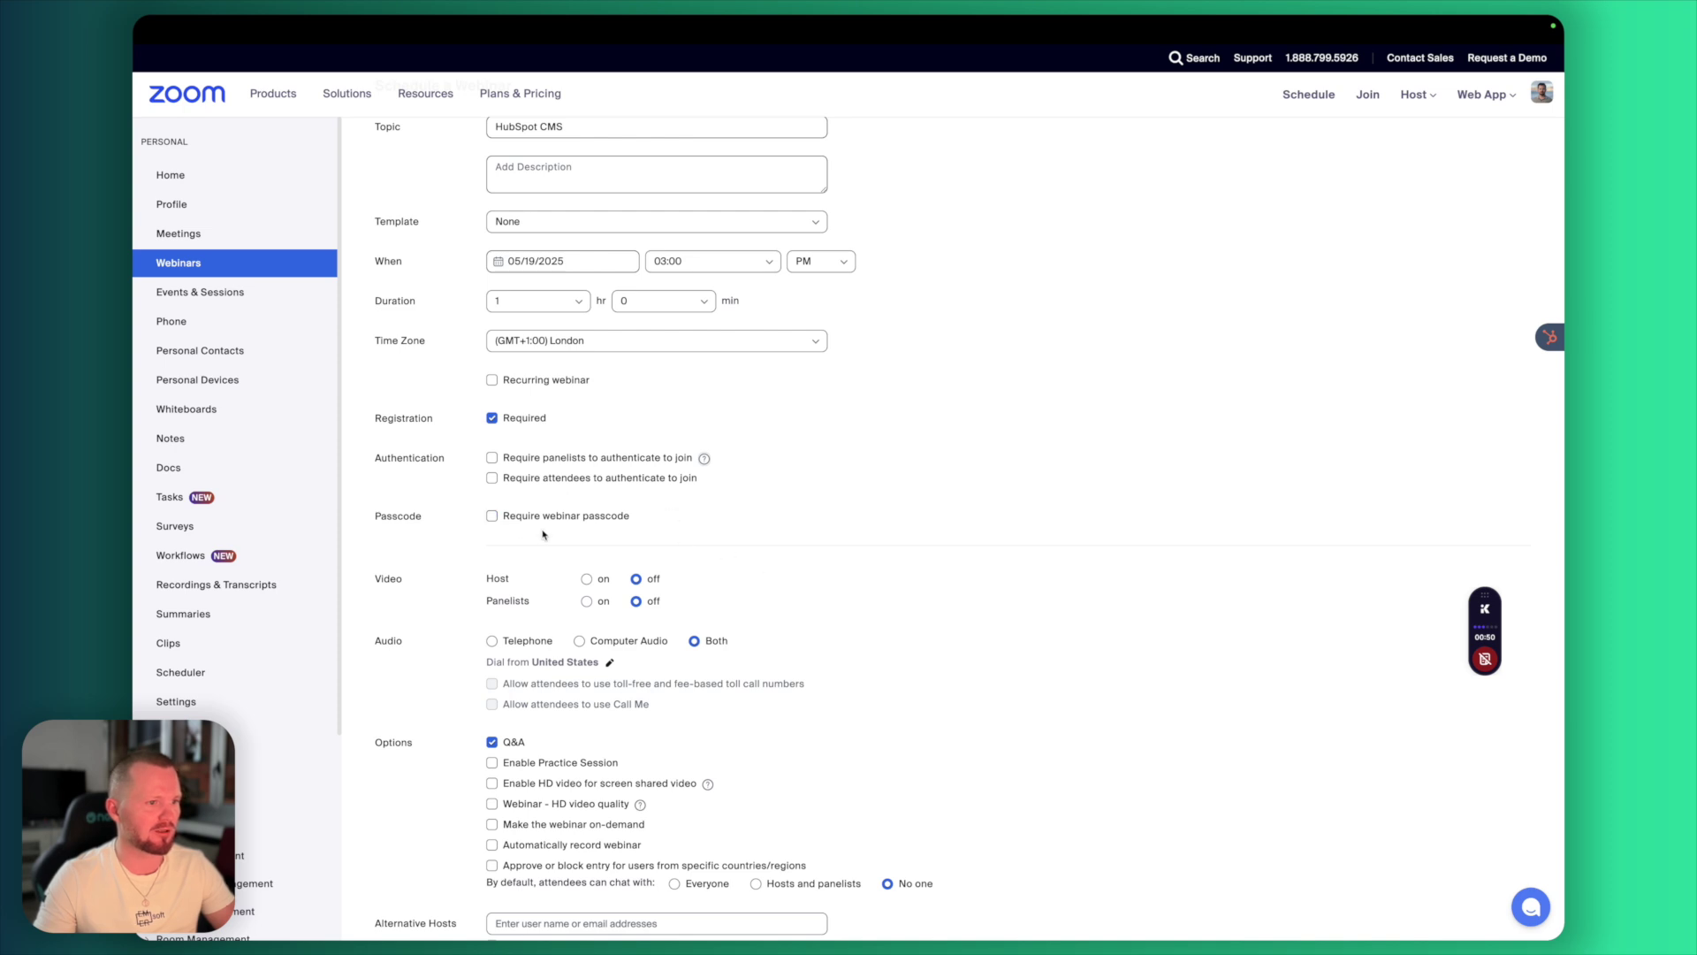
pyautogui.scroll(-3, 665, 559)
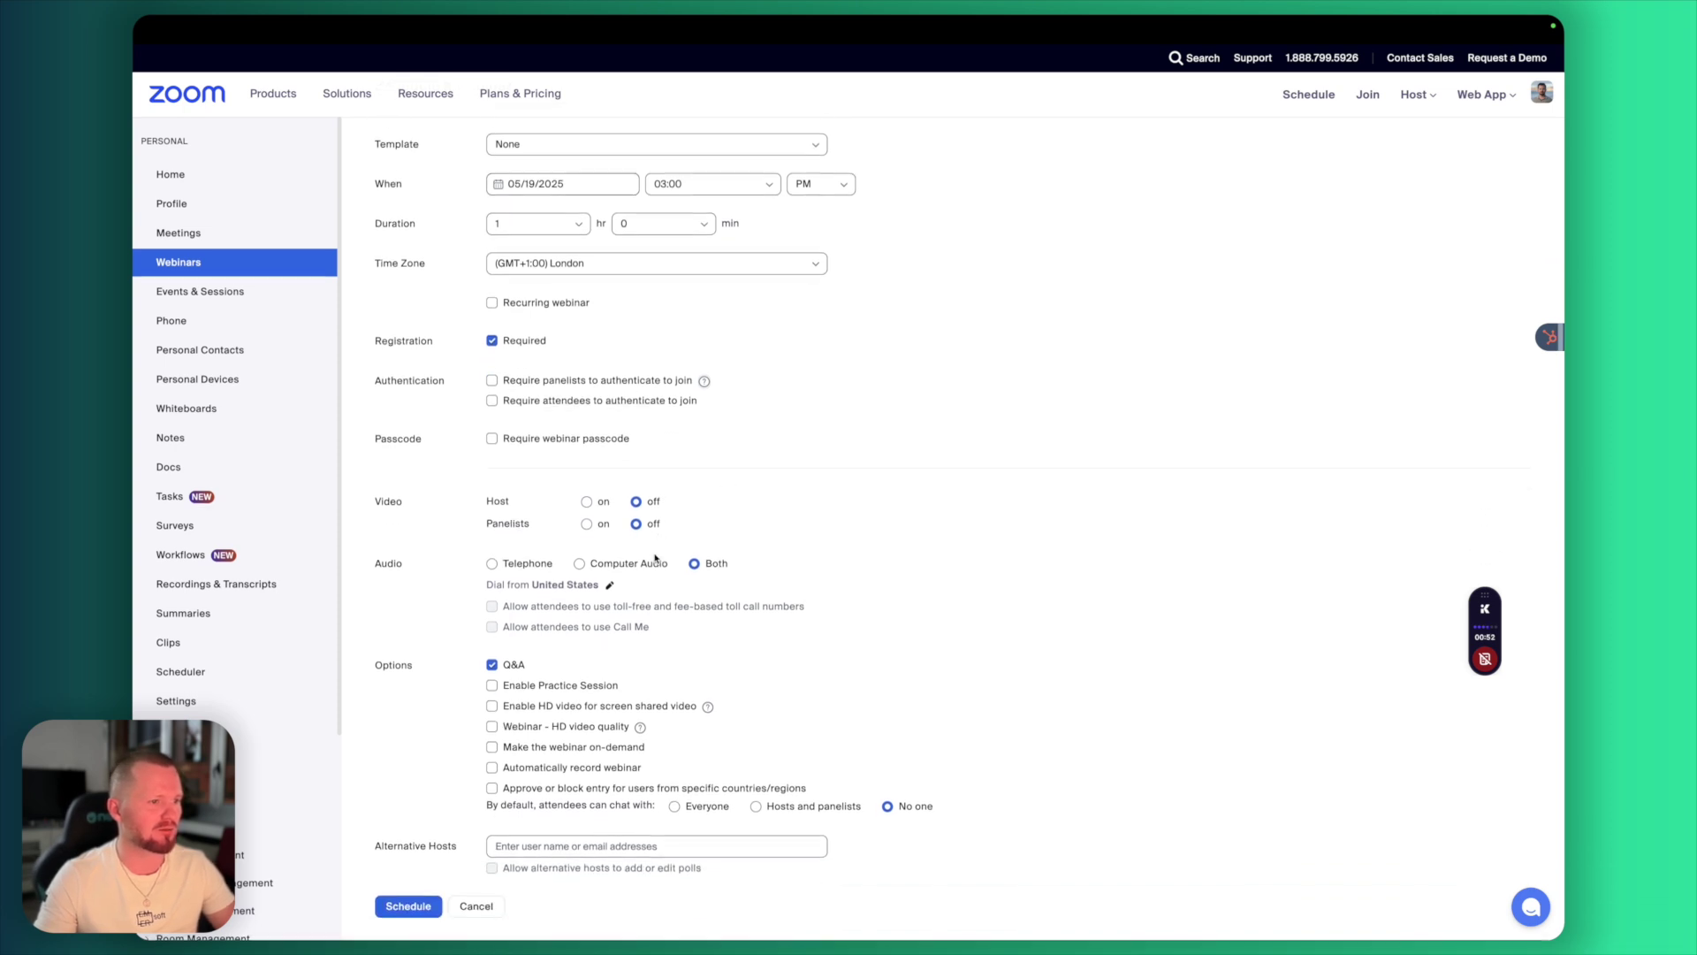
pyautogui.click(586, 456)
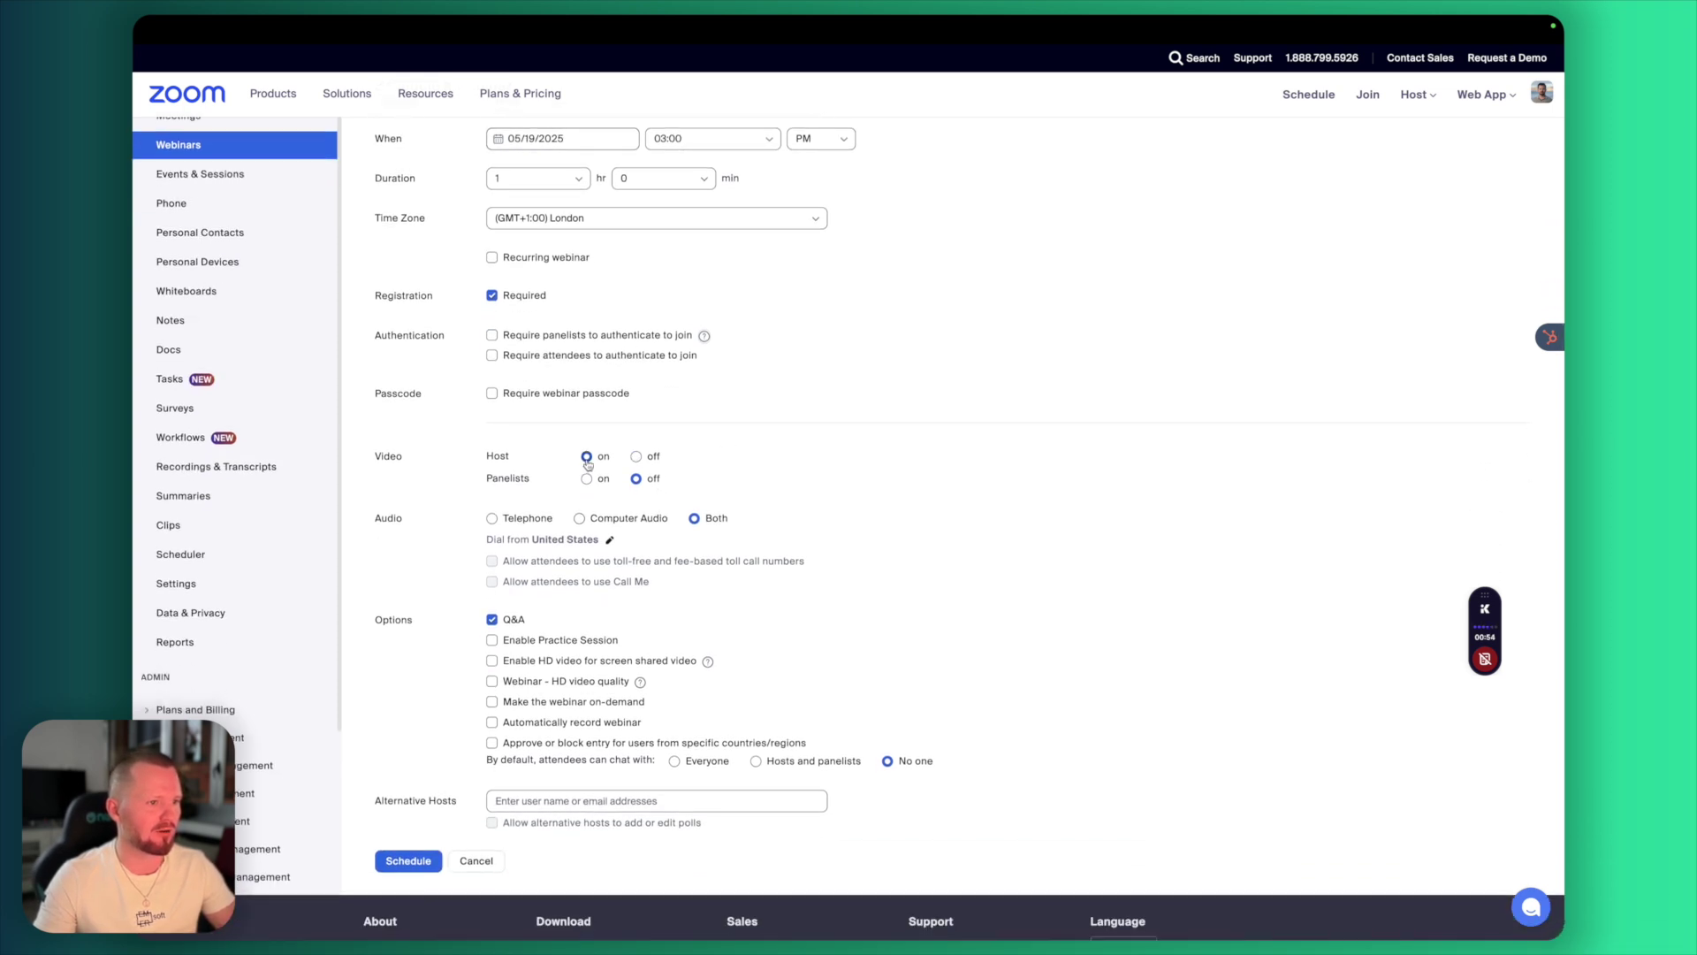
pyautogui.scroll(-1, 747, 482)
pyautogui.click(586, 451)
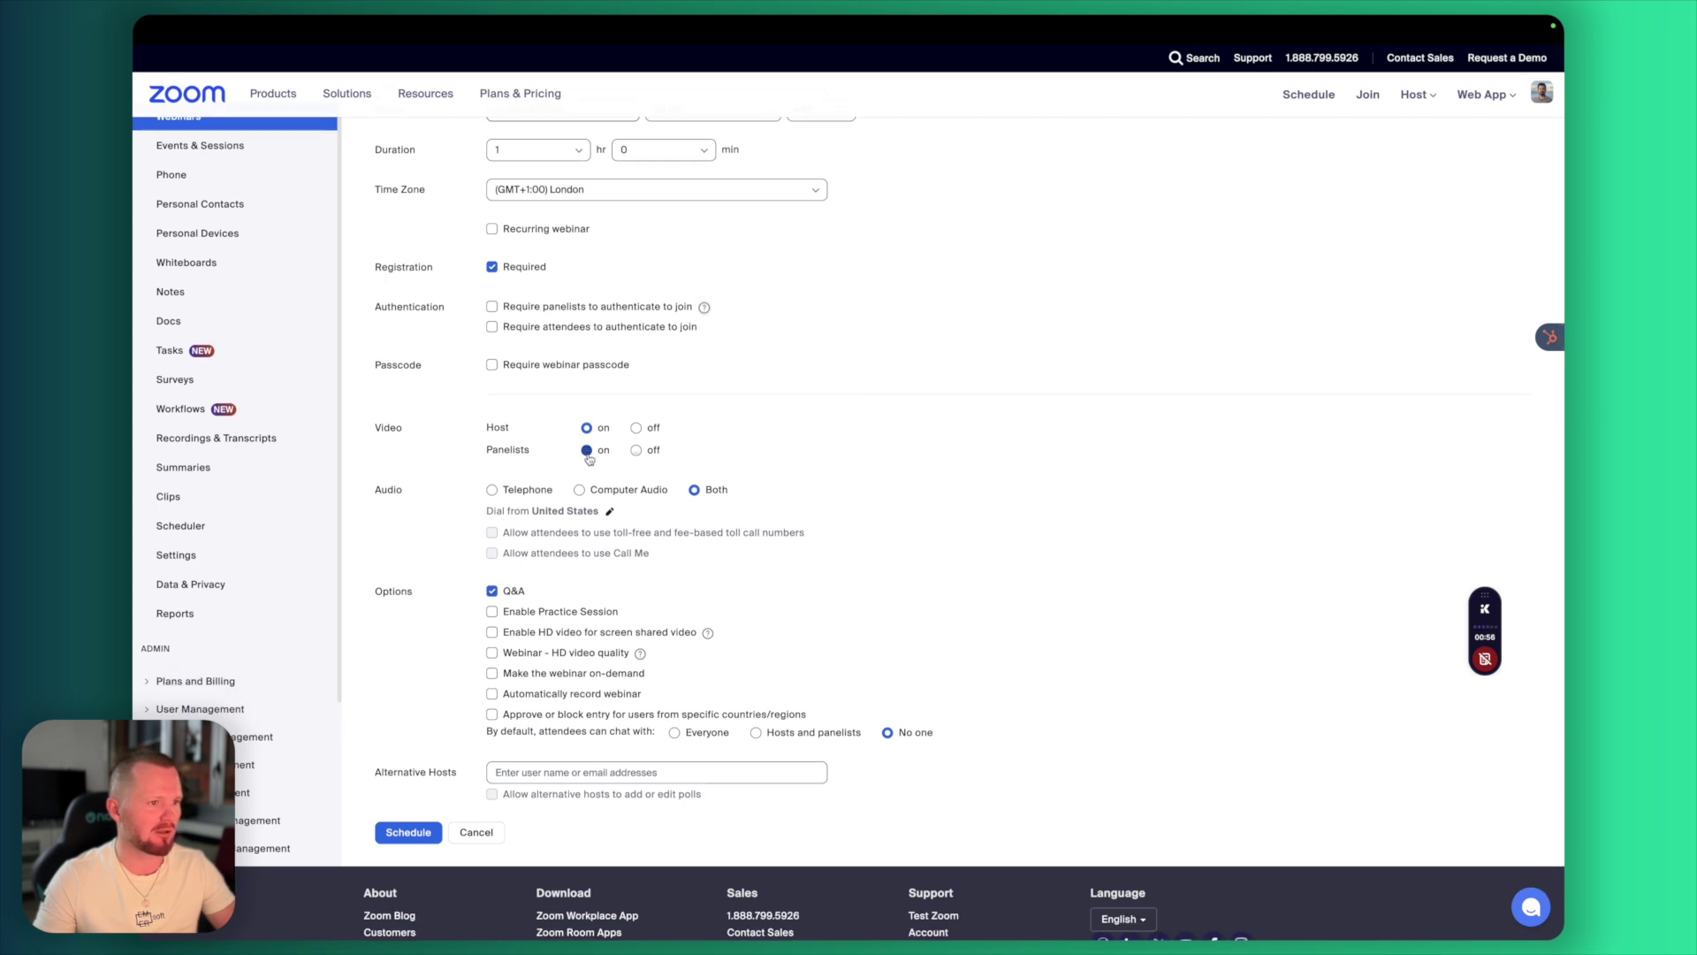
pyautogui.scroll(-2, 707, 530)
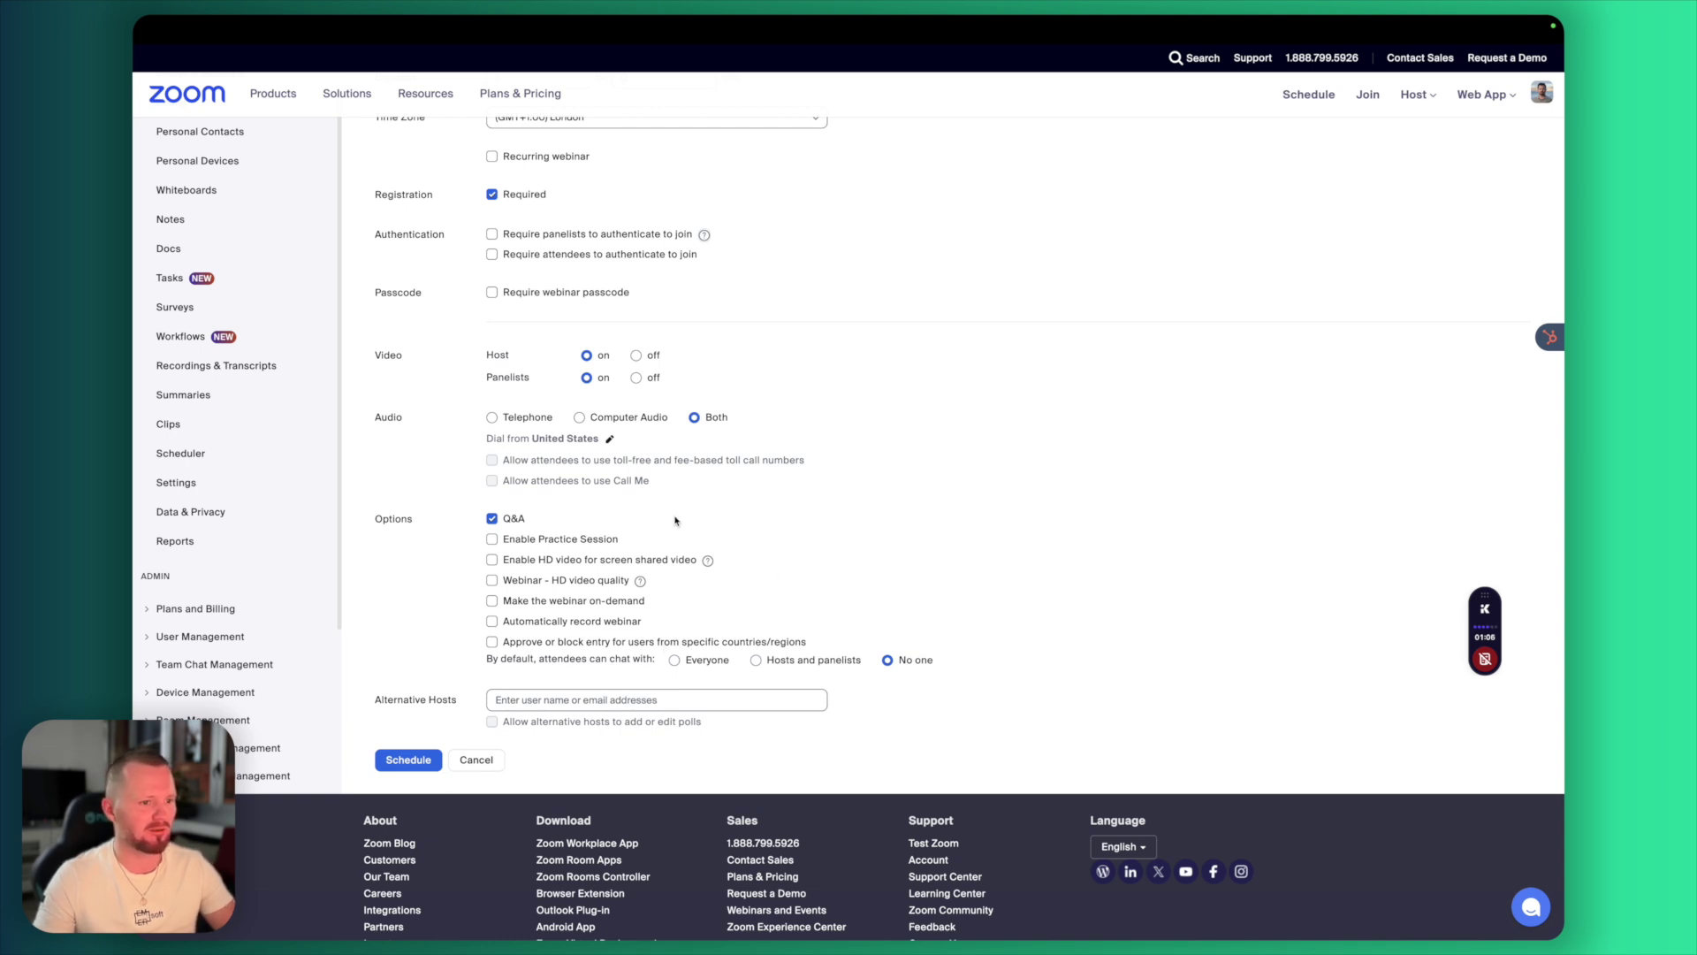
pyautogui.scroll(-1, 610, 573)
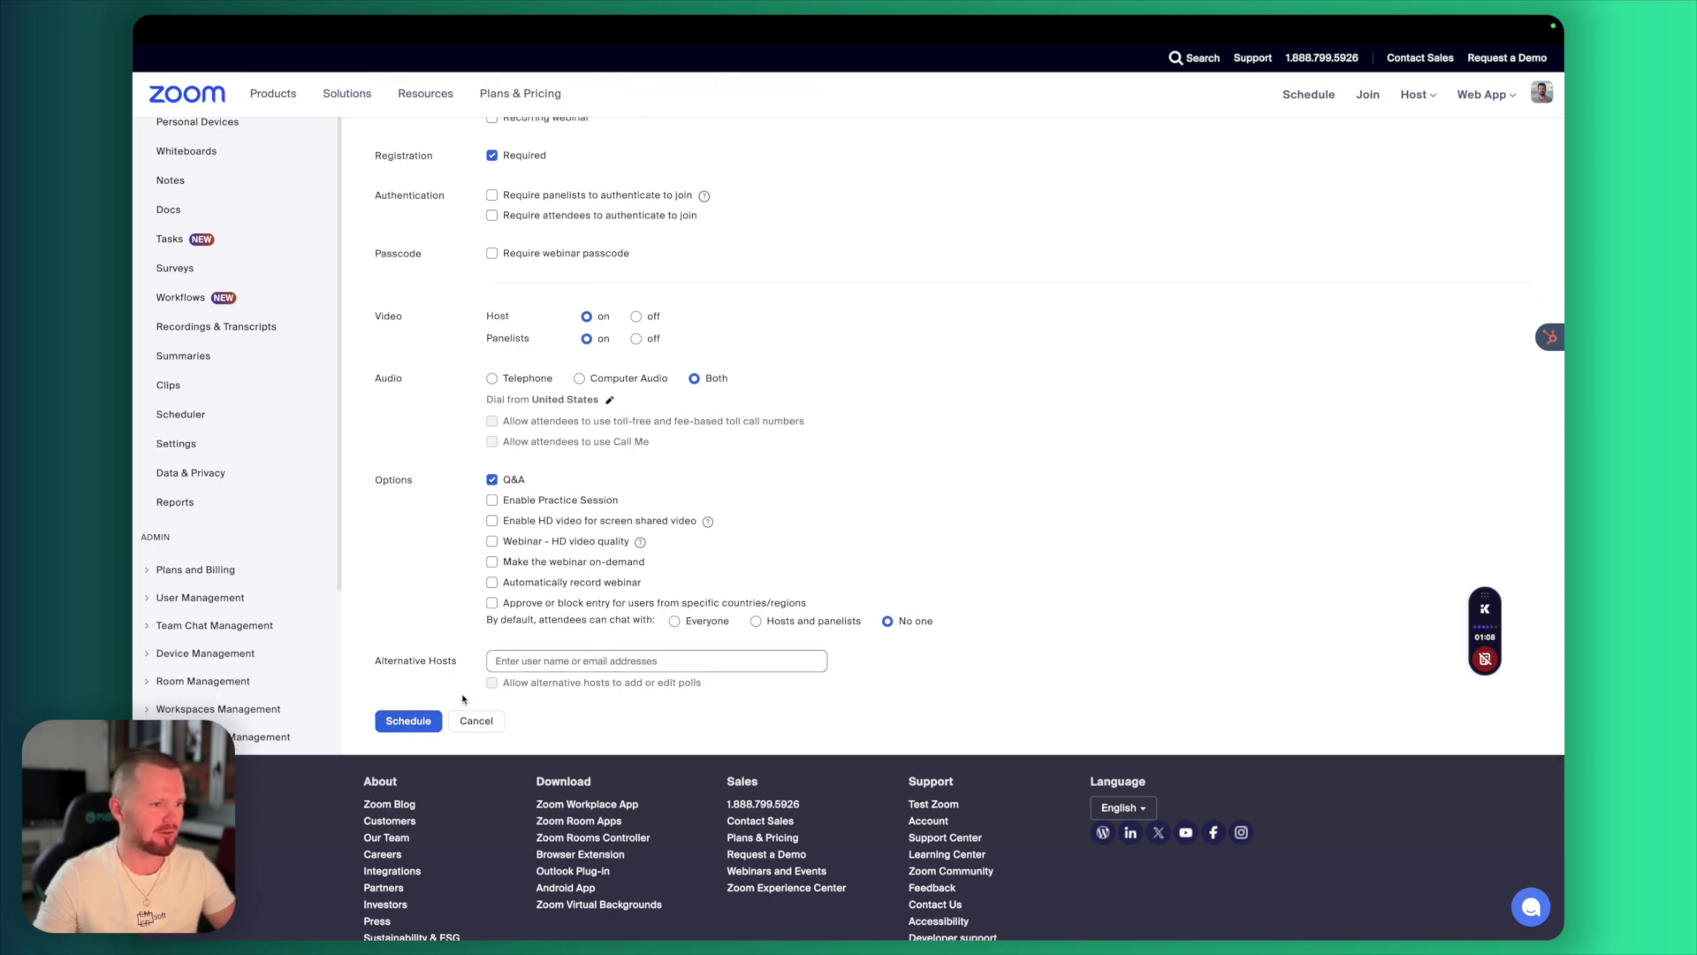
pyautogui.click(408, 720)
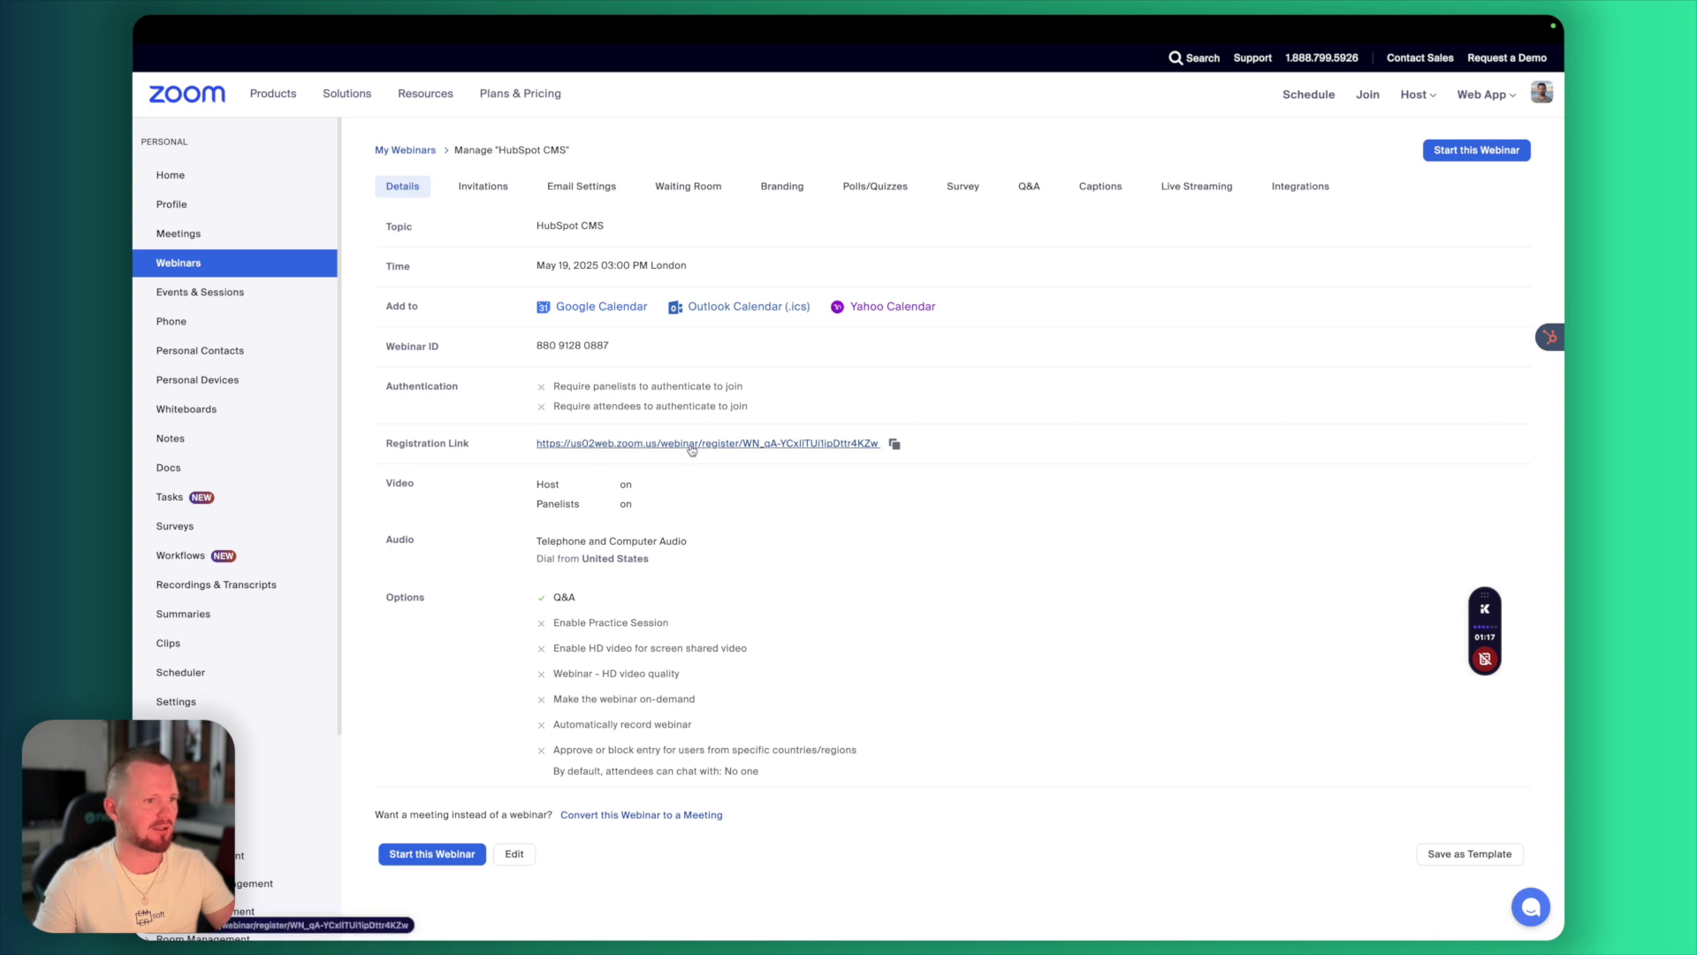
# Highlight the HubSpot CMS webinar's ID on its details page to note it
pyautogui.moveTo(616, 350); pyautogui.dragTo(537, 346)
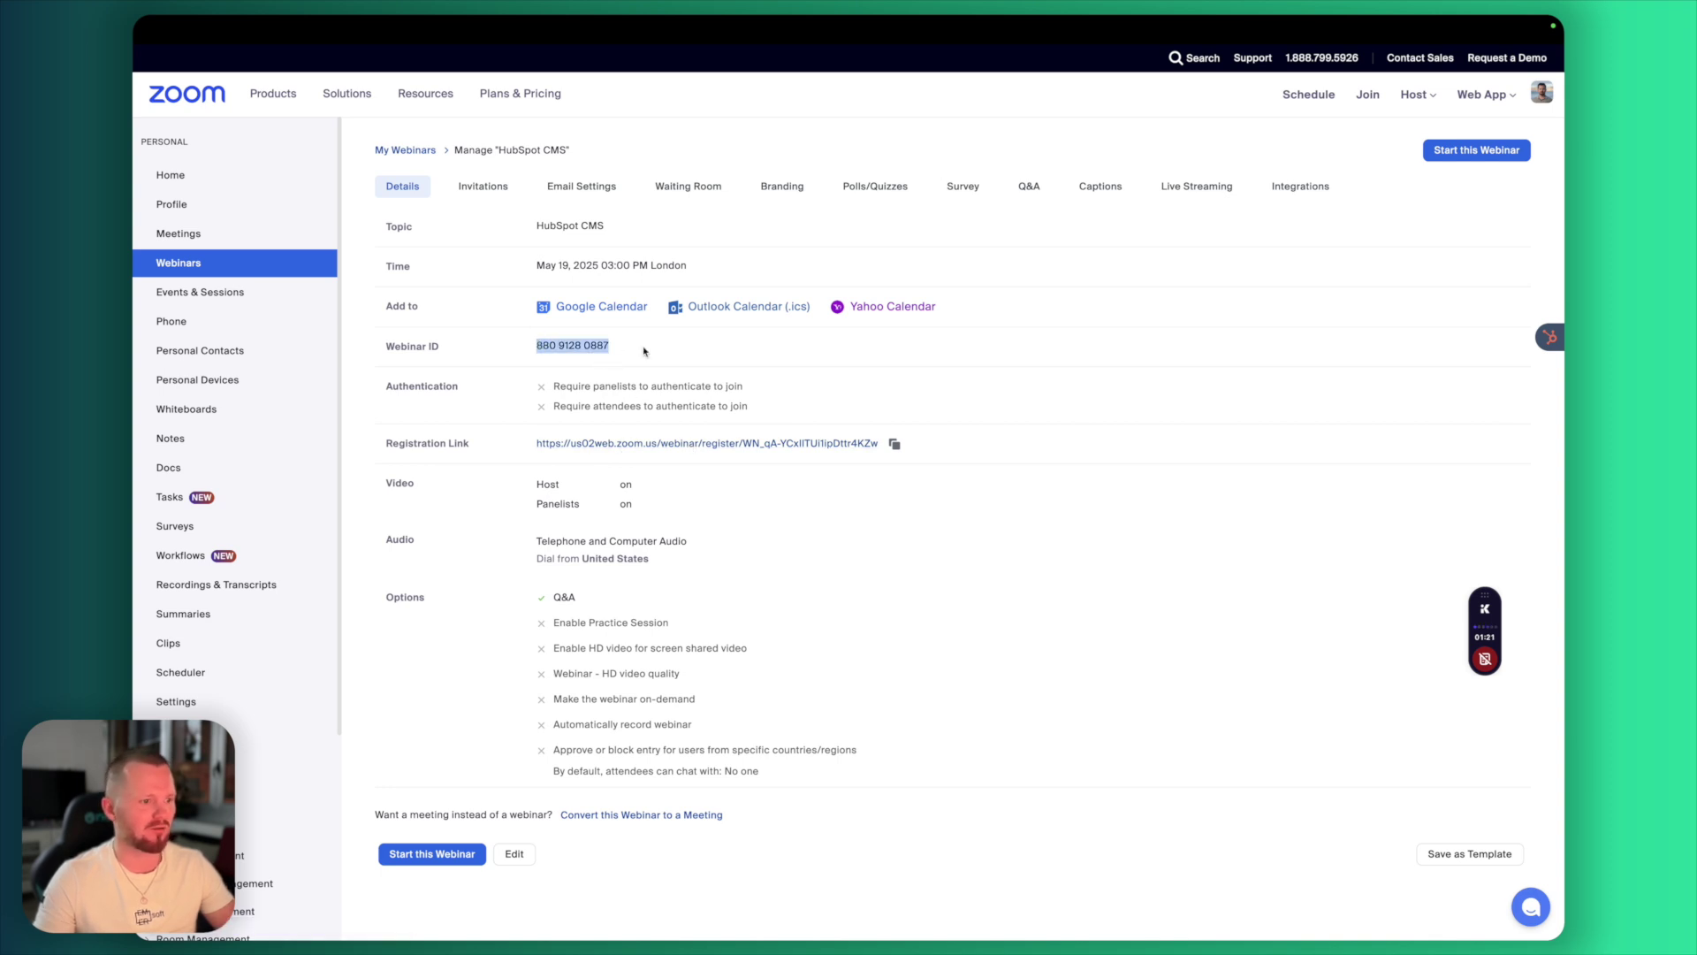
pyautogui.click(575, 350)
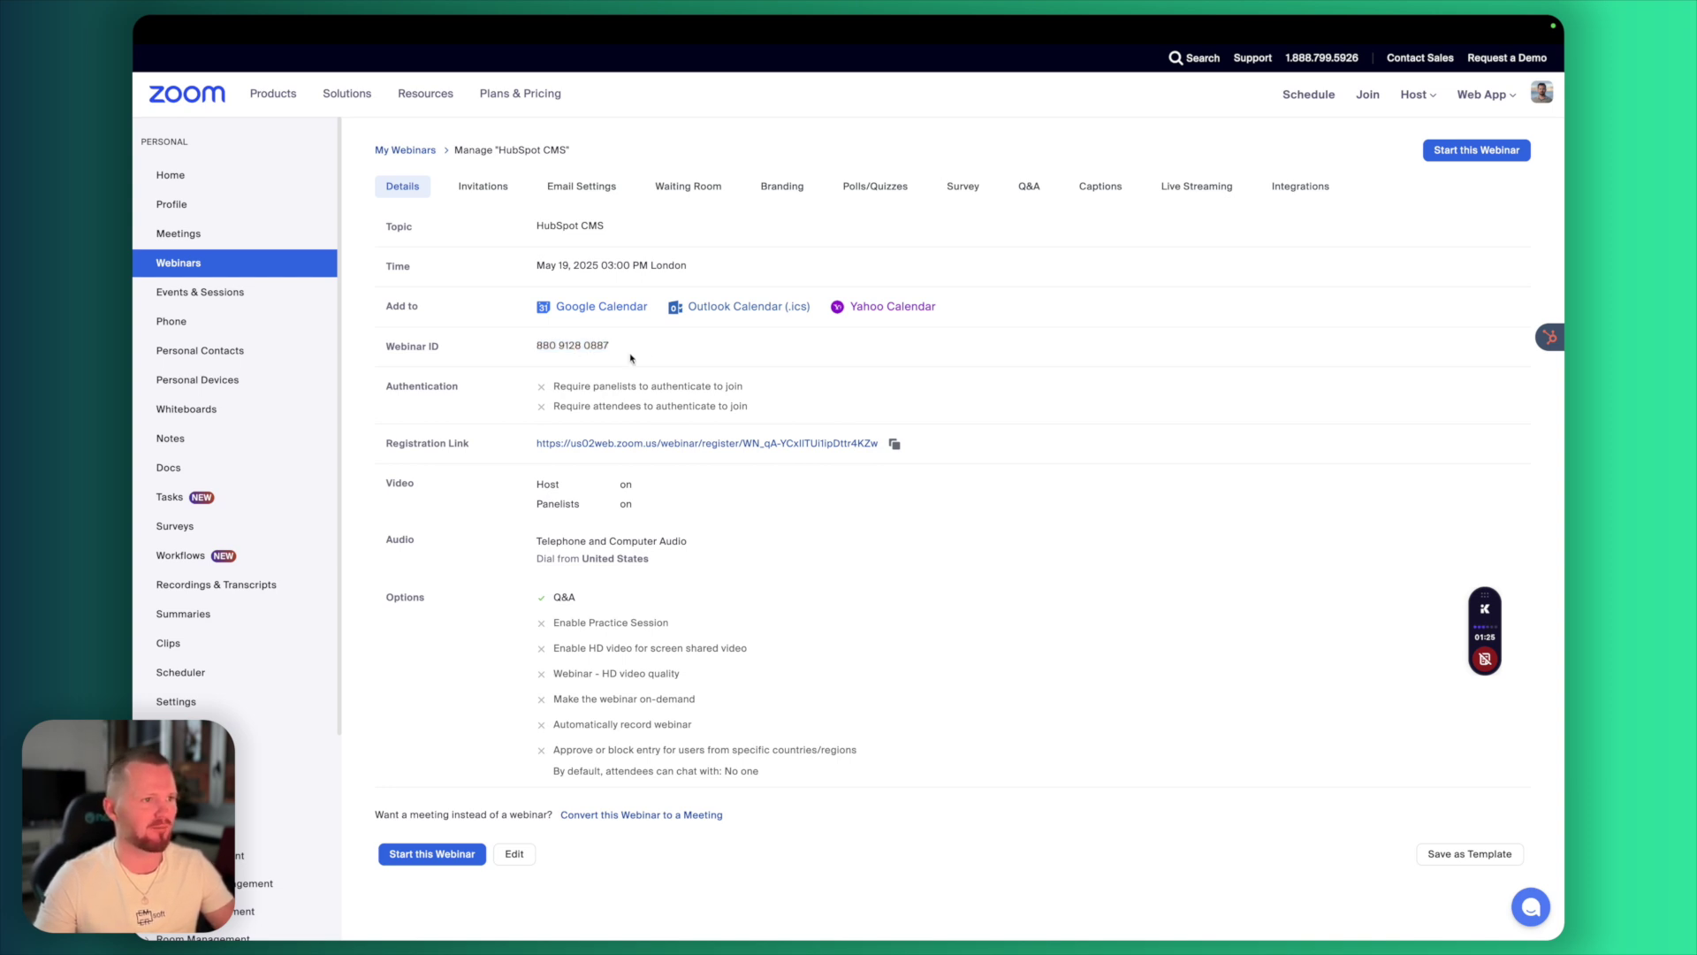
# Review the webinar's Email Settings and its confirmation email, closing it without changes
pyautogui.click(604, 194)
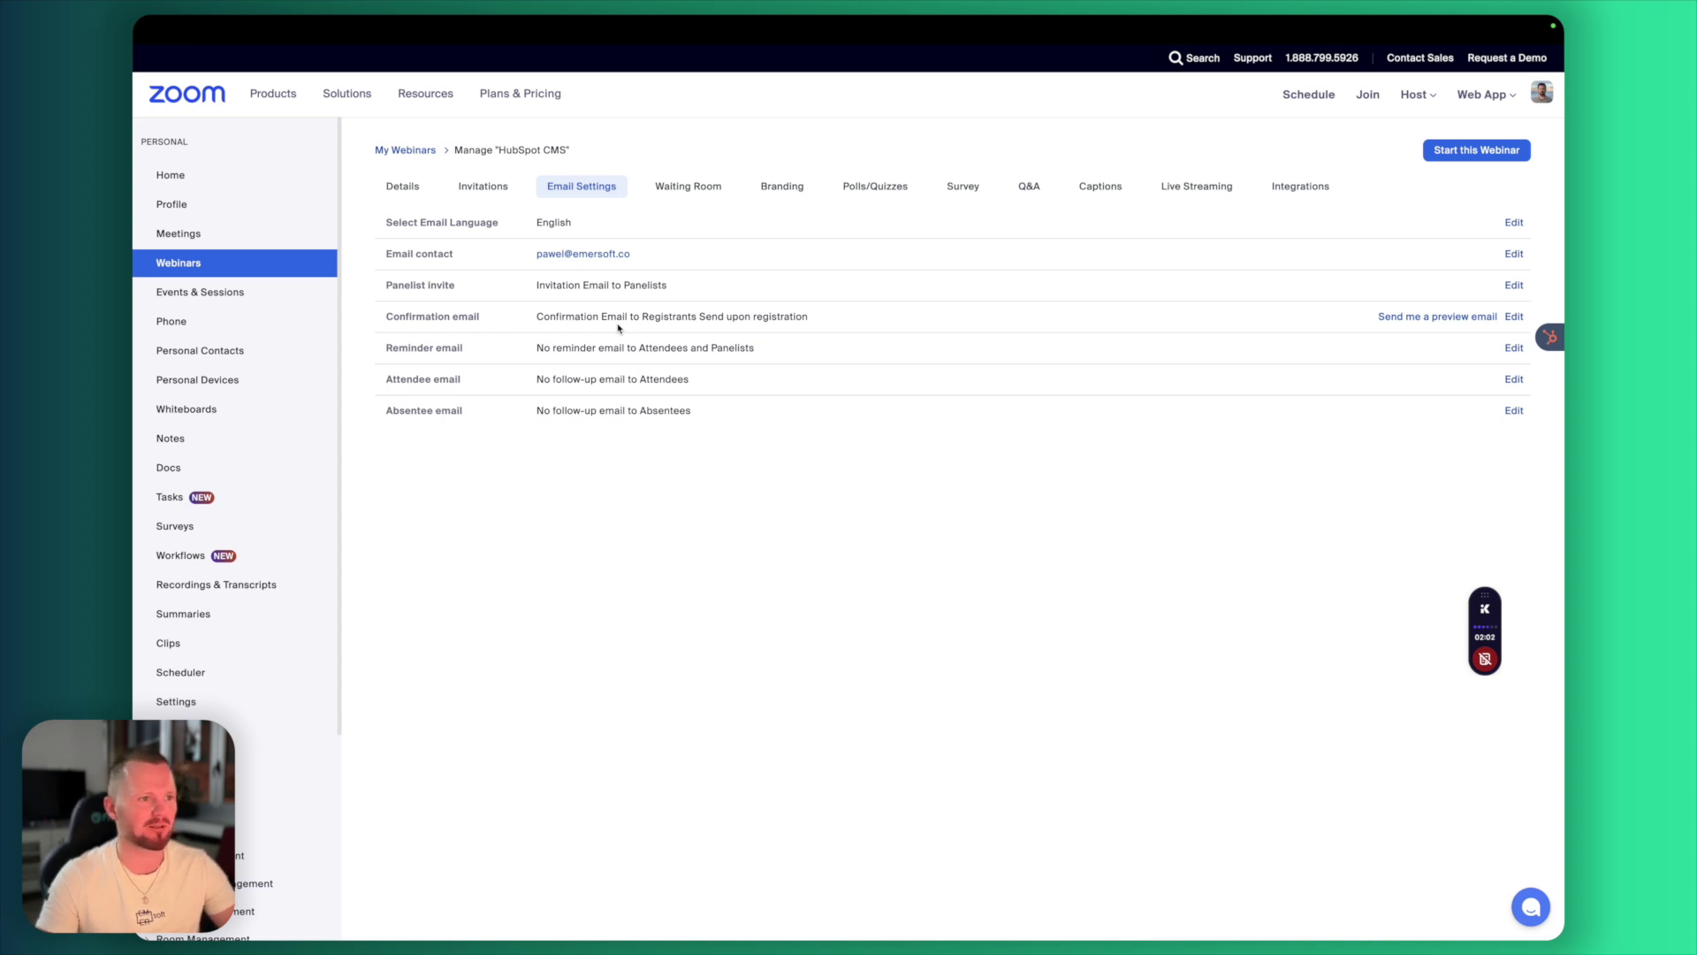
pyautogui.moveTo(623, 358); pyautogui.dragTo(737, 366)
pyautogui.click(636, 381)
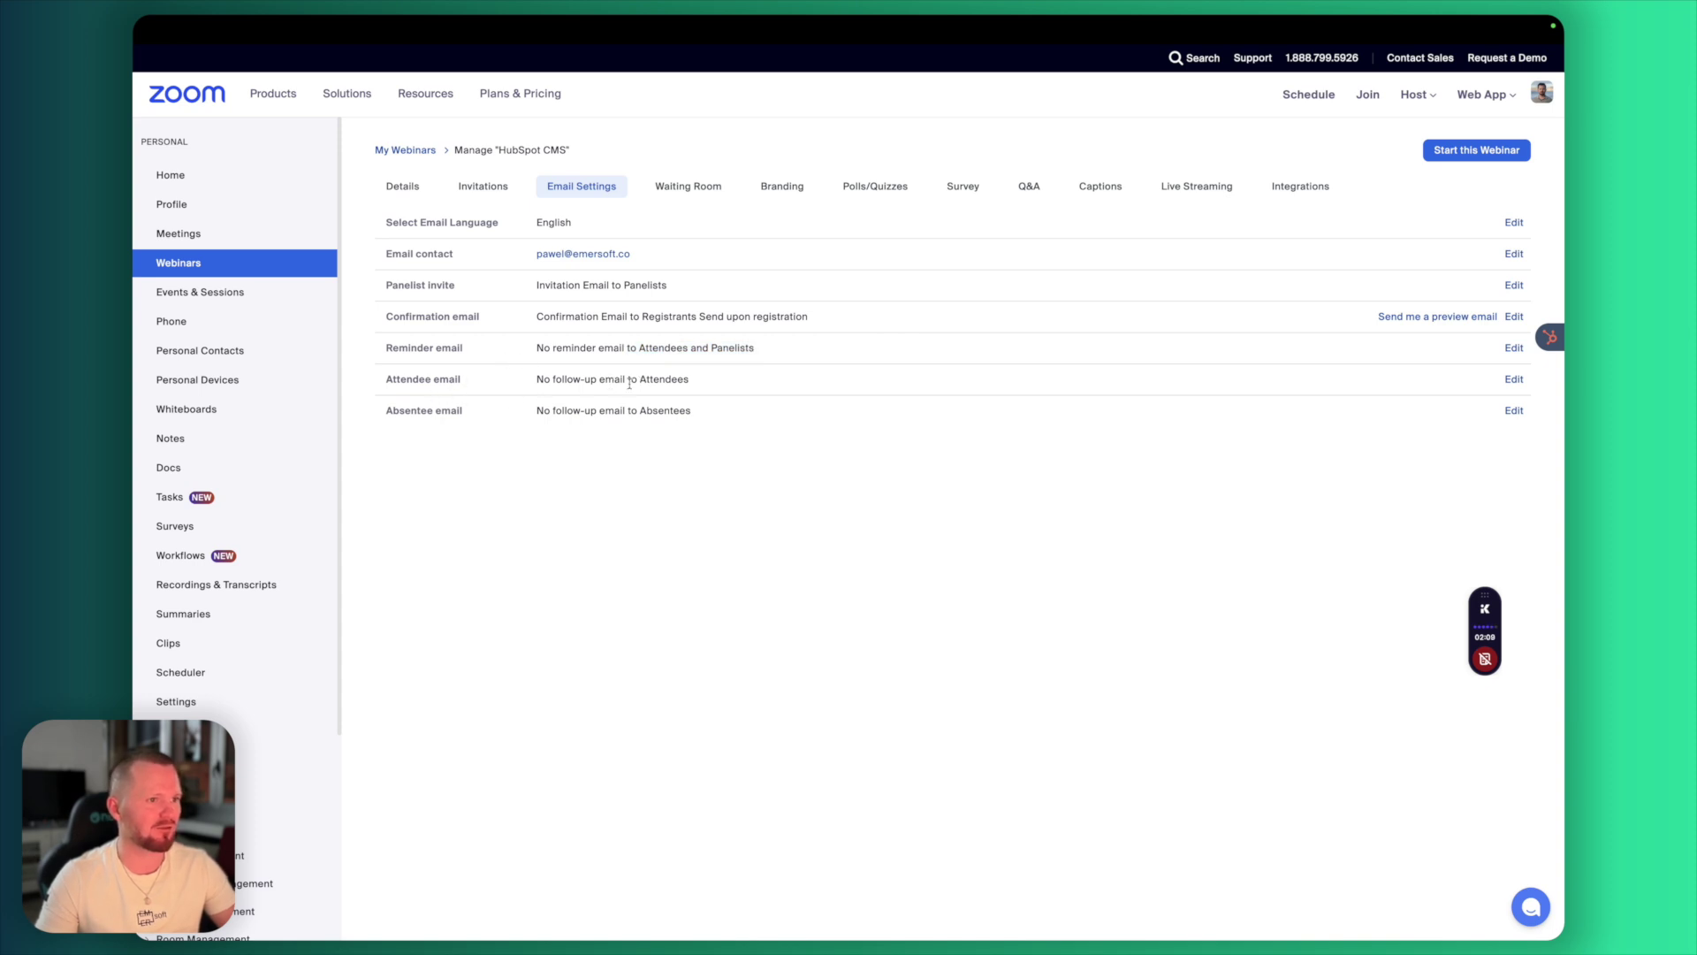
pyautogui.click(1514, 316)
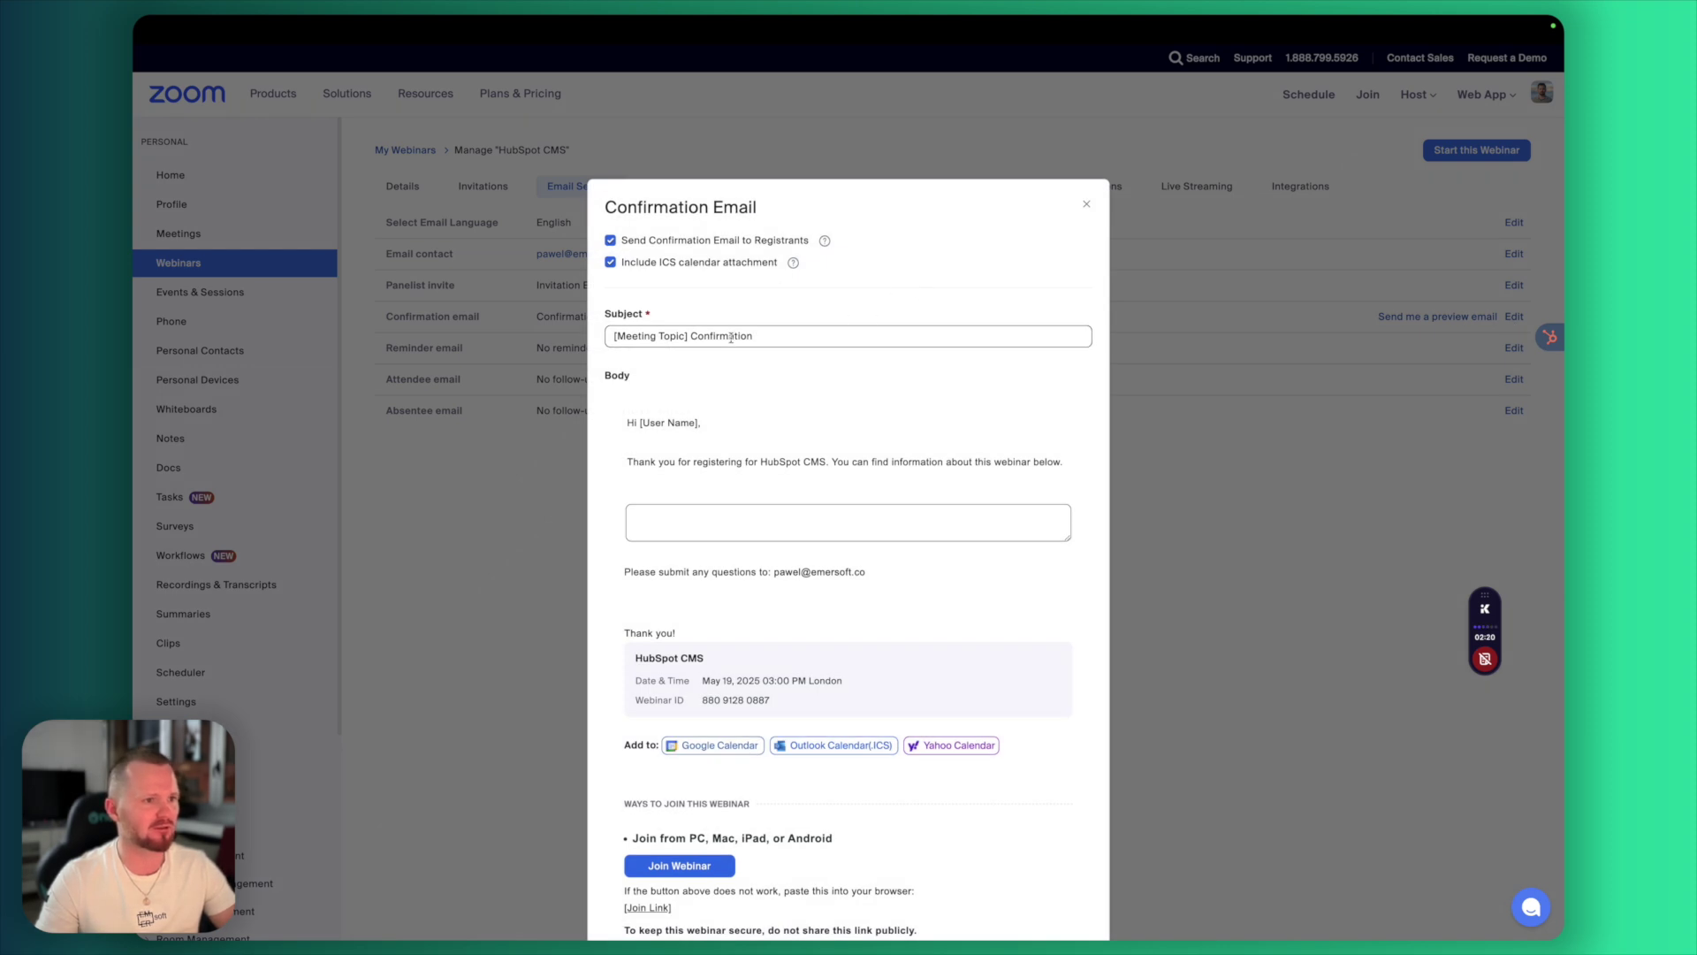
pyautogui.scroll(-3, 731, 338)
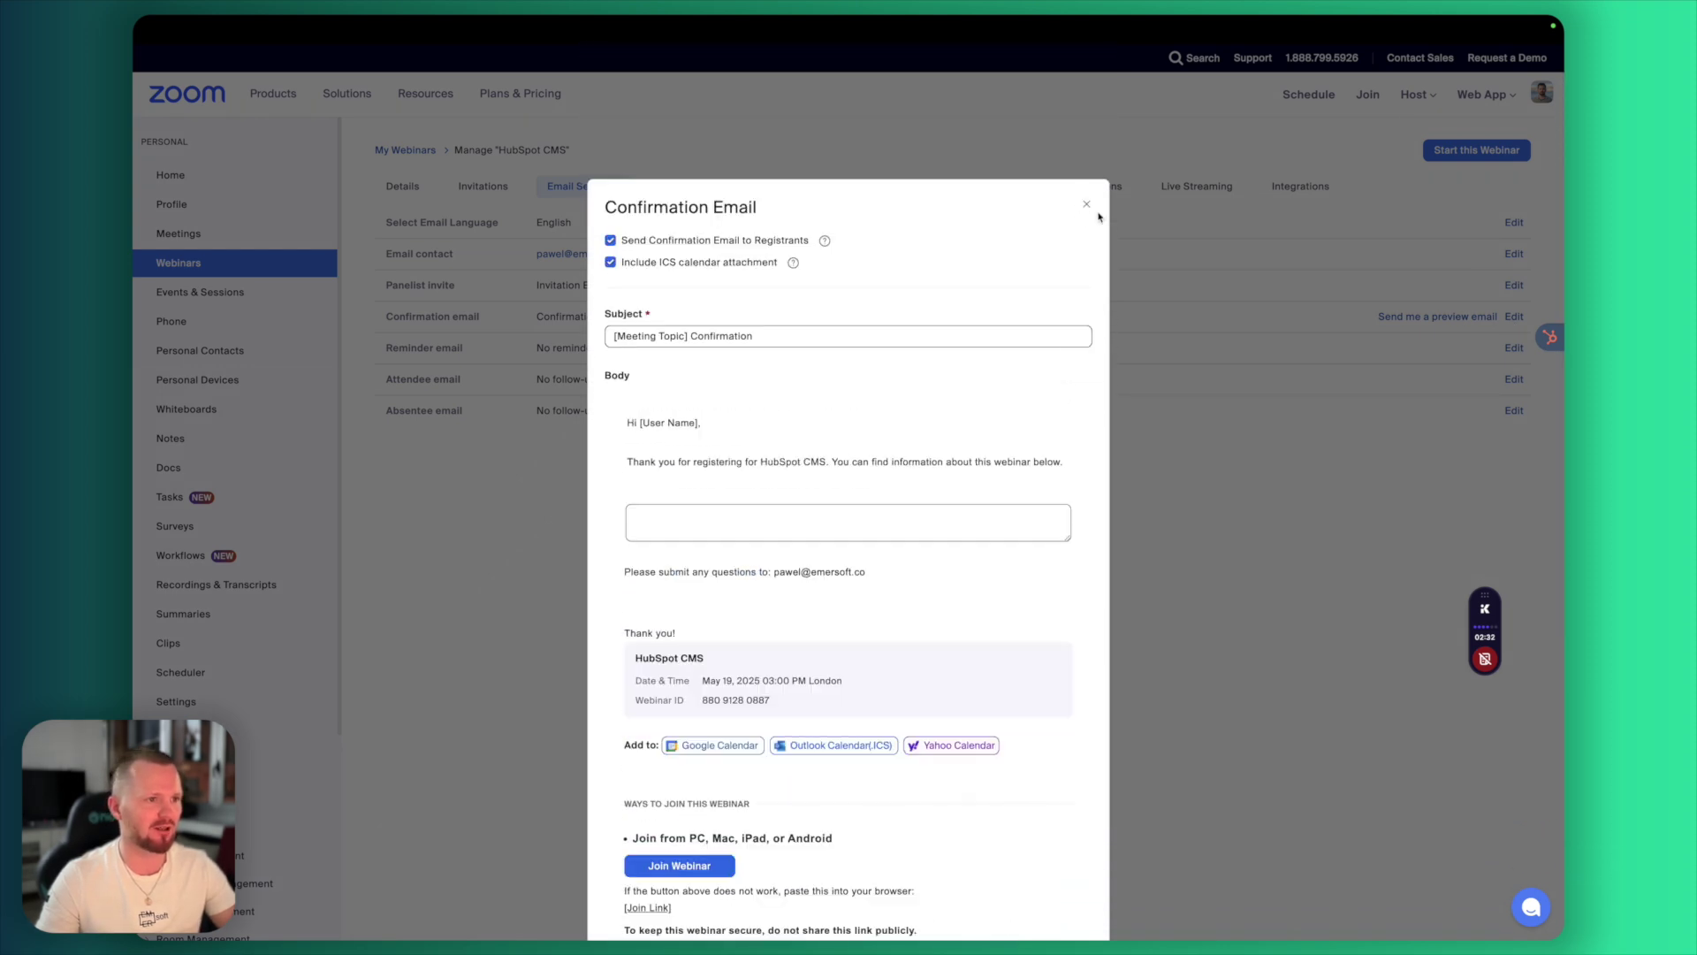
pyautogui.click(1087, 205)
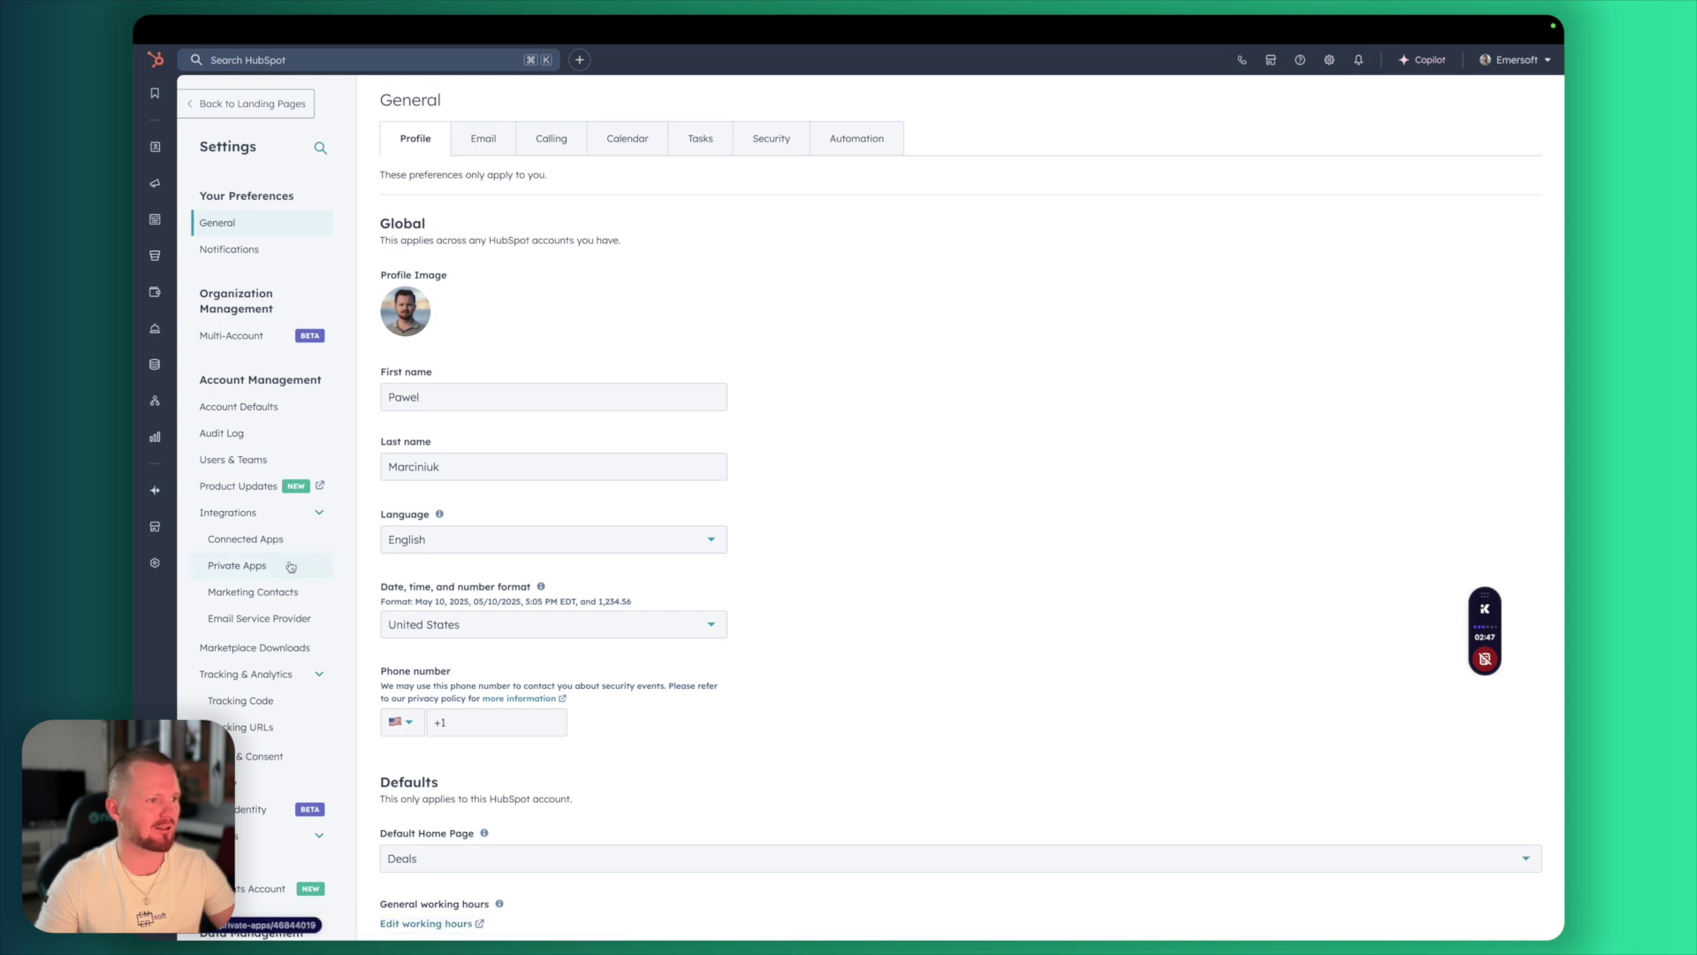
# Show the Connected apps list under Integrations in HubSpot settings
pyautogui.click(244, 526)
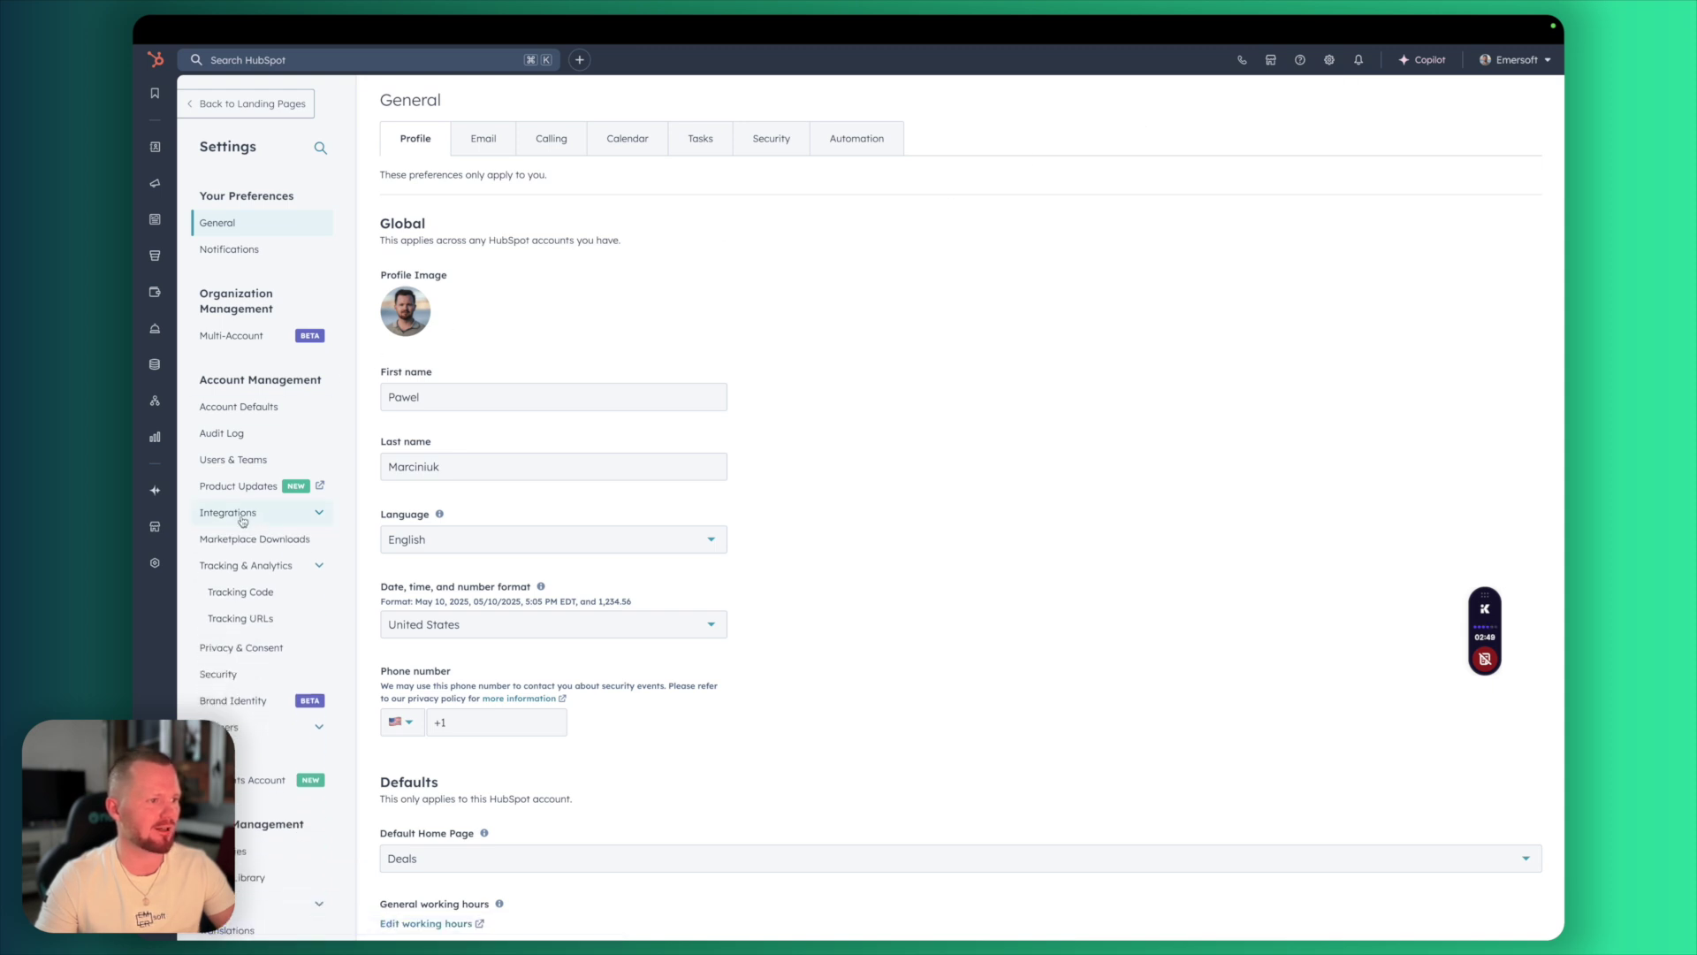
pyautogui.click(243, 527)
pyautogui.click(237, 548)
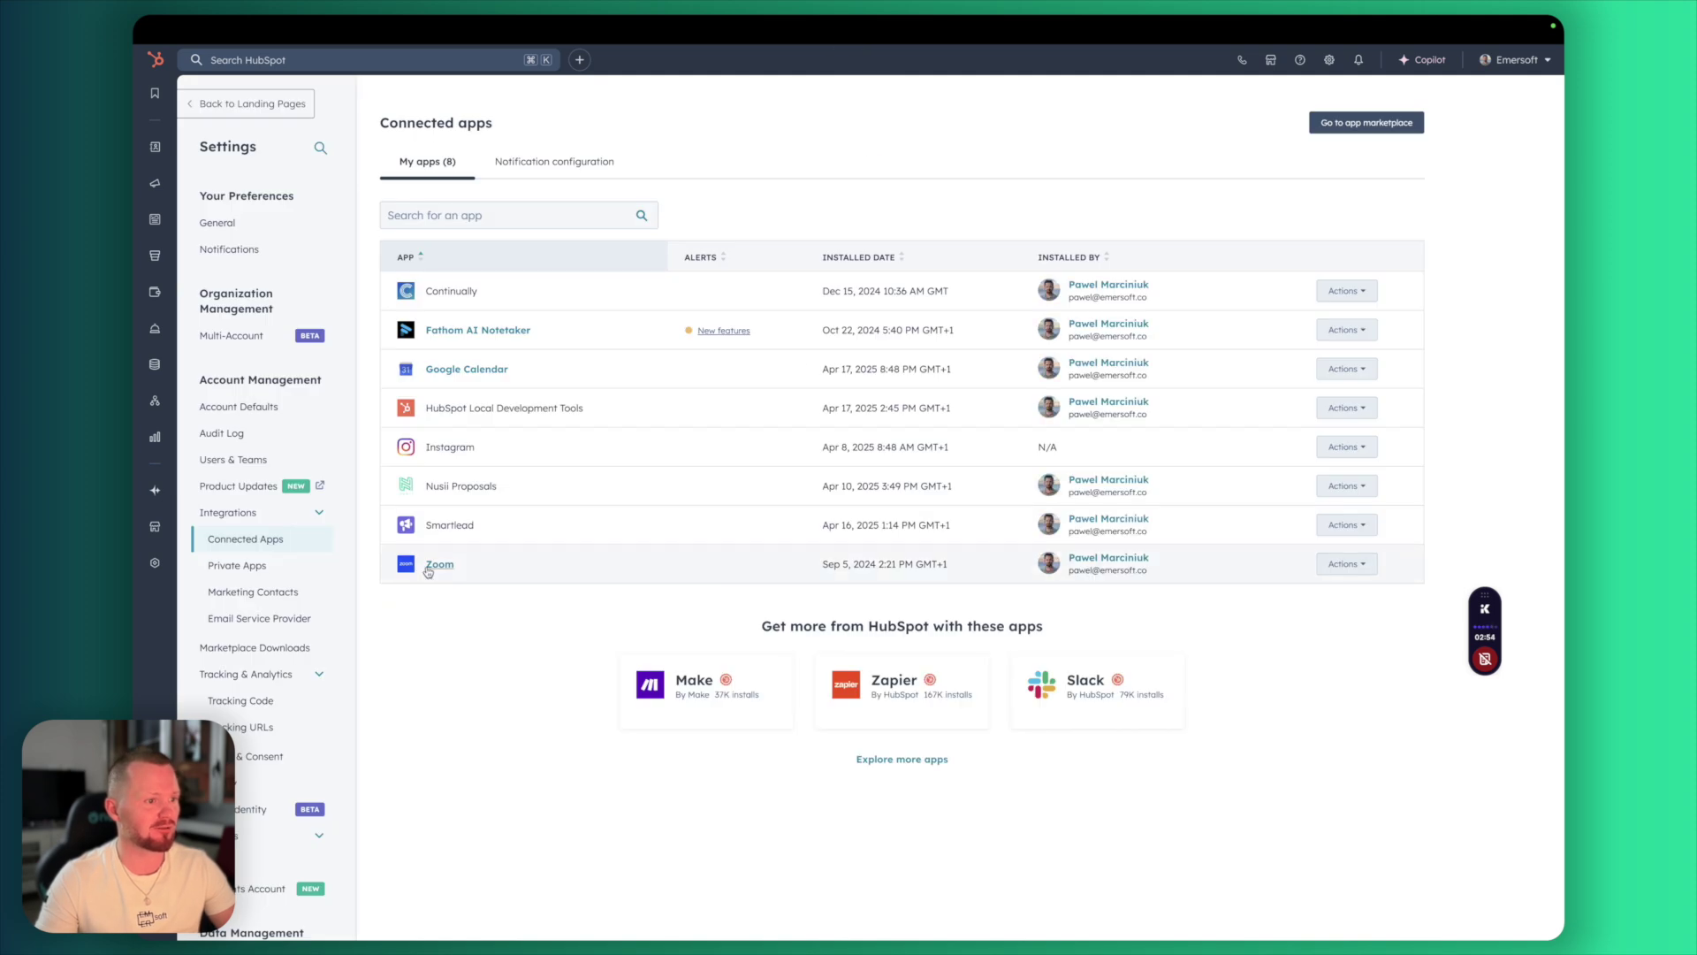
# Search the App Marketplace for 'zoom' and view the Zoom app listing
pyautogui.click(1372, 121)
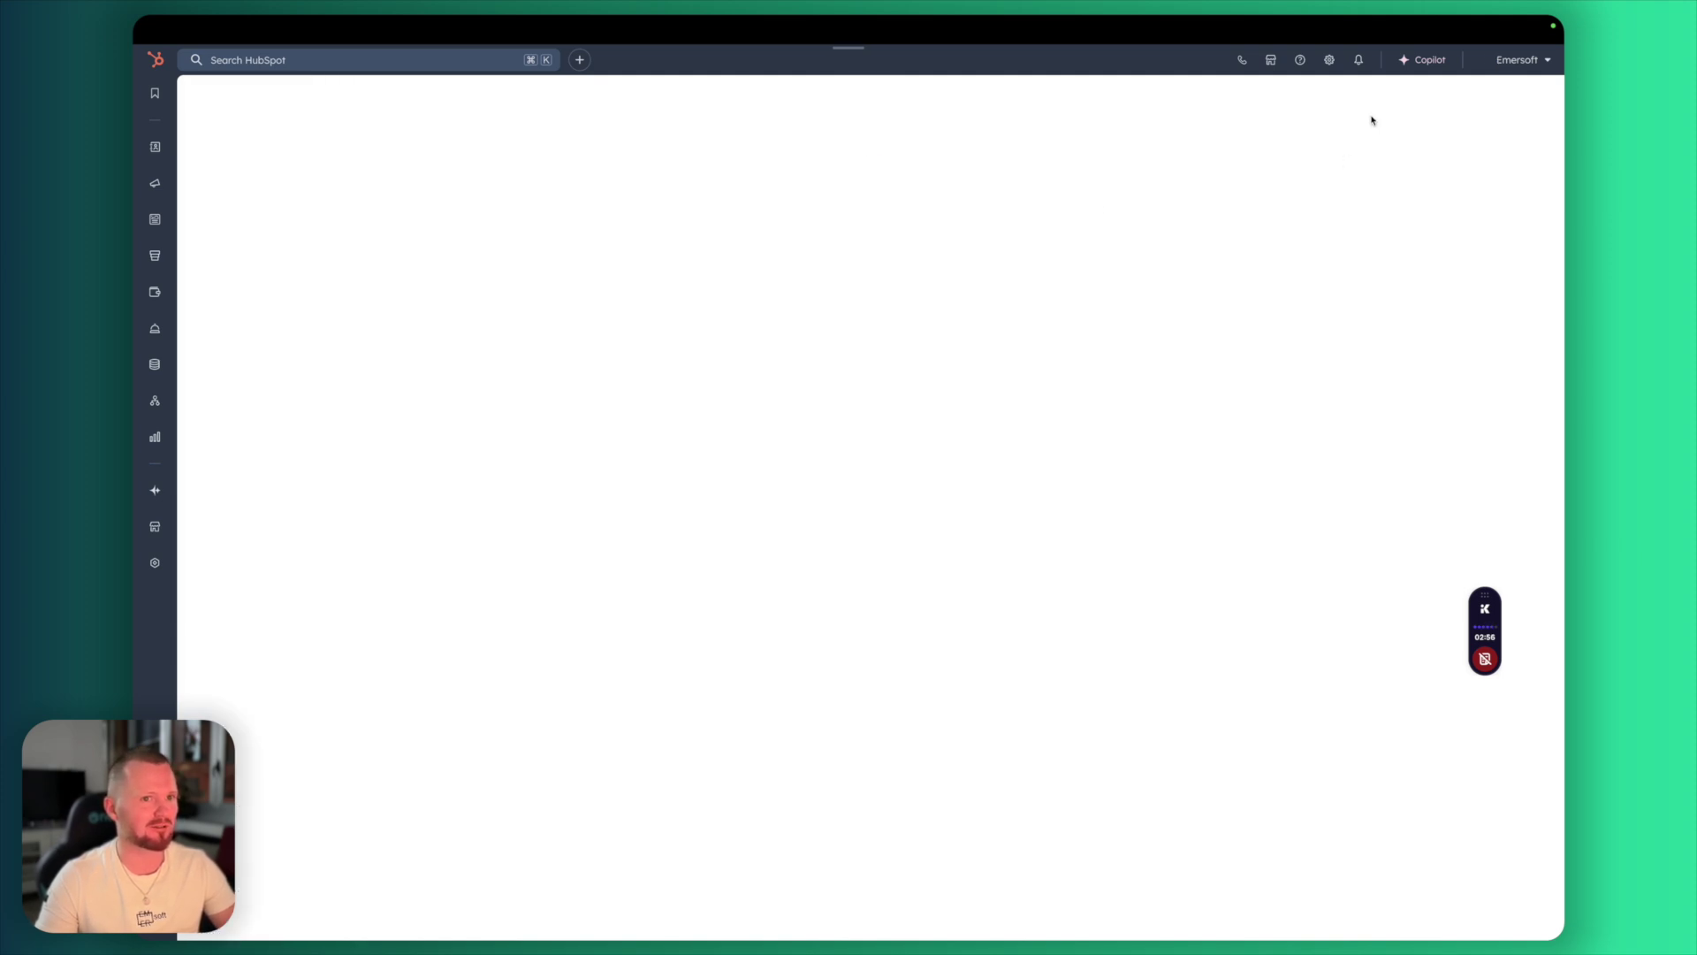
pyautogui.click(797, 196)
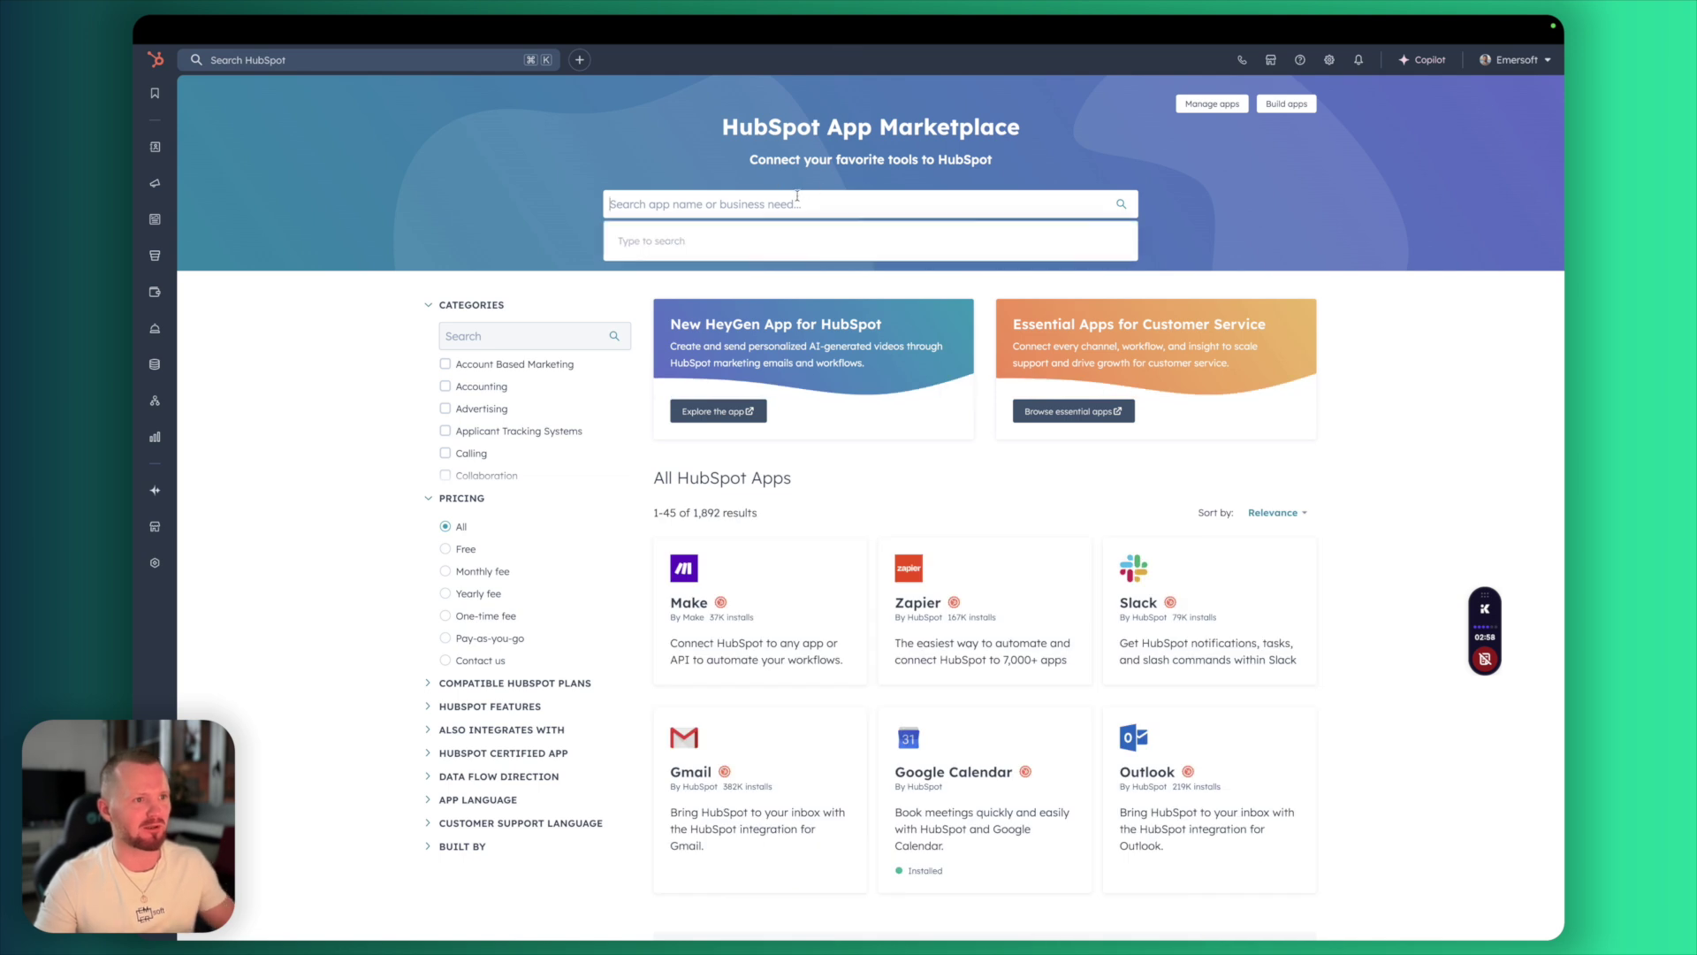
pyautogui.write('zoom')
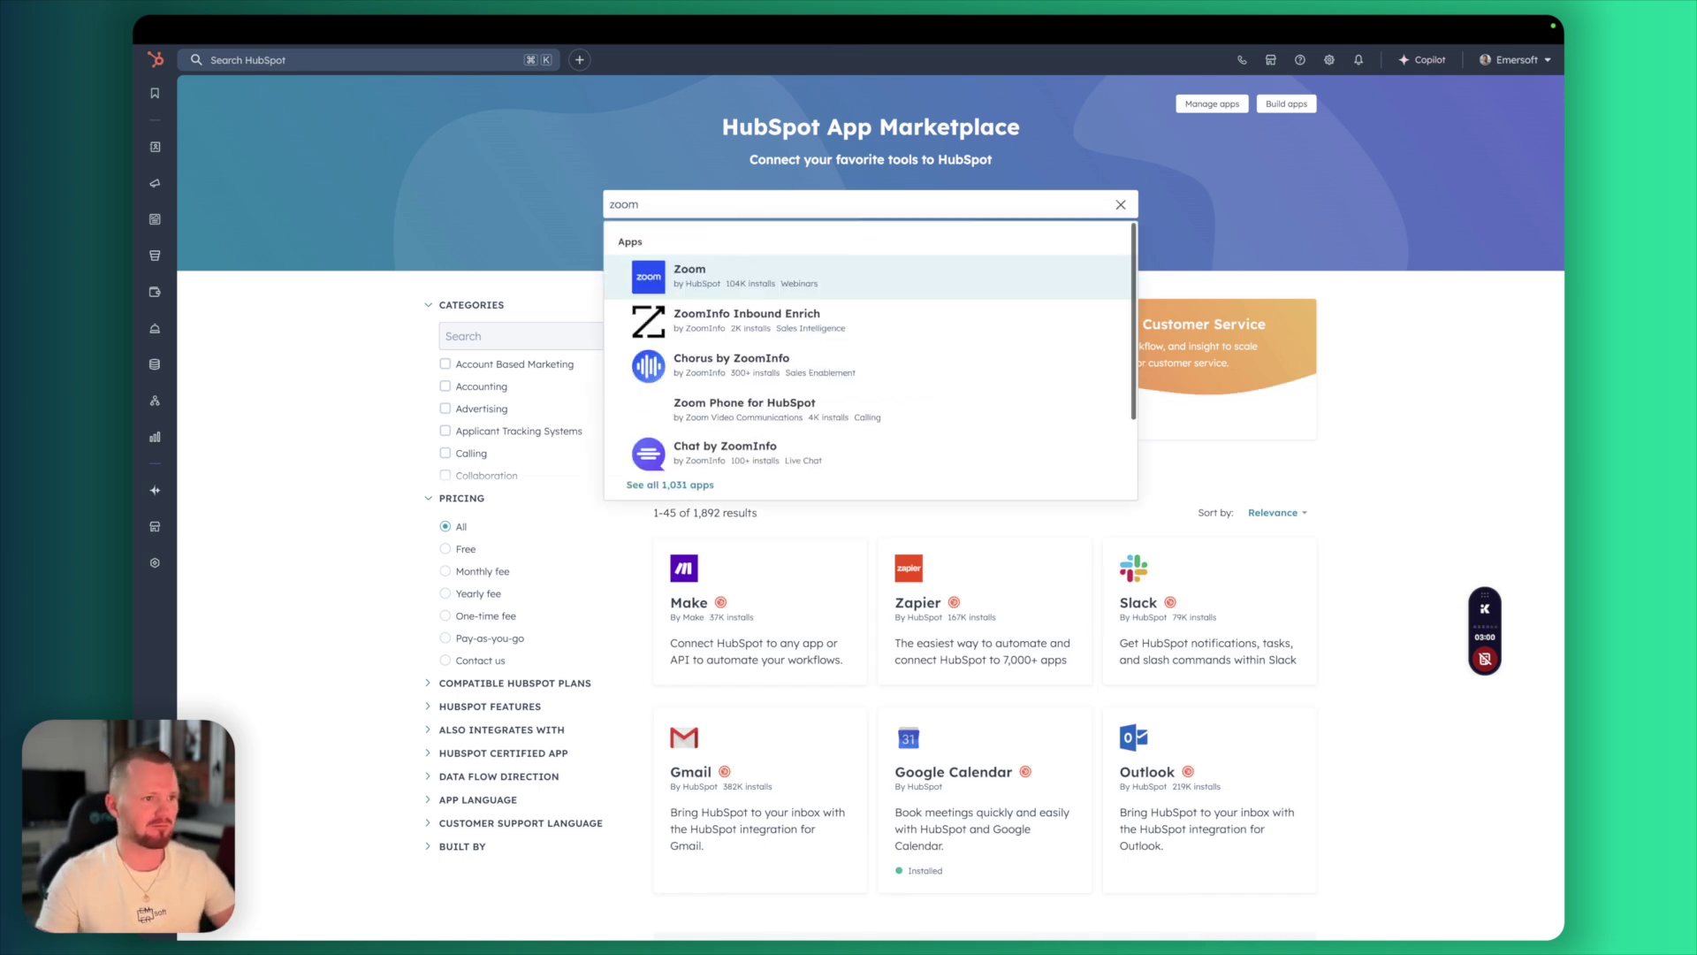
pyautogui.click(692, 293)
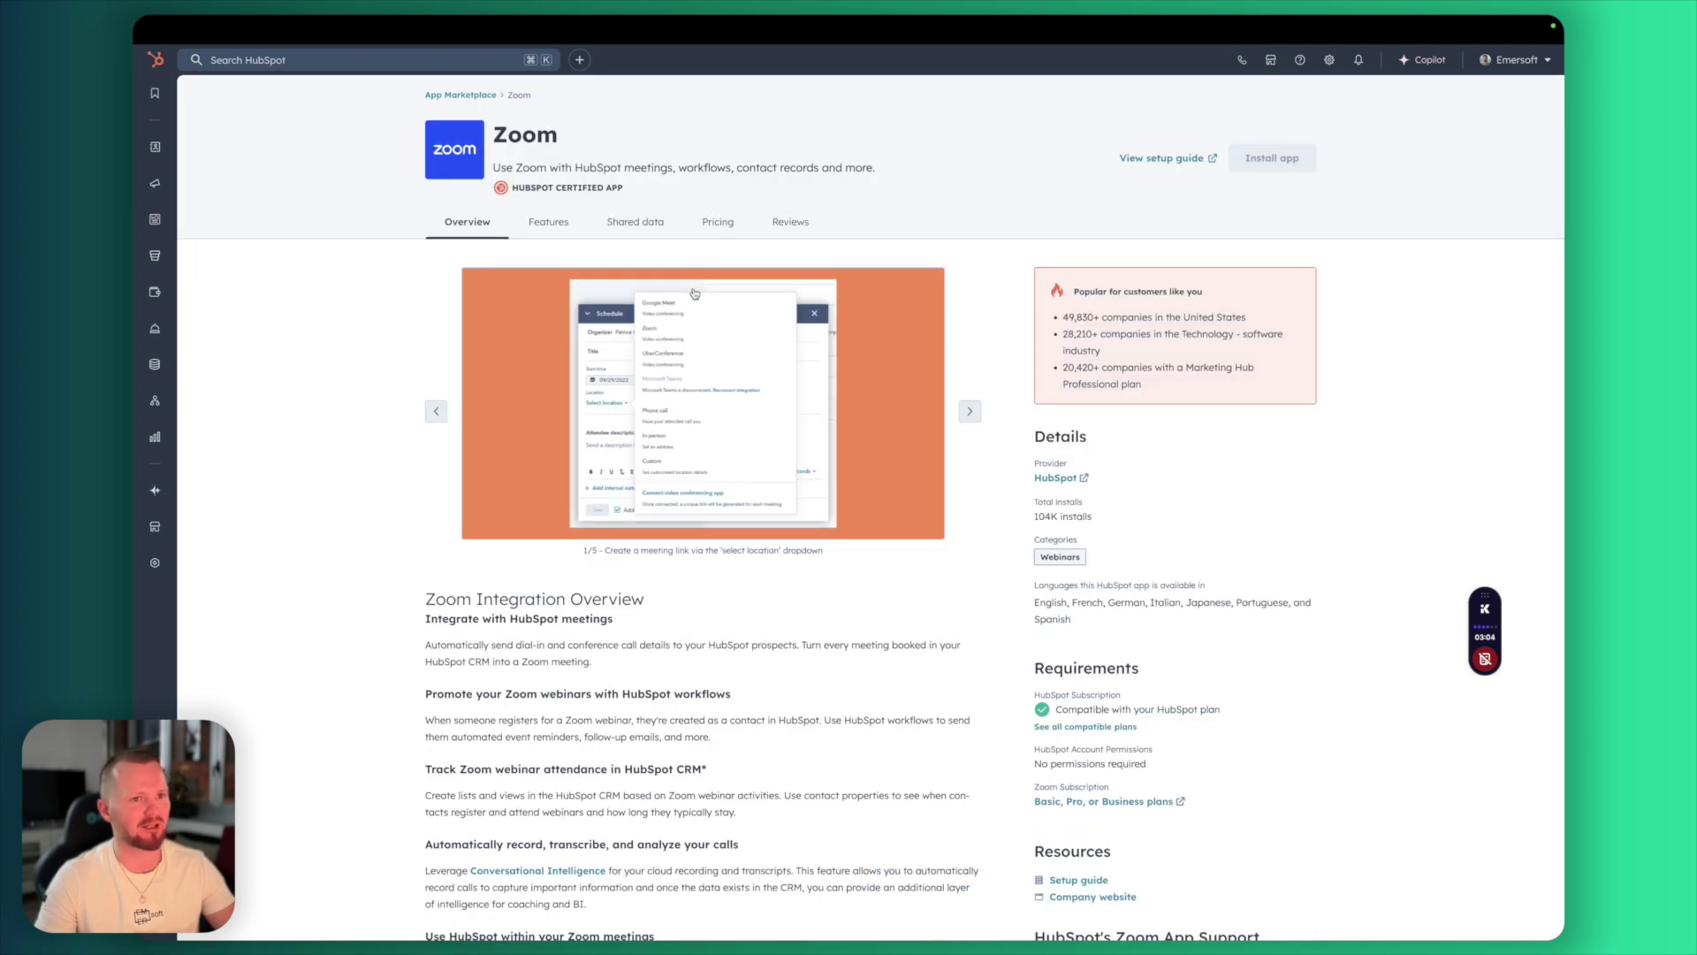
pyautogui.scroll(-10, 870, 509)
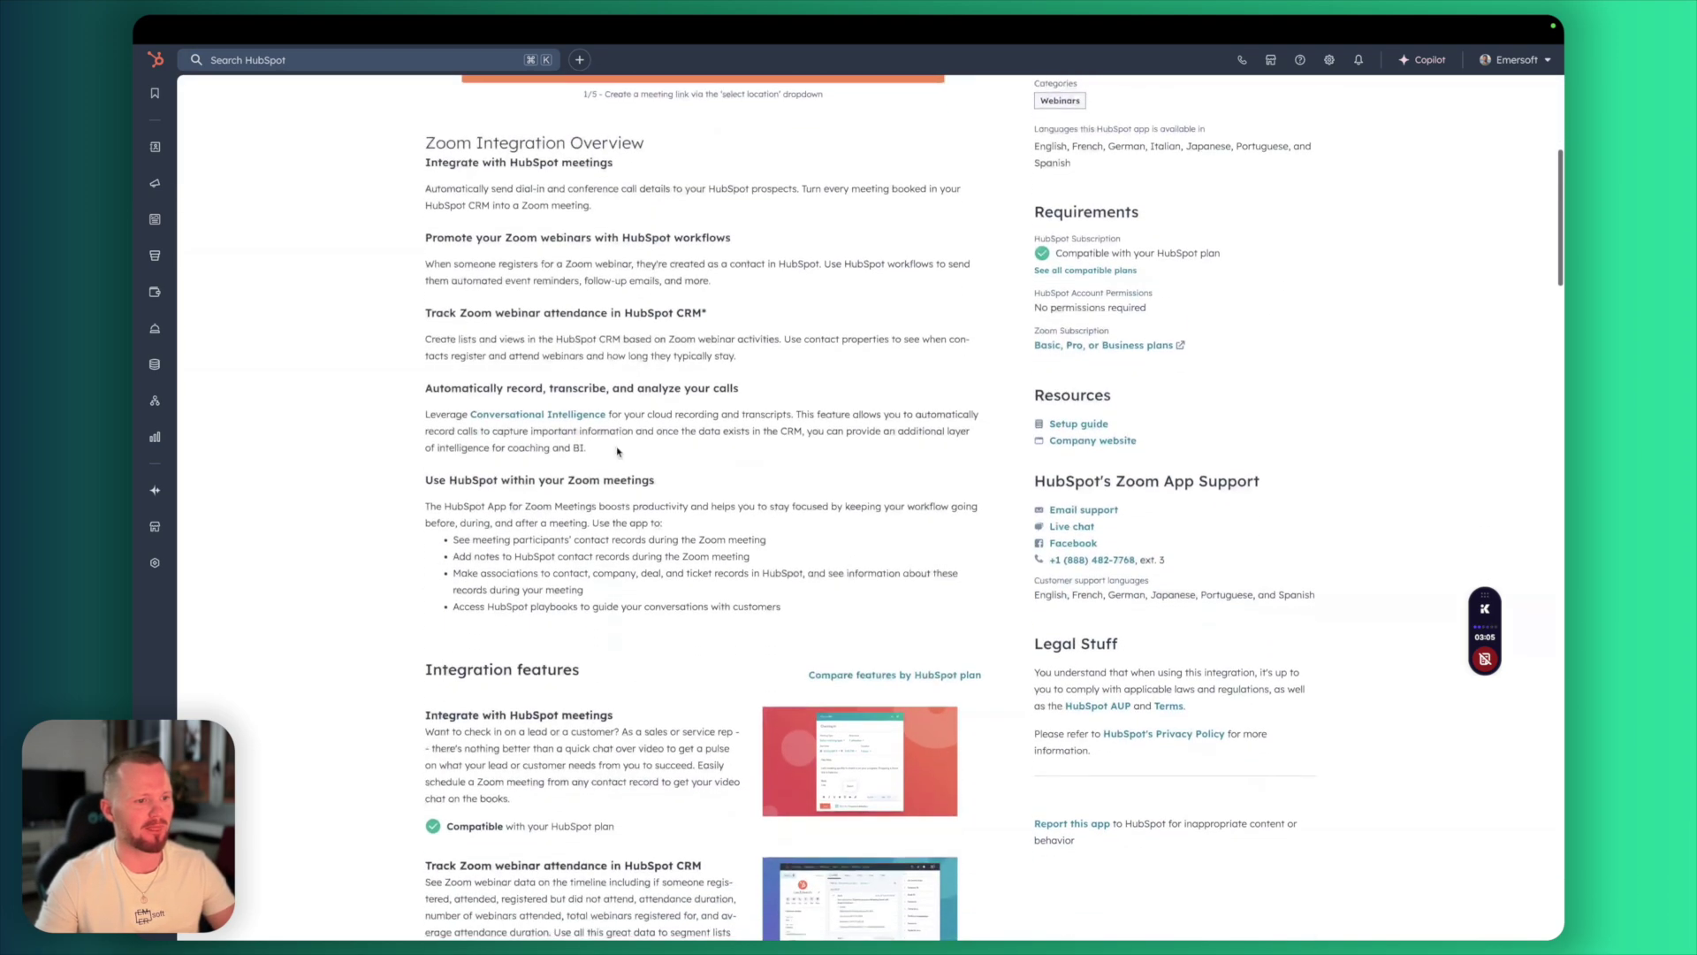
pyautogui.scroll(10, 871, 508)
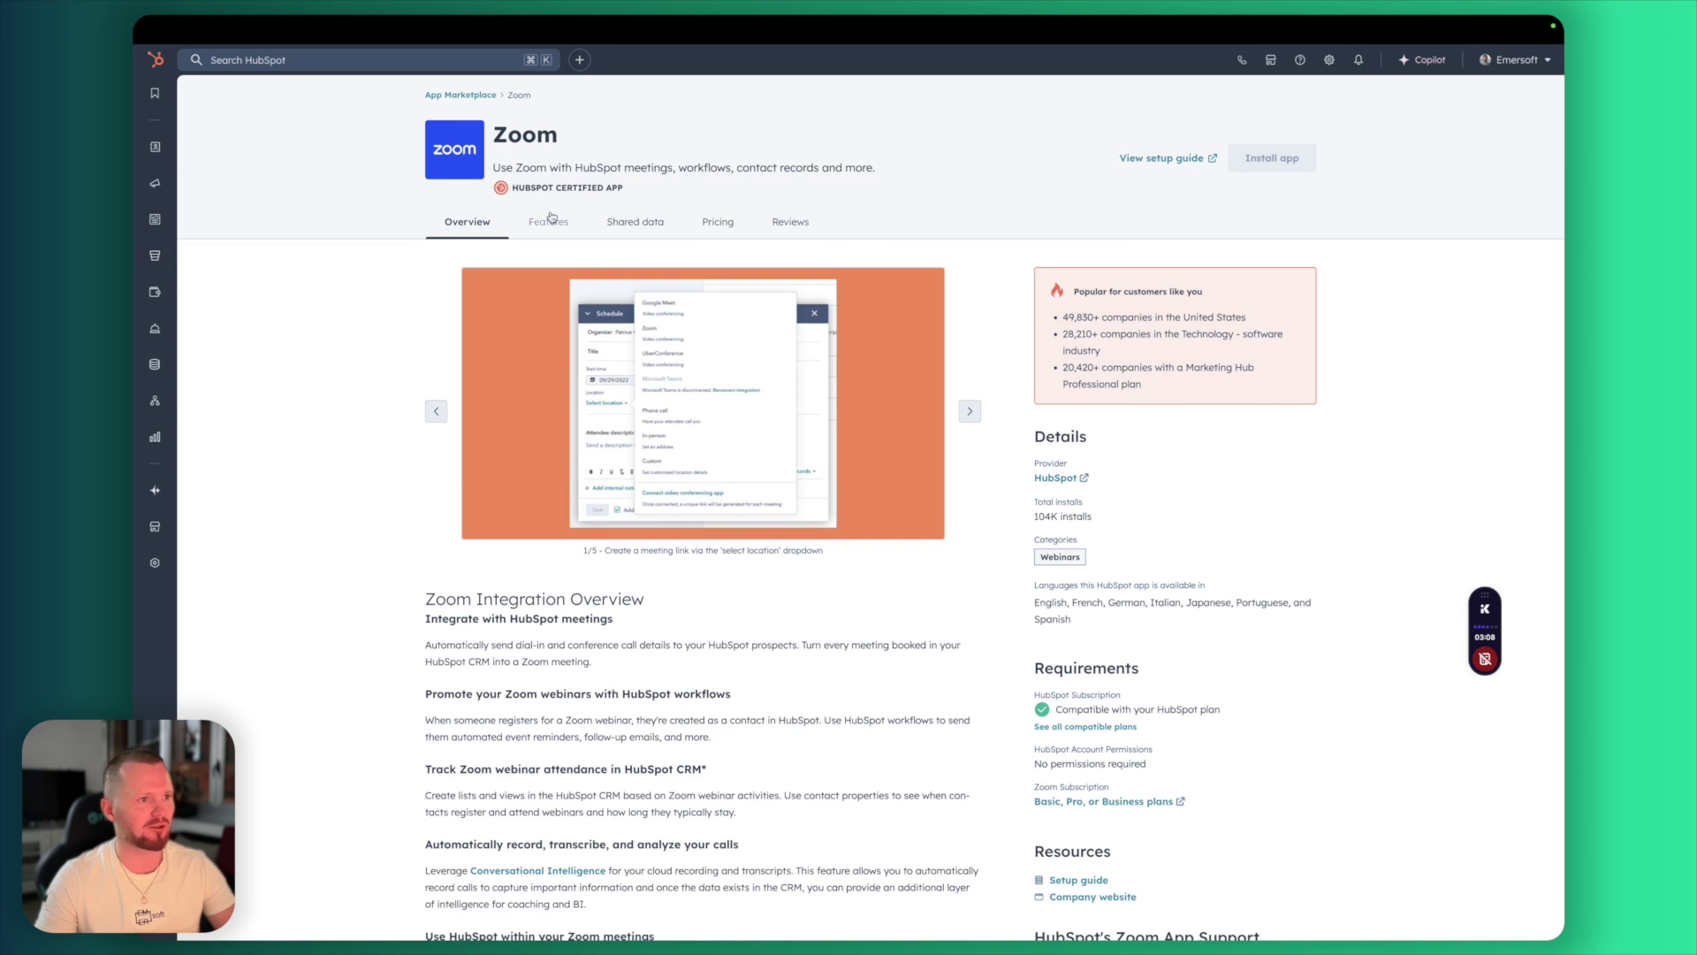
pyautogui.moveTo(583, 186)
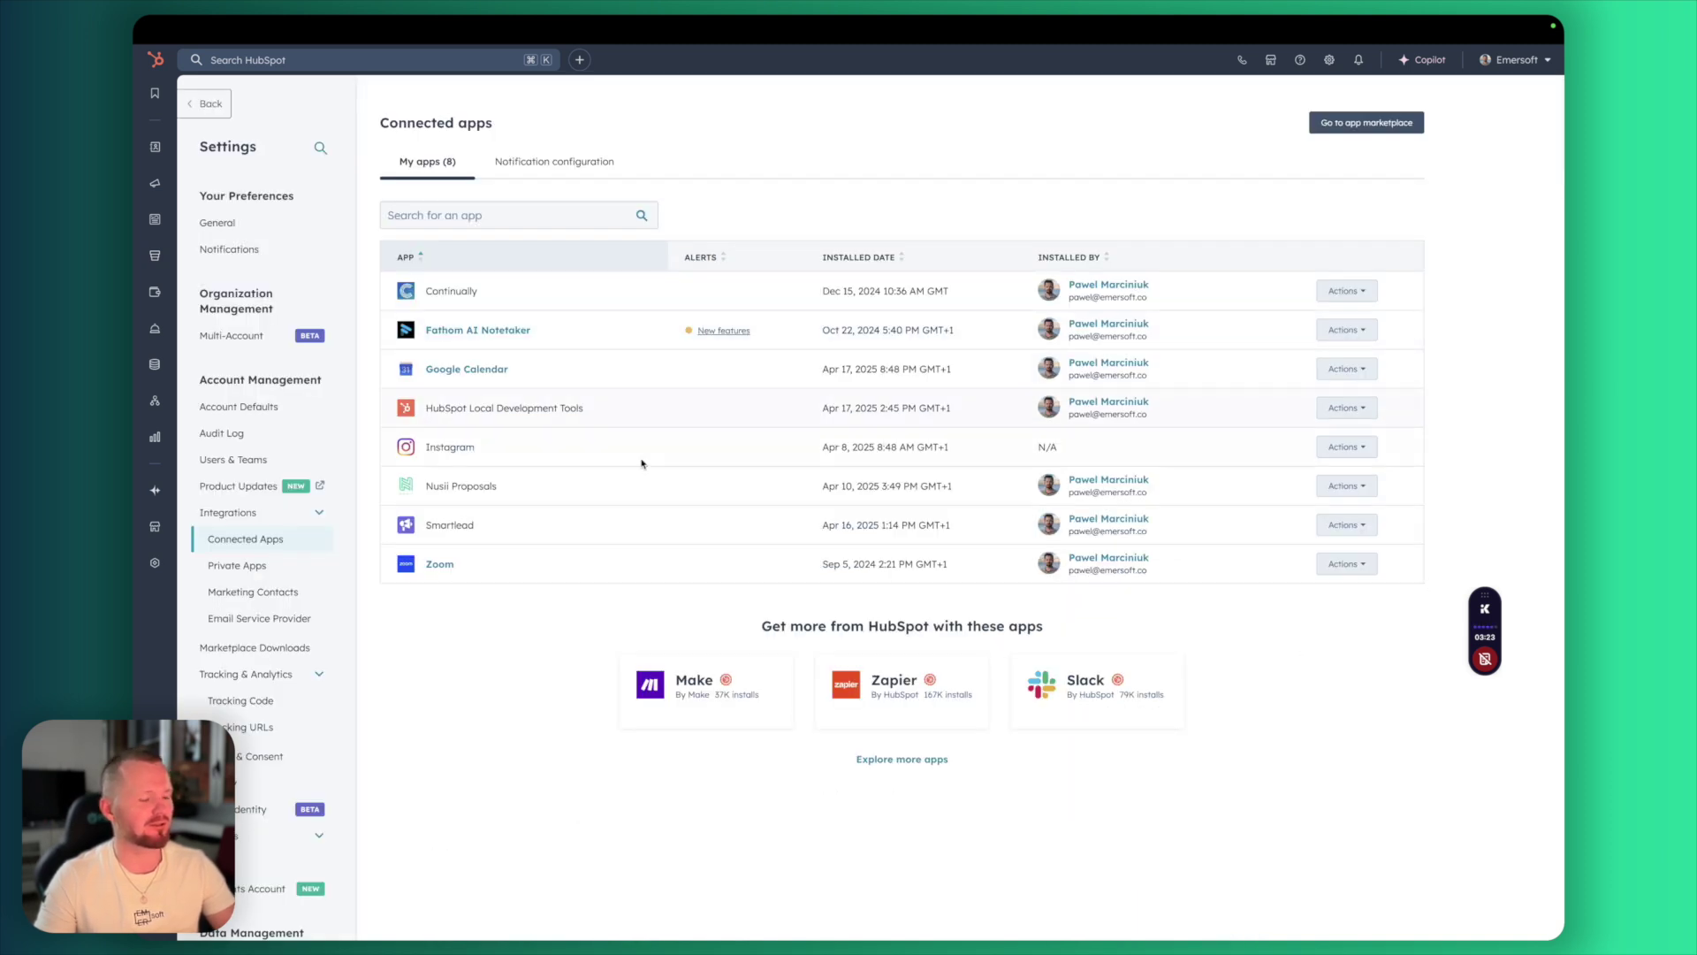
# In Zoom's integration settings, confirm the HubSpot CMS webinar is ticked for sync and check its ID
pyautogui.click(435, 572)
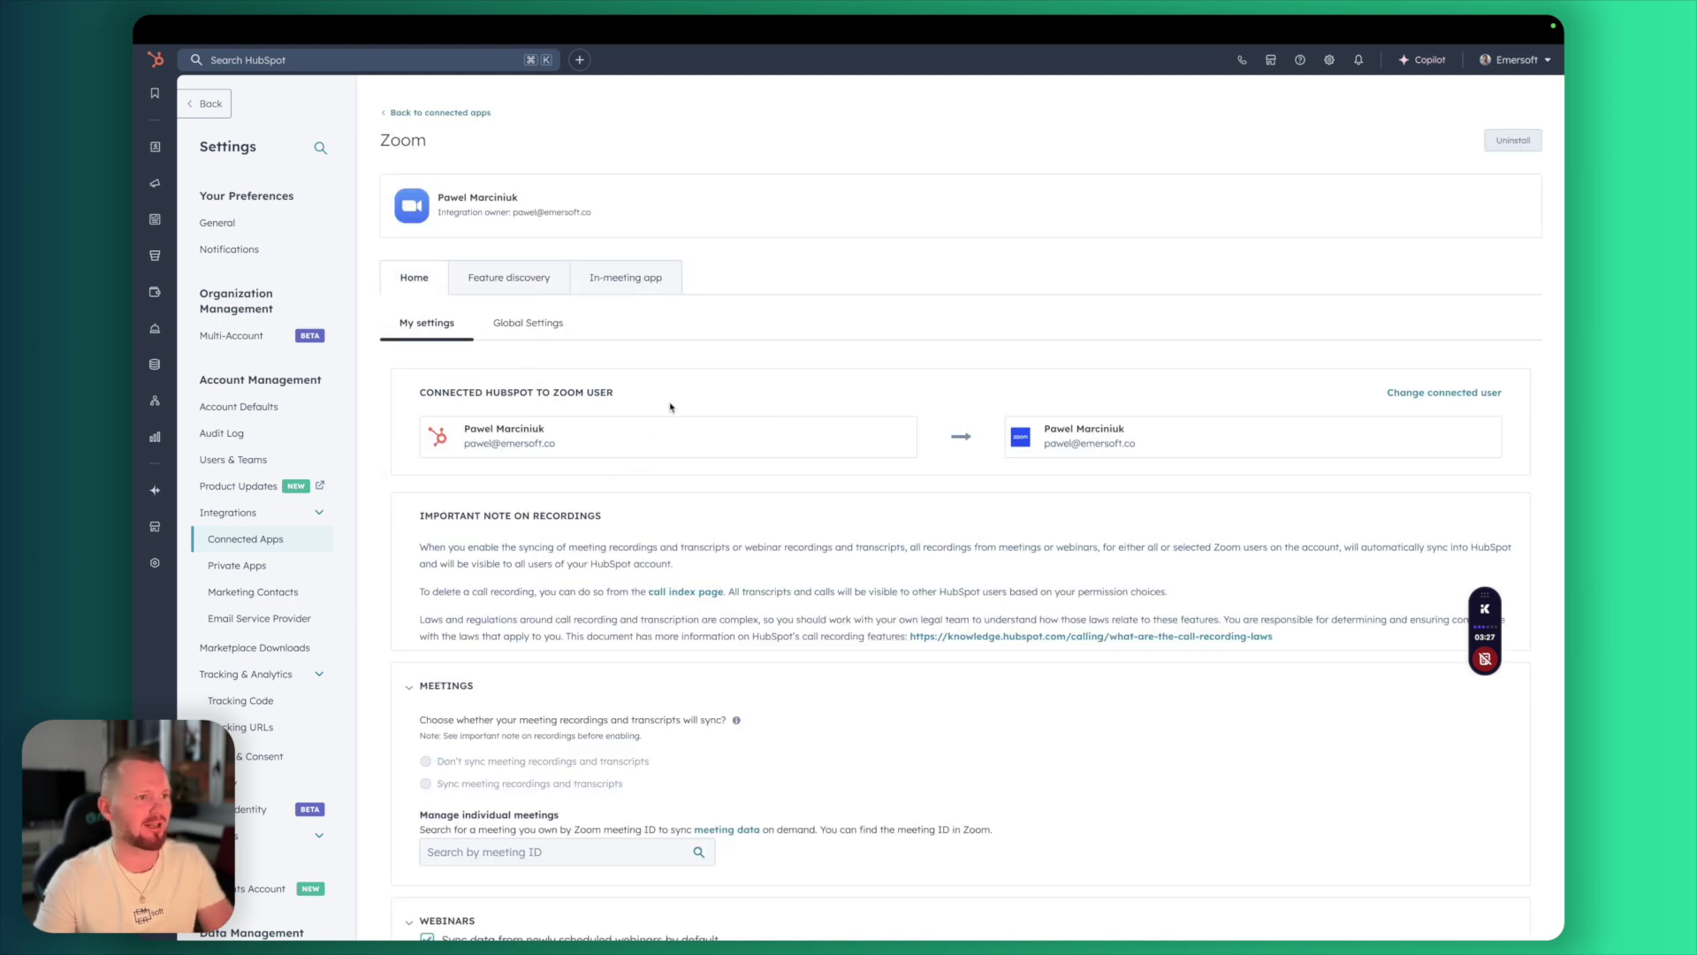
pyautogui.scroll(-2, 670, 407)
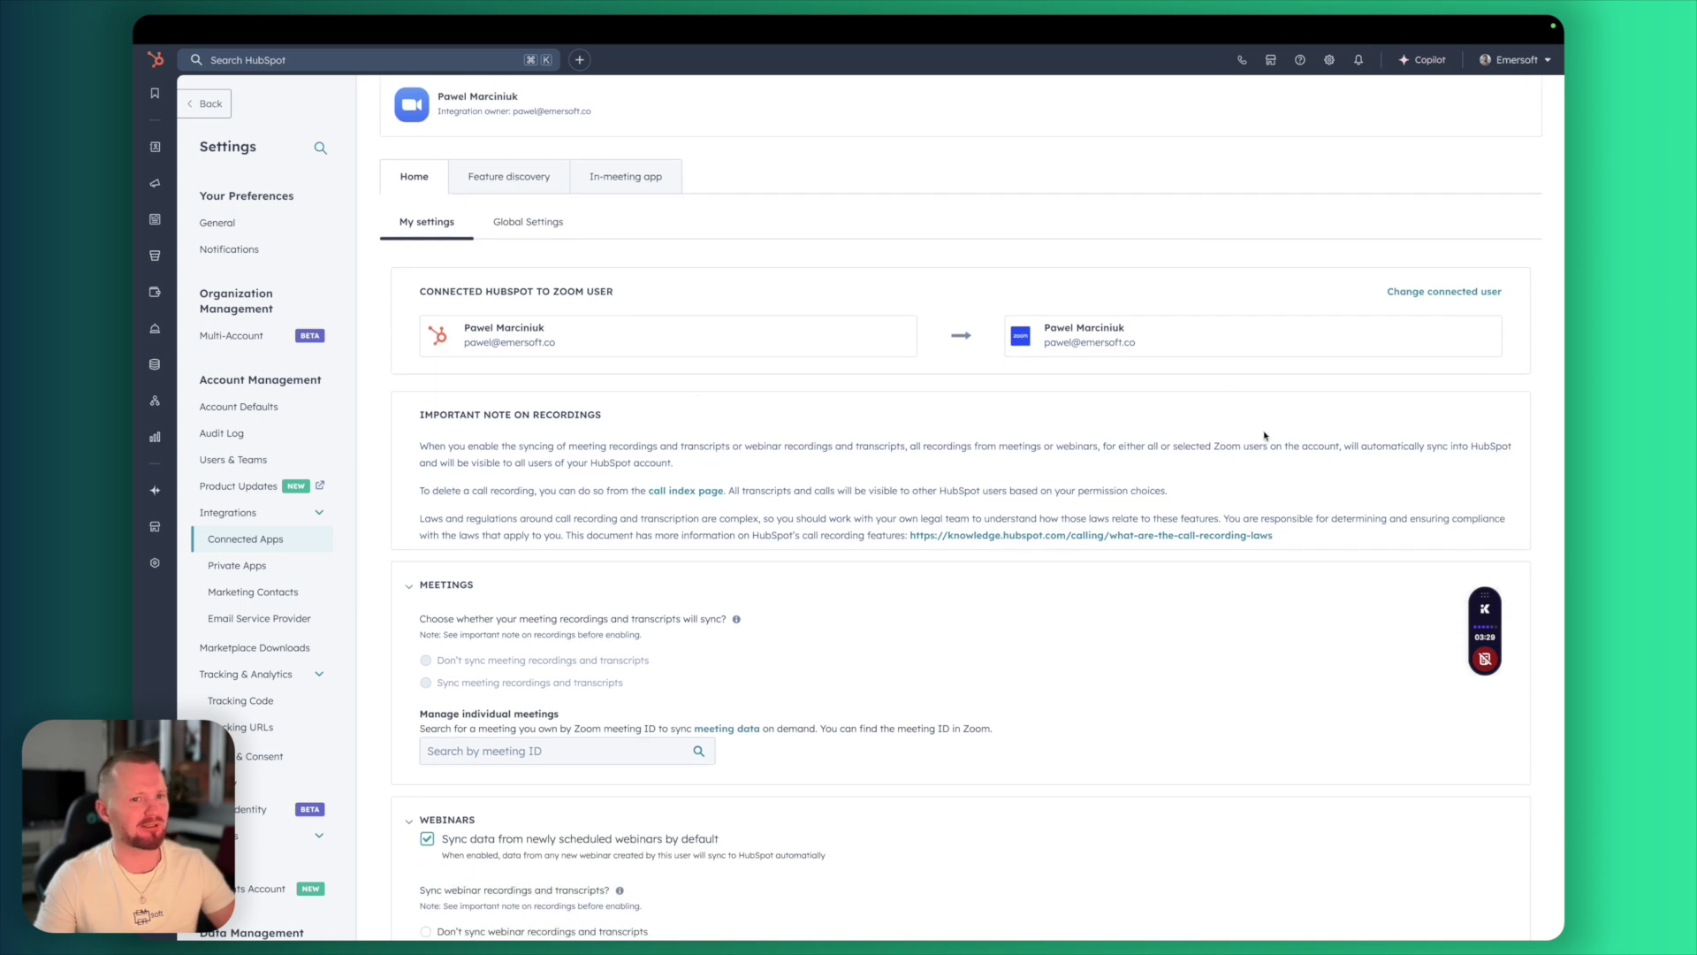
pyautogui.scroll(-3, 704, 601)
pyautogui.scroll(-3, 704, 604)
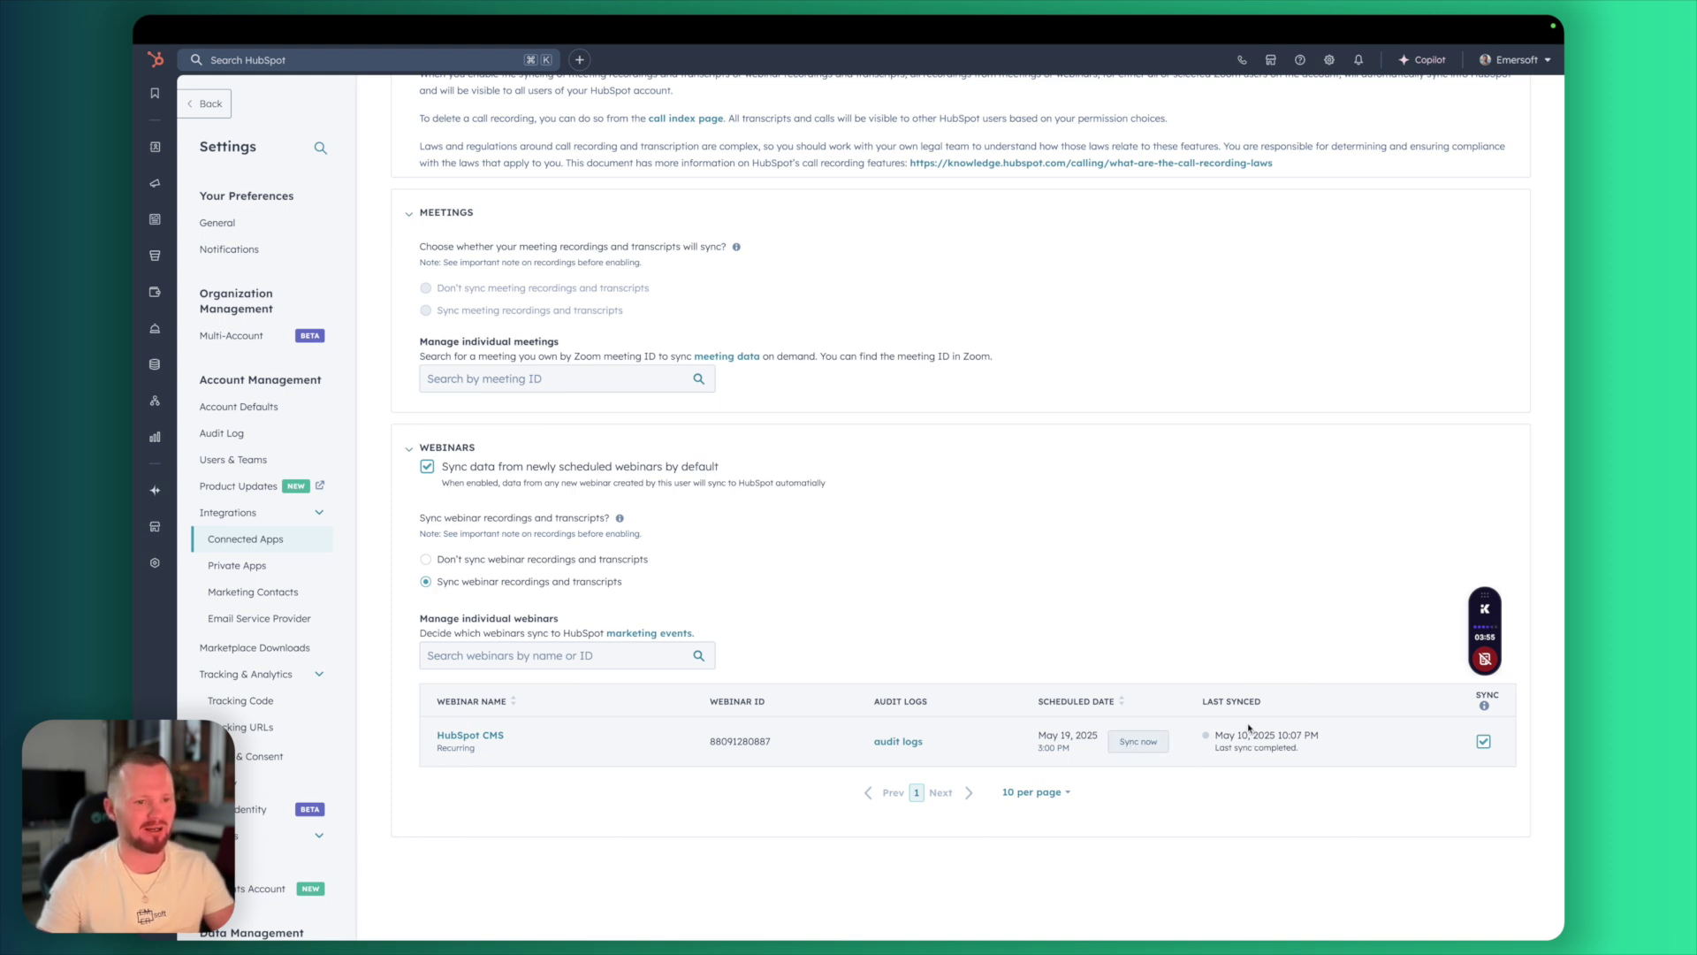
pyautogui.doubleClick(751, 741)
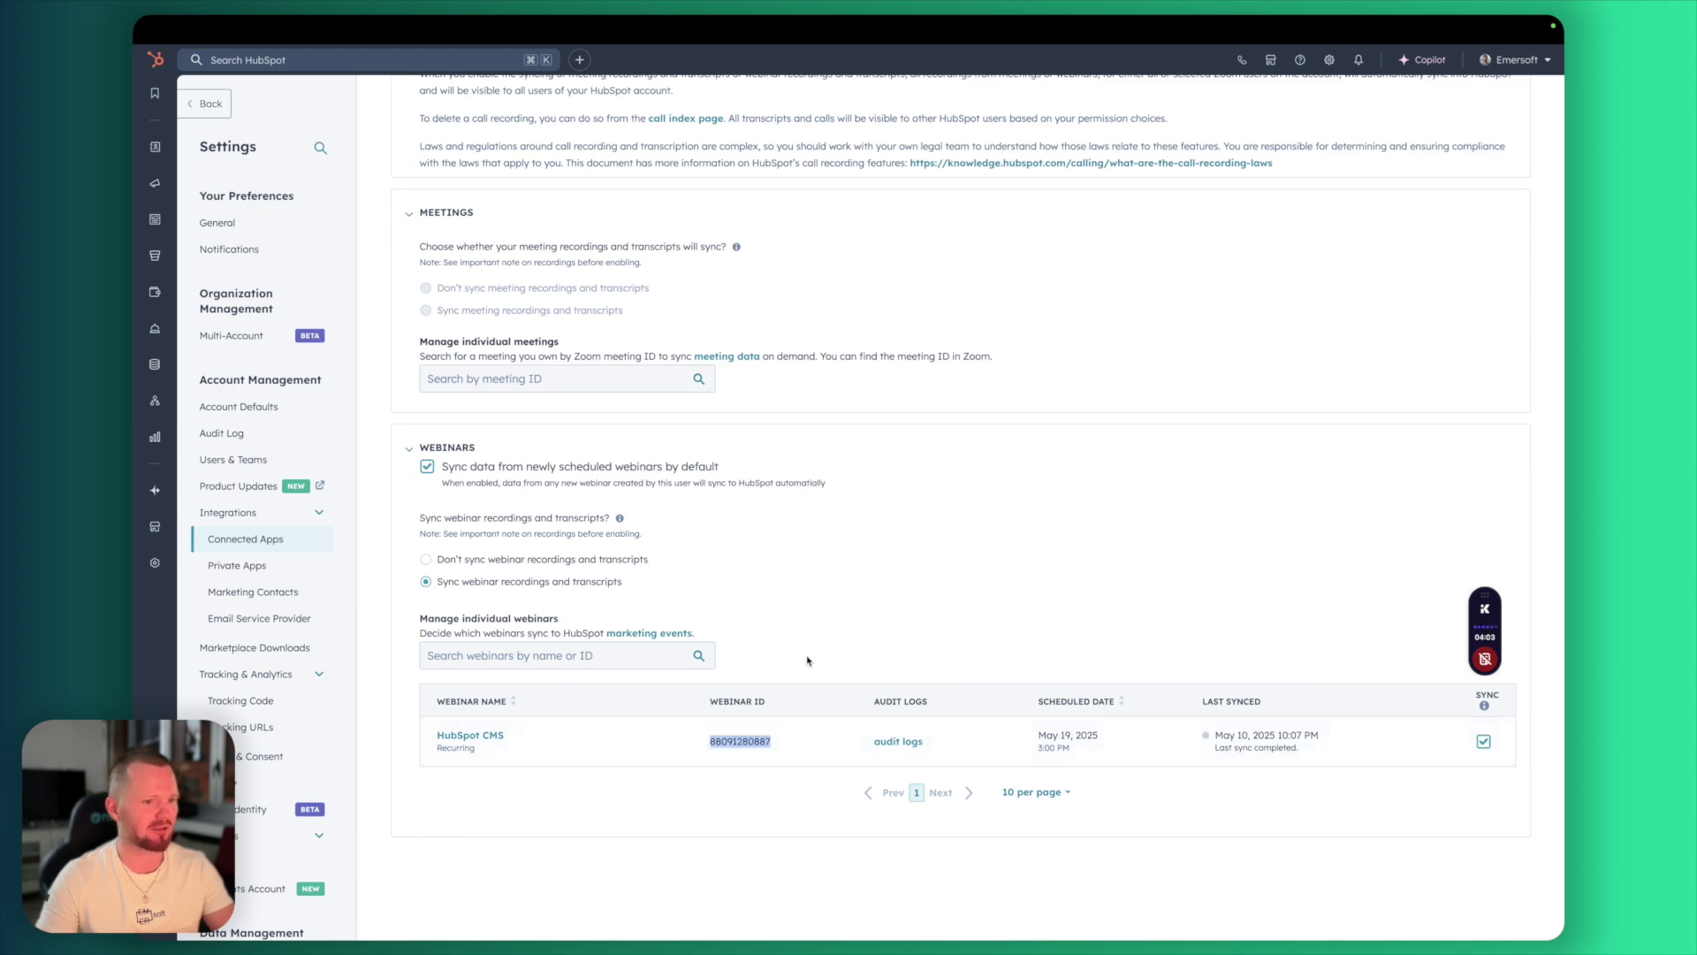
pyautogui.click(871, 637)
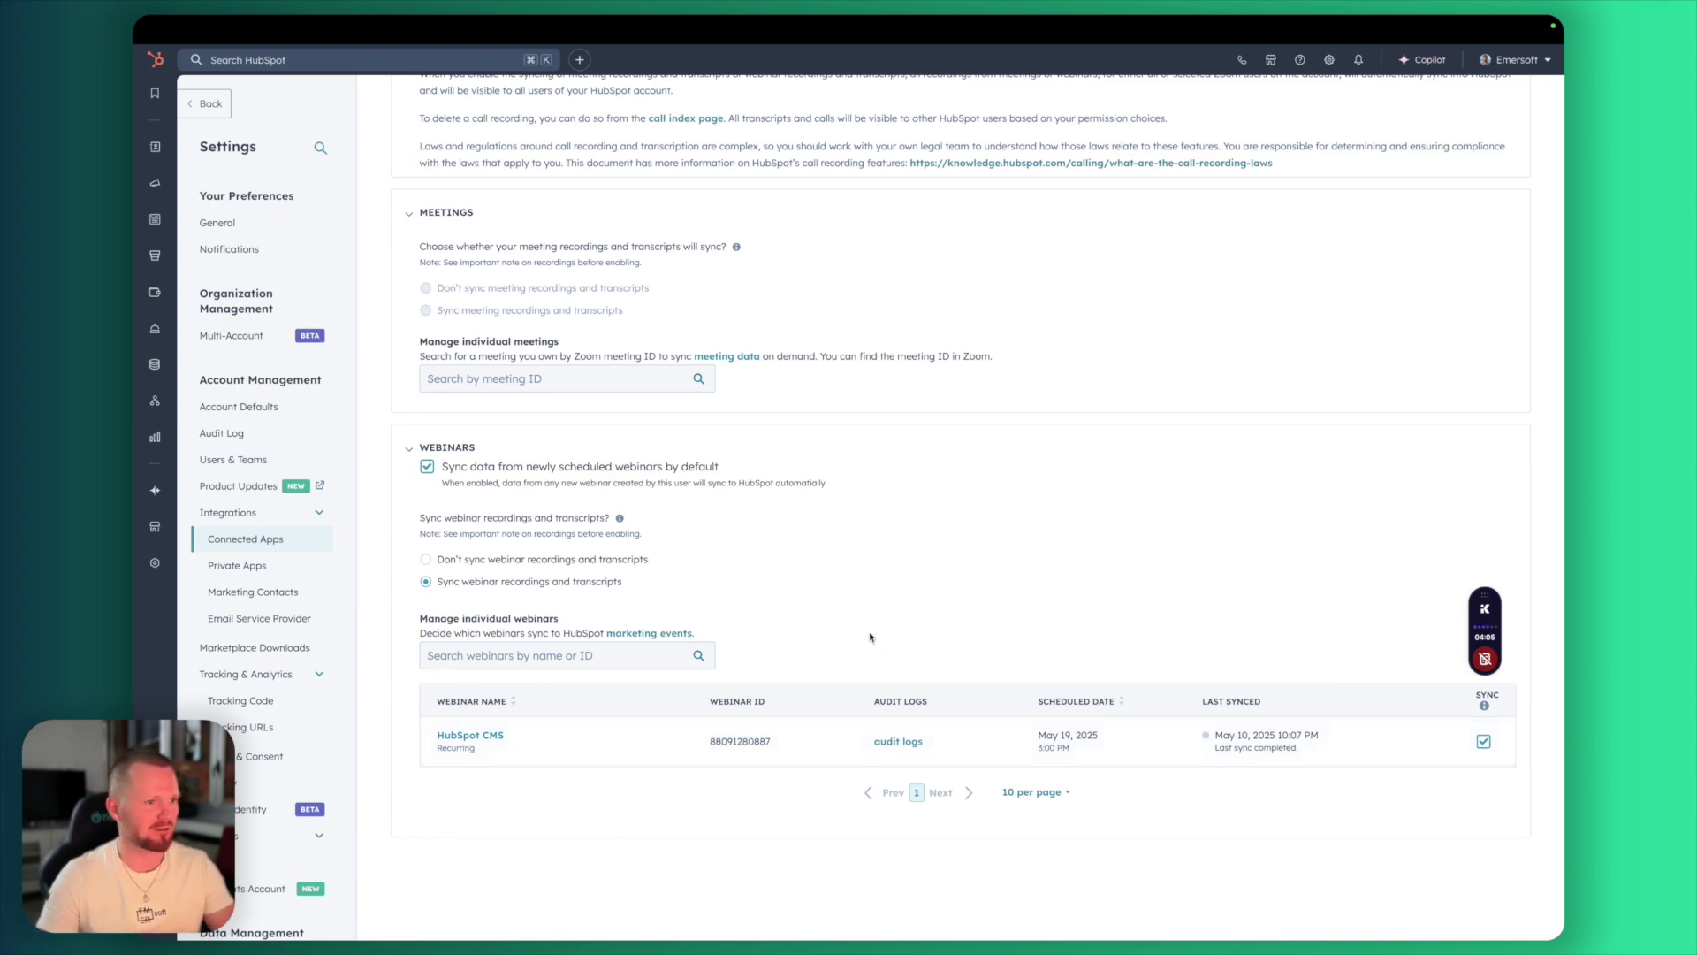
pyautogui.scroll(5, 871, 636)
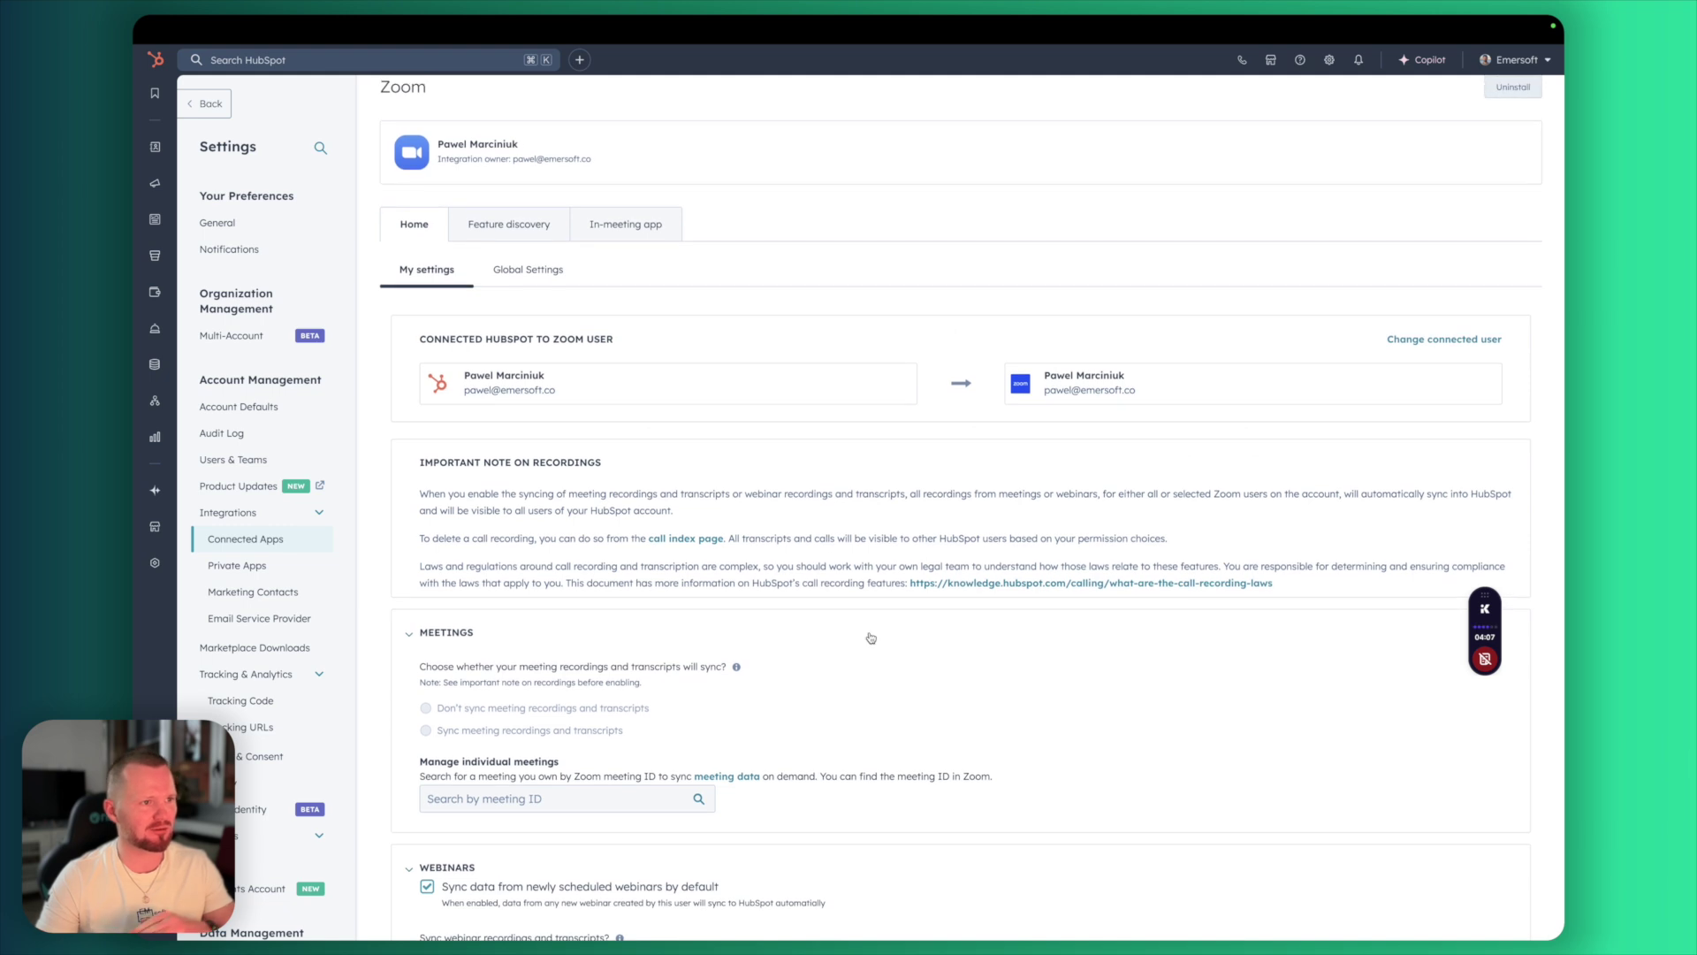
pyautogui.scroll(-4, 871, 637)
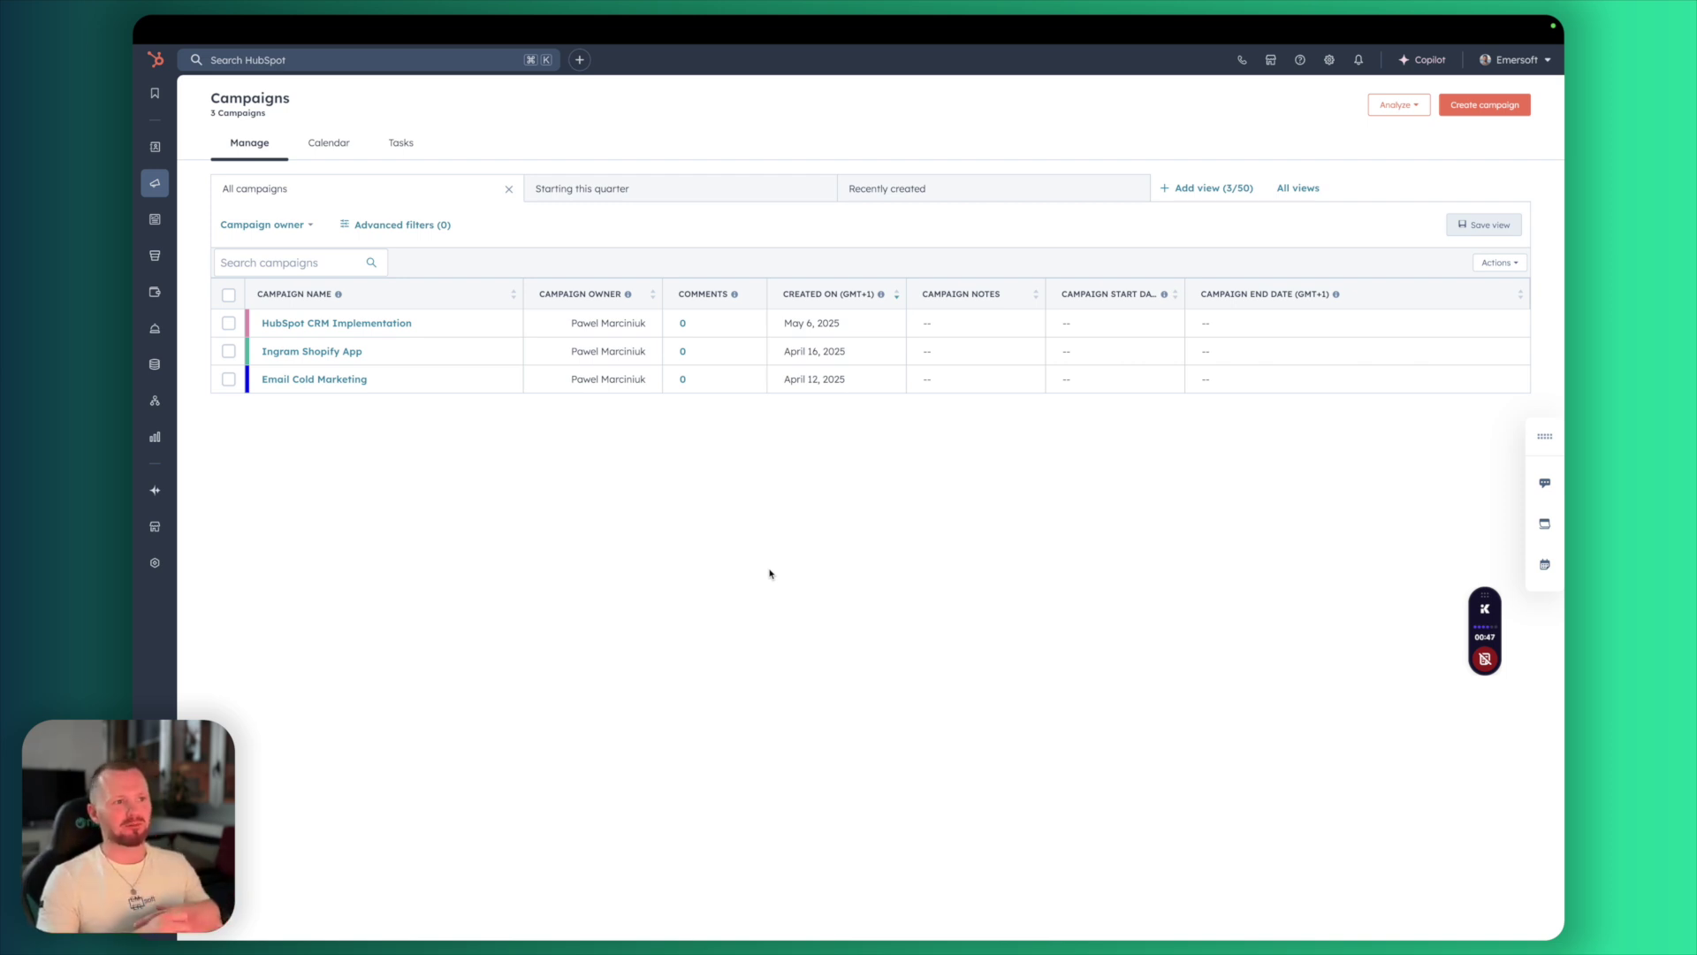
# Create a from-scratch campaign named 'HubSpot CMS Webinar'
pyautogui.click(1481, 106)
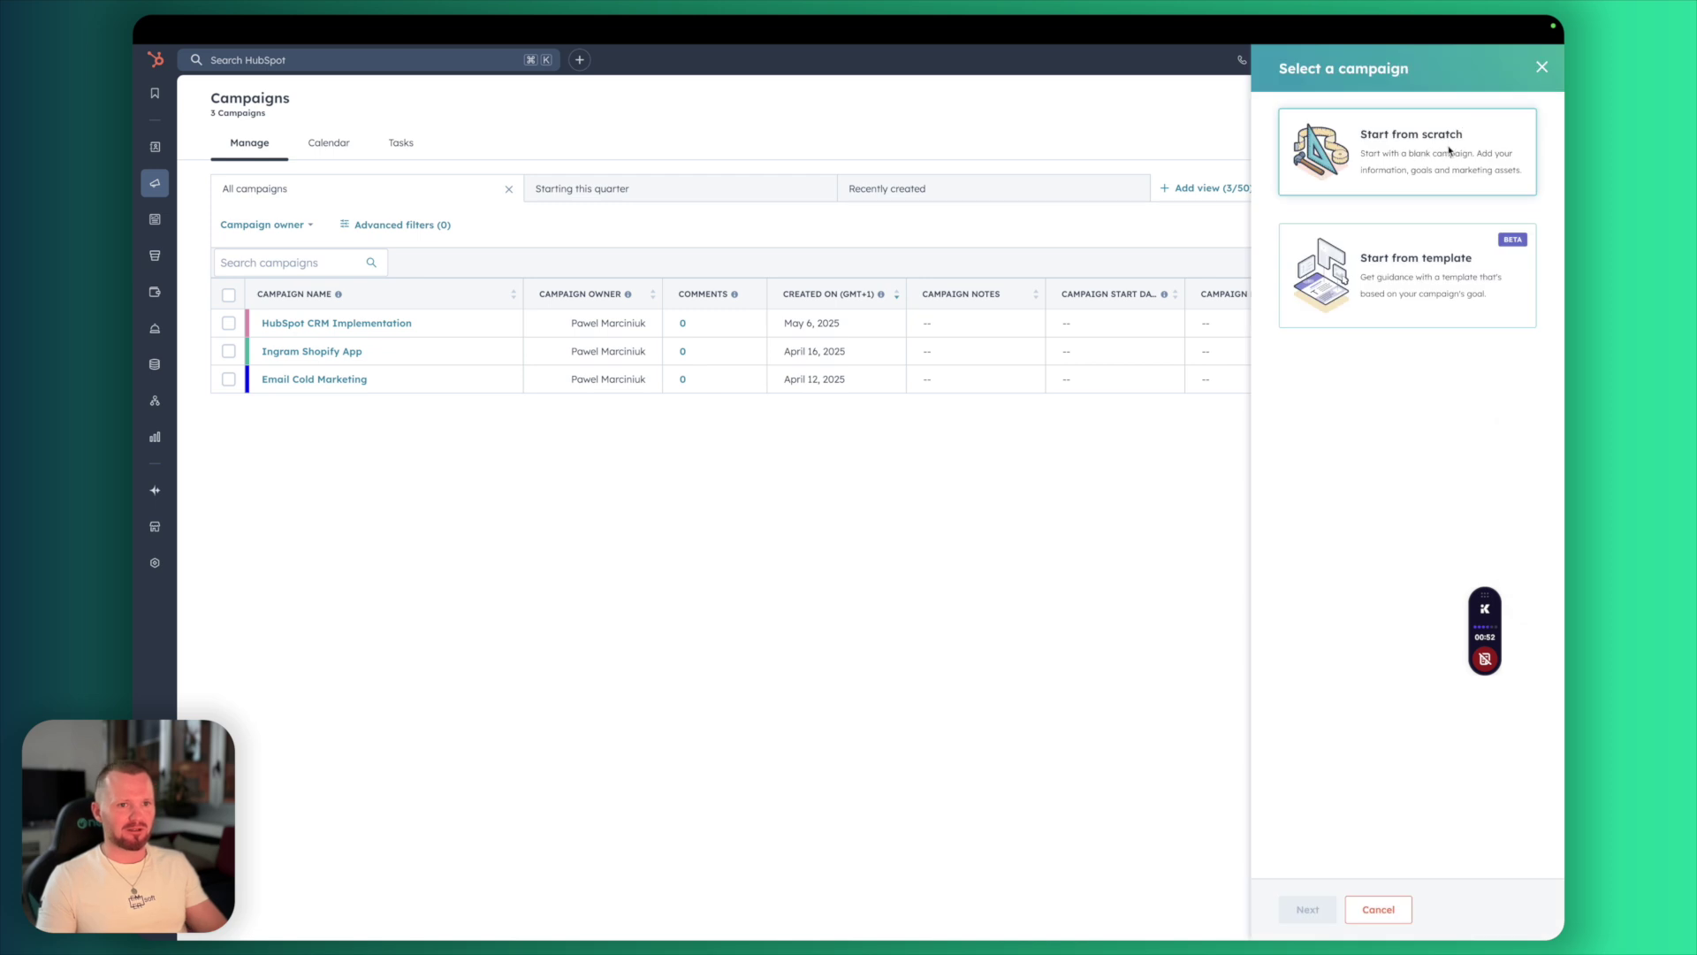
pyautogui.click(1449, 152)
pyautogui.click(1332, 913)
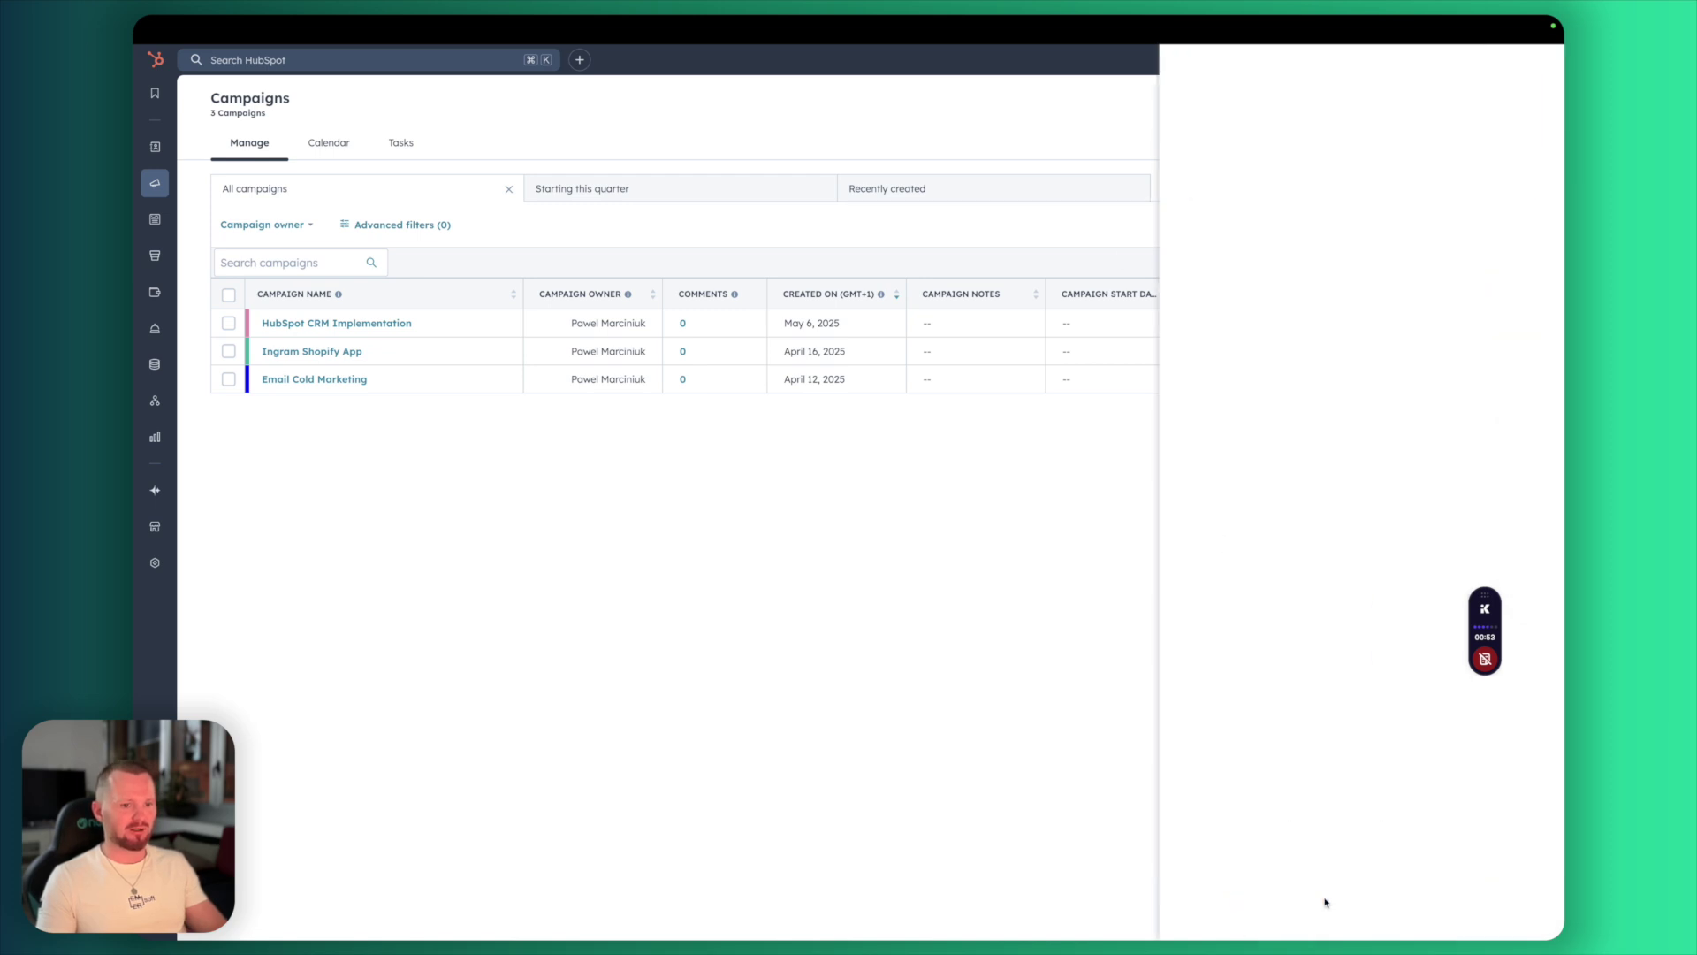
pyautogui.write('HubSpot')
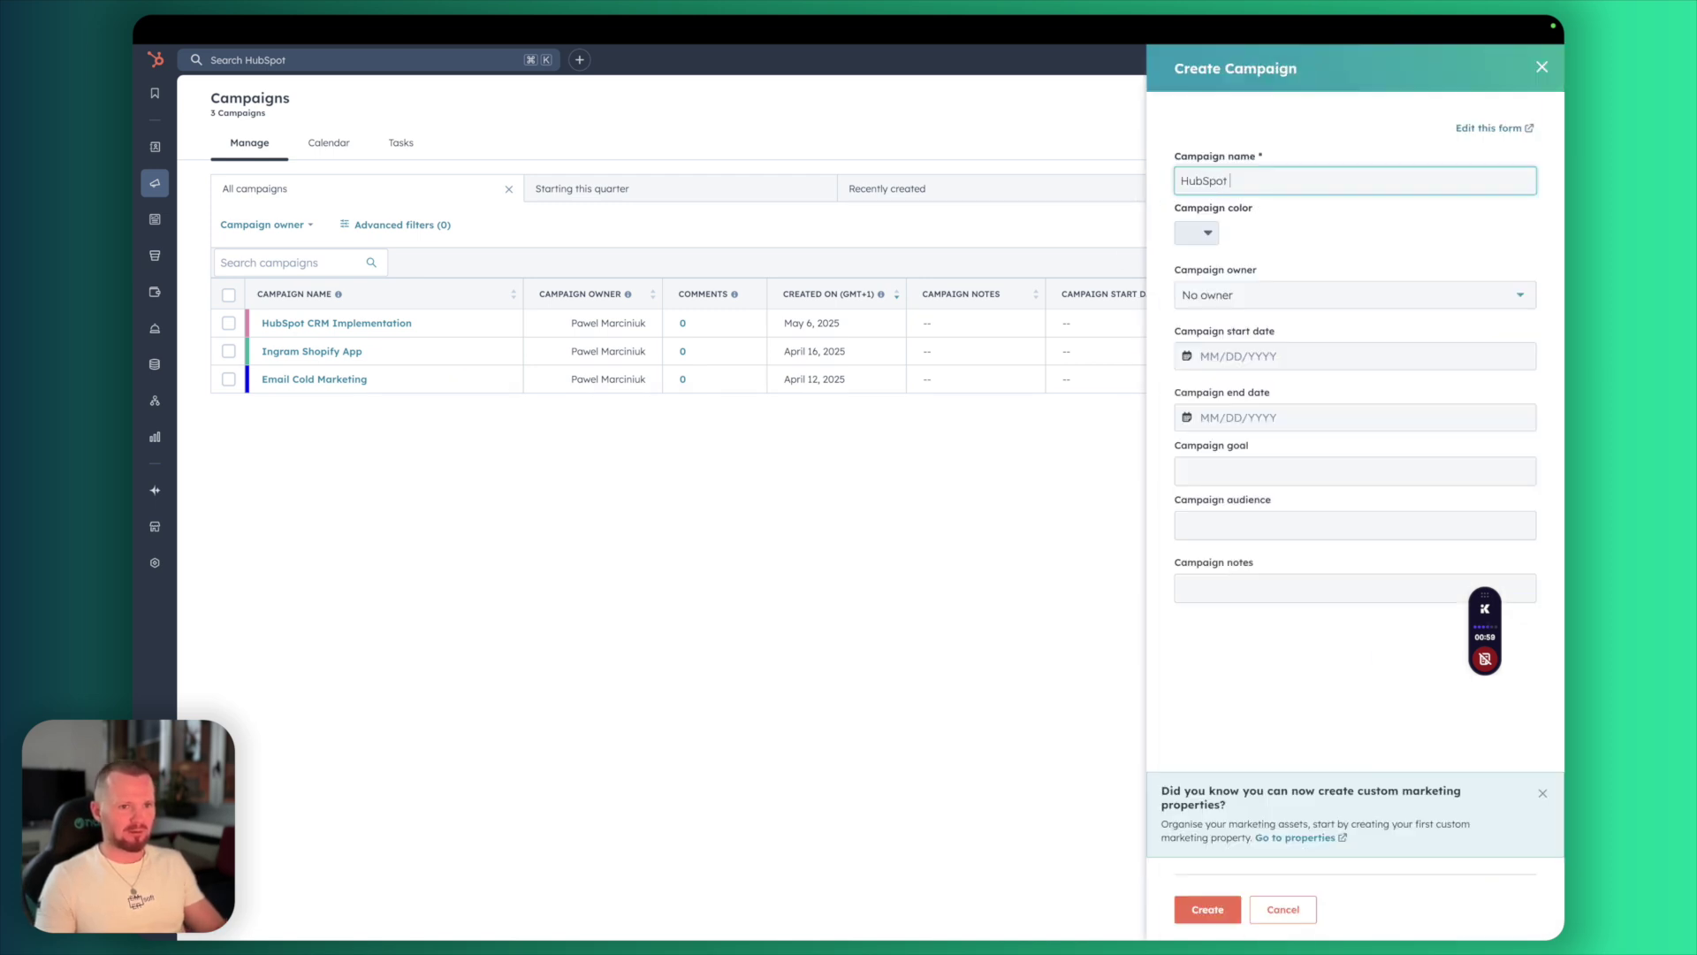
pyautogui.write(' CMS')
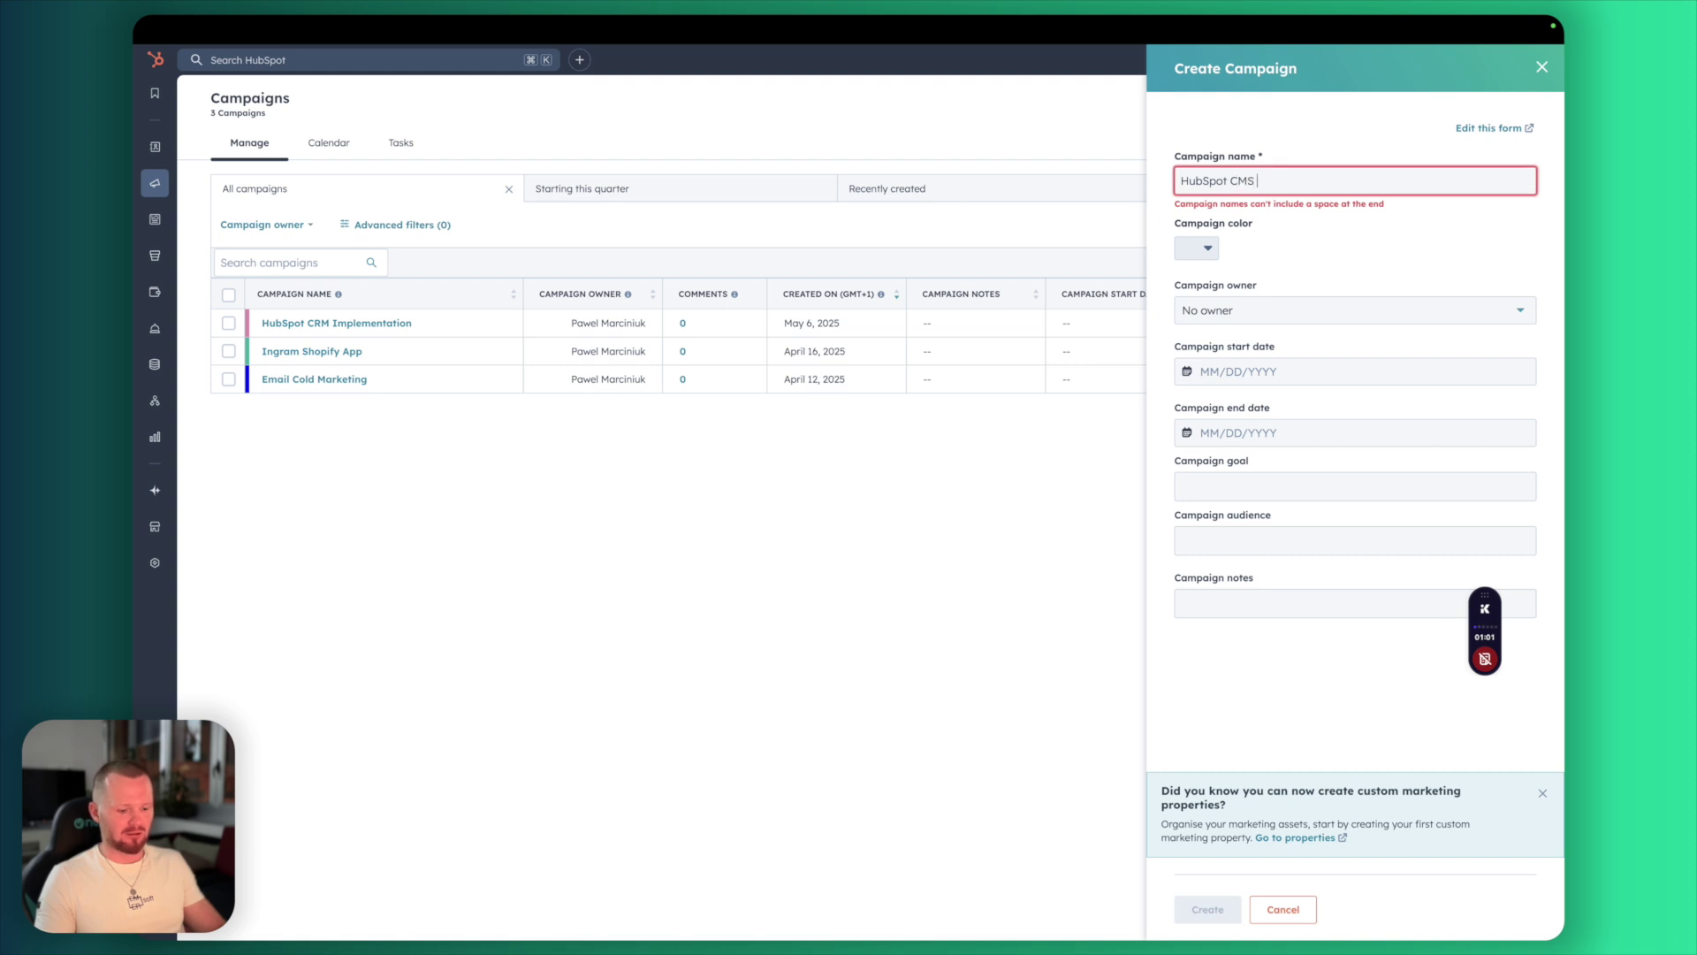
pyautogui.write(' Webinar')
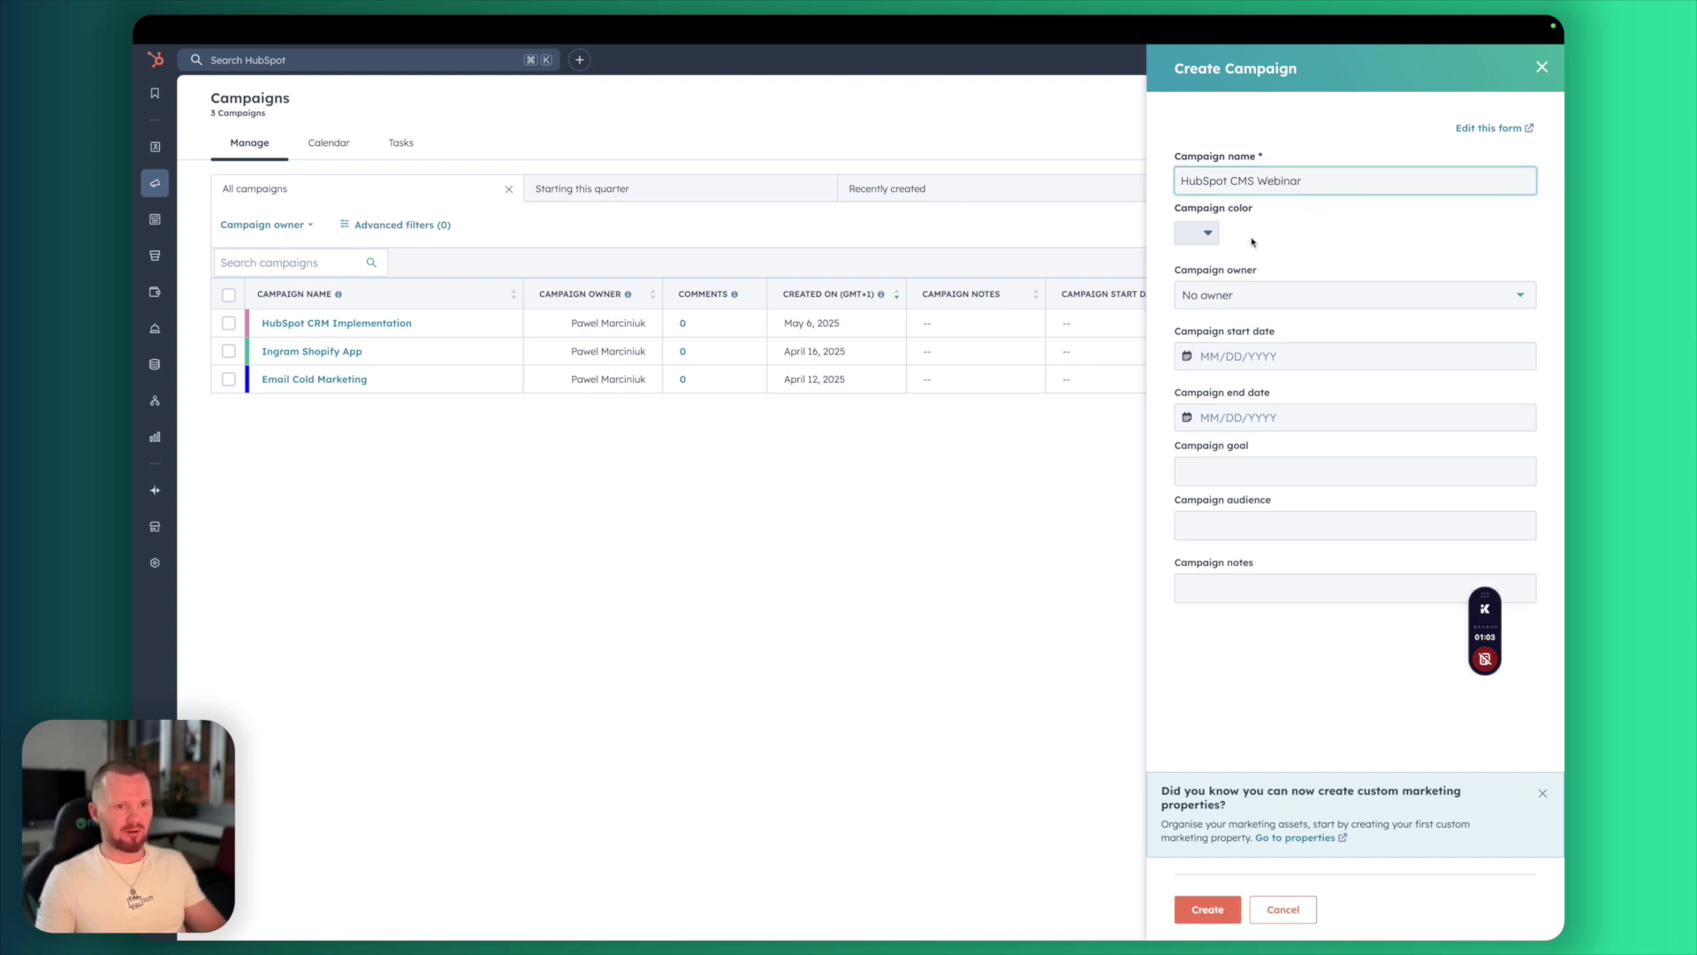
pyautogui.click(1207, 909)
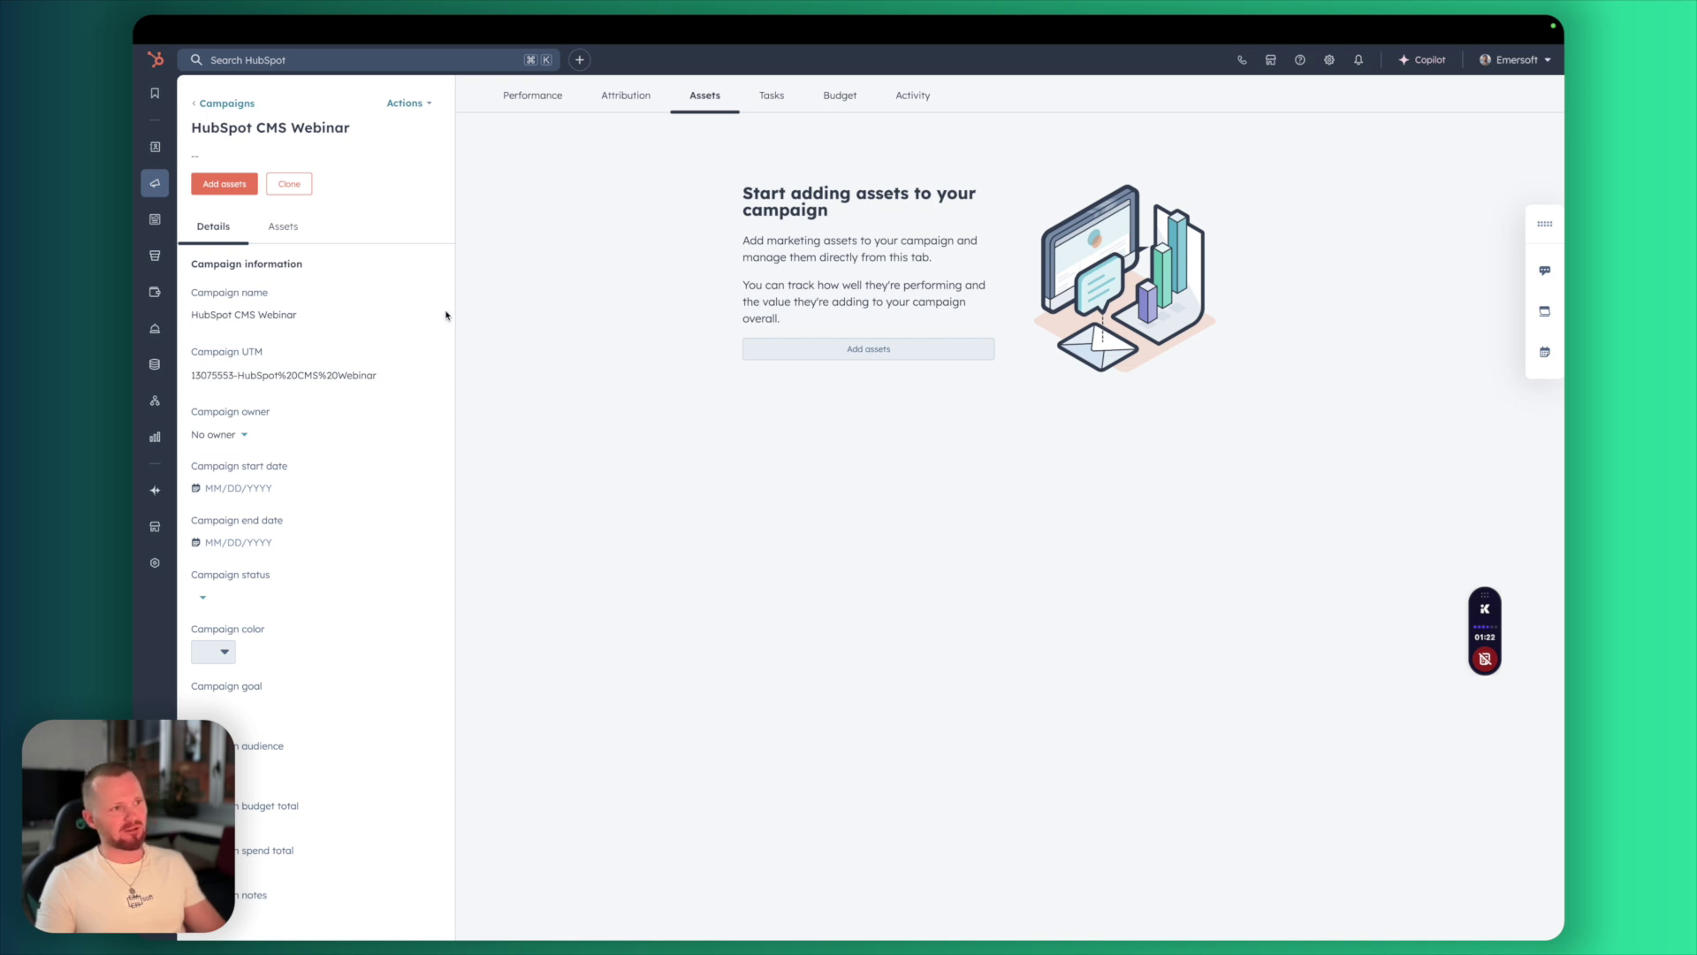
# Assign the HubSpot CMS Webinar Form to the HubSpot CMS Webinar campaign and publish the update
pyautogui.moveTo(157, 187)
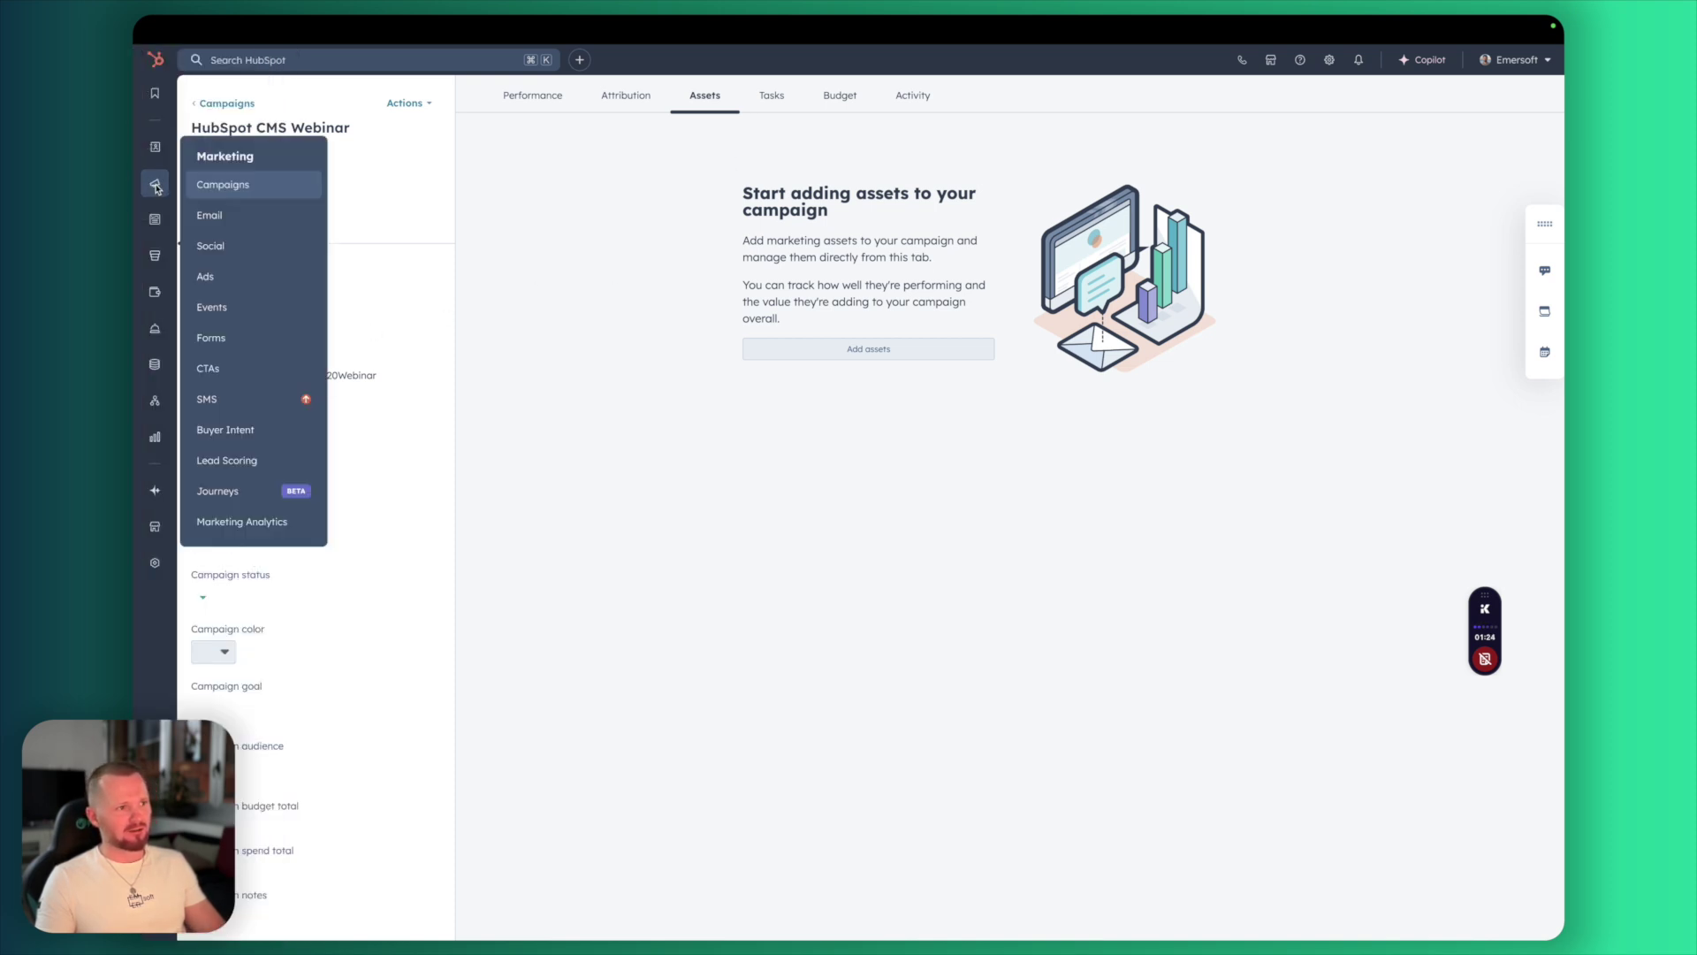
pyautogui.click(212, 338)
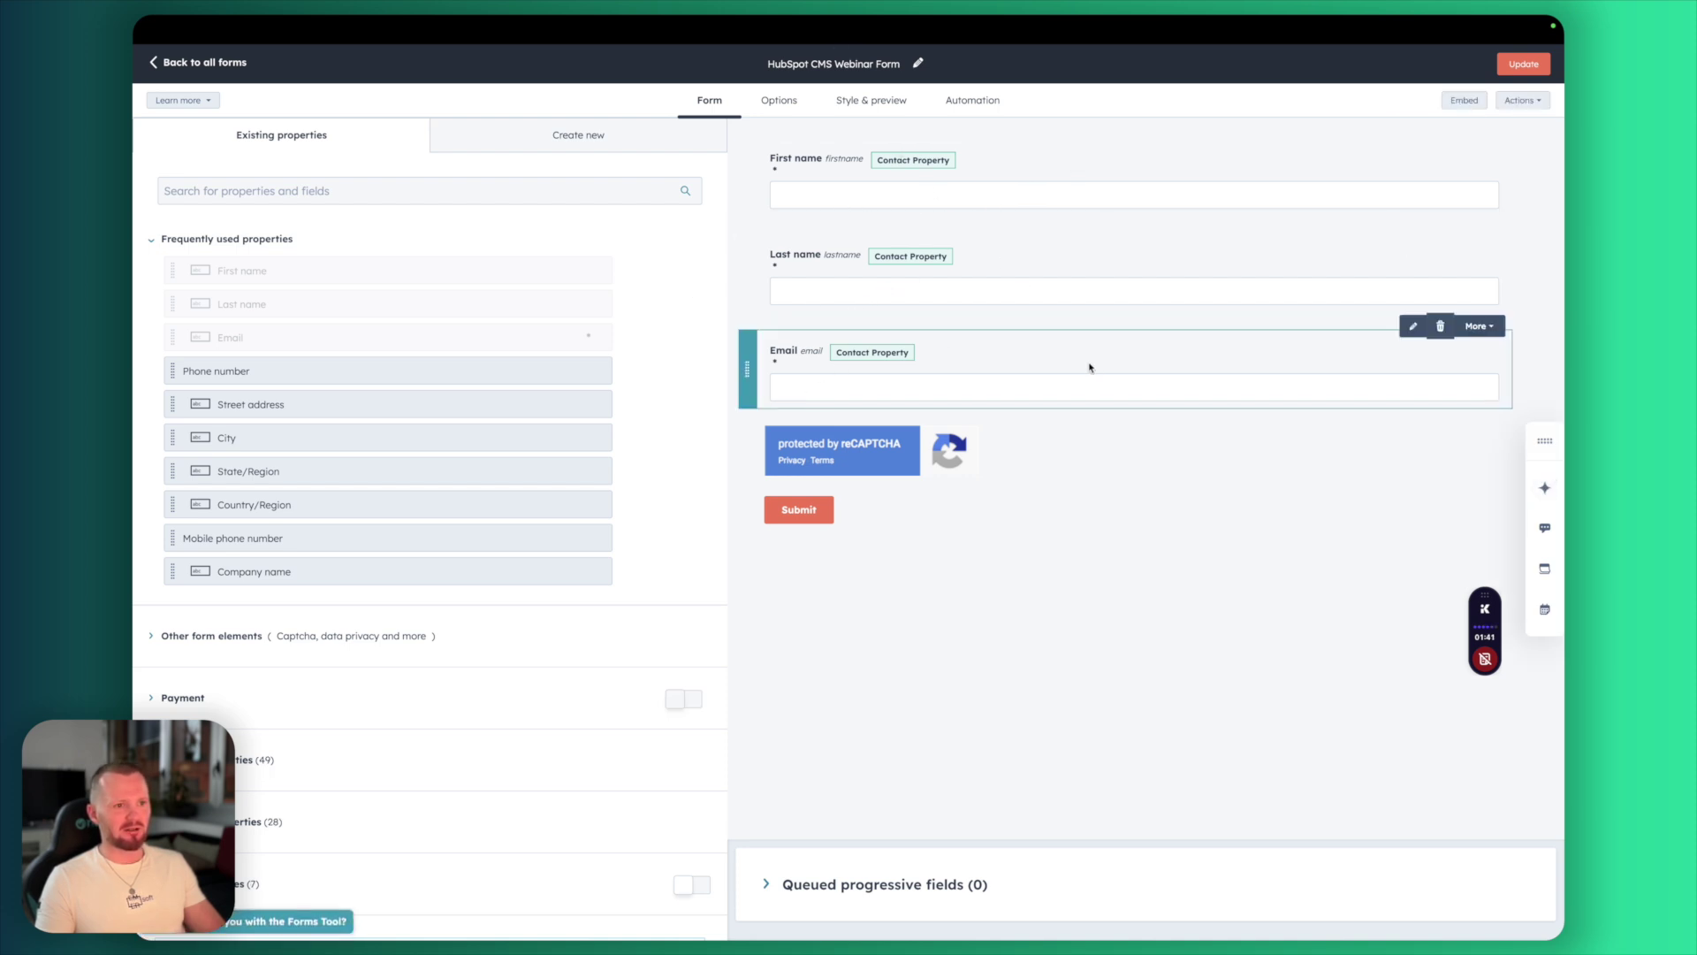
pyautogui.click(780, 102)
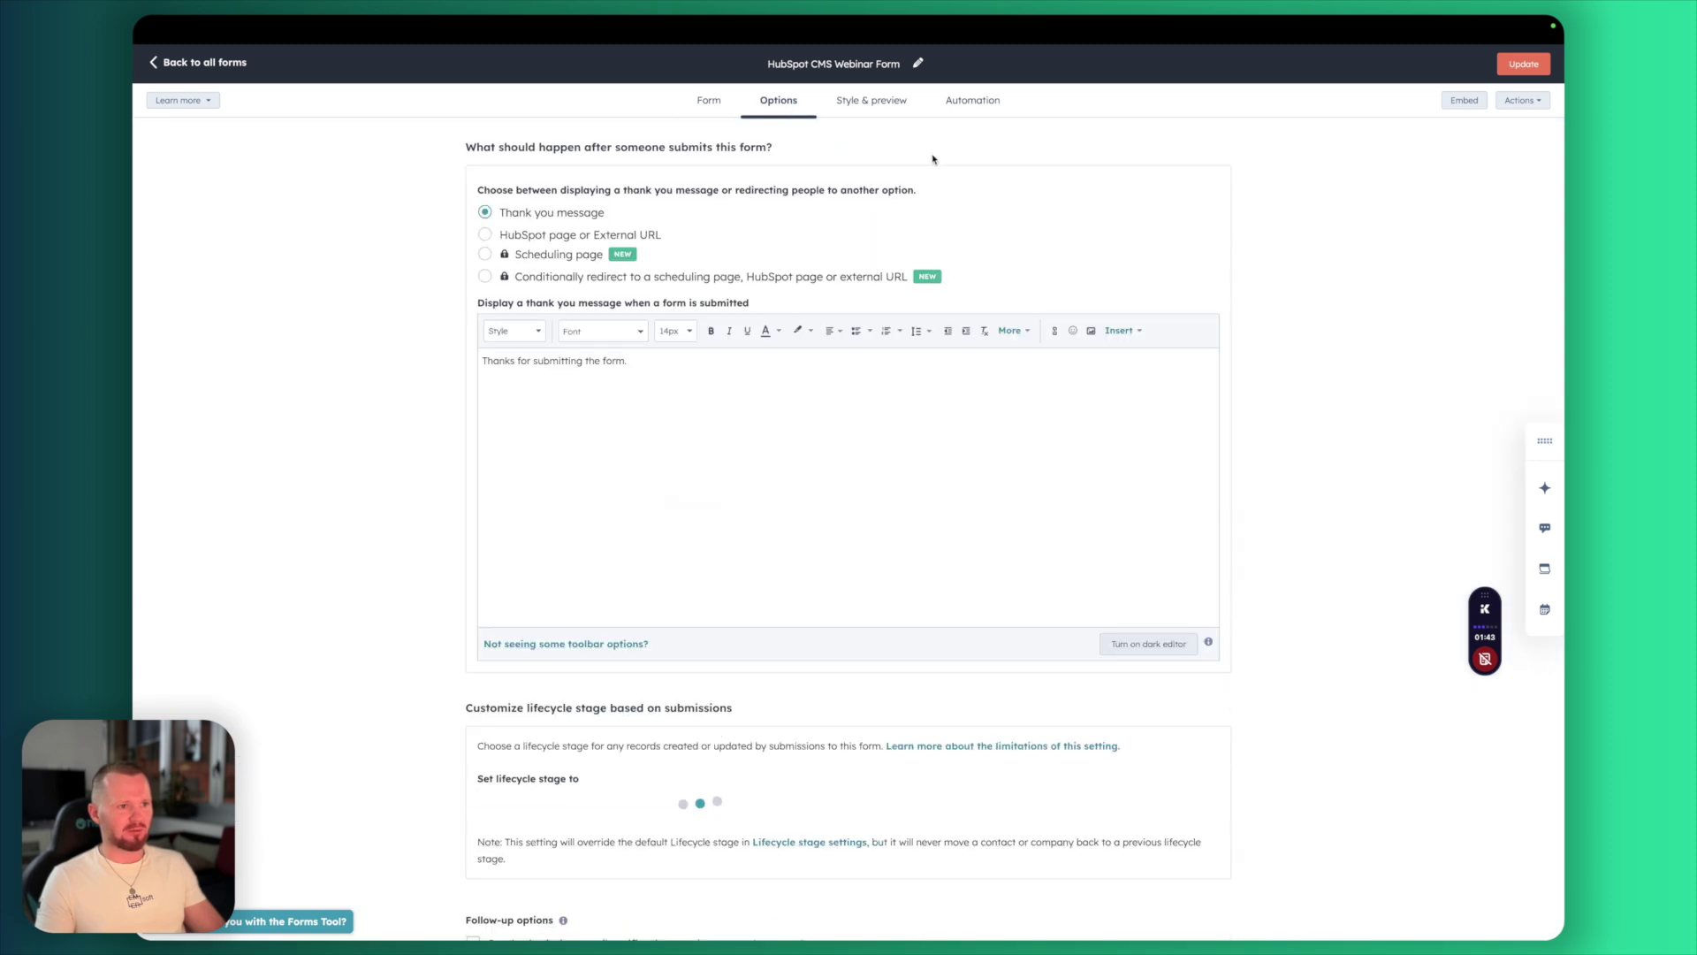
pyautogui.scroll(-3, 1130, 239)
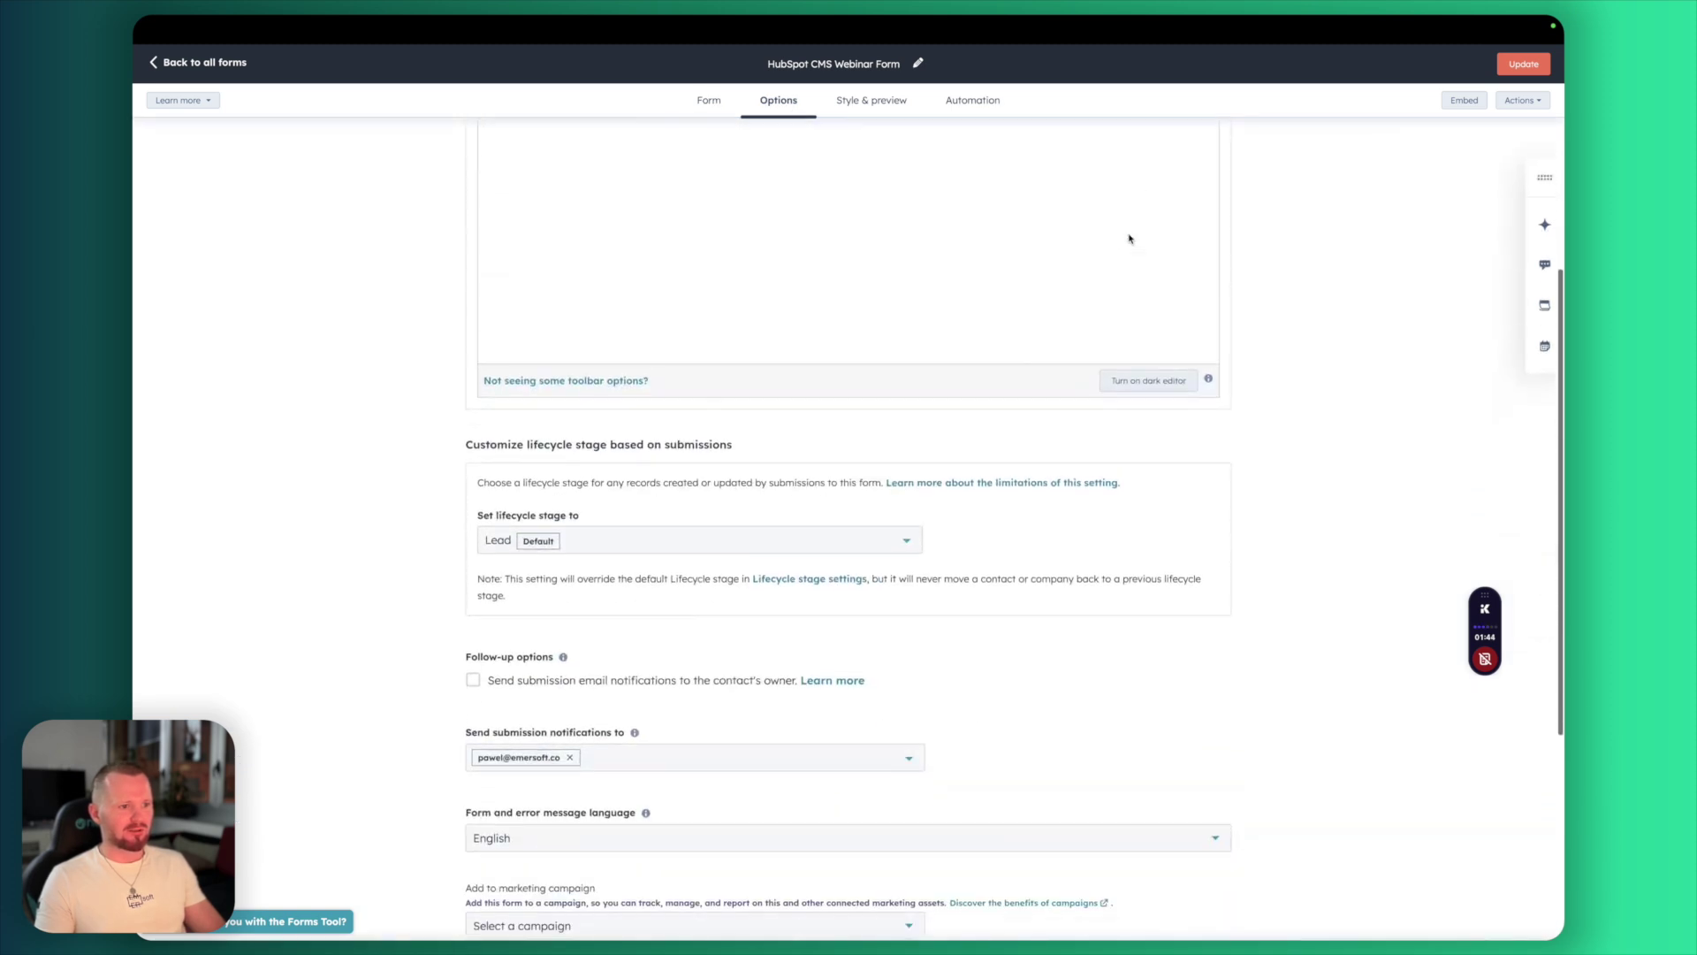
pyautogui.scroll(-4, 1130, 238)
pyautogui.click(671, 574)
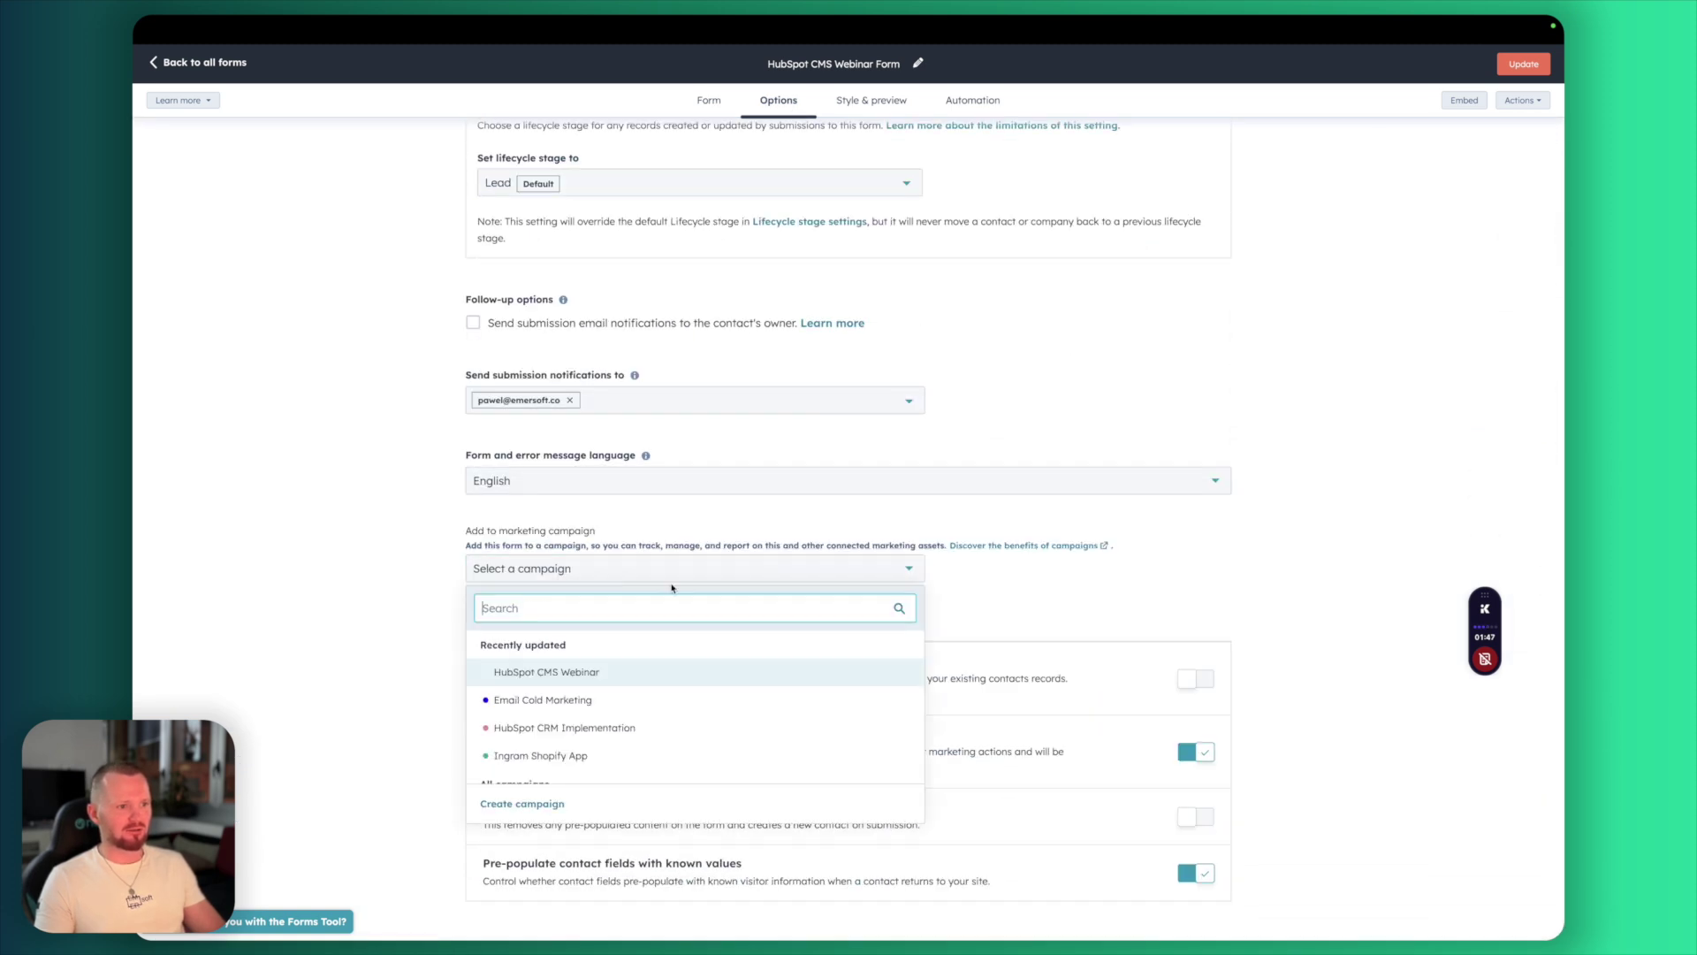
pyautogui.click(689, 672)
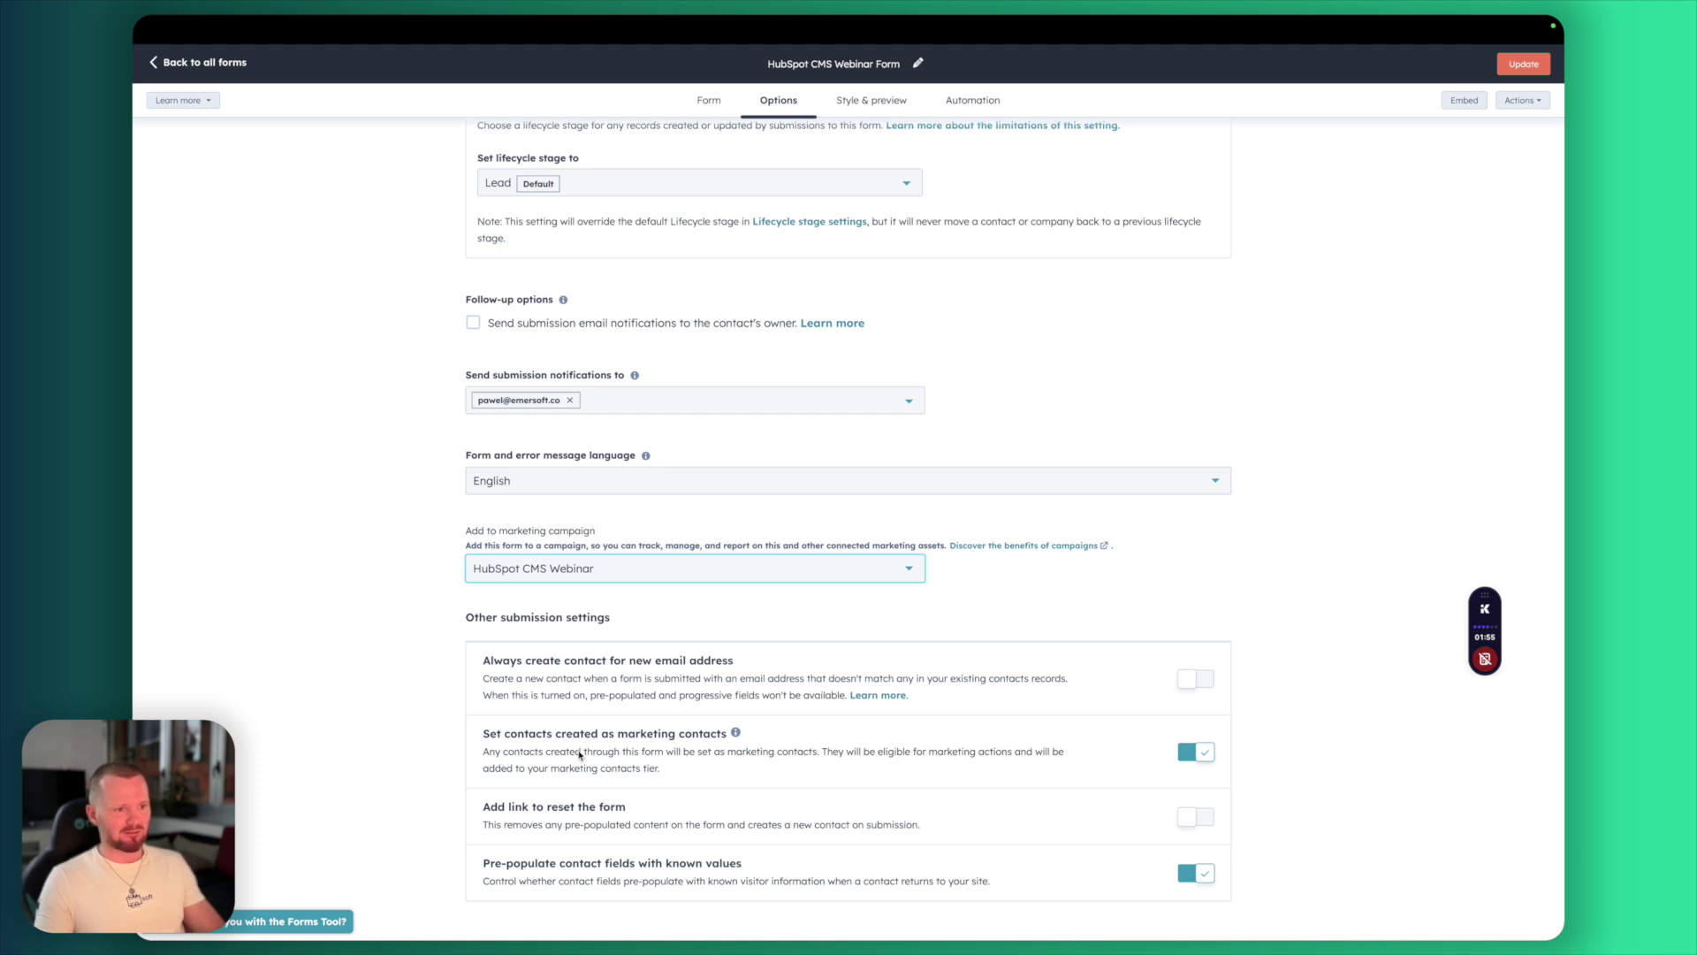
pyautogui.scroll(7, 1304, 687)
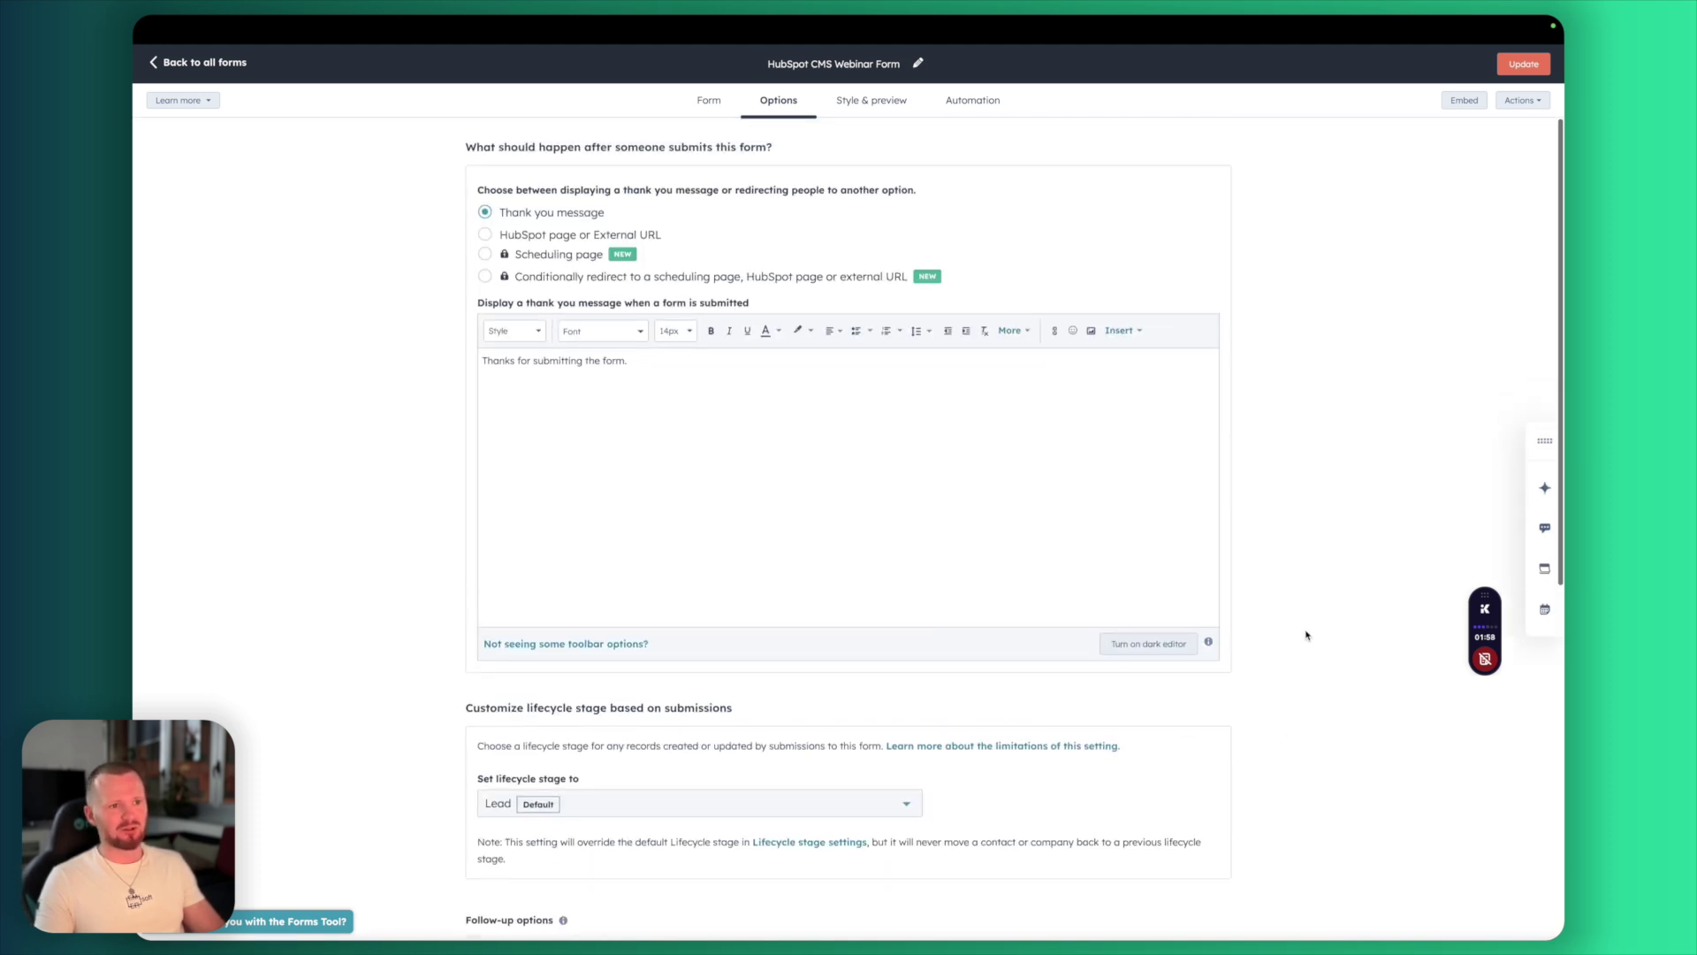
pyautogui.click(1526, 65)
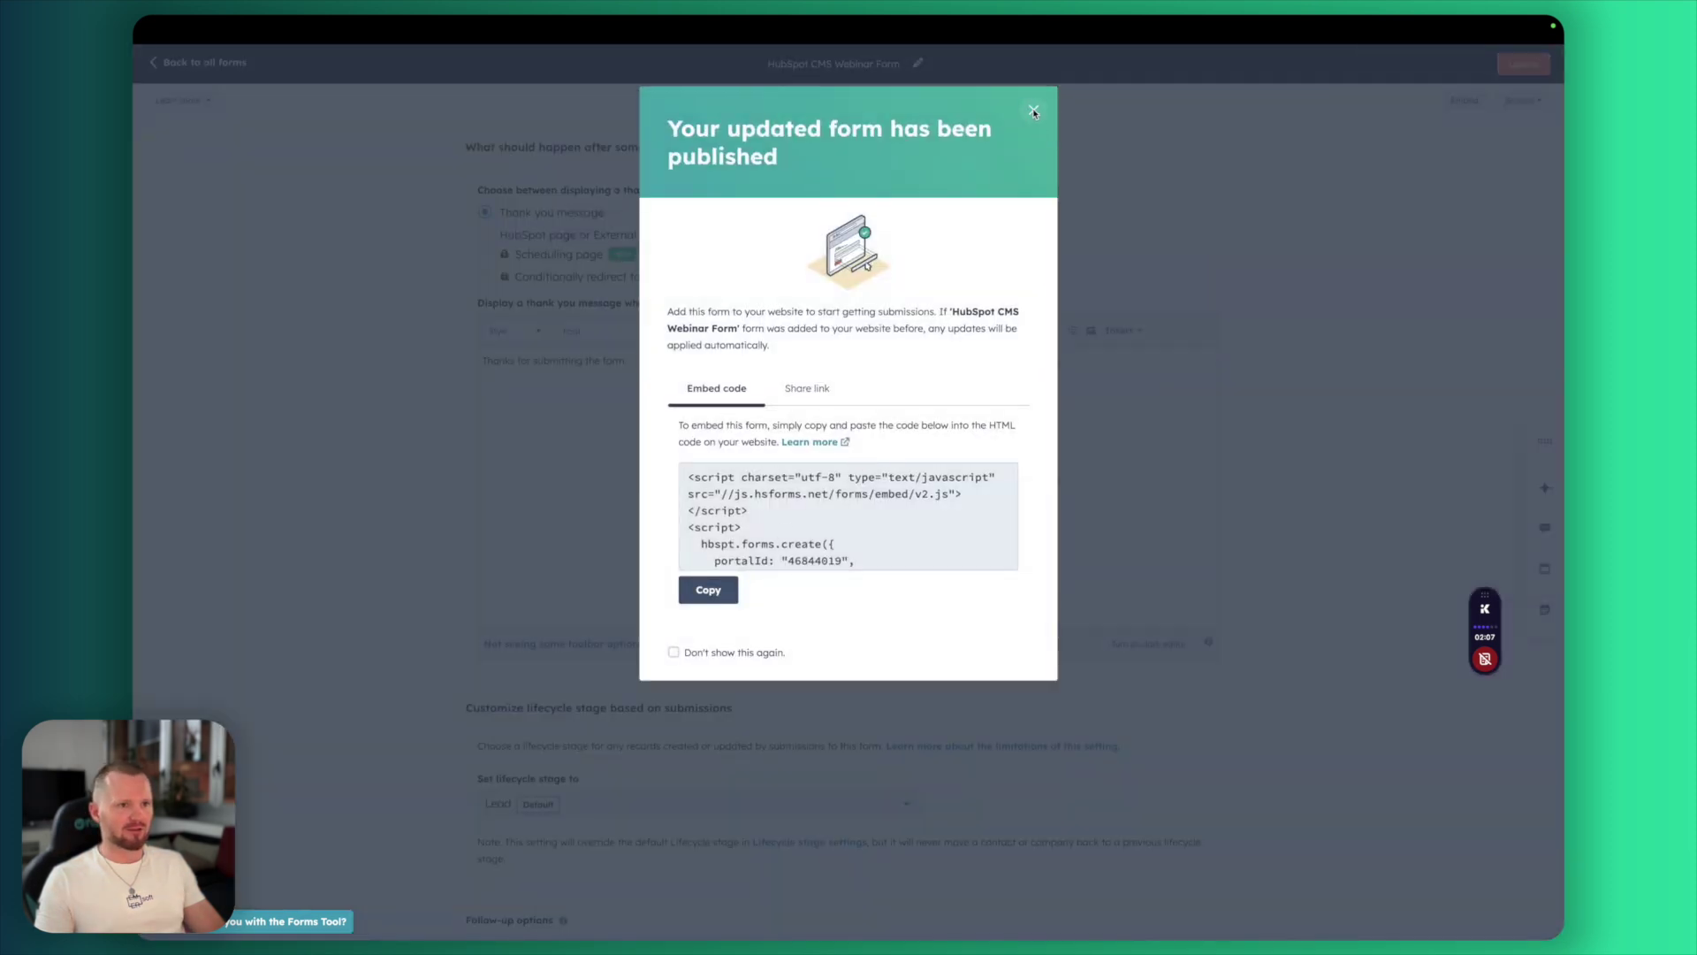
pyautogui.click(1033, 110)
pyautogui.click(206, 62)
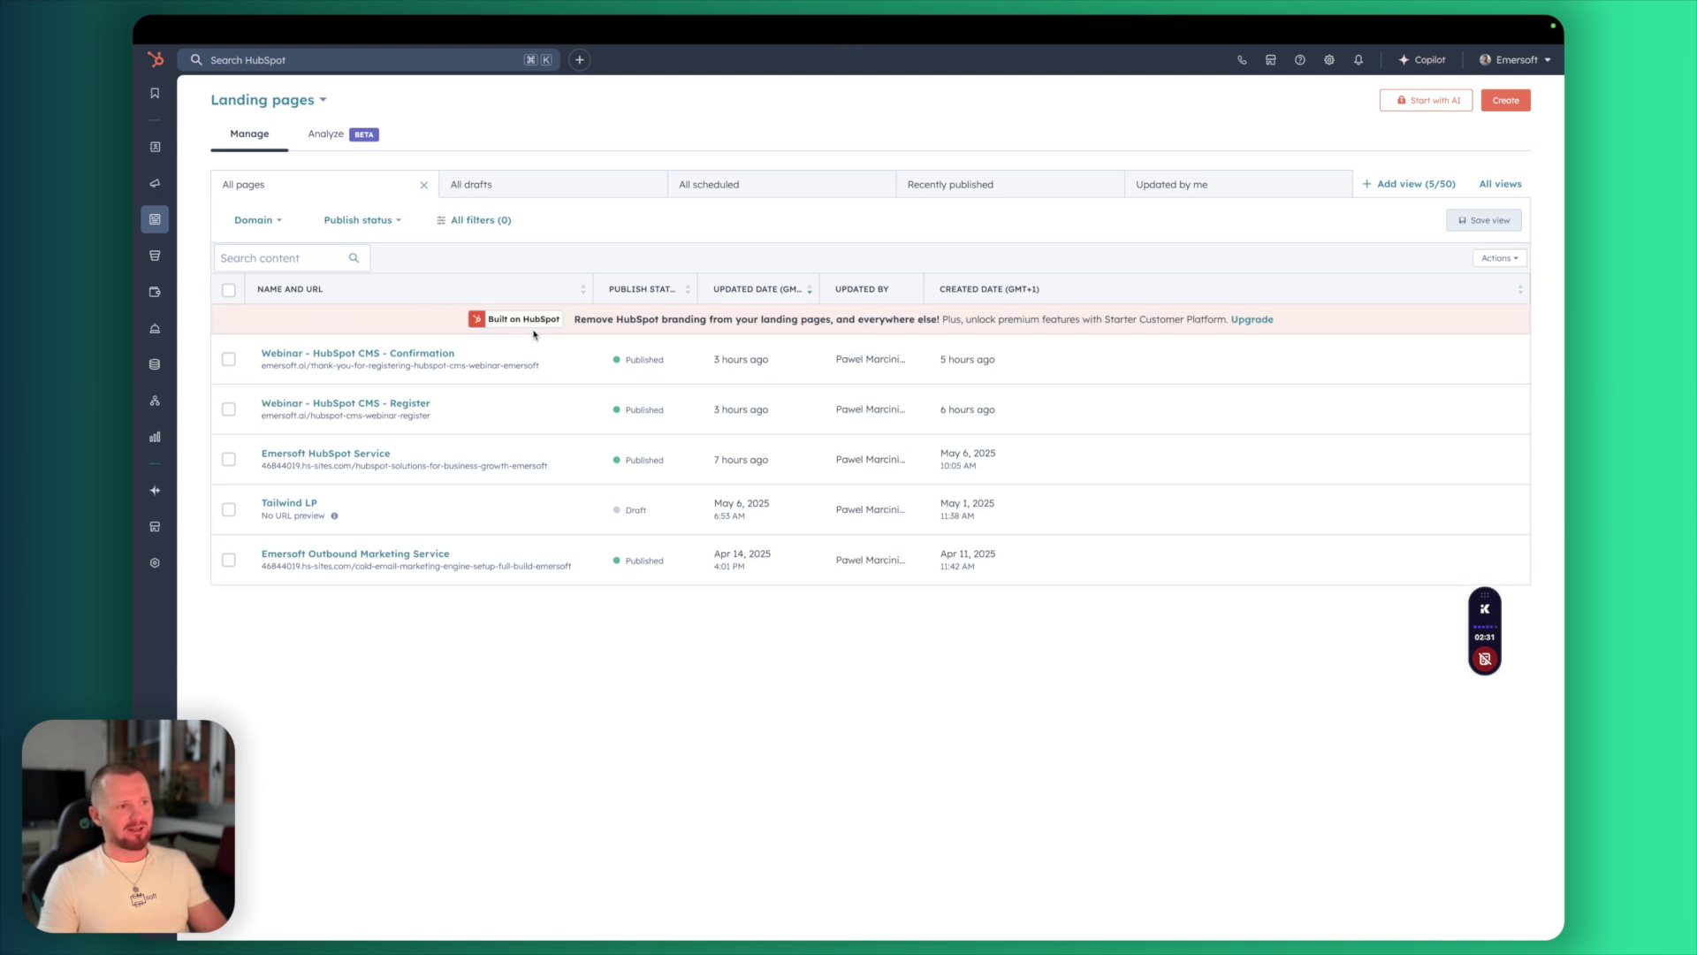
# Open 'Webinar - HubSpot CMS - Register' in the page editor and scroll to its form
pyautogui.click(300, 405)
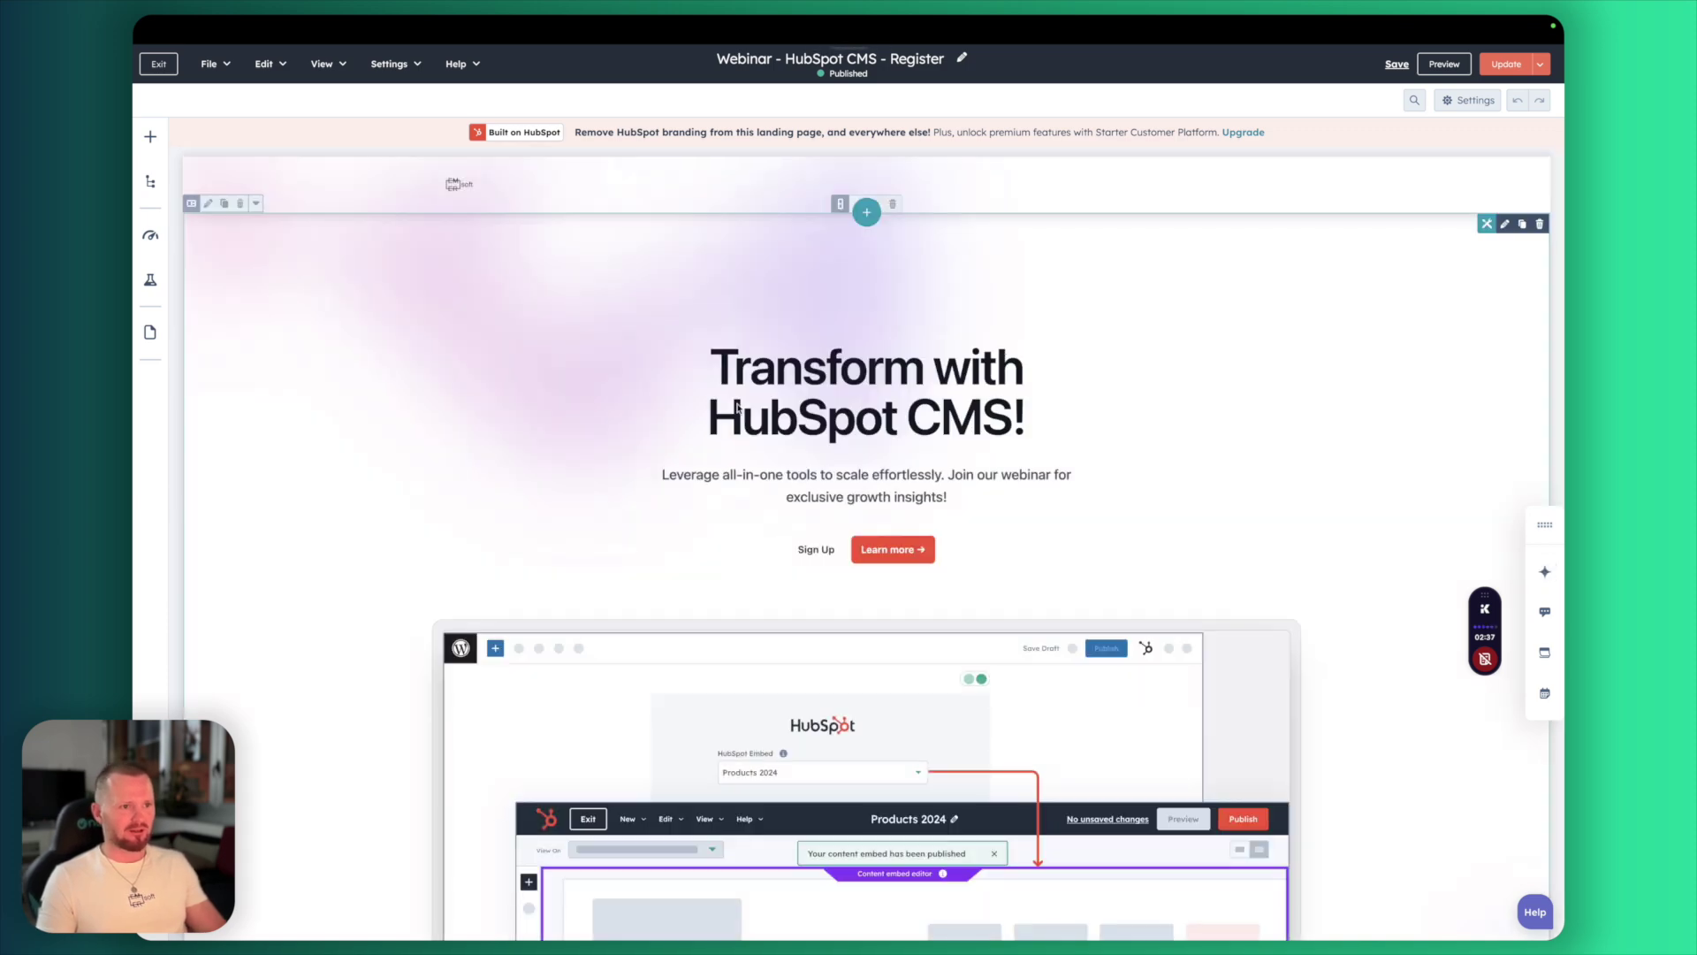
pyautogui.scroll(-5, 758, 419)
pyautogui.scroll(5, 757, 419)
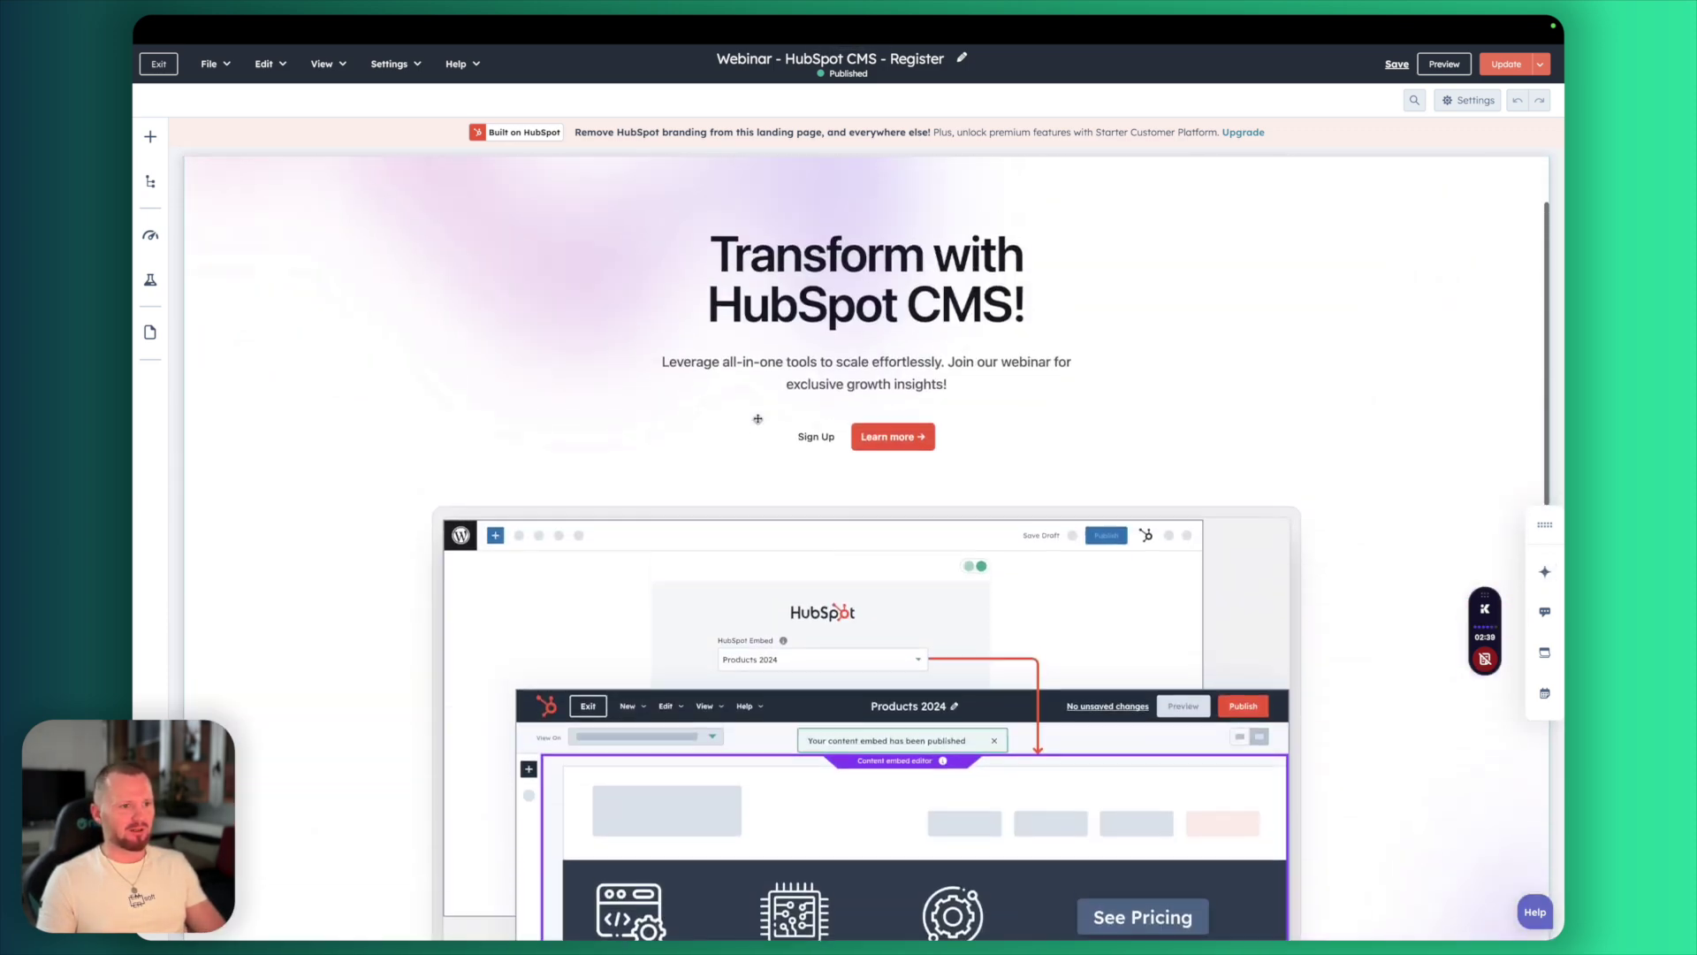
pyautogui.scroll(-10, 757, 419)
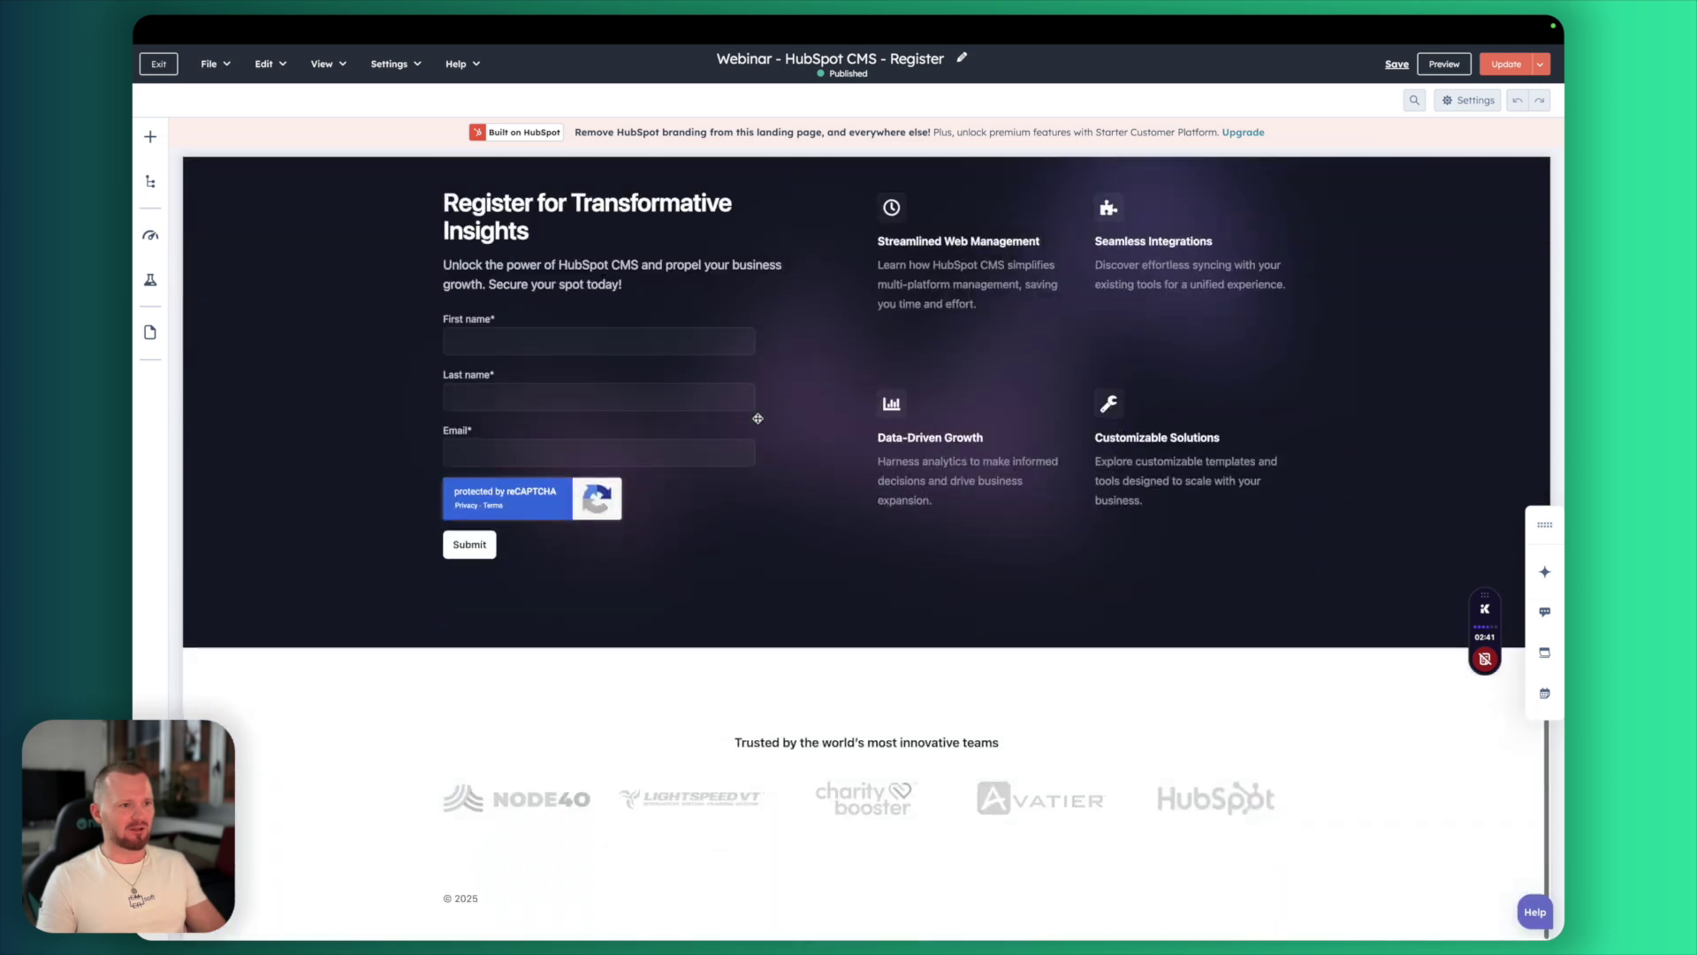
# Confirm the page's form module keeps the HubSpot CMS Webinar Form selected
pyautogui.click(623, 362)
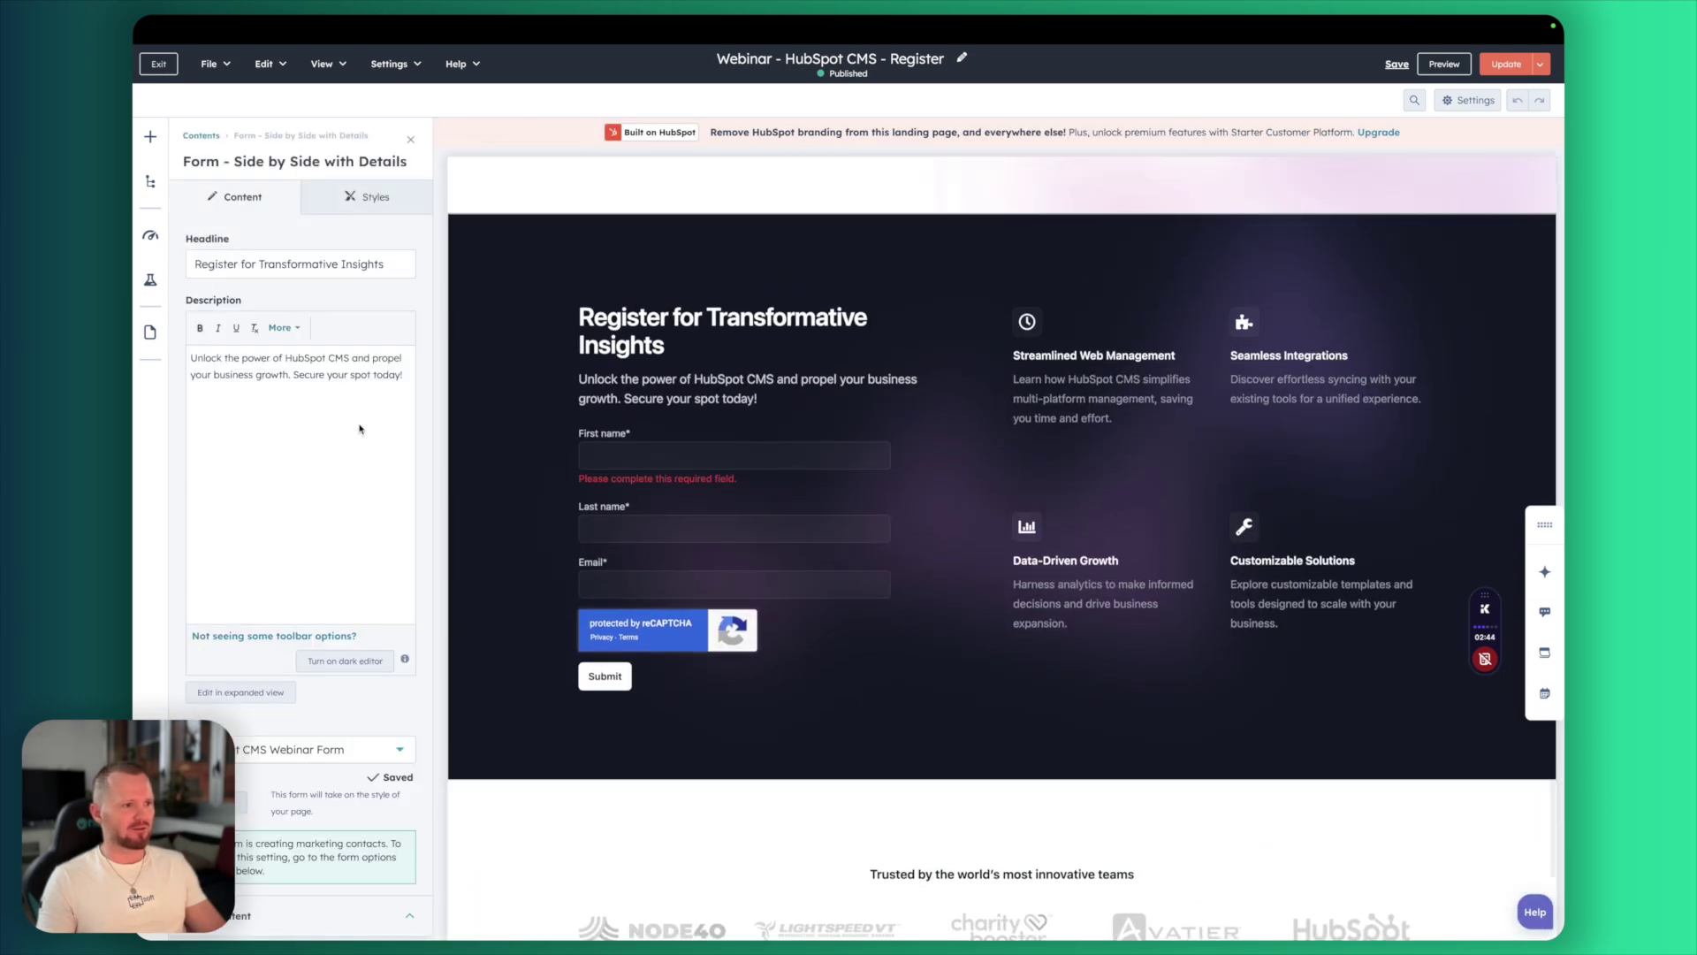
pyautogui.scroll(-6, 354, 431)
pyautogui.scroll(3, 354, 432)
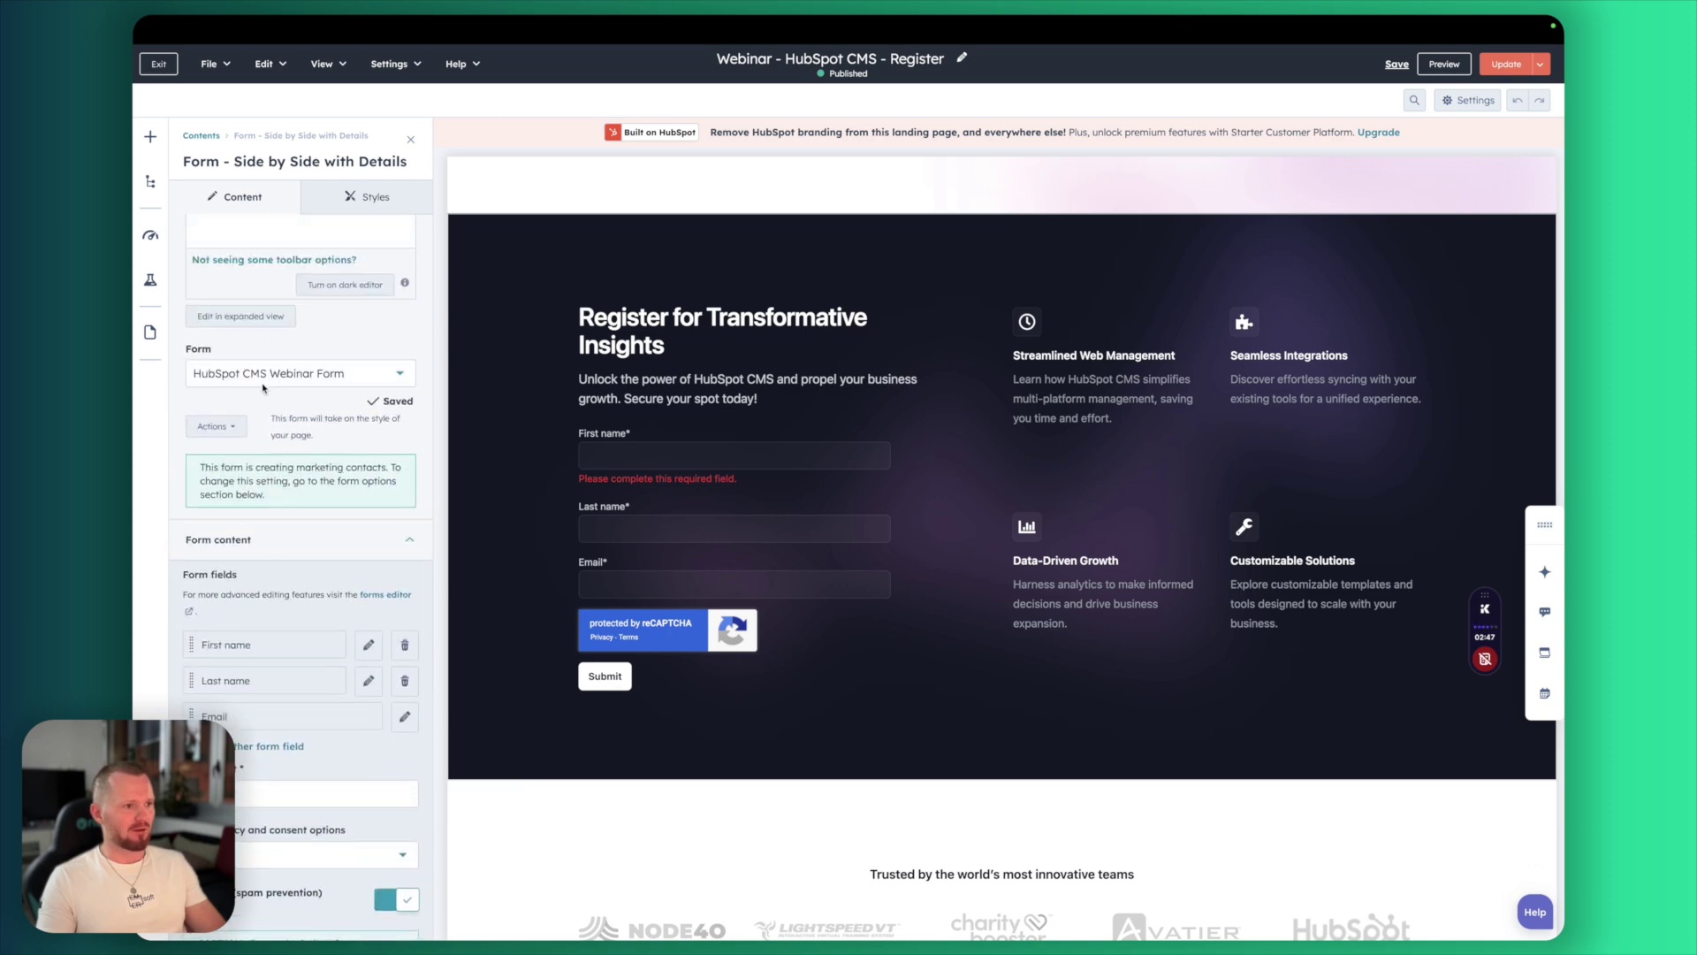
pyautogui.scroll(-2, 707, 470)
pyautogui.scroll(10, 707, 469)
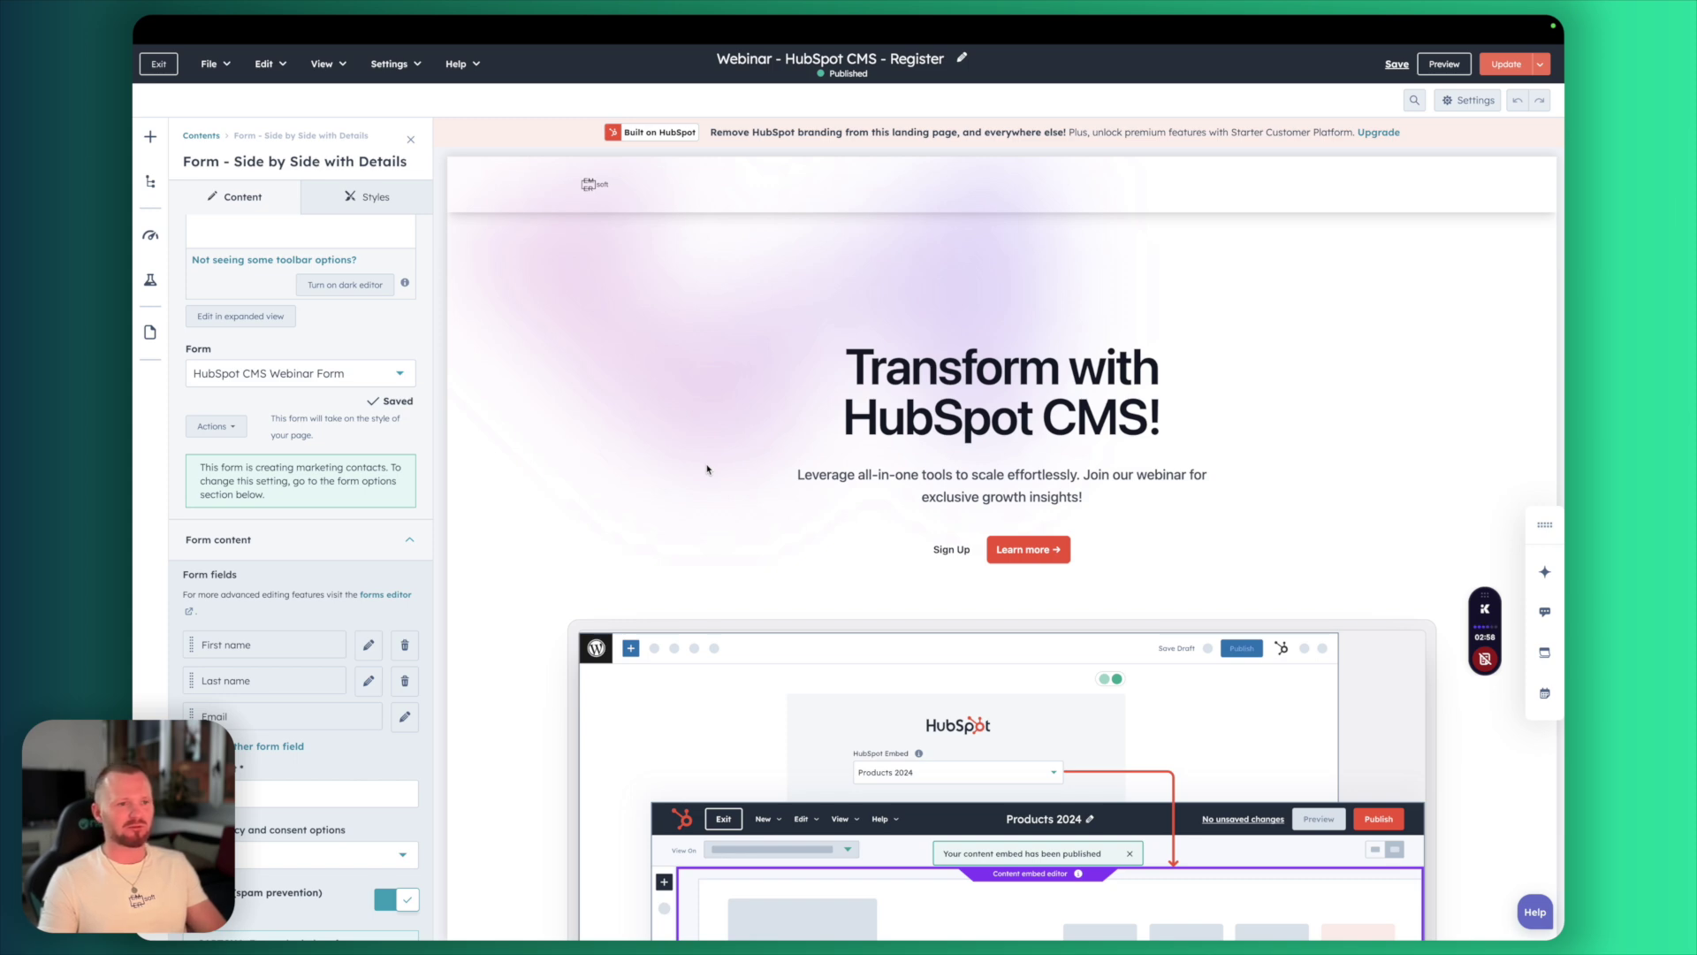
pyautogui.scroll(-5, 708, 470)
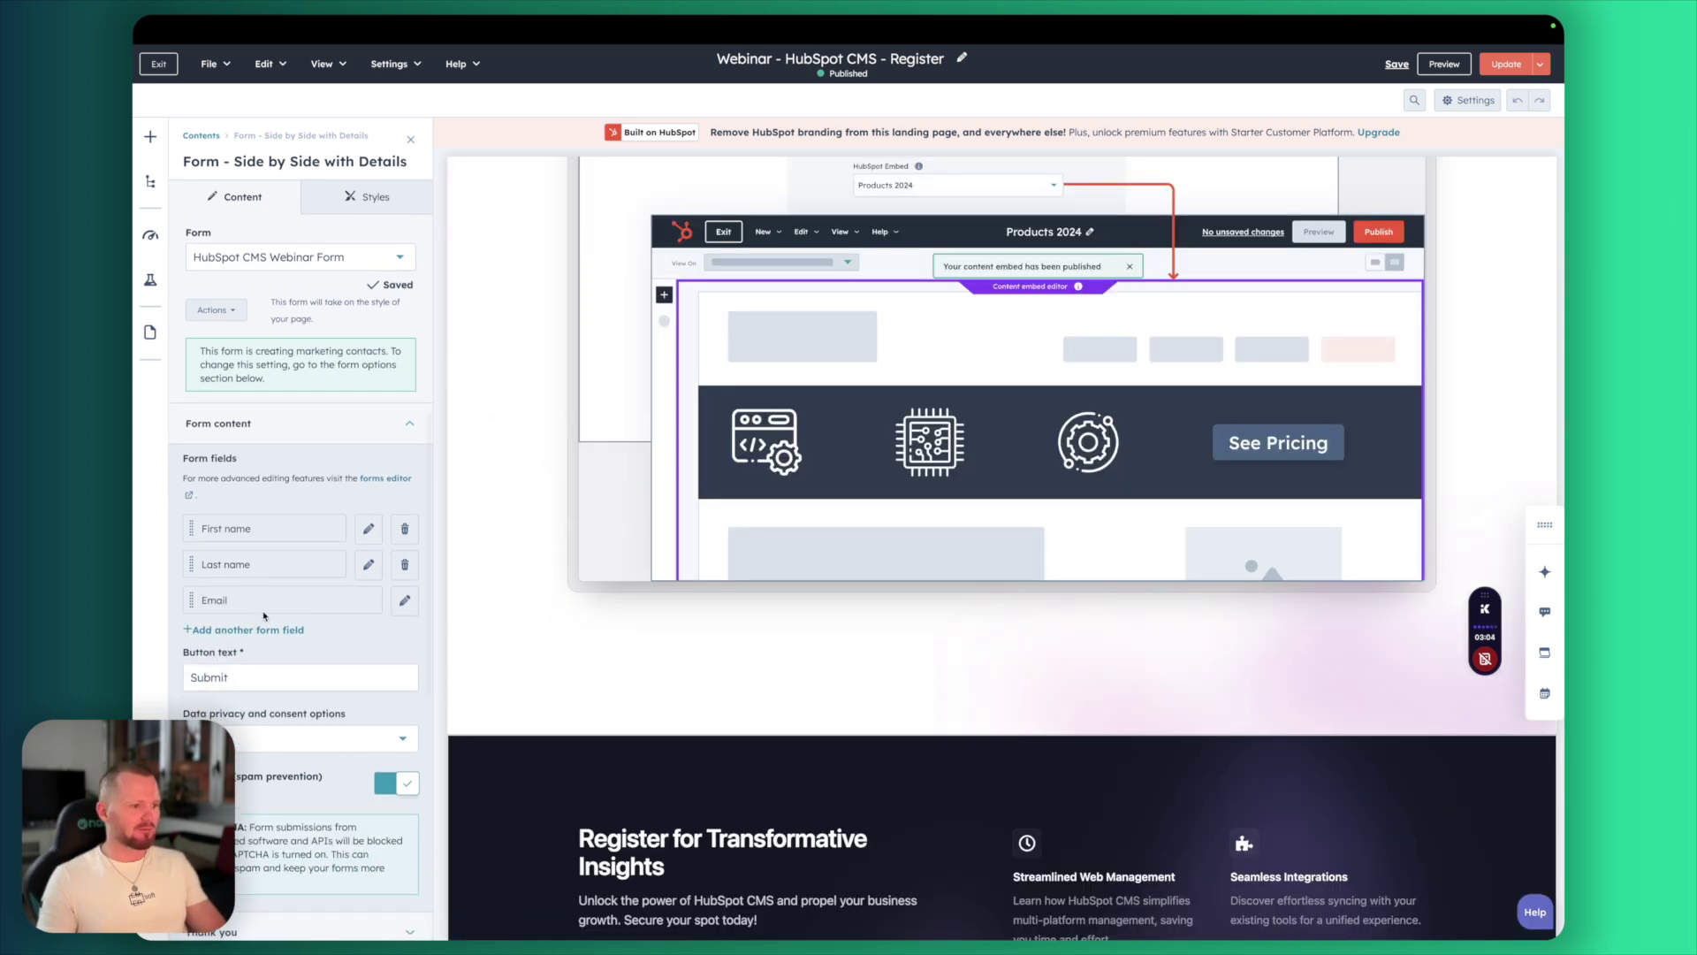
pyautogui.scroll(-5, 733, 464)
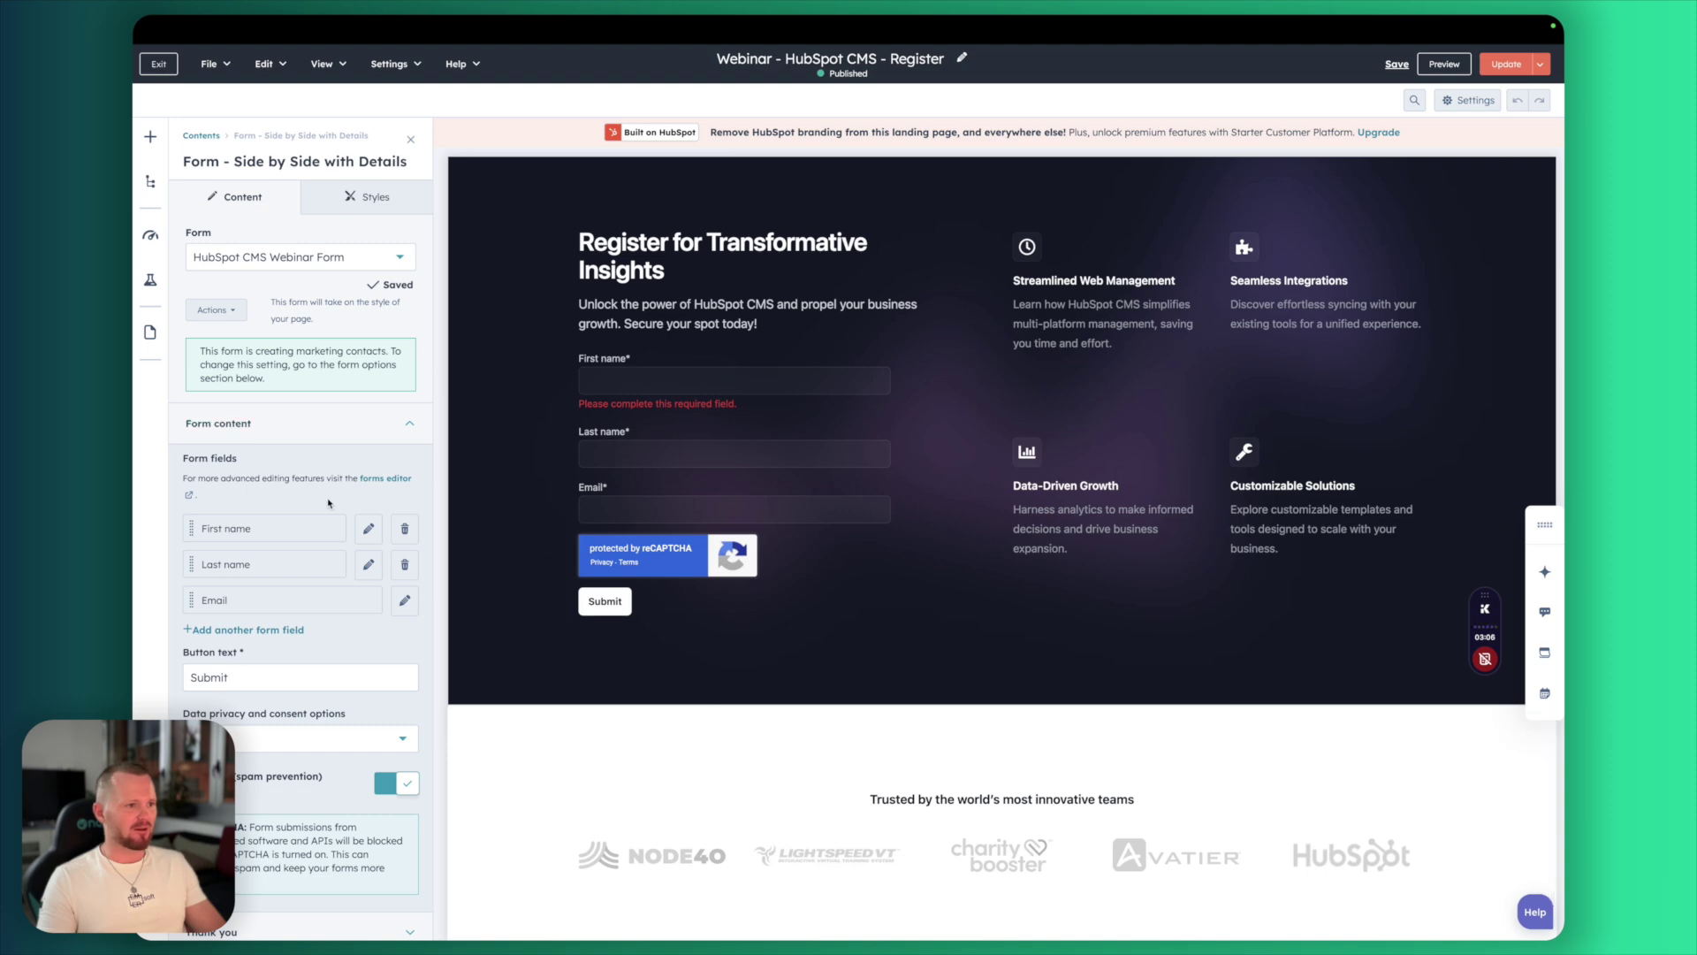
pyautogui.scroll(-1, 325, 505)
pyautogui.scroll(3, 325, 506)
pyautogui.click(282, 428)
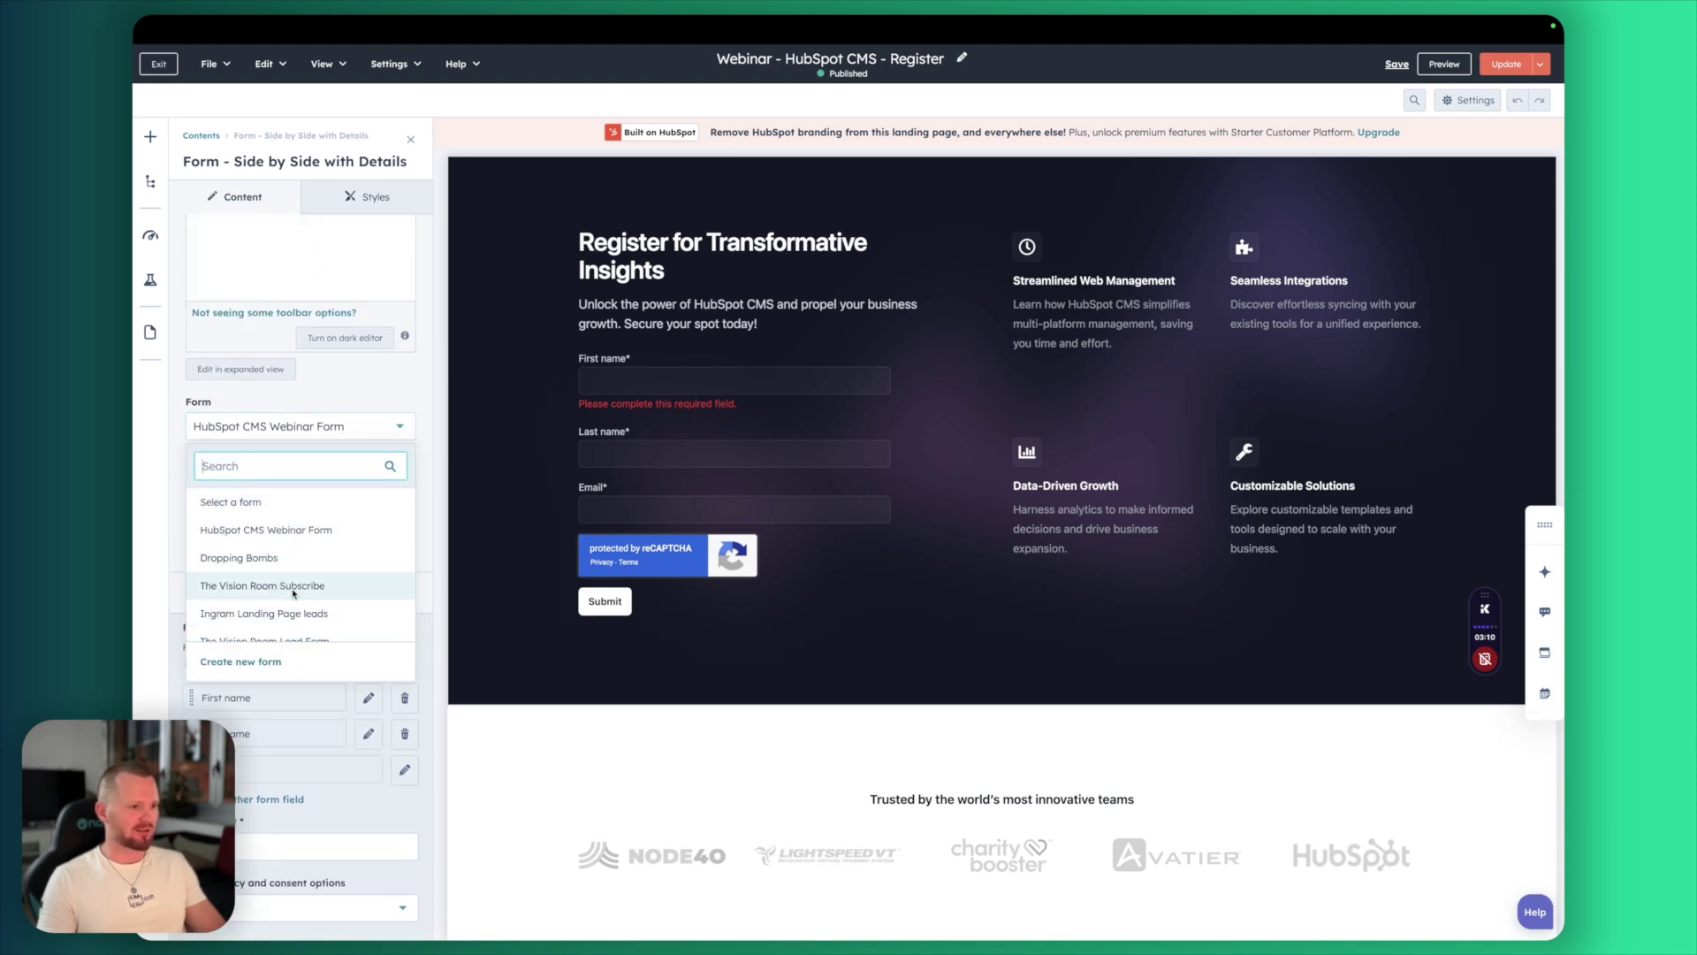
pyautogui.click(282, 530)
pyautogui.click(389, 63)
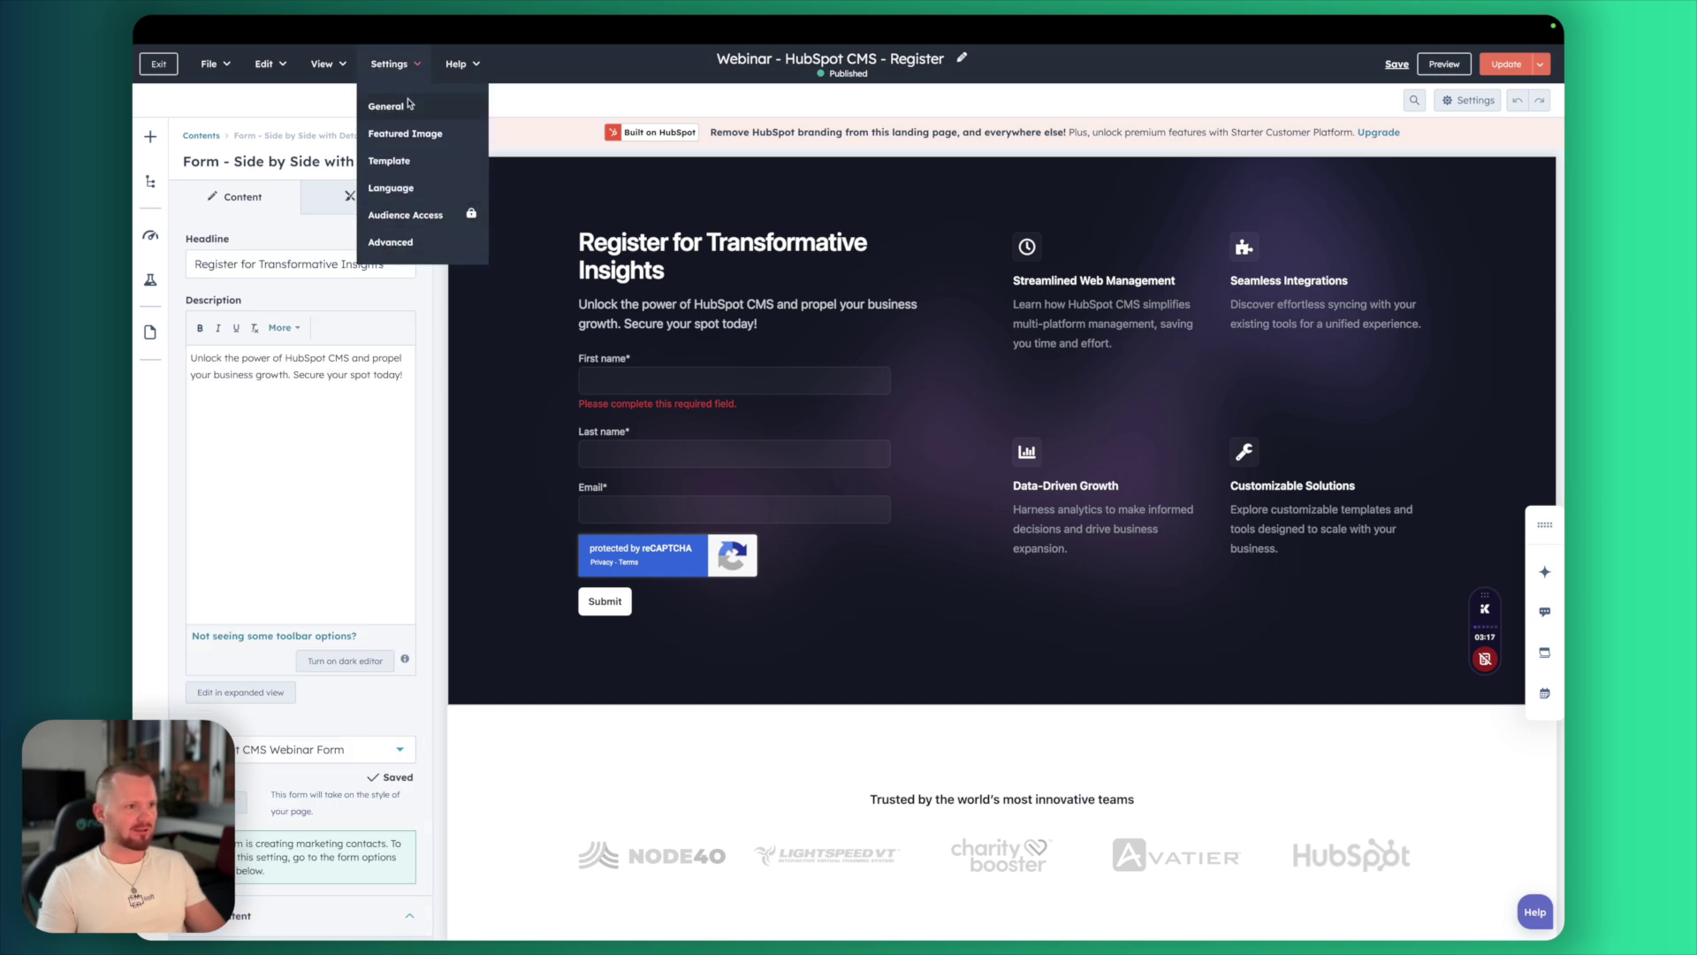
# Review the page title and meta description in the General page settings
pyautogui.click(409, 105)
pyautogui.click(877, 287)
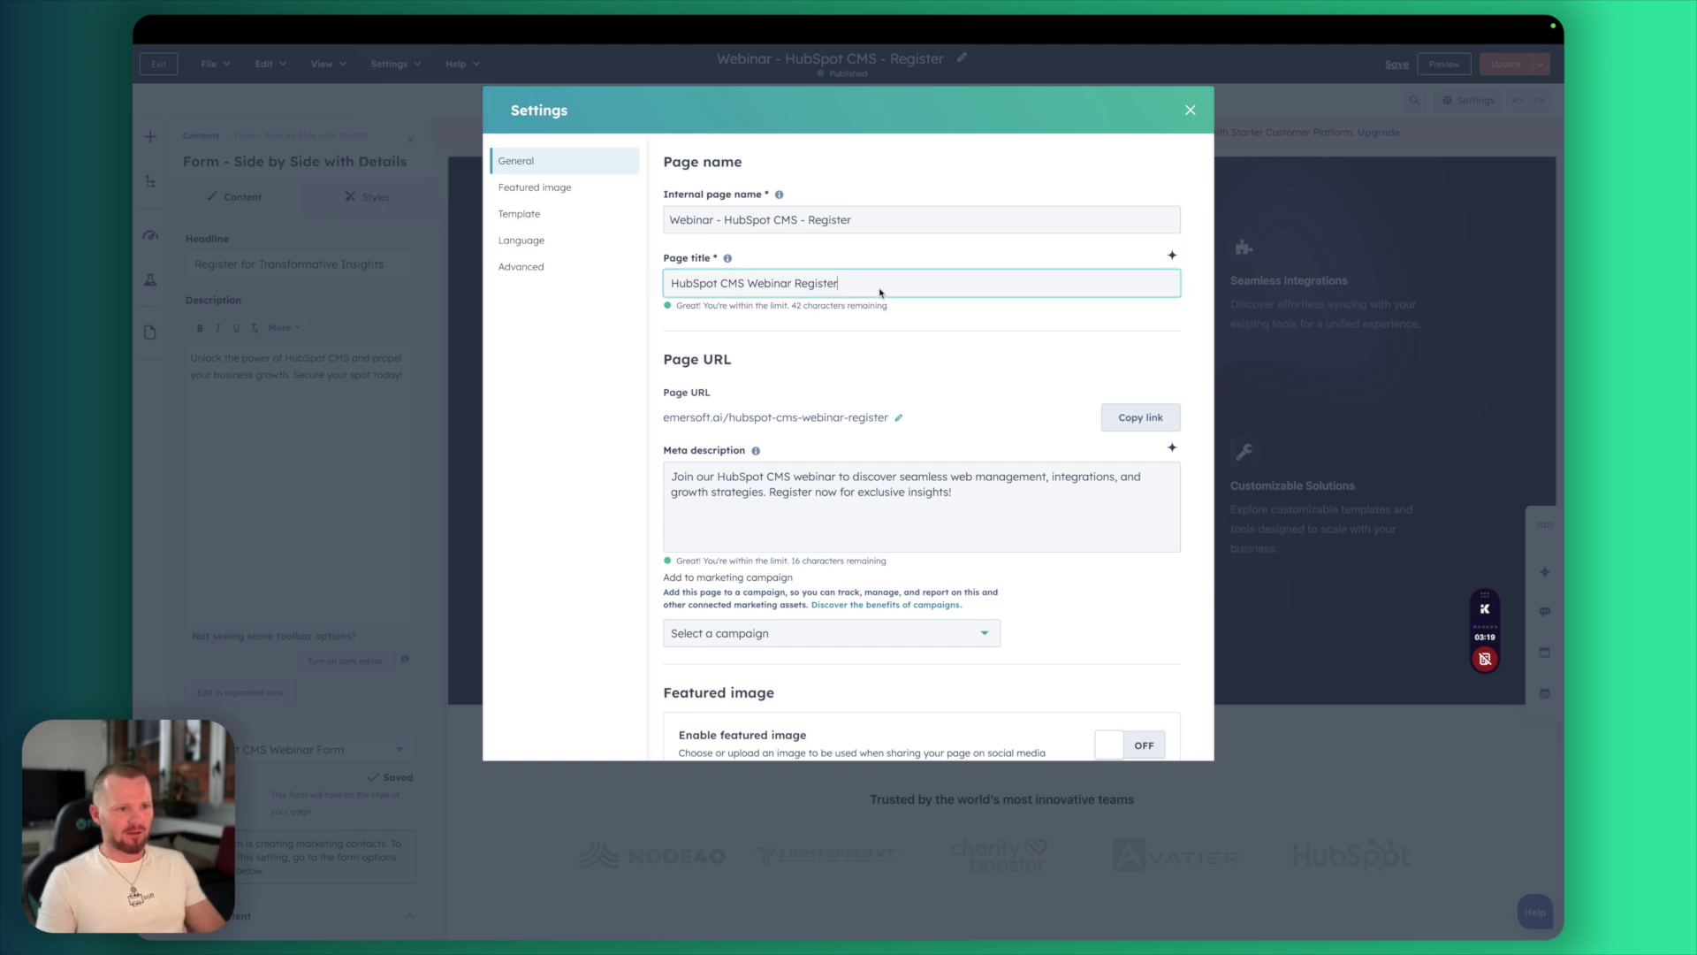
pyautogui.click(767, 538)
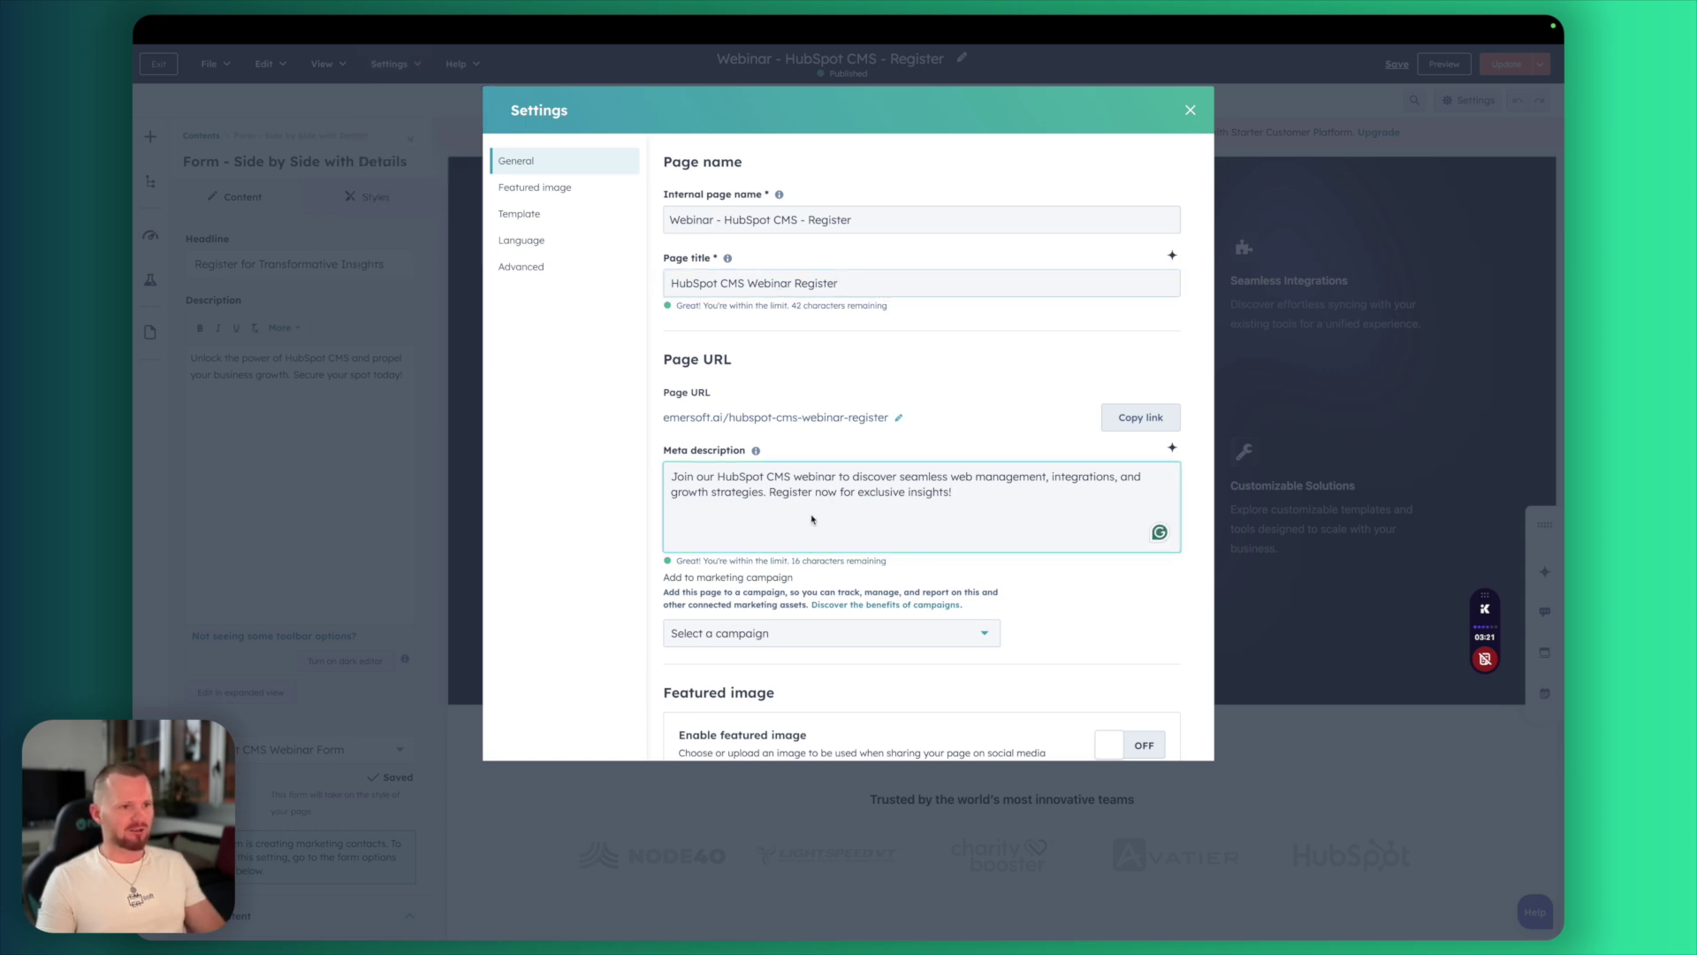
pyautogui.scroll(-1, 760, 557)
# Add the page to the HubSpot CMS Webinar campaign and close the settings
pyautogui.click(822, 559)
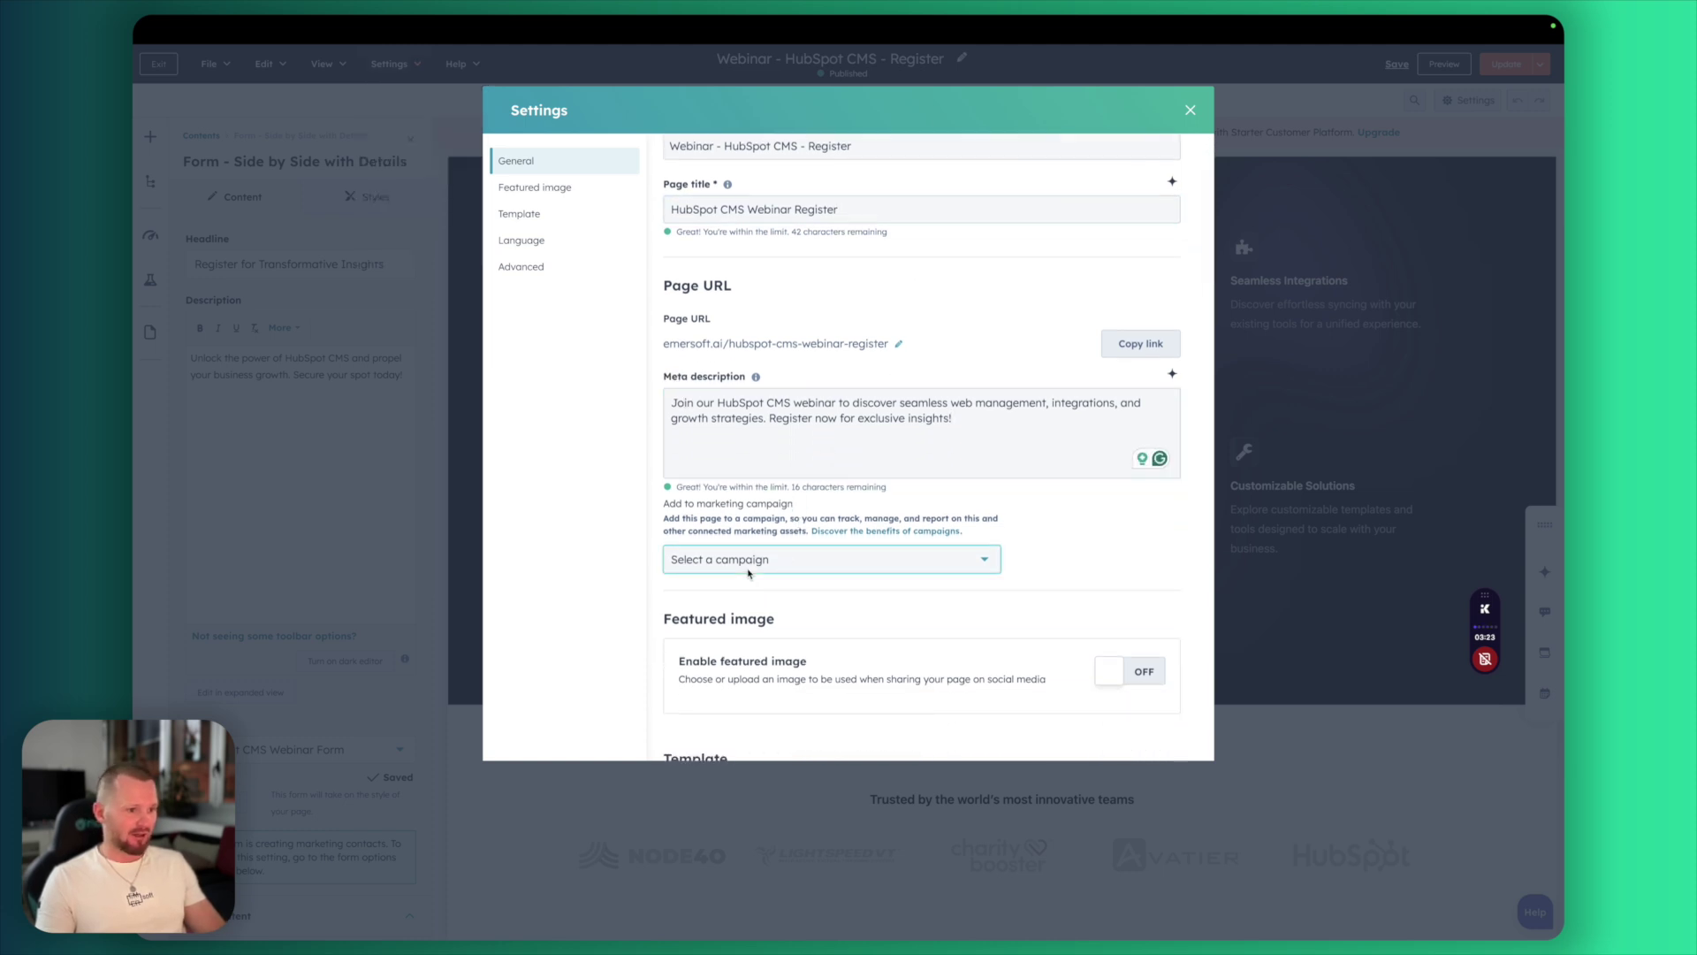
pyautogui.click(778, 664)
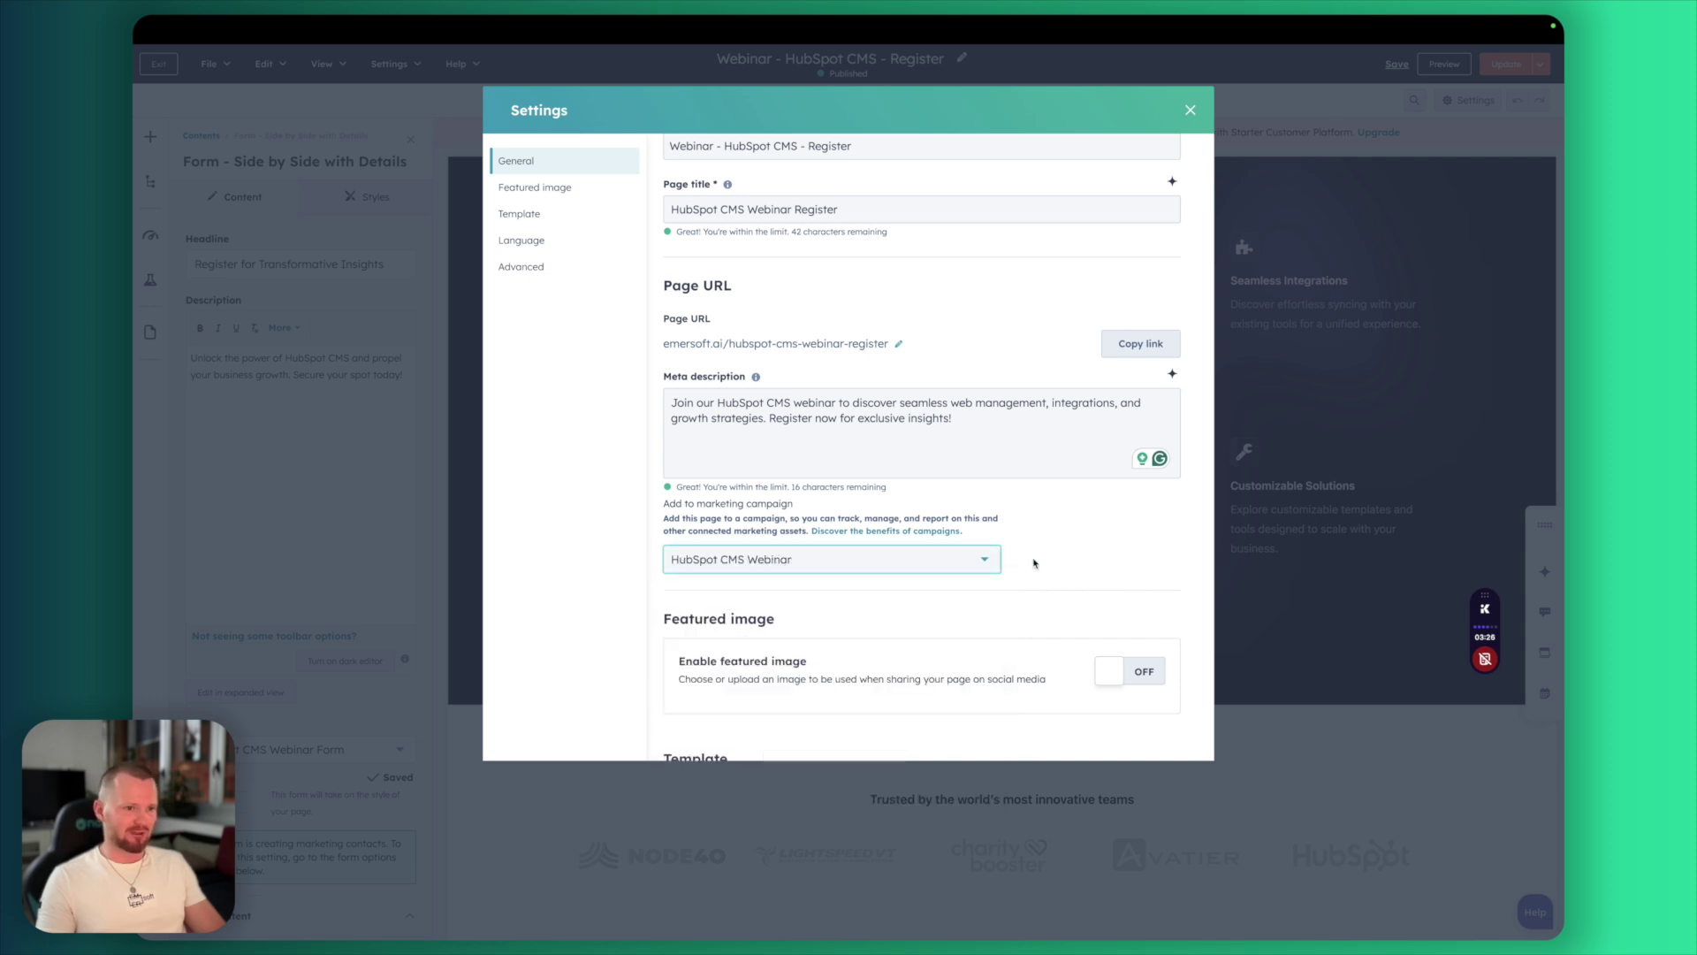
pyautogui.scroll(-3, 1034, 563)
pyautogui.scroll(-1, 1034, 563)
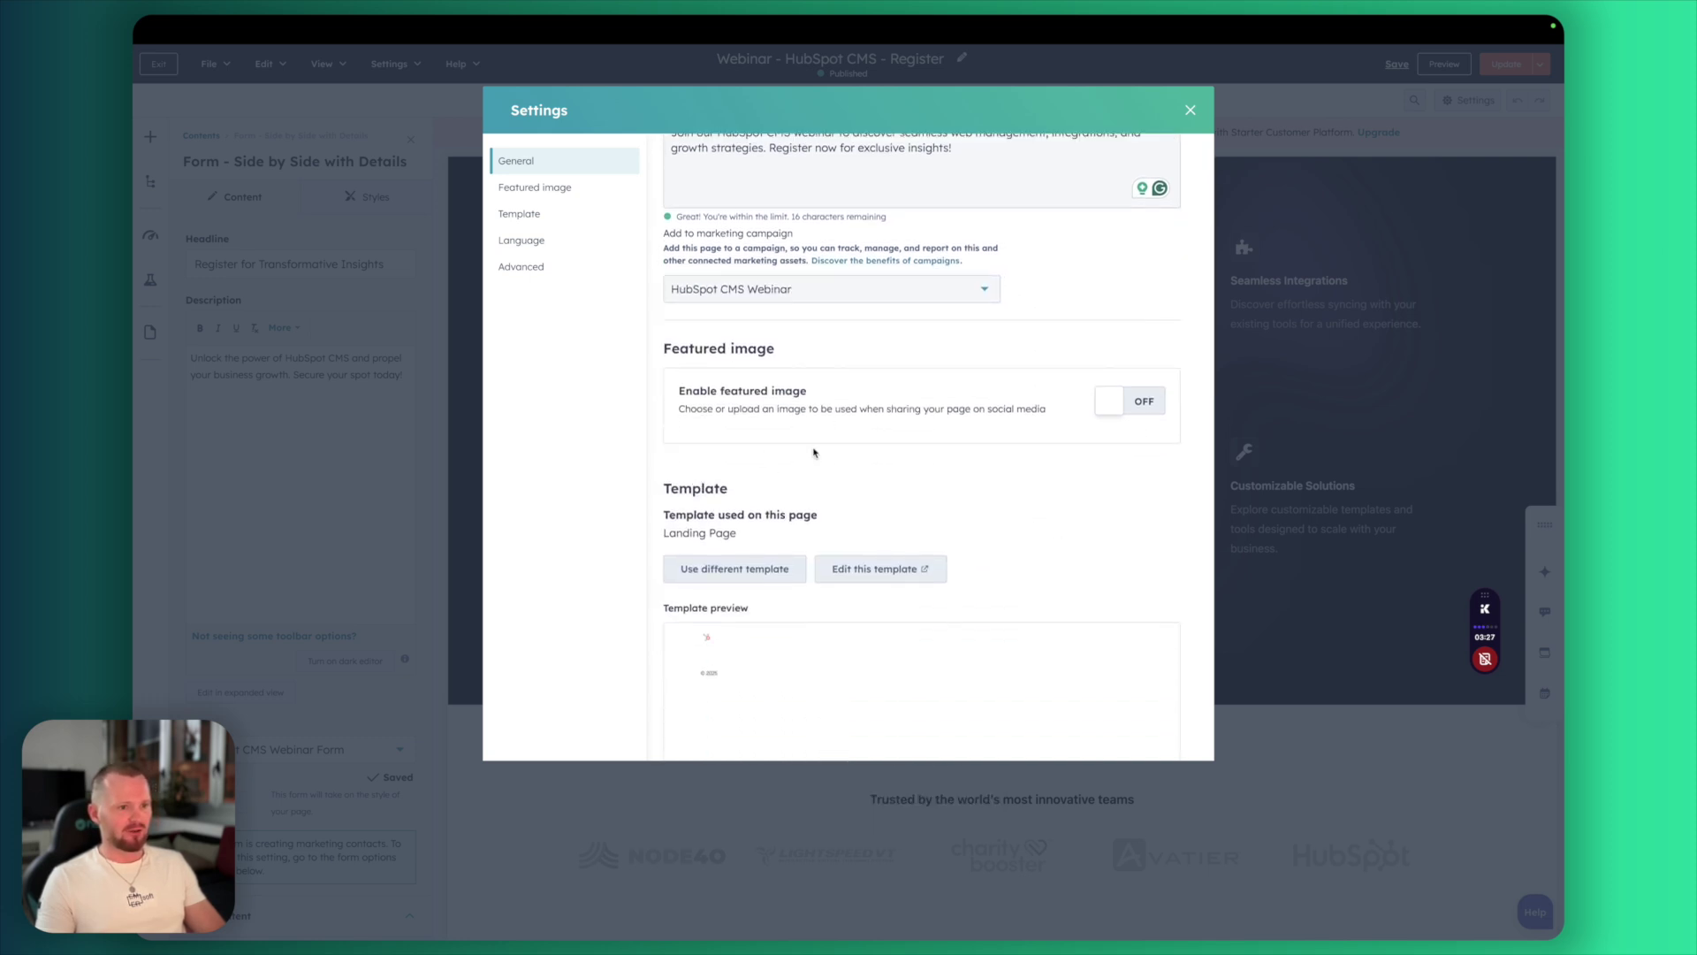
pyautogui.scroll(-10, 959, 404)
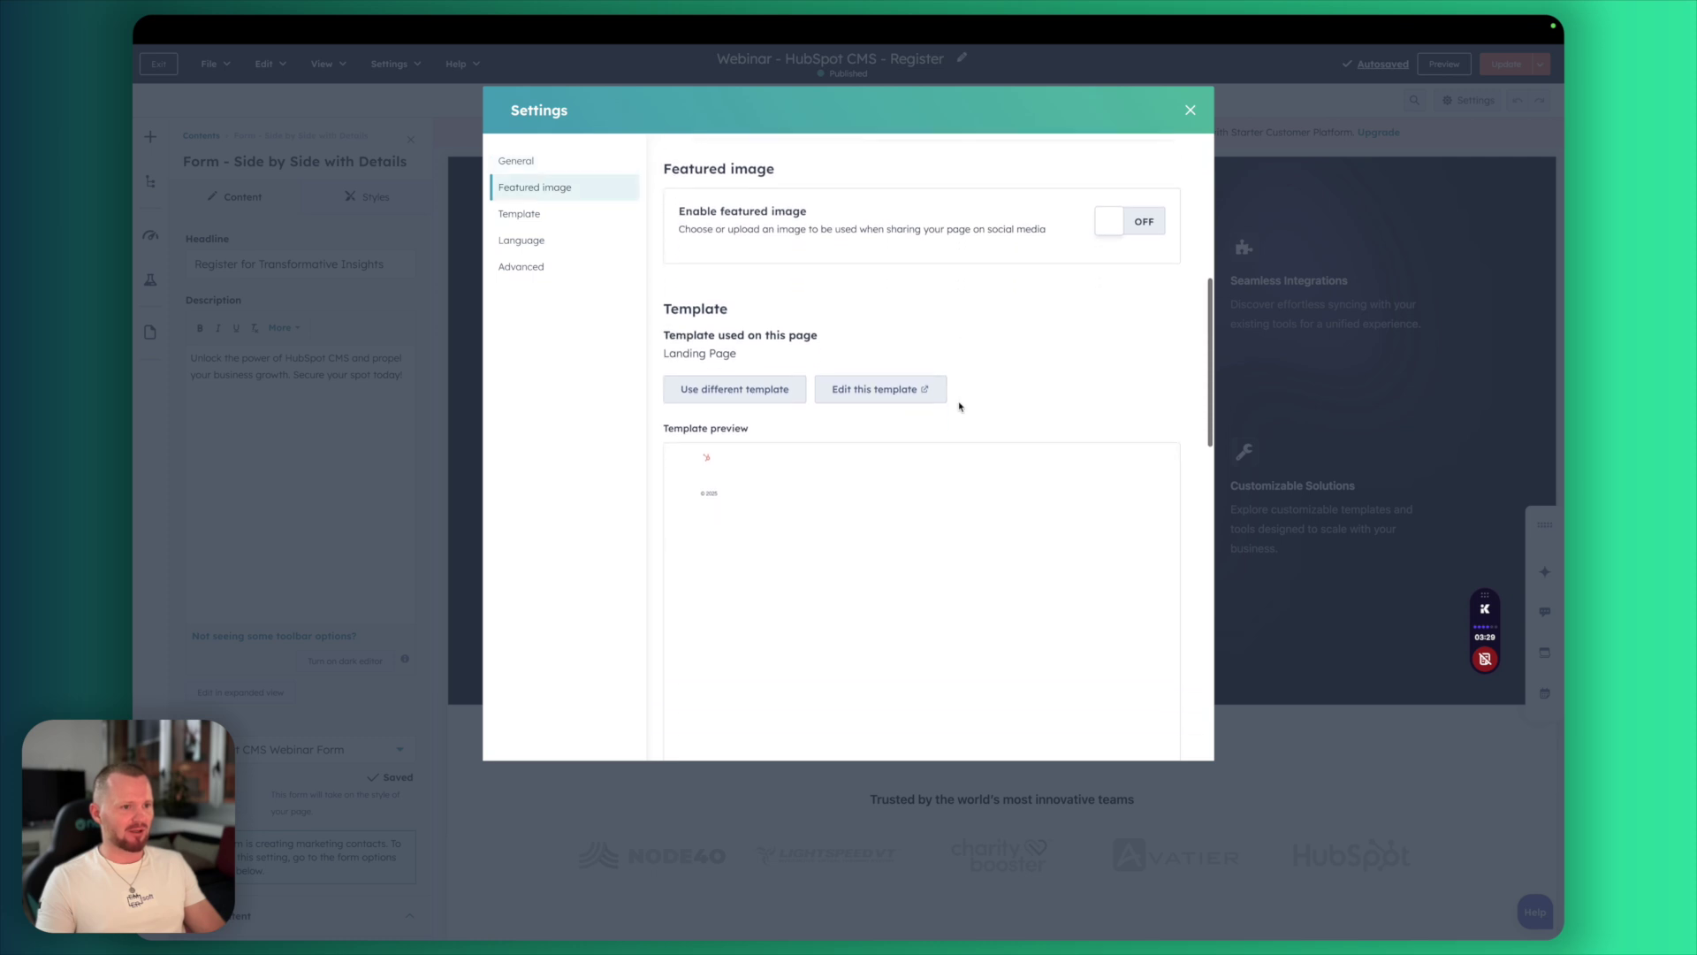
pyautogui.scroll(3, 946, 397)
pyautogui.scroll(-5, 937, 394)
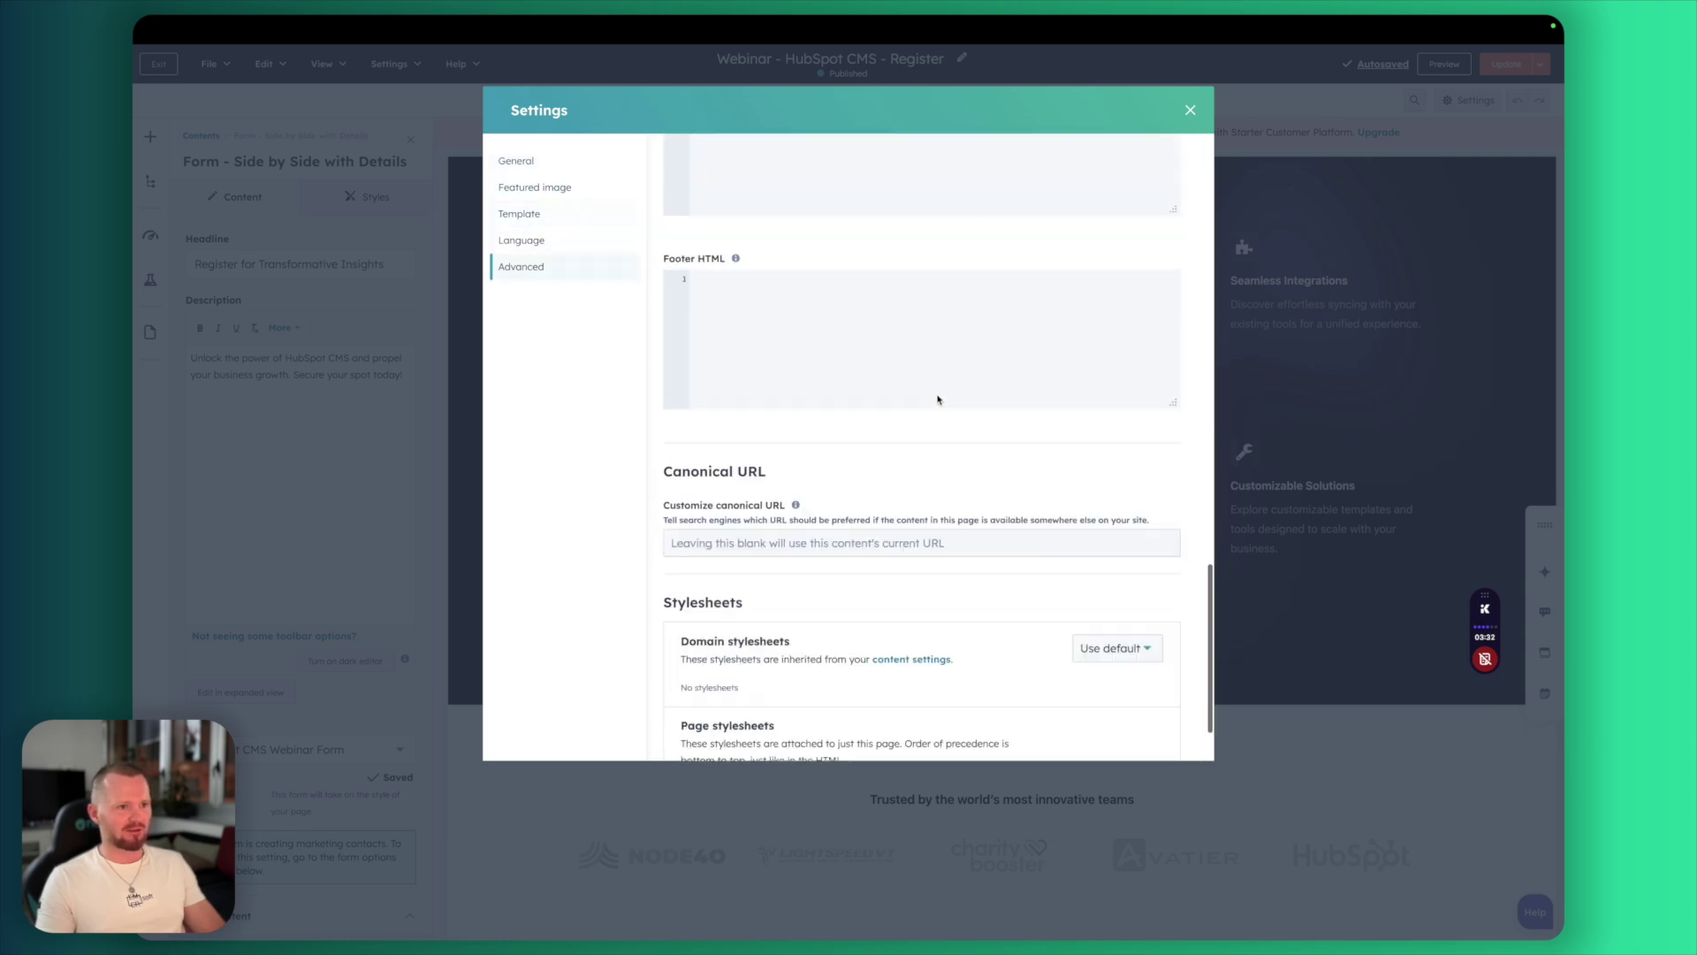
pyautogui.scroll(12, 936, 394)
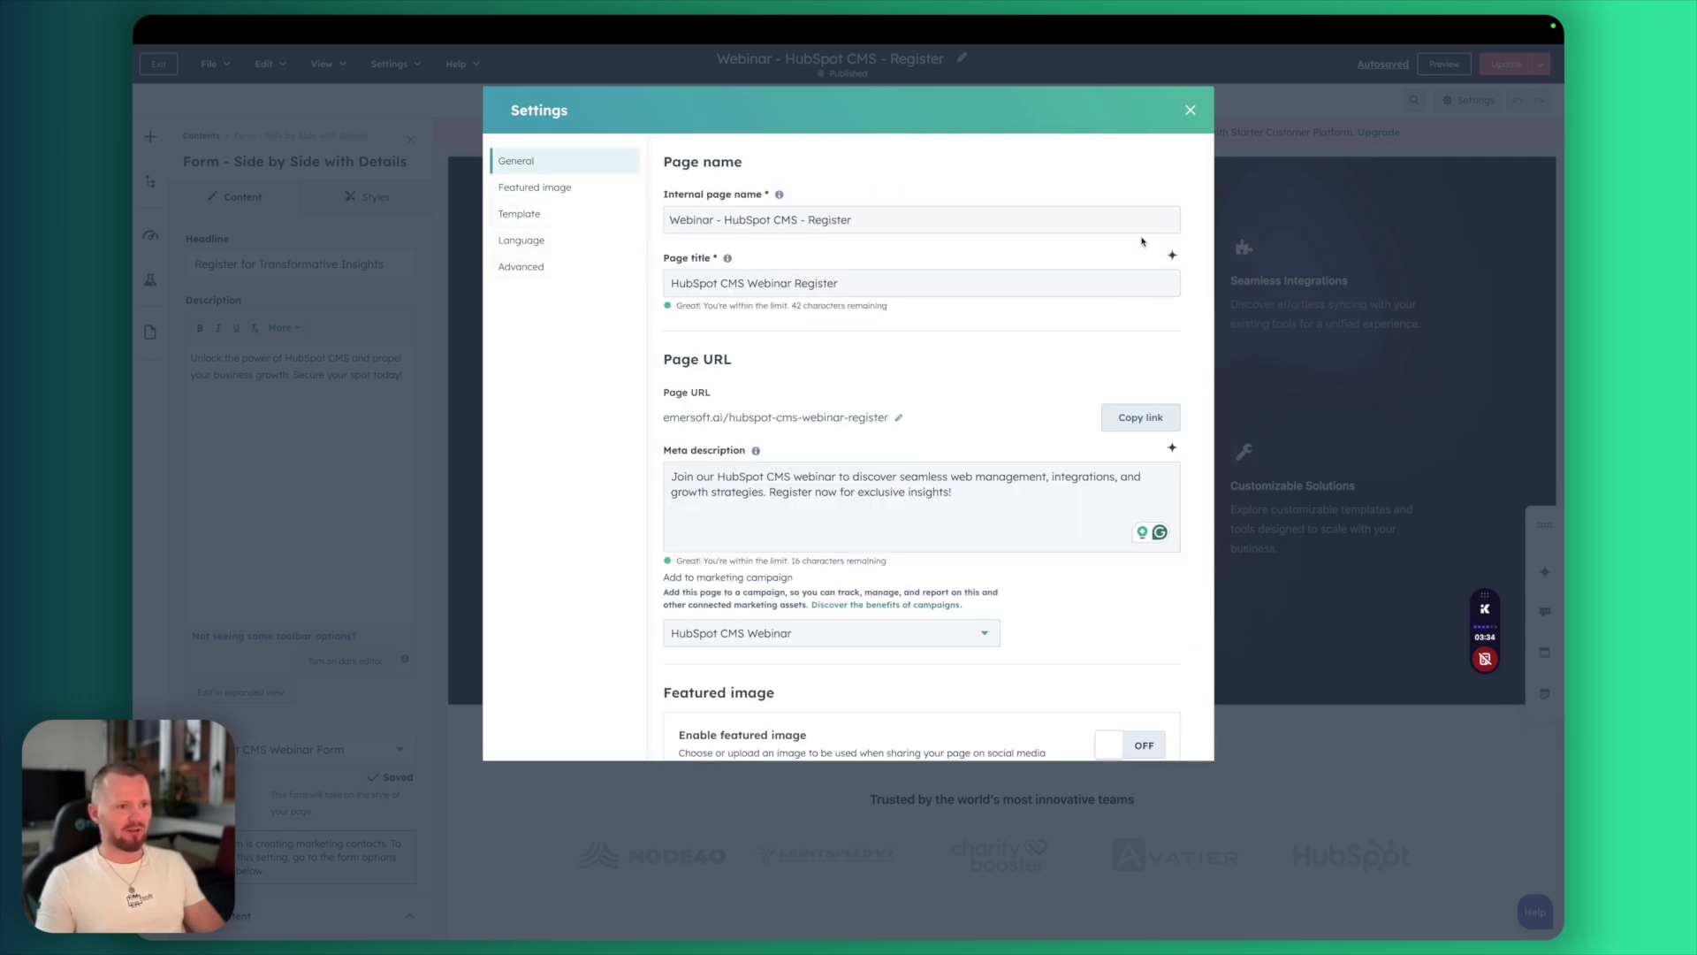
pyautogui.click(1190, 109)
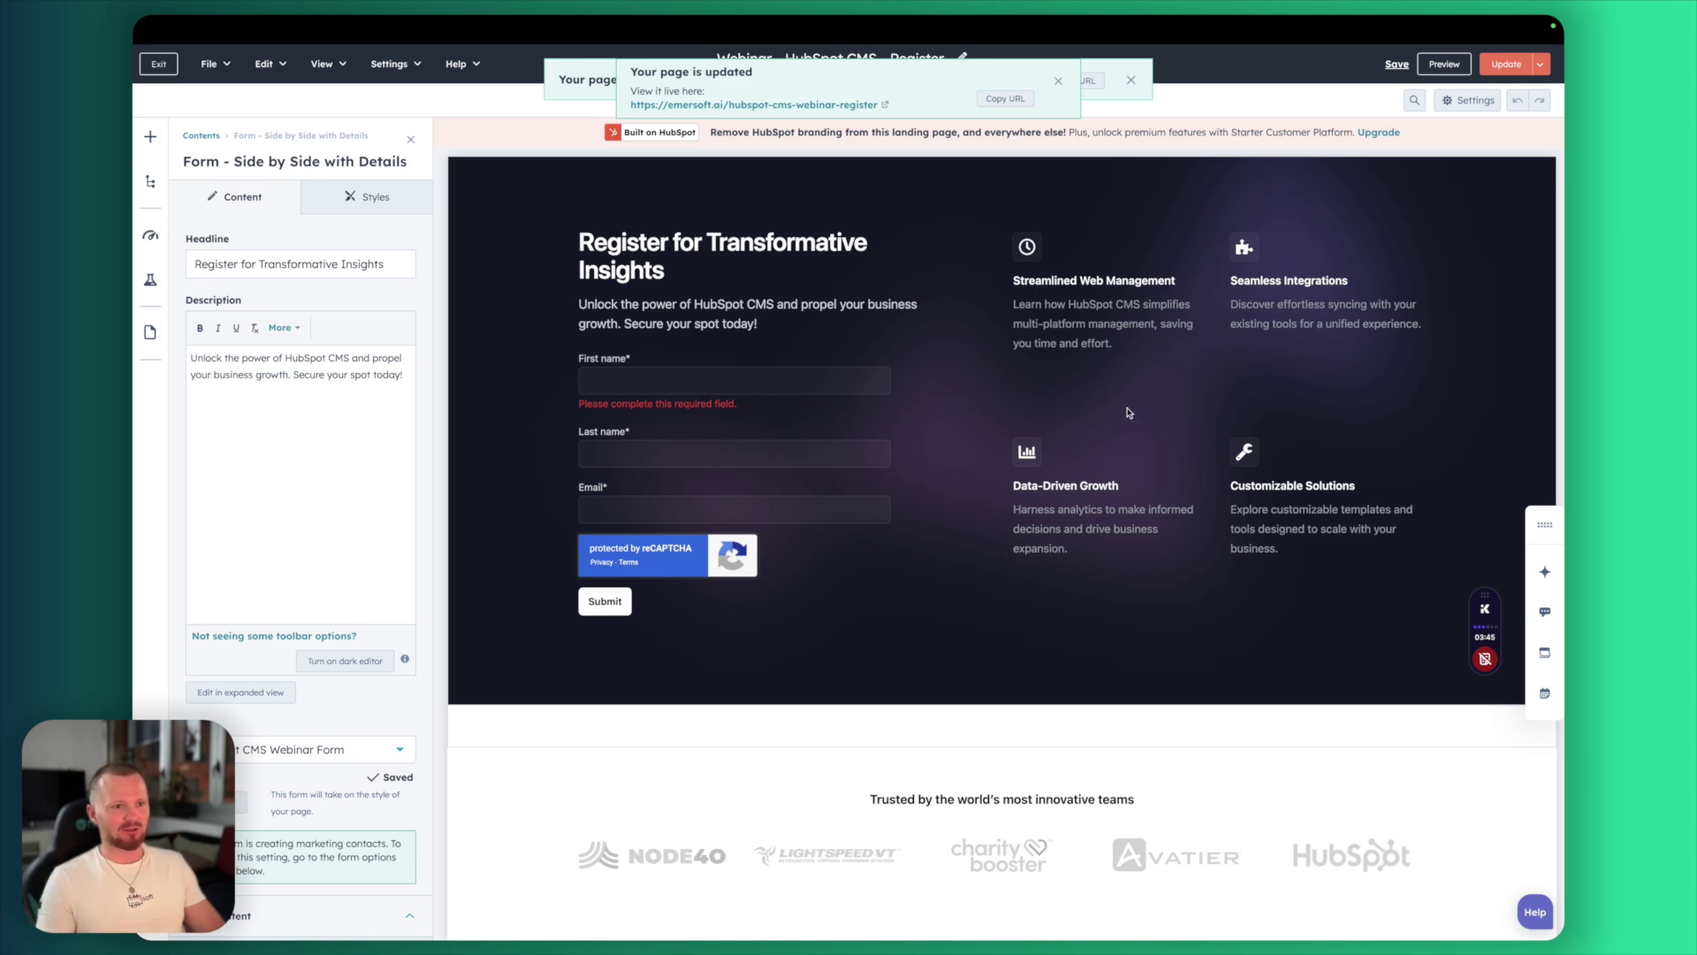
# Scroll the updated Register page between the 'Transform with HubSpot CMS!' hero and the registration form
pyautogui.scroll(5, 1128, 412)
pyautogui.scroll(5, 1127, 412)
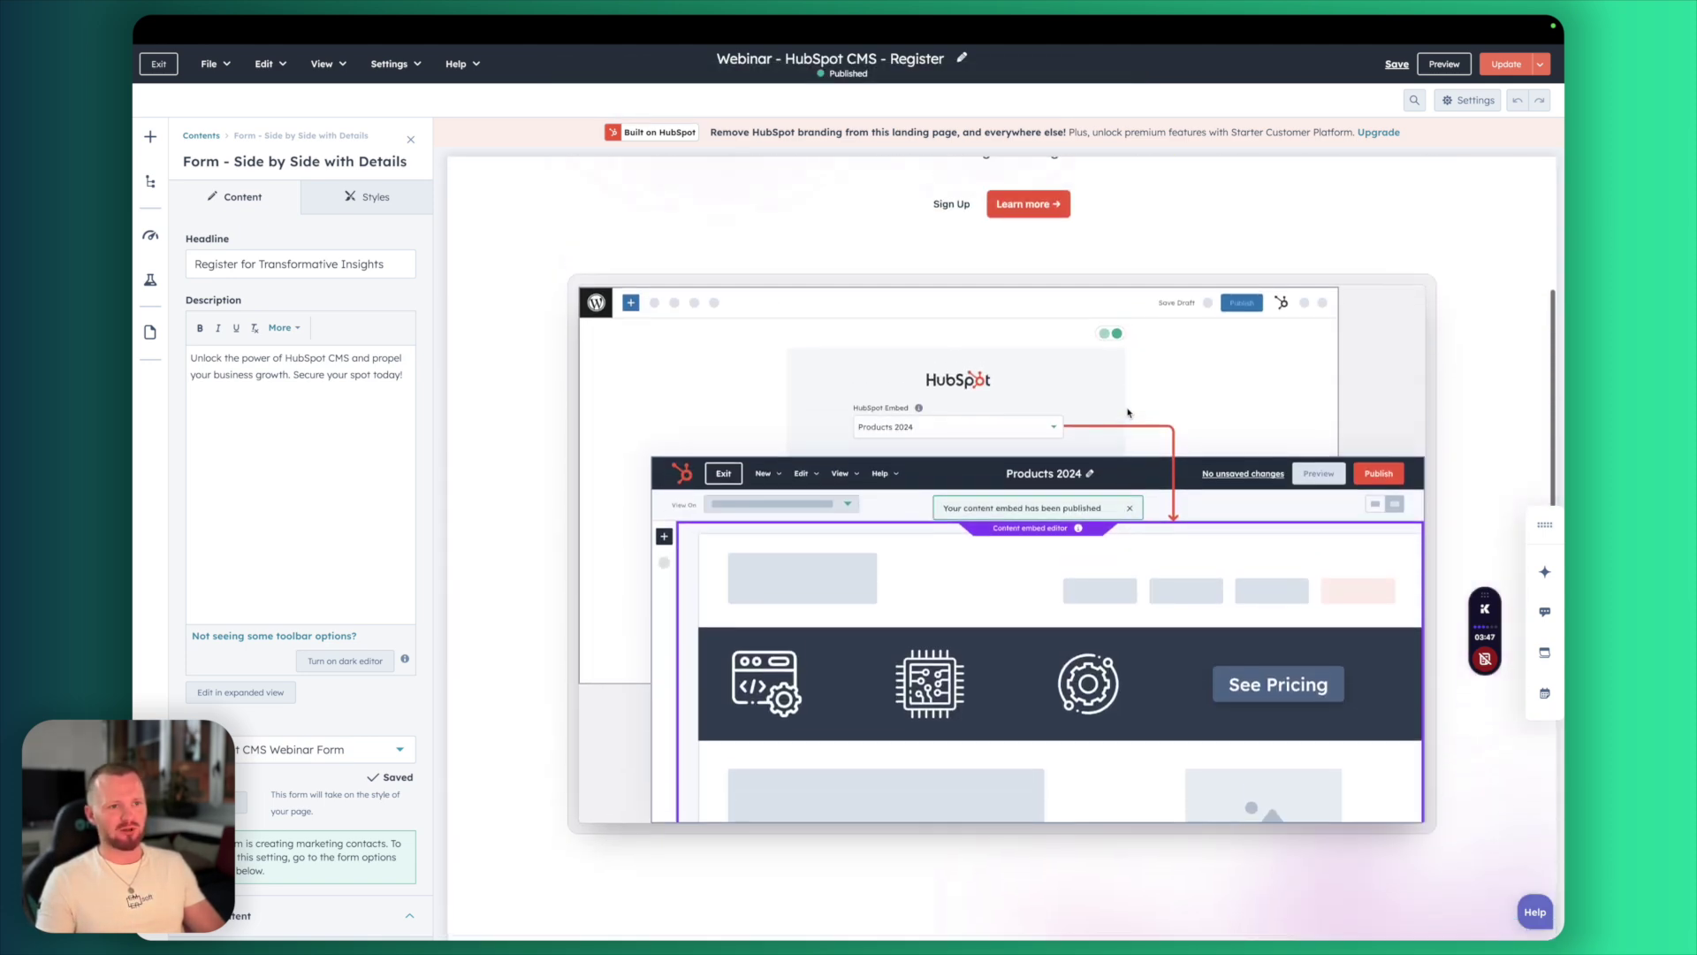
pyautogui.scroll(-10, 615, 415)
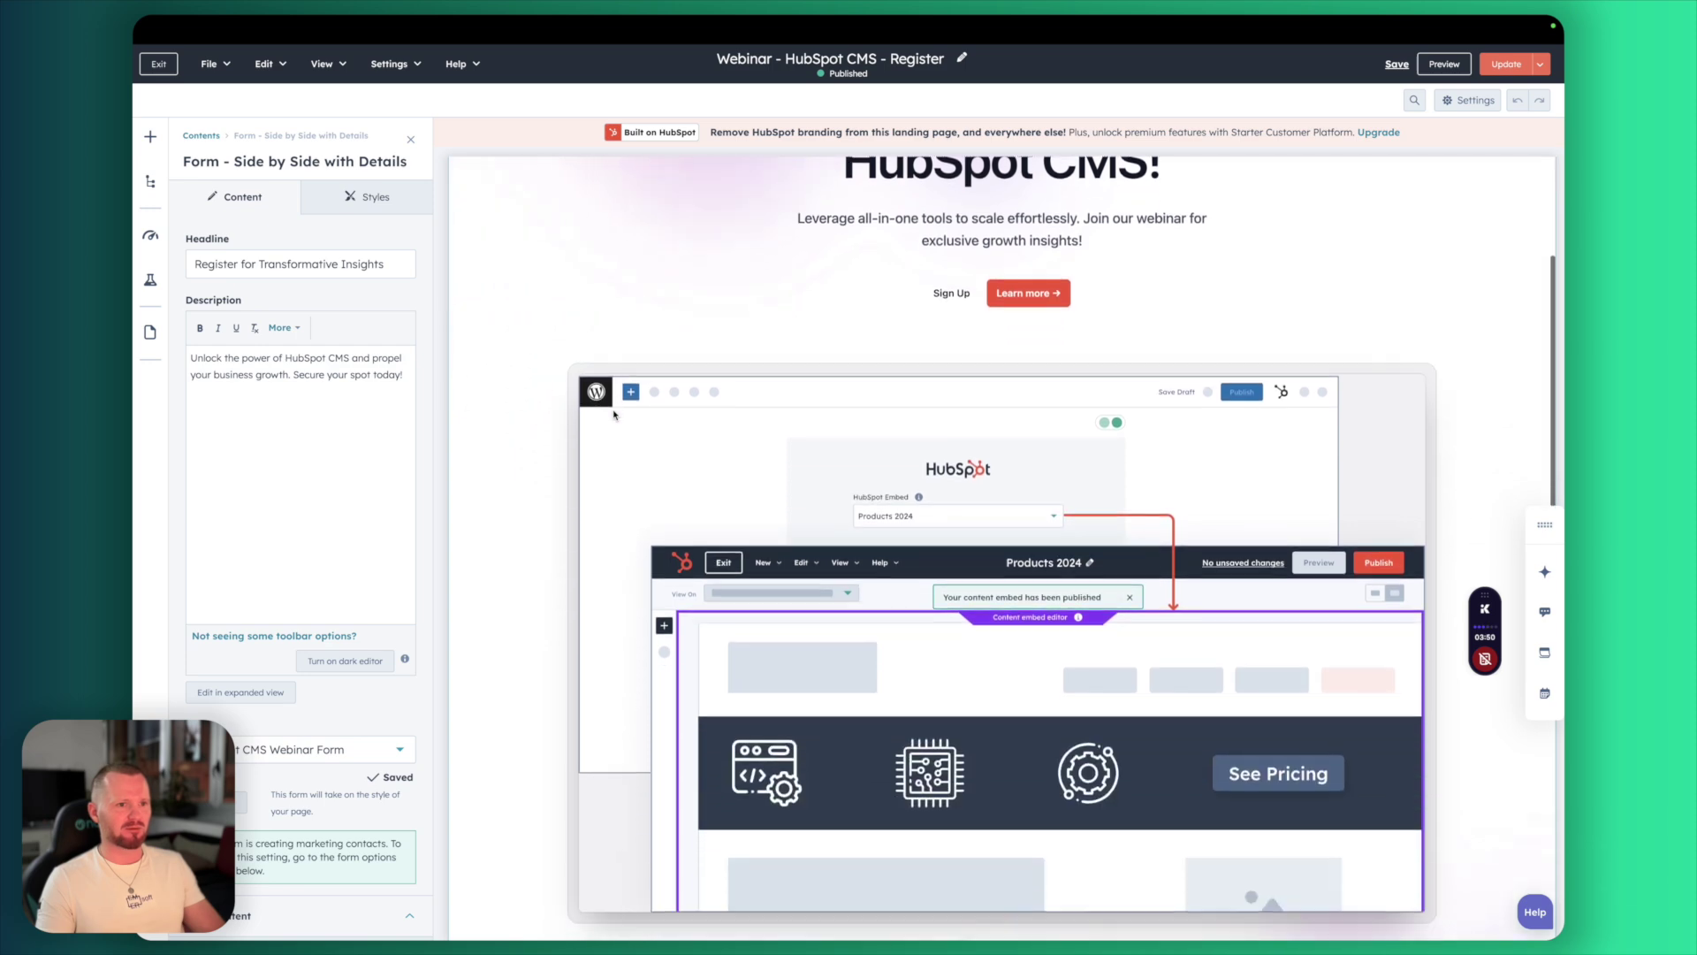
pyautogui.scroll(10, 648, 456)
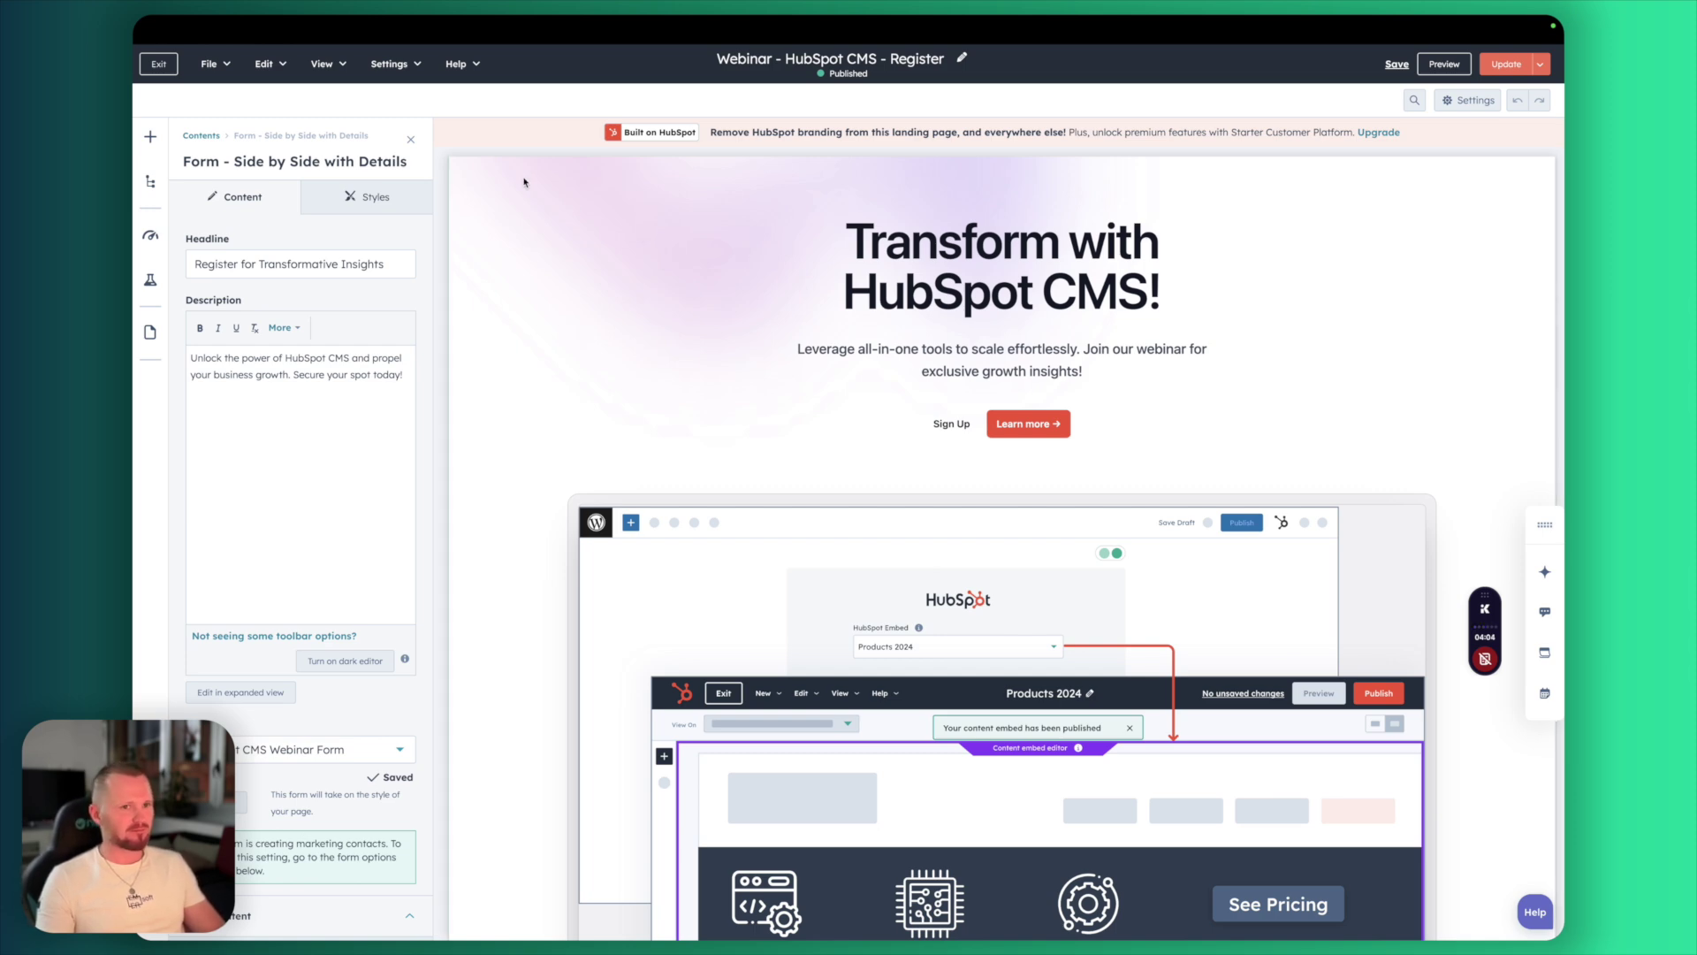
# Exit to Landing pages, open 'Webinar - HubSpot CMS - Confirmation', look it over, and show its page settings
pyautogui.click(160, 66)
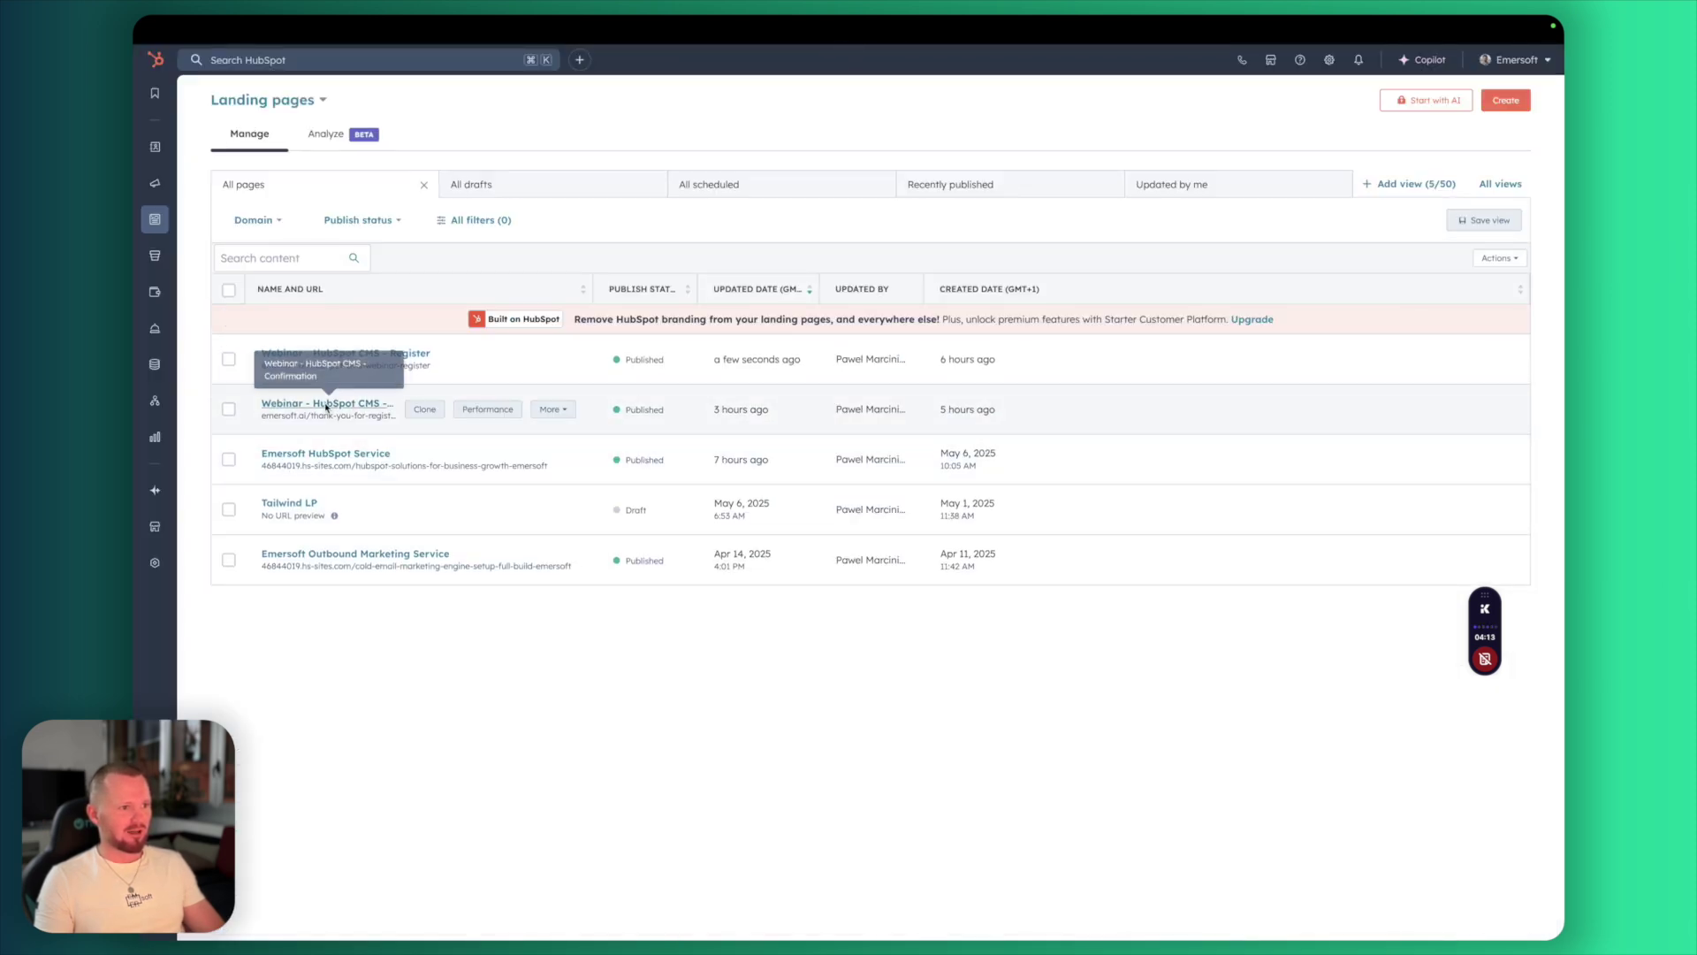
pyautogui.click(326, 406)
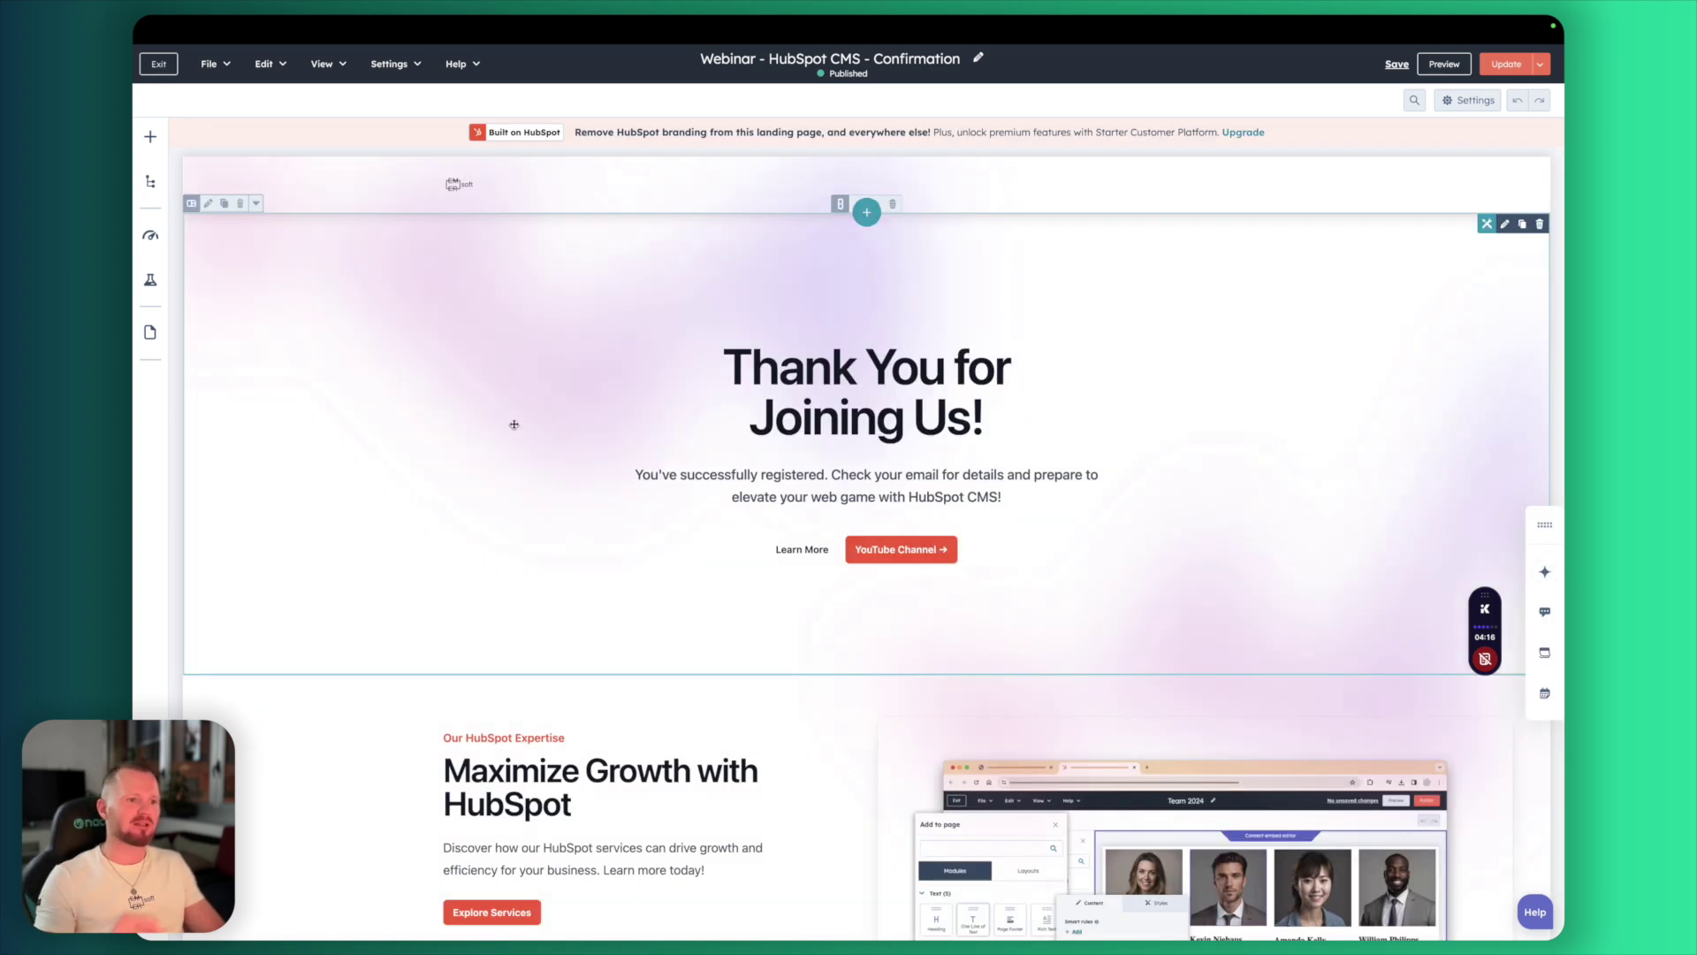
pyautogui.scroll(-3, 772, 475)
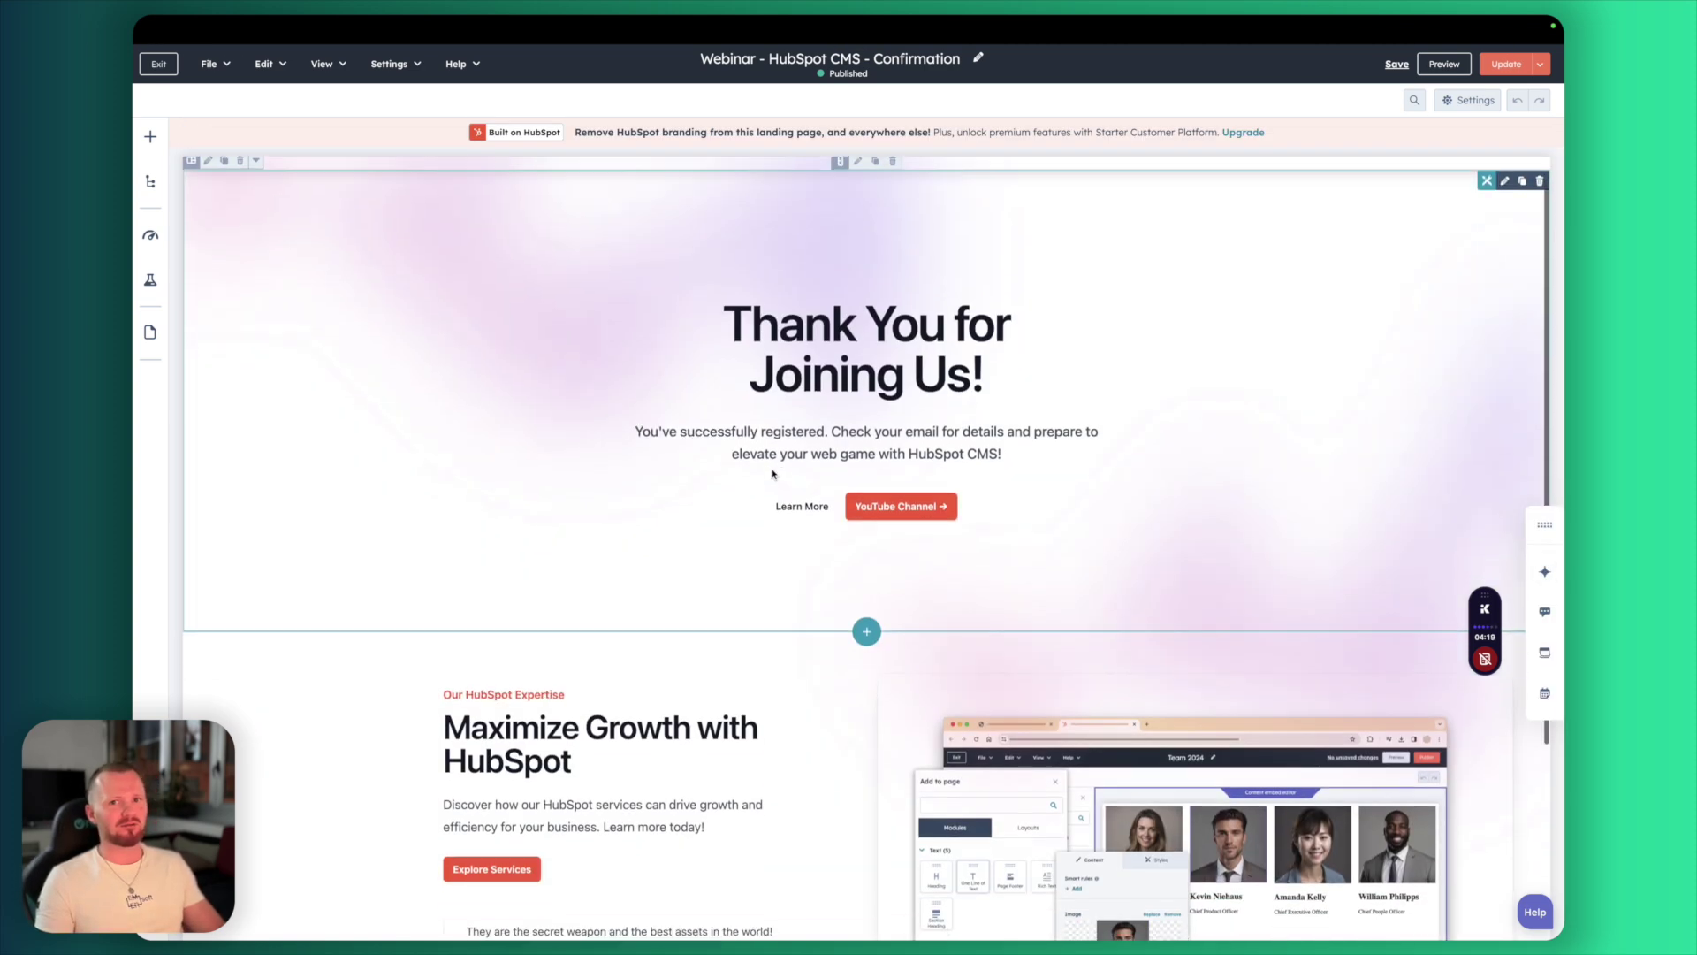
pyautogui.scroll(-2, 771, 474)
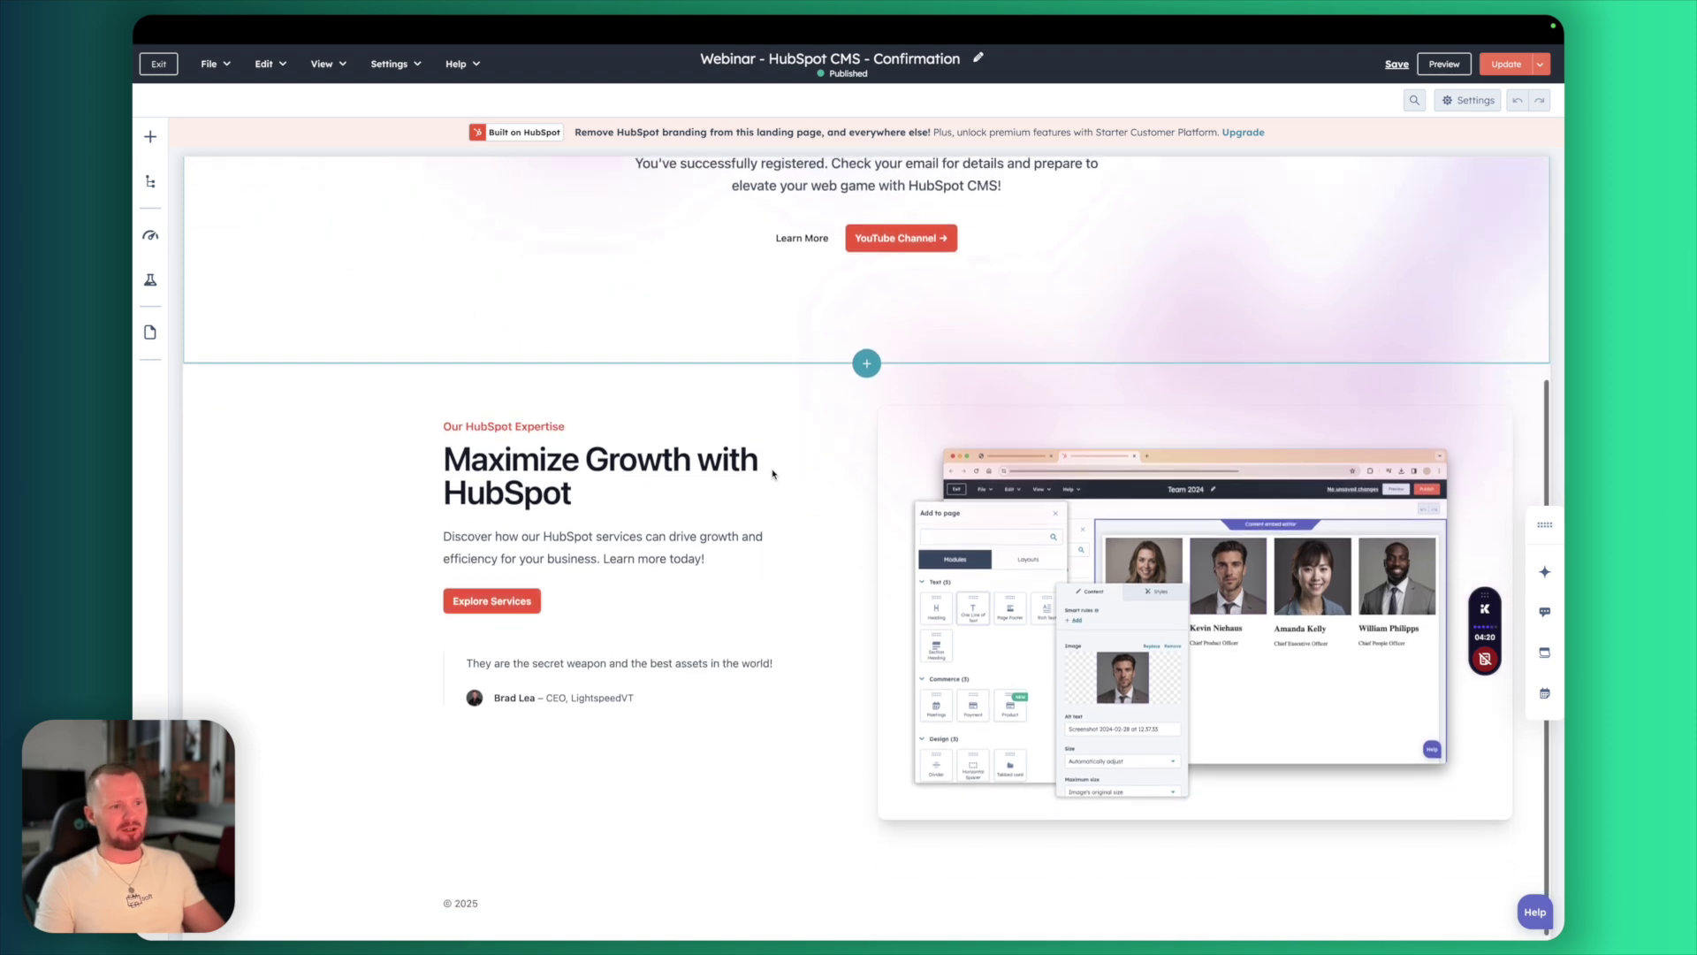
pyautogui.scroll(5, 771, 474)
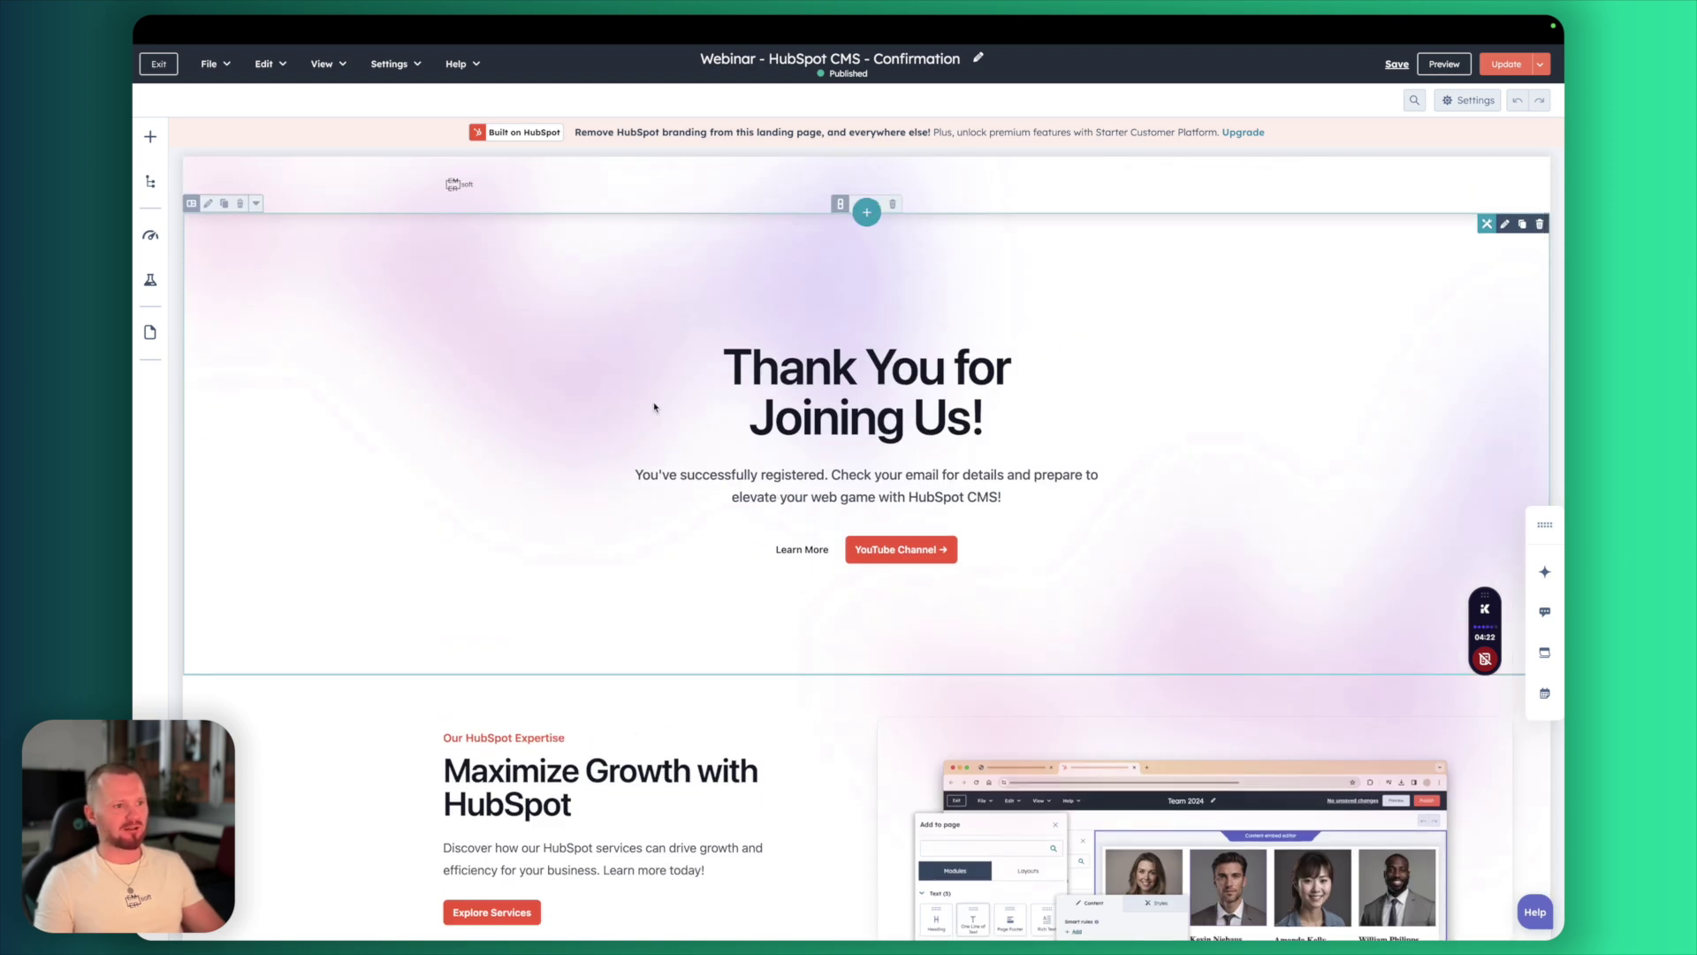
pyautogui.scroll(-5, 654, 406)
pyautogui.scroll(3, 654, 407)
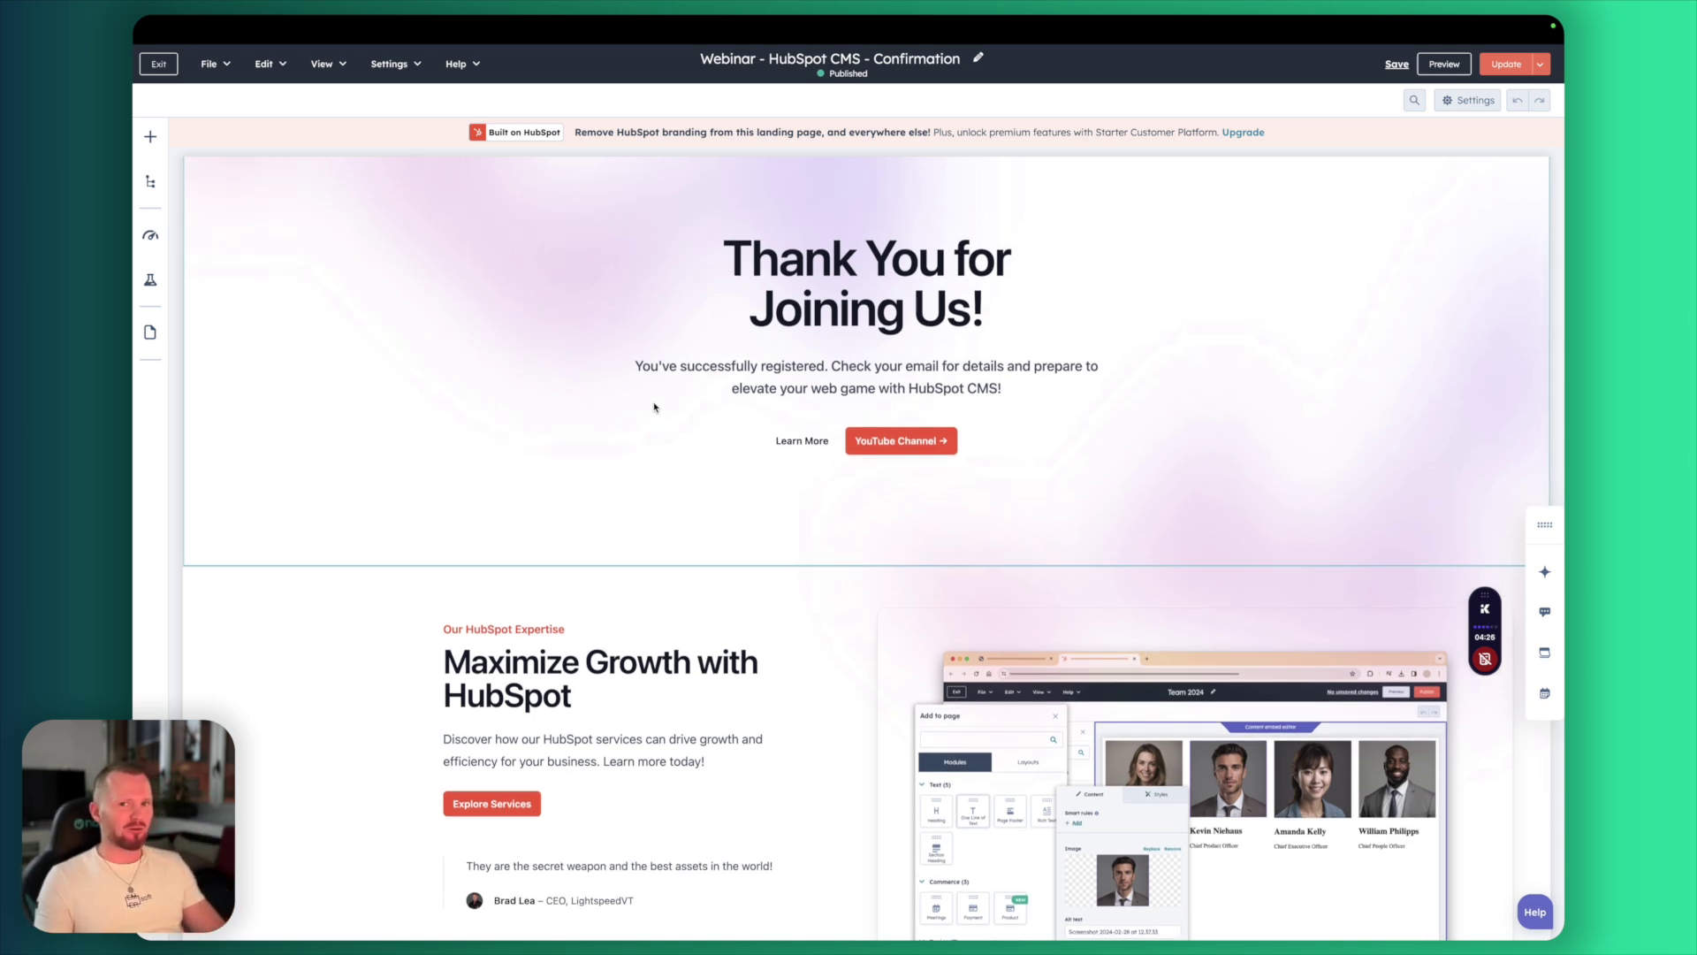
pyautogui.scroll(-3, 573, 486)
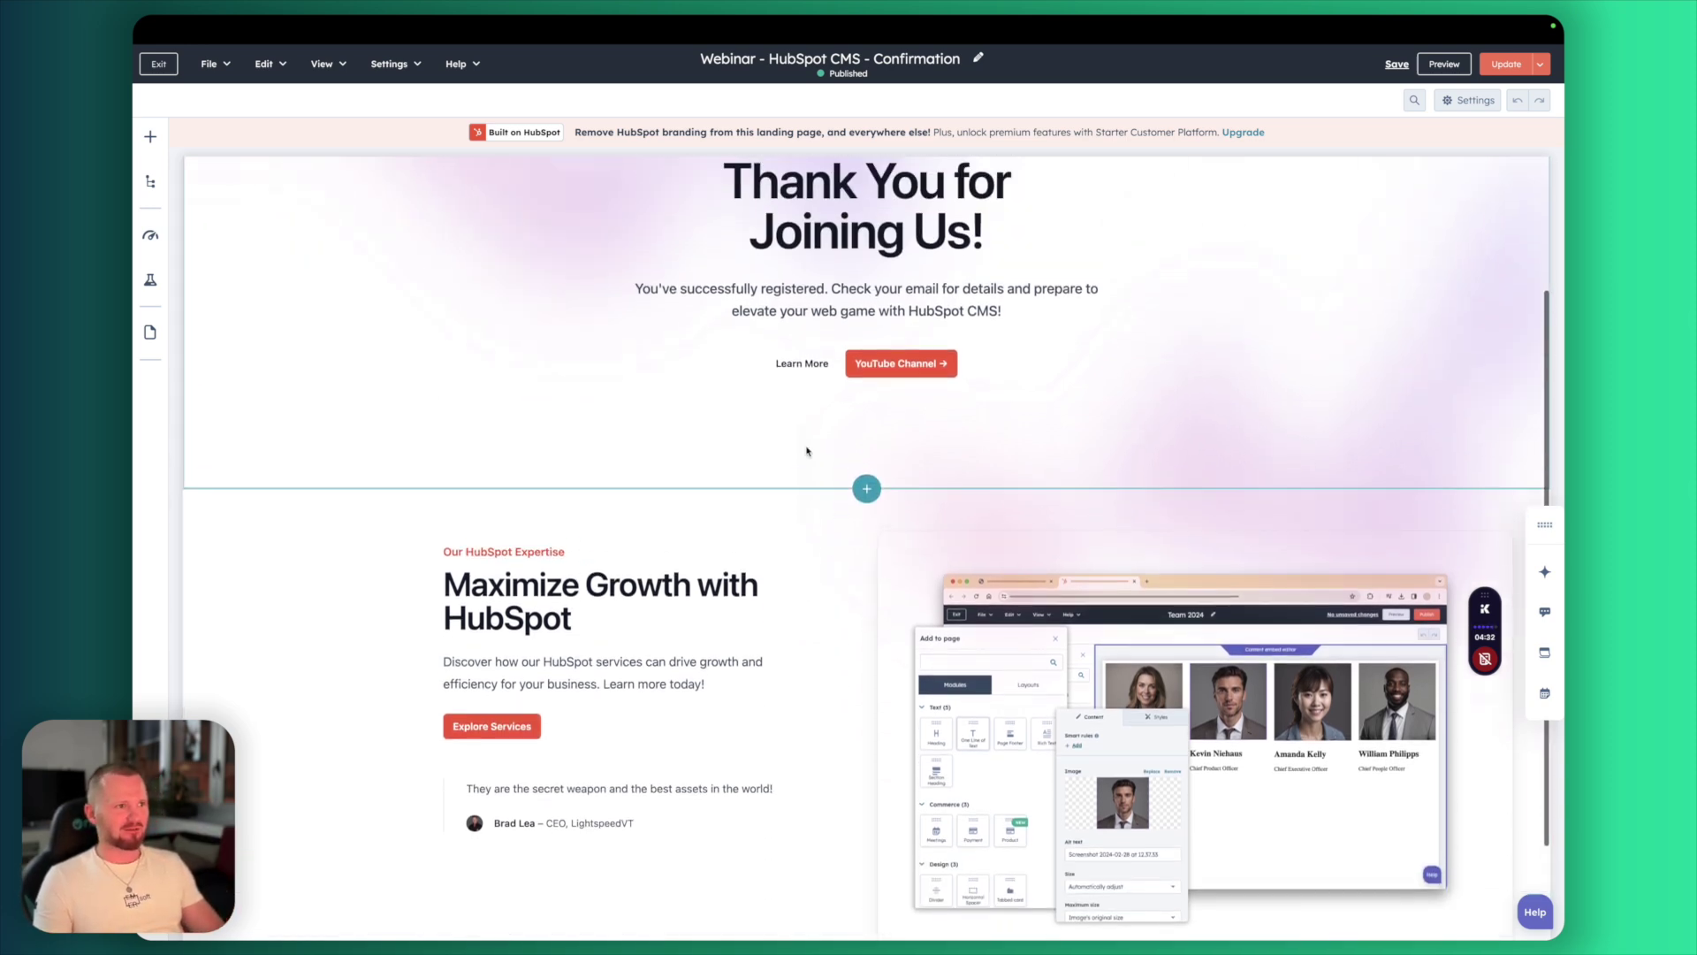
pyautogui.scroll(3, 806, 450)
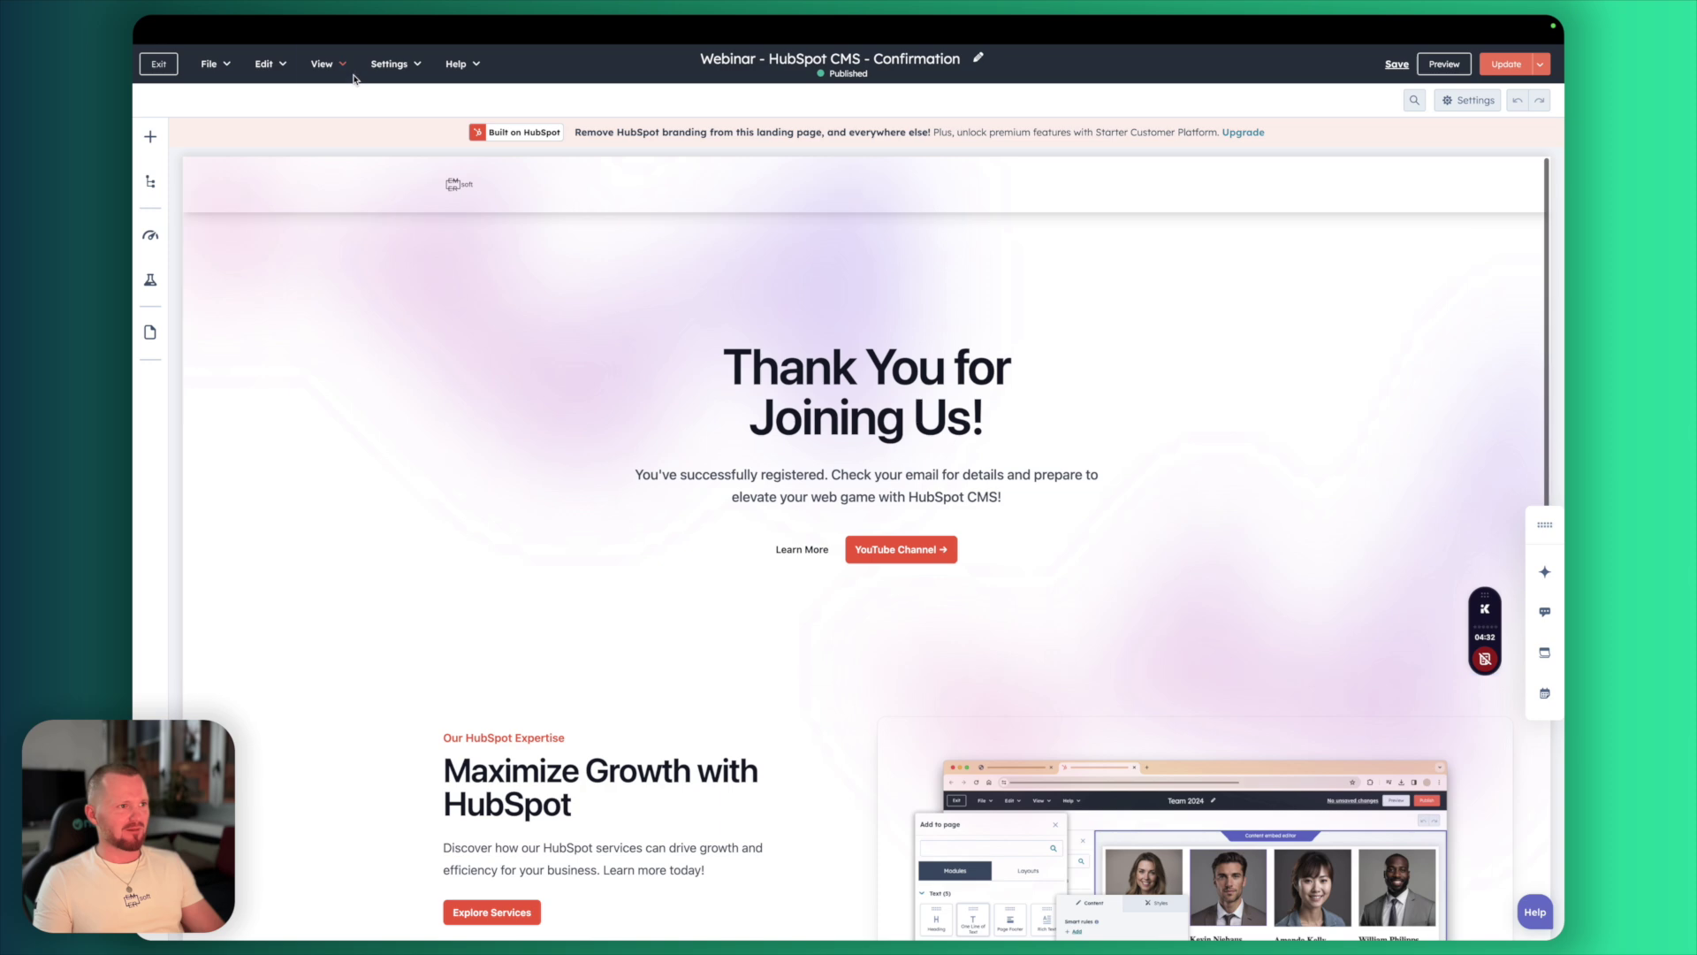
pyautogui.click(398, 69)
pyautogui.click(412, 110)
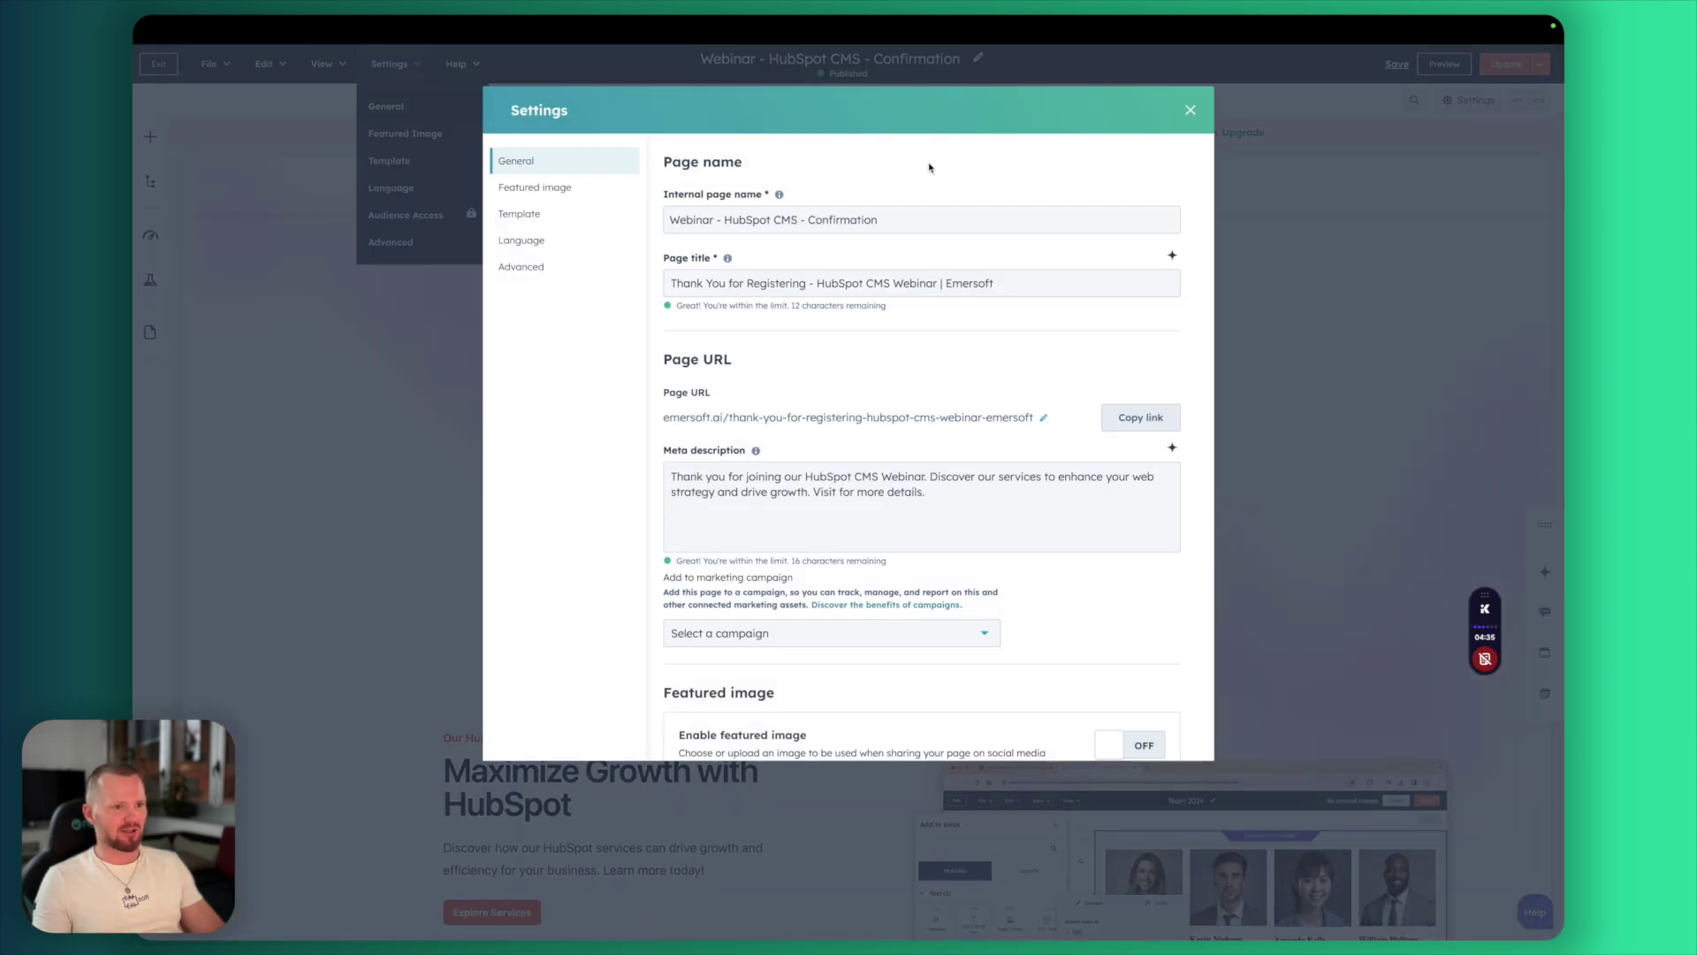
pyautogui.scroll(-2, 845, 397)
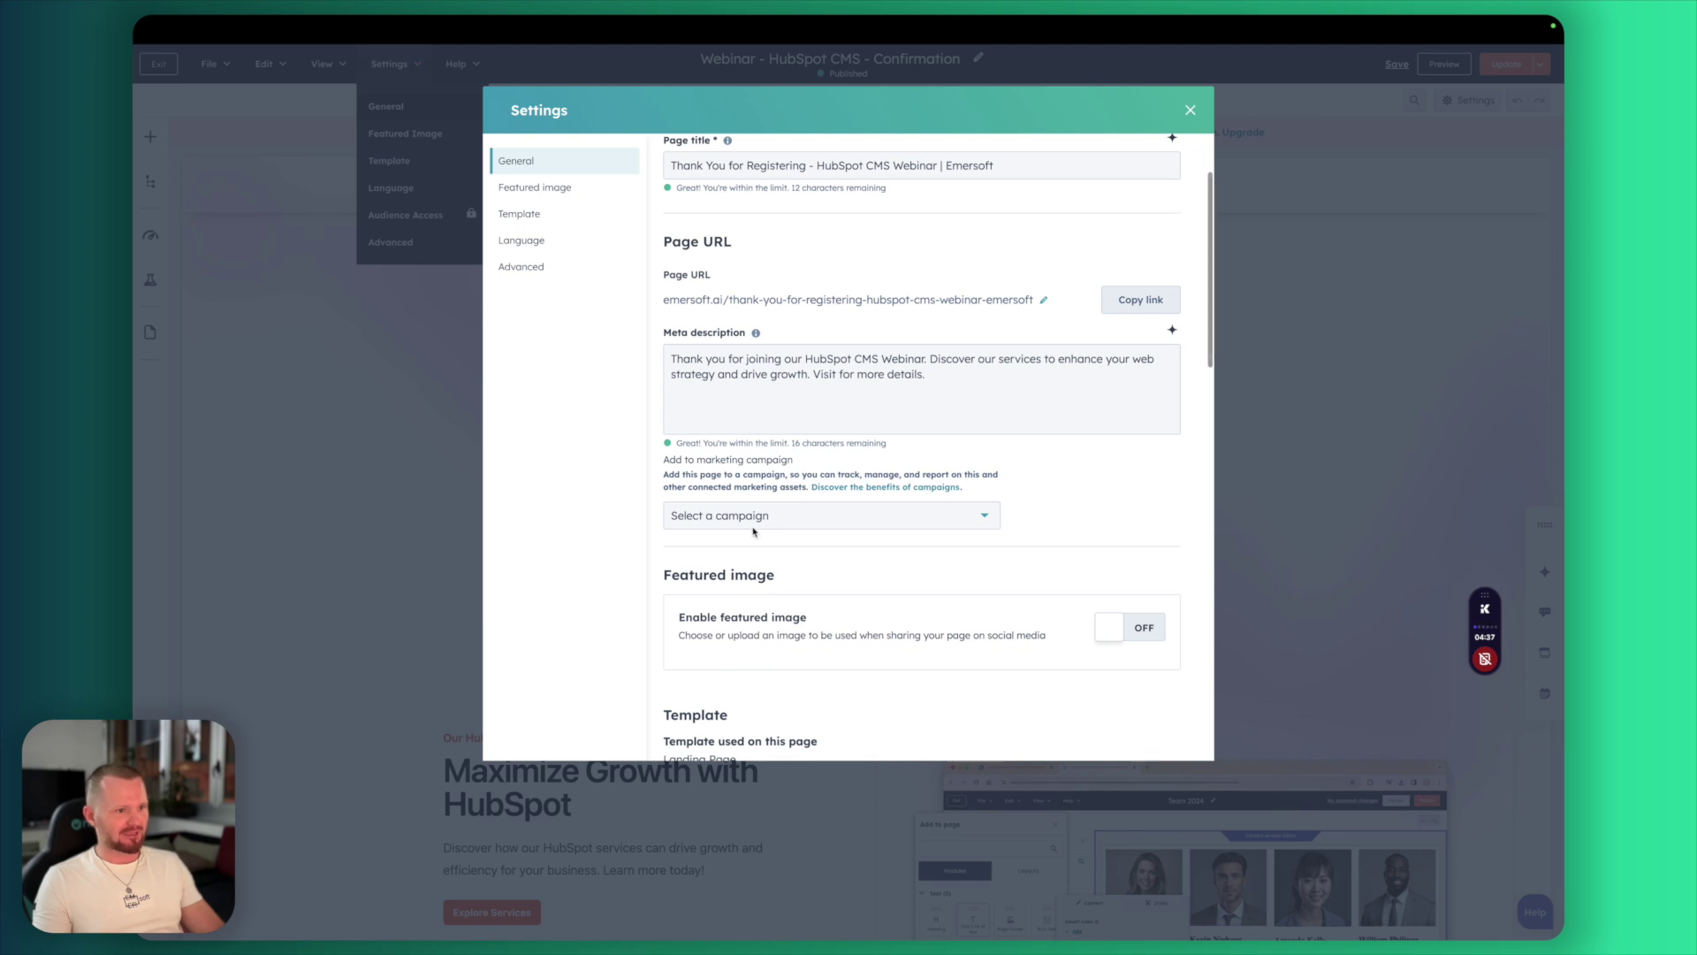
pyautogui.click(841, 521)
pyautogui.click(789, 621)
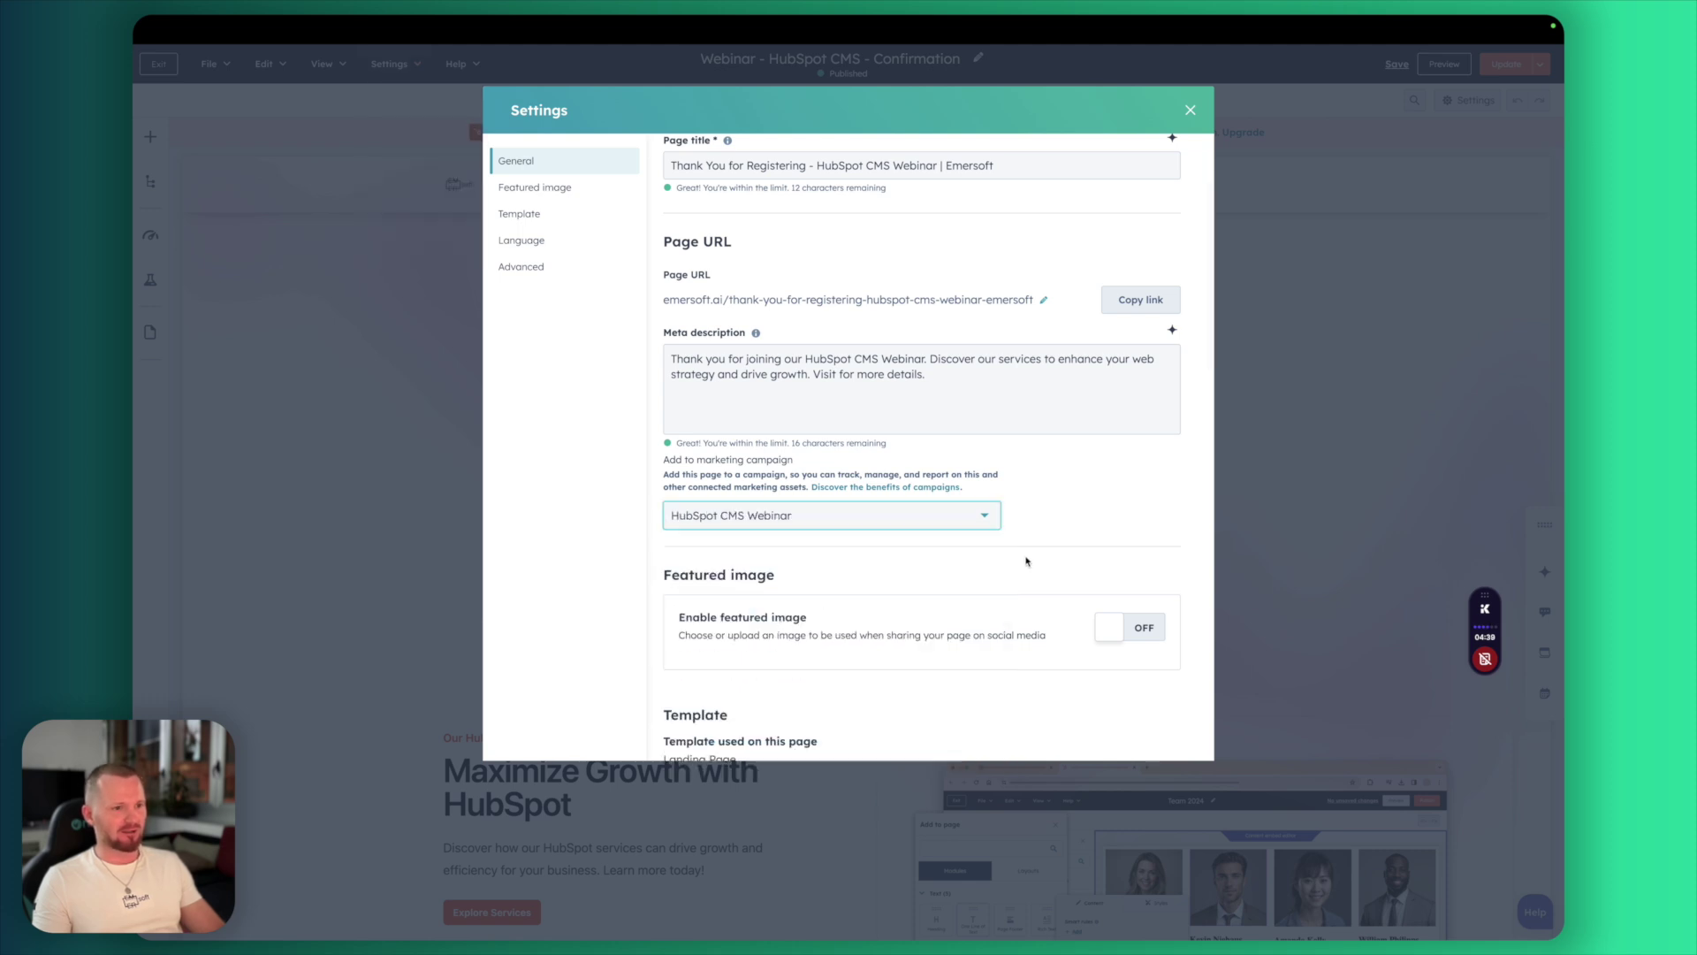
pyautogui.scroll(2, 990, 562)
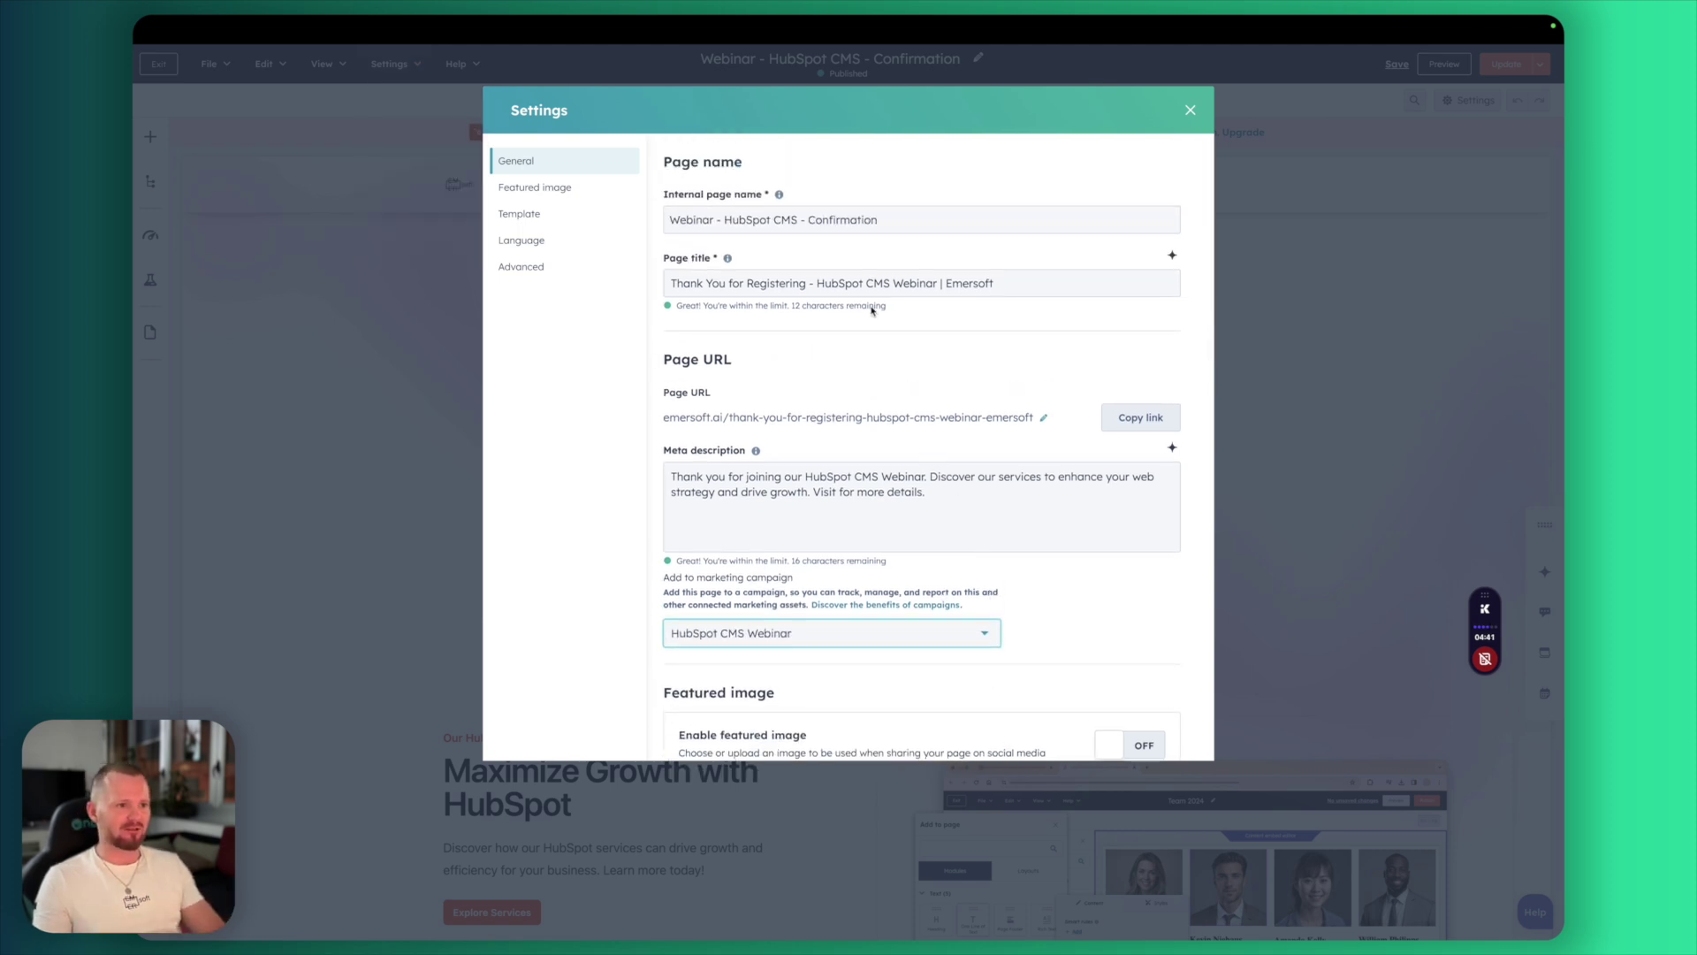
pyautogui.scroll(-12, 728, 500)
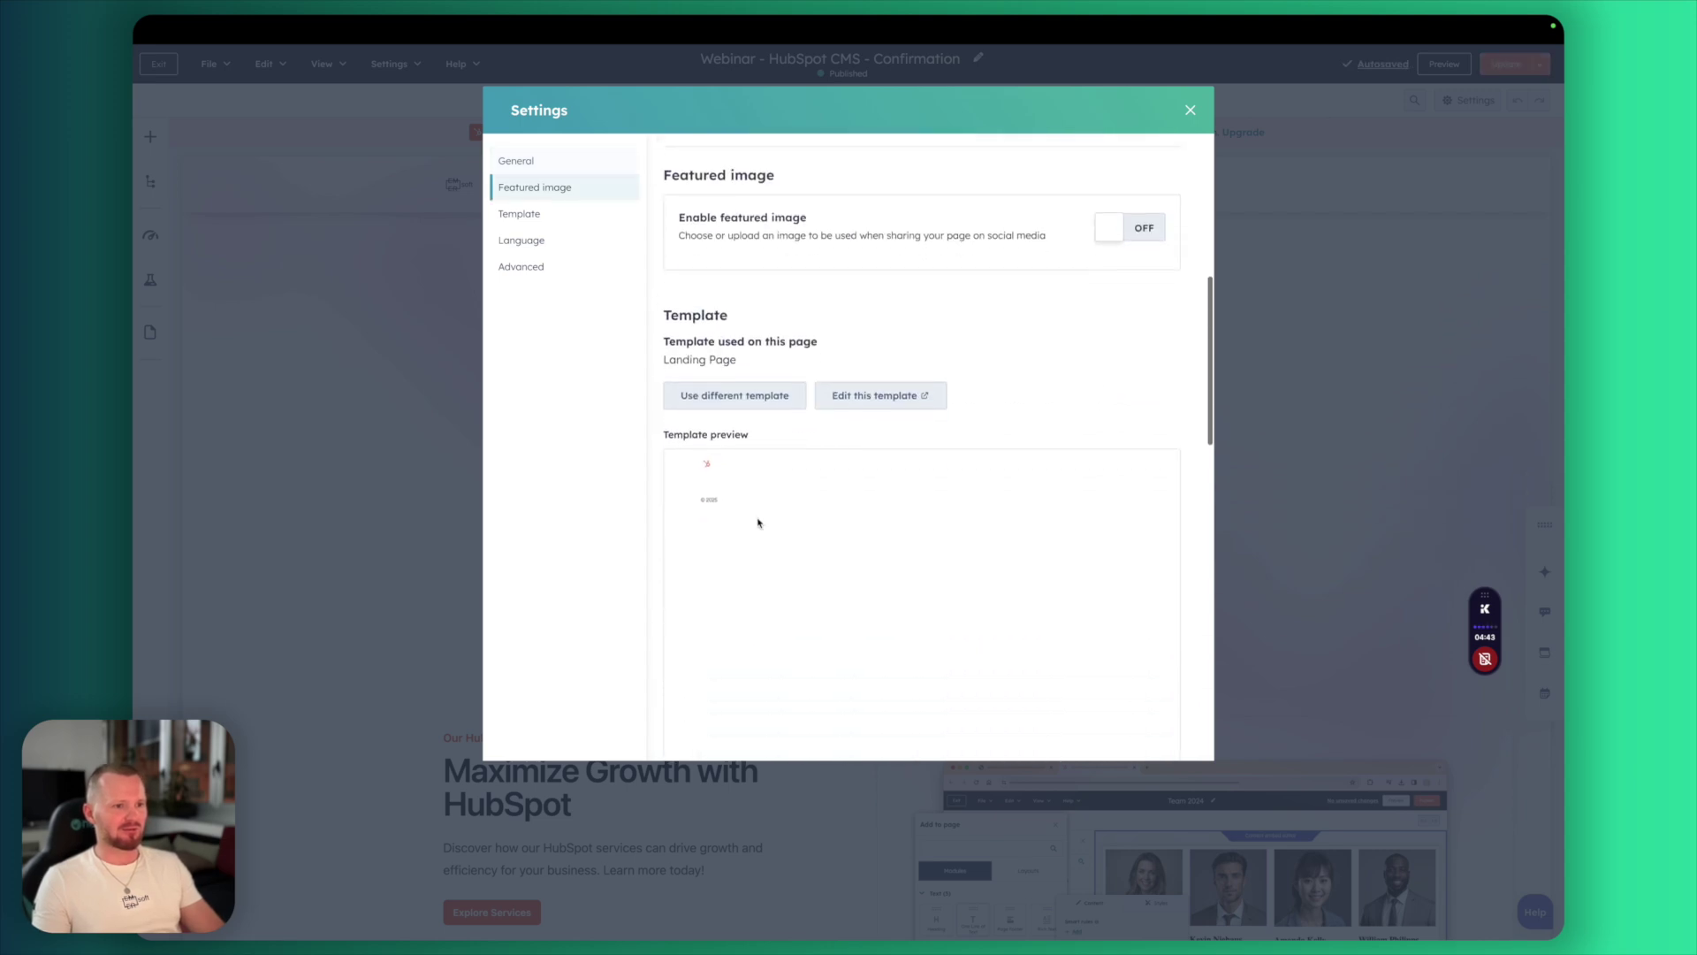
pyautogui.scroll(-5, 757, 523)
pyautogui.scroll(15, 1143, 245)
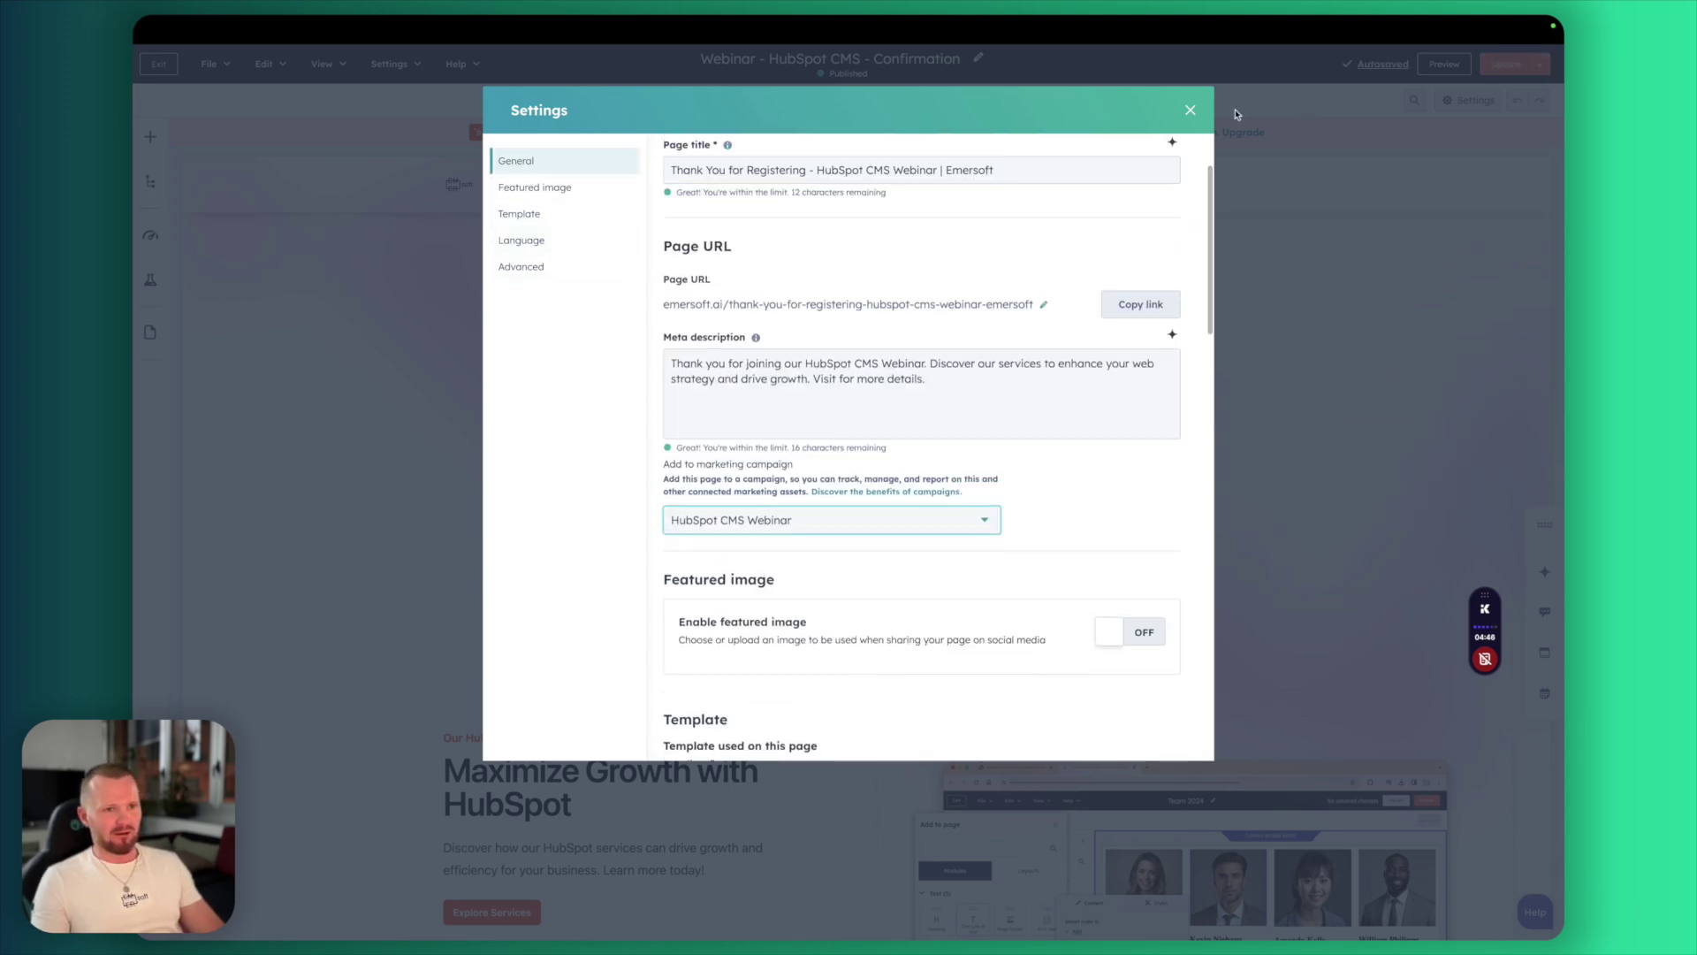
pyautogui.click(1190, 112)
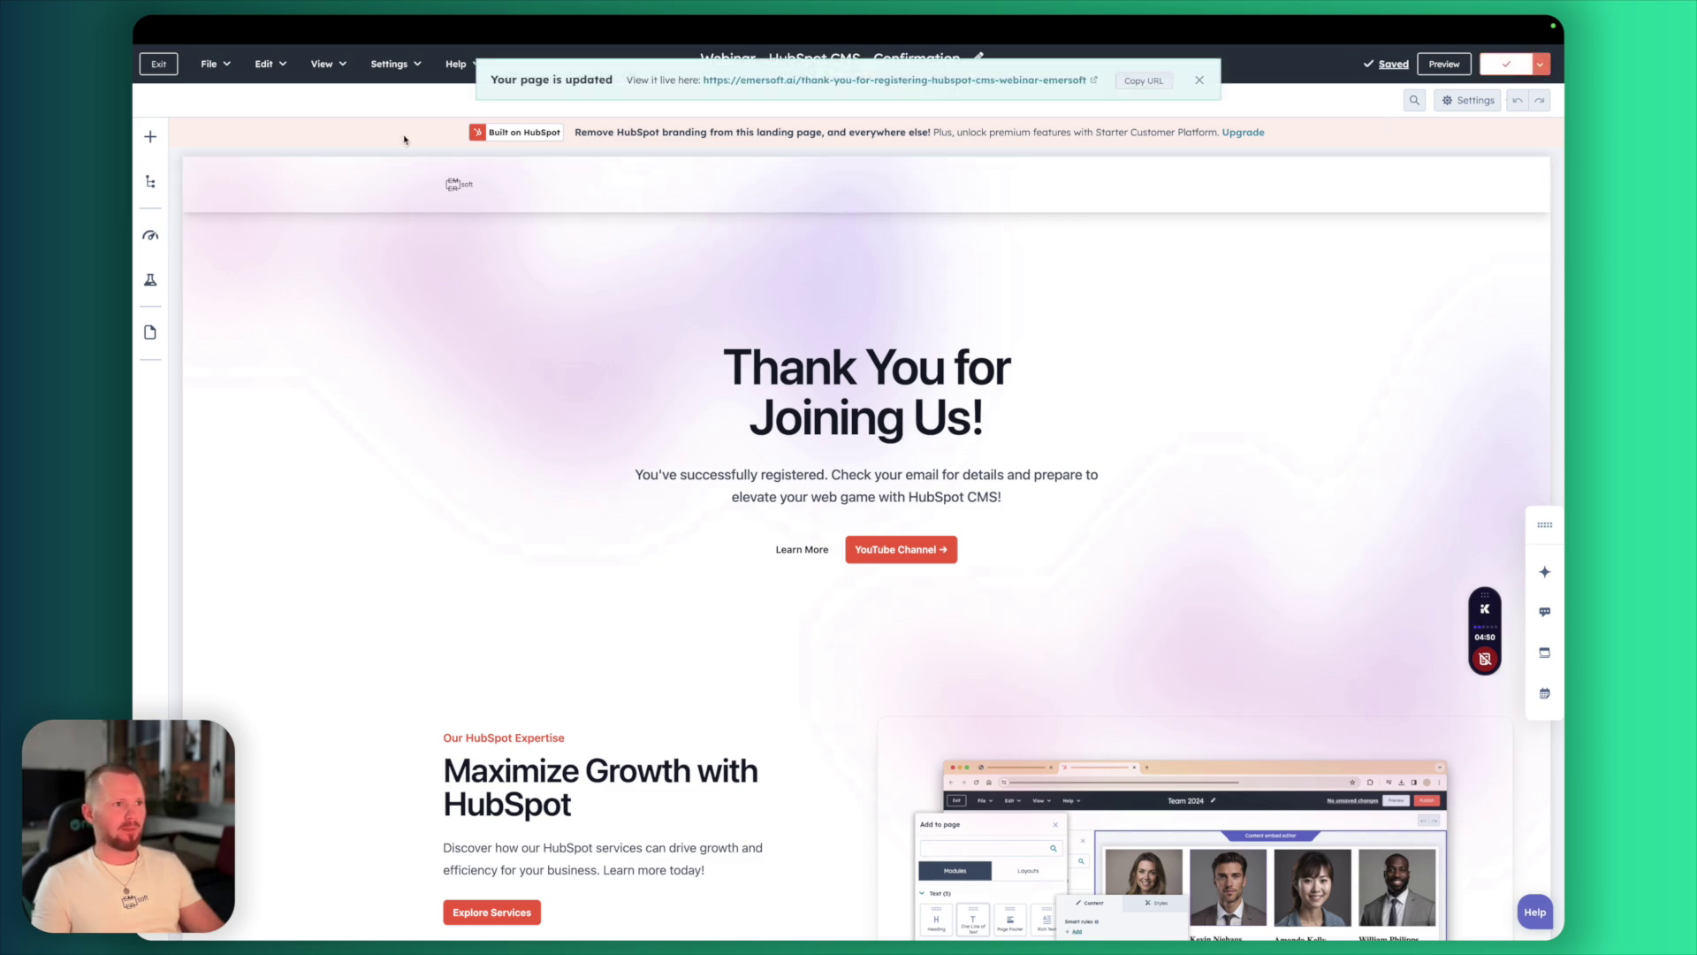
# Exit the confirmation page and reopen the Webinar – HubSpot CMS Register page
pyautogui.click(163, 70)
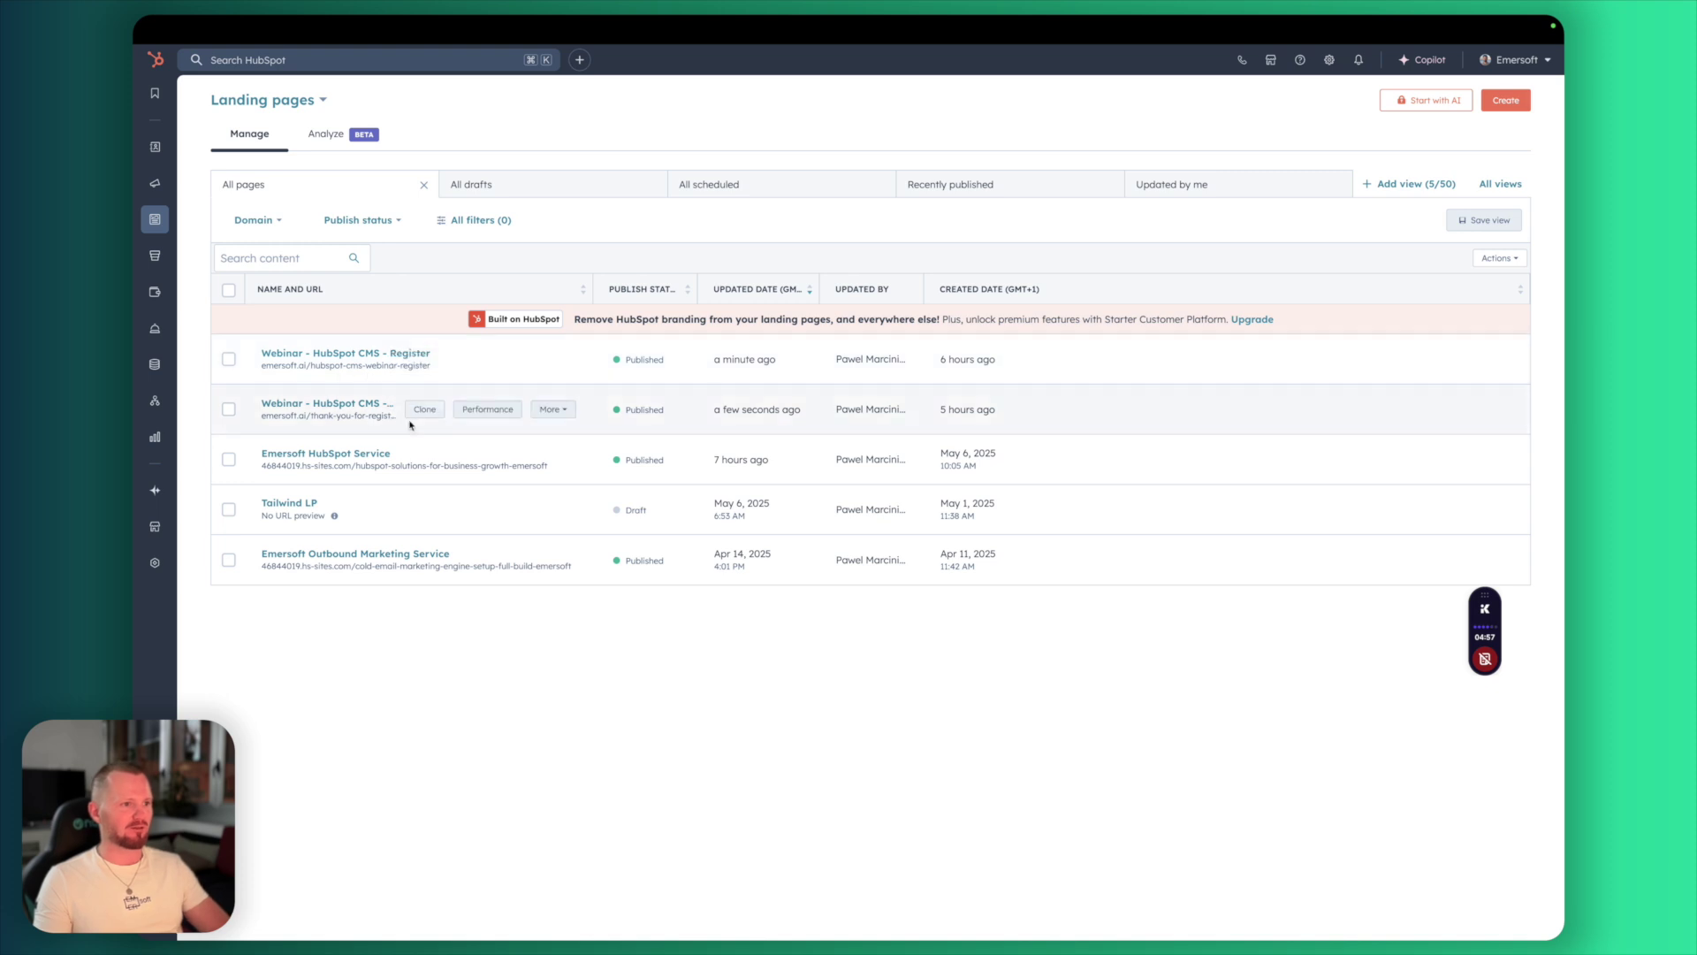
pyautogui.click(324, 356)
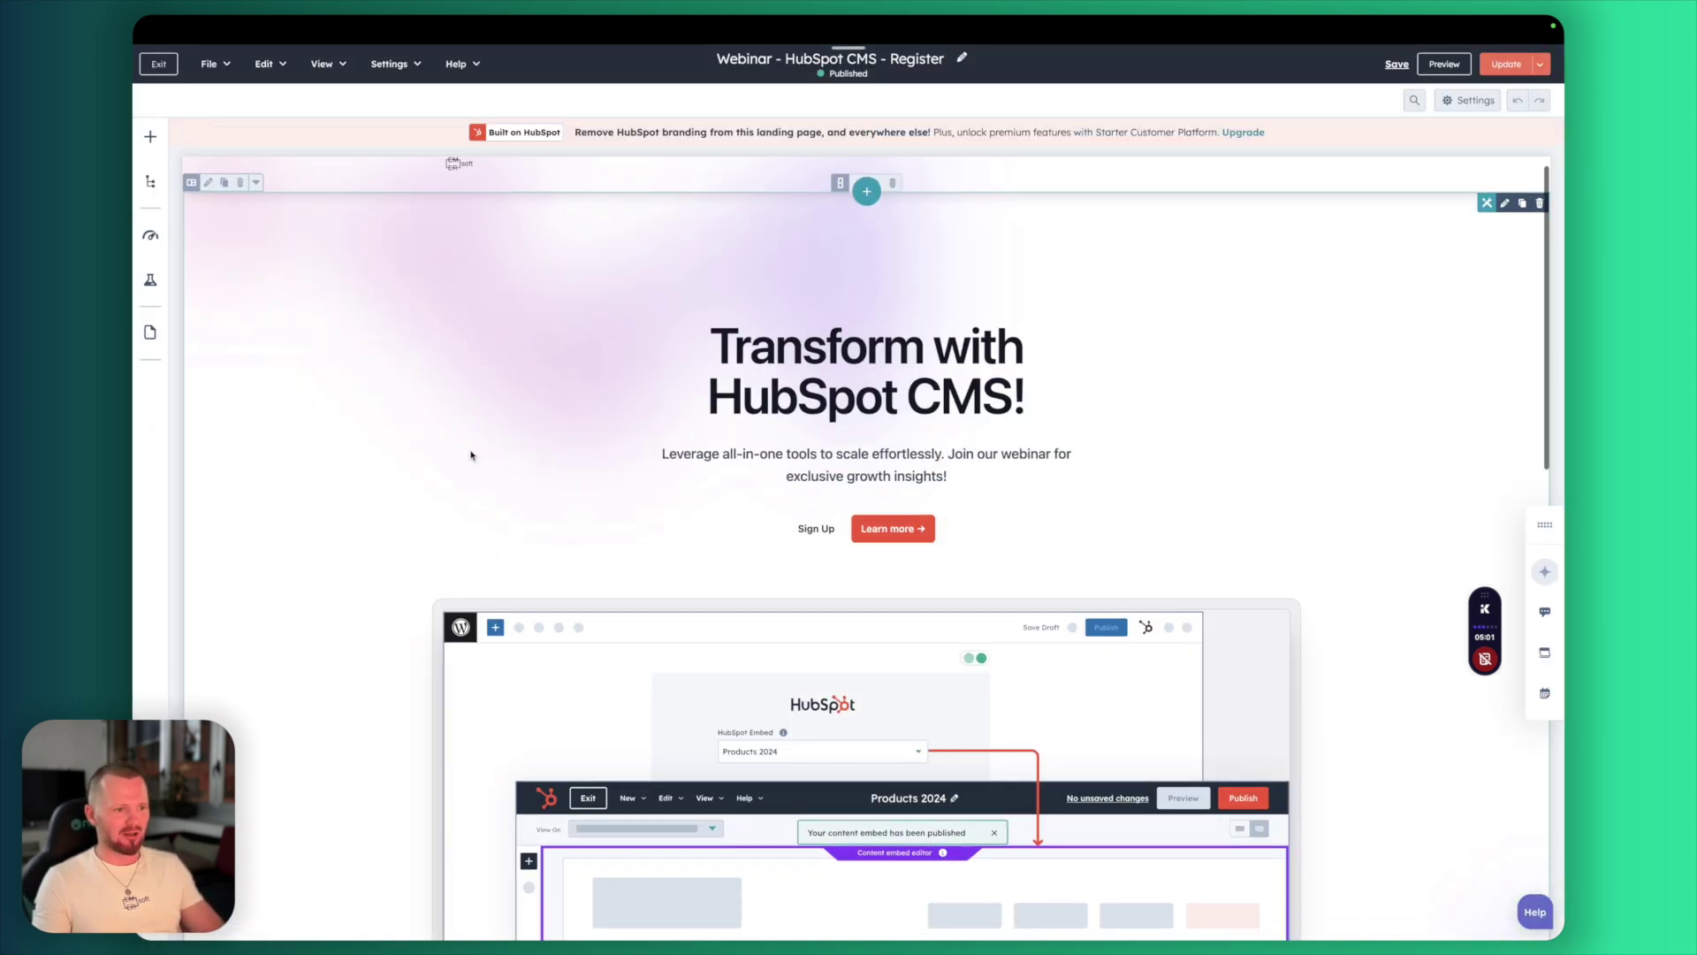
pyautogui.scroll(-10, 473, 454)
# Check the registration form's Thank you settings, then go to the Marketing Email list
pyautogui.click(619, 503)
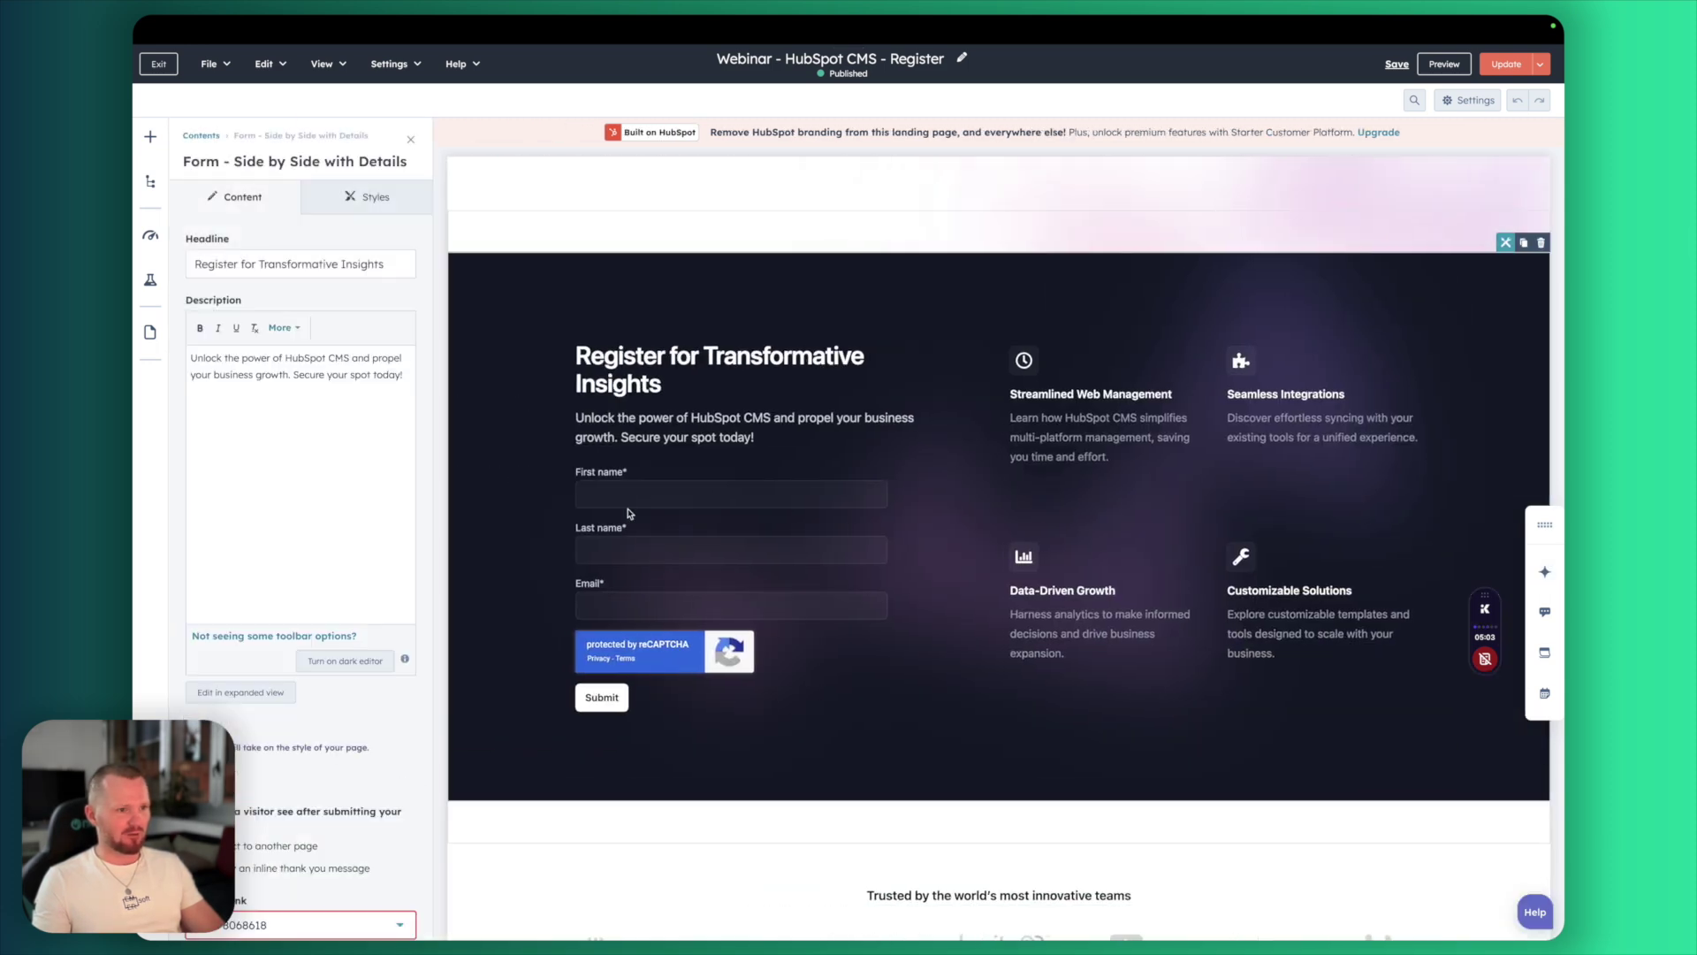
pyautogui.scroll(-5, 297, 702)
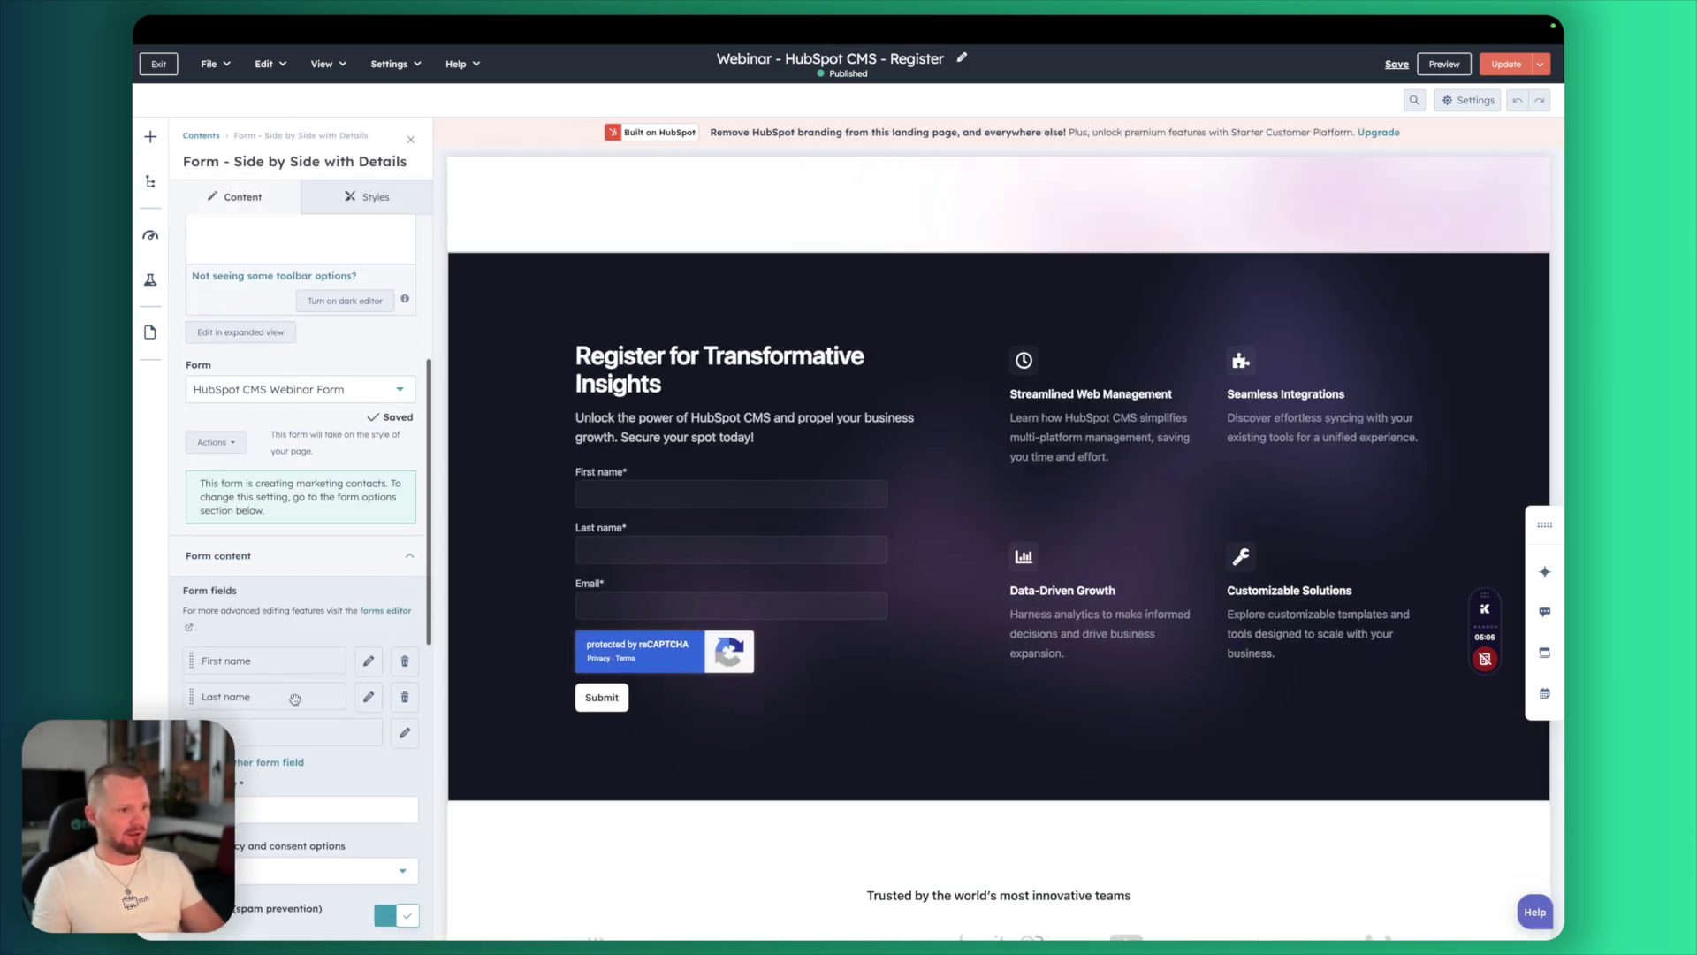
pyautogui.scroll(-4, 291, 669)
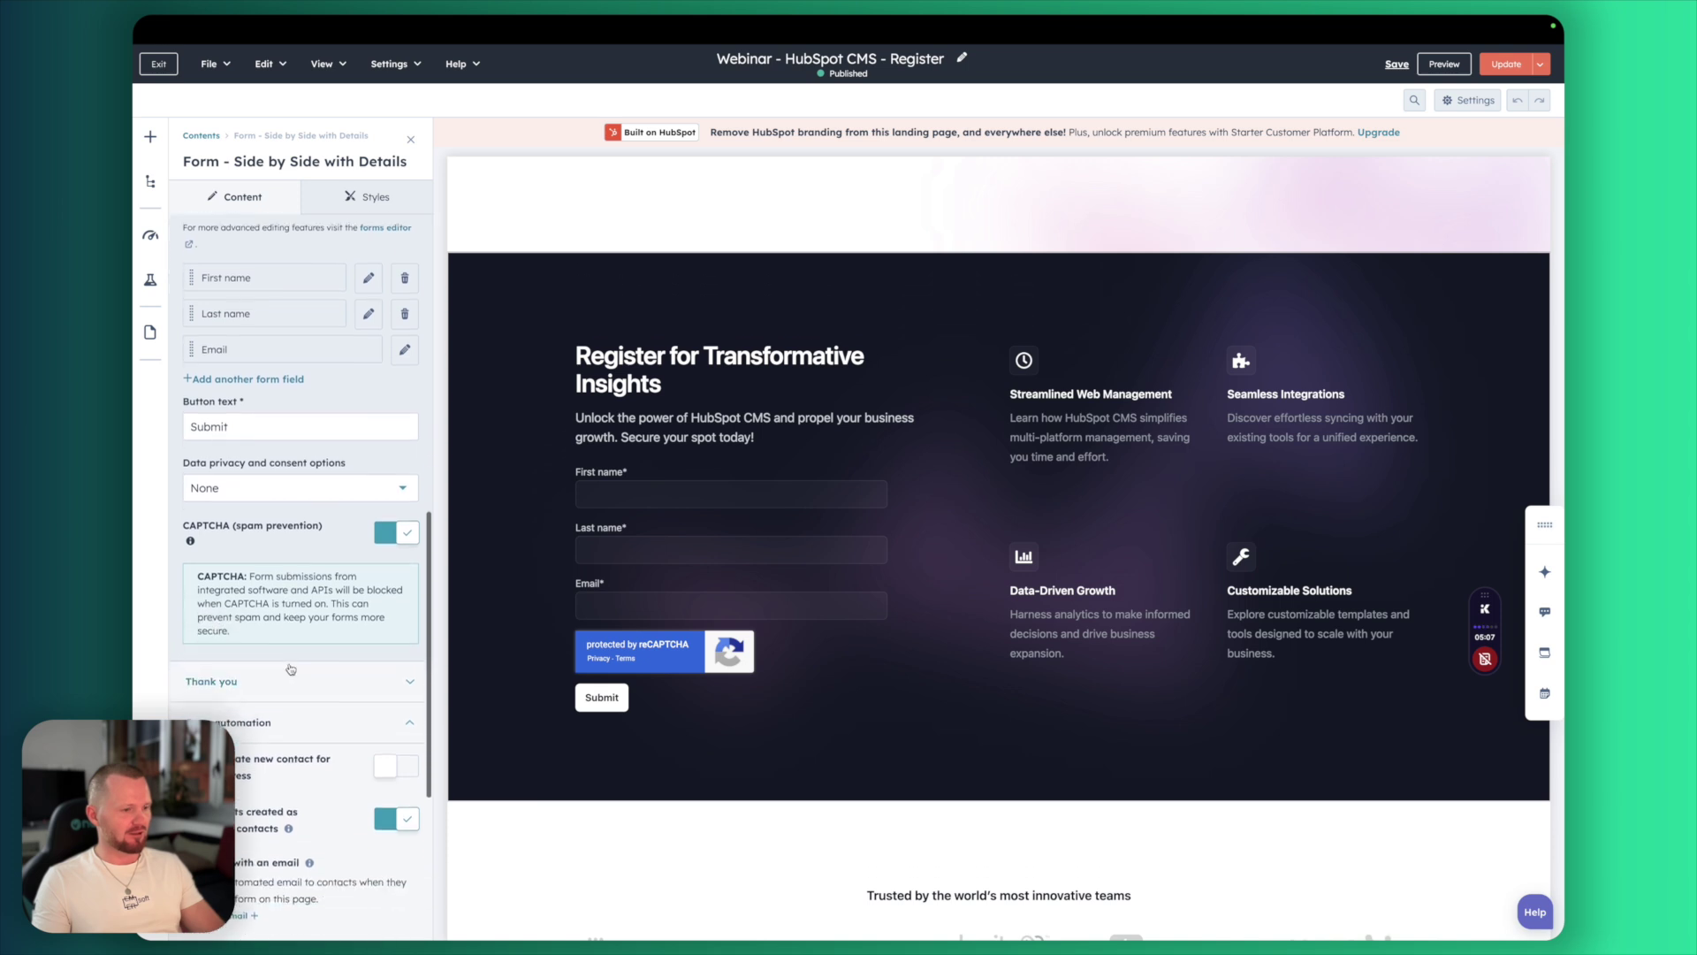
pyautogui.click(280, 655)
pyautogui.scroll(-2, 230, 619)
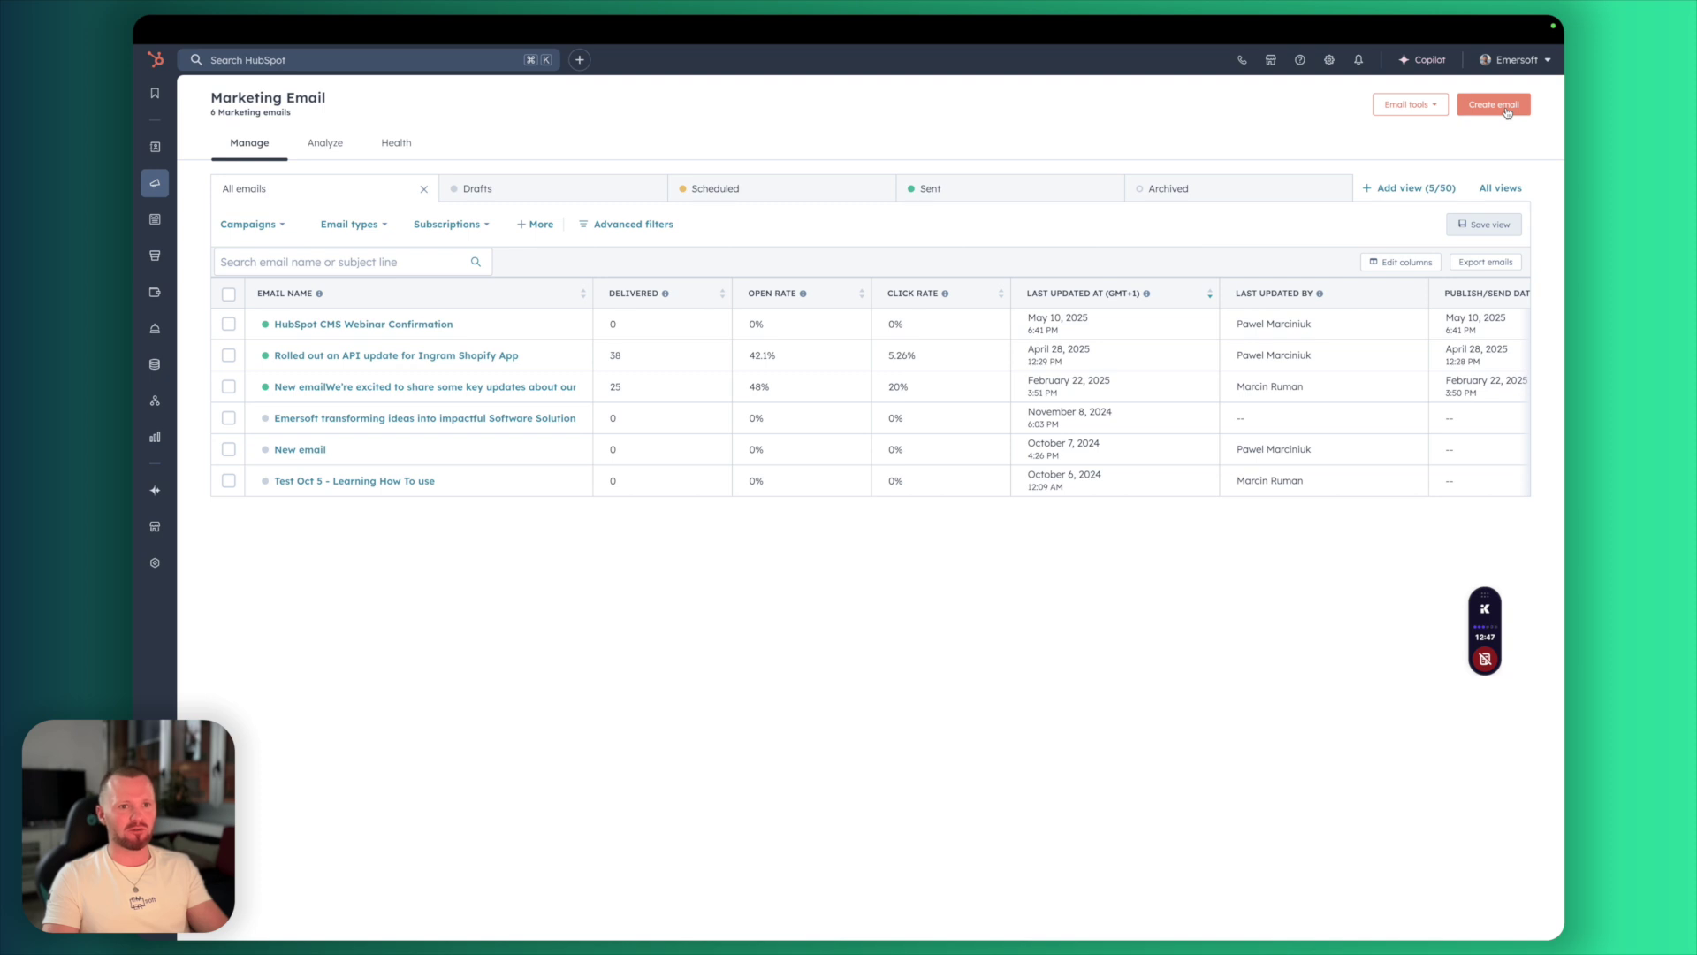
pyautogui.click(1507, 113)
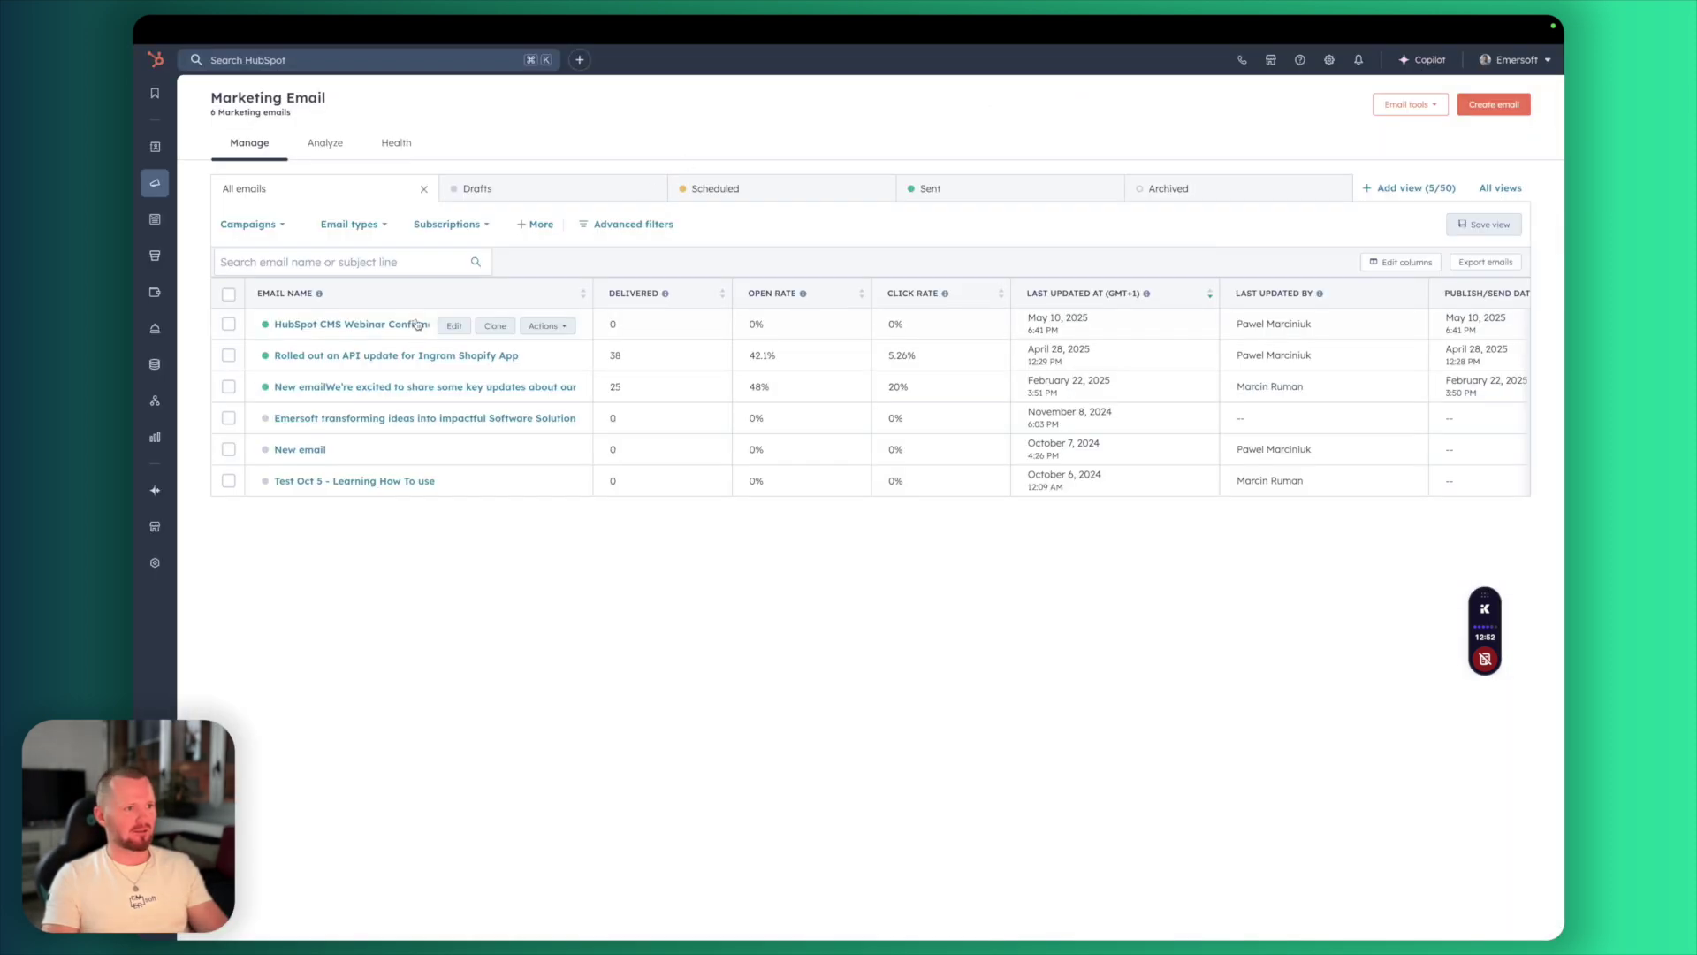
# Preview the HubSpot CMS Webinar Confirmation email in full, then close the preview
pyautogui.click(416, 325)
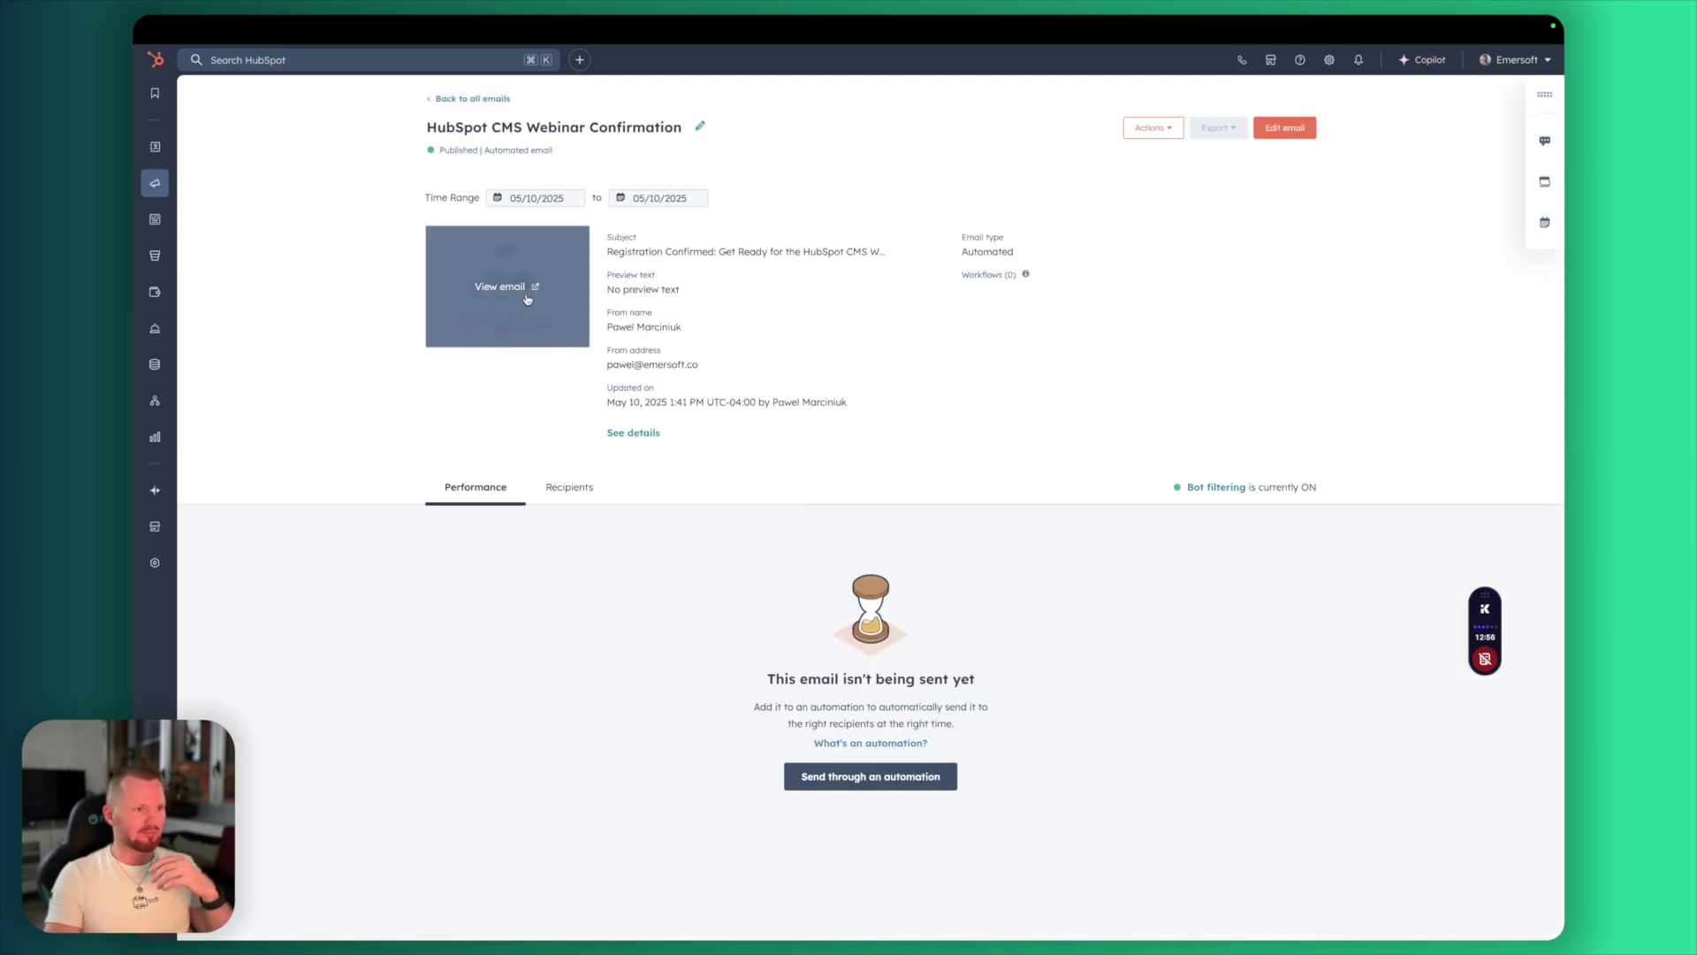
pyautogui.click(527, 298)
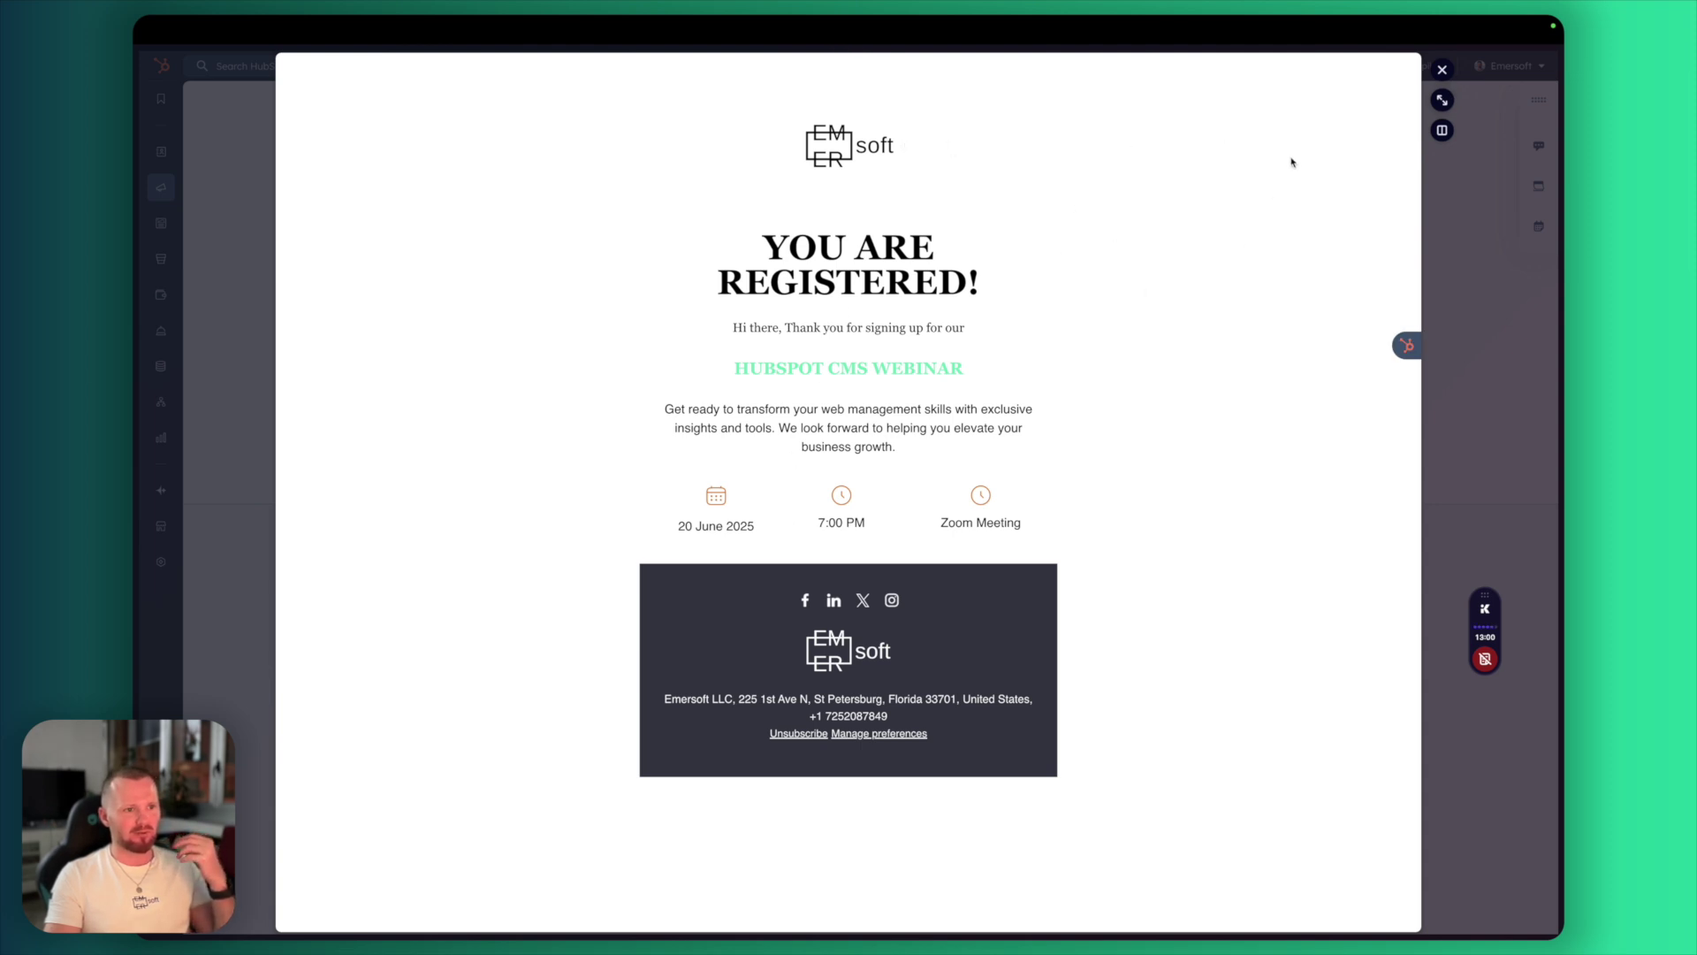
pyautogui.click(1441, 70)
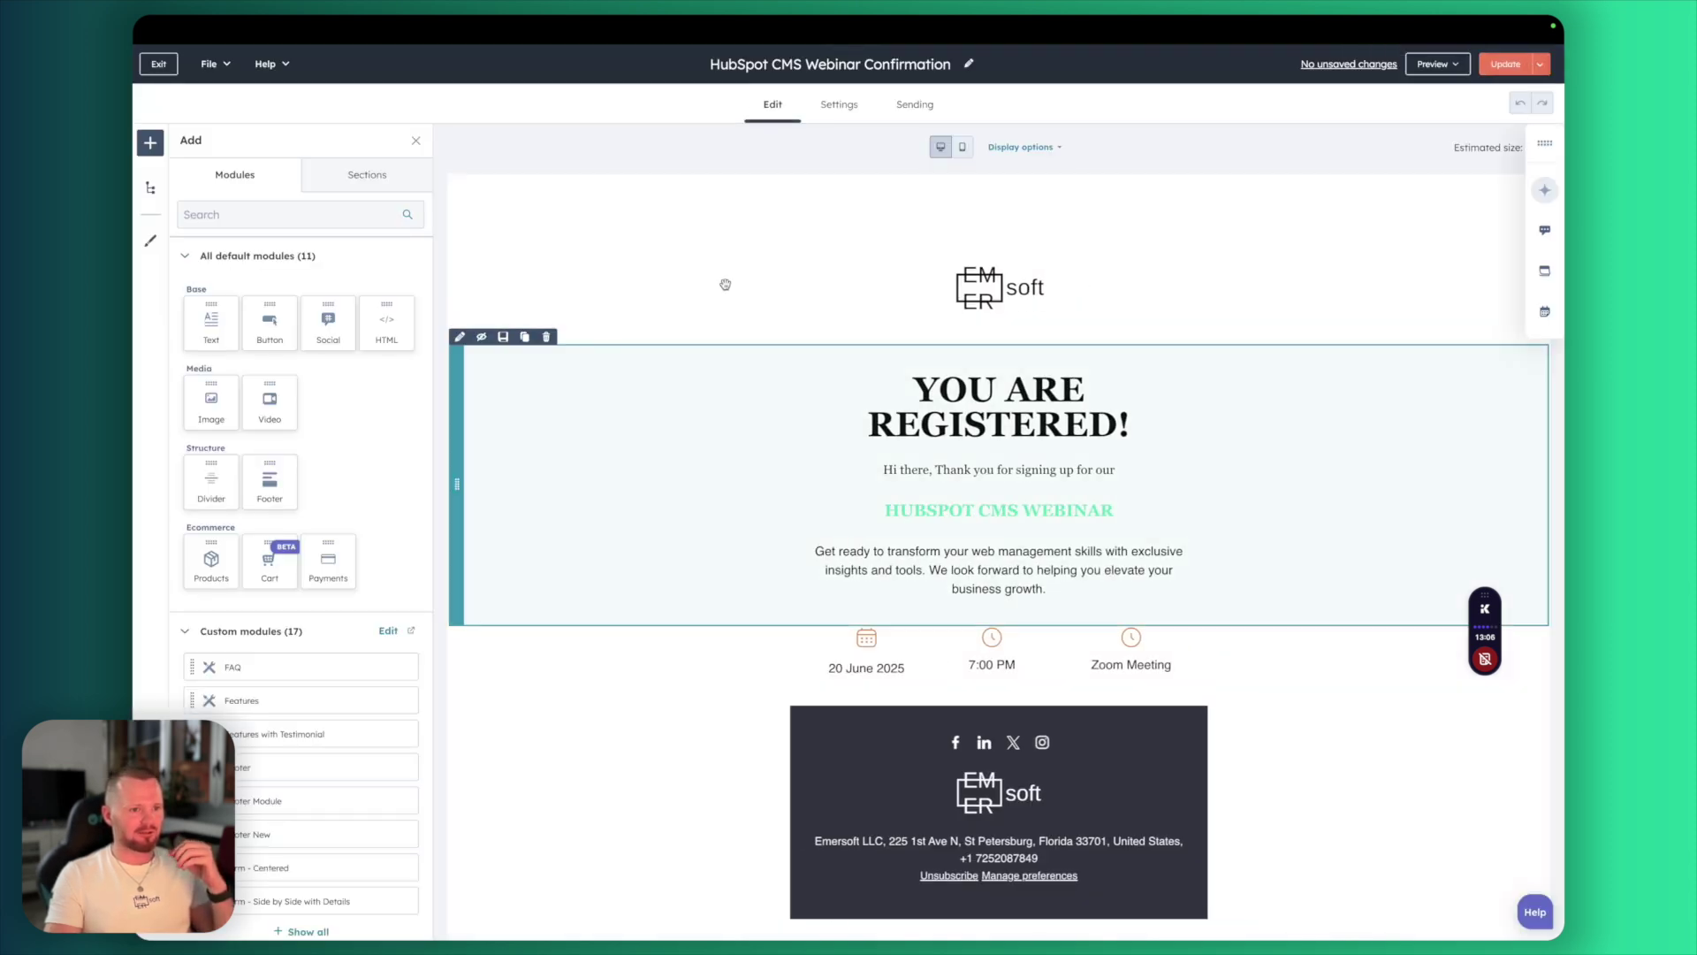
# In the email's Settings, set Add to marketing campaign to HubSpot CMS Webinar
pyautogui.click(841, 105)
pyautogui.scroll(-5, 840, 495)
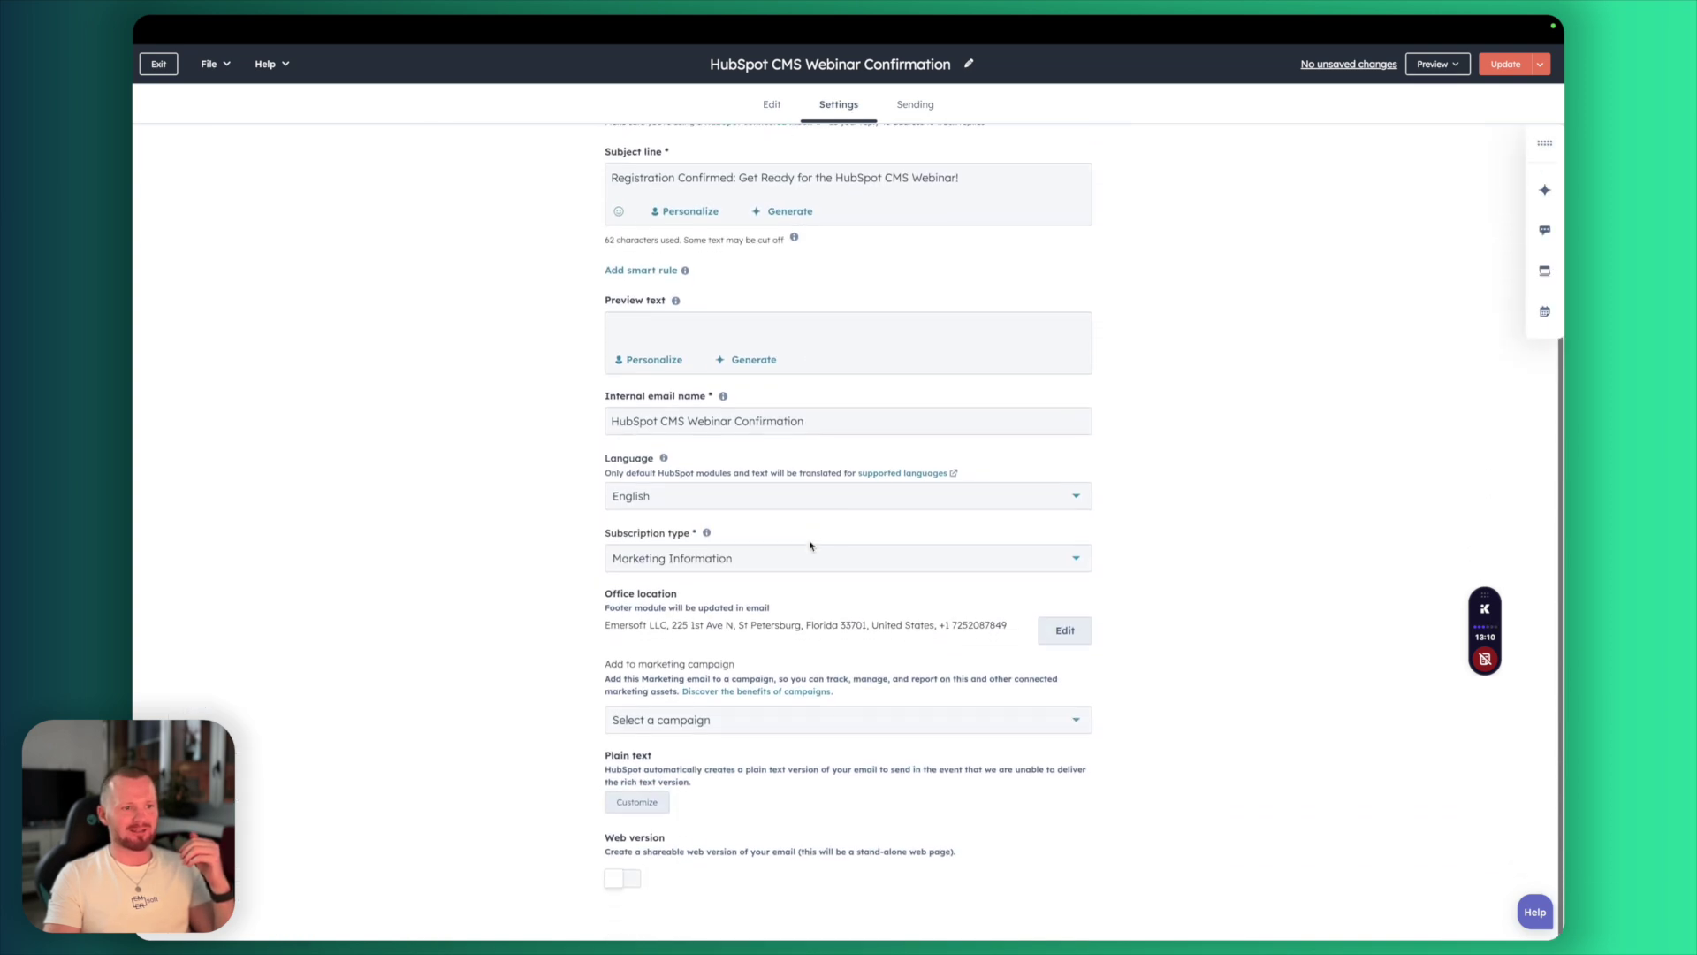
pyautogui.click(655, 730)
pyautogui.click(709, 560)
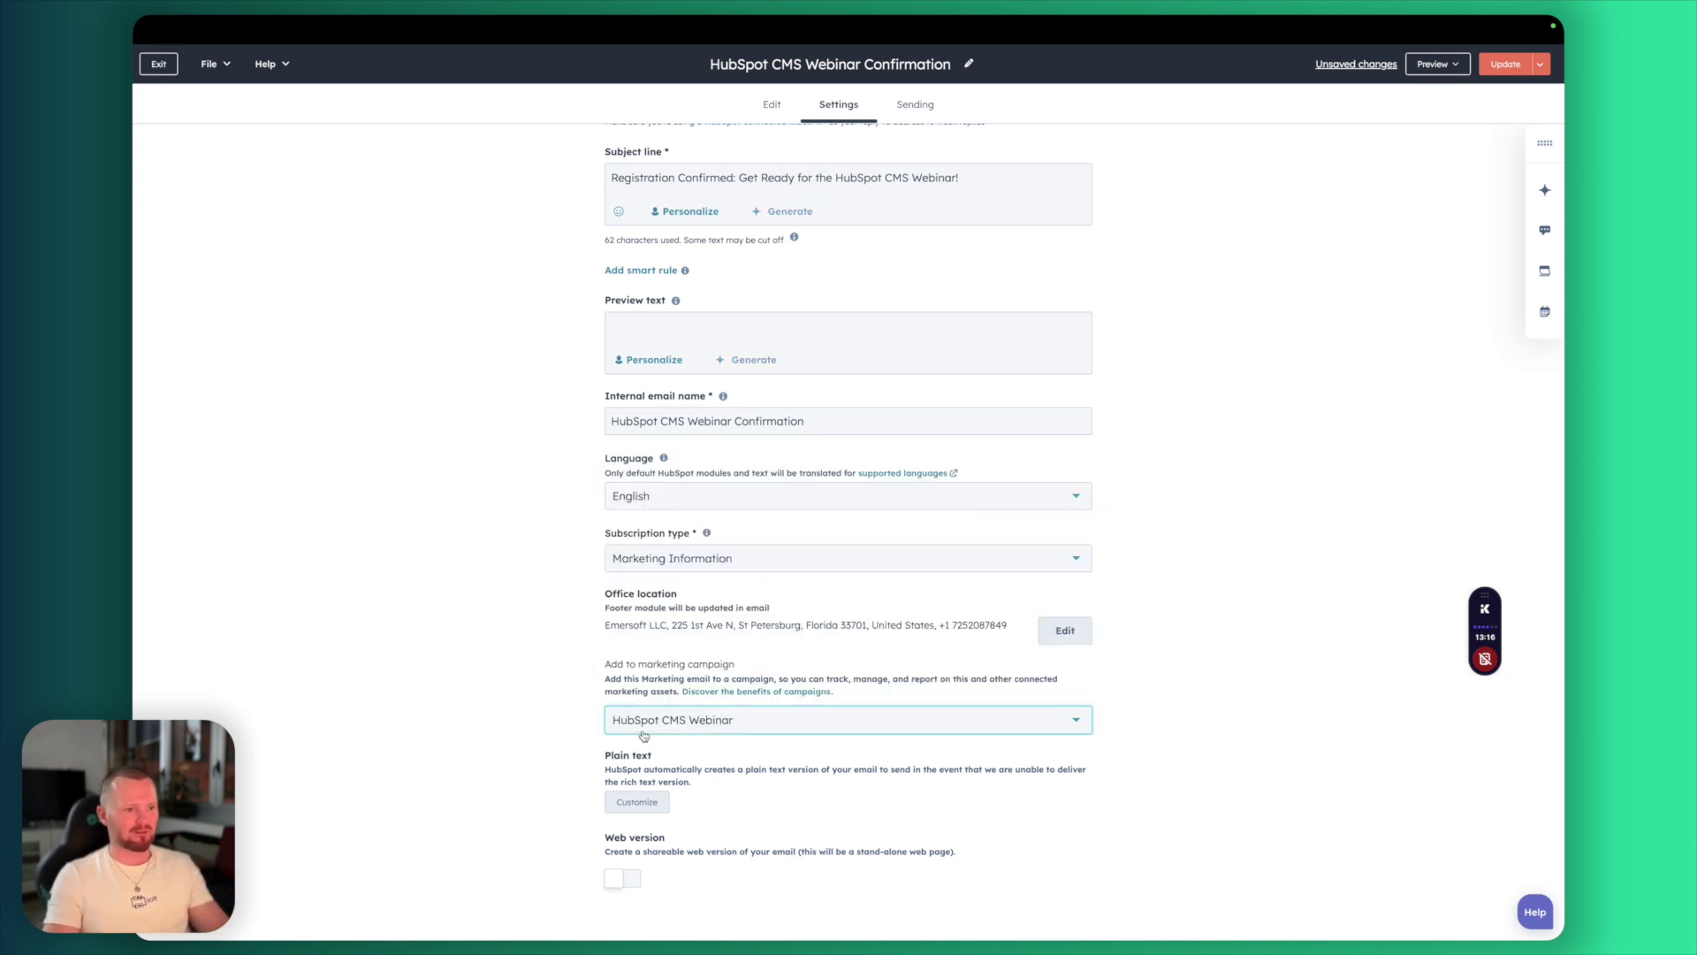
pyautogui.scroll(3, 999, 384)
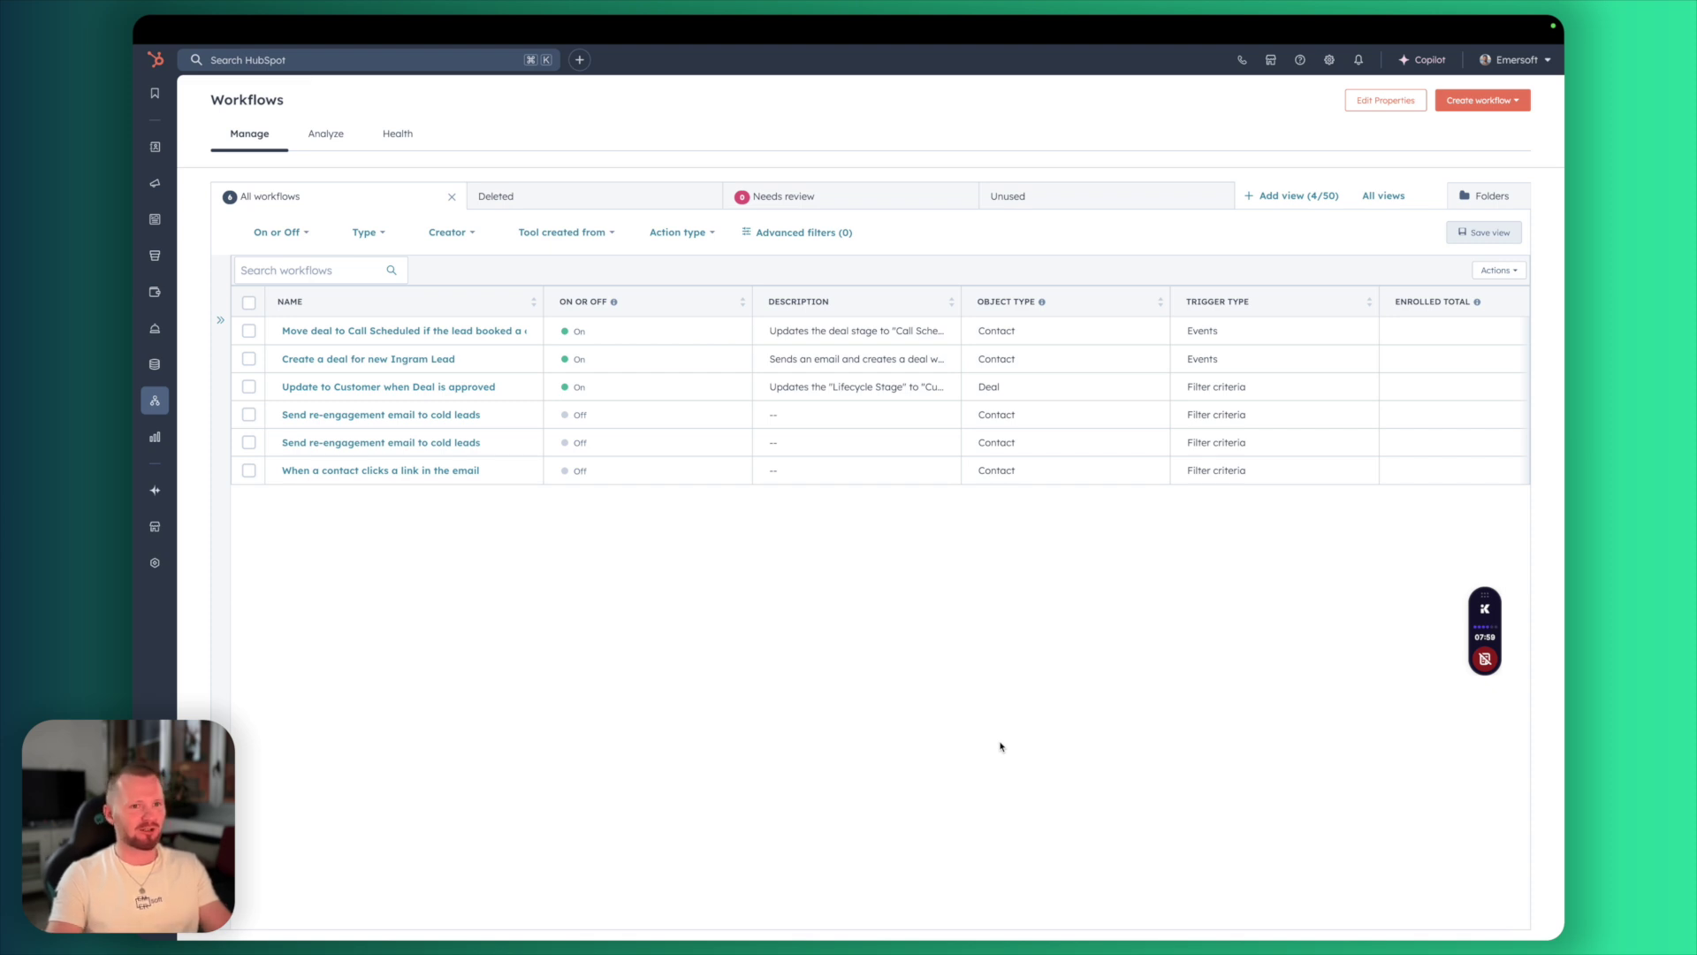
pyautogui.click(1483, 100)
# Create a from-scratch workflow triggered by Form submission where Form name is any of HubSpot CMS Webinar Form, and save
pyautogui.click(1482, 130)
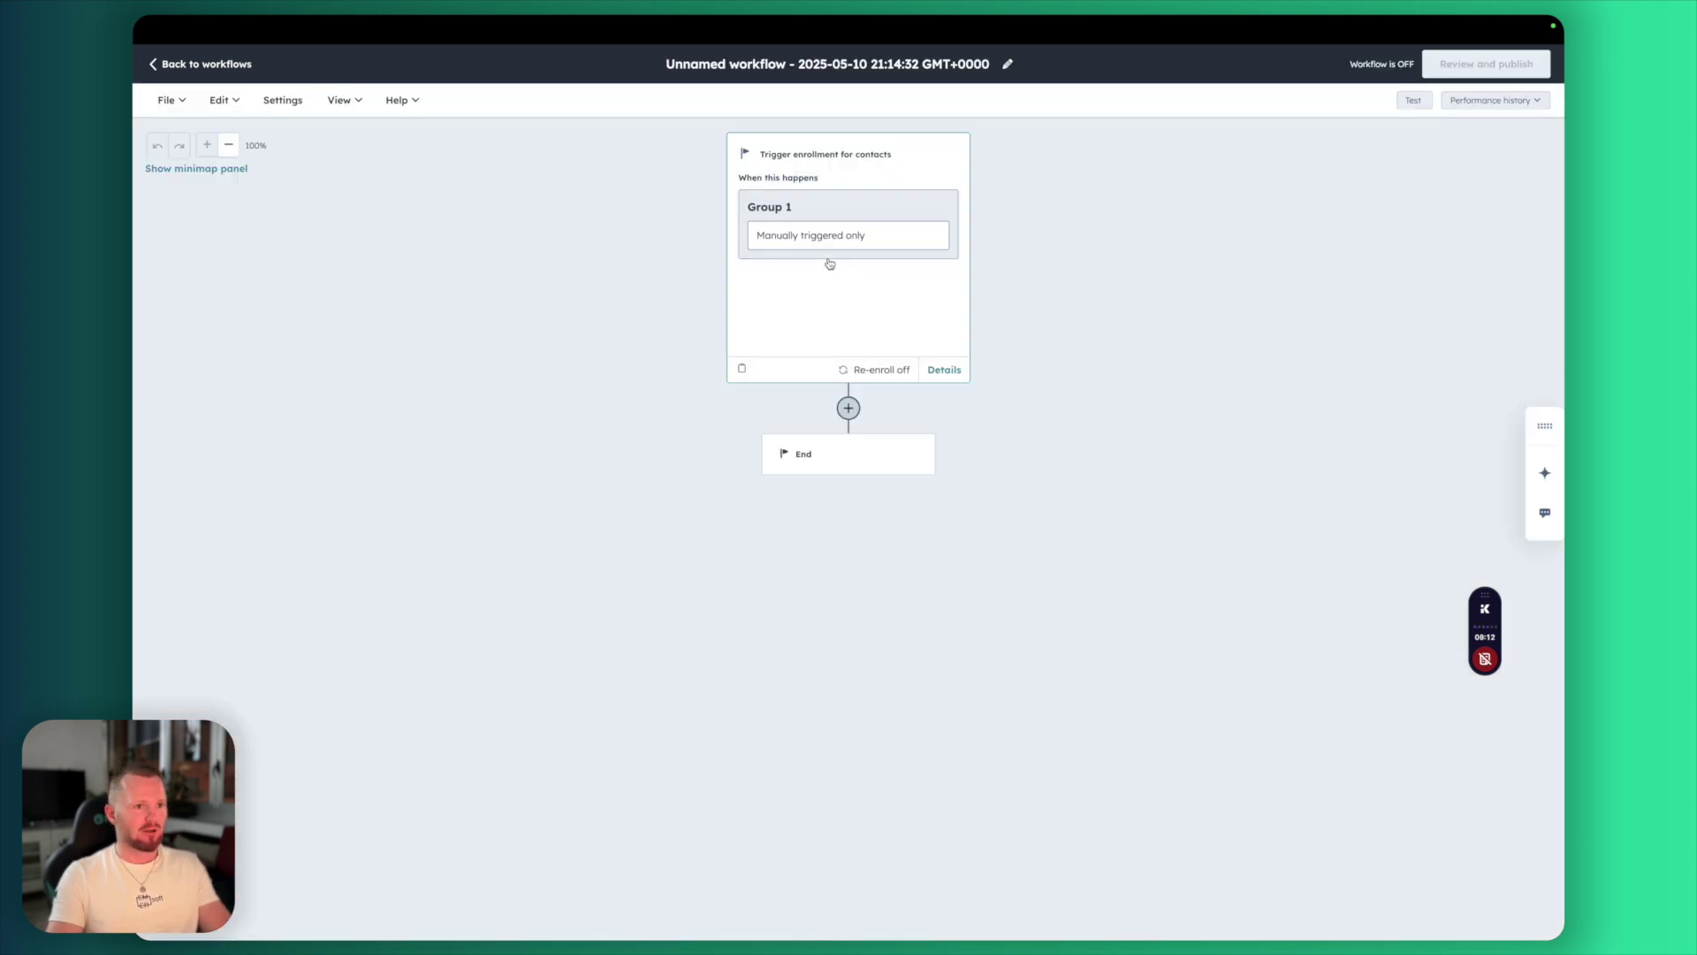
pyautogui.click(829, 263)
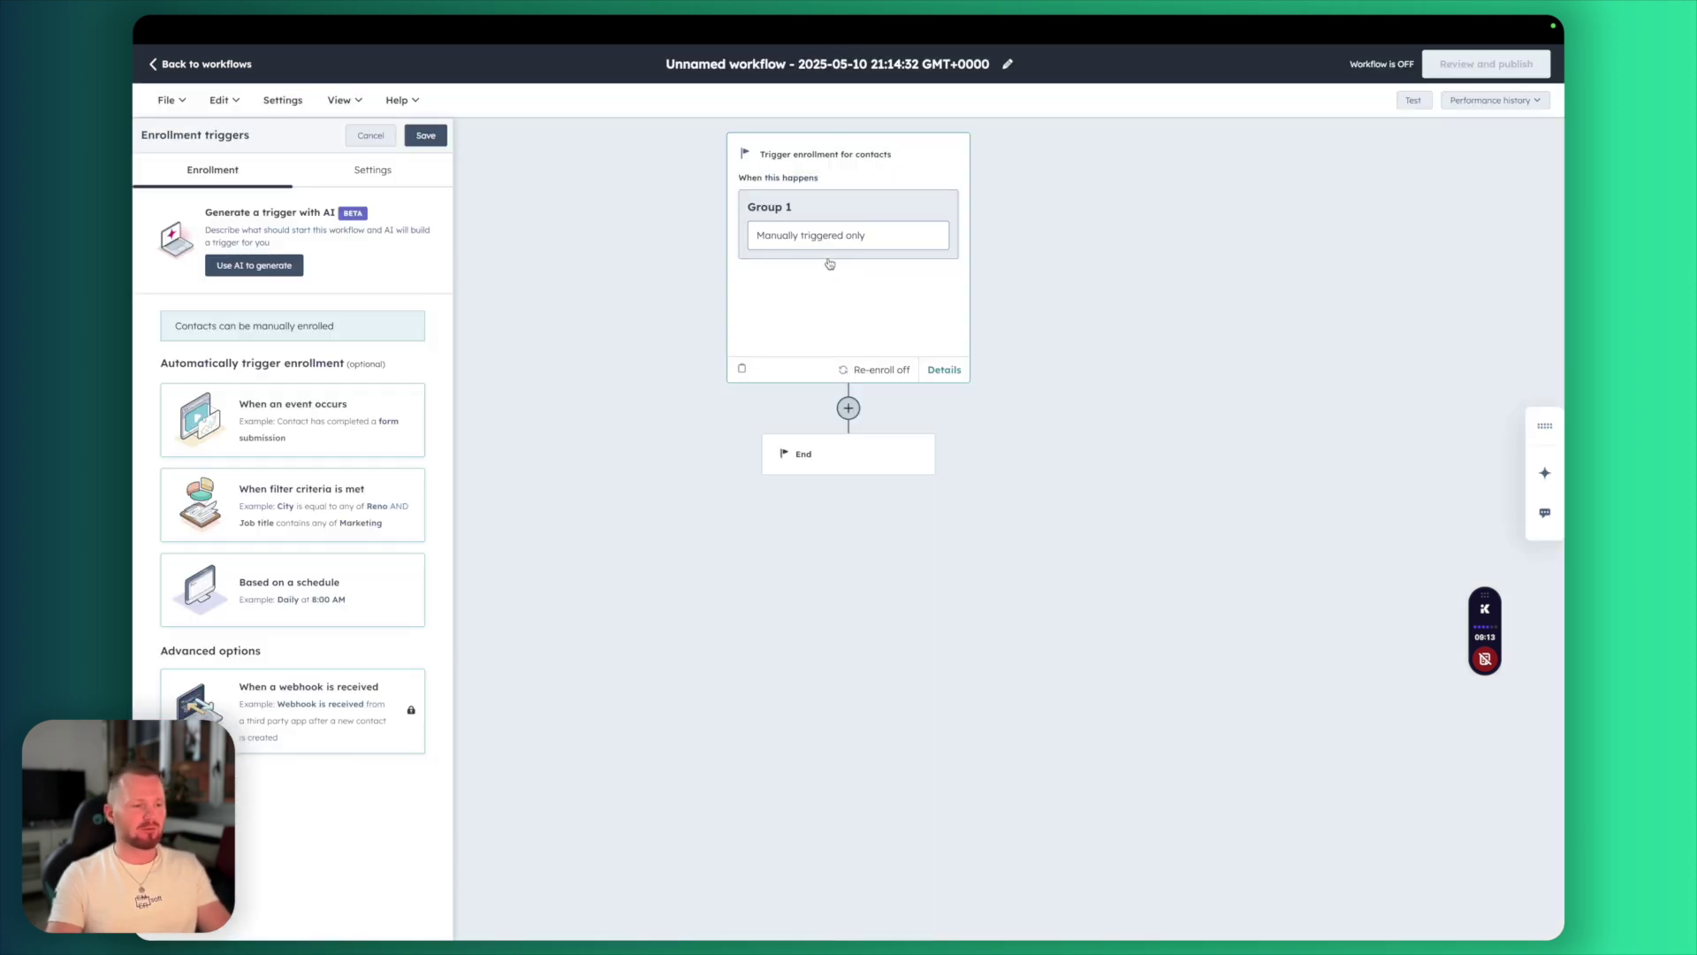
pyautogui.click(337, 428)
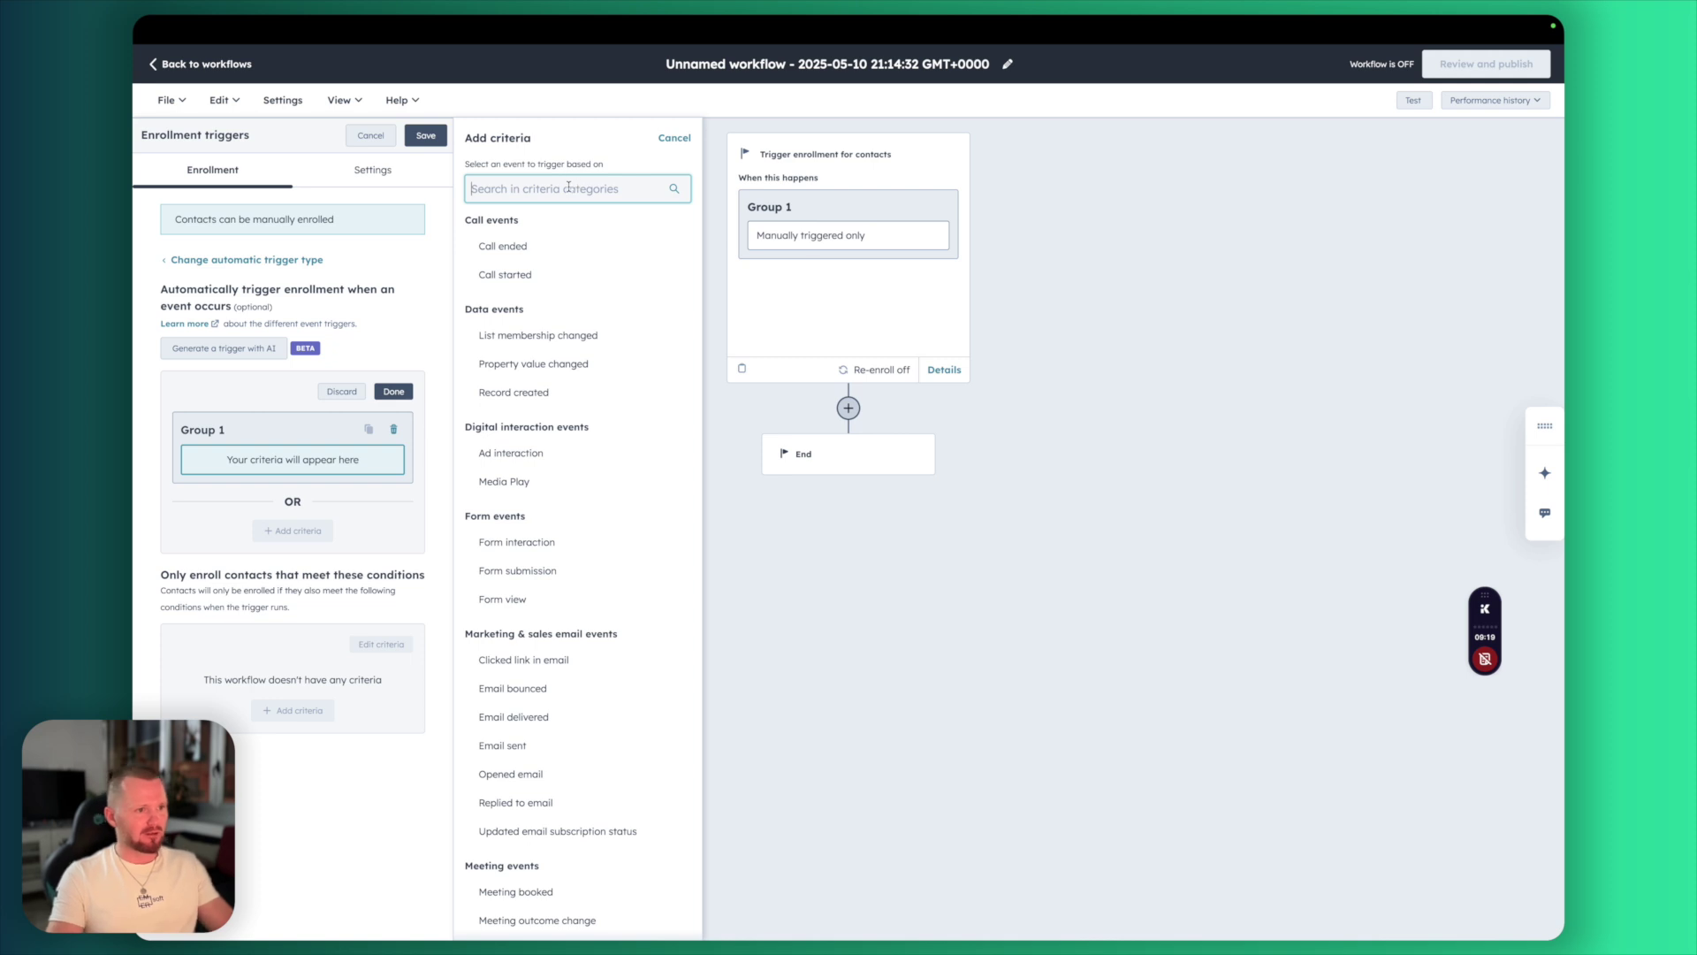
pyautogui.write('form')
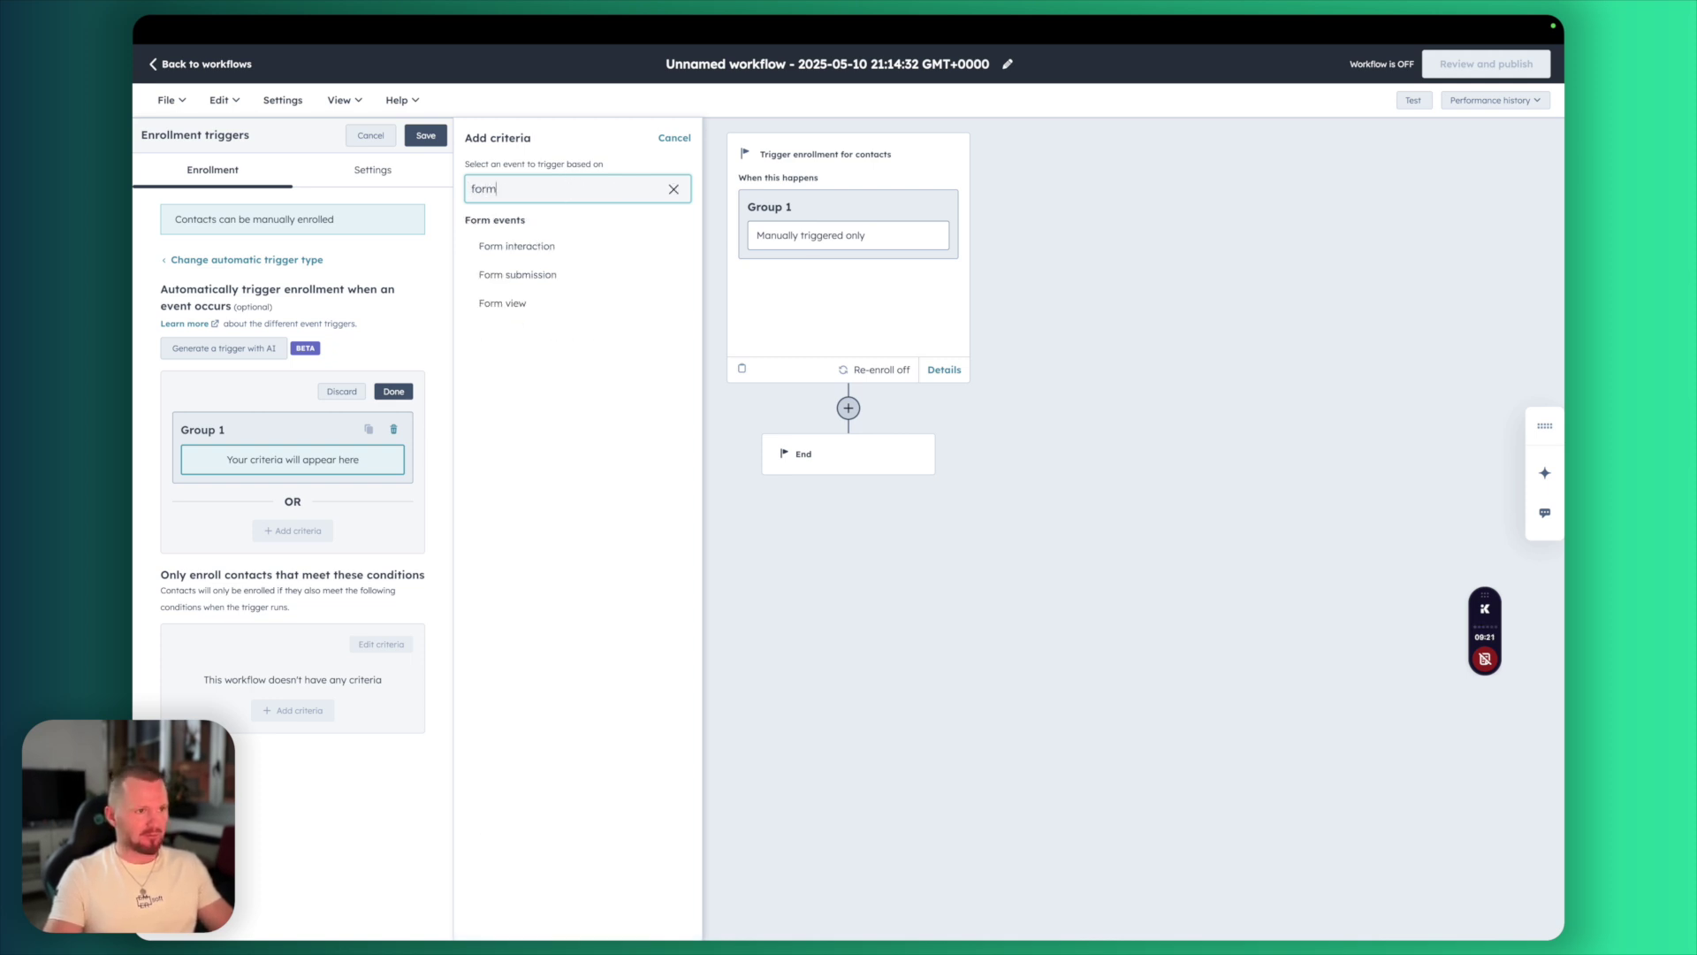
pyautogui.click(580, 277)
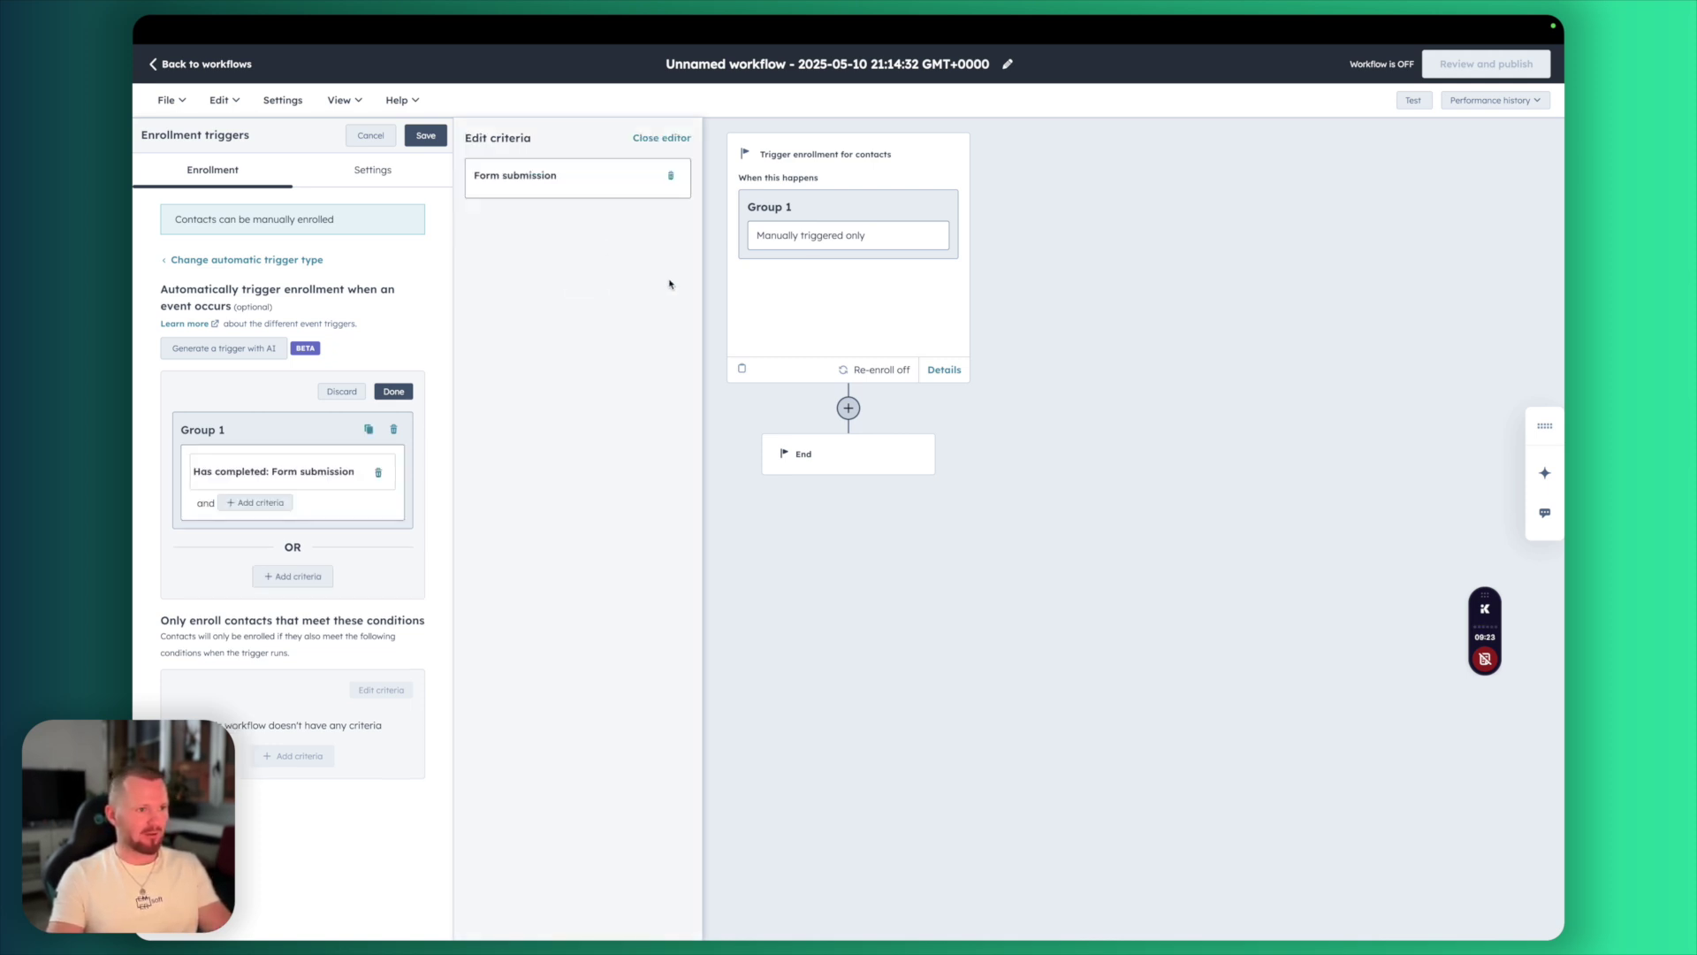
pyautogui.click(265, 503)
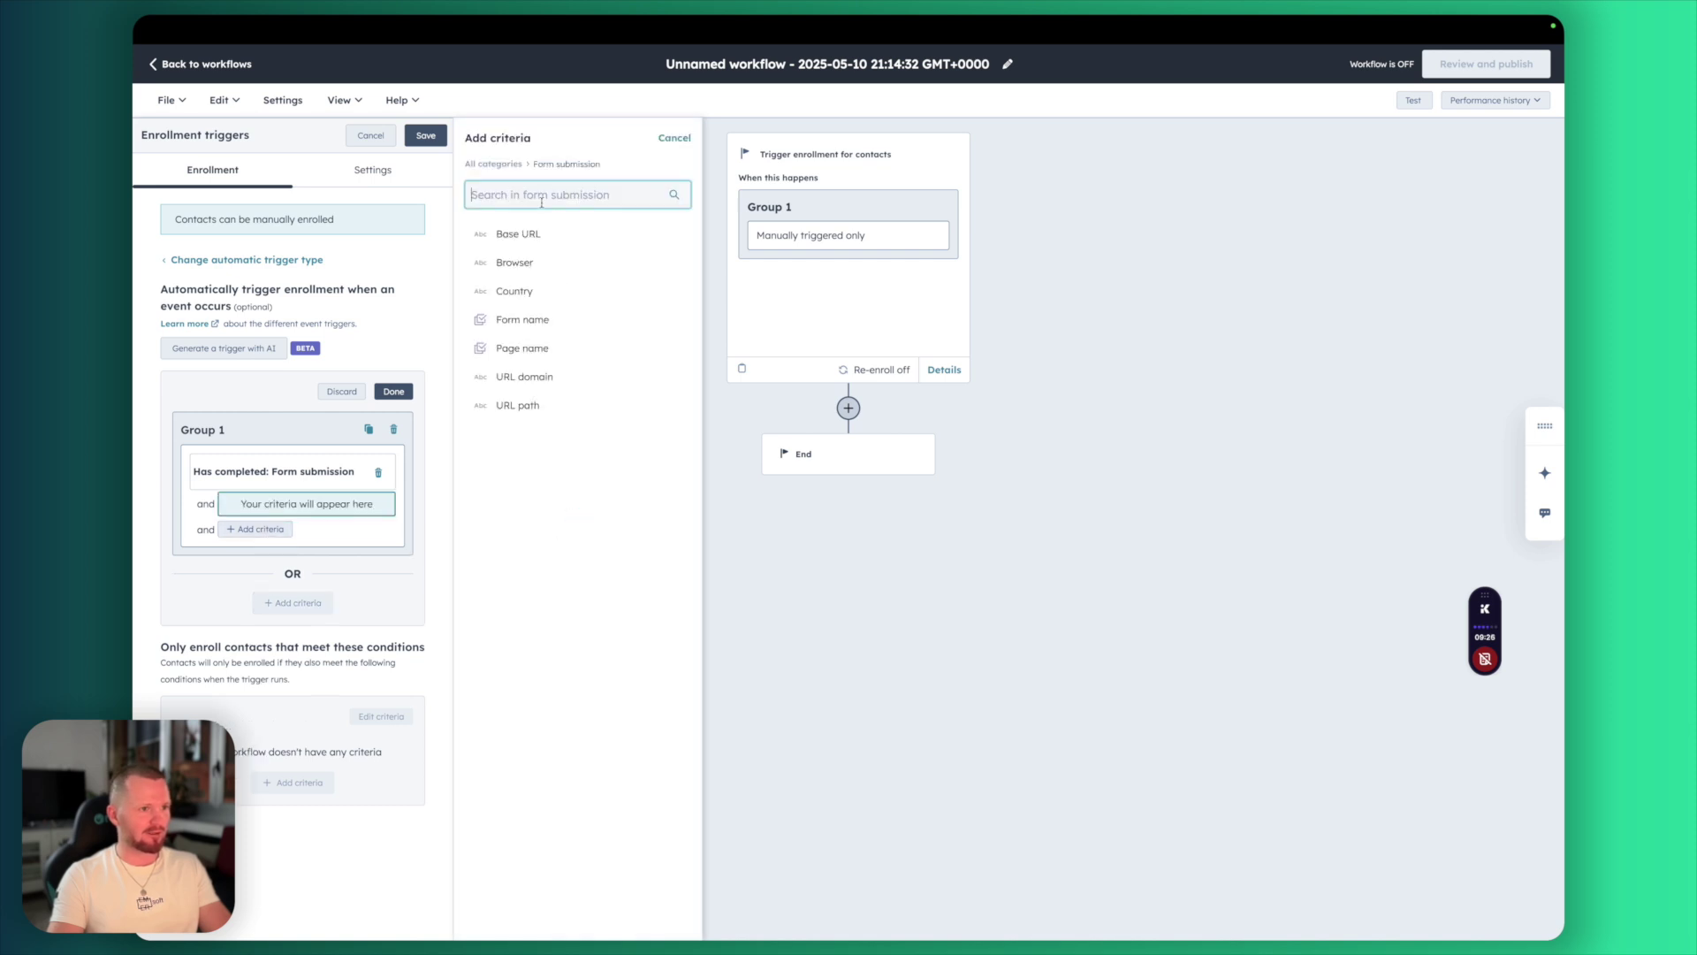
pyautogui.click(555, 330)
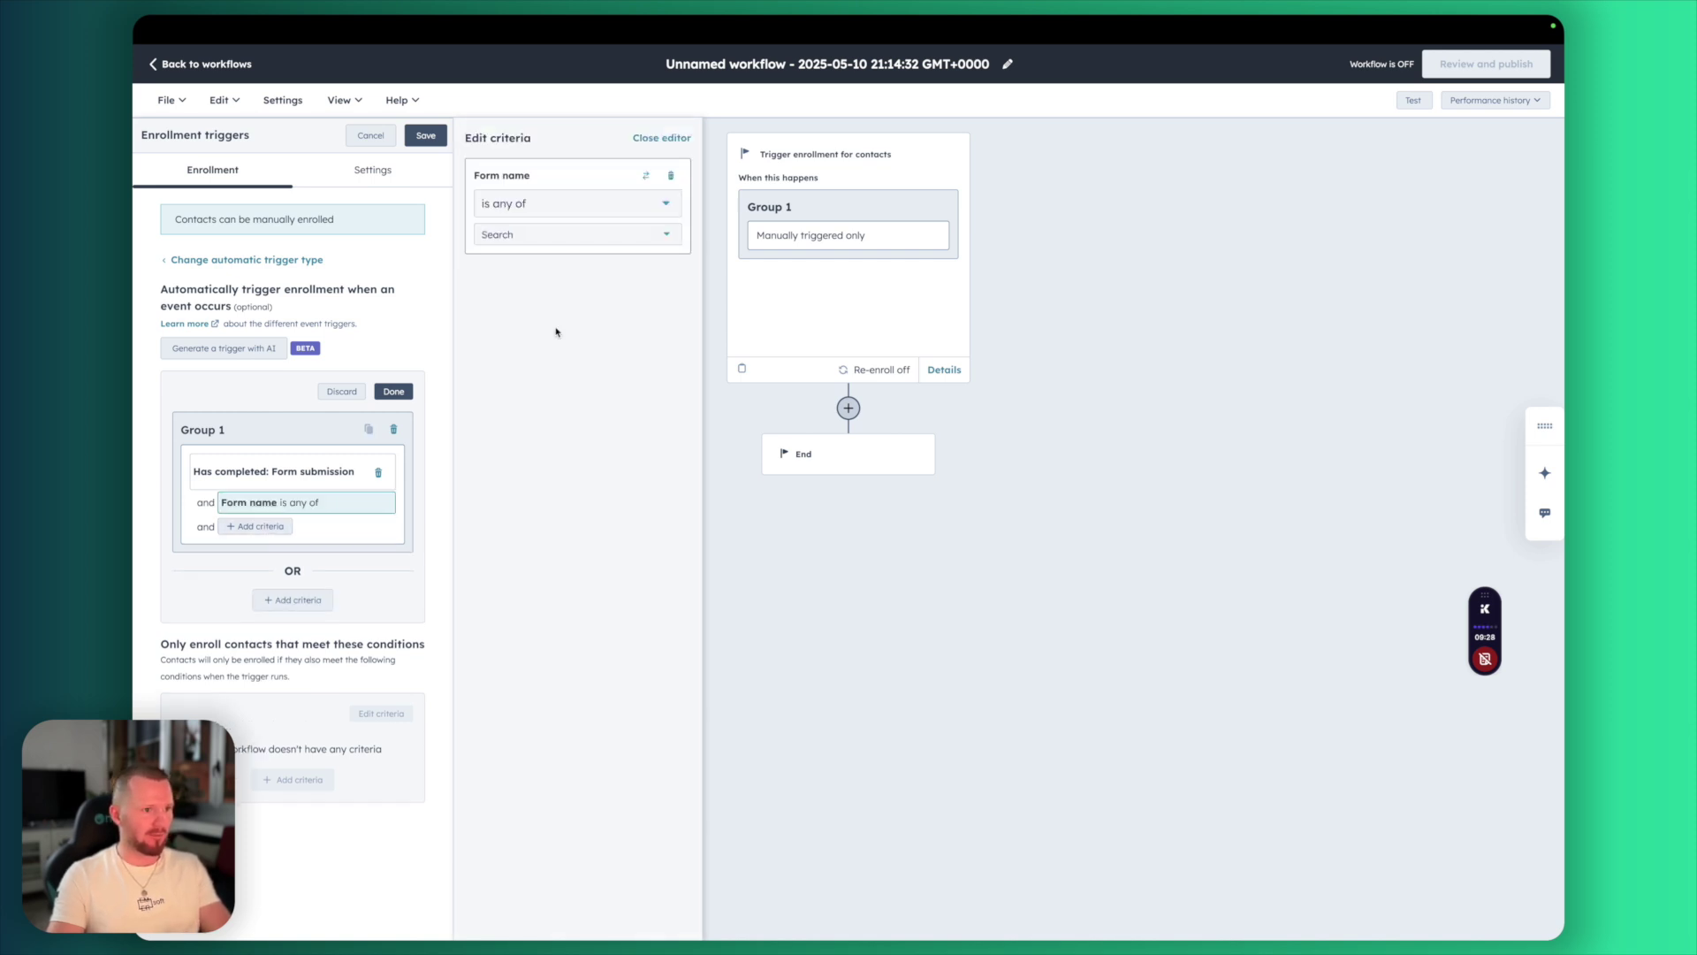
pyautogui.click(547, 236)
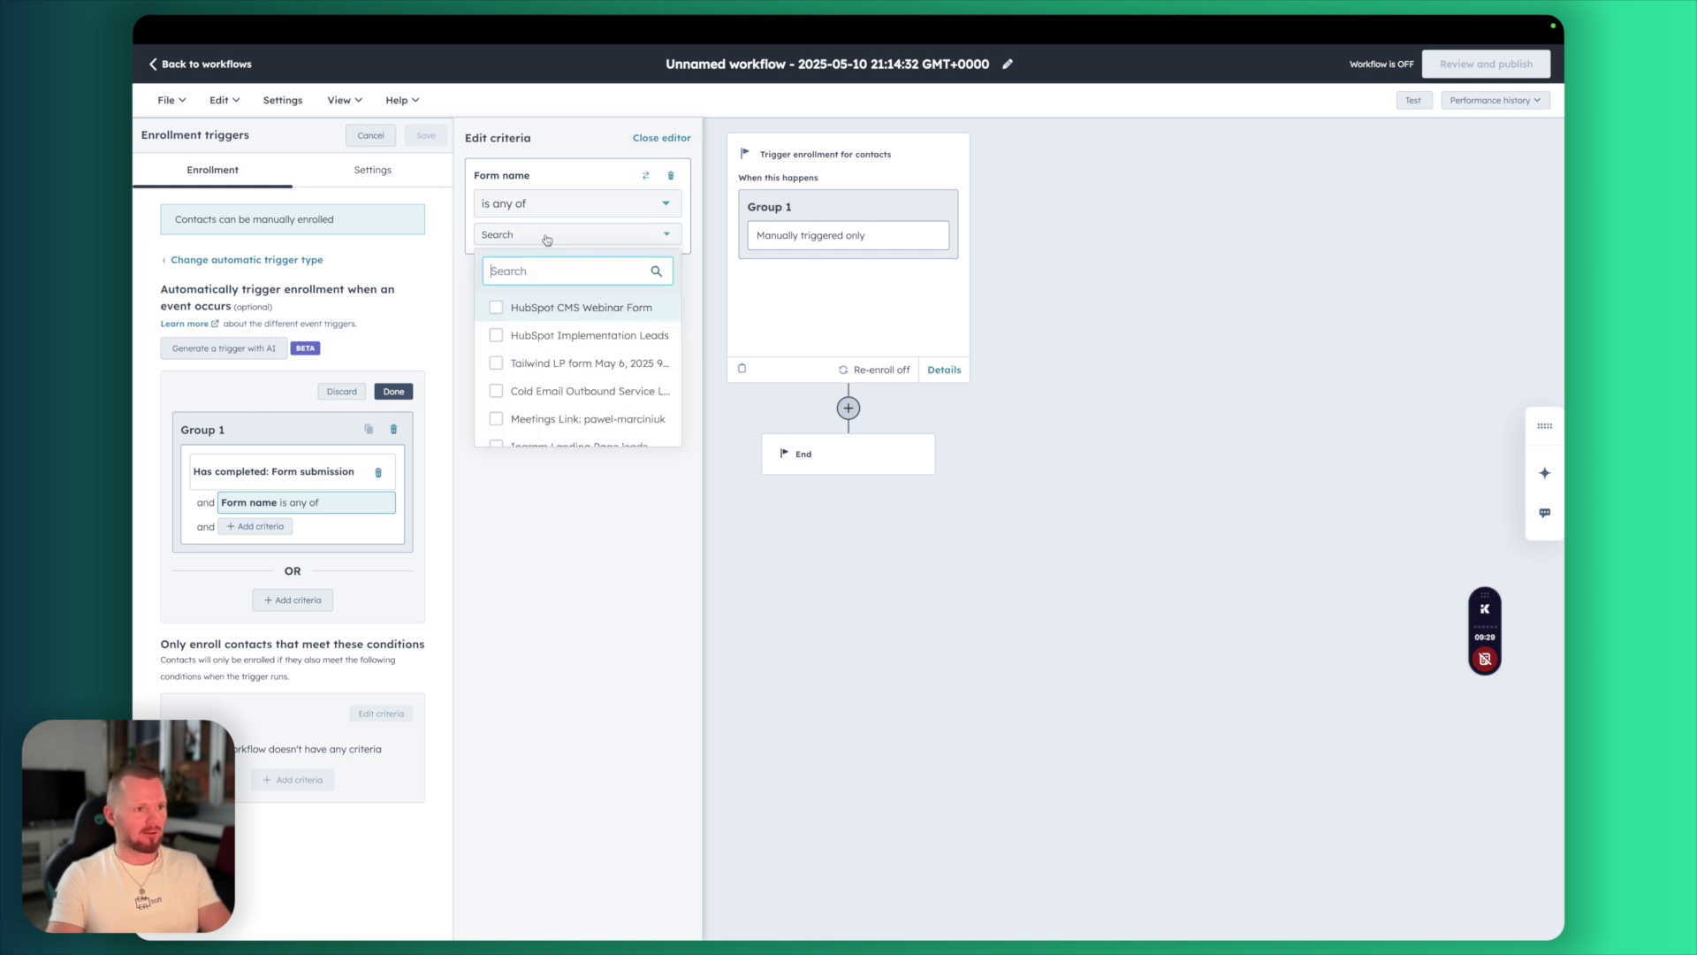
pyautogui.click(531, 312)
pyautogui.click(585, 554)
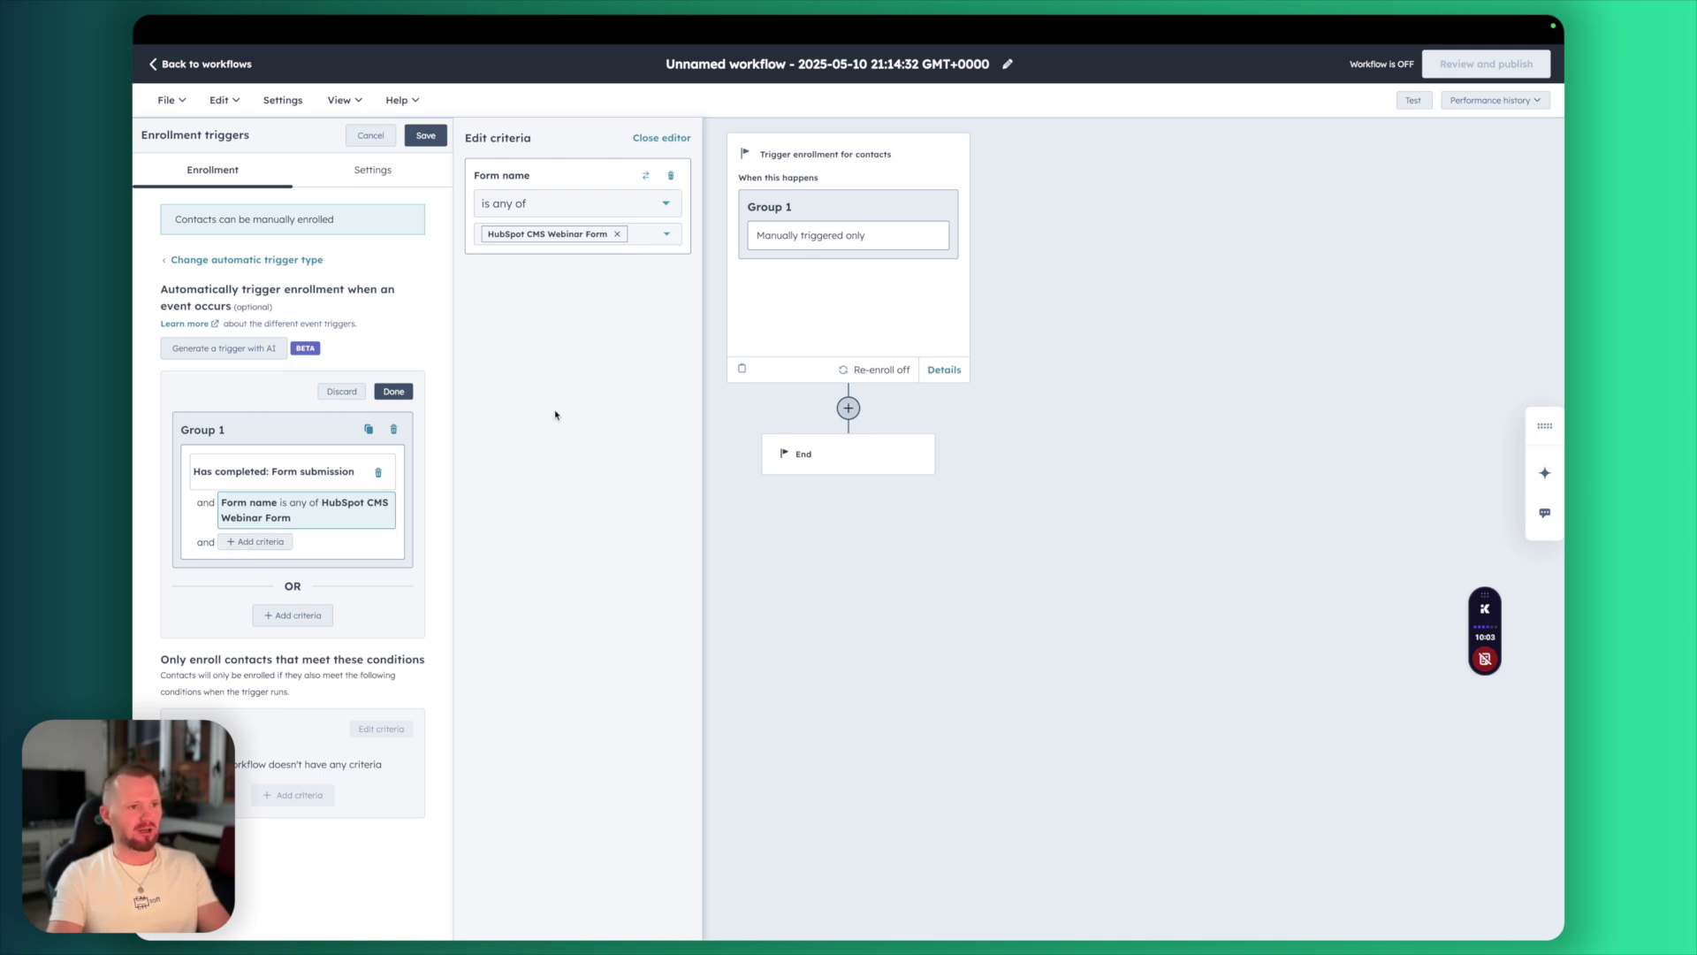
pyautogui.click(426, 136)
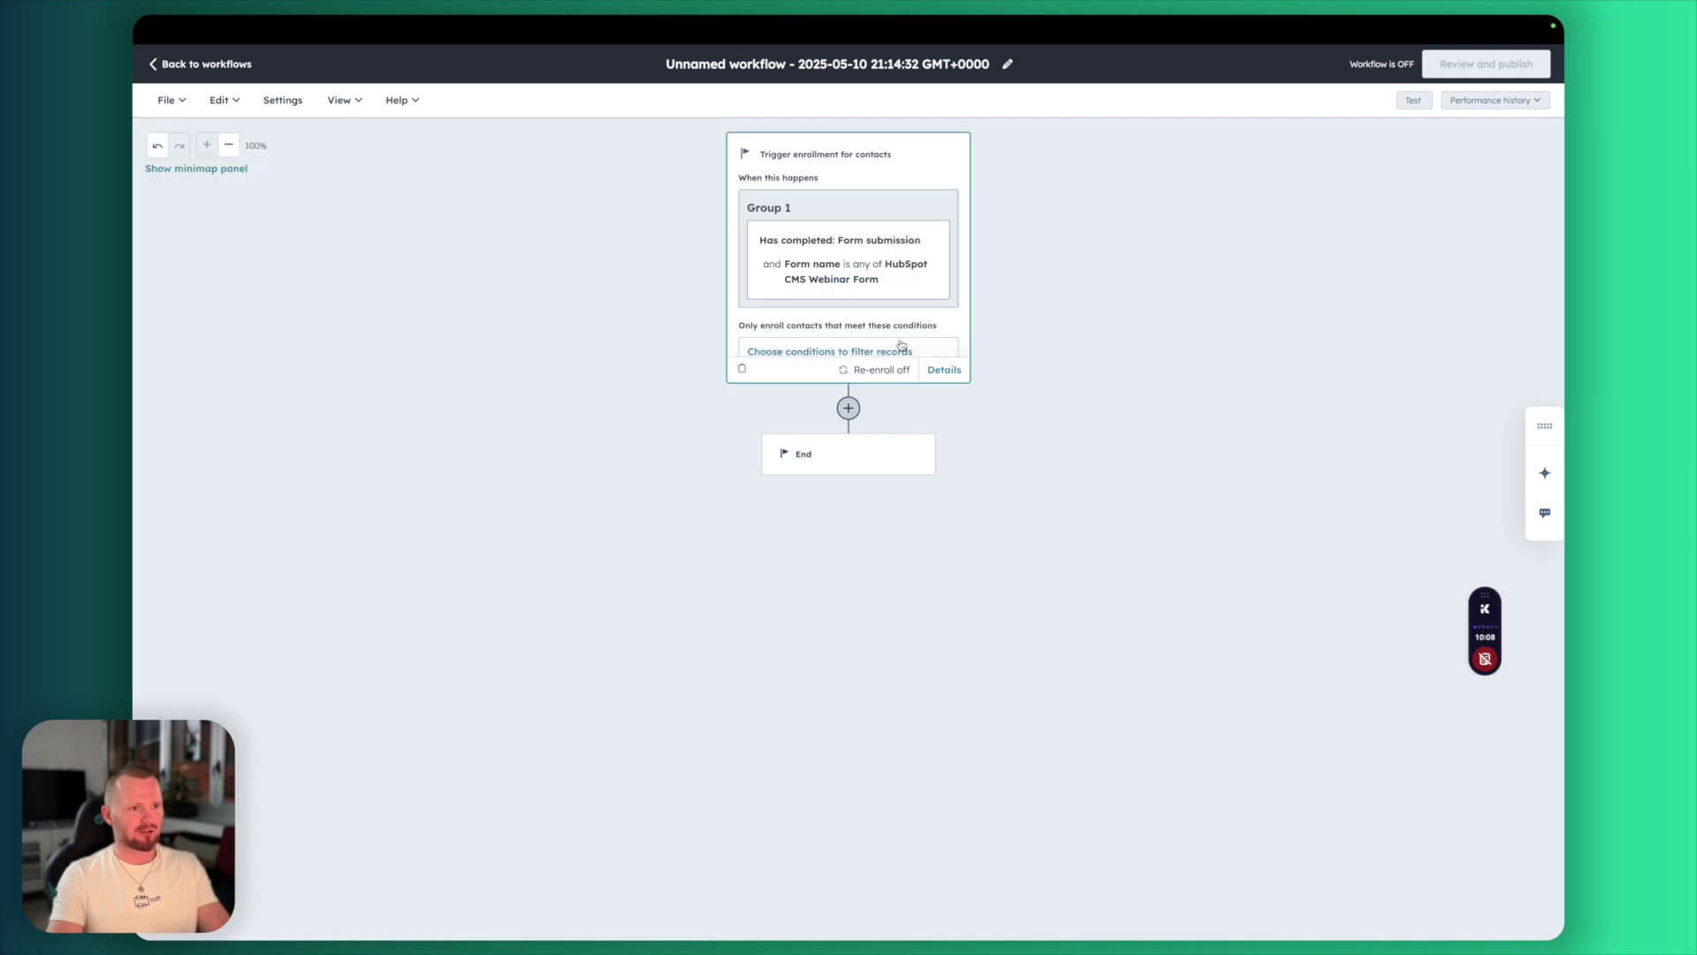
# Add an Add Contact to Zoom Webinar action, then switch to the Zoom 'Webinar Information' tab
pyautogui.click(849, 408)
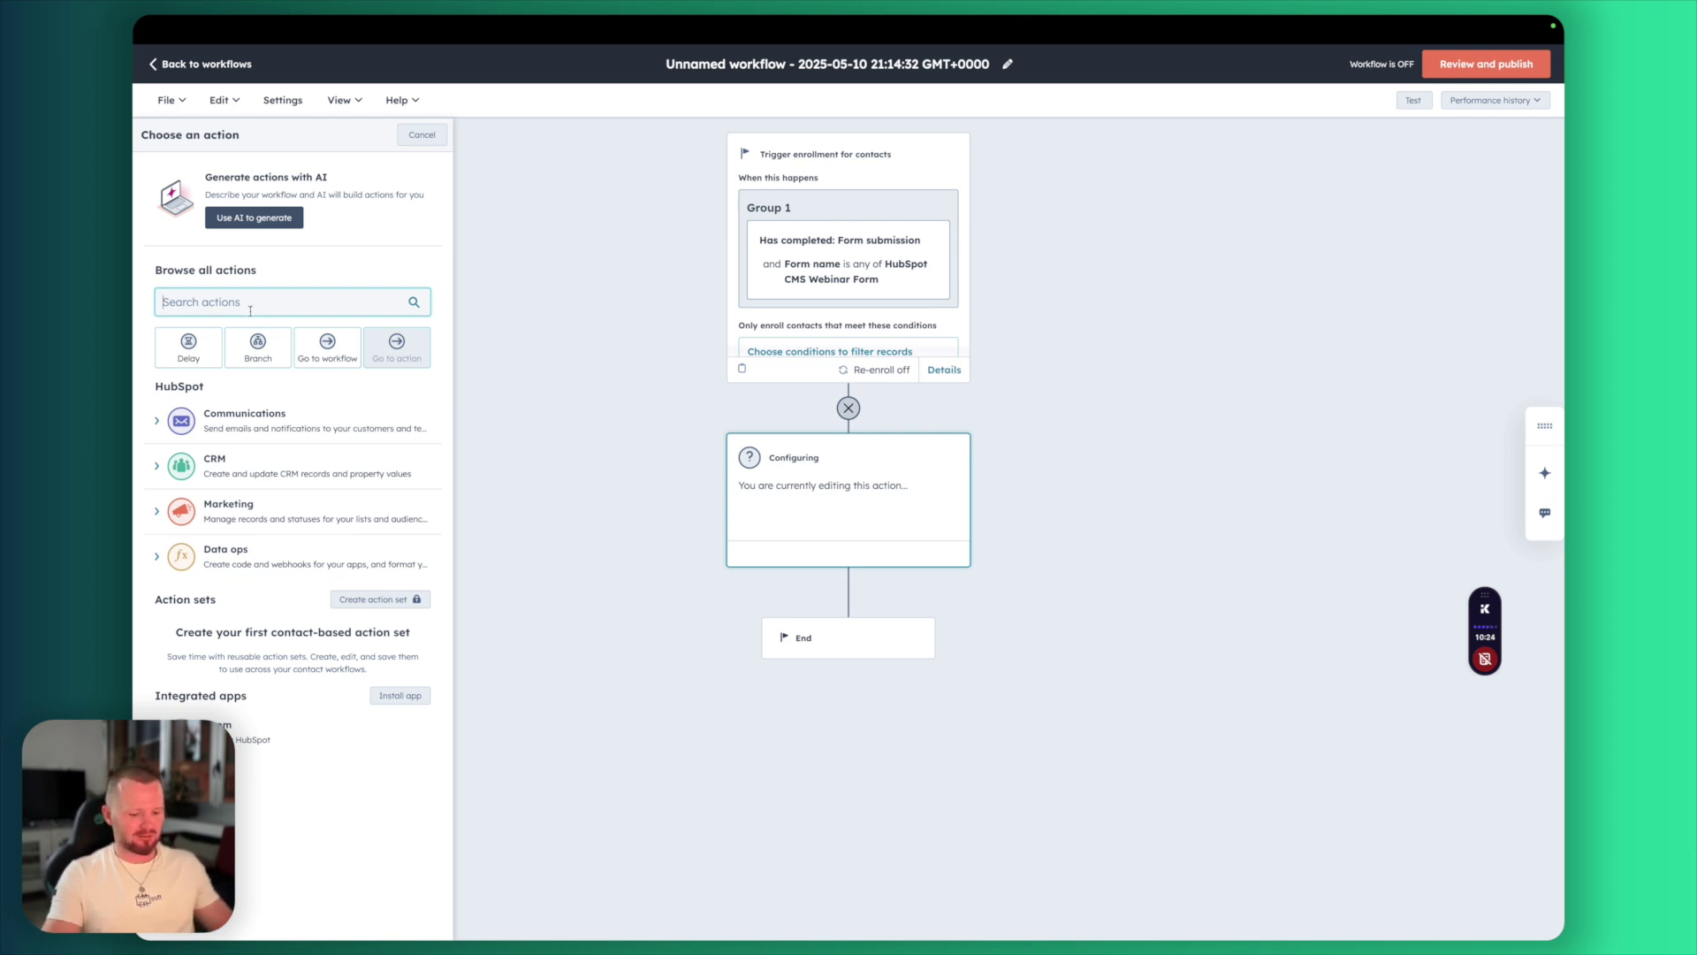
pyautogui.write('zoom')
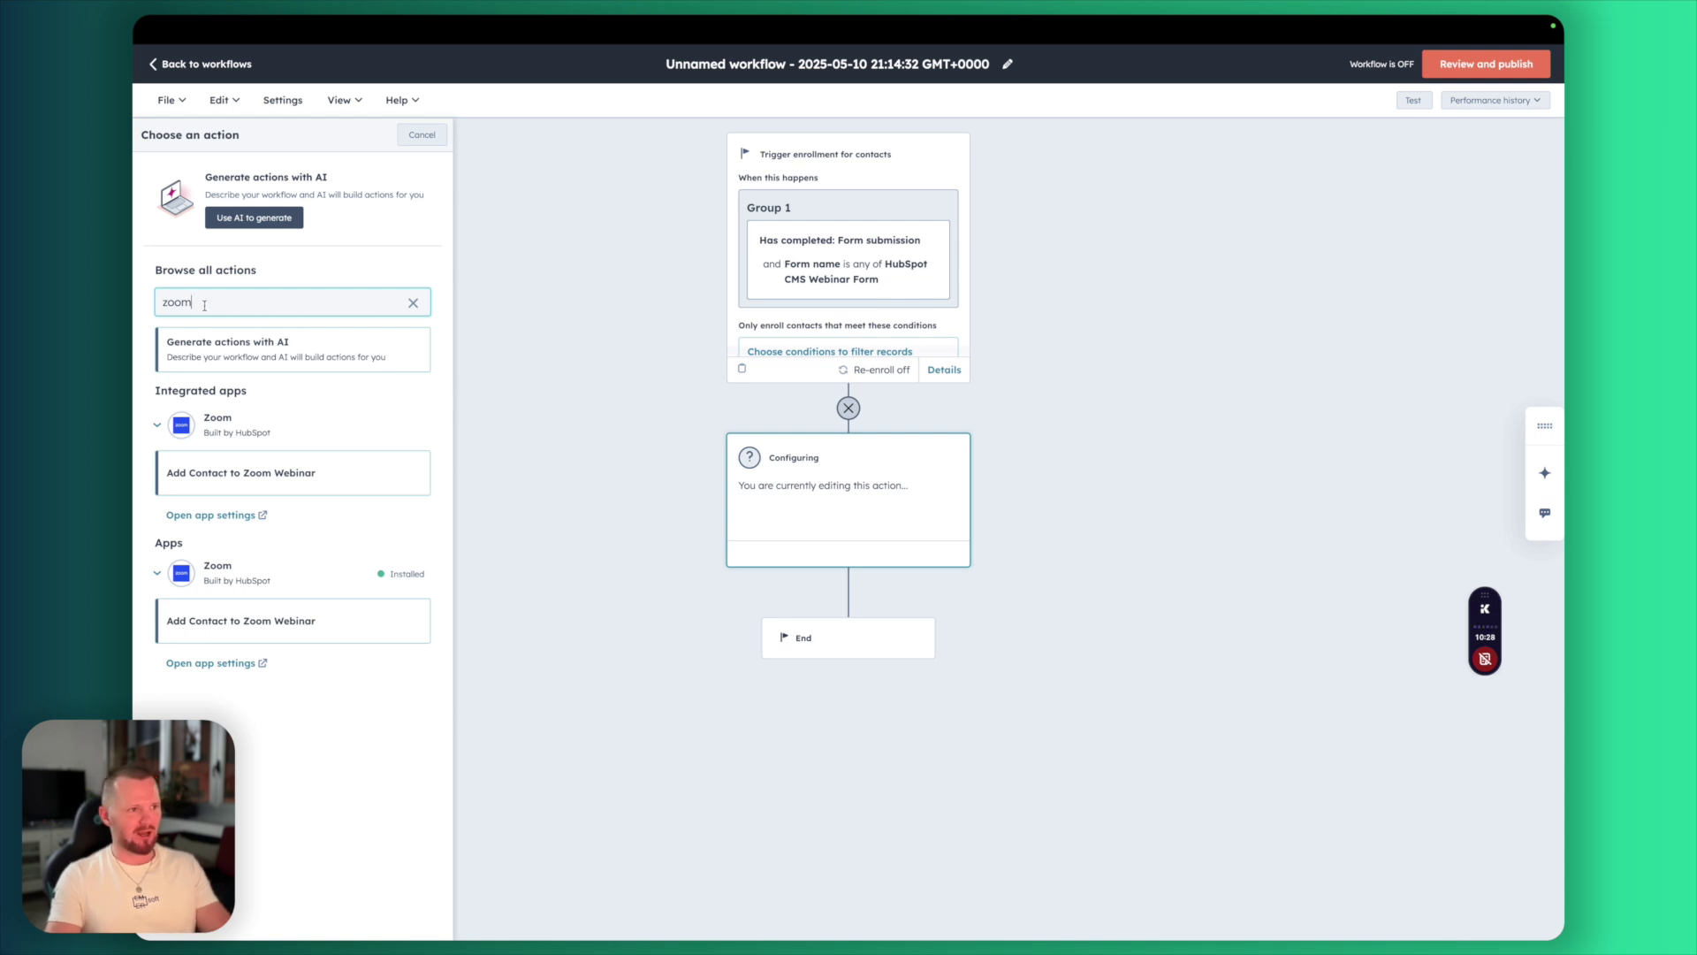
pyautogui.click(205, 482)
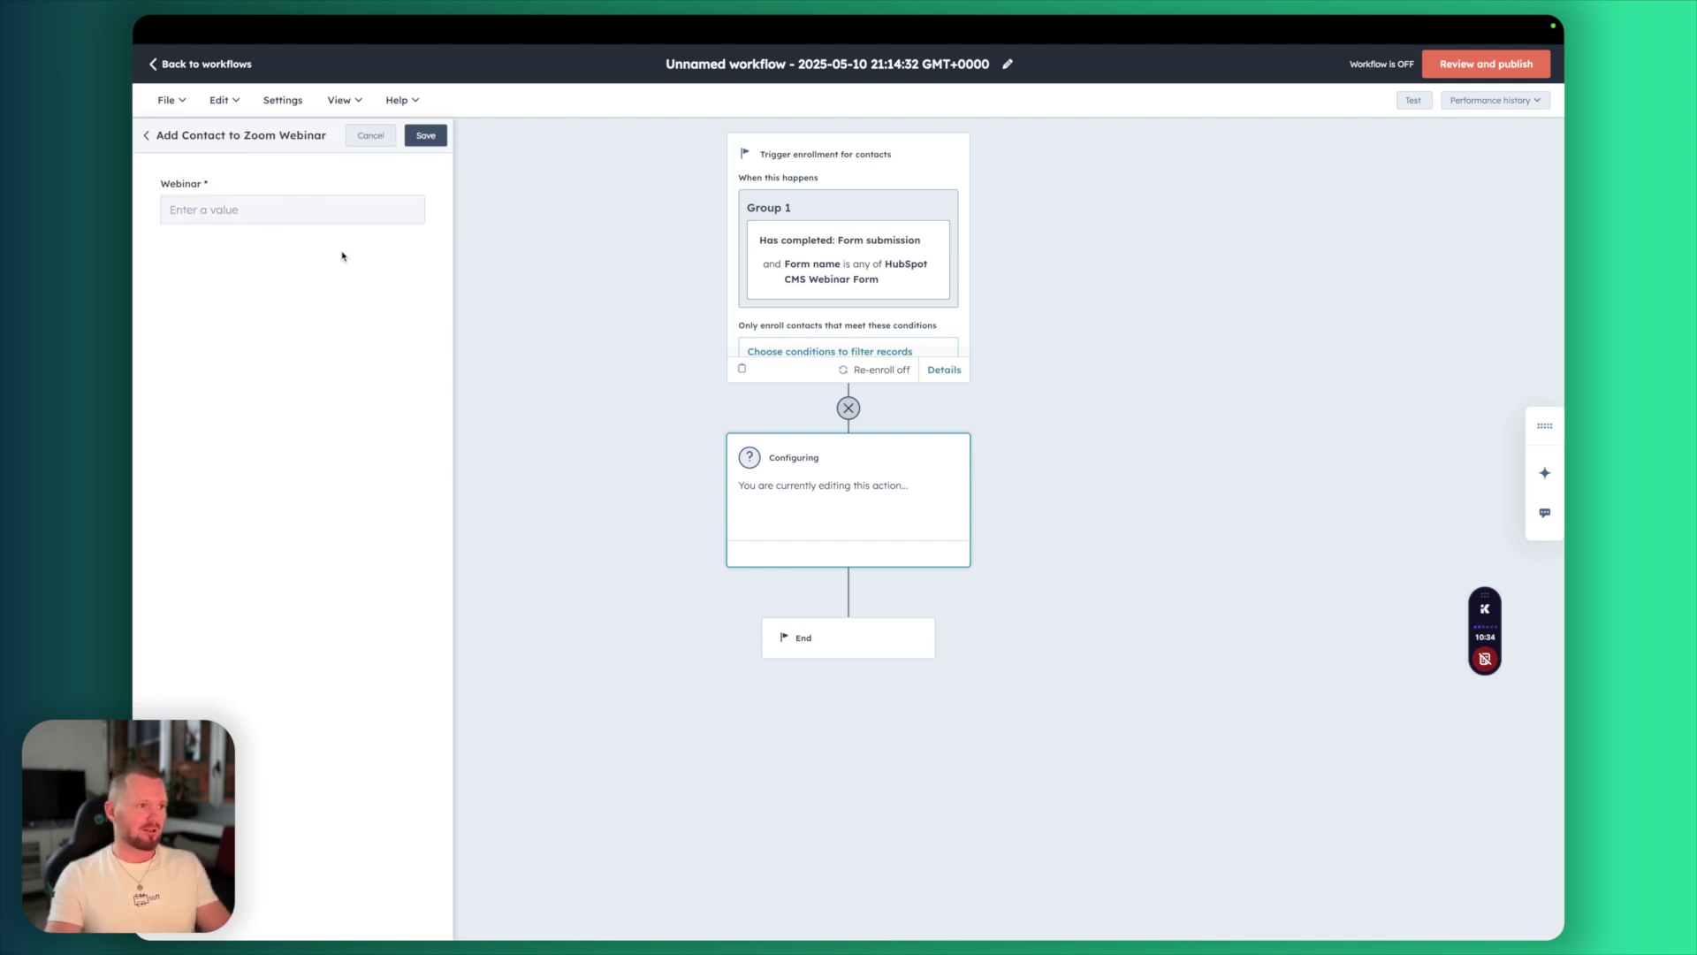
pyautogui.click(275, 213)
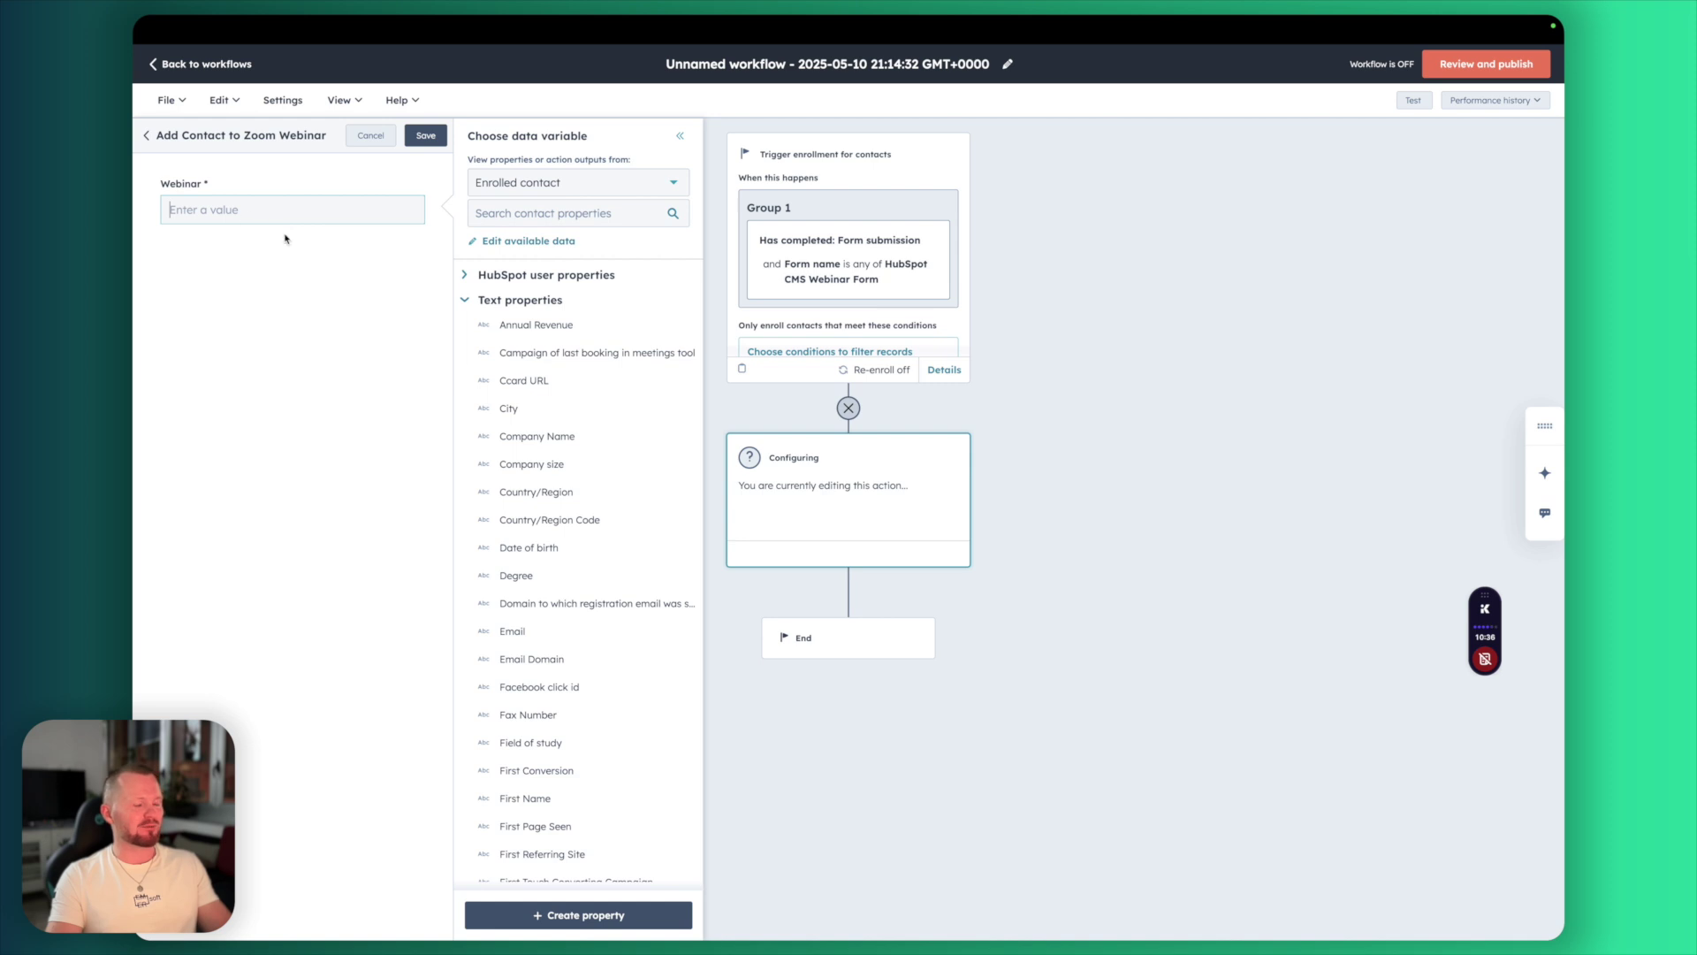
pyautogui.moveTo(134, 280)
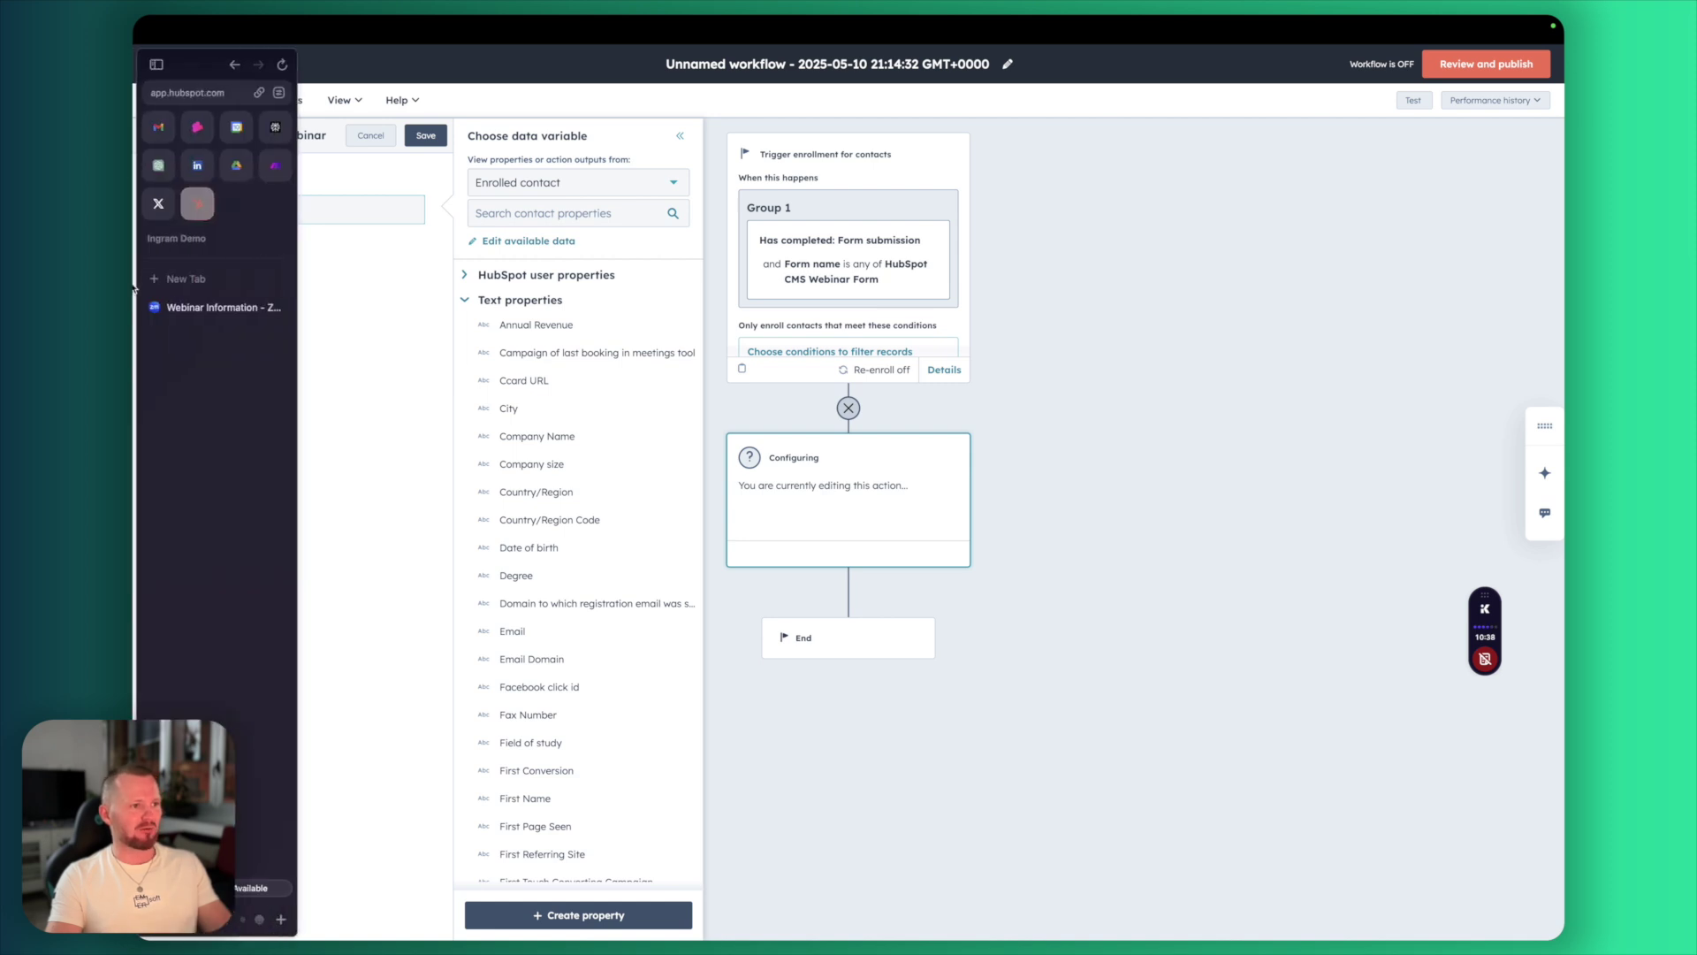
pyautogui.click(192, 309)
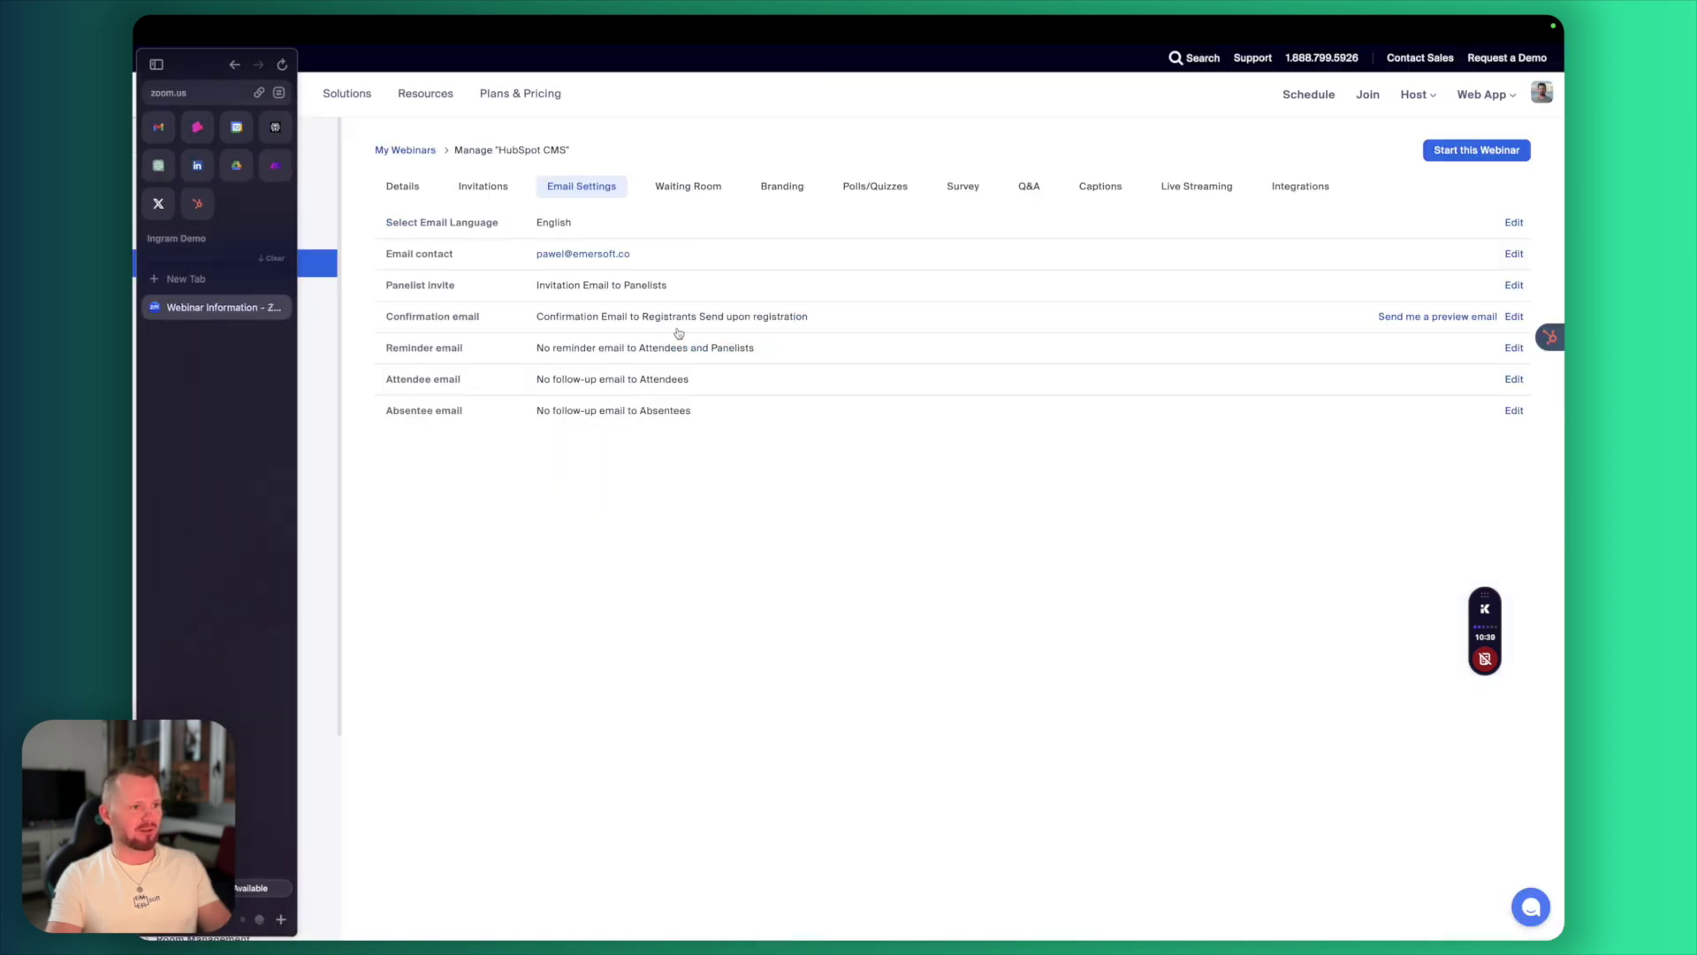
pyautogui.click(422, 189)
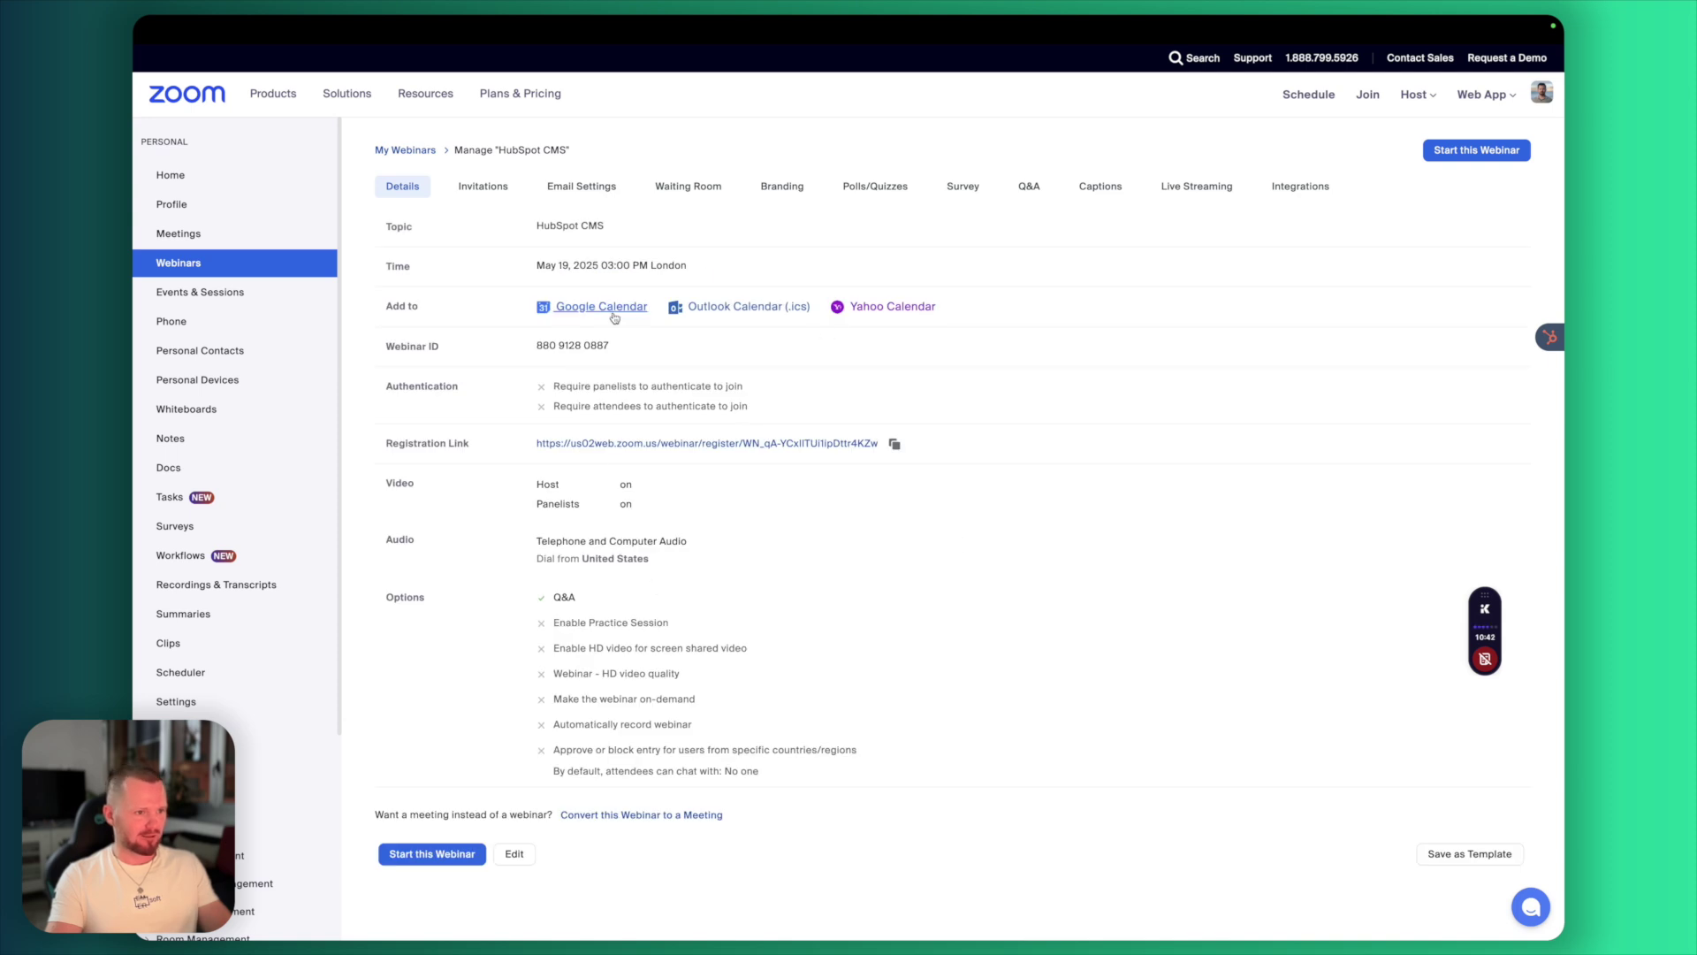
pyautogui.moveTo(614, 349); pyautogui.dragTo(542, 346)
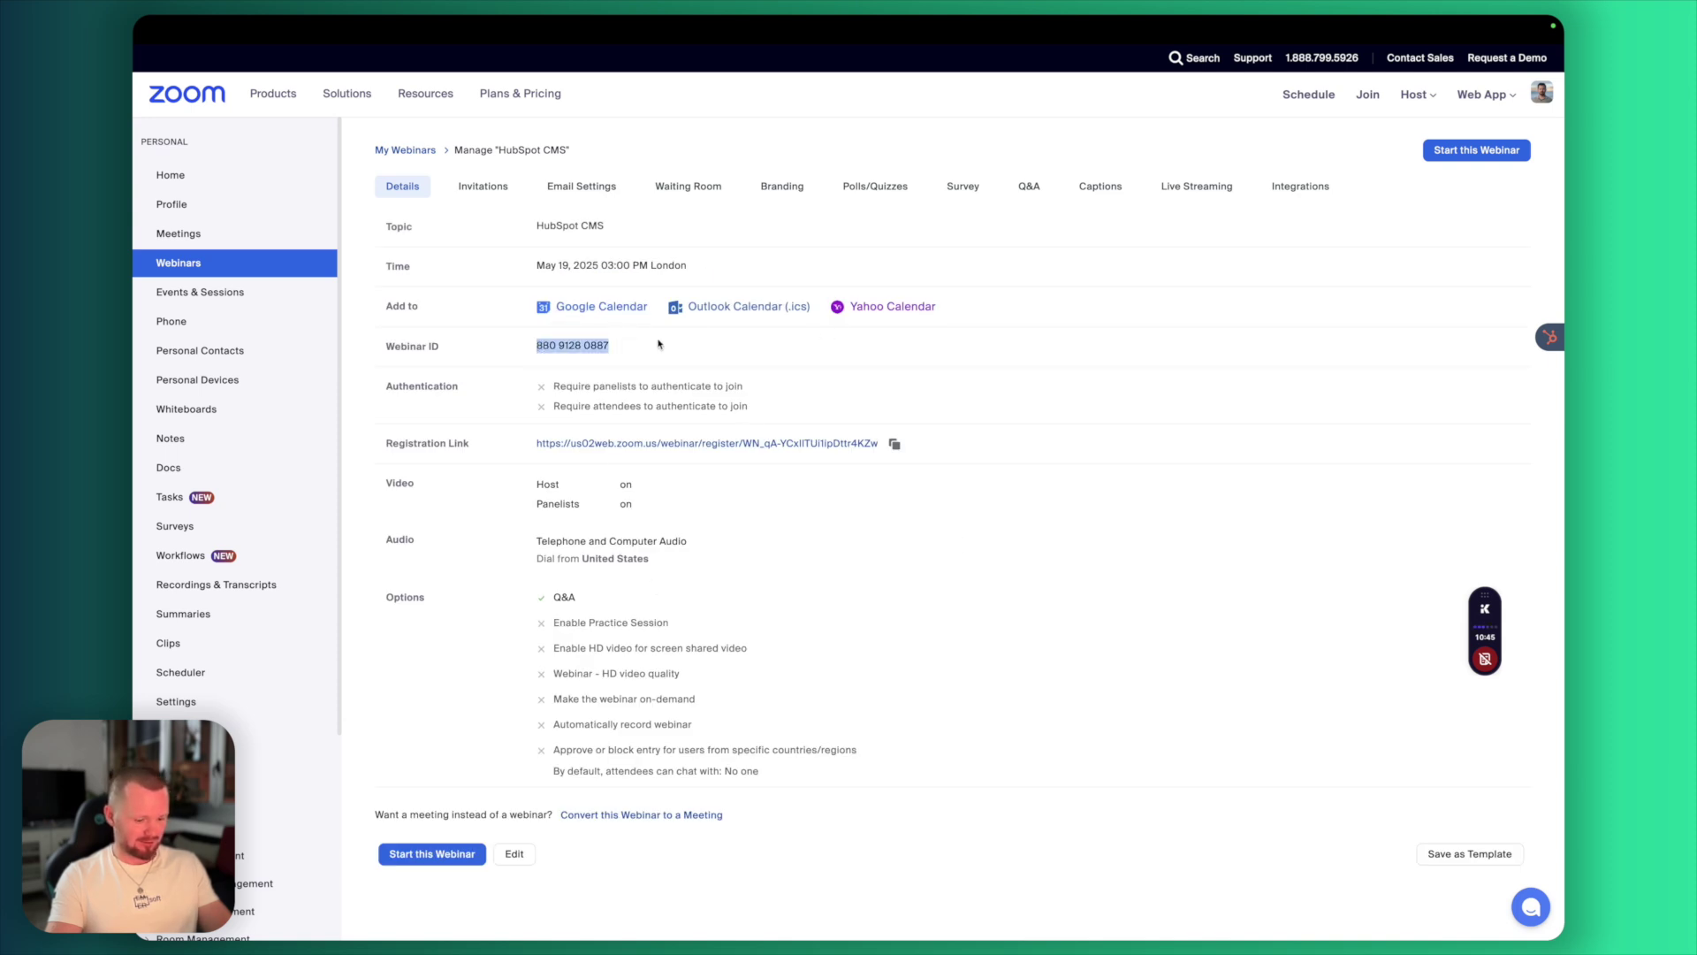
pyautogui.moveTo(141, 203)
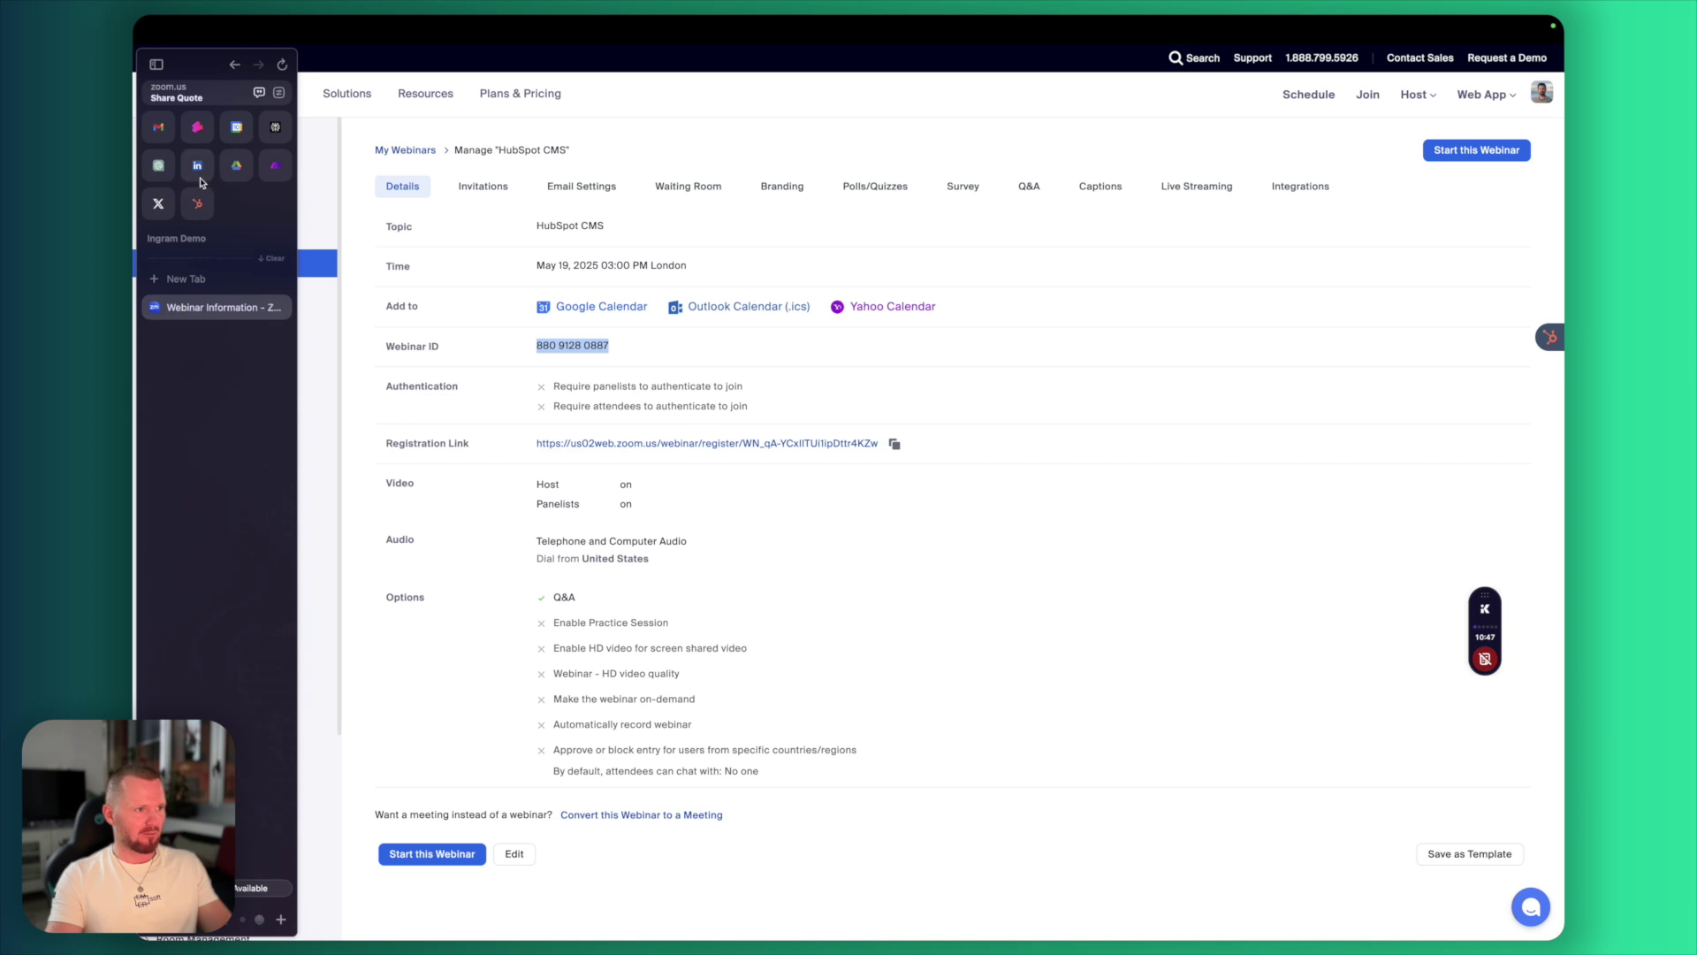
pyautogui.click(198, 205)
pyautogui.hotkey('ctrl', 'v')
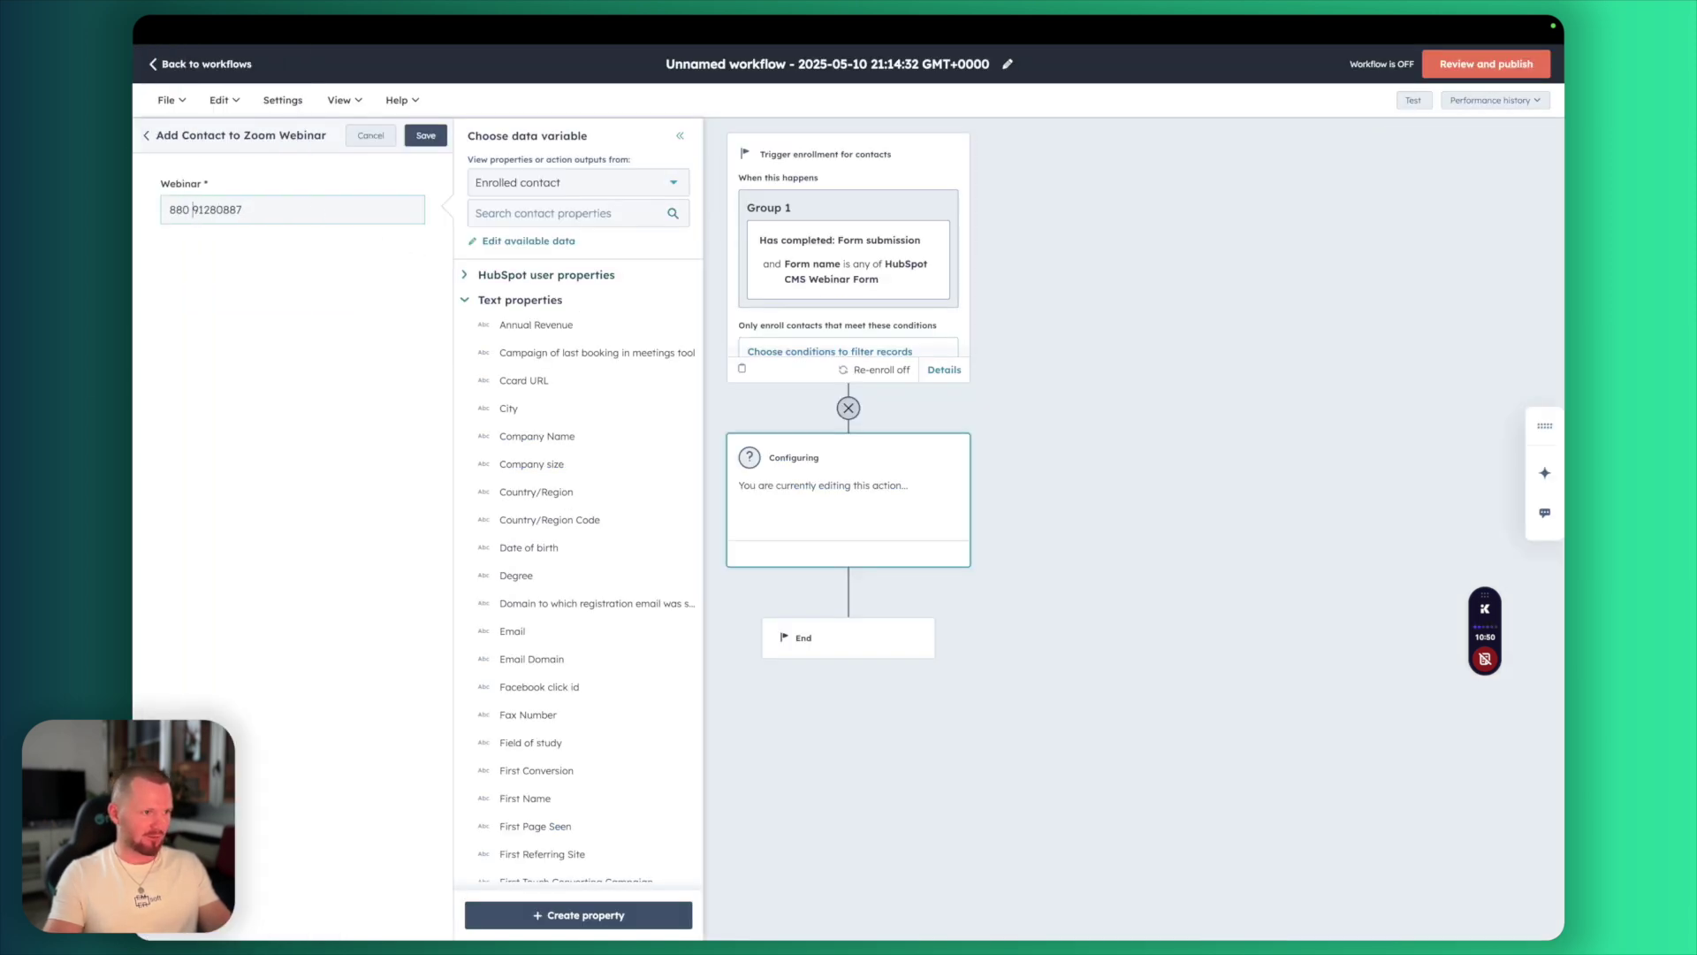
pyautogui.press('BackSpace')
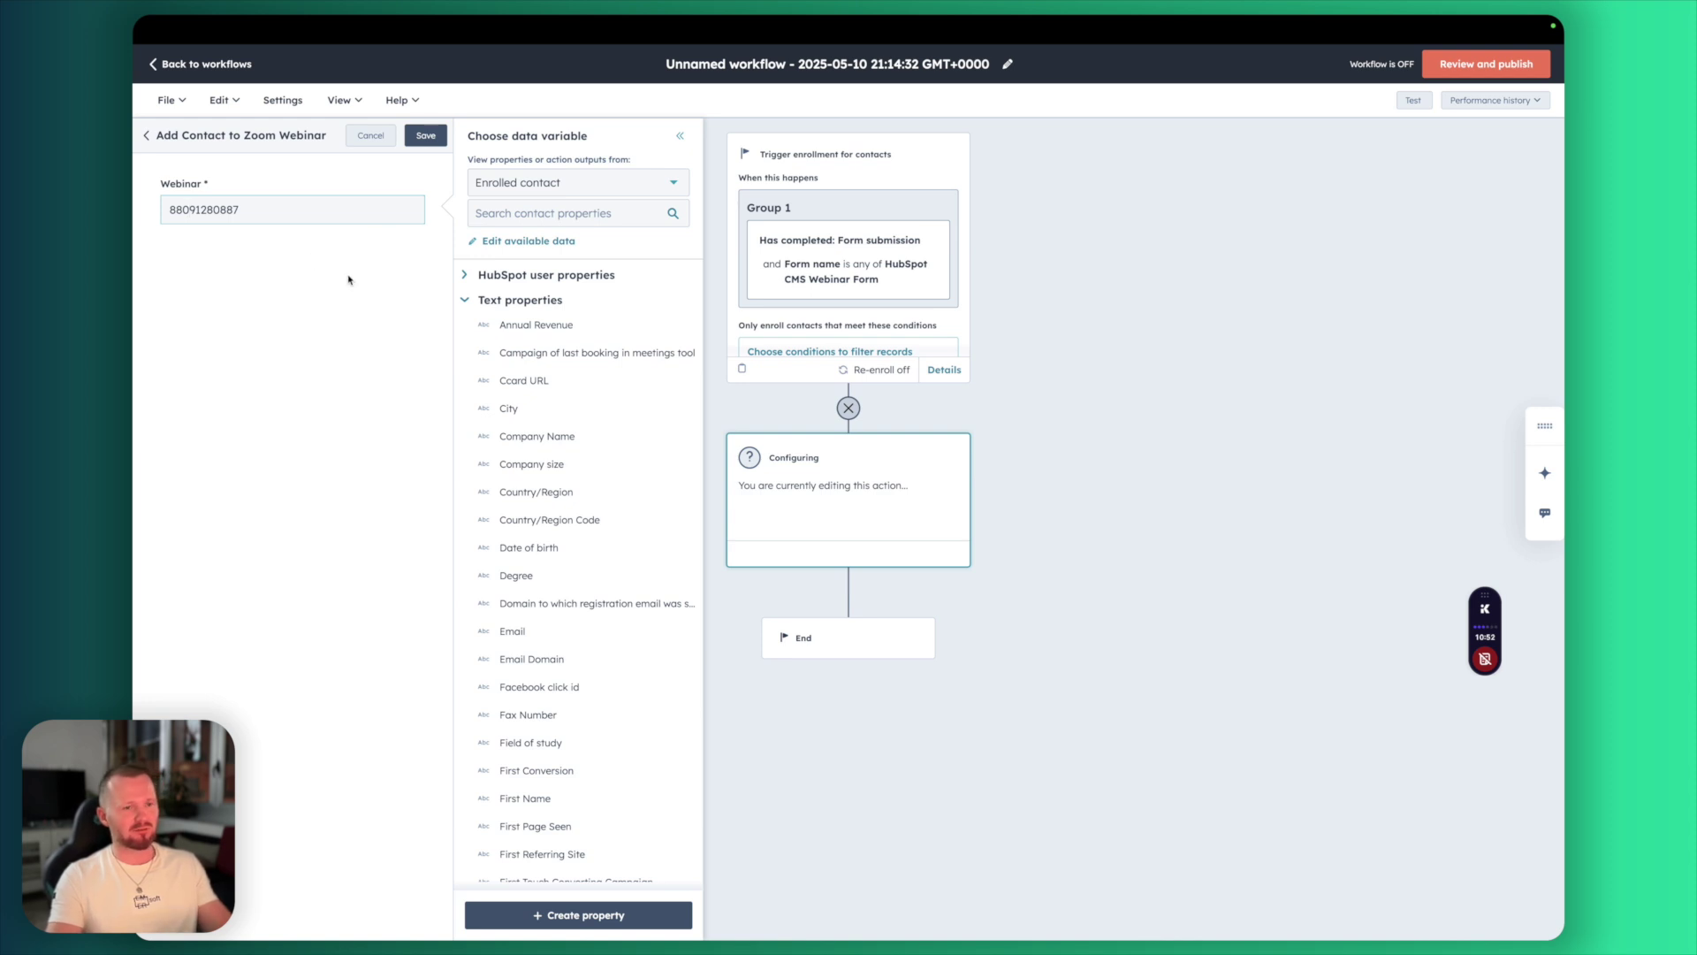
pyautogui.click(427, 143)
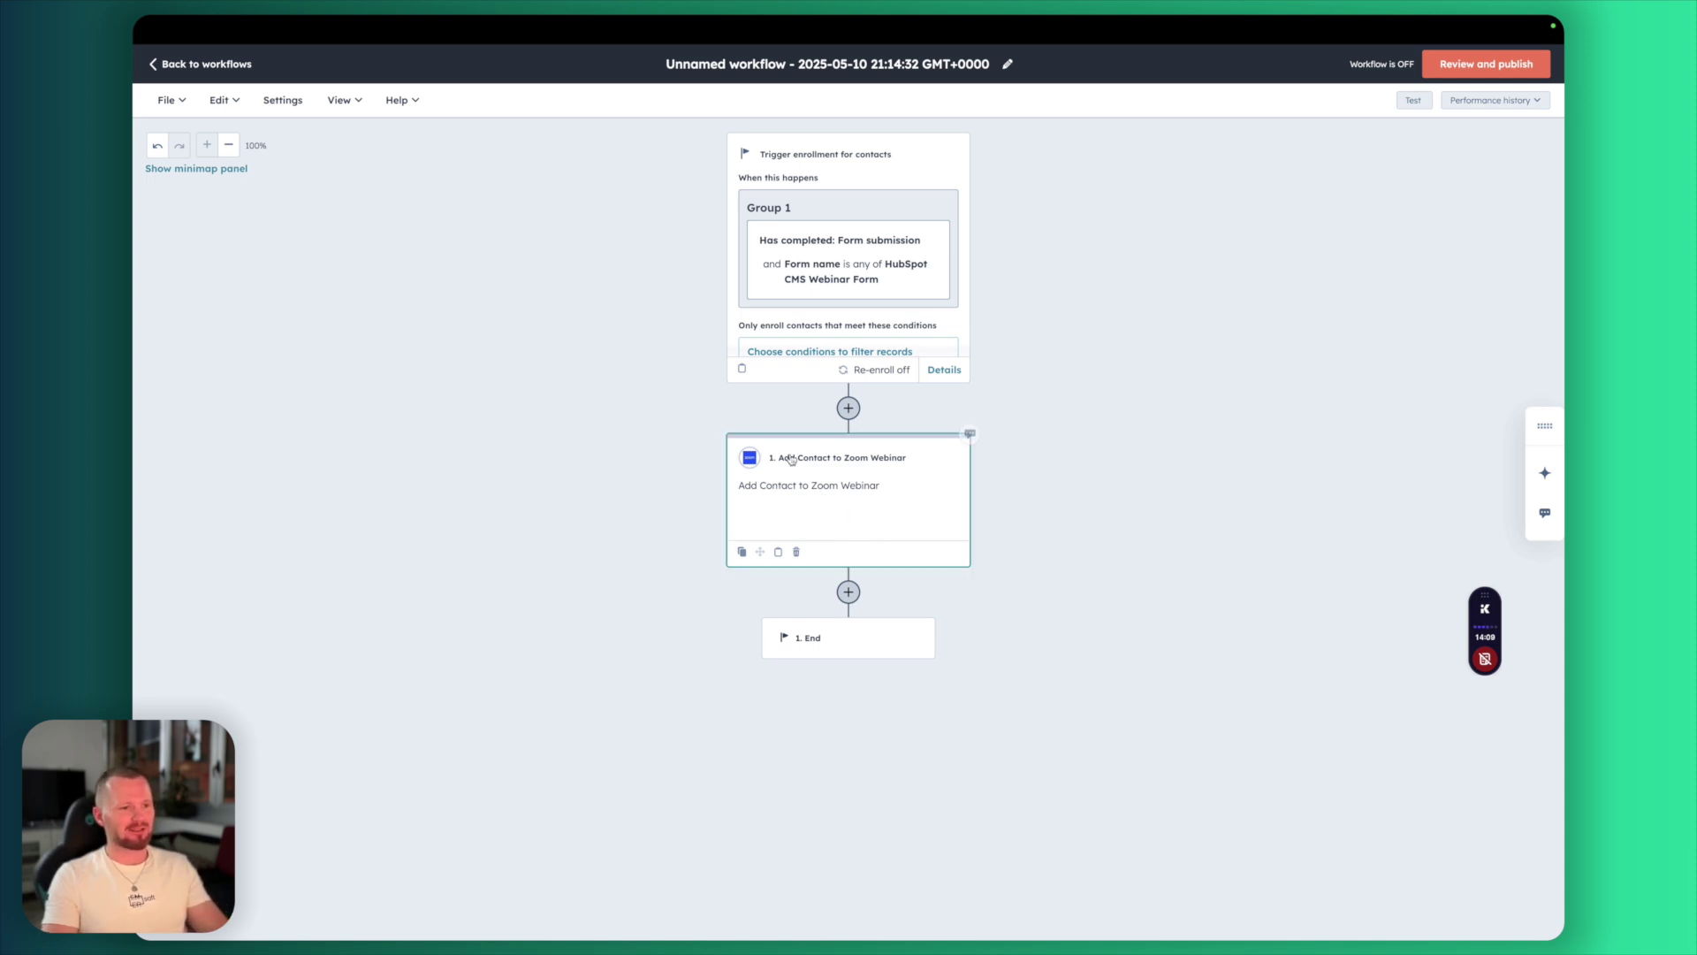
pyautogui.click(849, 591)
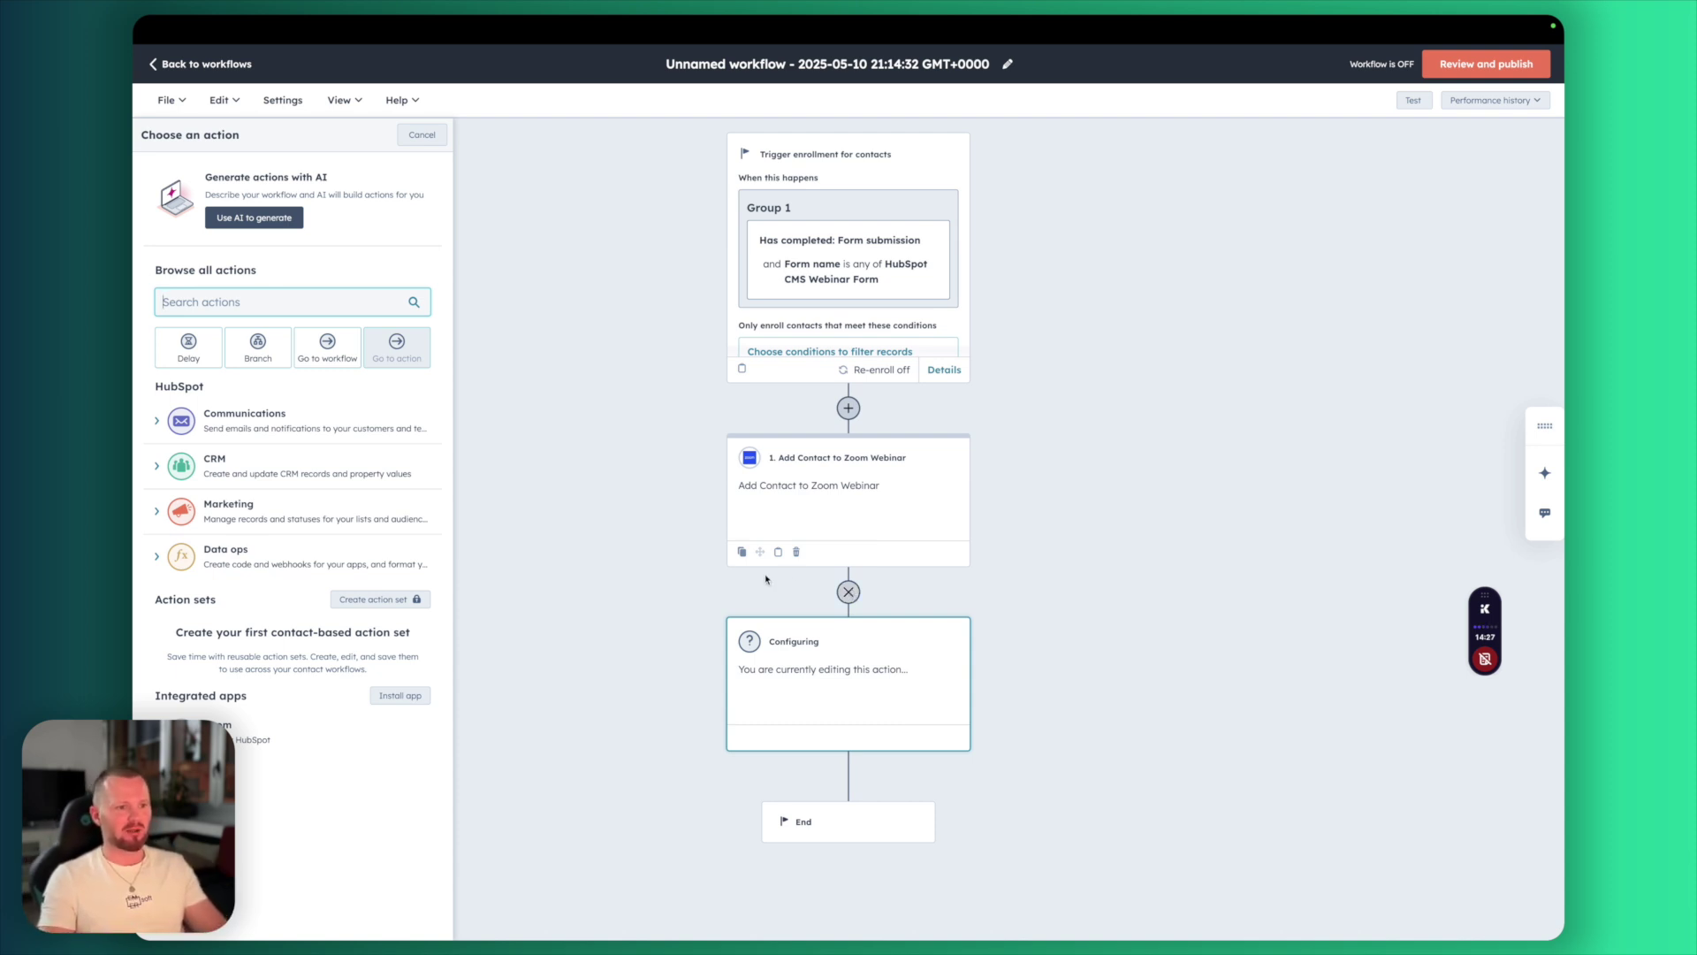
# Add a Communications > Send email action using the HubSpot CMS Webinar Confirmation automated email, and save it
pyautogui.click(641, 603)
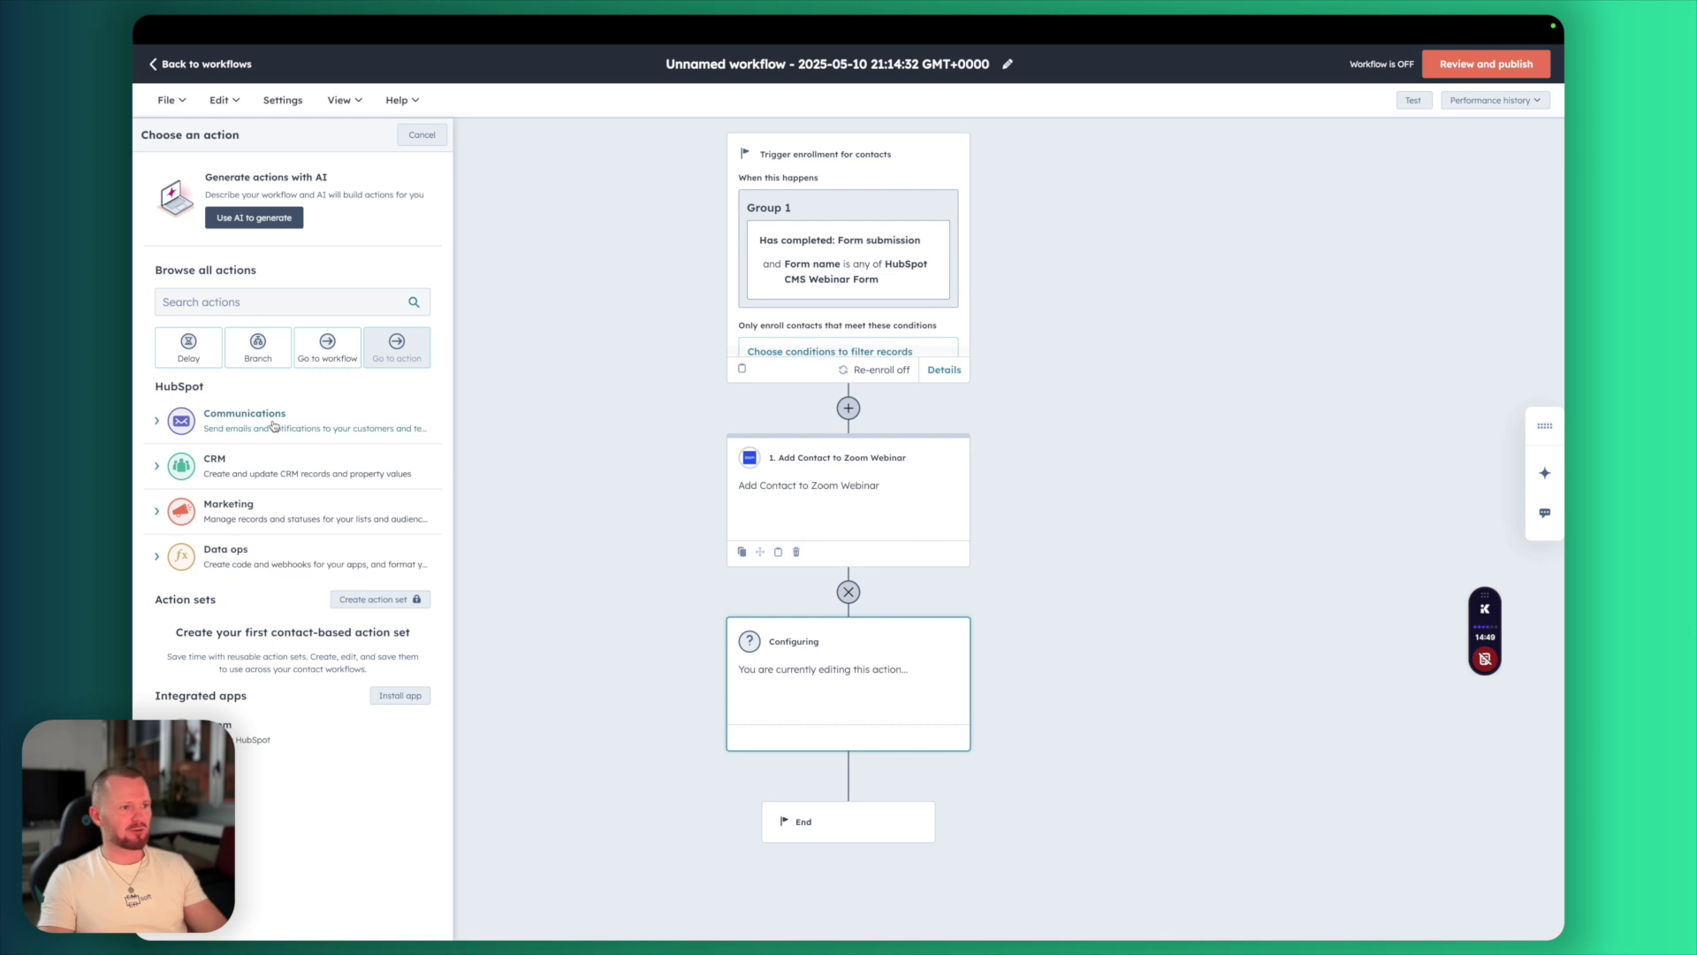
pyautogui.click(274, 426)
pyautogui.click(313, 477)
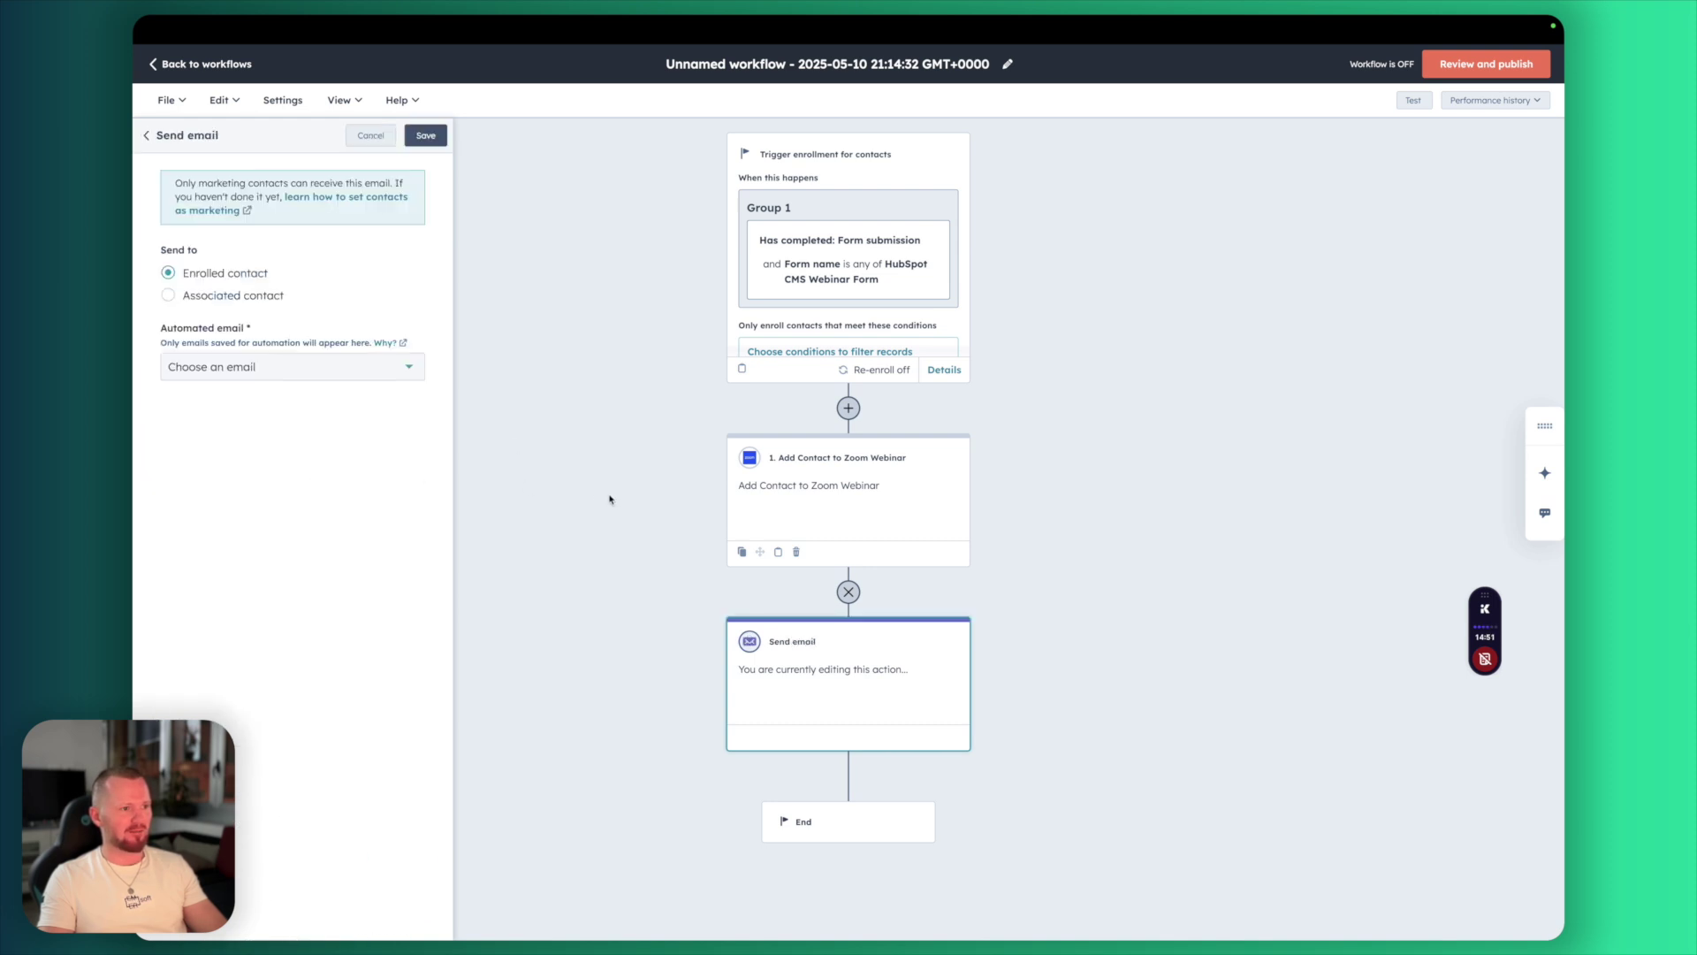
pyautogui.click(256, 365)
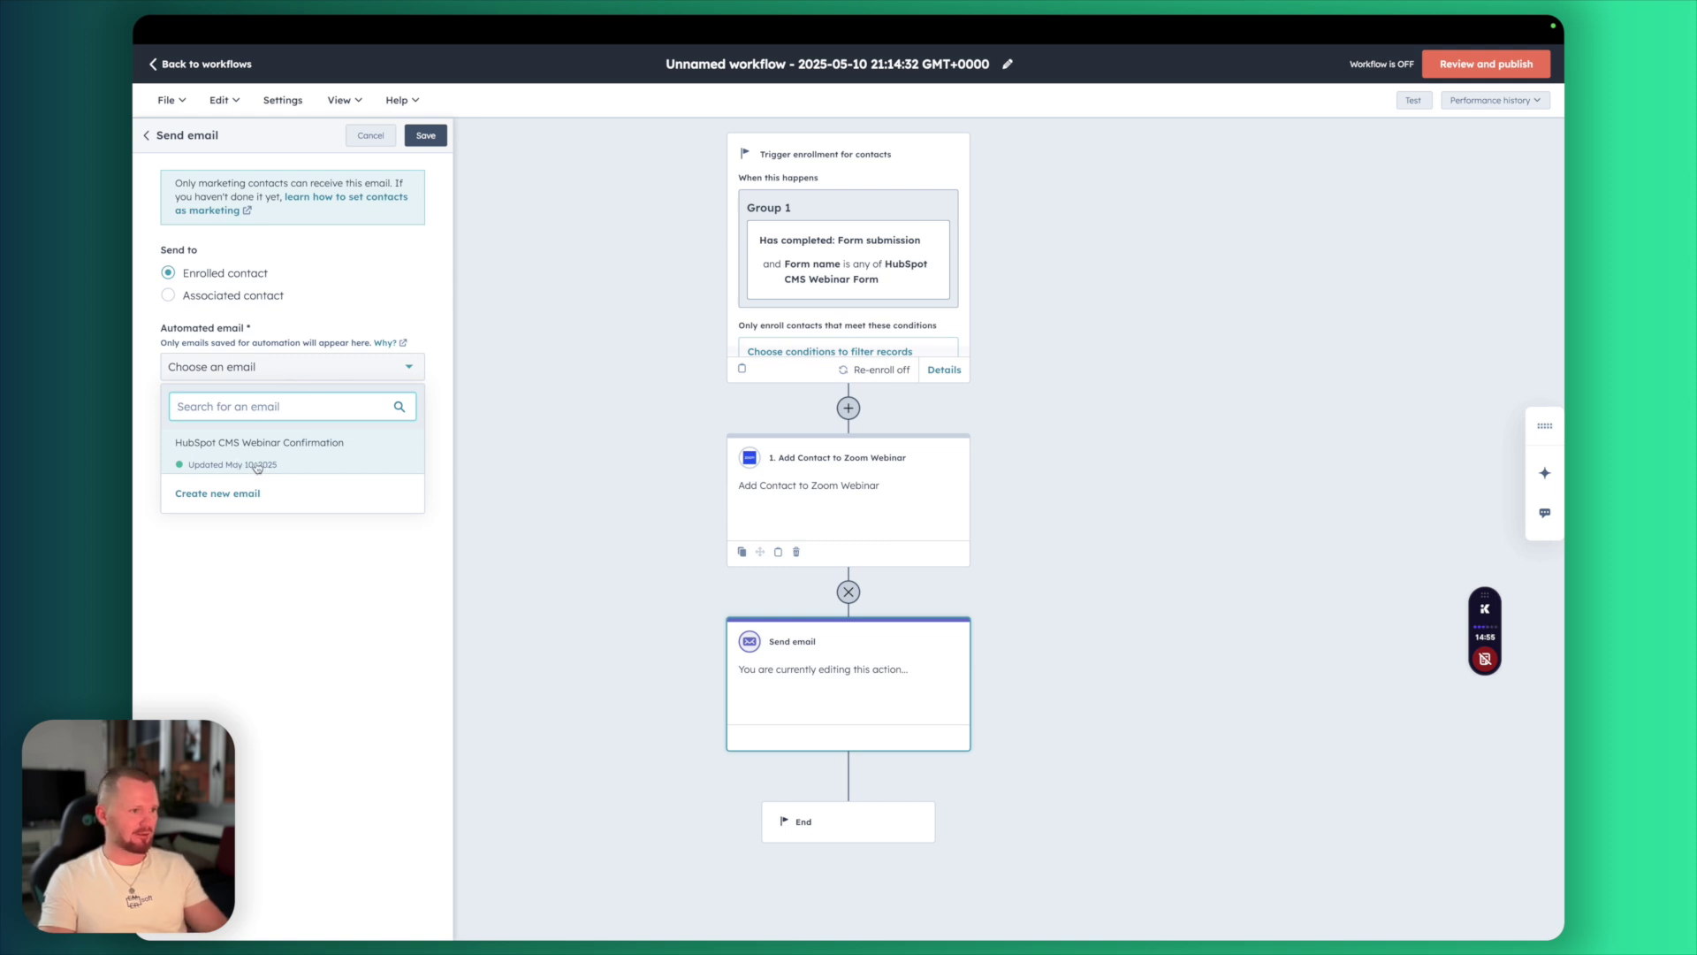
pyautogui.click(257, 466)
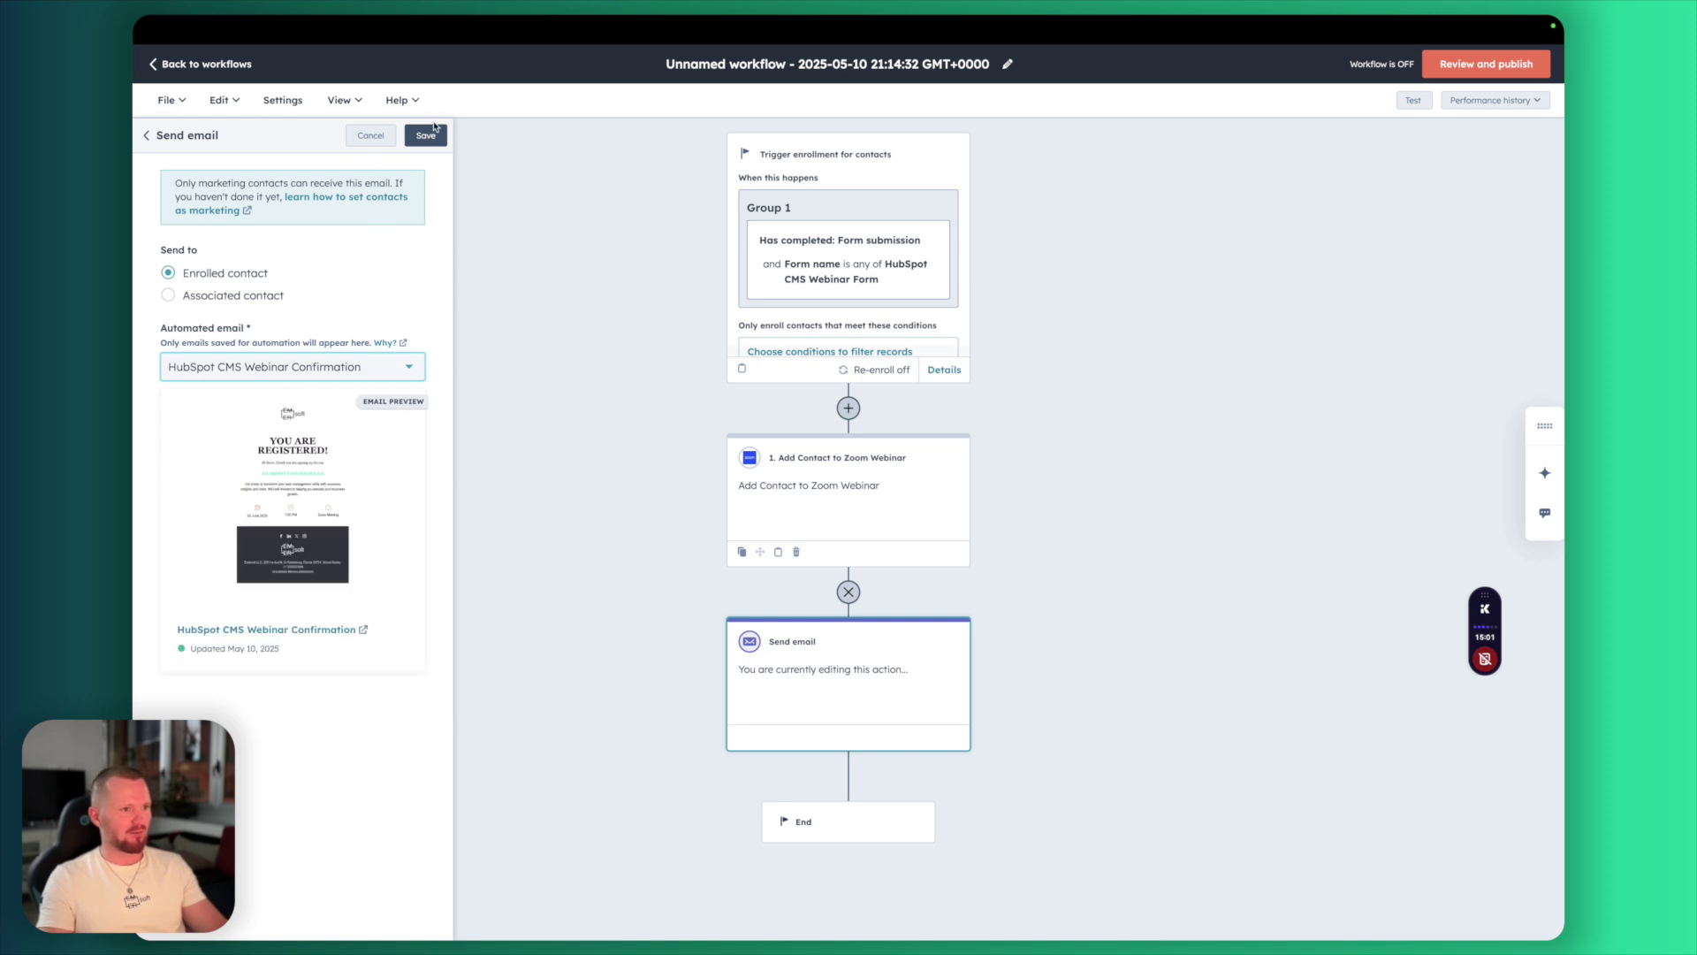
pyautogui.click(432, 131)
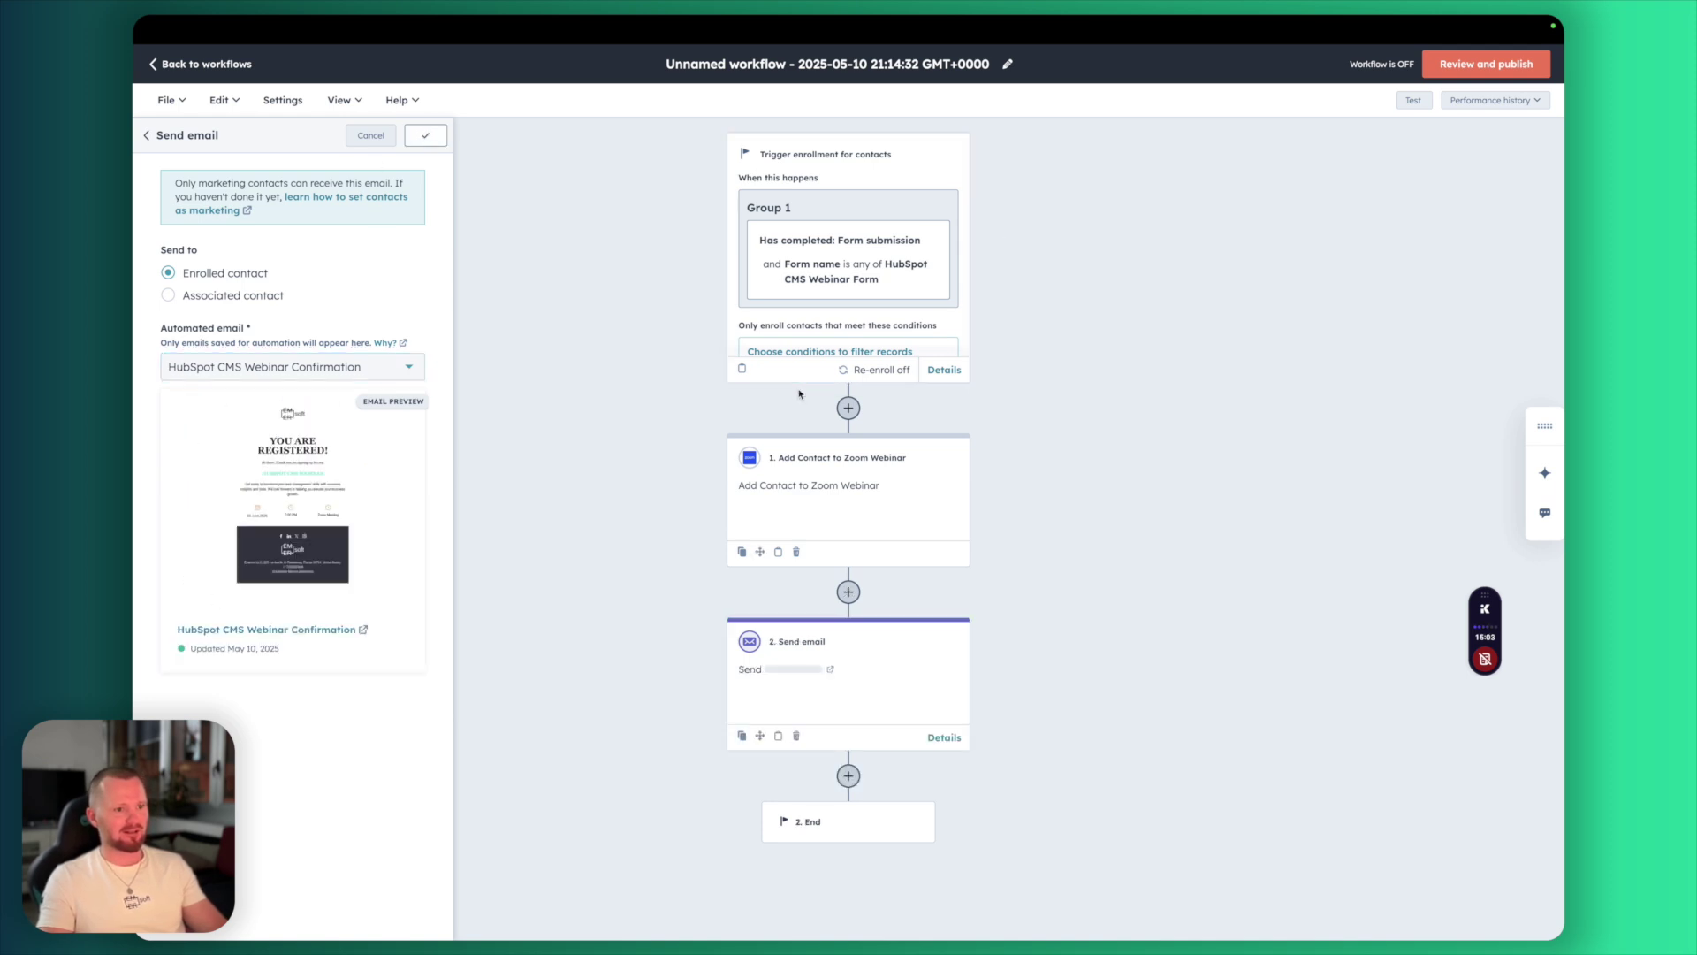
pyautogui.scroll(-3, 799, 394)
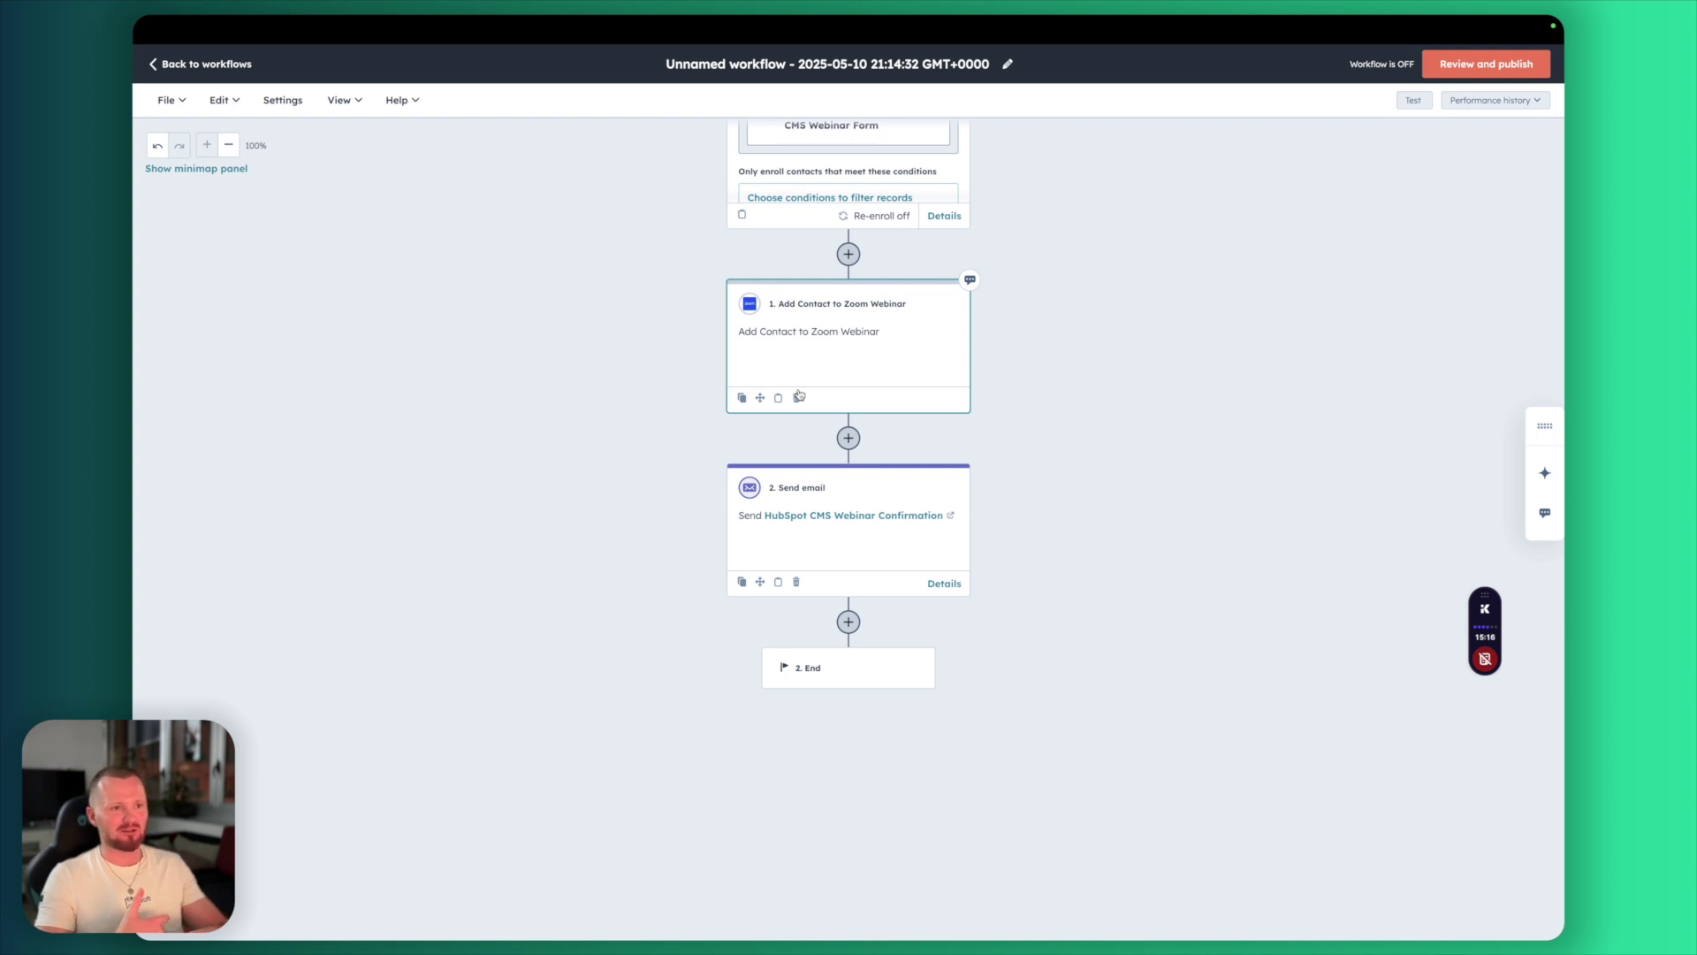
# Scroll the workflow from the form-submission trigger to the end, then open its name and description
pyautogui.scroll(3, 683, 386)
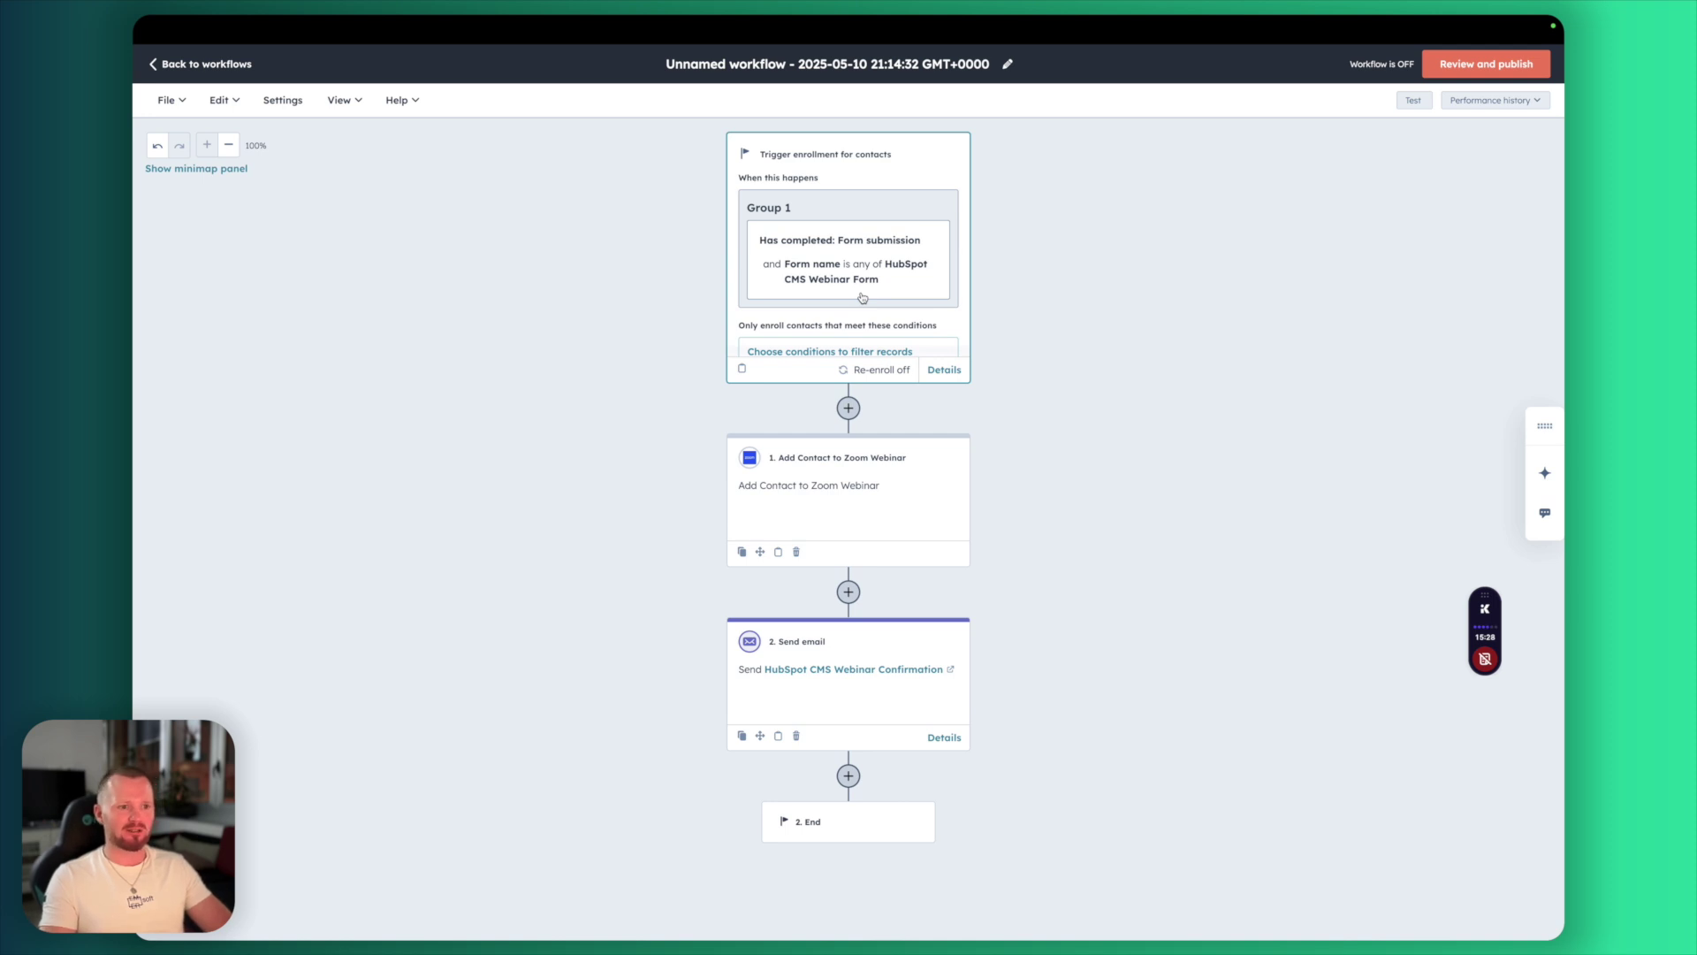
pyautogui.scroll(-1, 862, 297)
pyautogui.scroll(1, 861, 297)
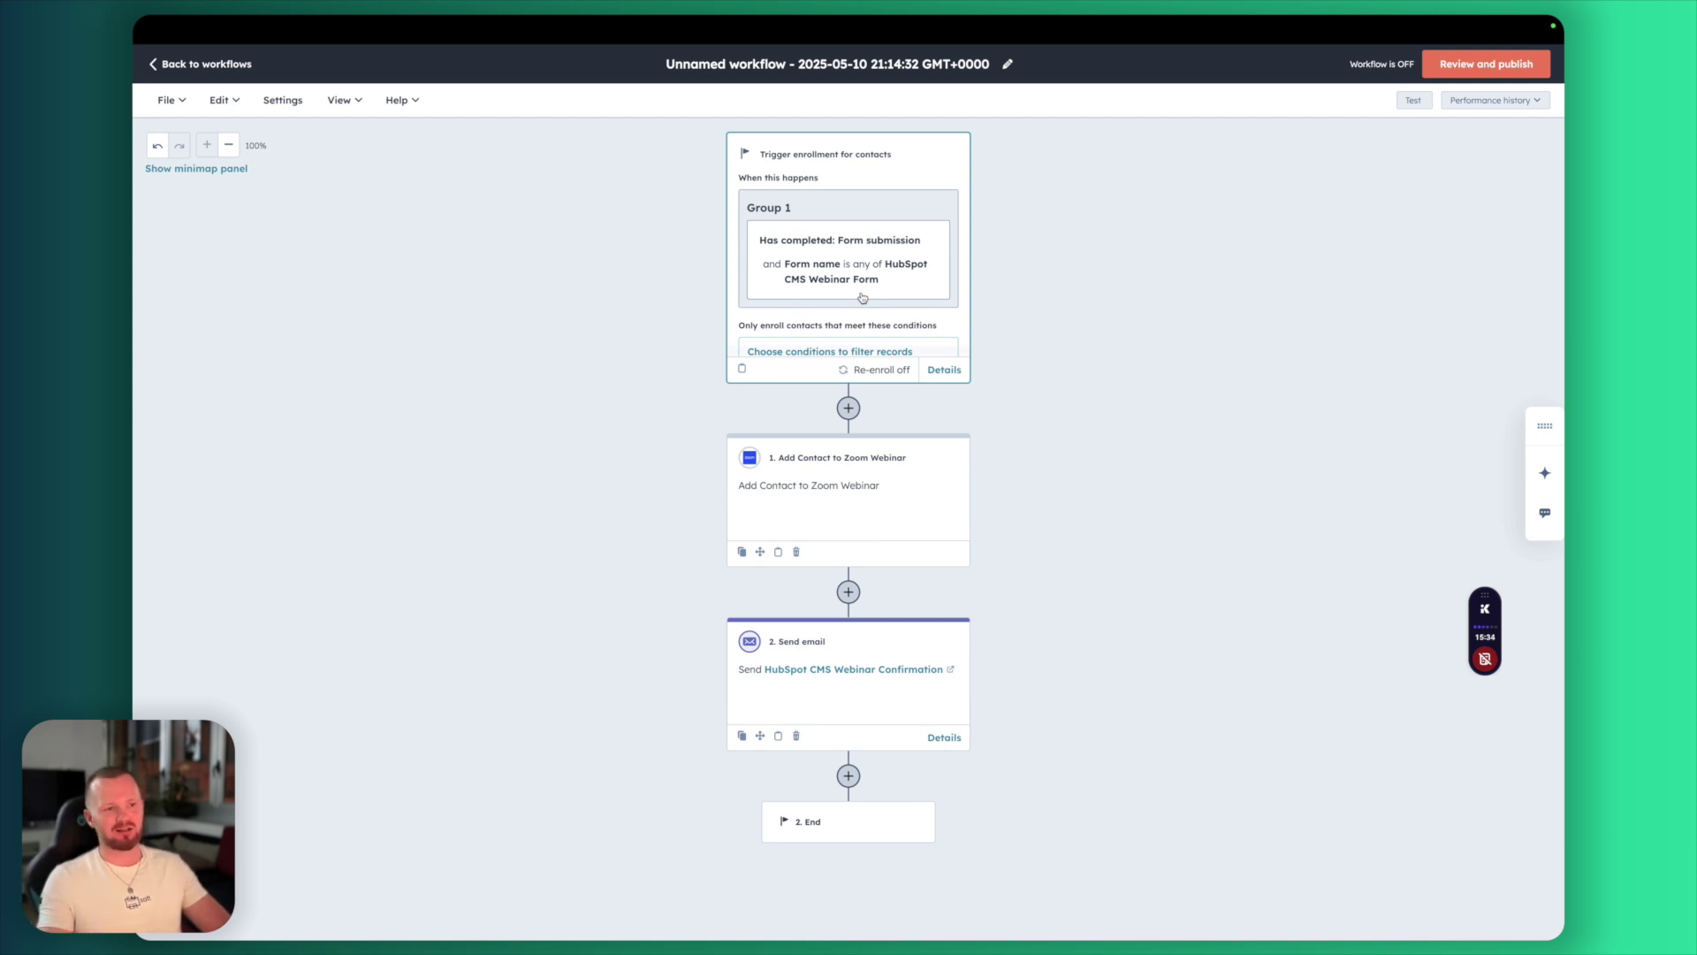
pyautogui.click(919, 65)
# Rename the workflow 'HubSpot CMS Webinar', review it, and turn it on
pyautogui.hotkey('ctrl', 'a')
pyautogui.write('HubSpot CMS Webinar')
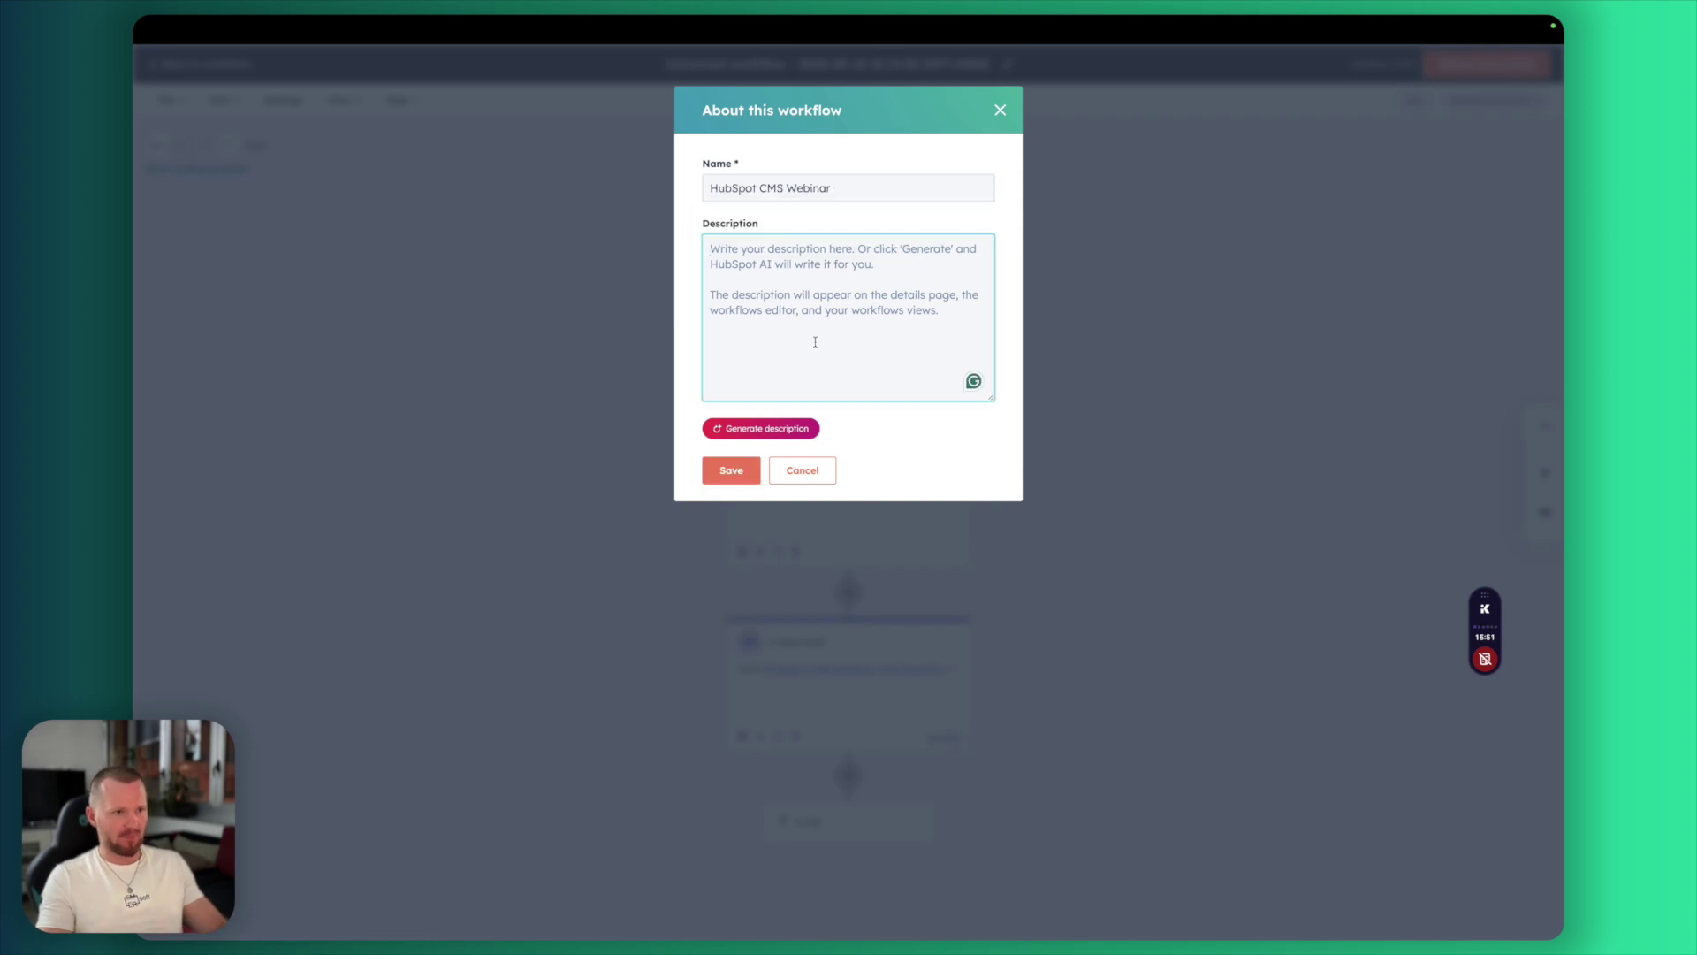
pyautogui.press('Return')
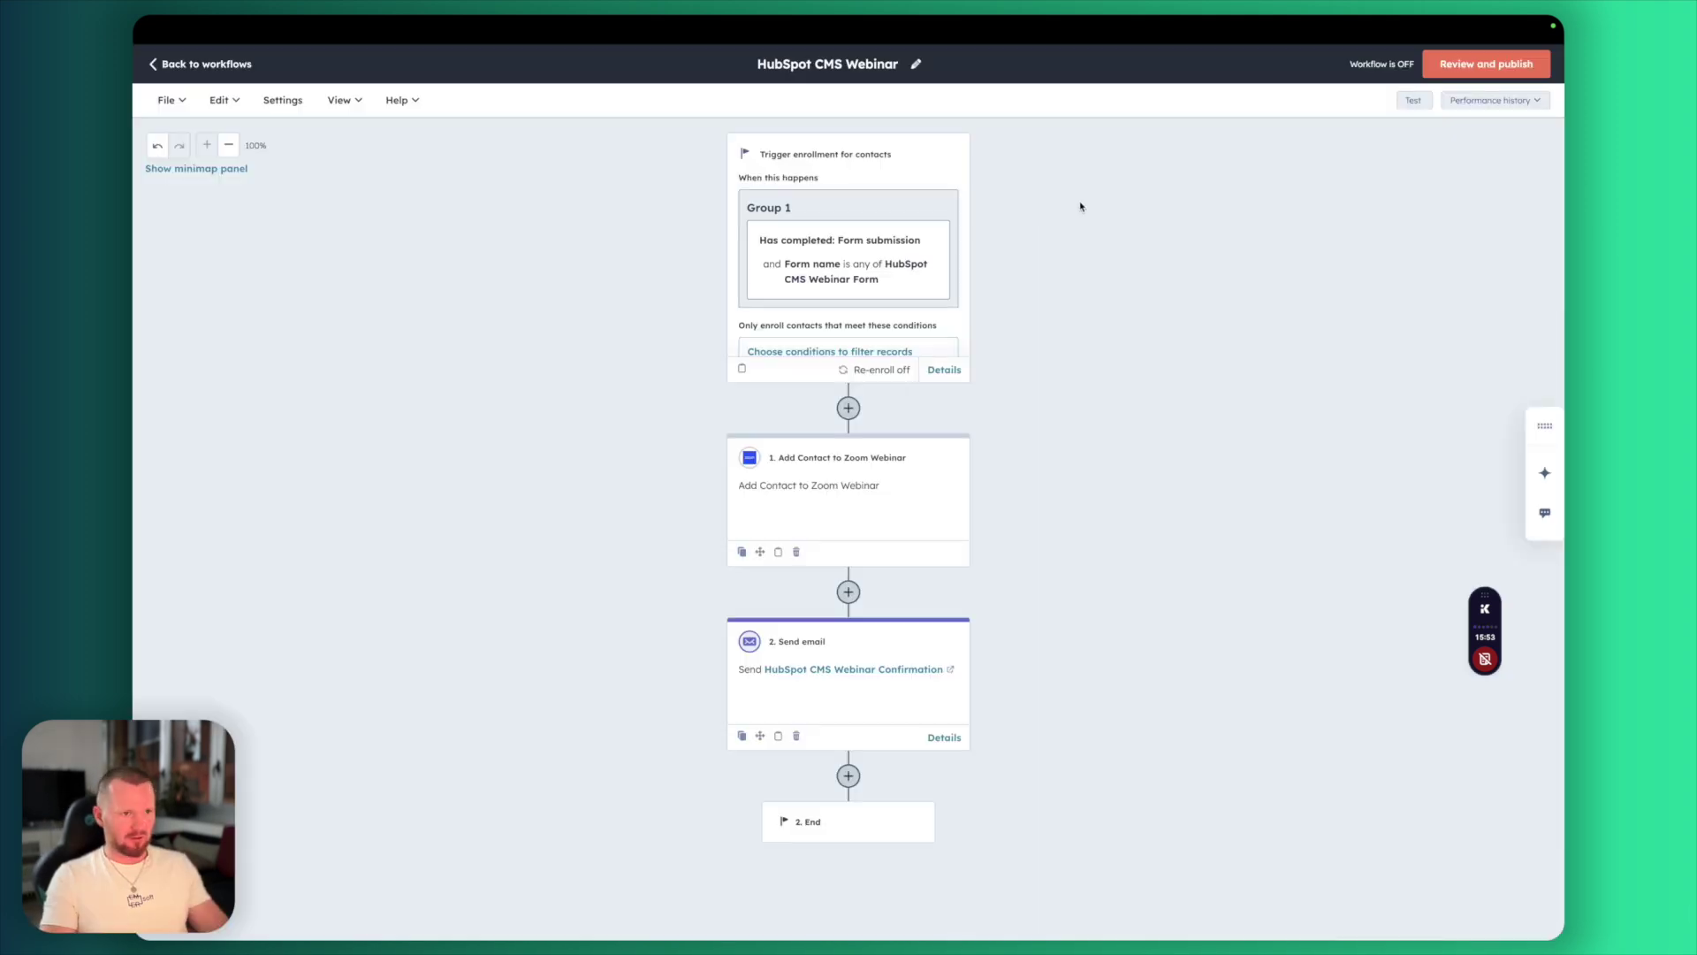
pyautogui.click(1495, 71)
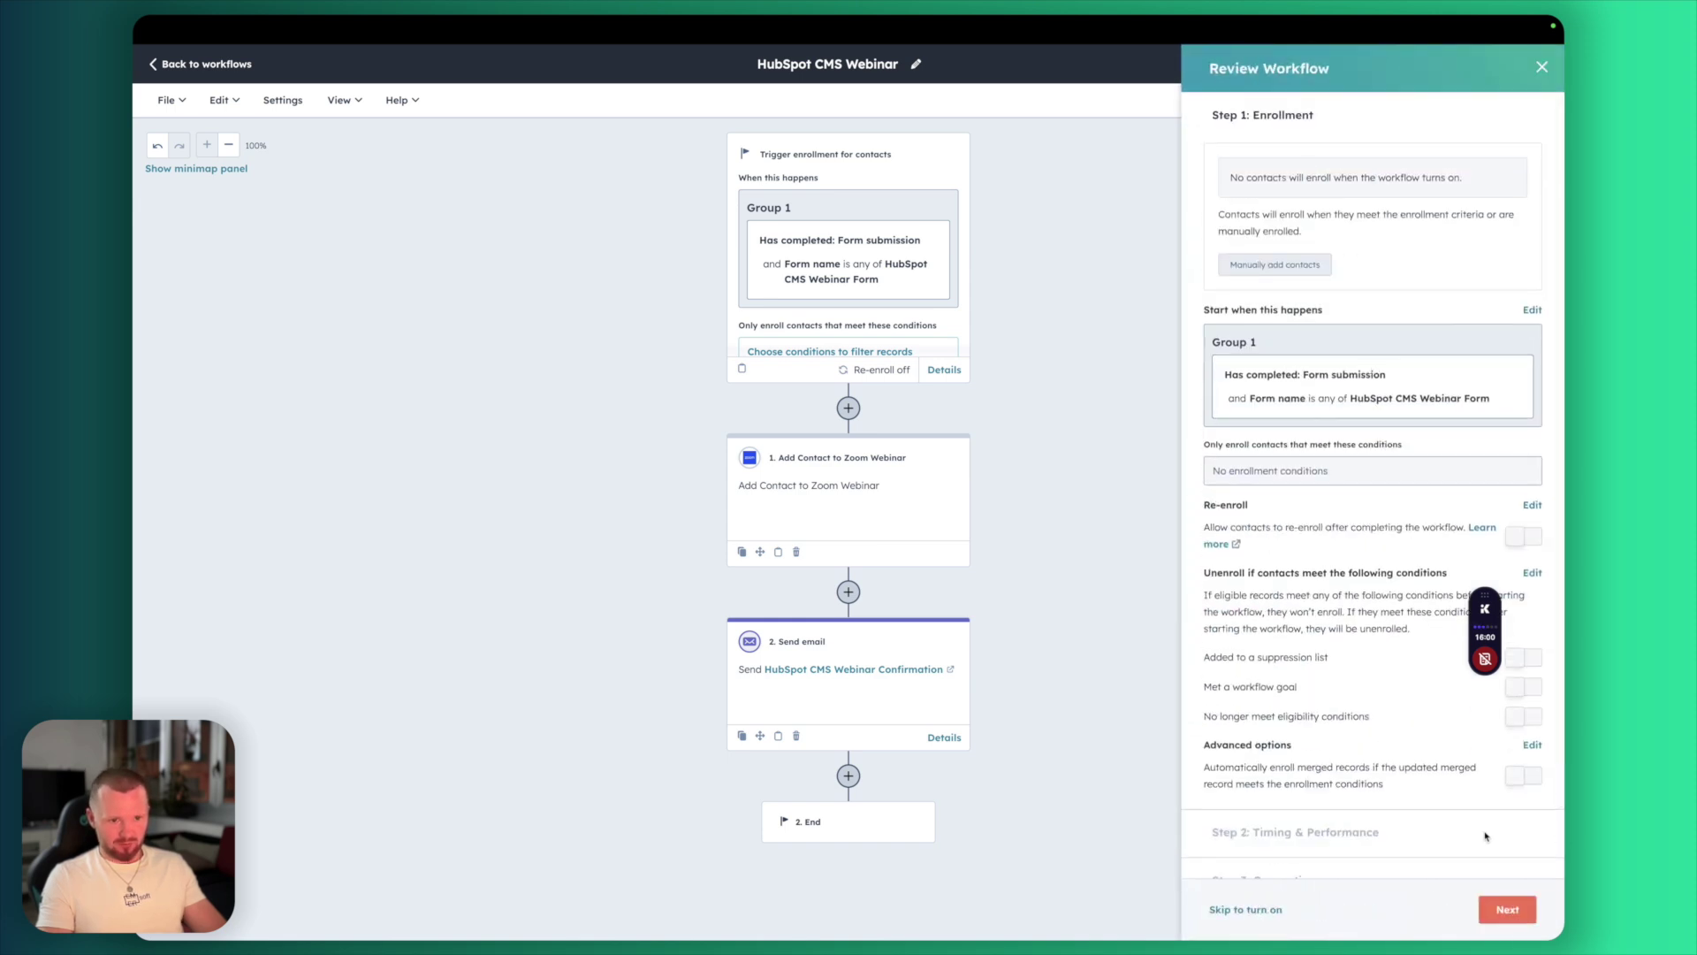
pyautogui.click(1506, 908)
pyautogui.click(1506, 908)
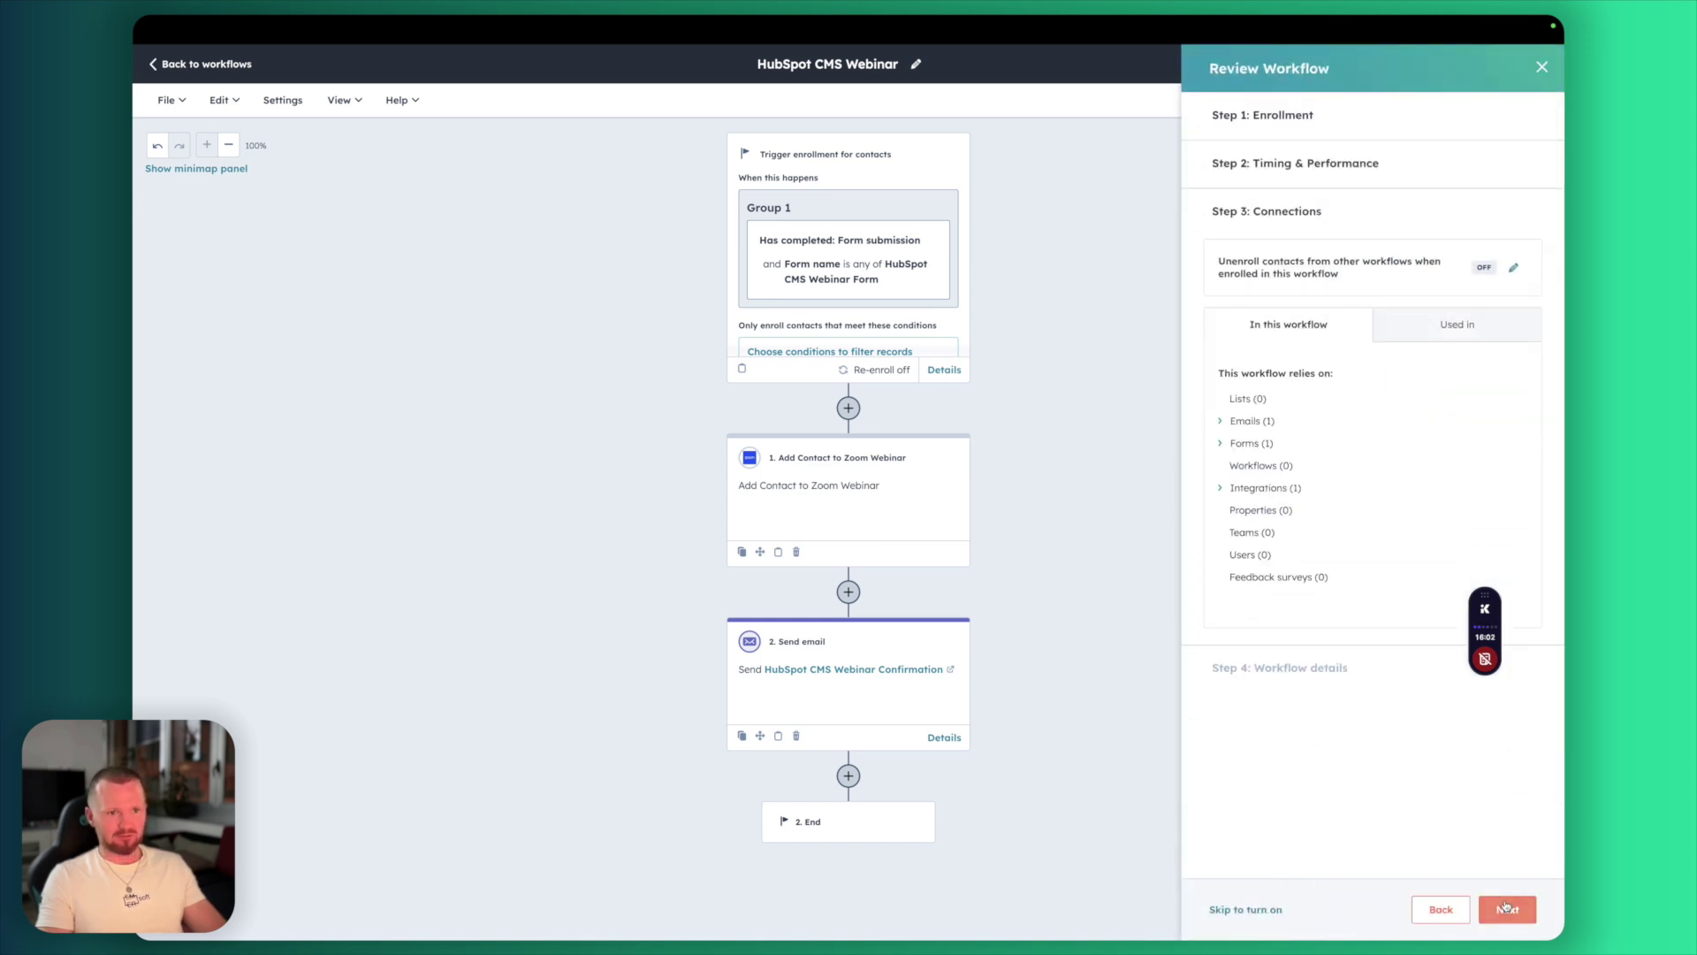
pyautogui.click(1507, 907)
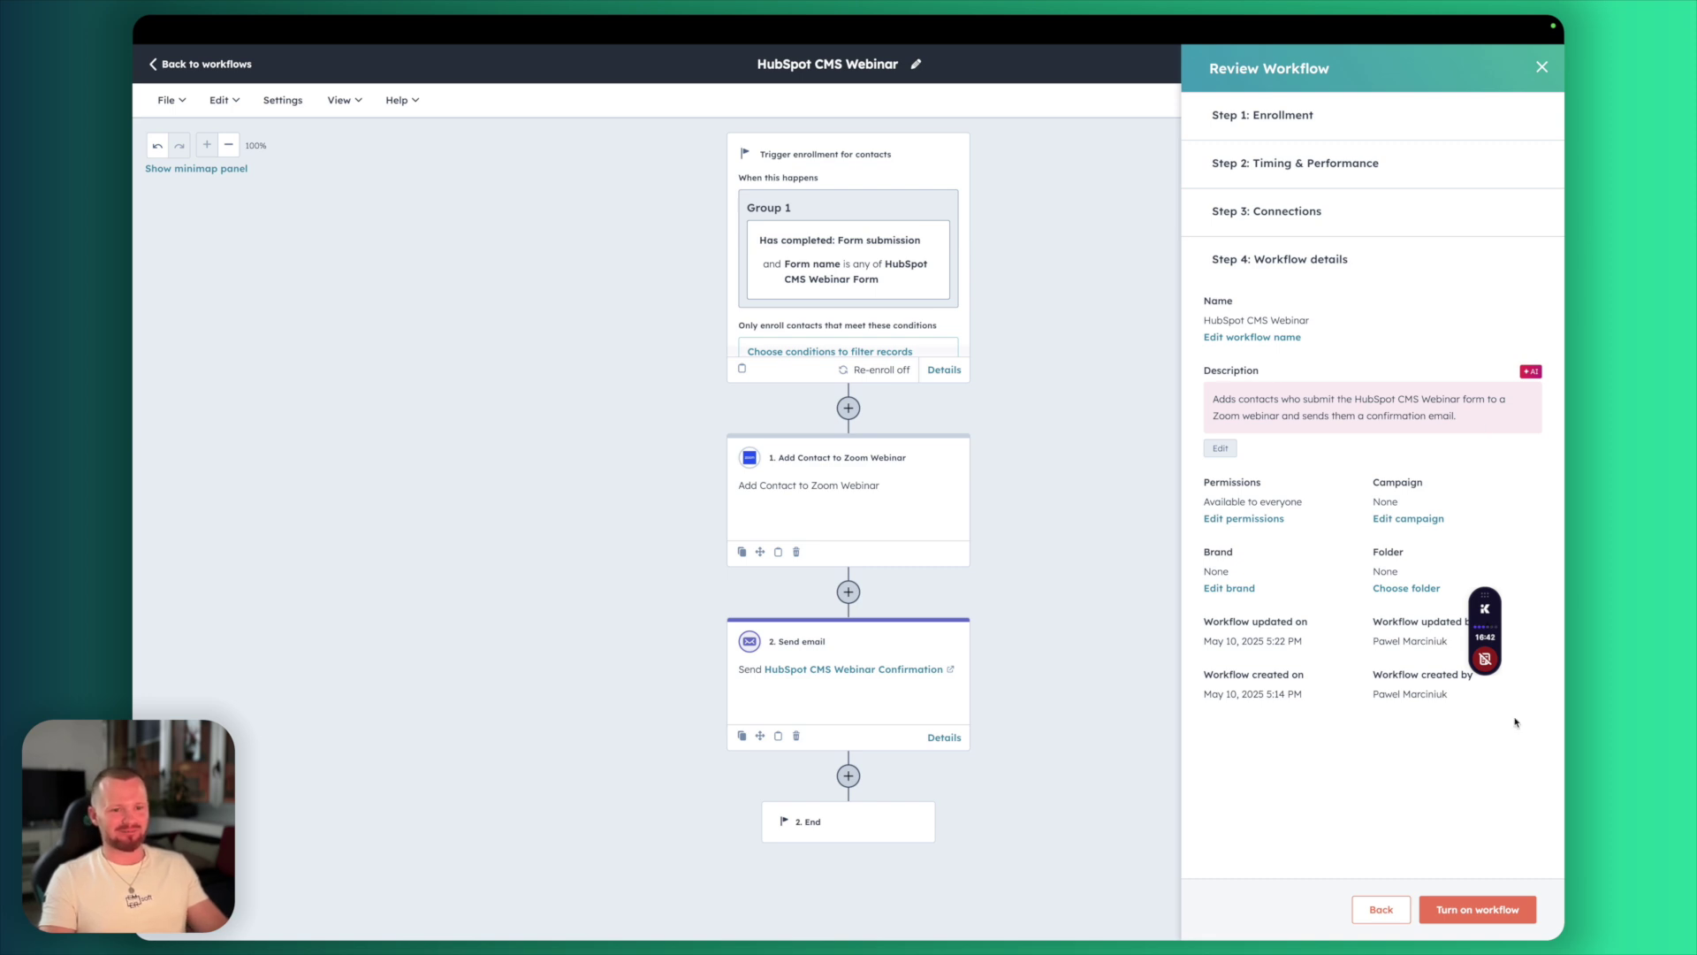
pyautogui.click(1477, 909)
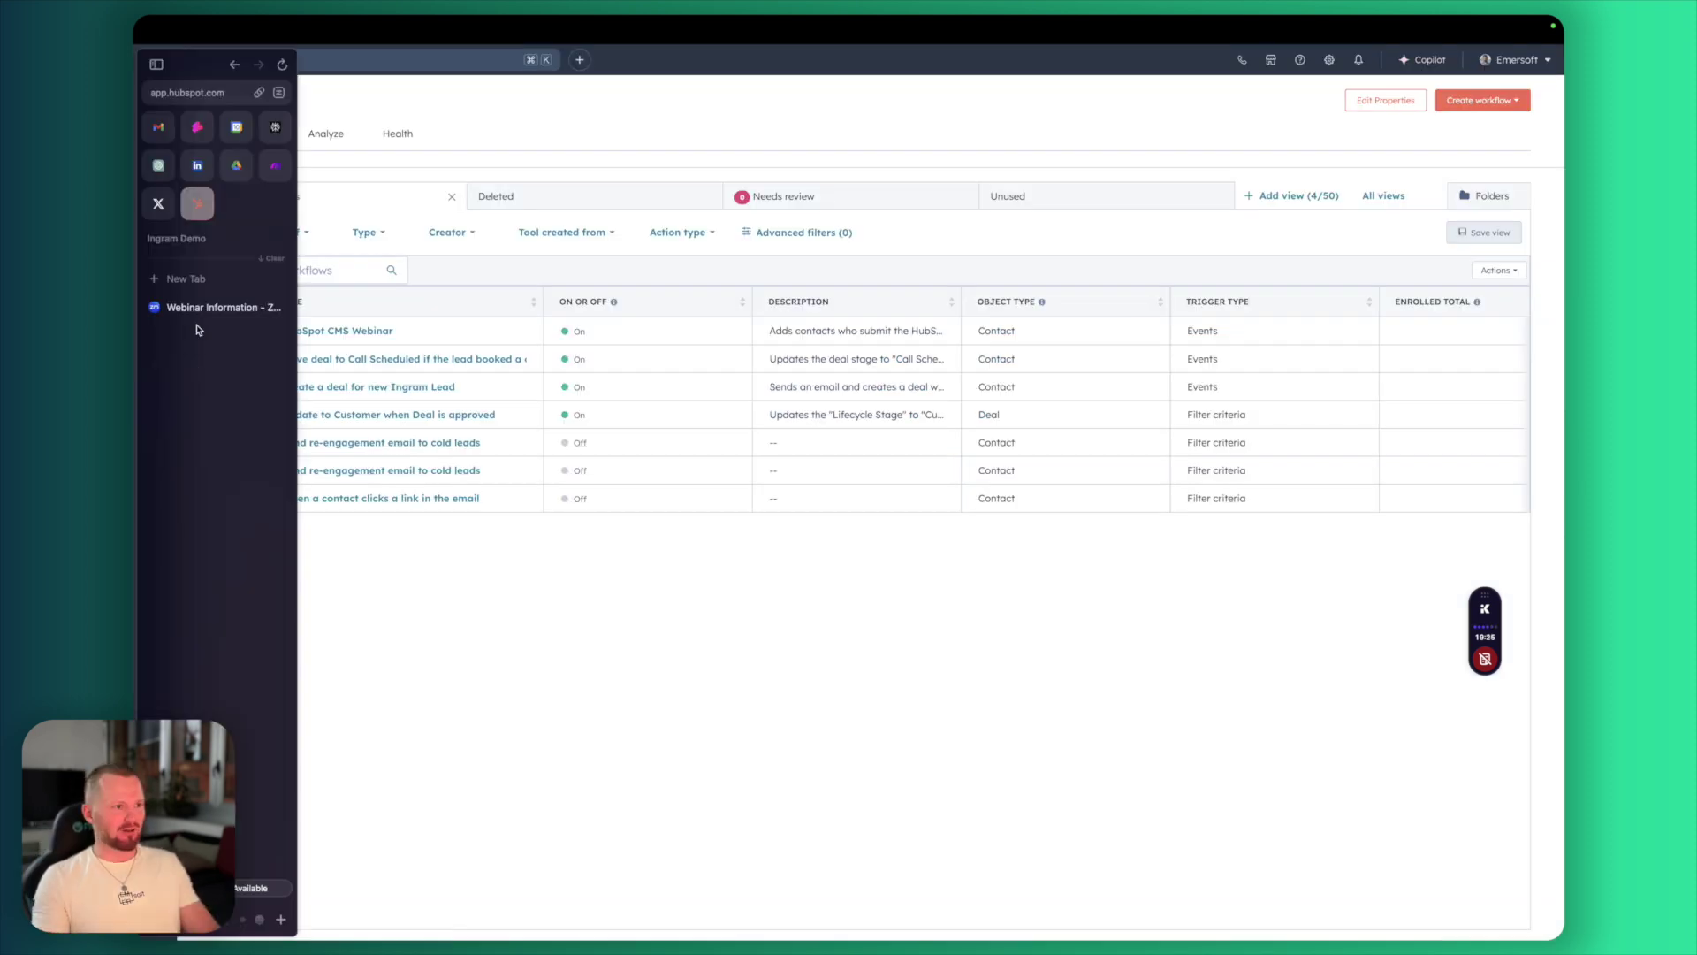
# Check the Zoom webinar page, return to the workflows list, and open HubSpot account settings
pyautogui.click(216, 310)
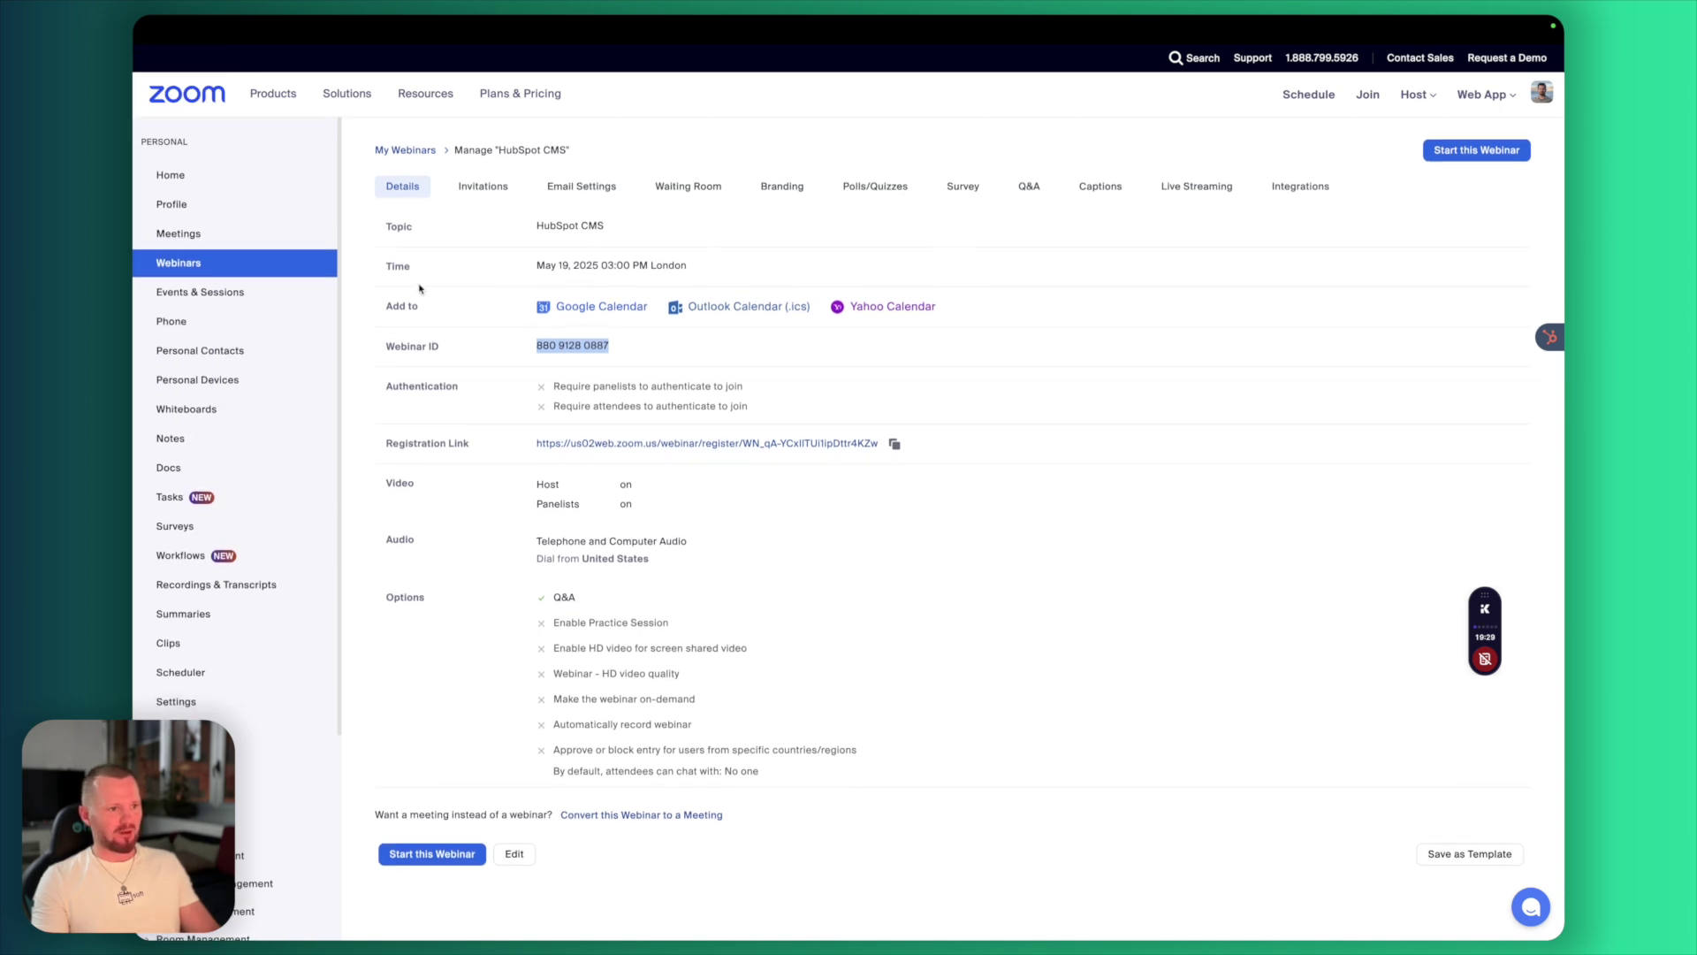
pyautogui.moveTo(134, 322)
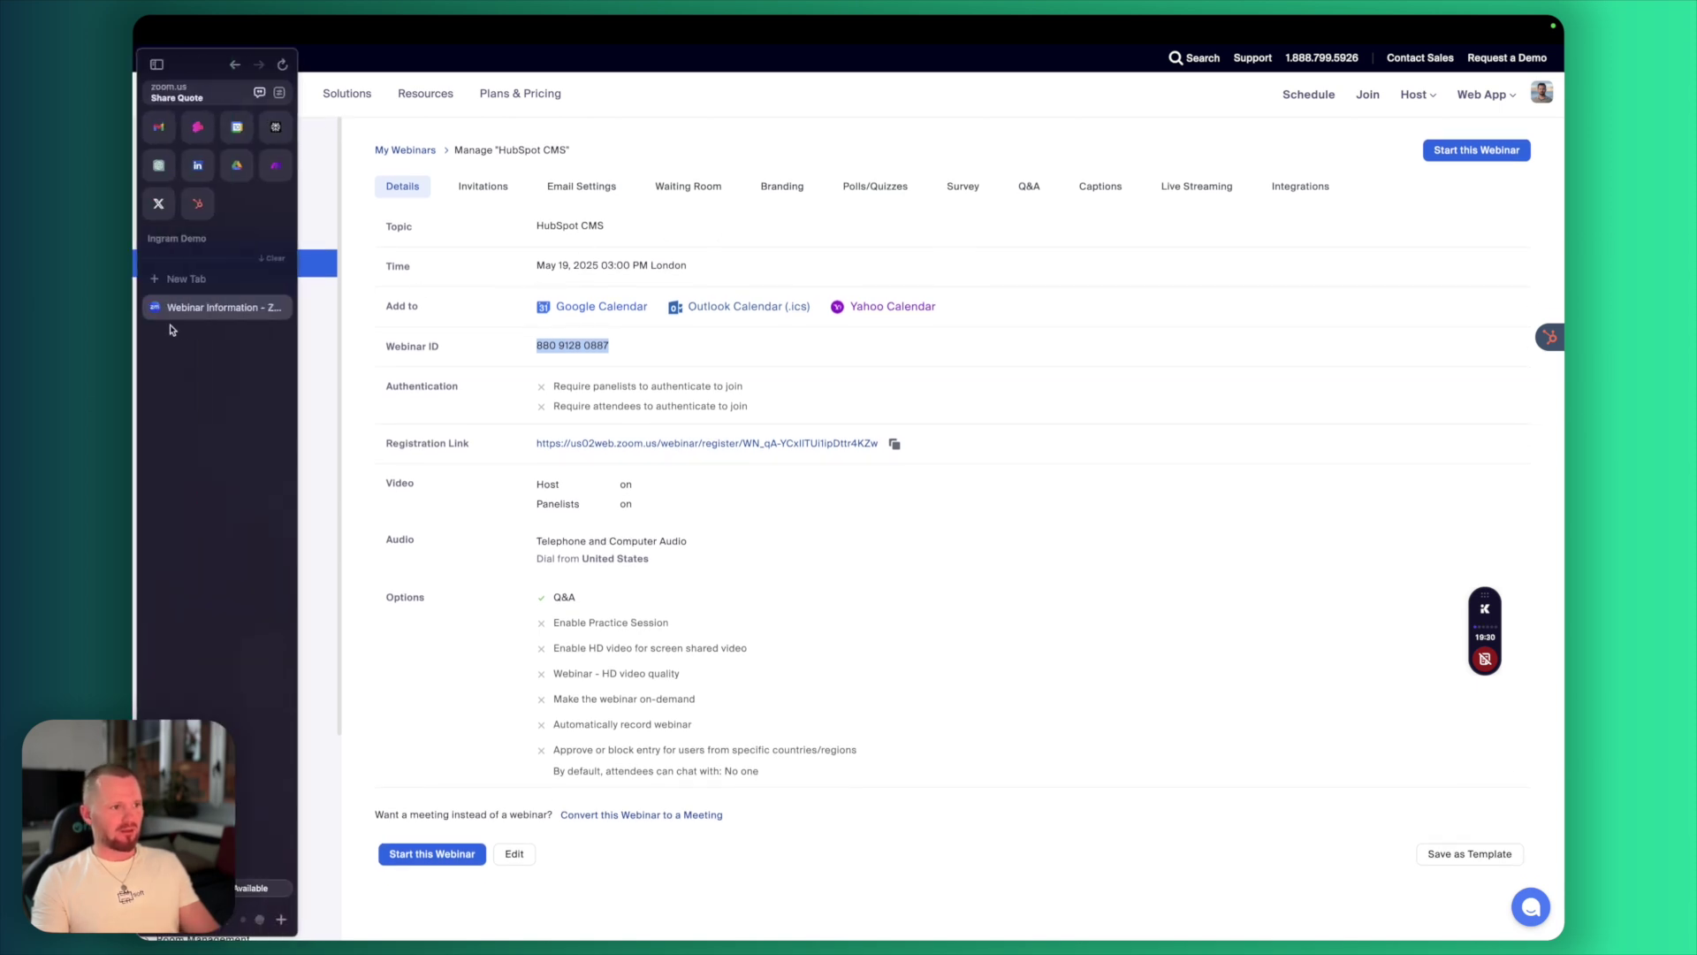
pyautogui.click(213, 187)
pyautogui.click(1329, 60)
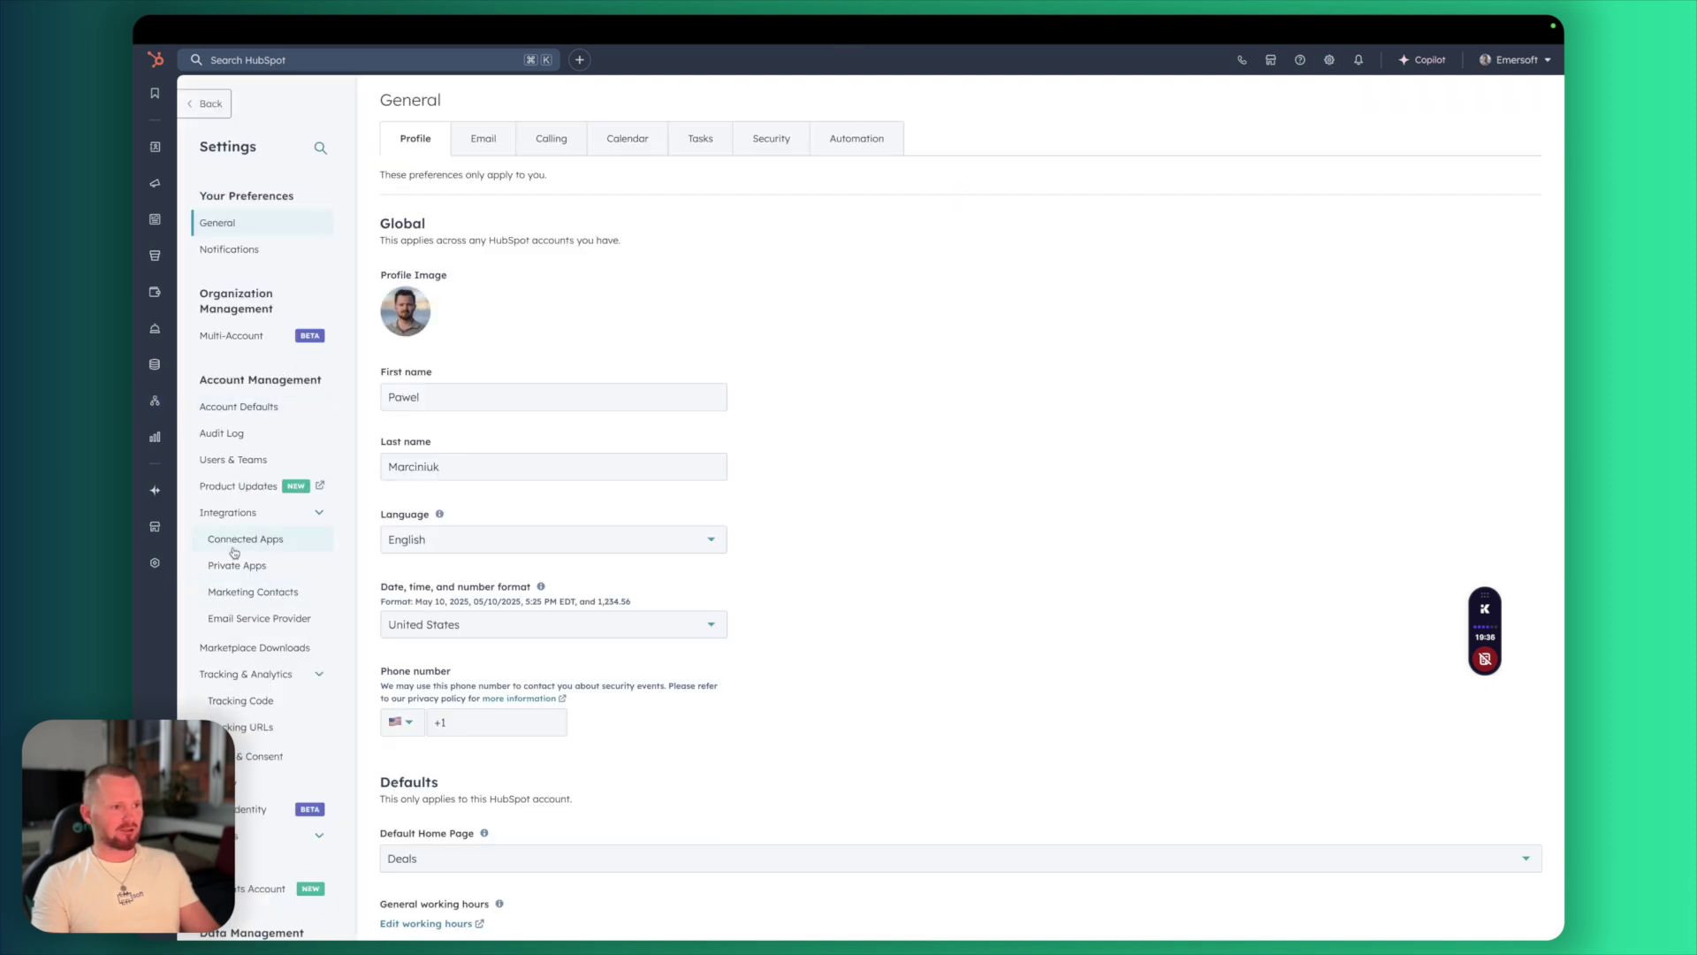
# Look over the Zoom integration's settings among the connected apps
pyautogui.click(233, 548)
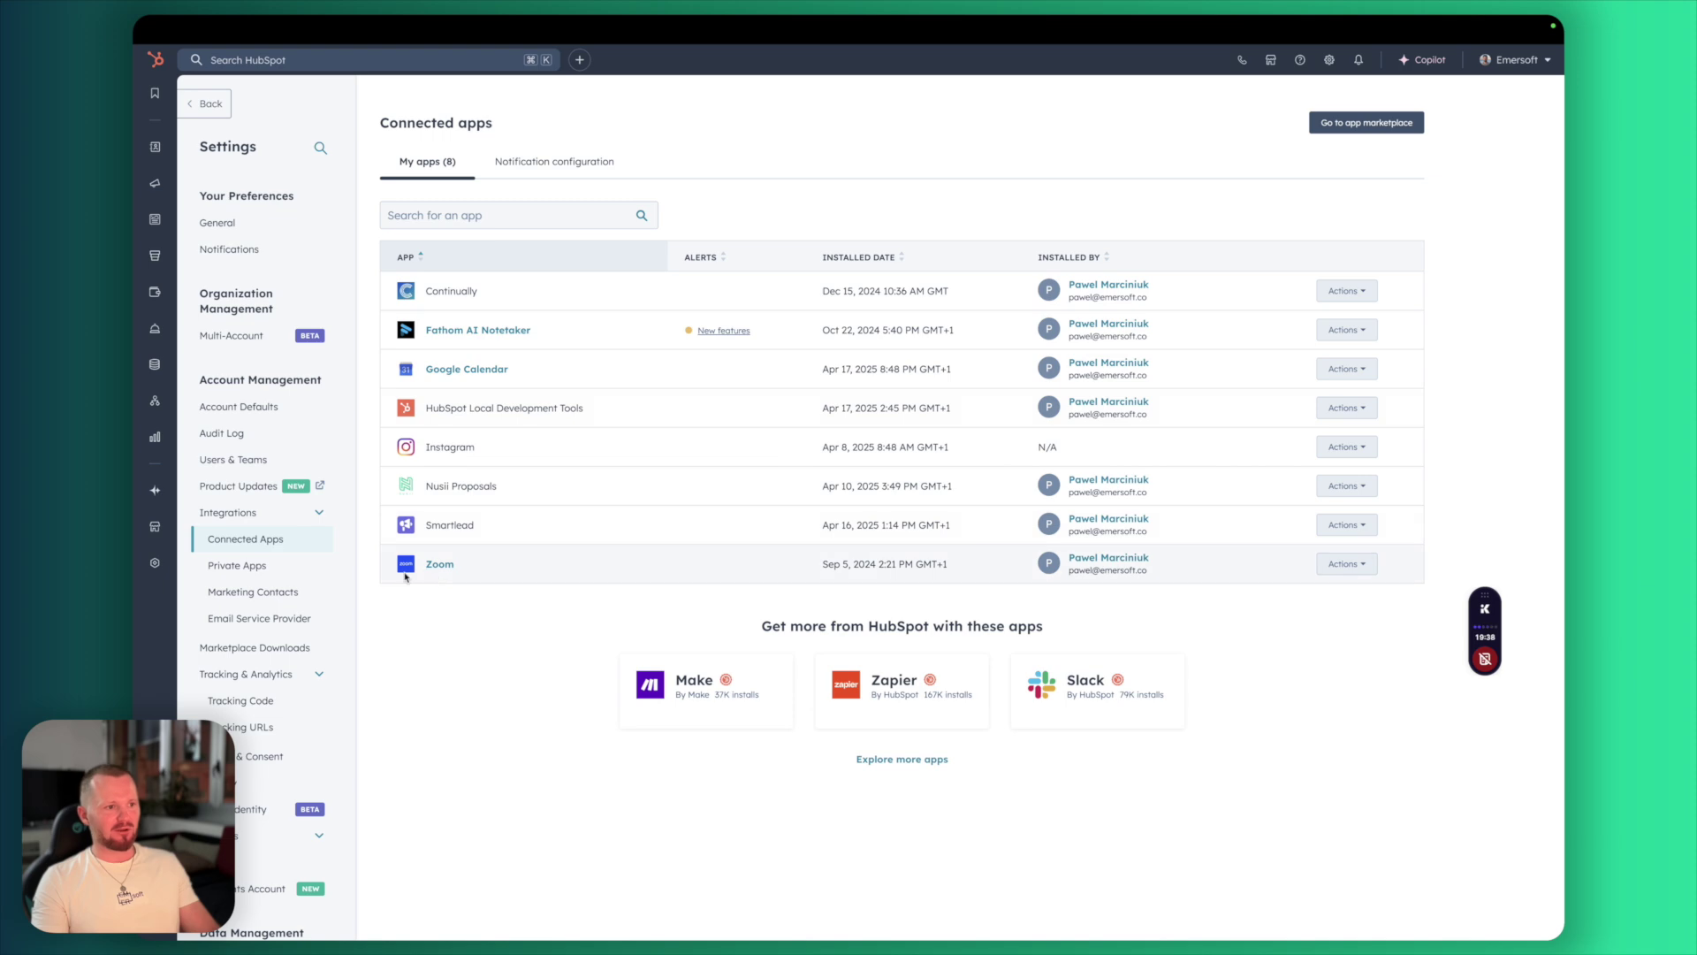
pyautogui.click(438, 564)
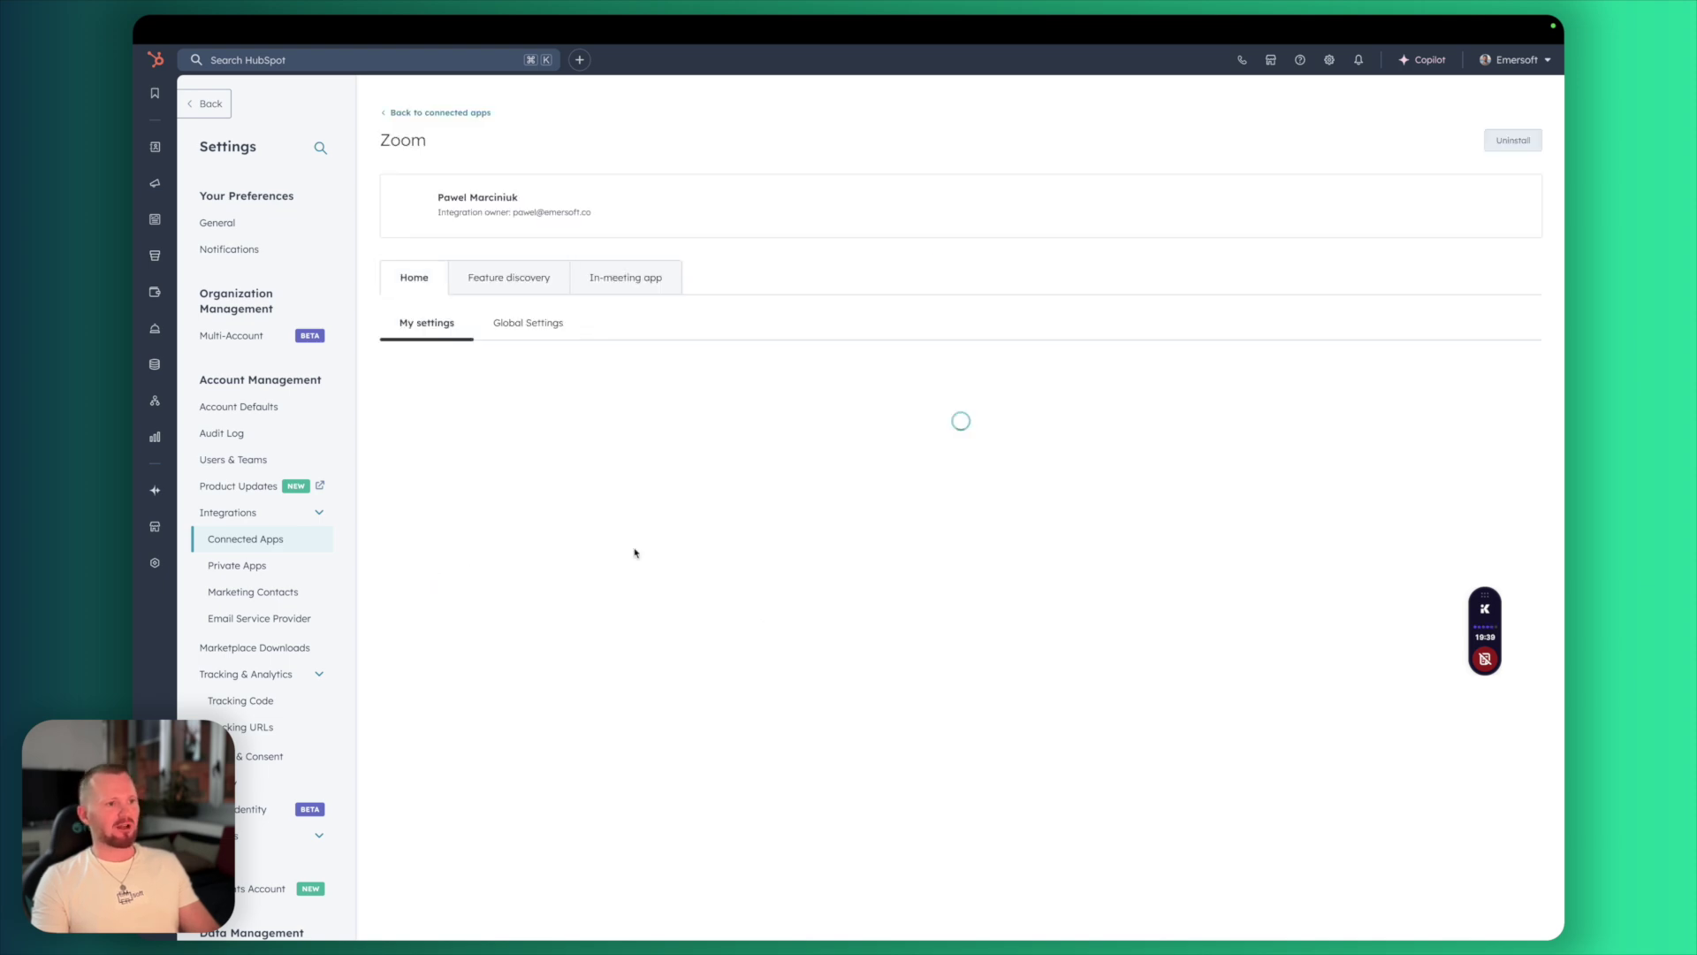
pyautogui.scroll(-1, 634, 549)
pyautogui.scroll(-5, 478, 743)
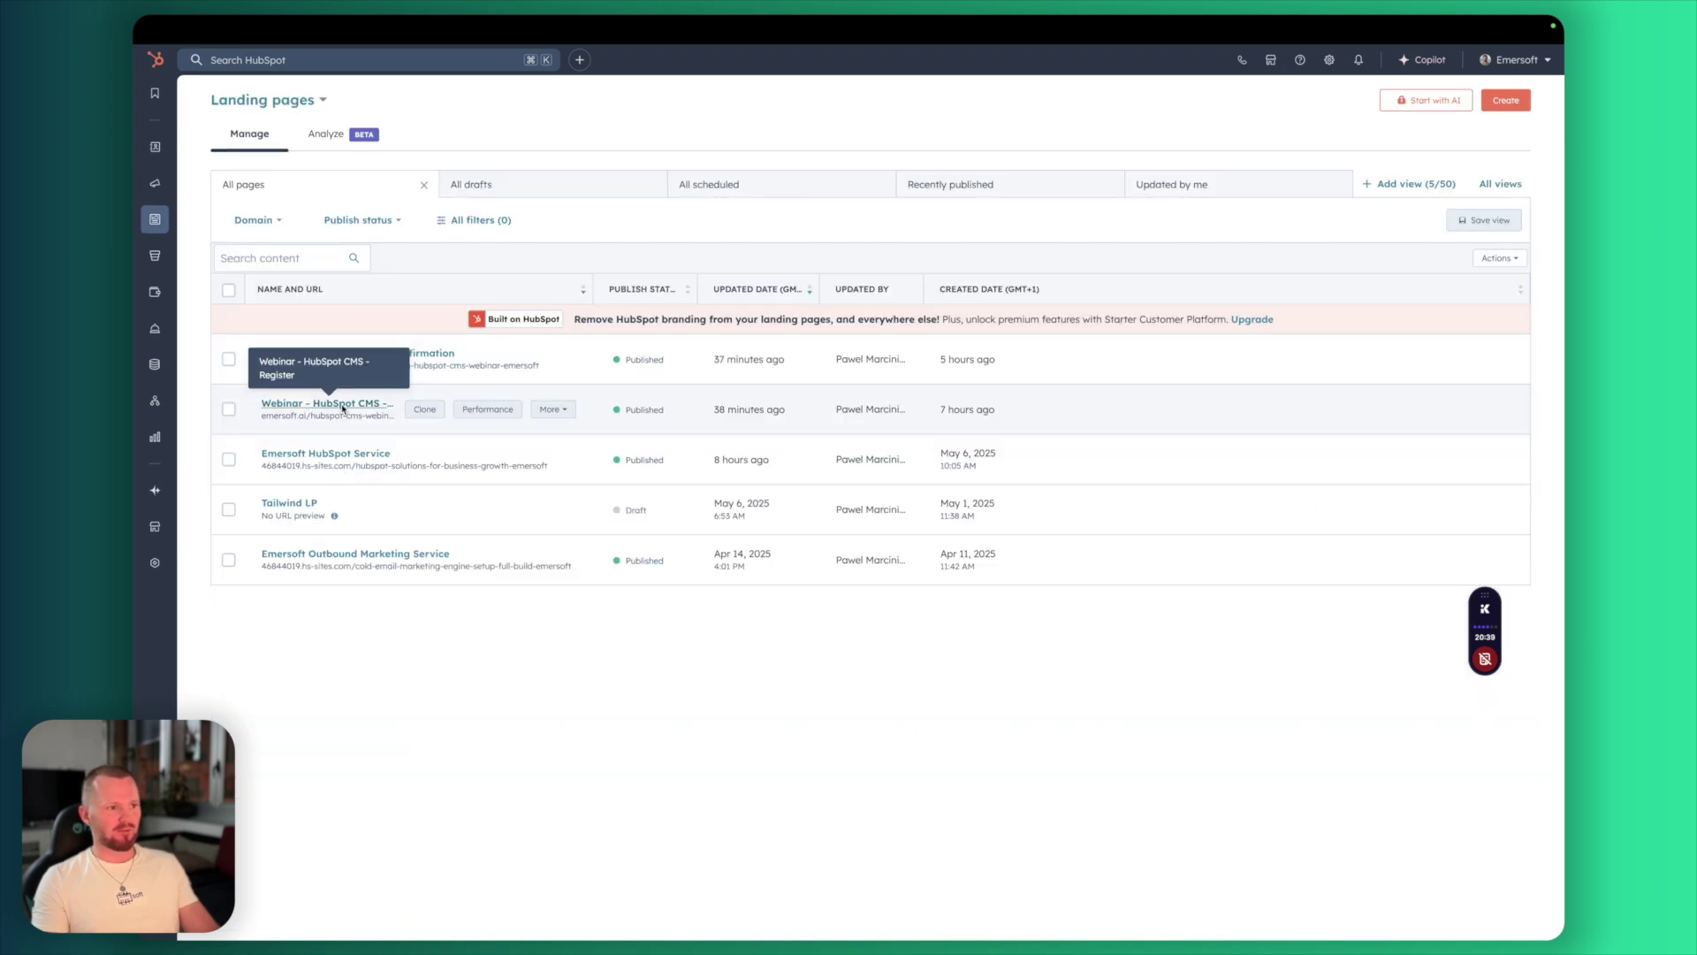
# Inspect the registration form on the Webinar - HubSpot CMS - Register page, then exit to Landing pages
pyautogui.click(343, 409)
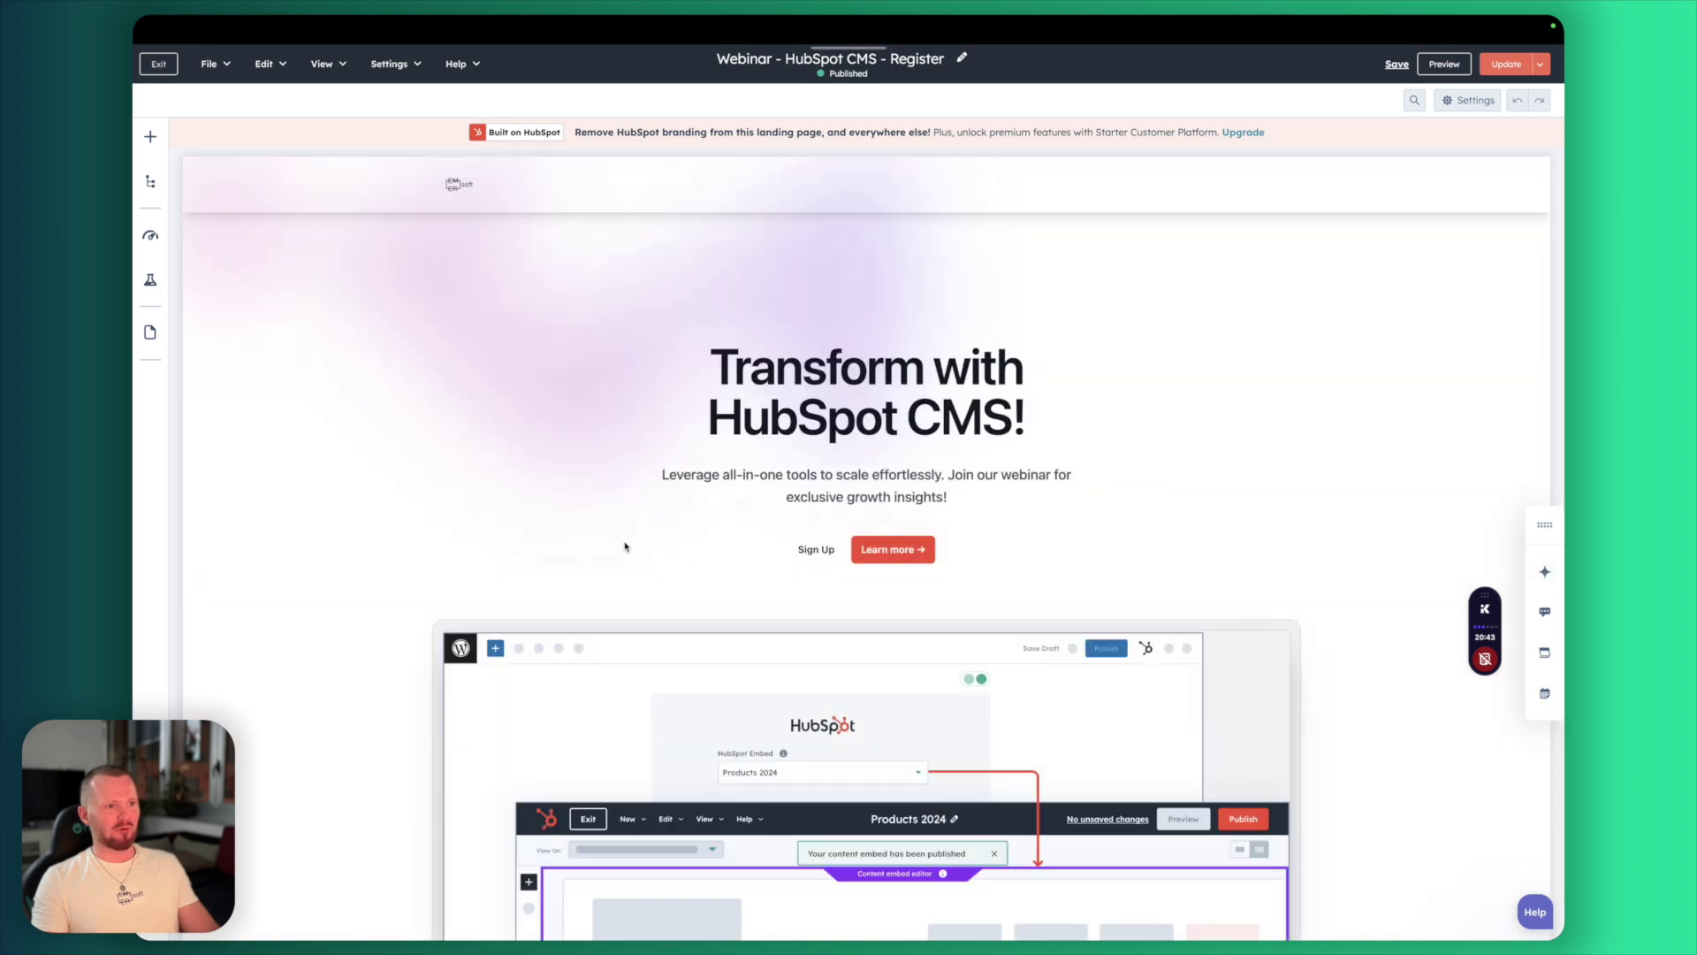
pyautogui.scroll(-10, 625, 546)
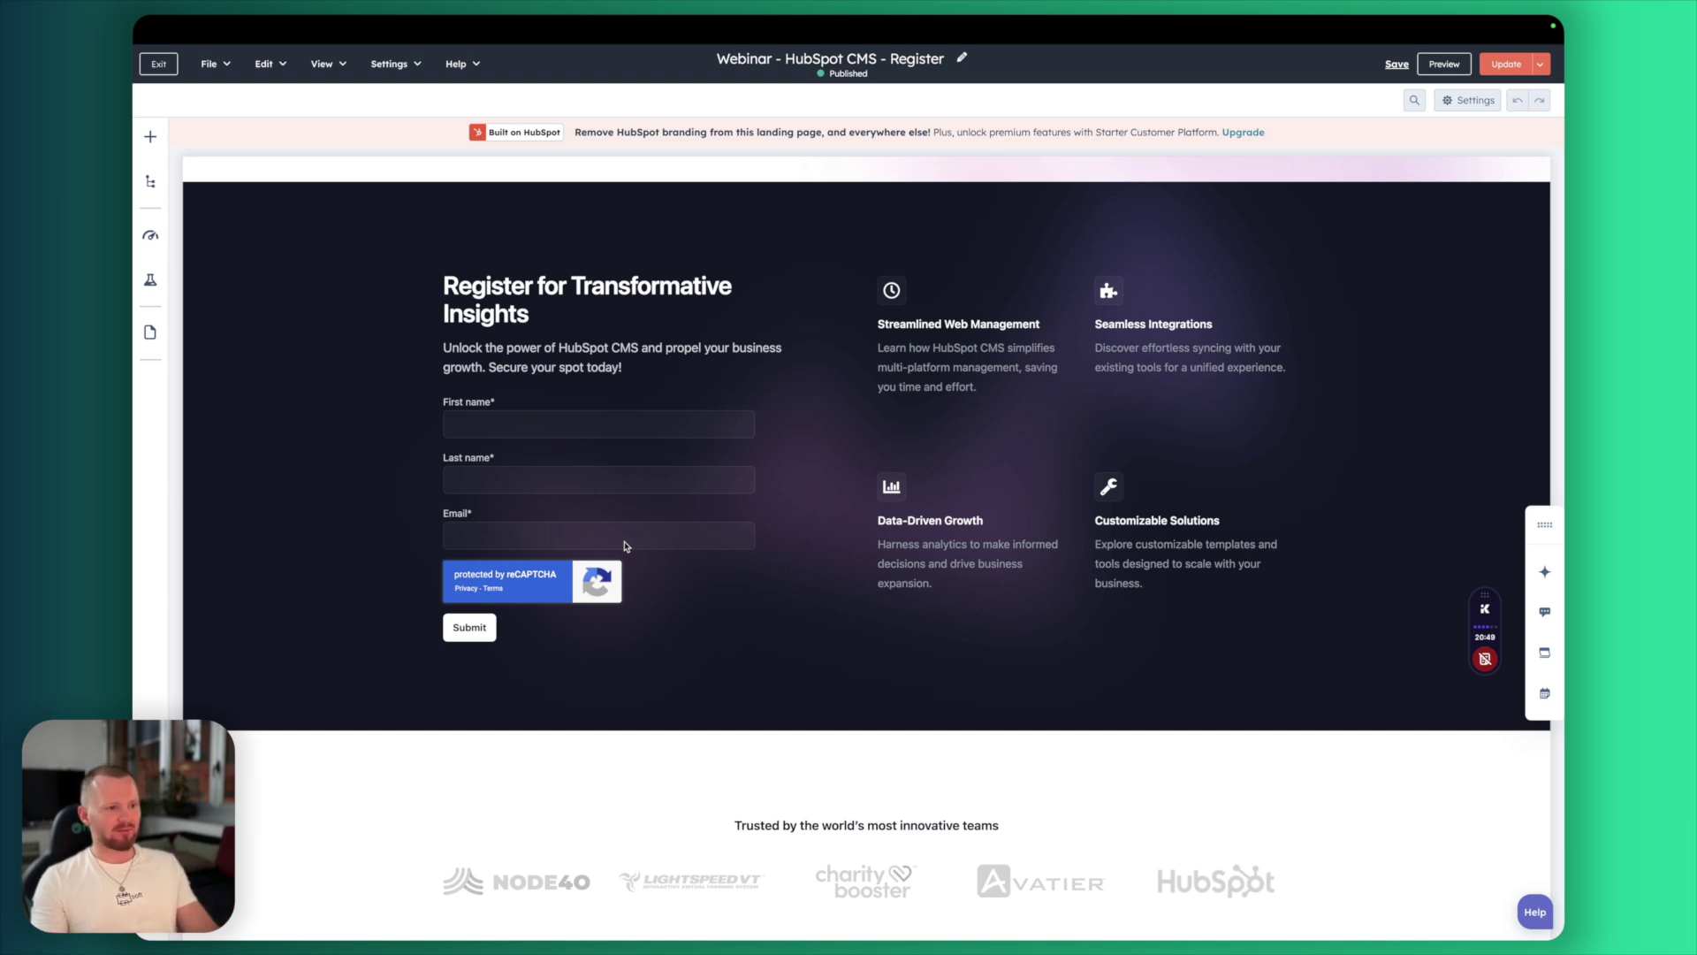
pyautogui.scroll(5, 625, 547)
pyautogui.scroll(-3, 625, 547)
pyautogui.click(608, 595)
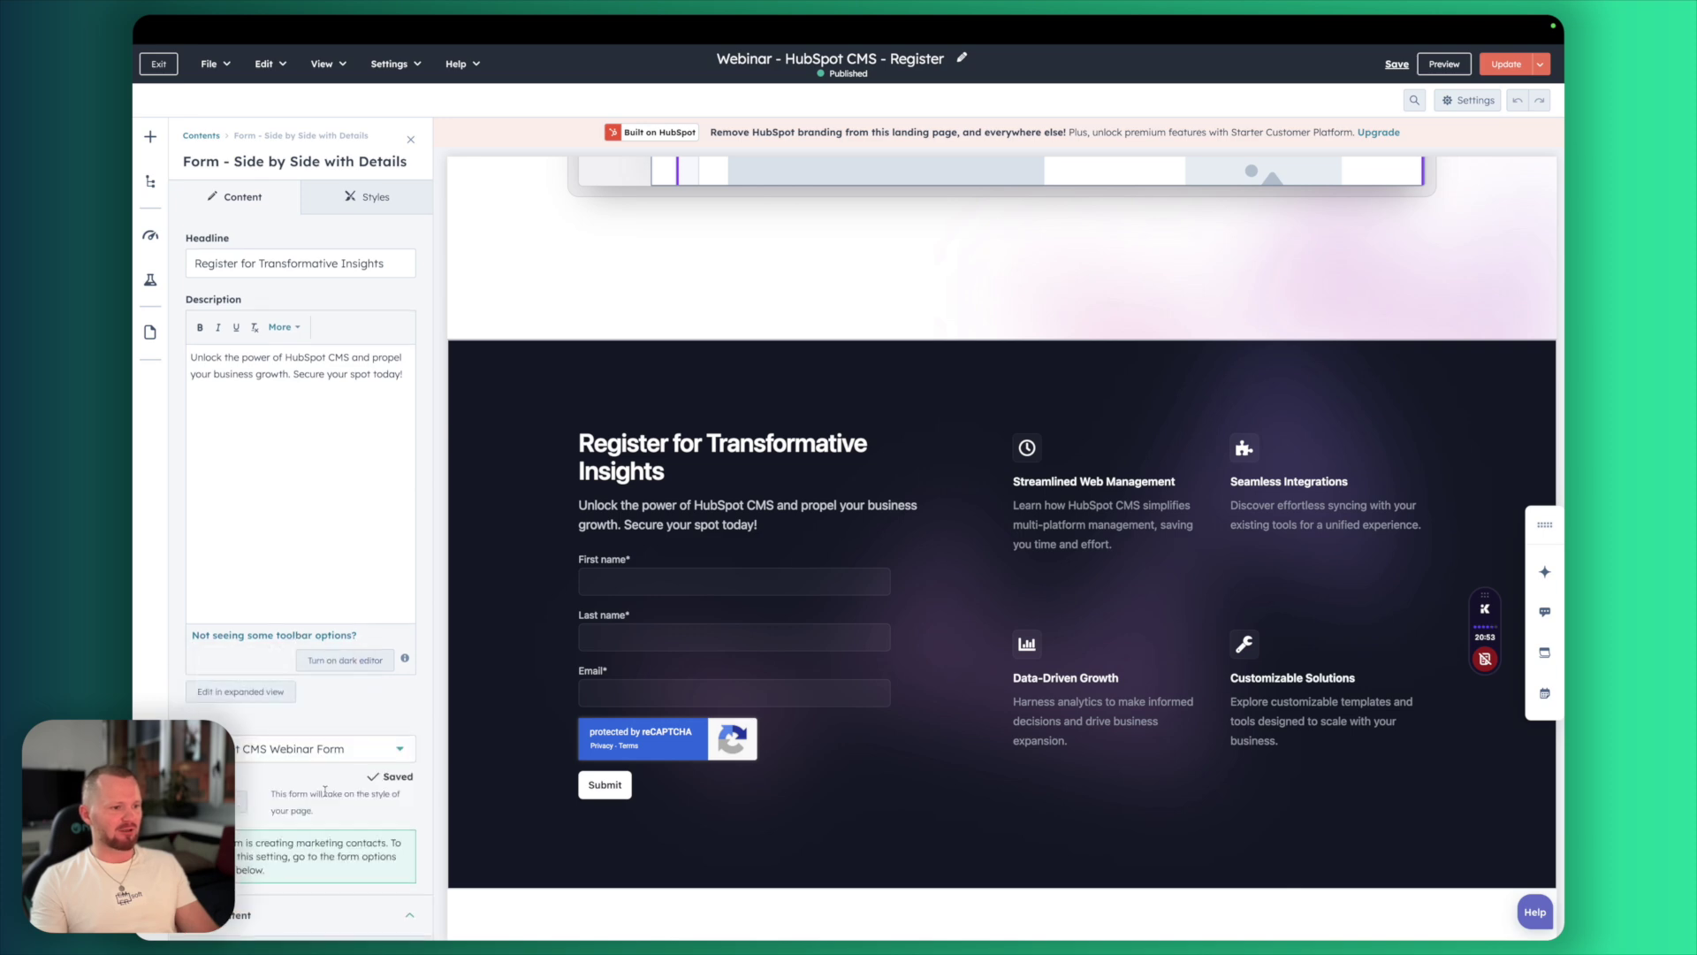
pyautogui.scroll(-7, 324, 791)
pyautogui.scroll(7, 265, 265)
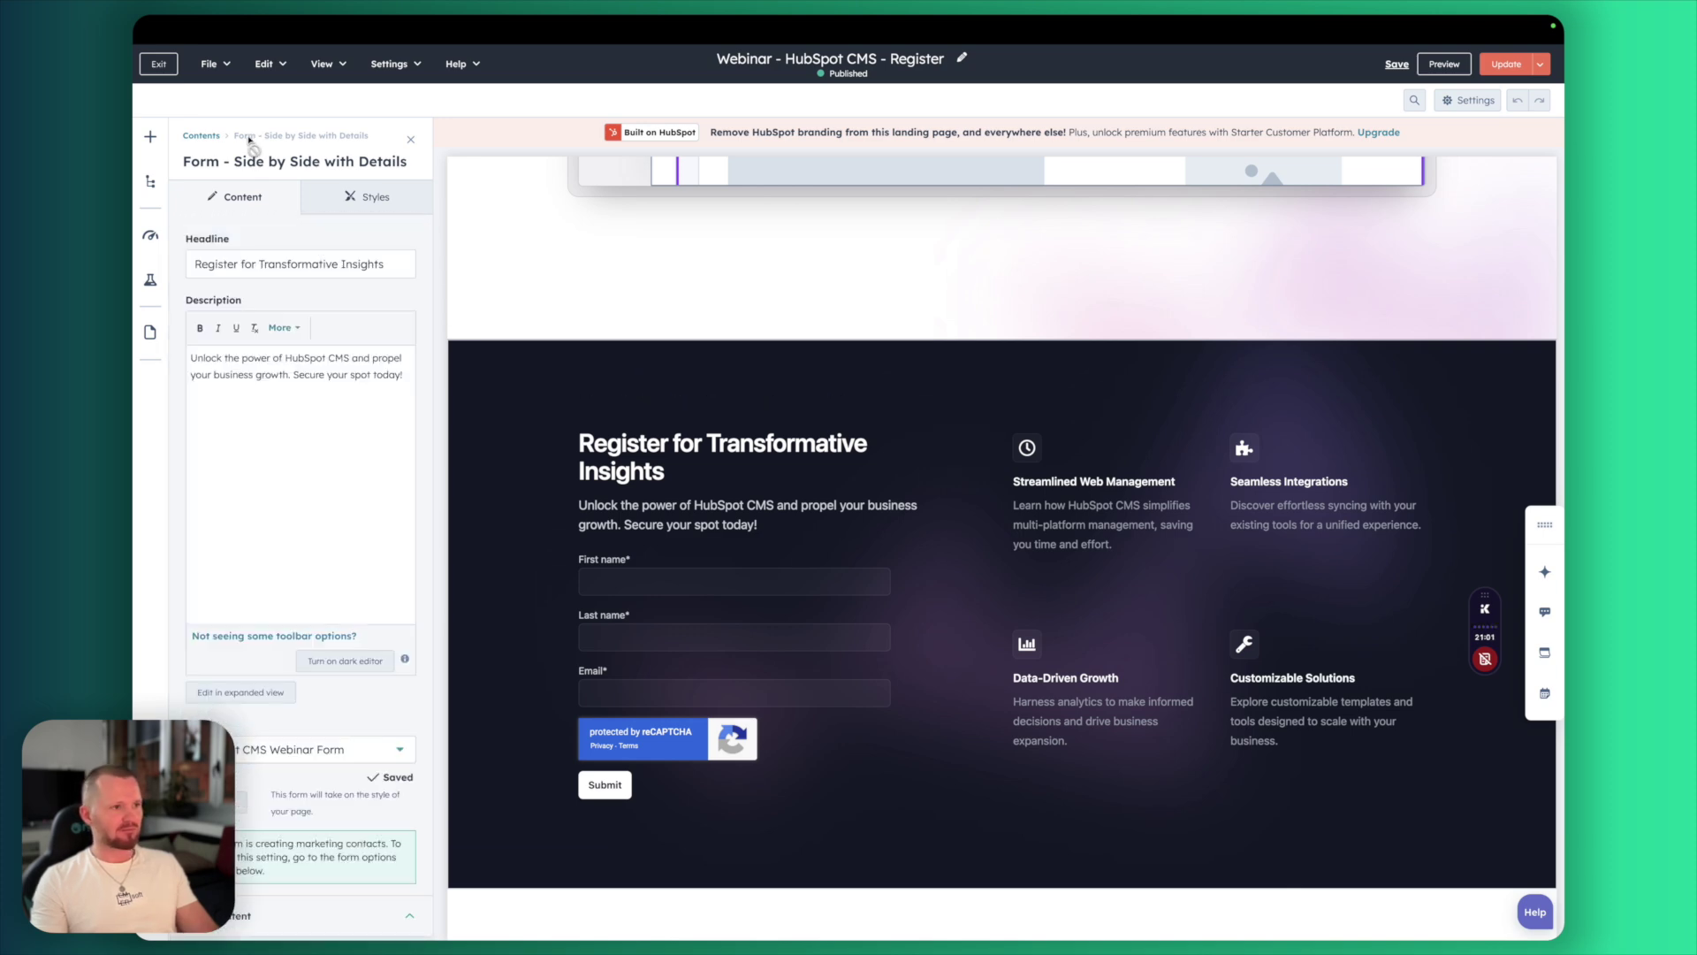
pyautogui.click(159, 65)
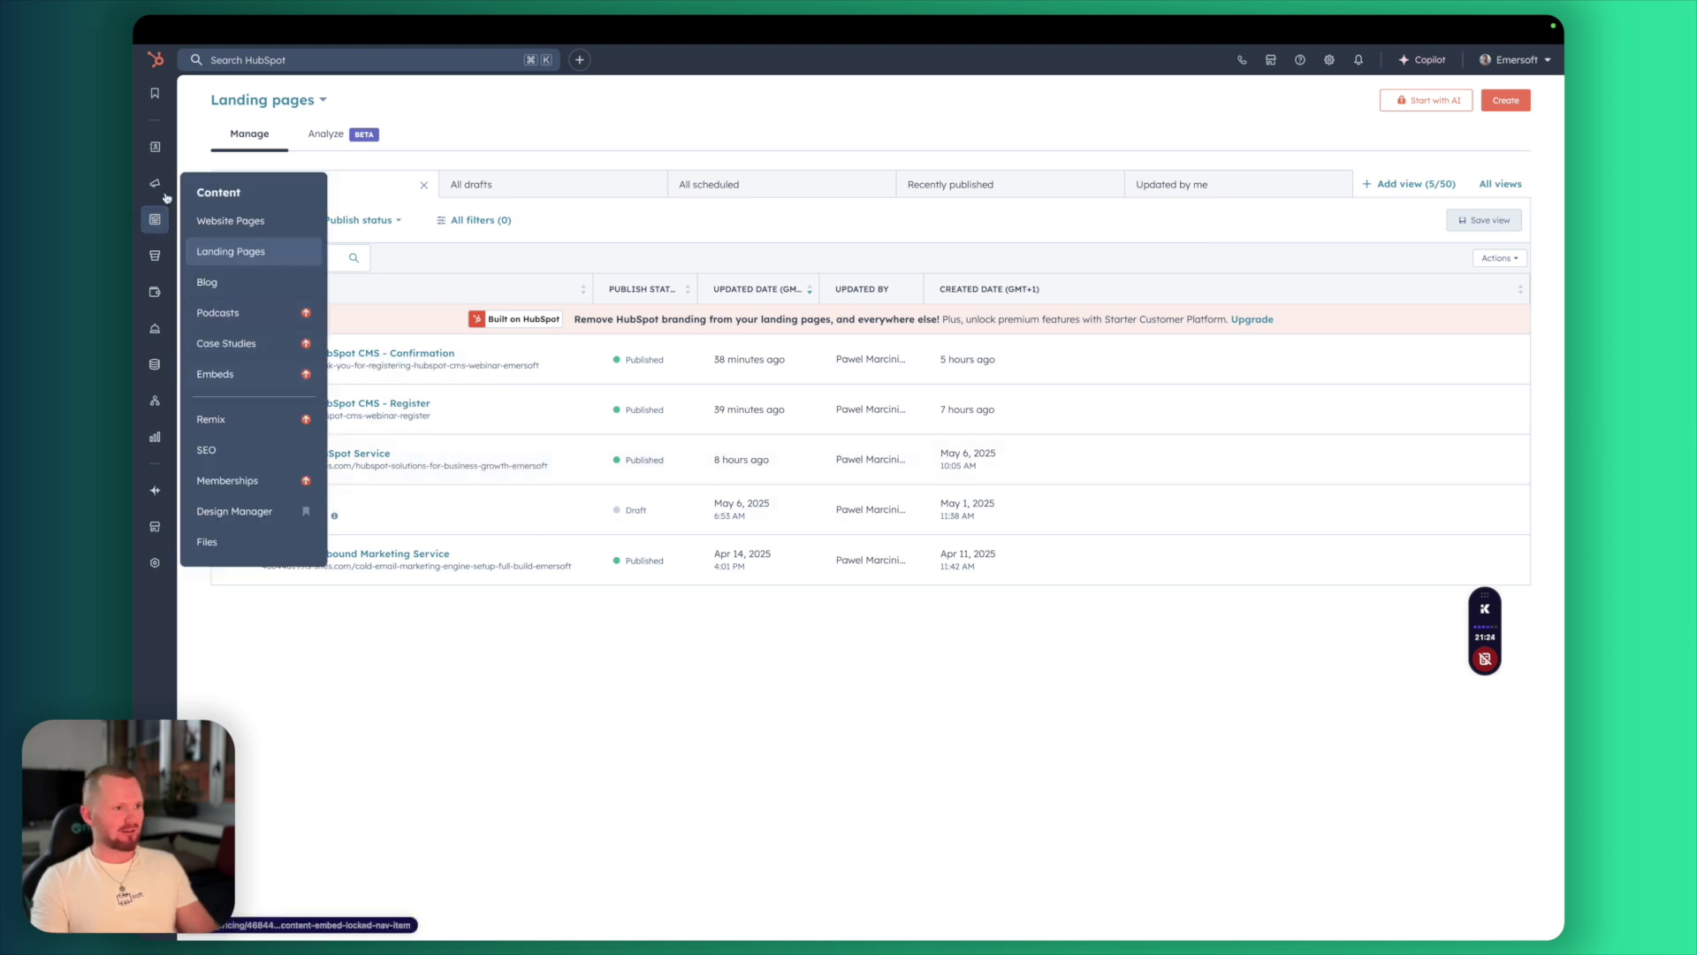
# Open the HubSpot CMS event record from the marketing events list
pyautogui.moveTo(157, 189)
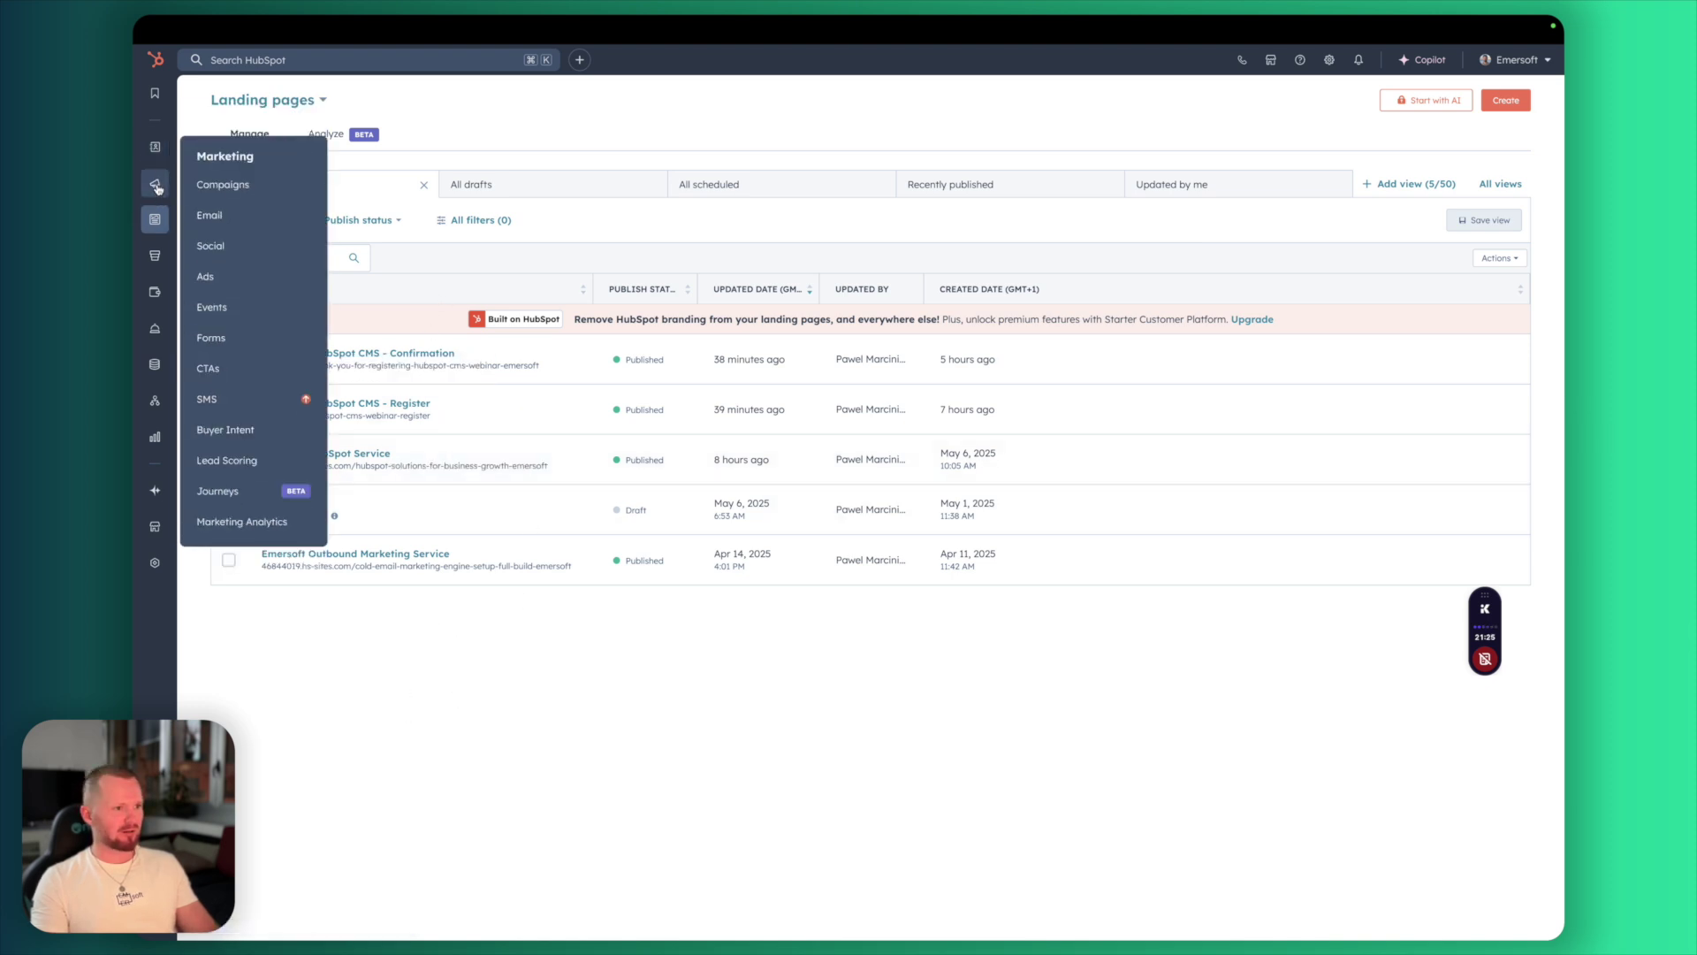
pyautogui.click(251, 307)
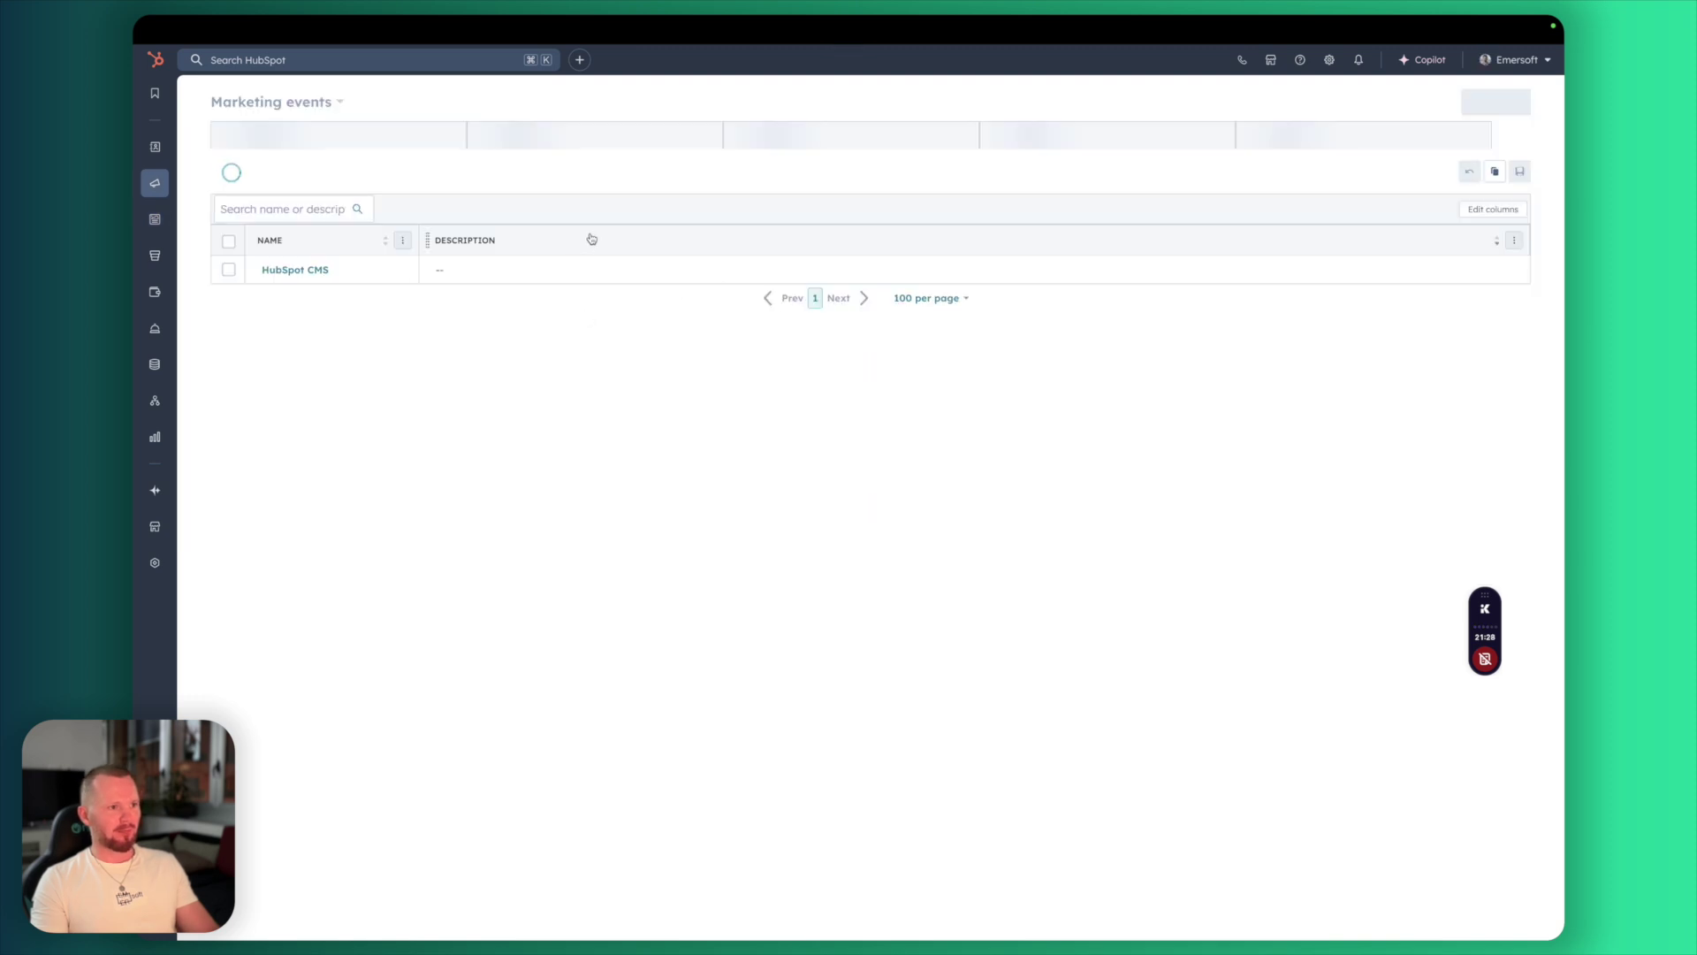
pyautogui.moveTo(285, 290)
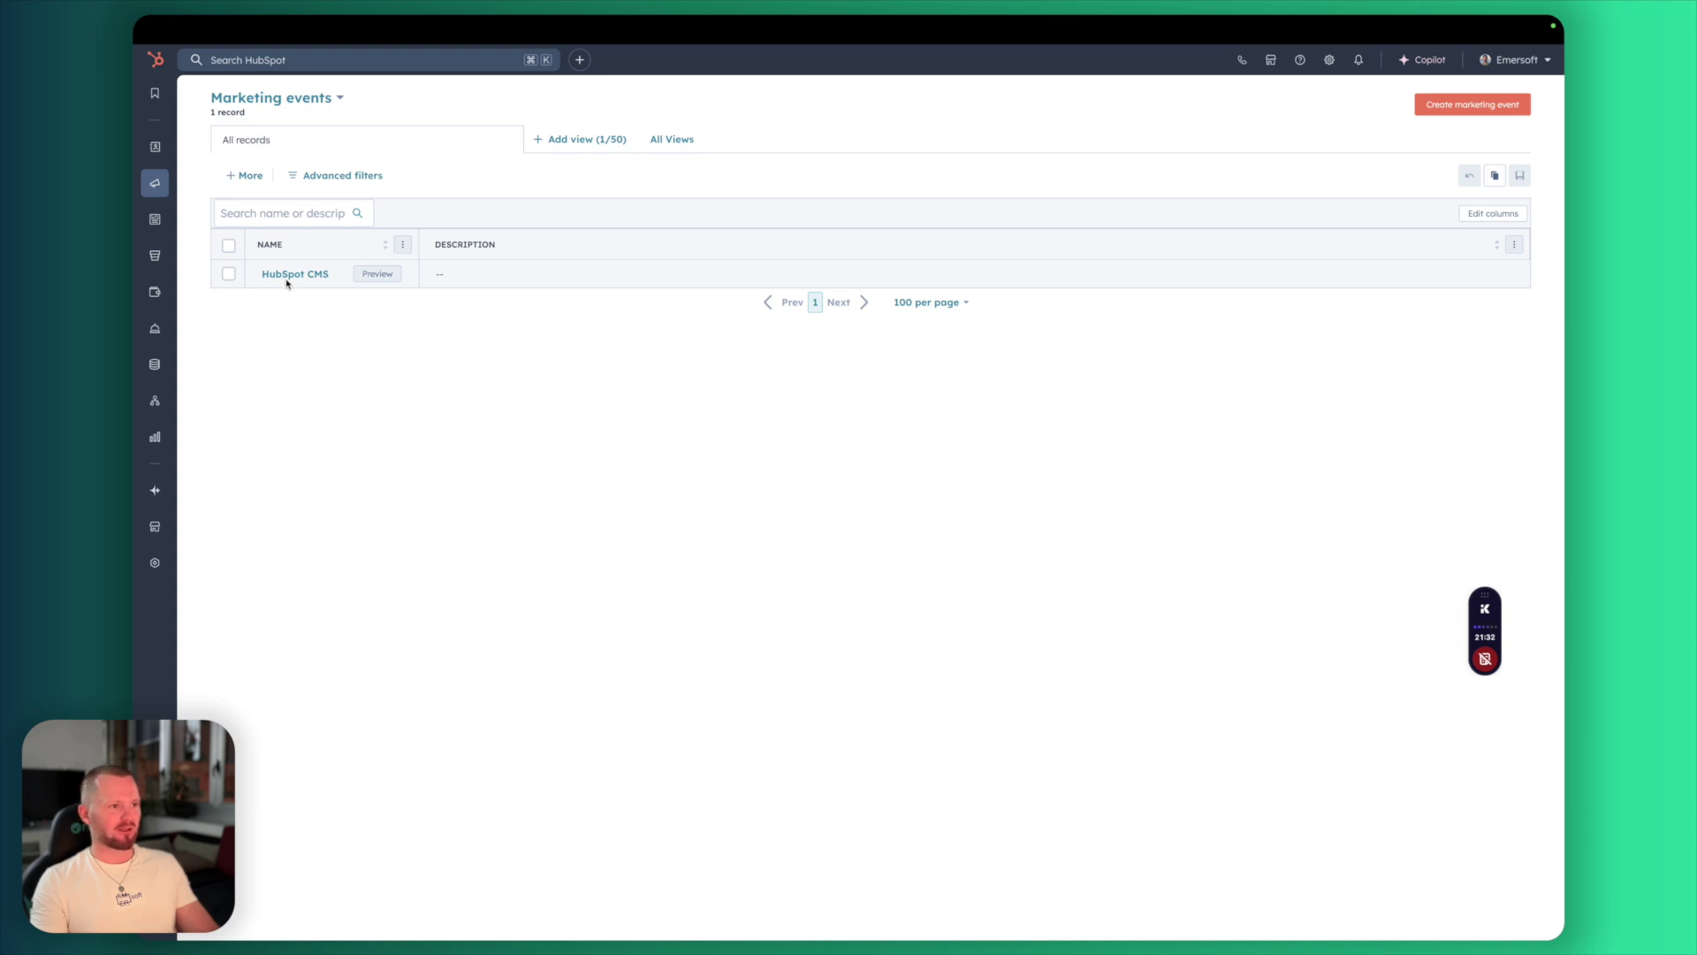
pyautogui.click(286, 281)
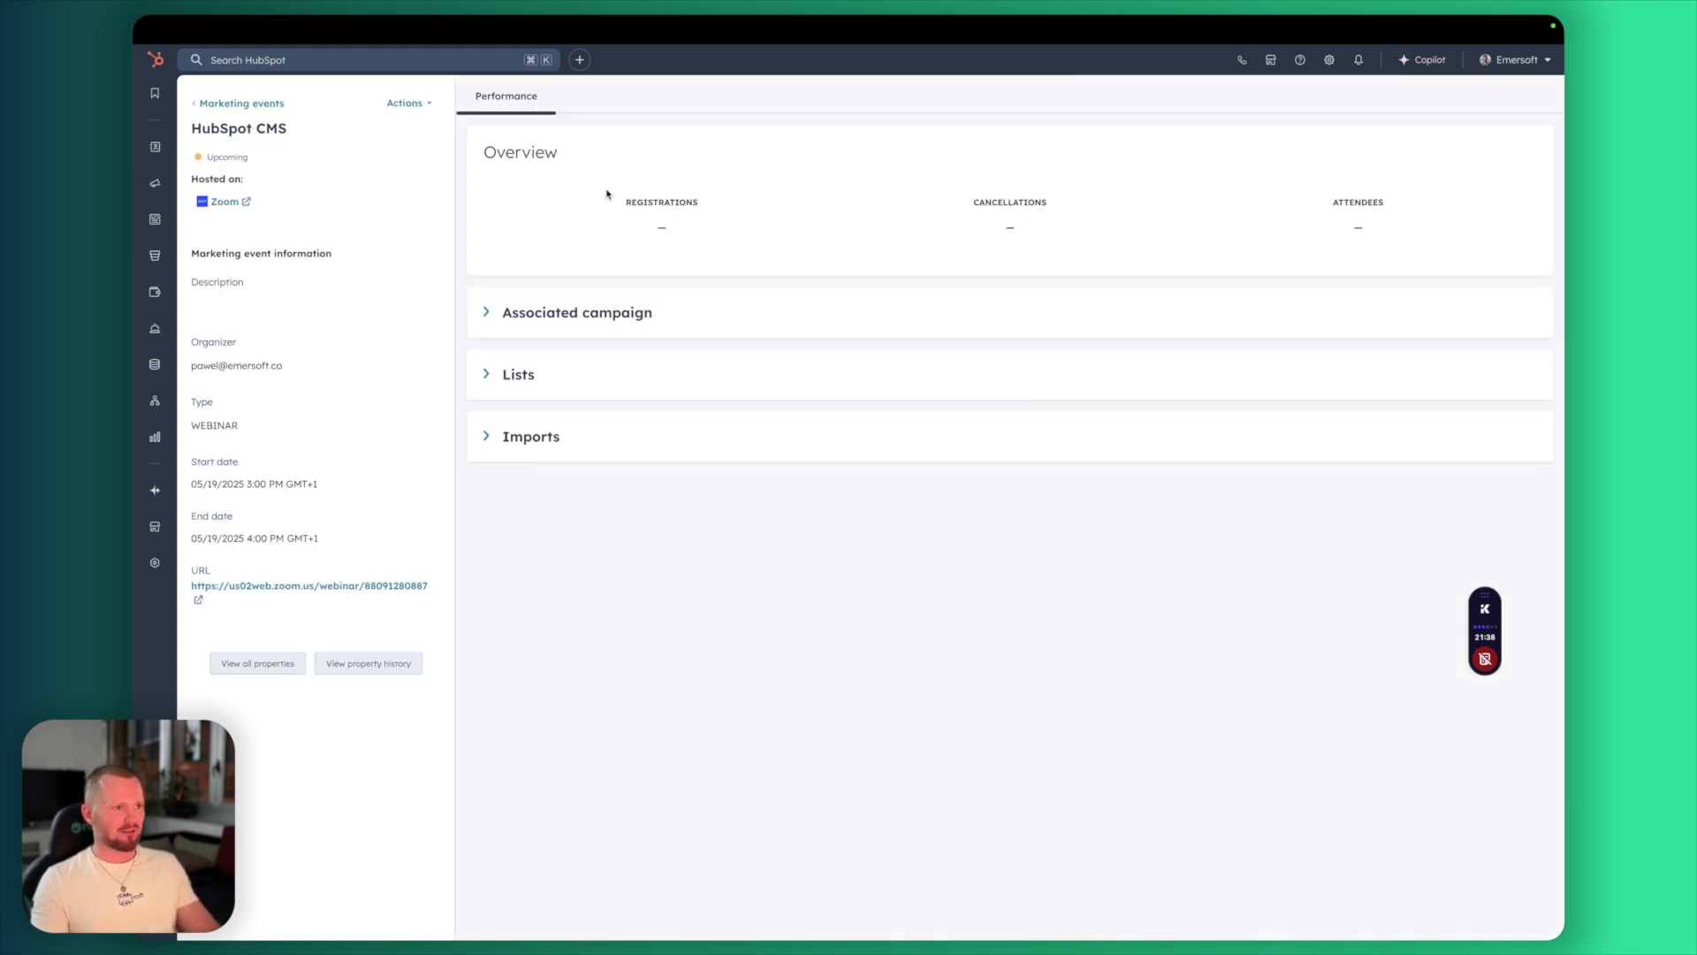
# Add the HubSpot CMS event to the HubSpot CMS Webinar campaign's assets, then return to Landing pages
pyautogui.moveTo(151, 200)
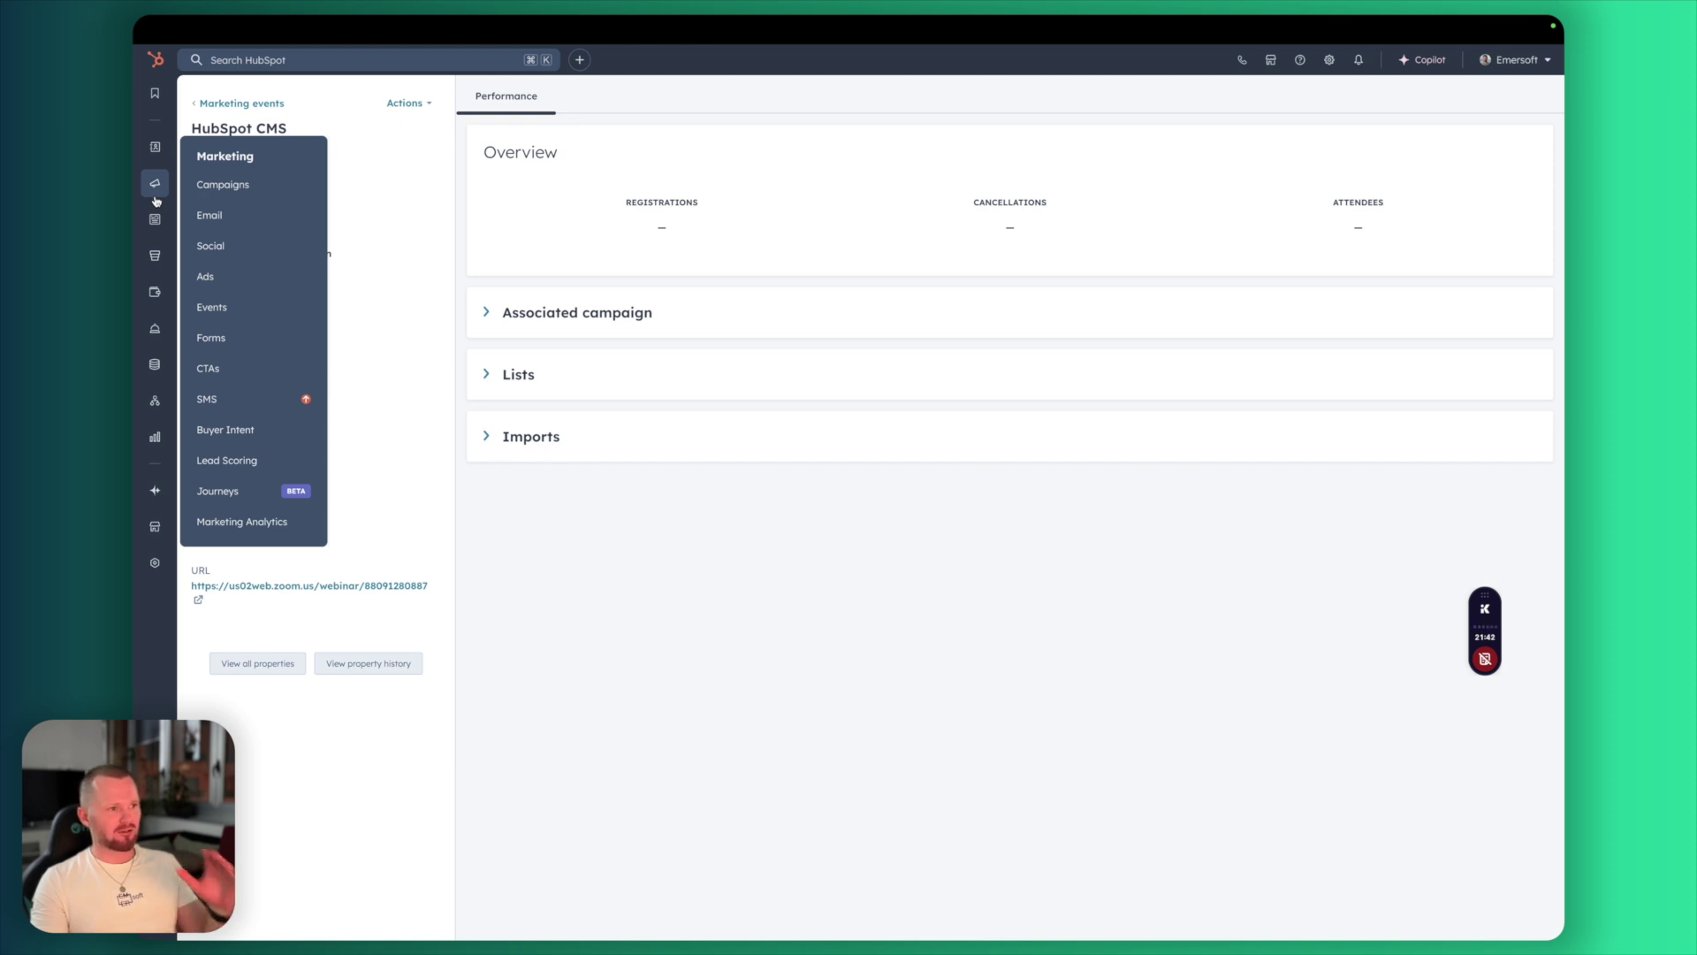
pyautogui.click(202, 184)
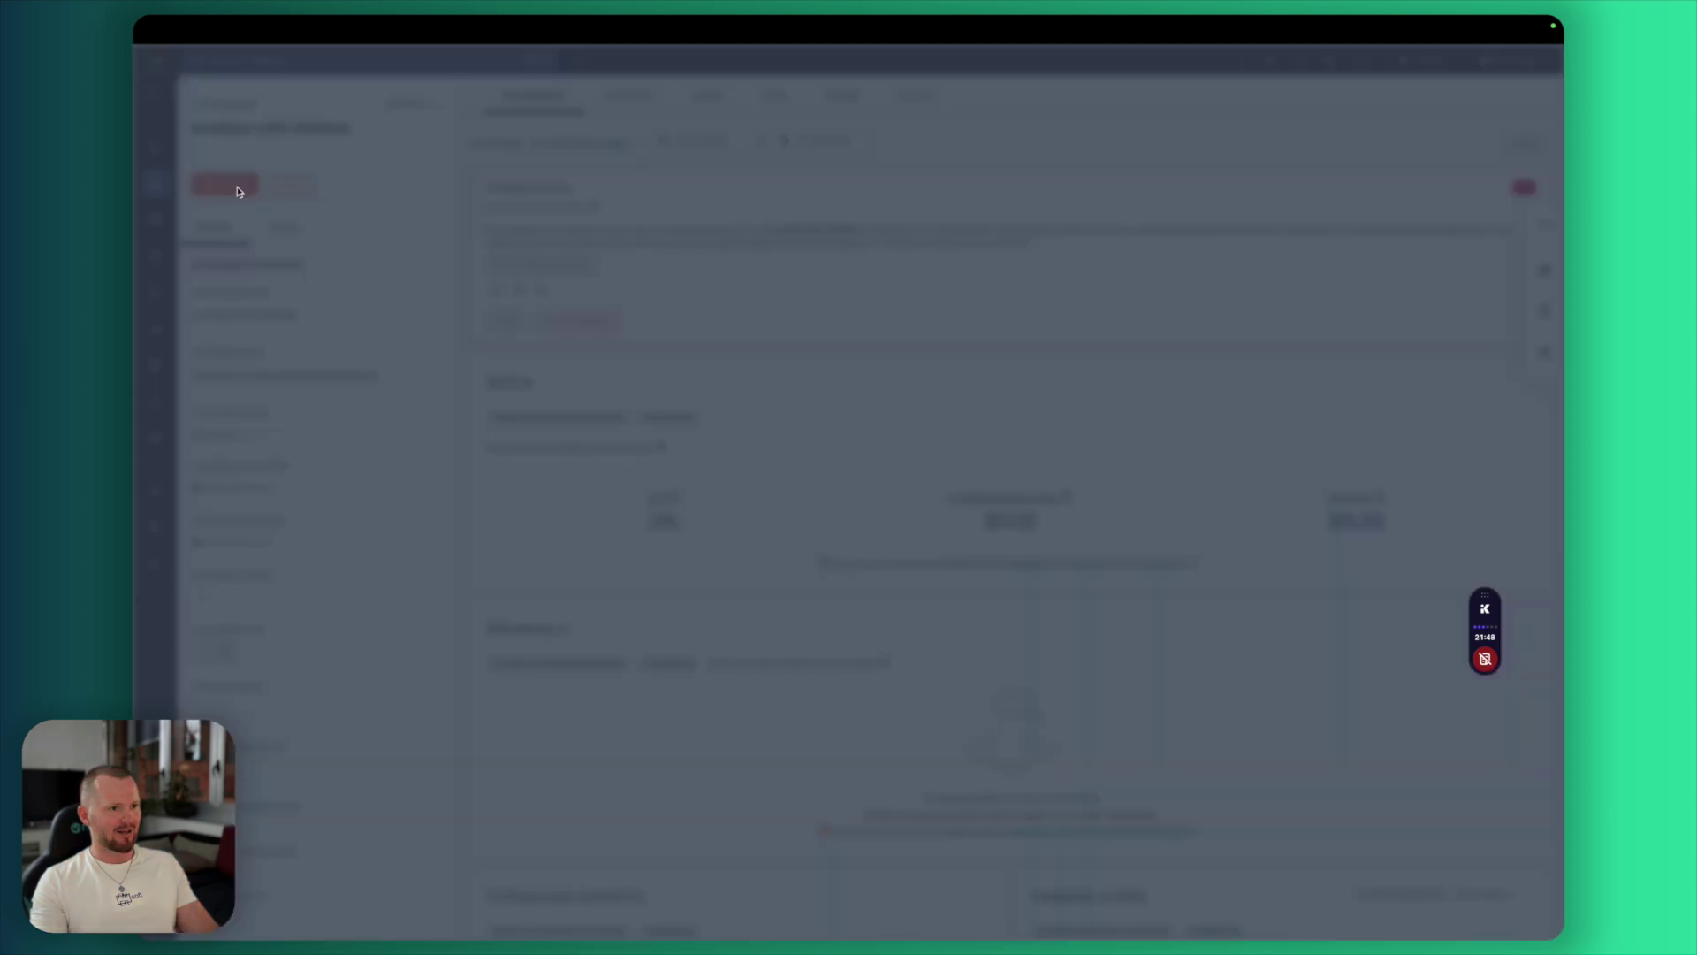
pyautogui.click(383, 593)
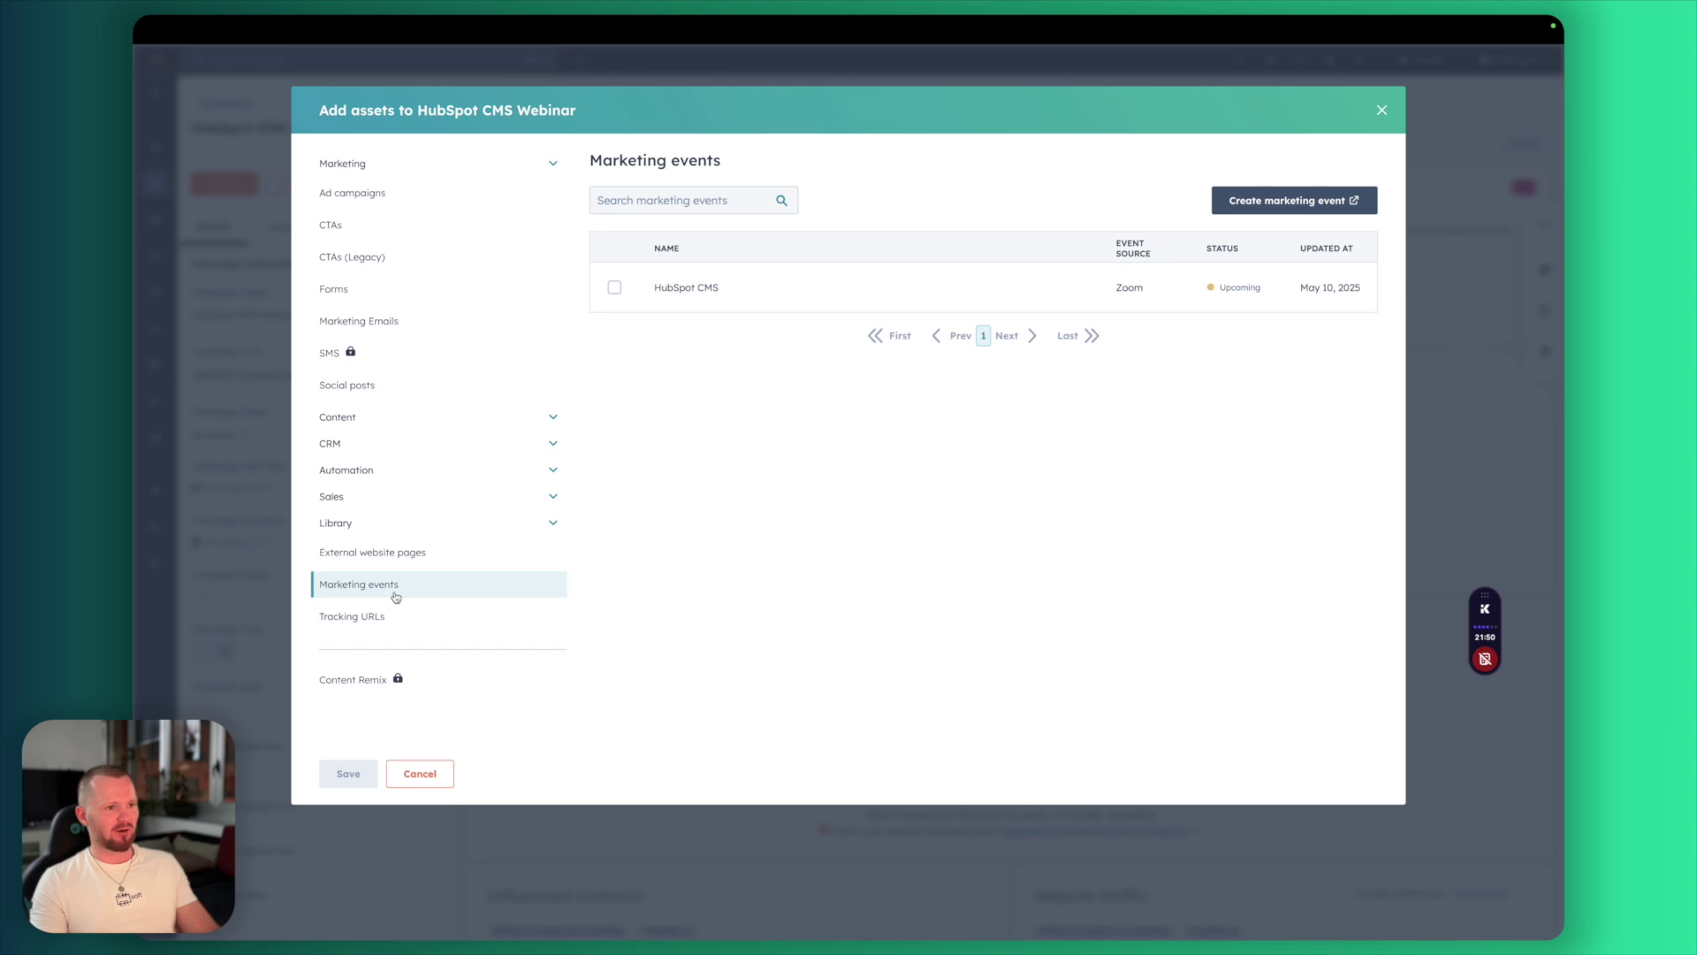
pyautogui.click(614, 289)
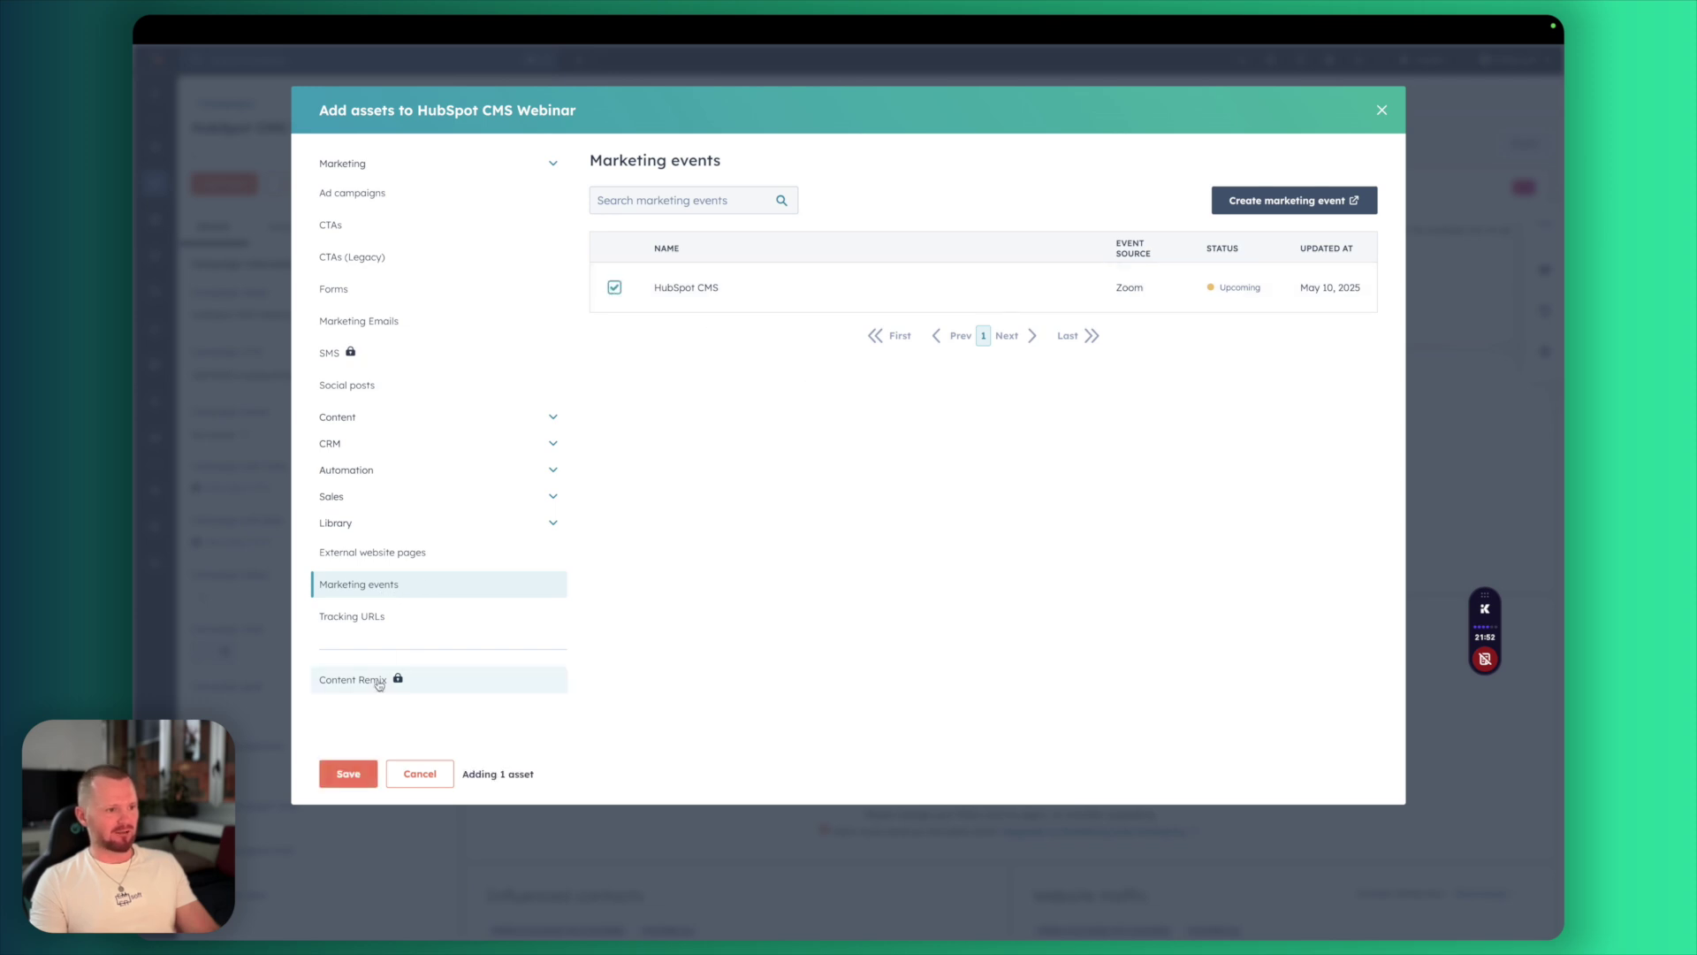
pyautogui.click(349, 773)
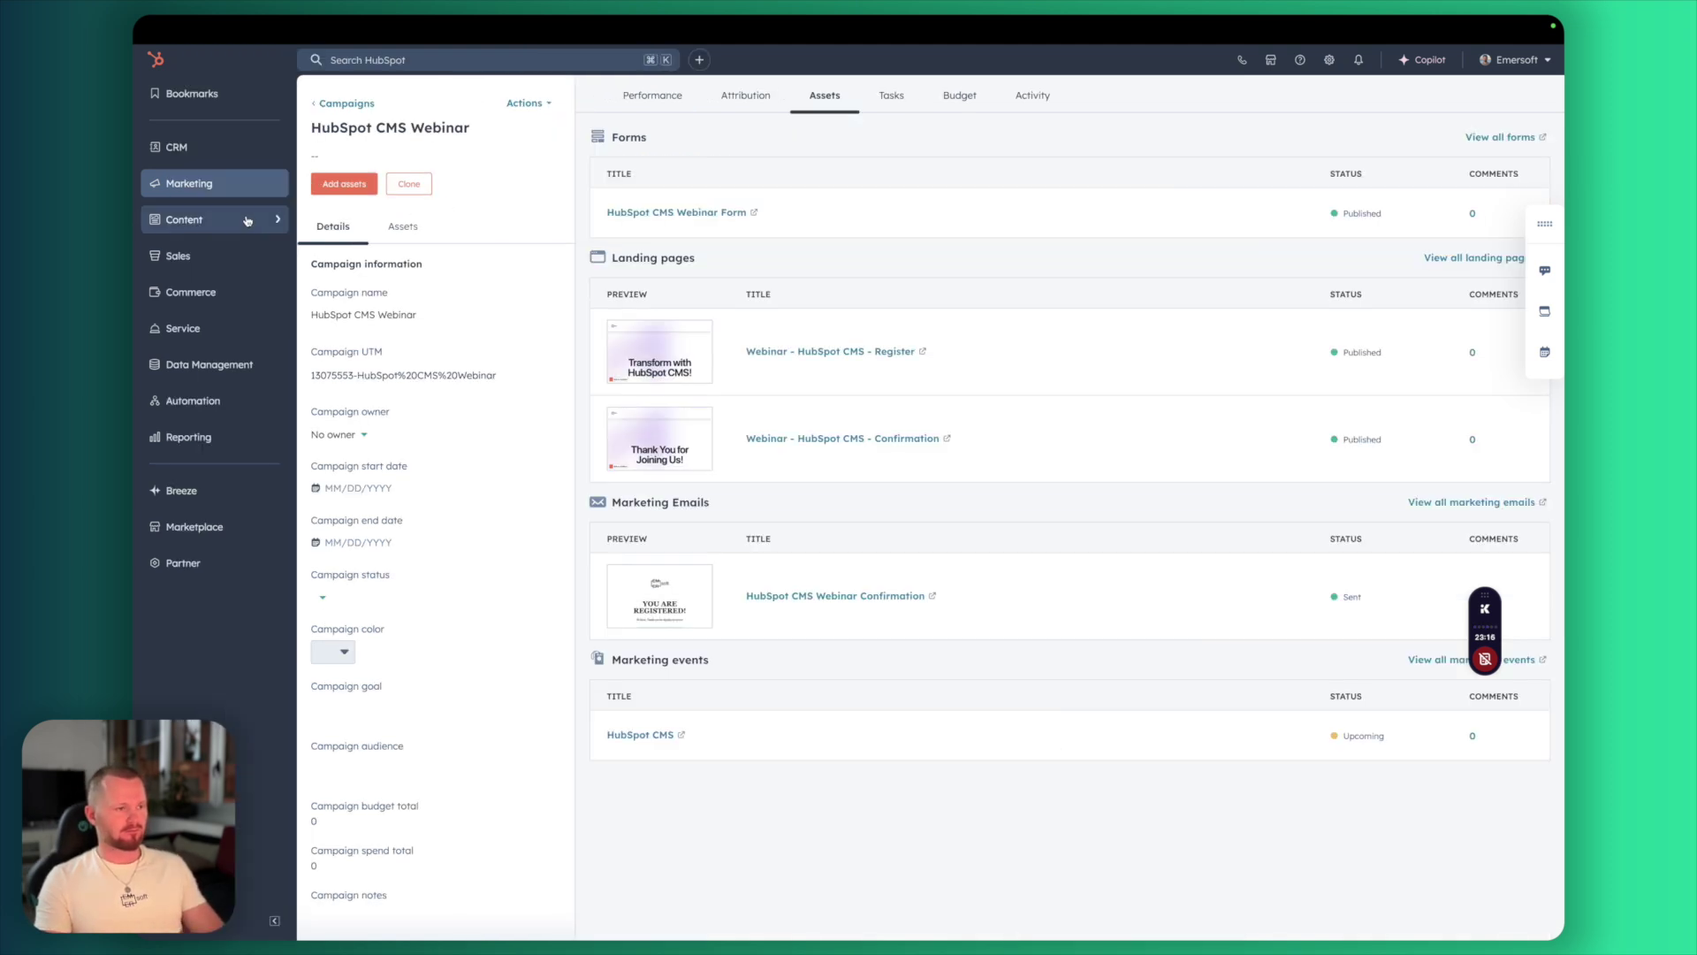
pyautogui.click(247, 221)
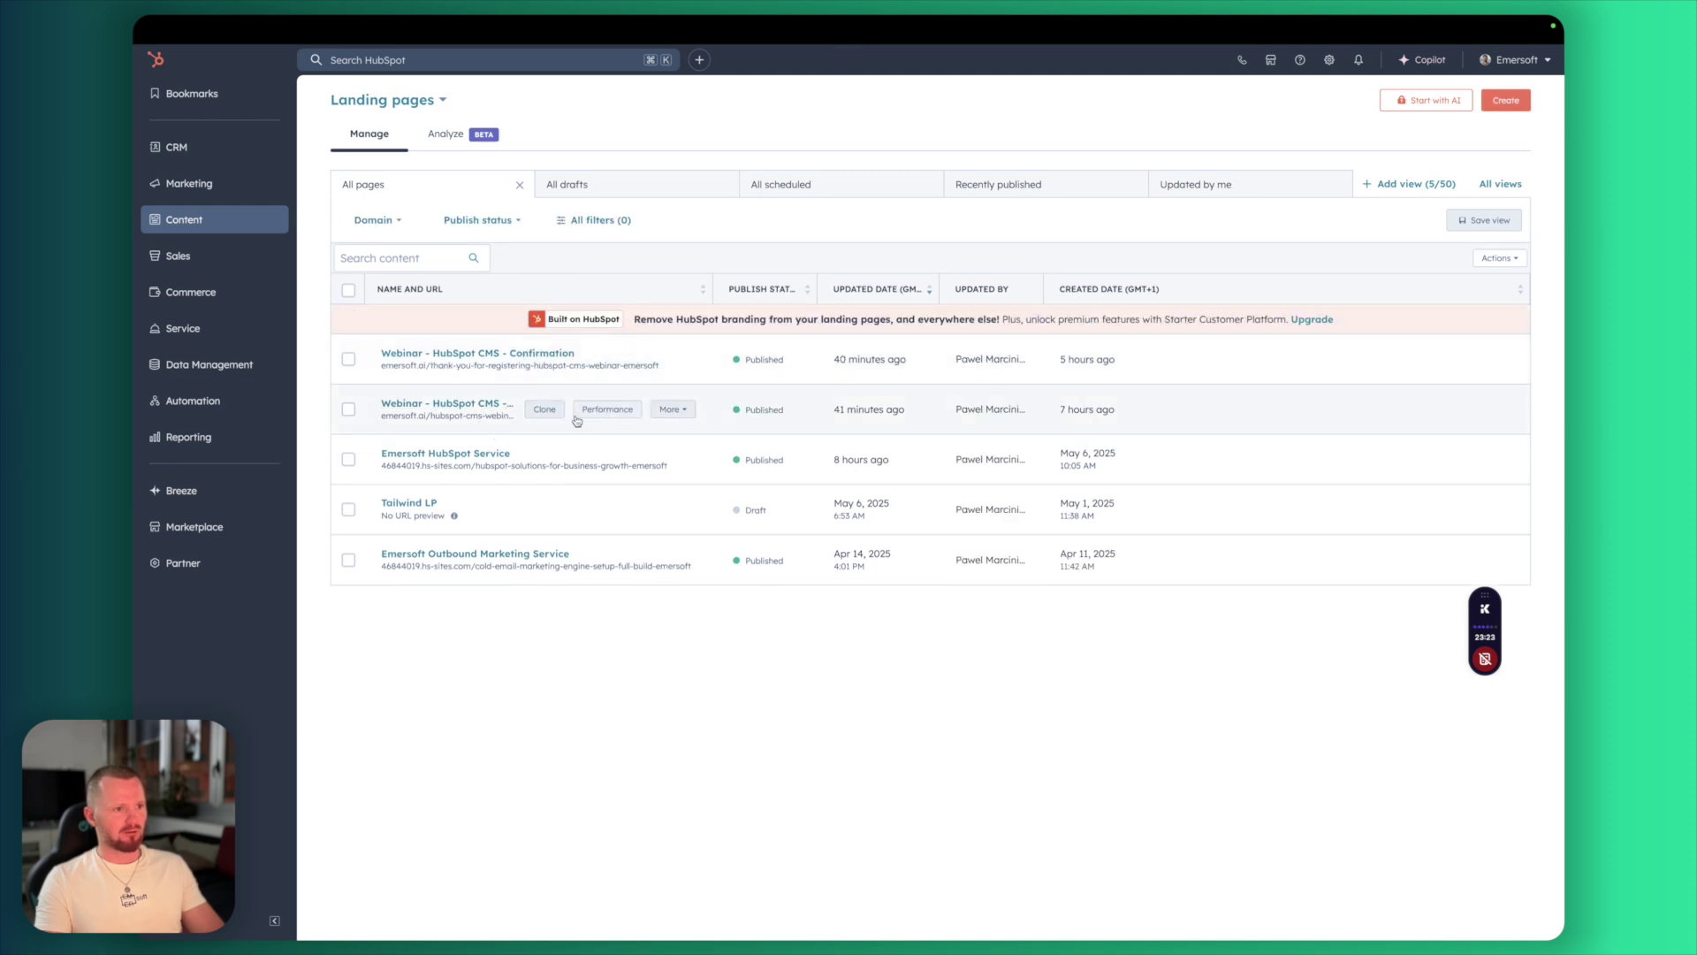
pyautogui.click(672, 409)
# Preview the Register page in full window and submit a test registration through its form
pyautogui.click(720, 444)
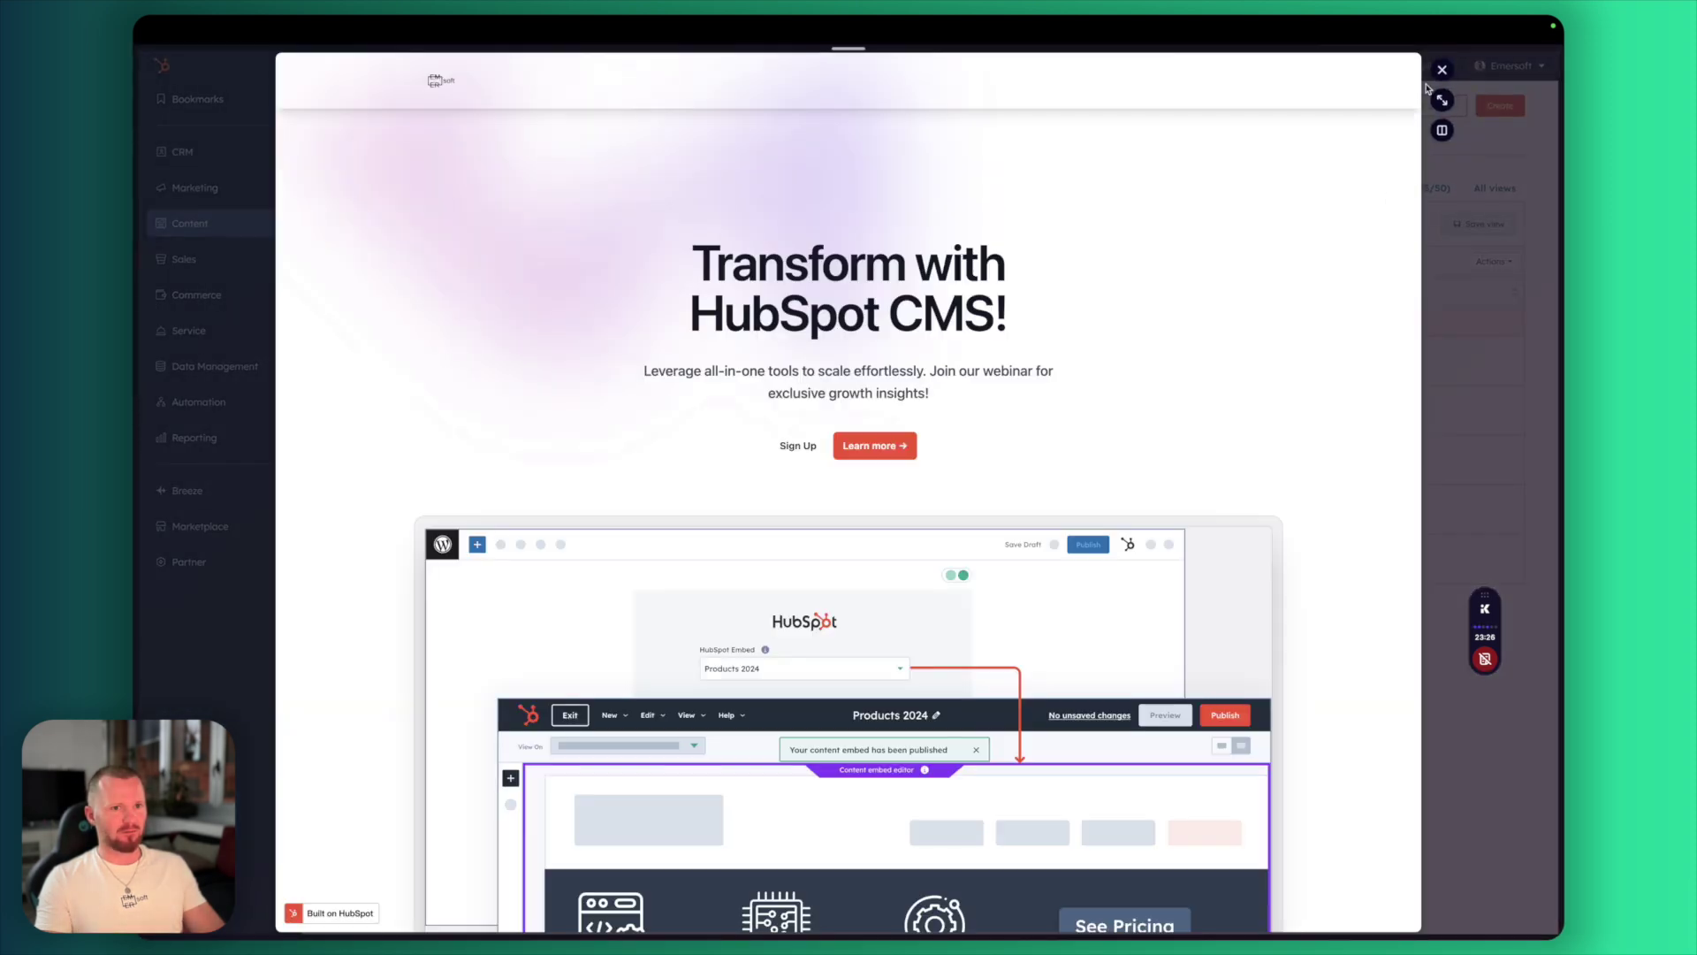
pyautogui.click(1442, 100)
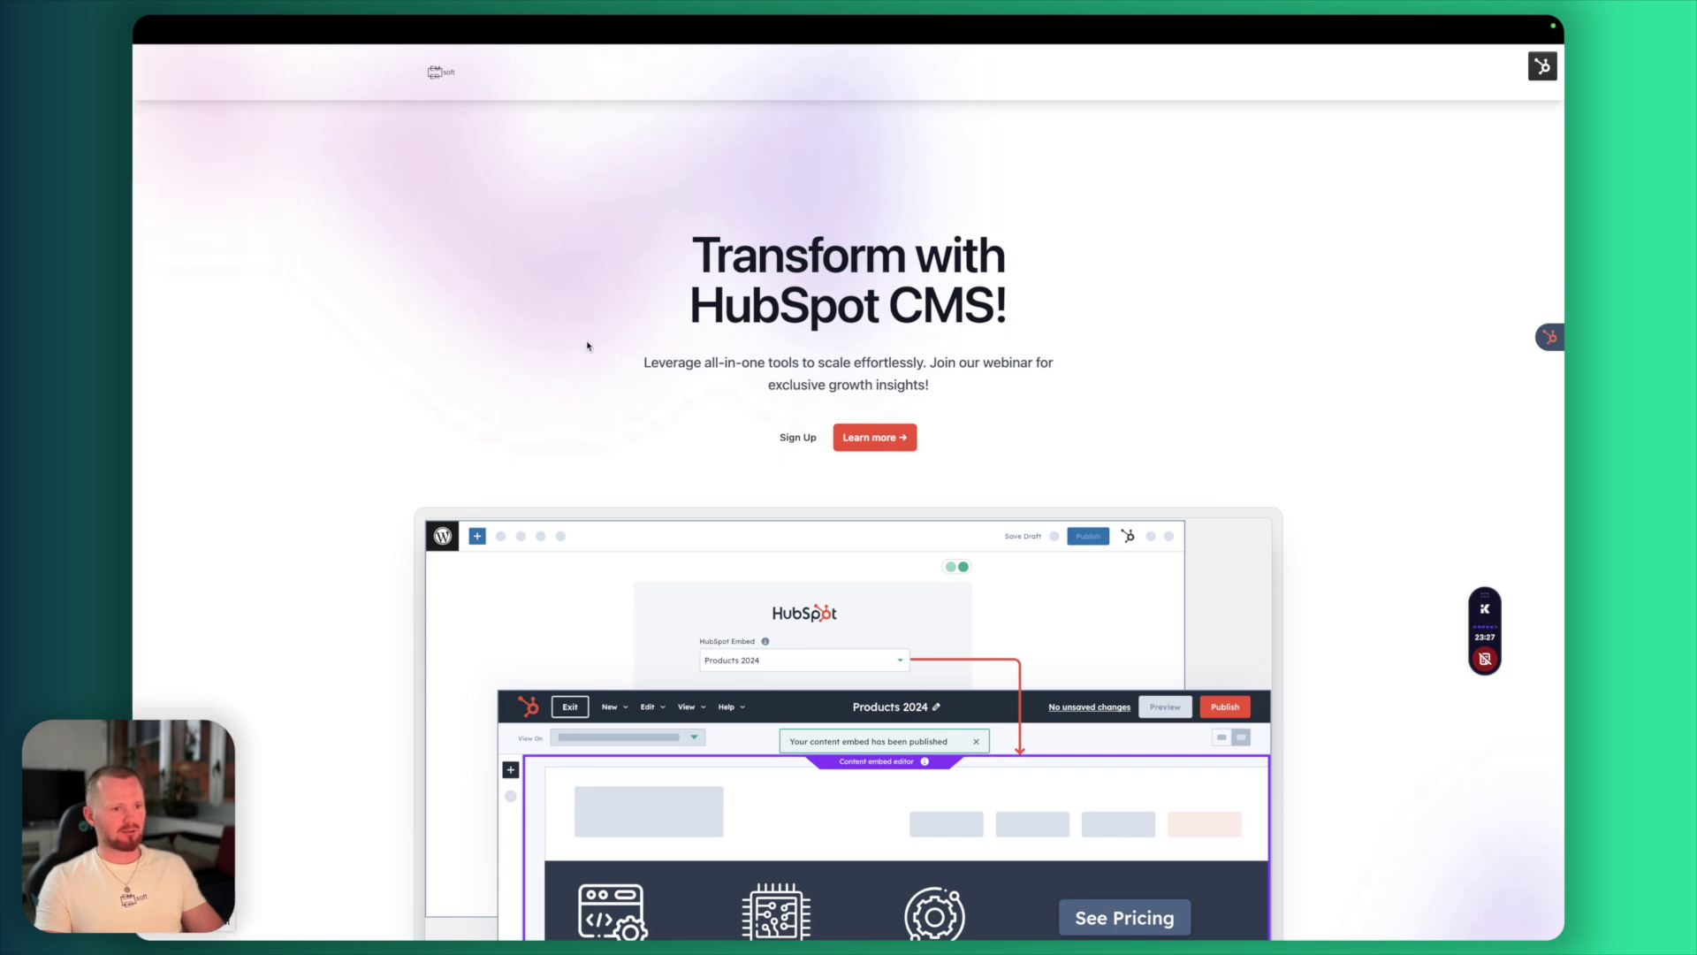
pyautogui.scroll(-10, 587, 345)
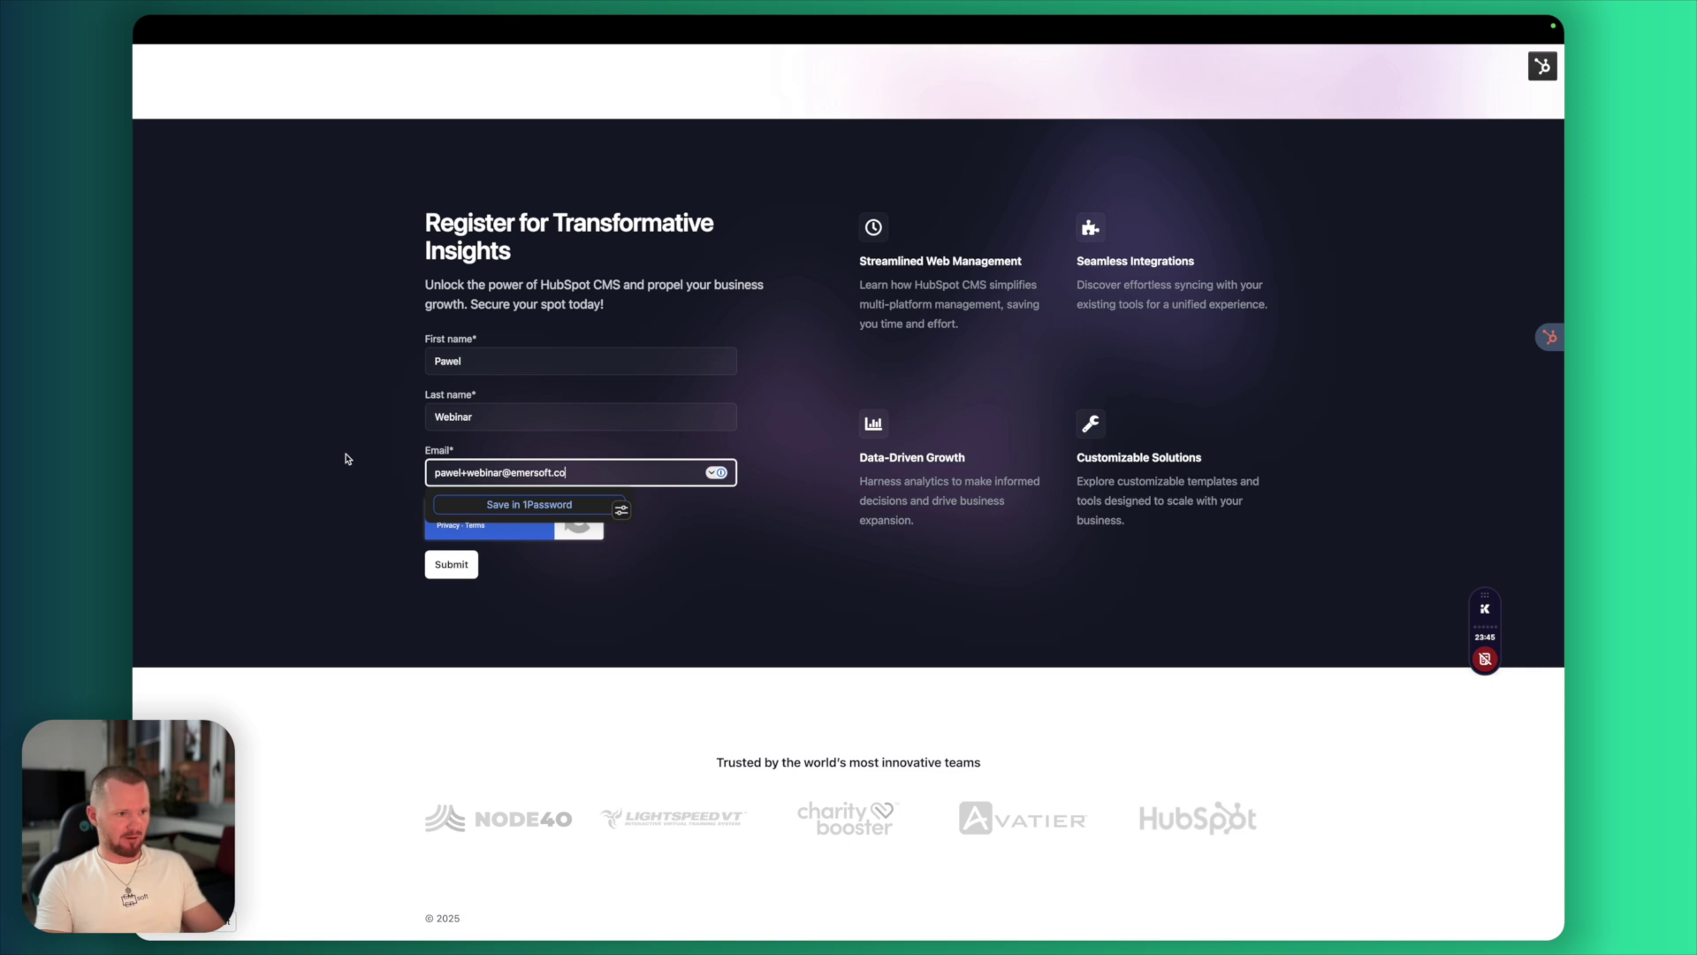
pyautogui.click(468, 566)
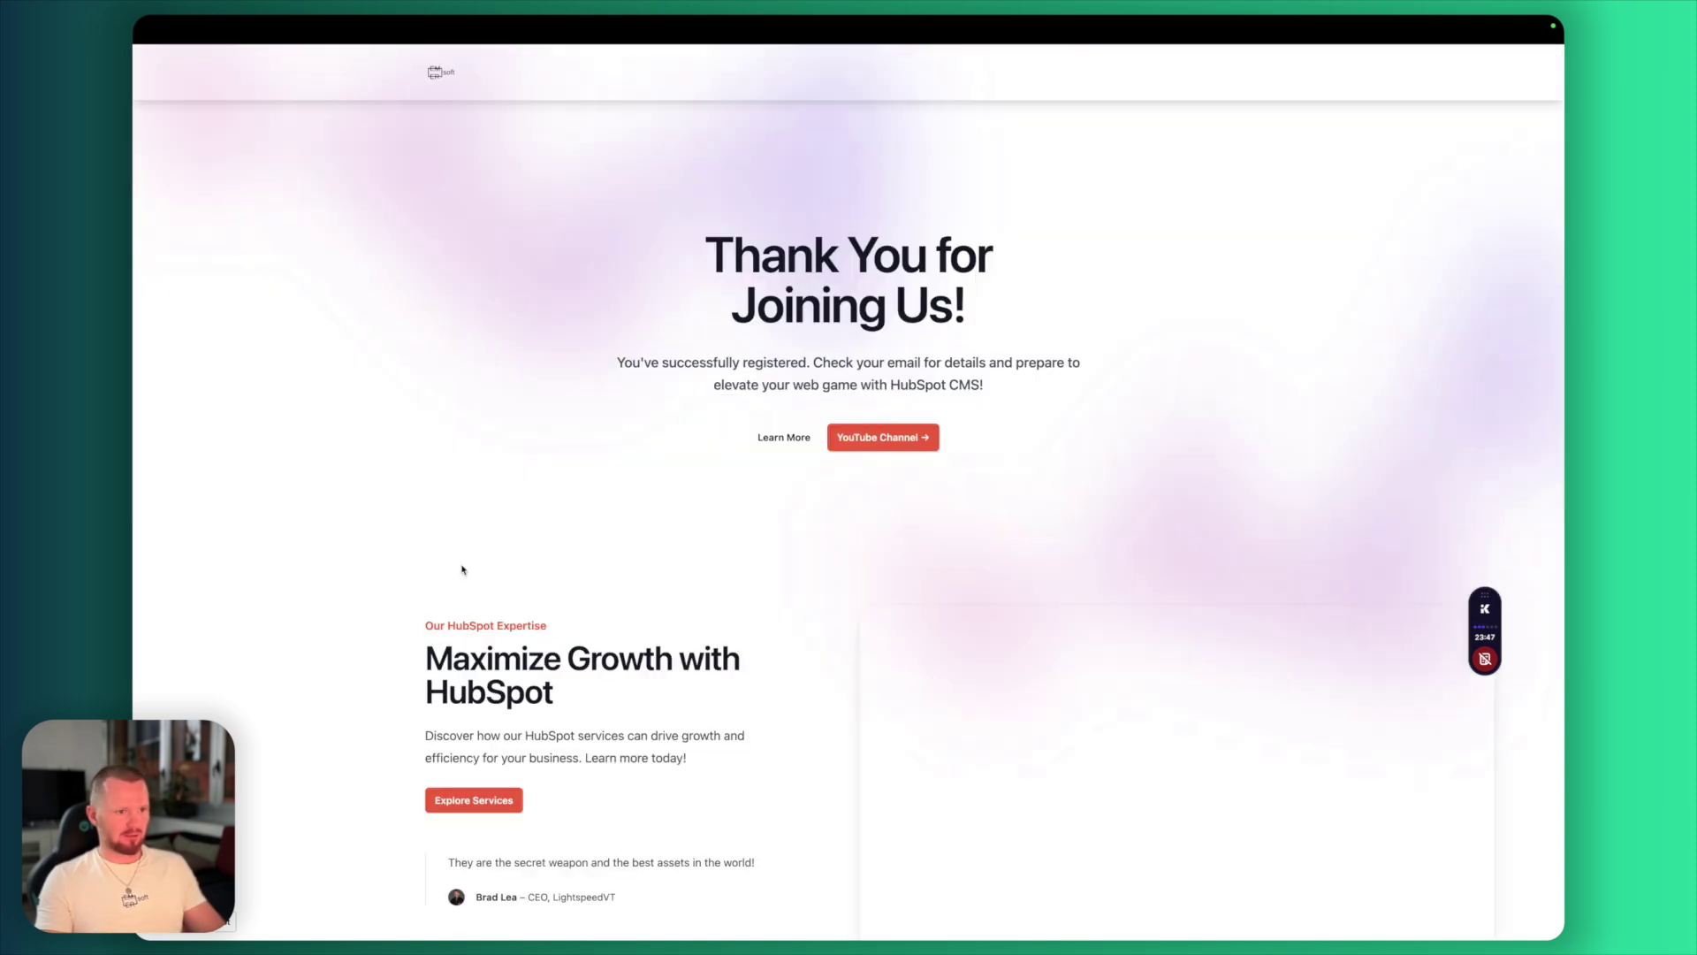
pyautogui.scroll(-1, 630, 428)
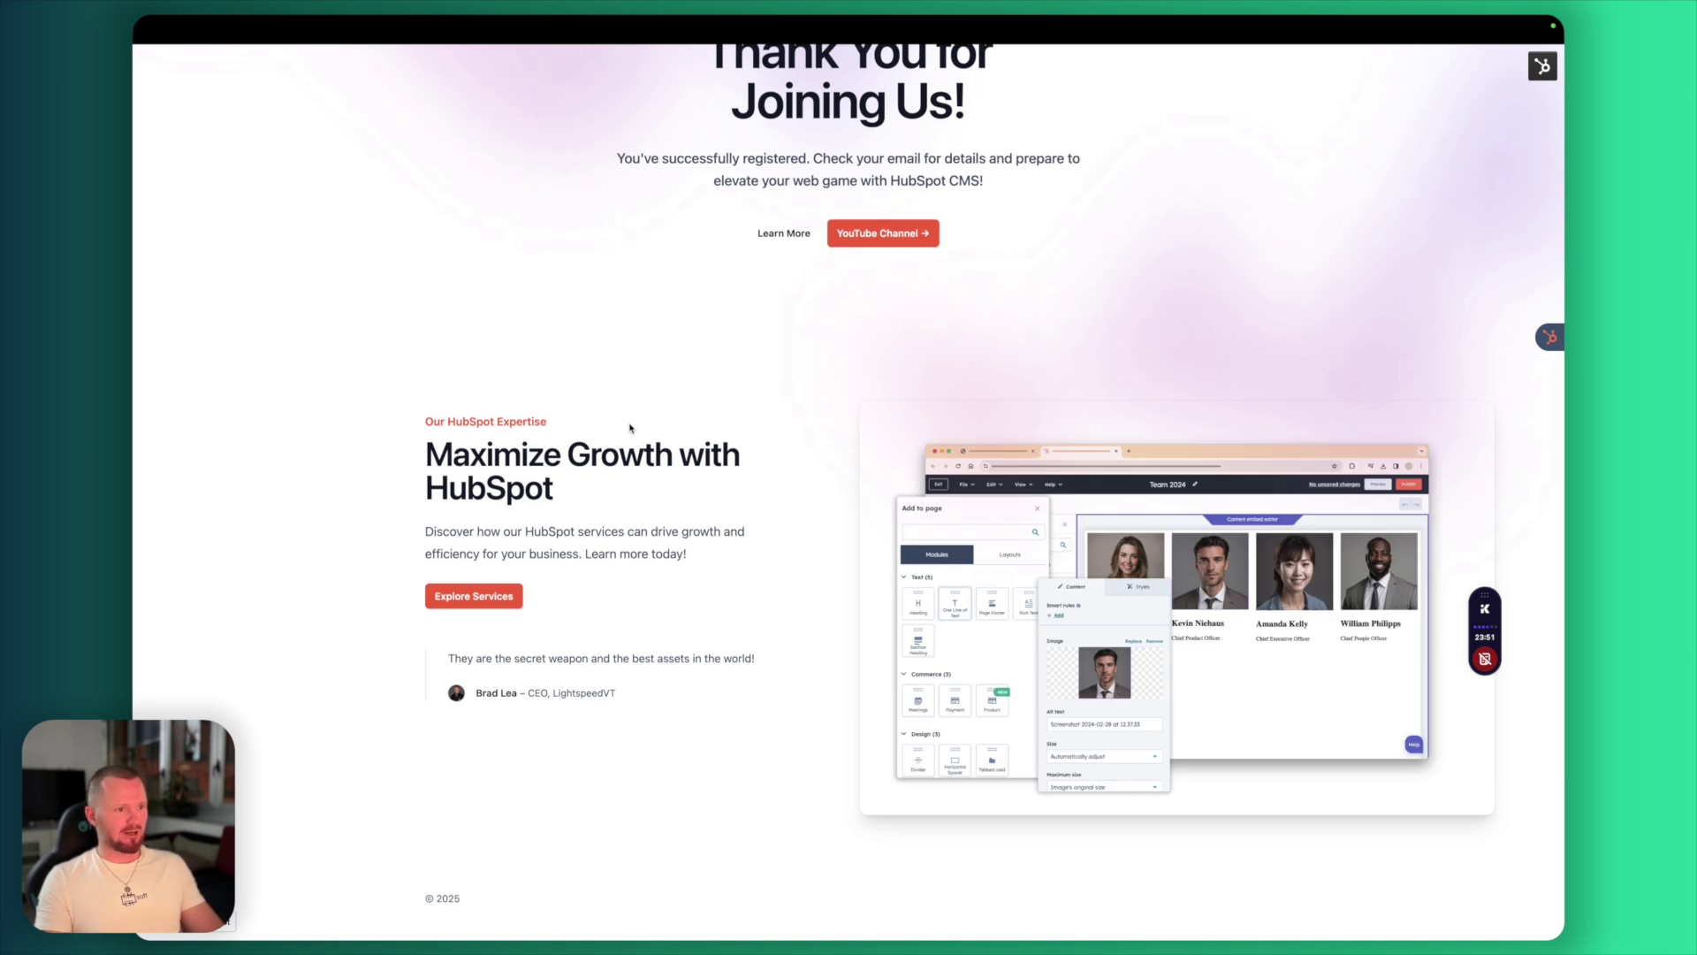
pyautogui.scroll(3, 629, 428)
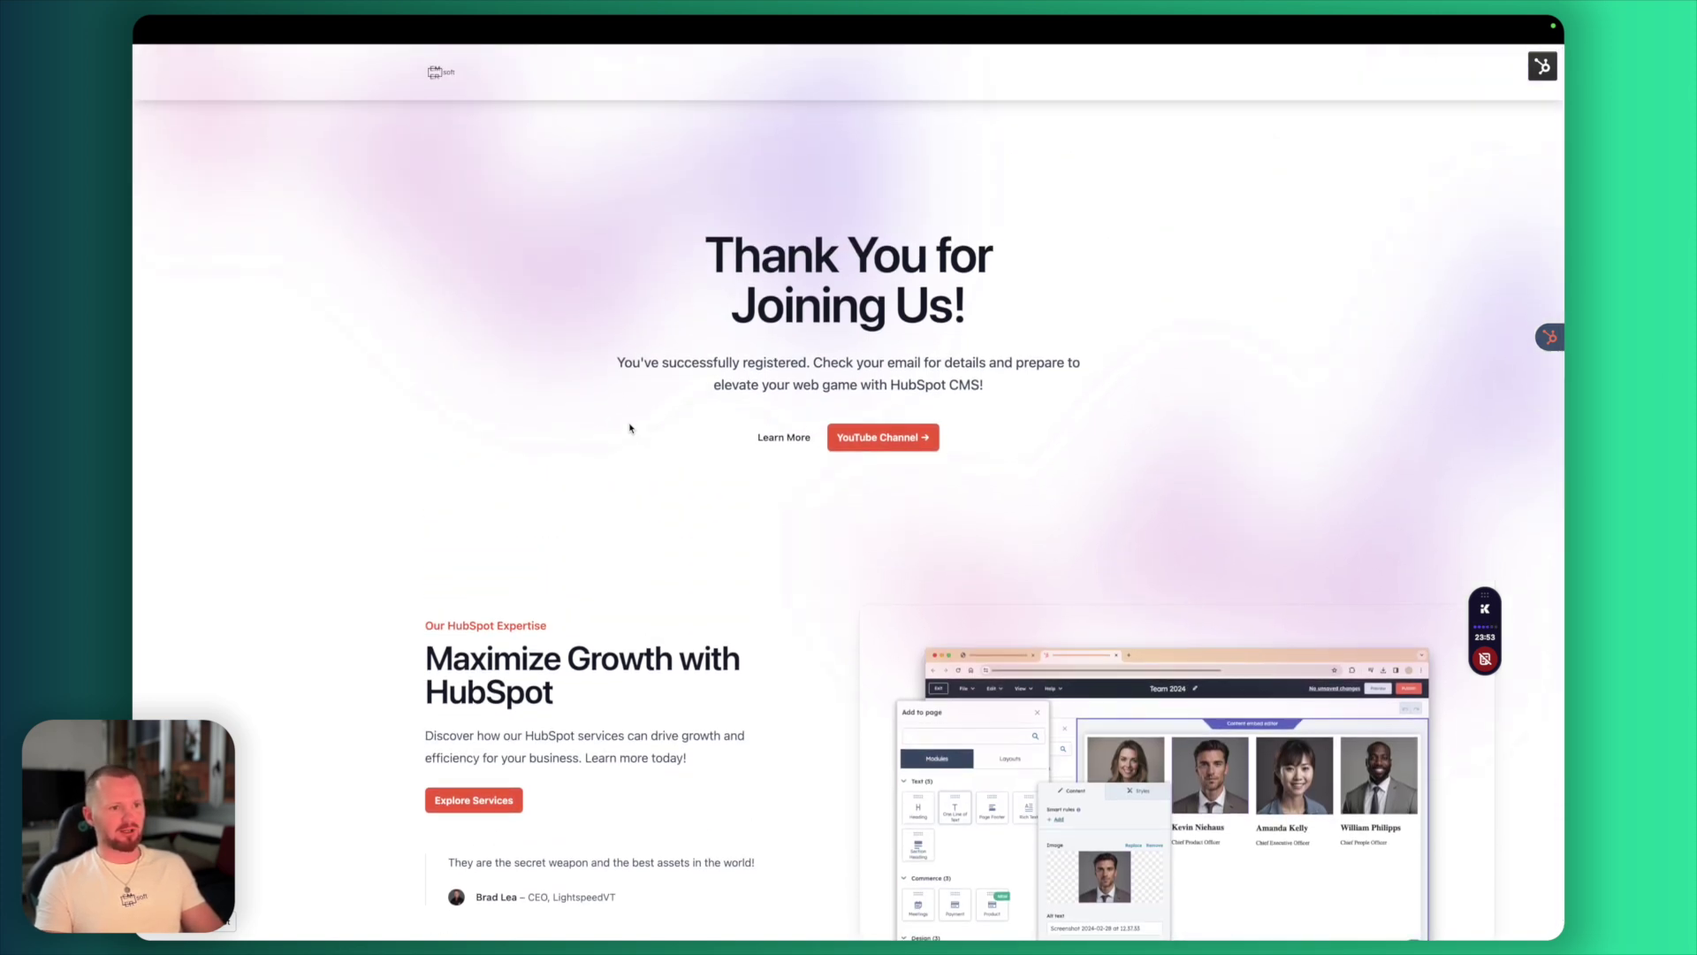
pyautogui.write('wel webinar')
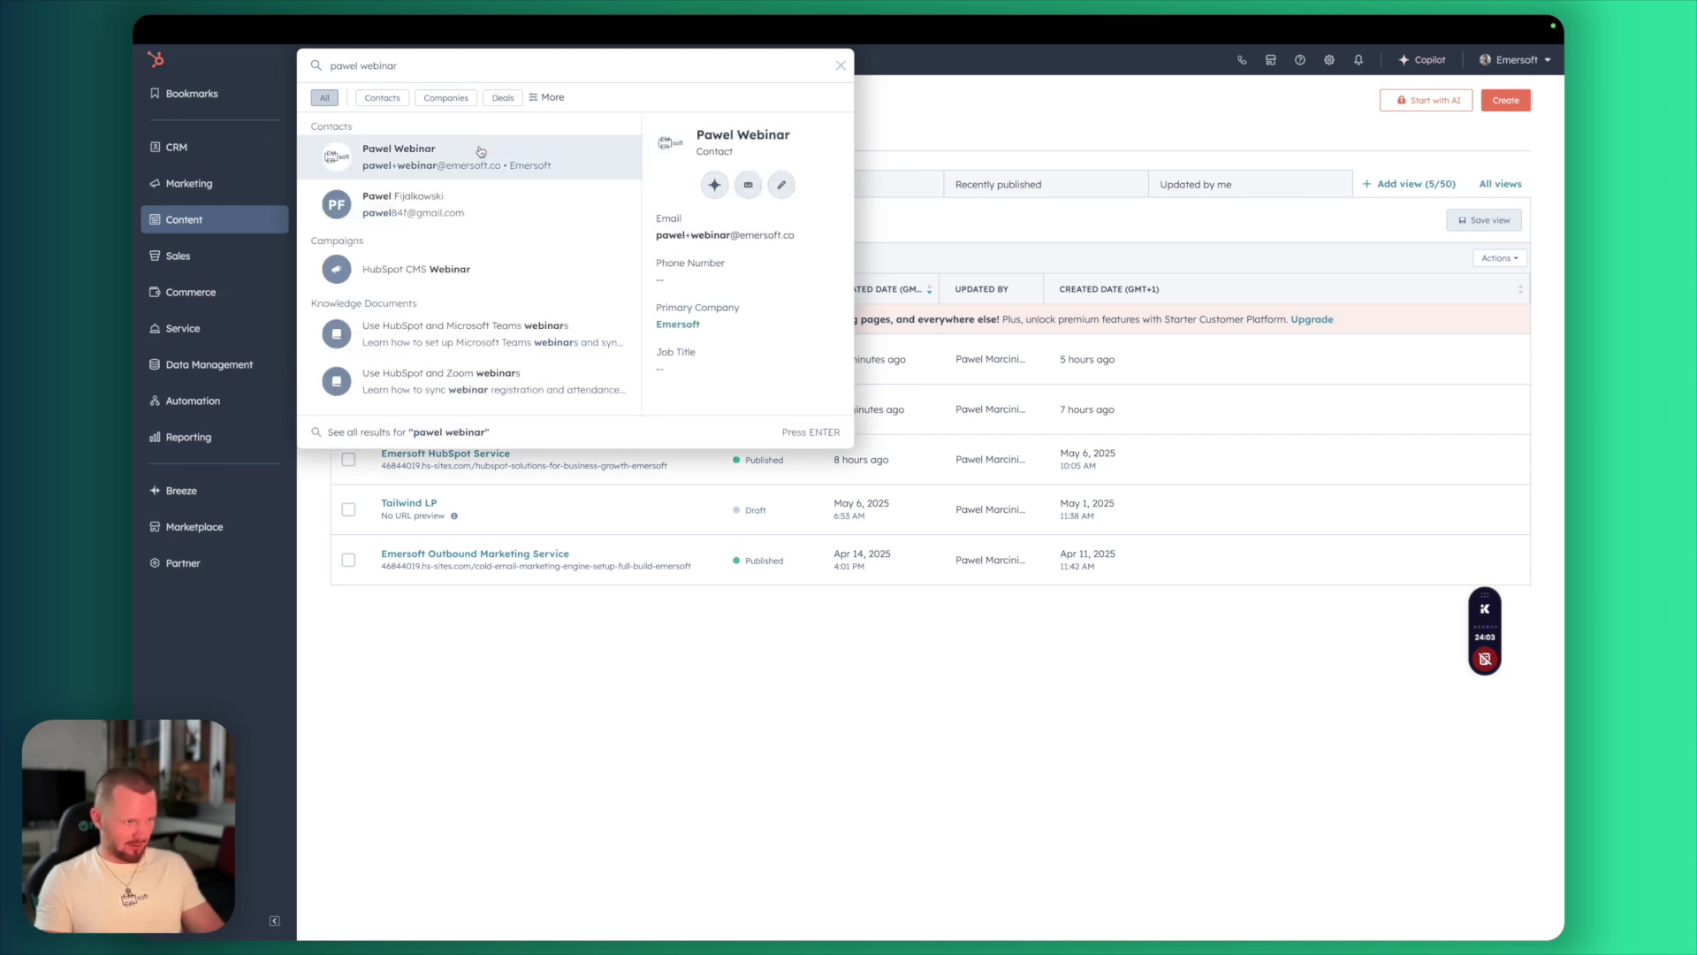
# Open the test registrant's contact record from the HubSpot search results
pyautogui.click(482, 152)
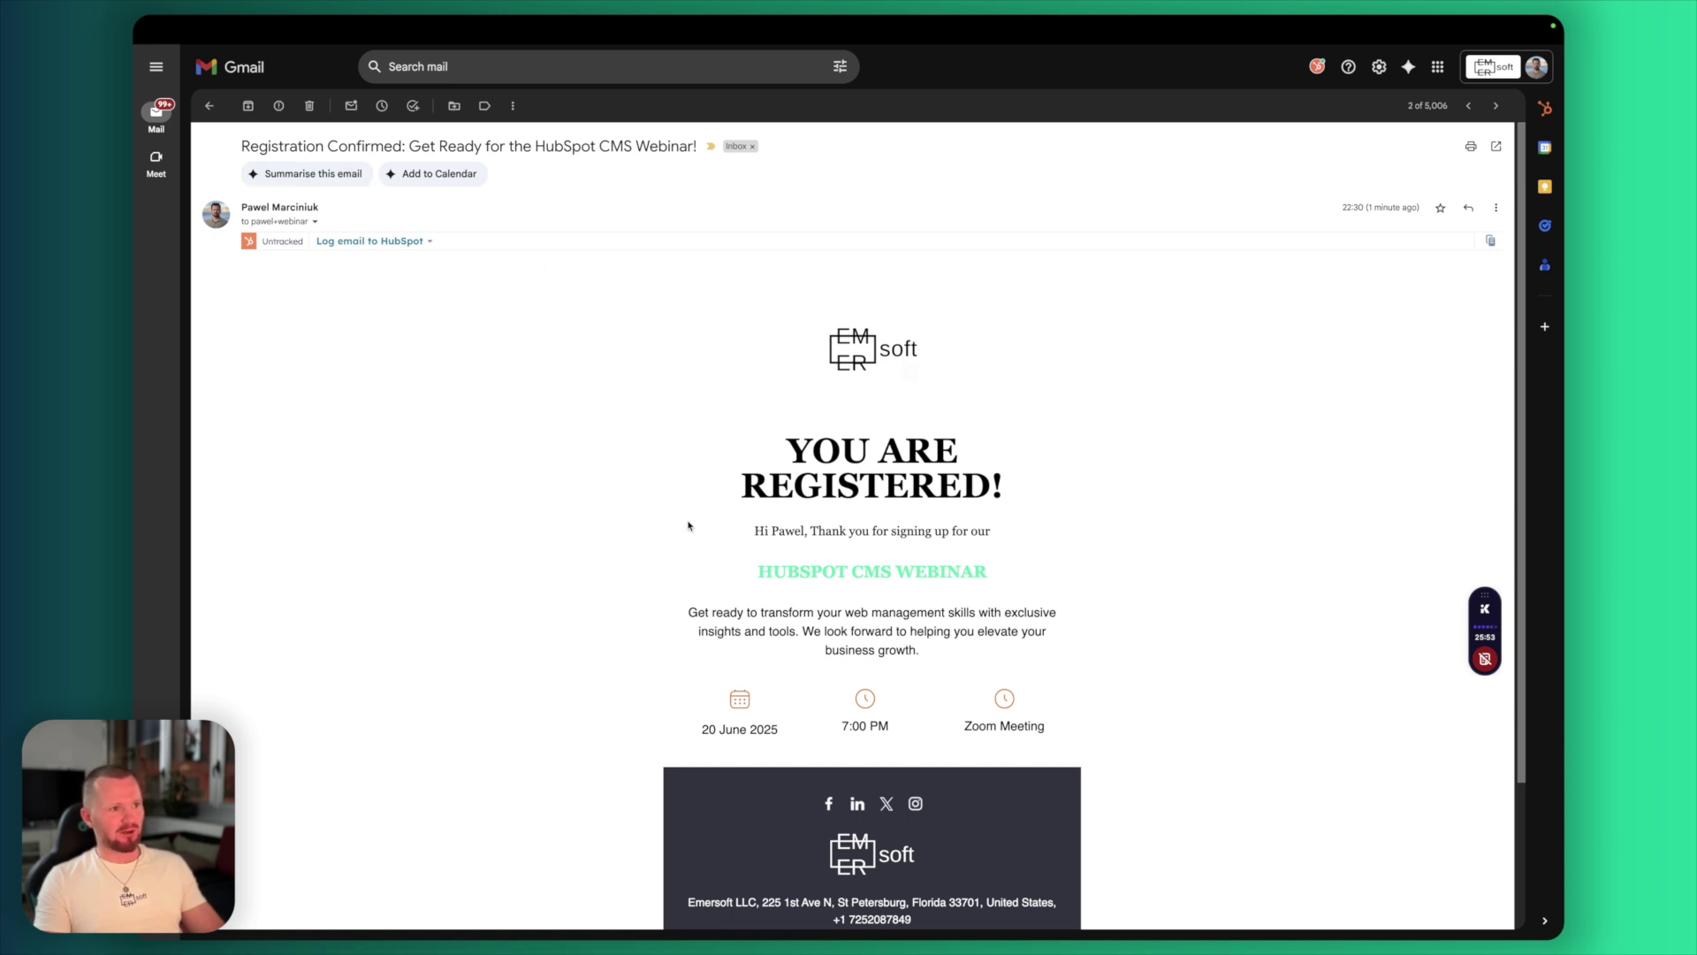
# Read the Registration Confirmed and Zoom HubSpot CMS Confirmation emails in Gmail, then switch to the Zoom tab
pyautogui.scroll(-3, 688, 526)
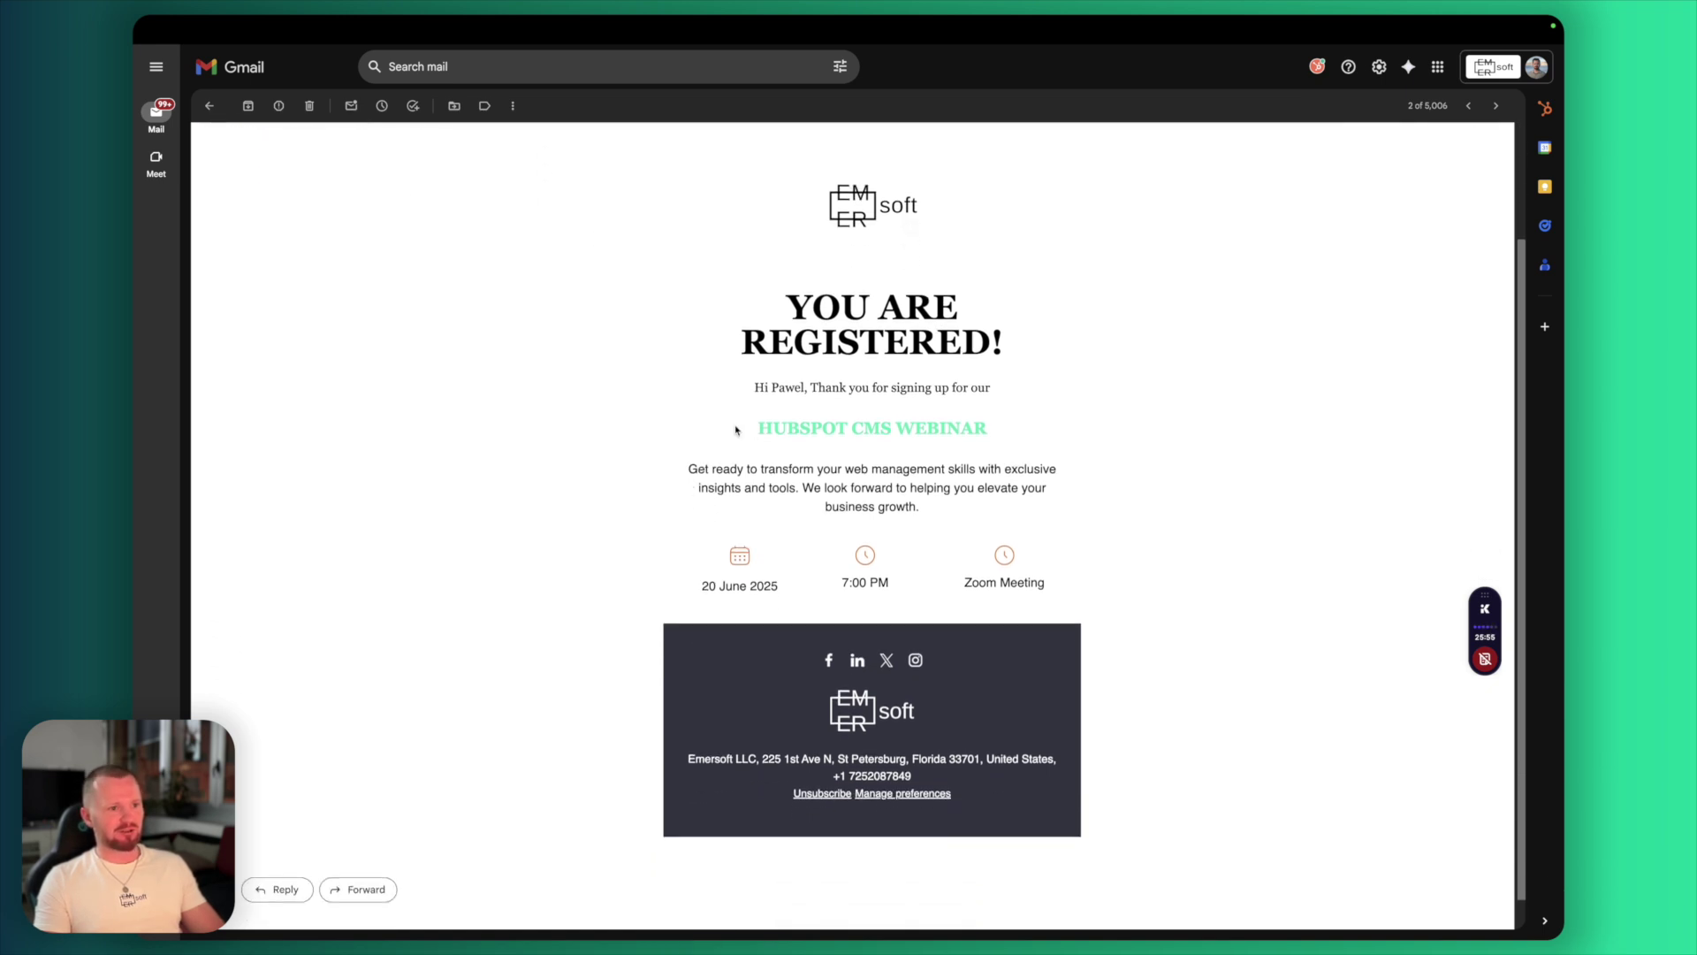
pyautogui.moveTo(754, 393); pyautogui.dragTo(804, 394)
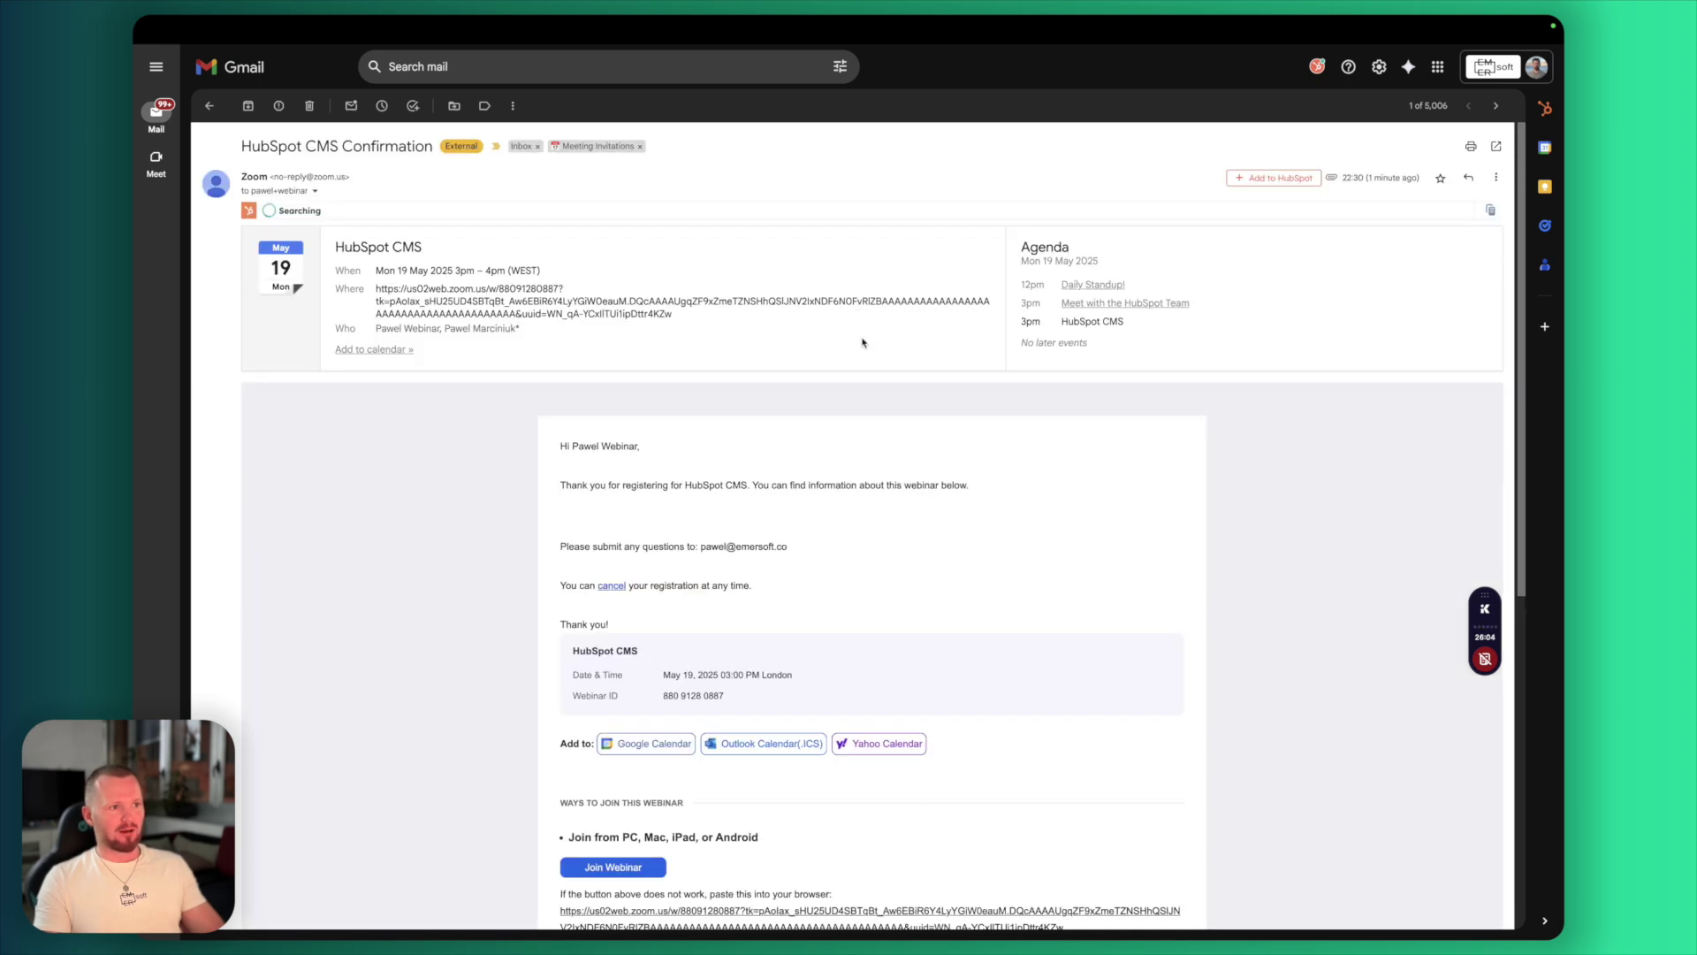
pyautogui.scroll(-5, 862, 343)
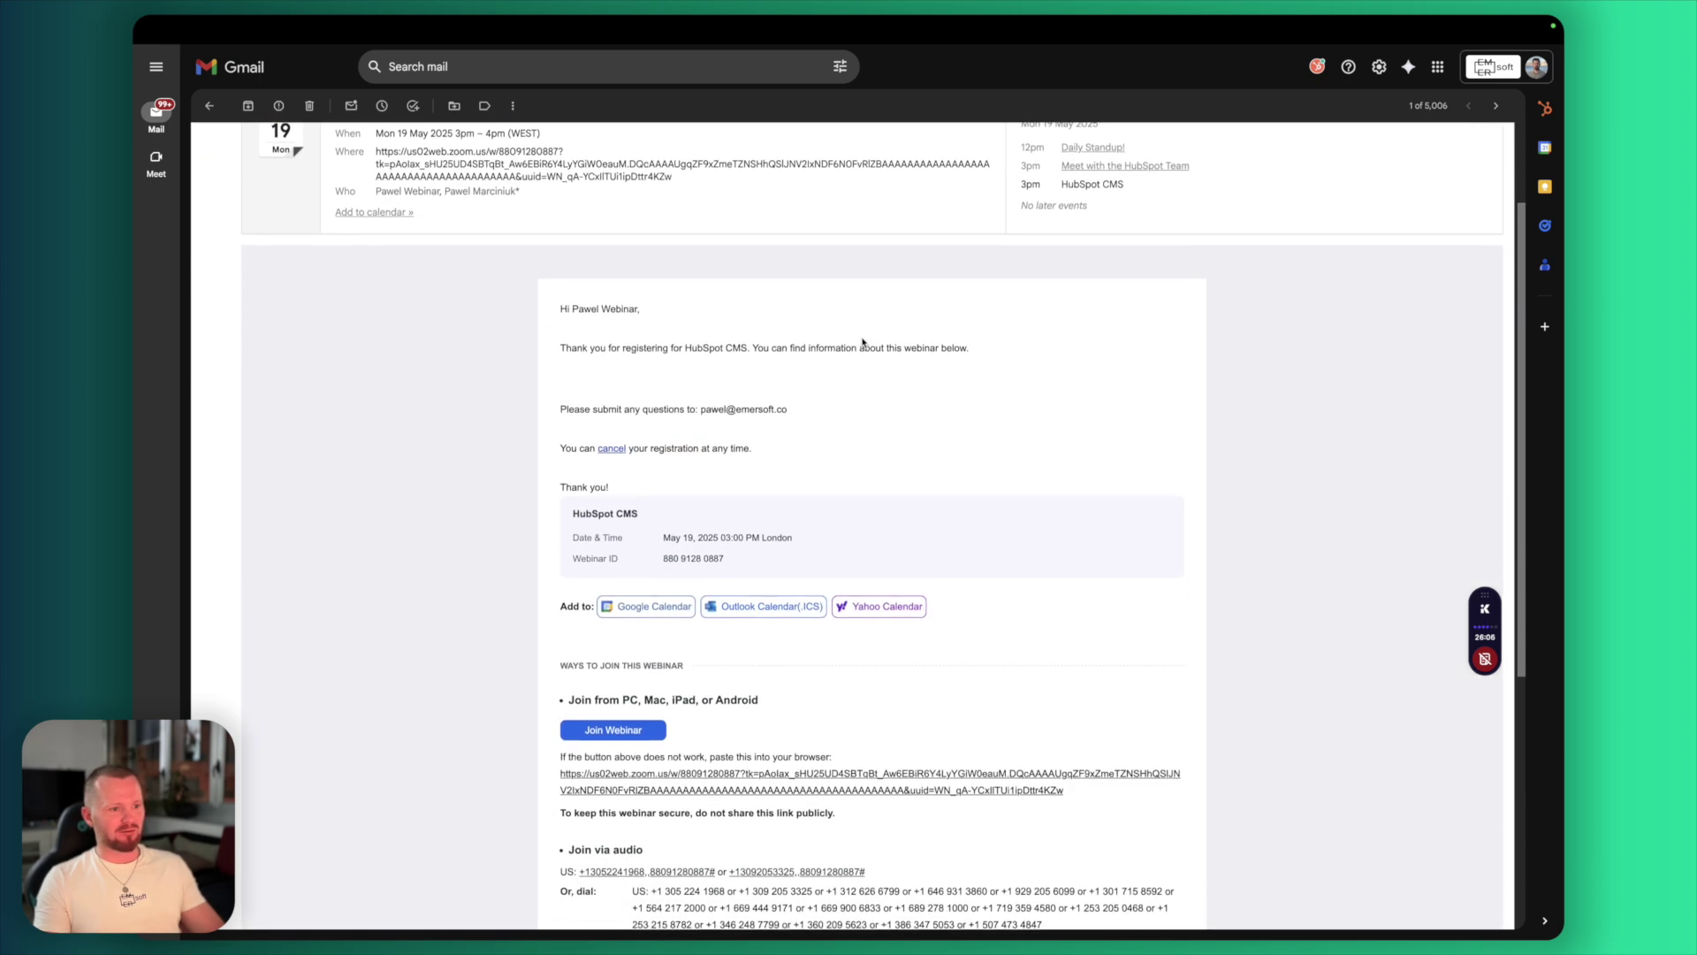
pyautogui.scroll(5, 863, 343)
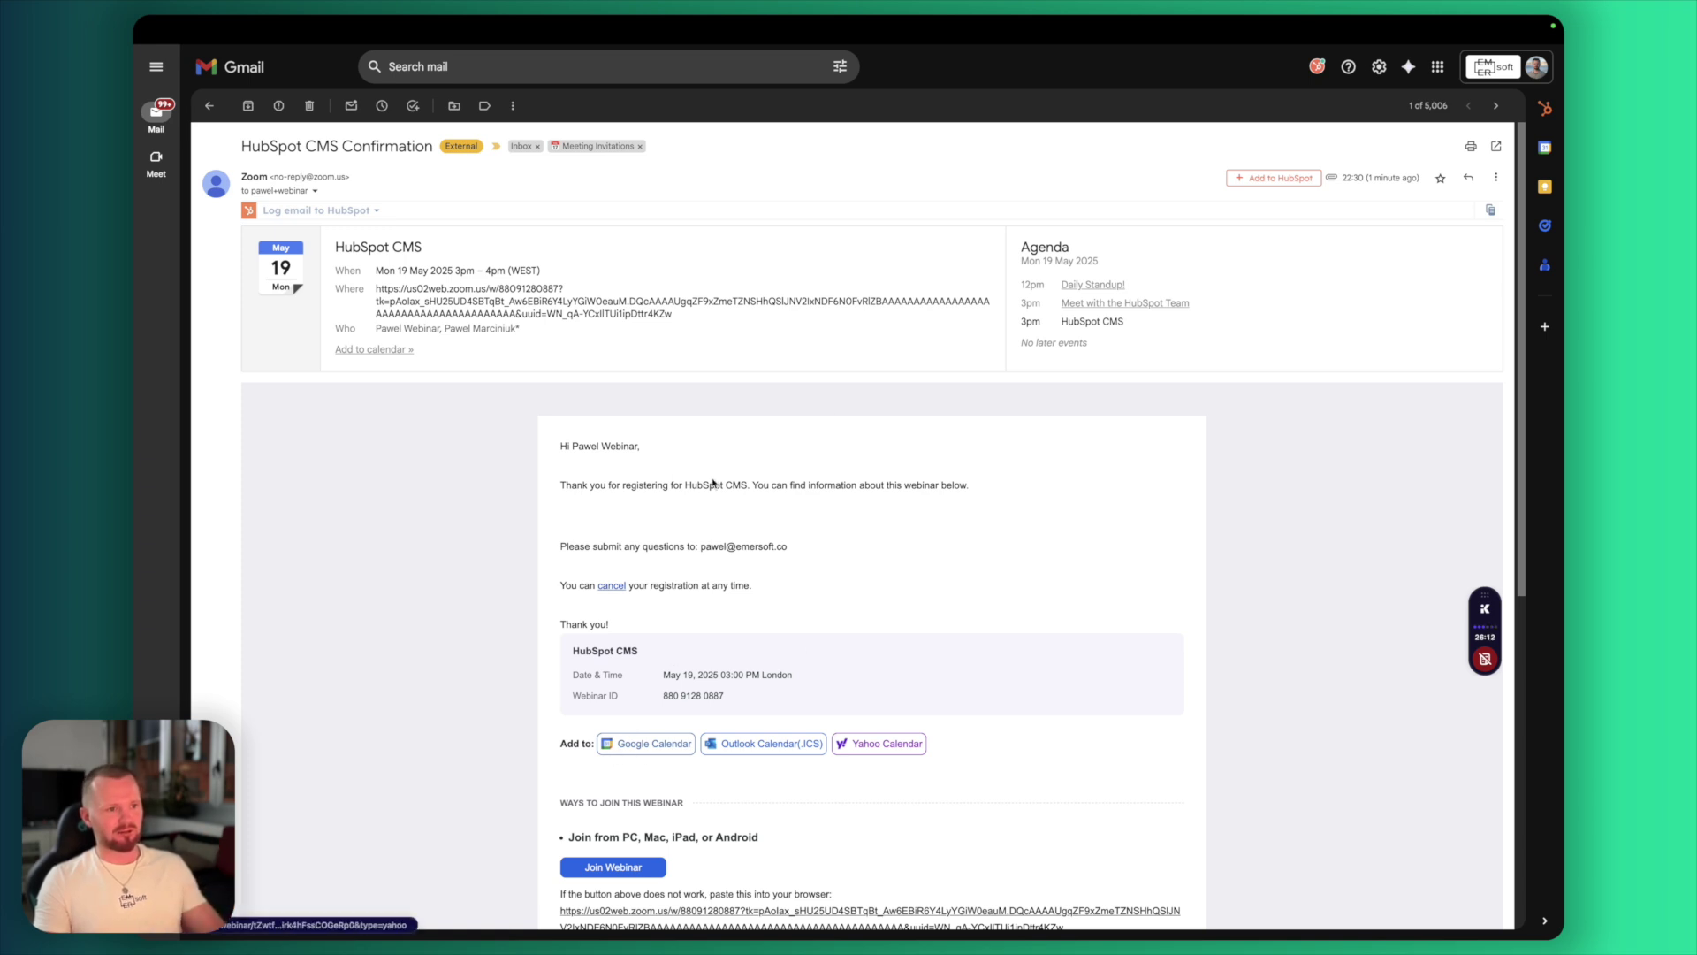
pyautogui.scroll(-1, 712, 481)
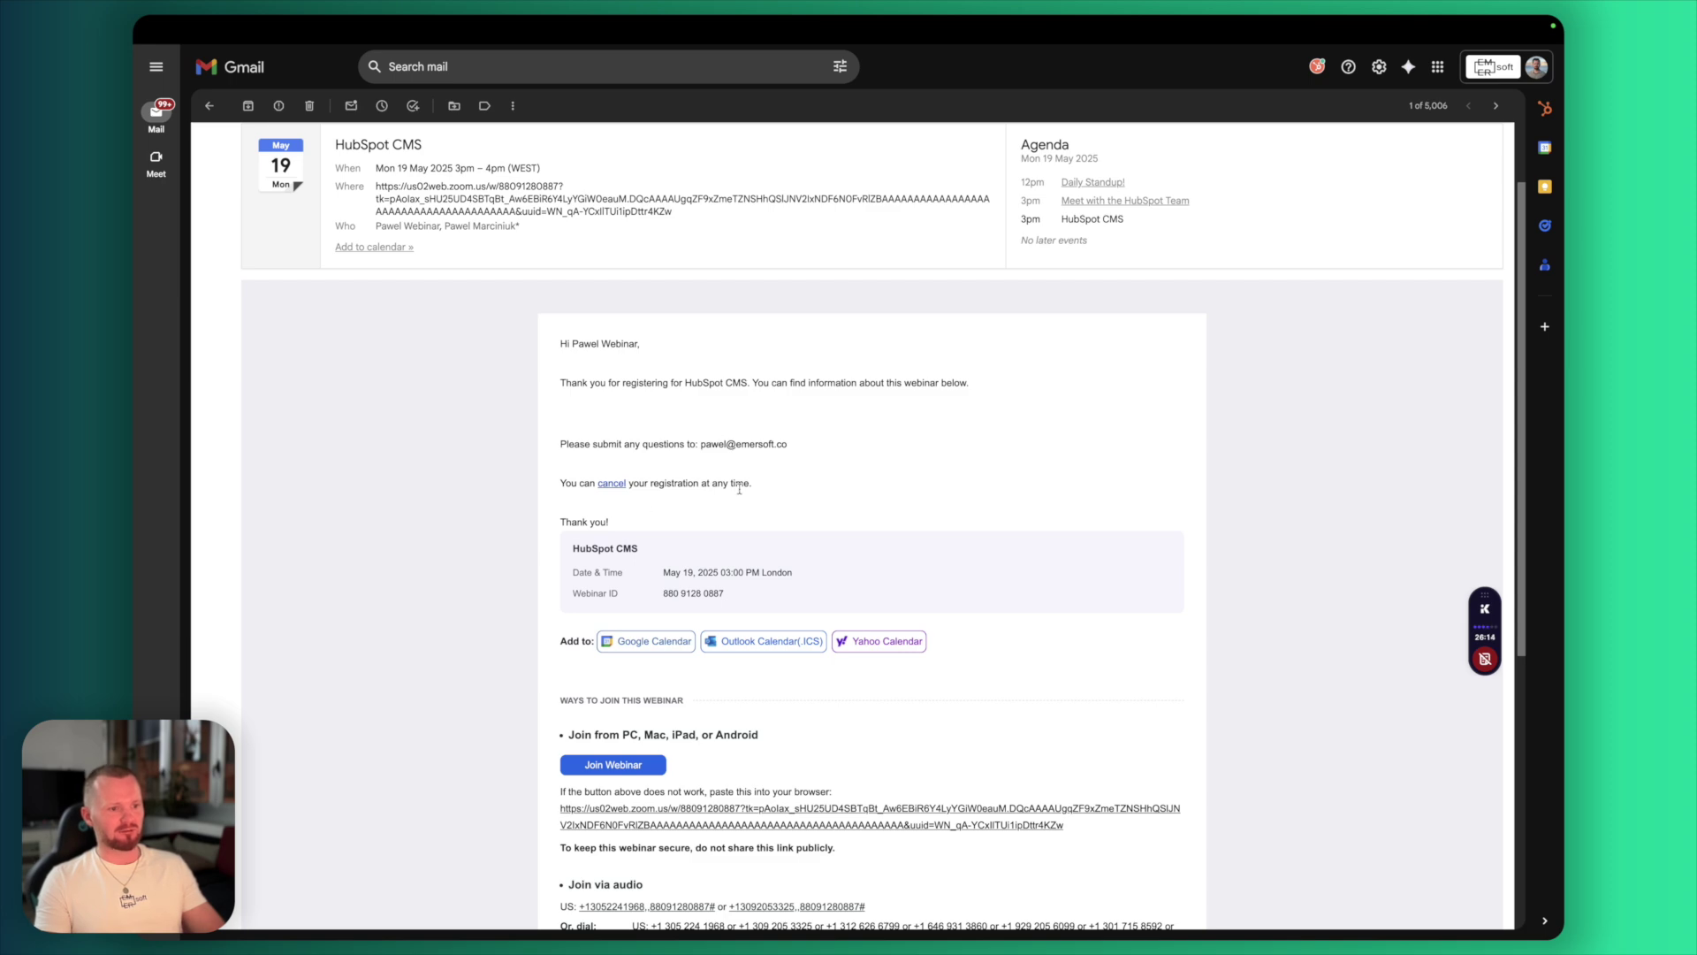
pyautogui.scroll(-2, 720, 432)
pyautogui.scroll(3, 841, 440)
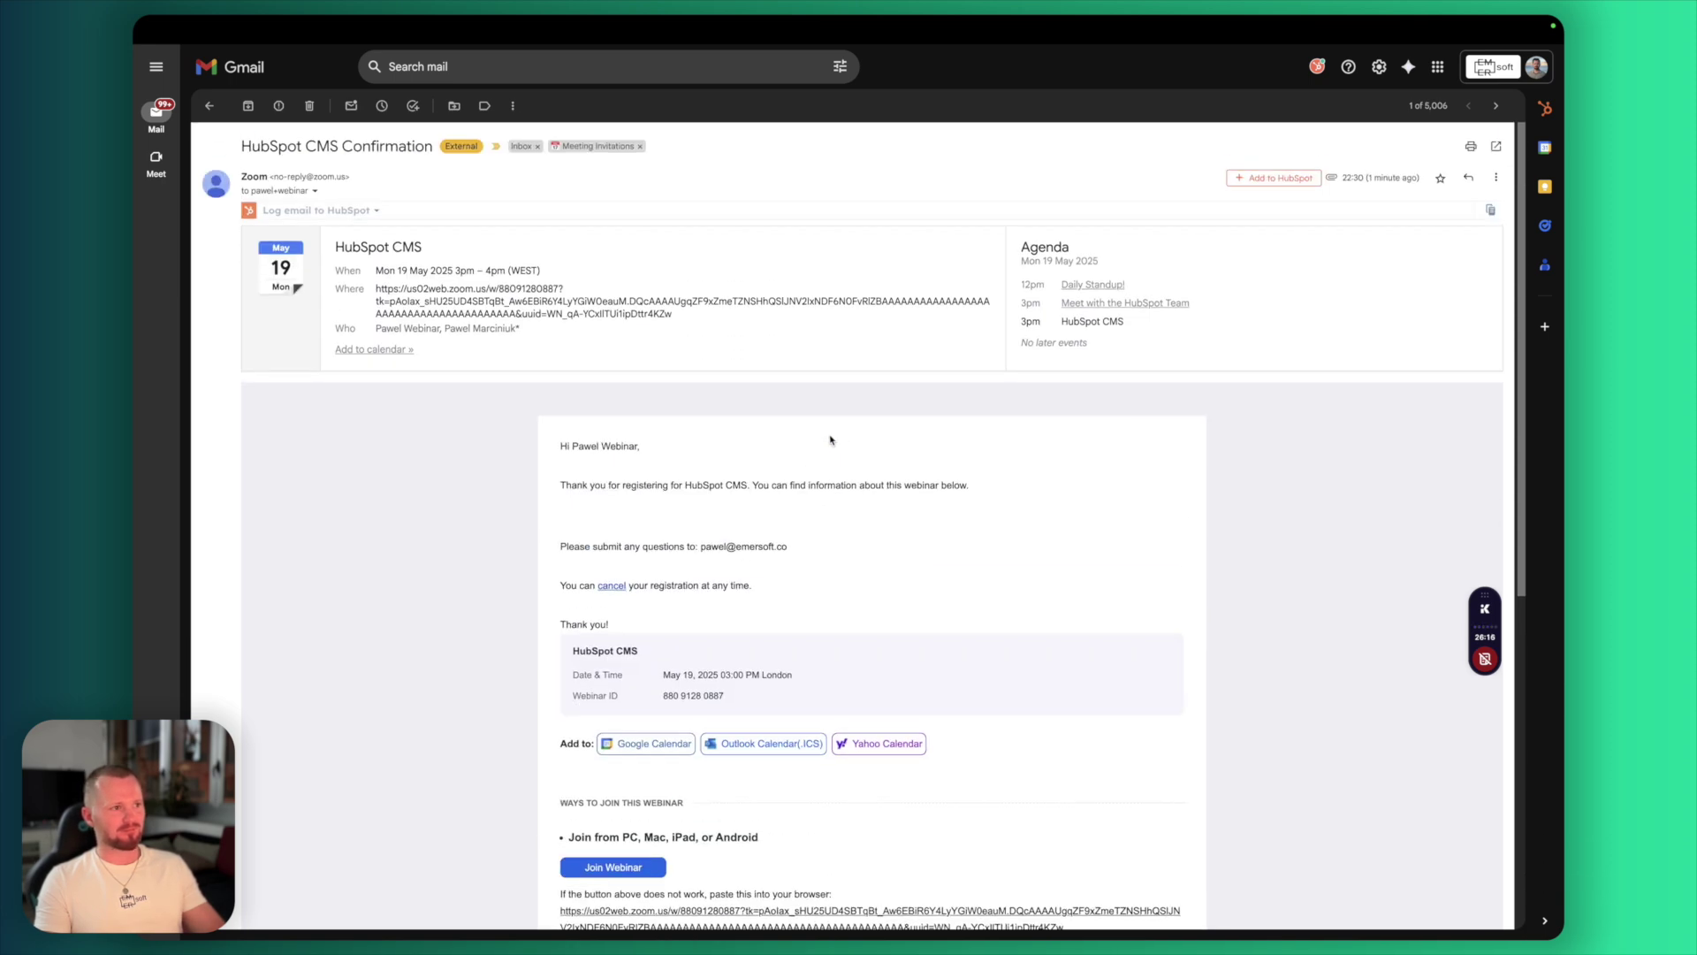
pyautogui.hotkey('ctrl', 'Tab')
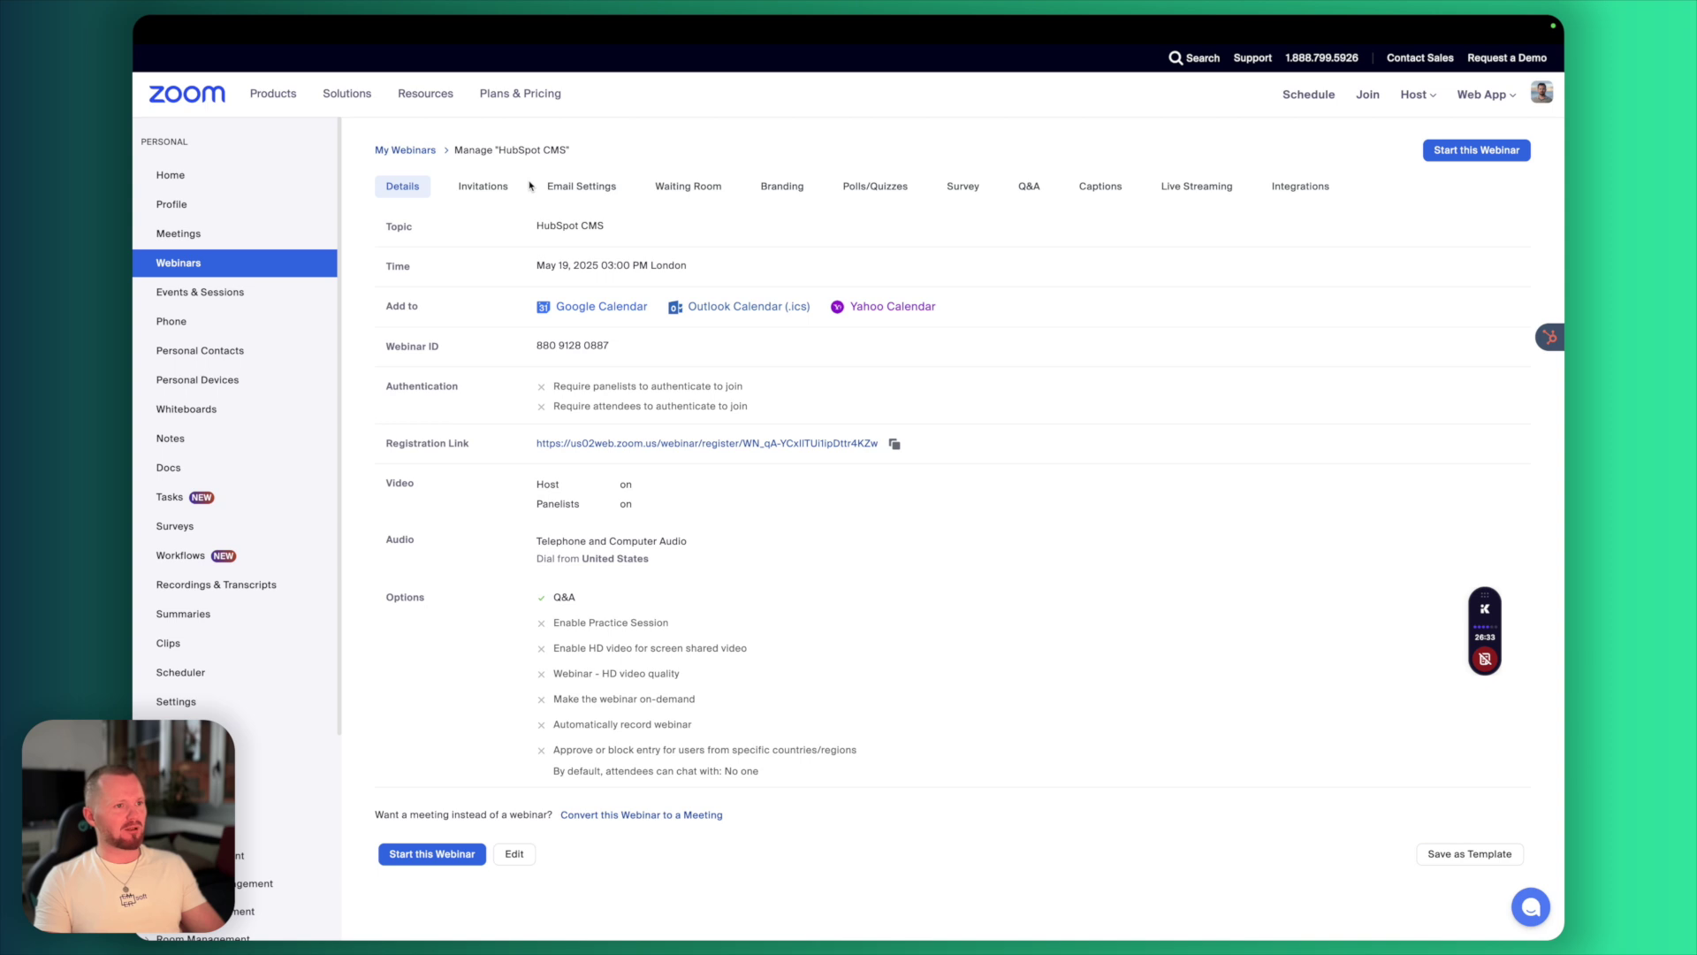
# View the HubSpot CMS webinar's single approved registrant's details in Zoom, then close them
pyautogui.click(477, 190)
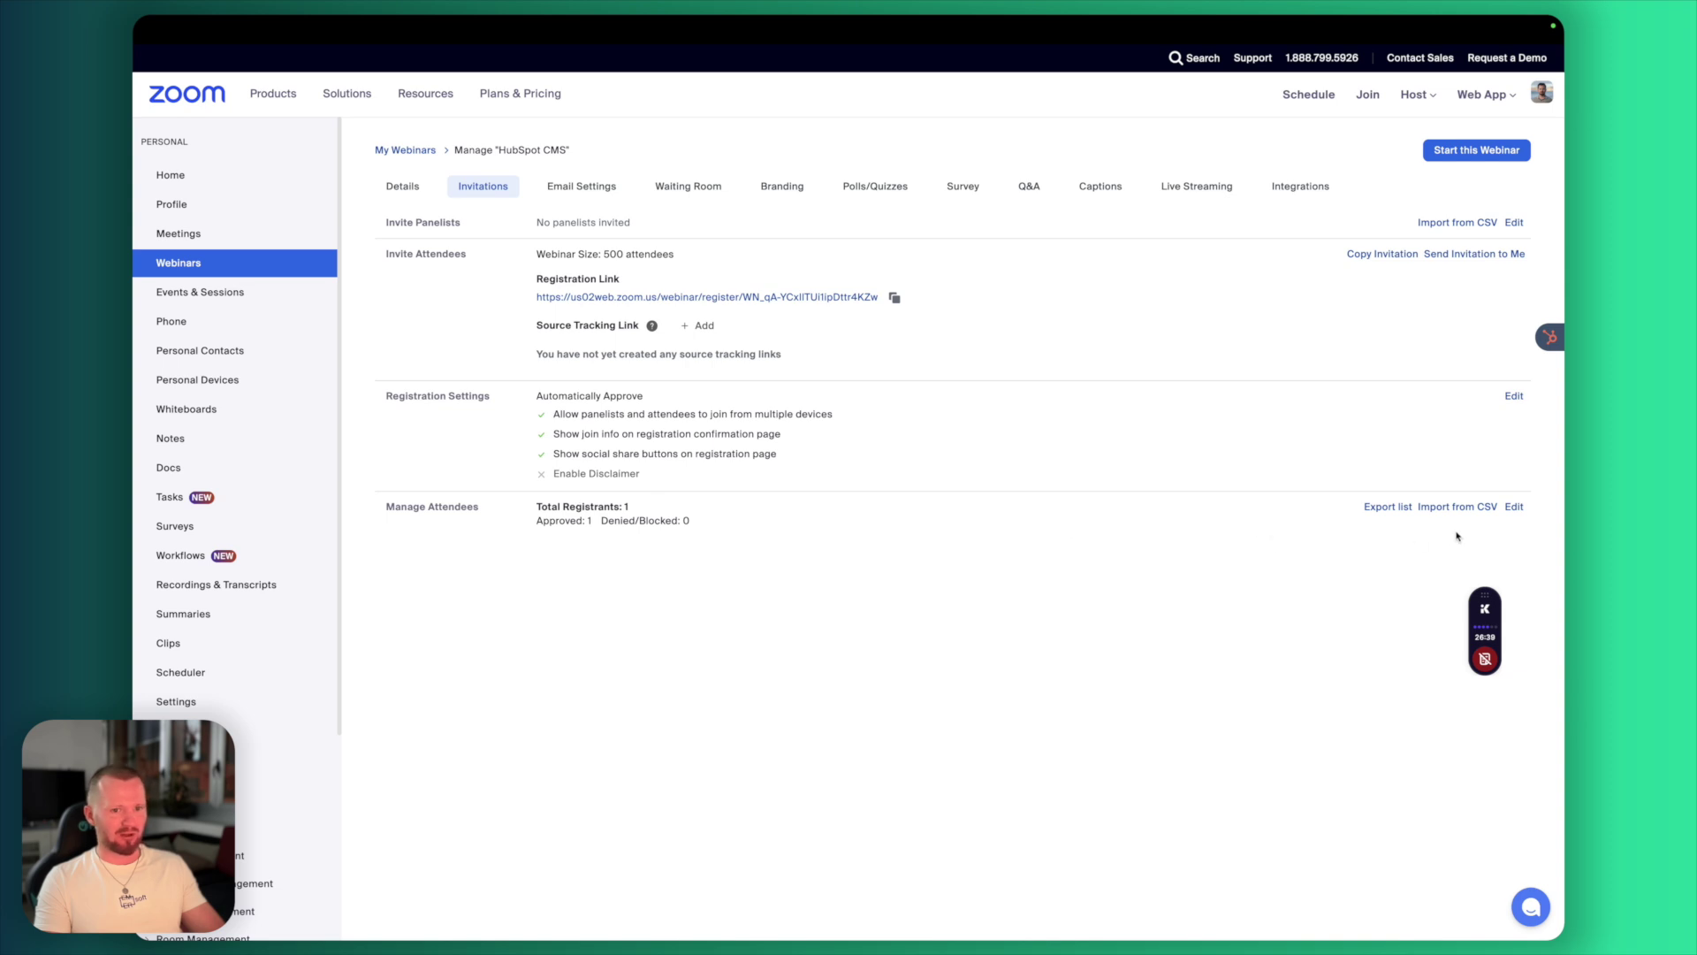
pyautogui.click(1514, 507)
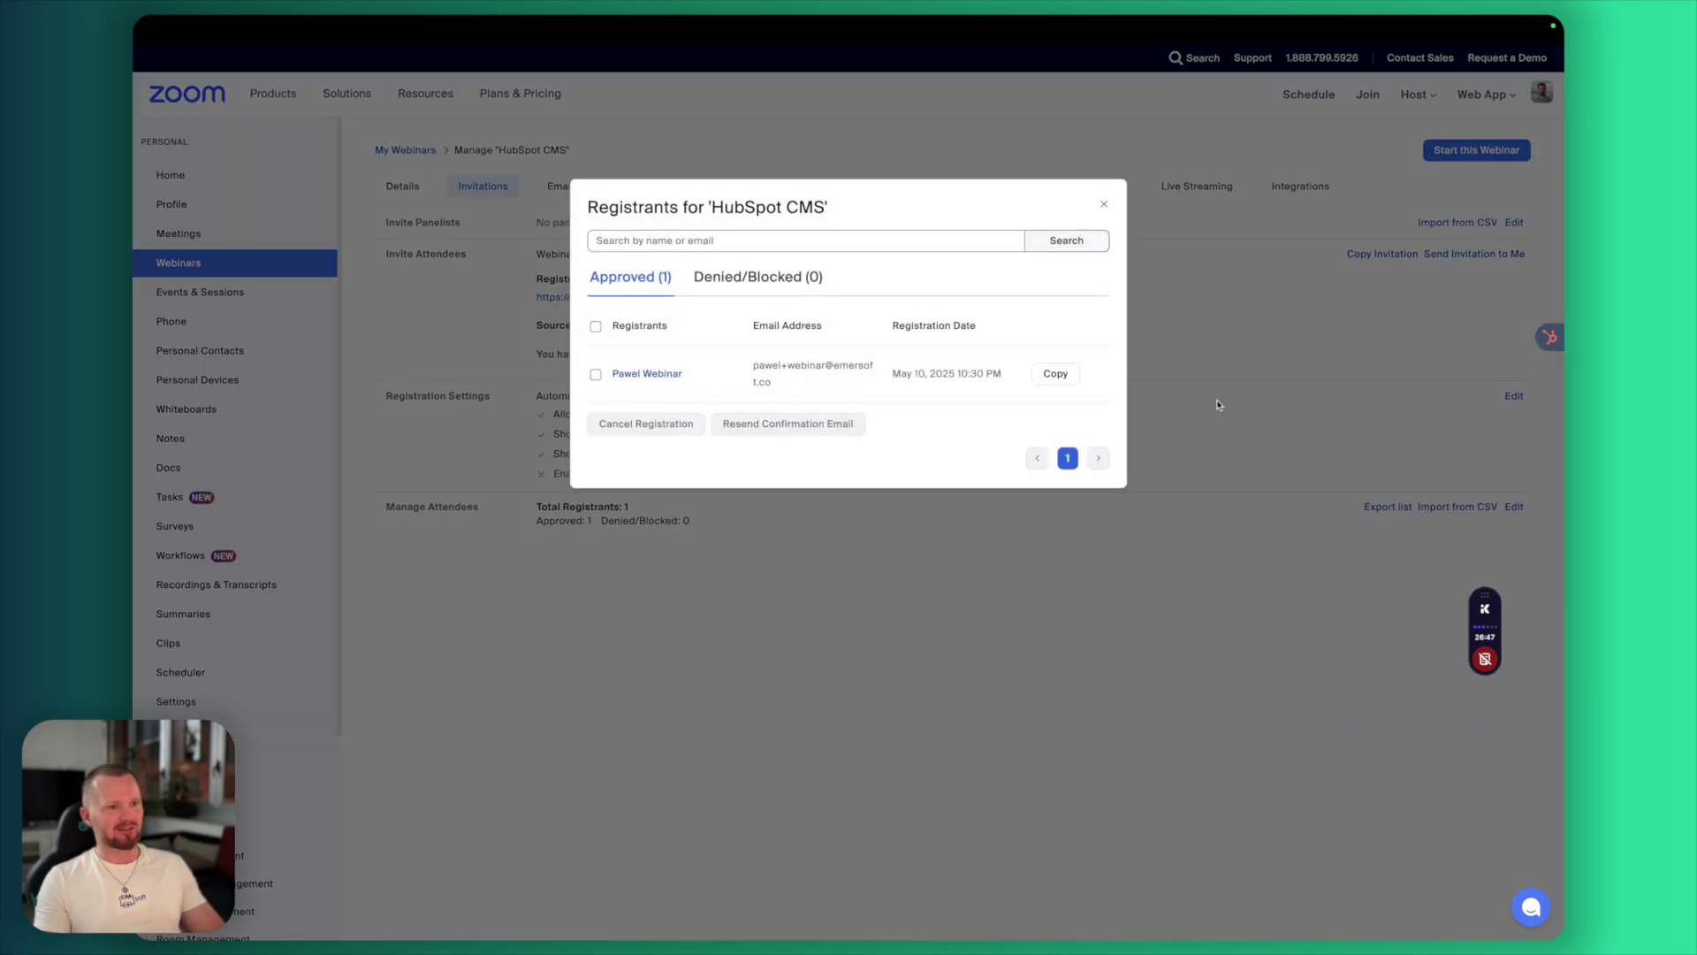
pyautogui.click(635, 374)
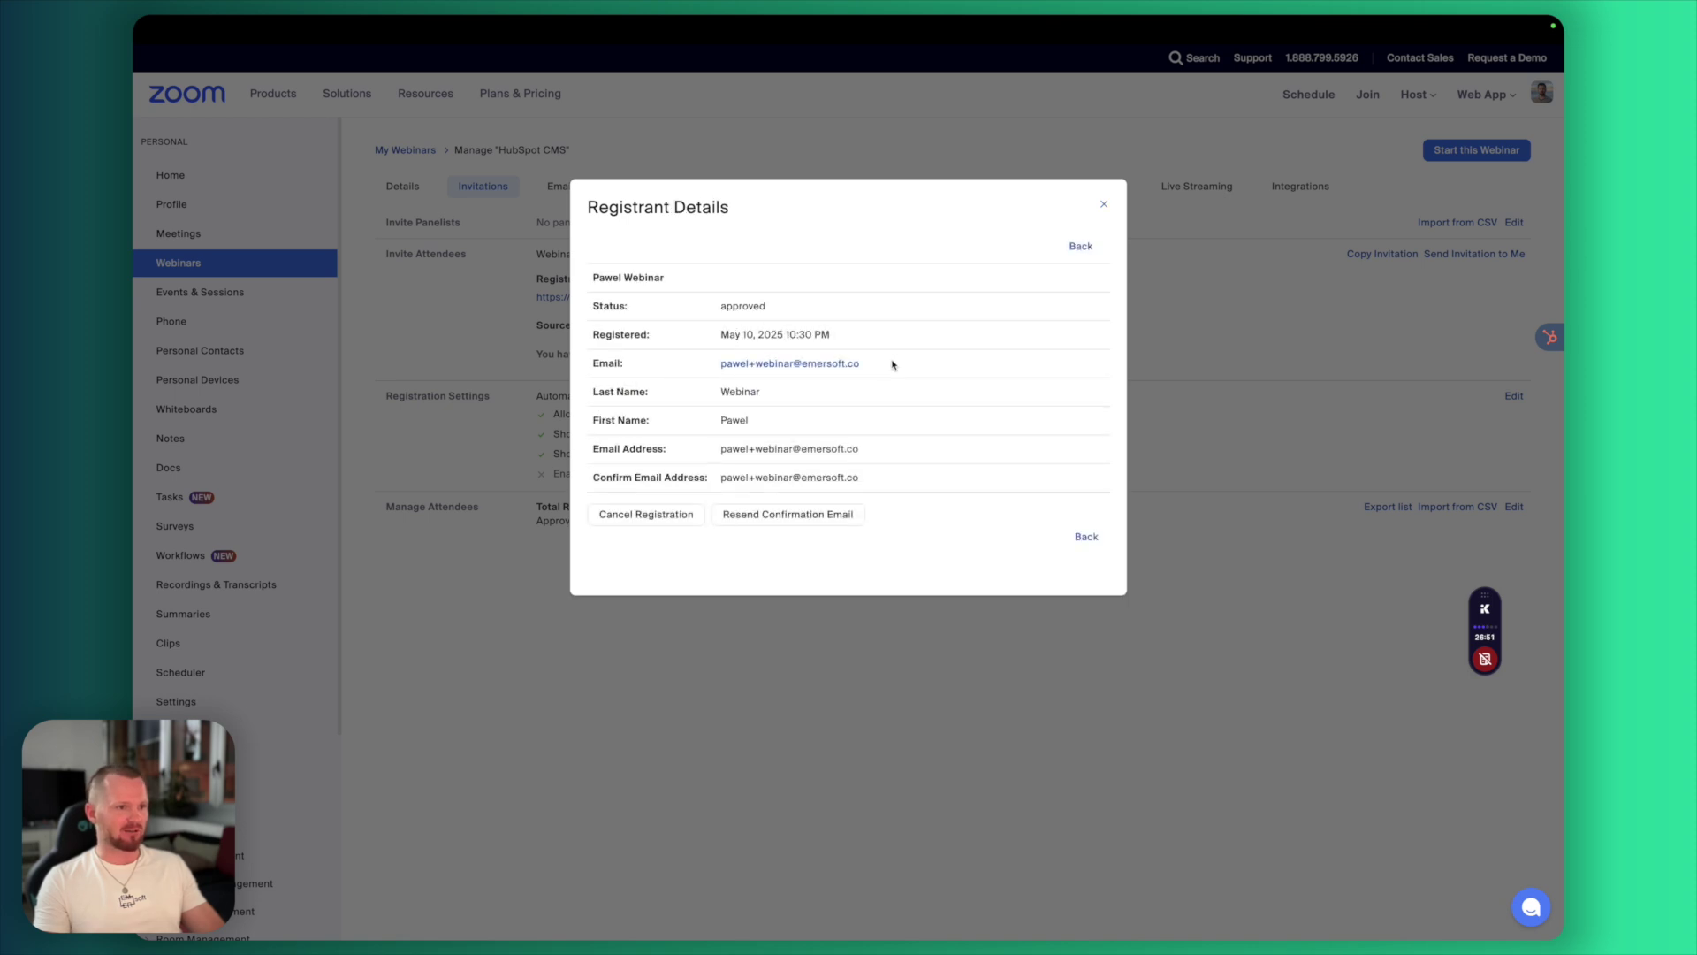
pyautogui.click(1103, 205)
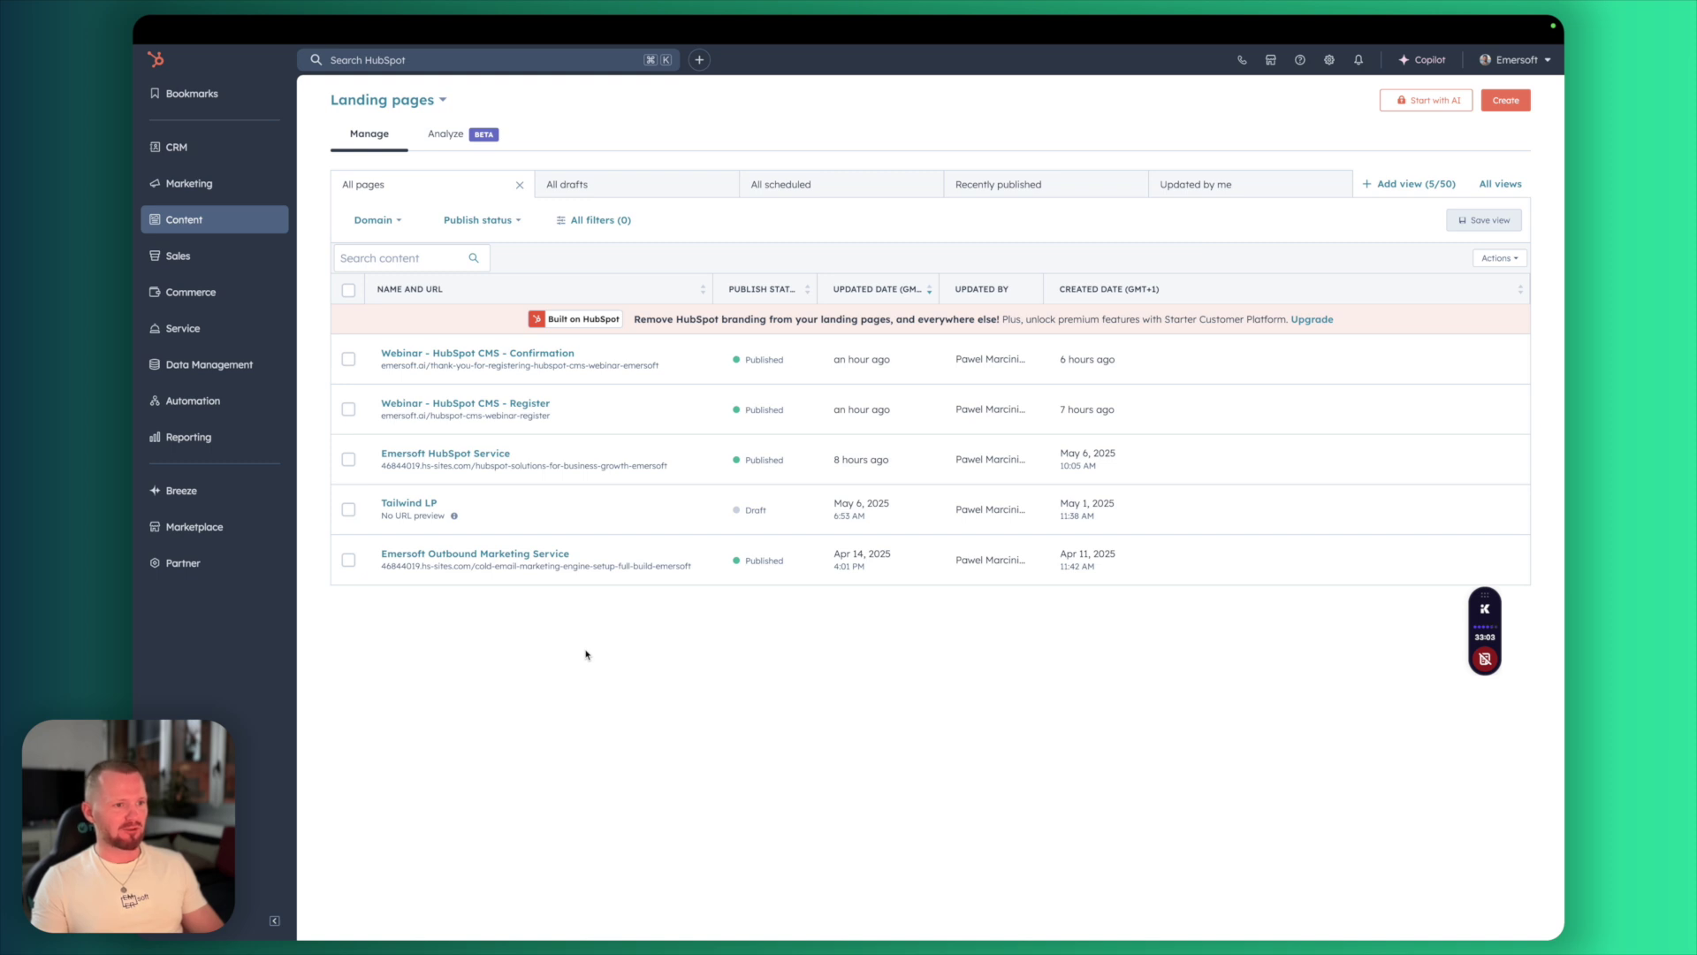
# Preview the webinar Register page, then open Tracking URLs in account settings
pyautogui.click(676, 414)
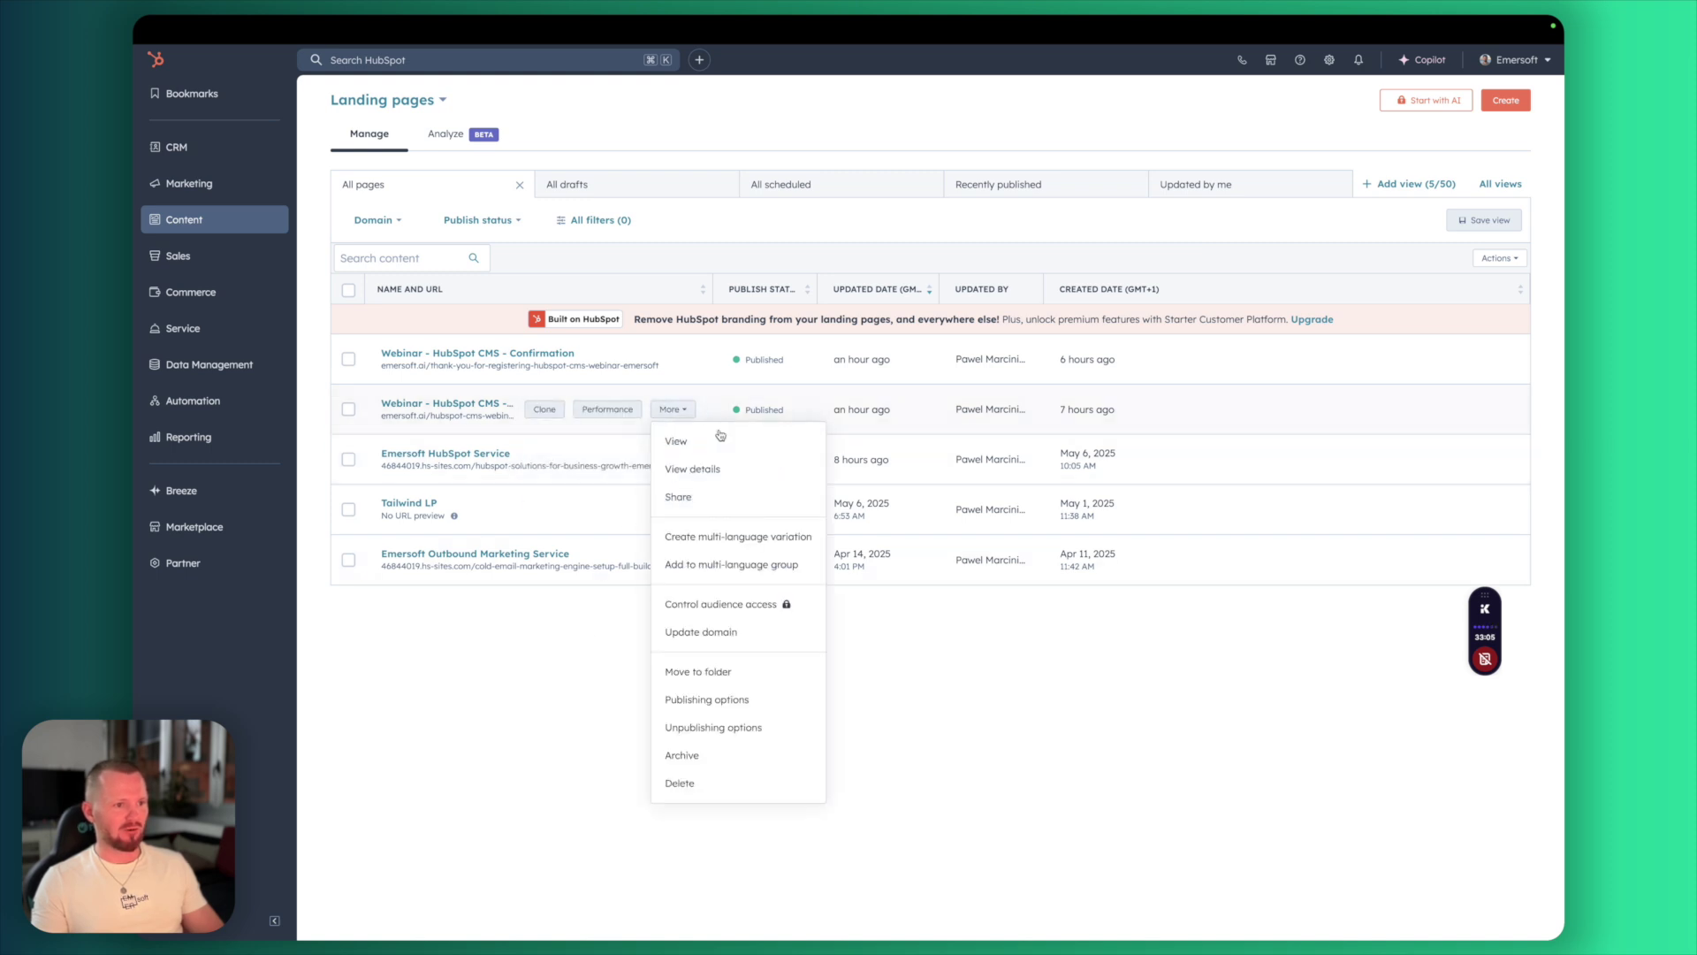
pyautogui.click(707, 440)
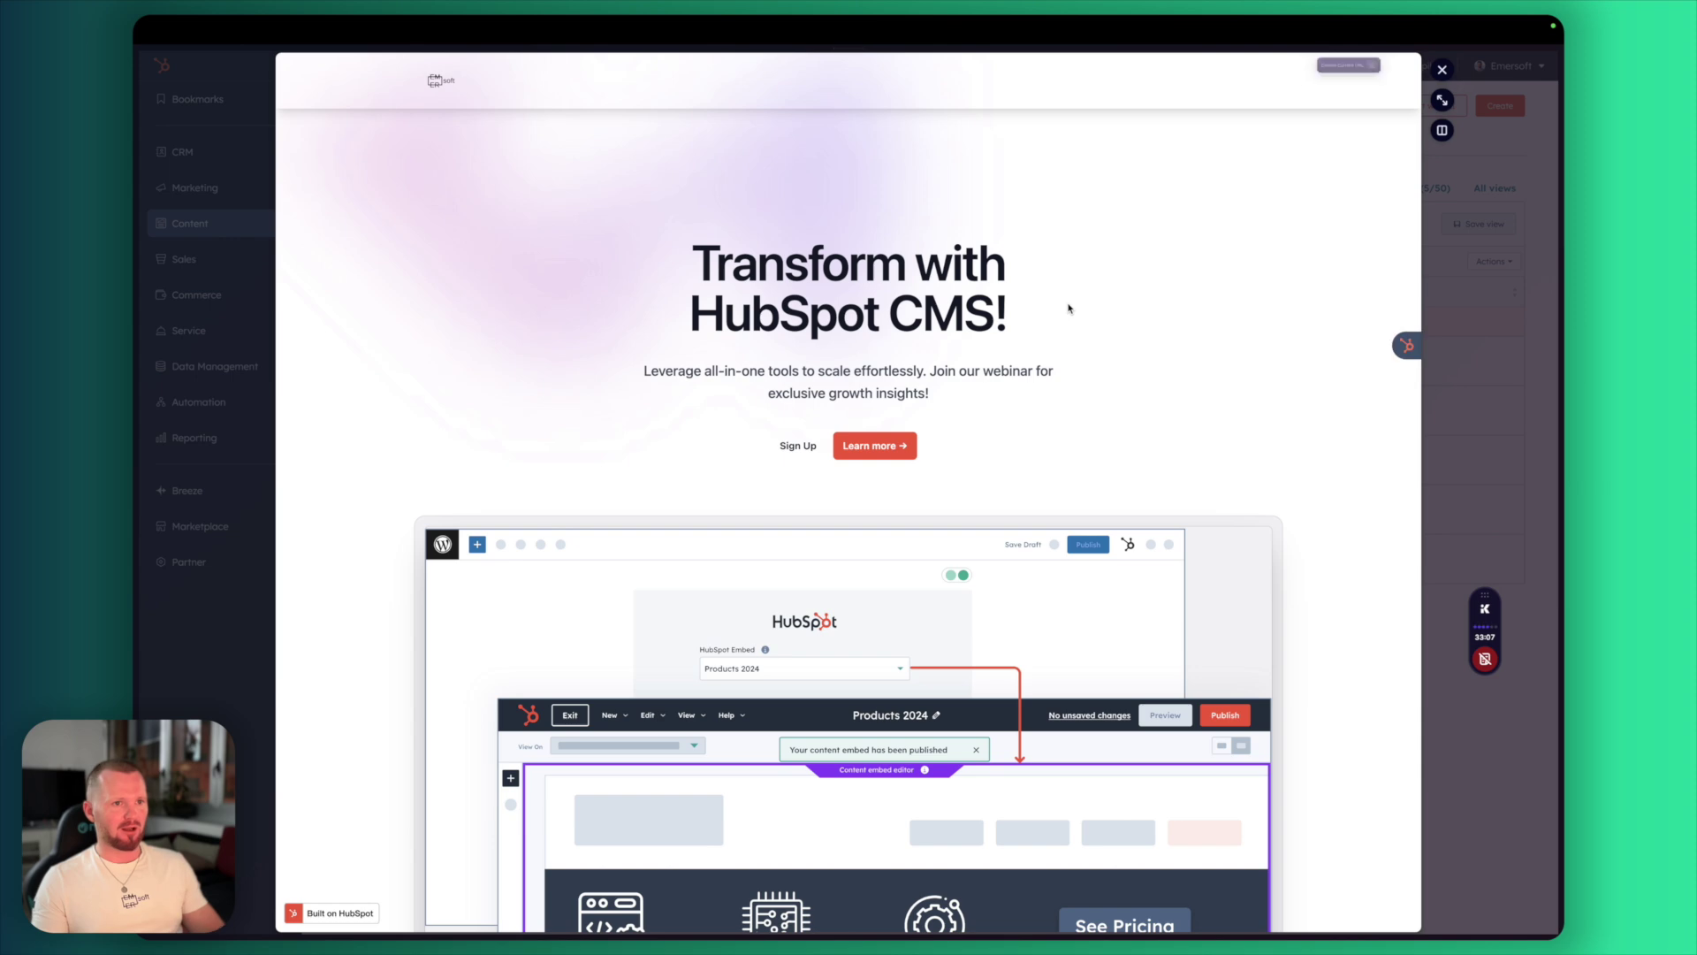
pyautogui.click(1441, 70)
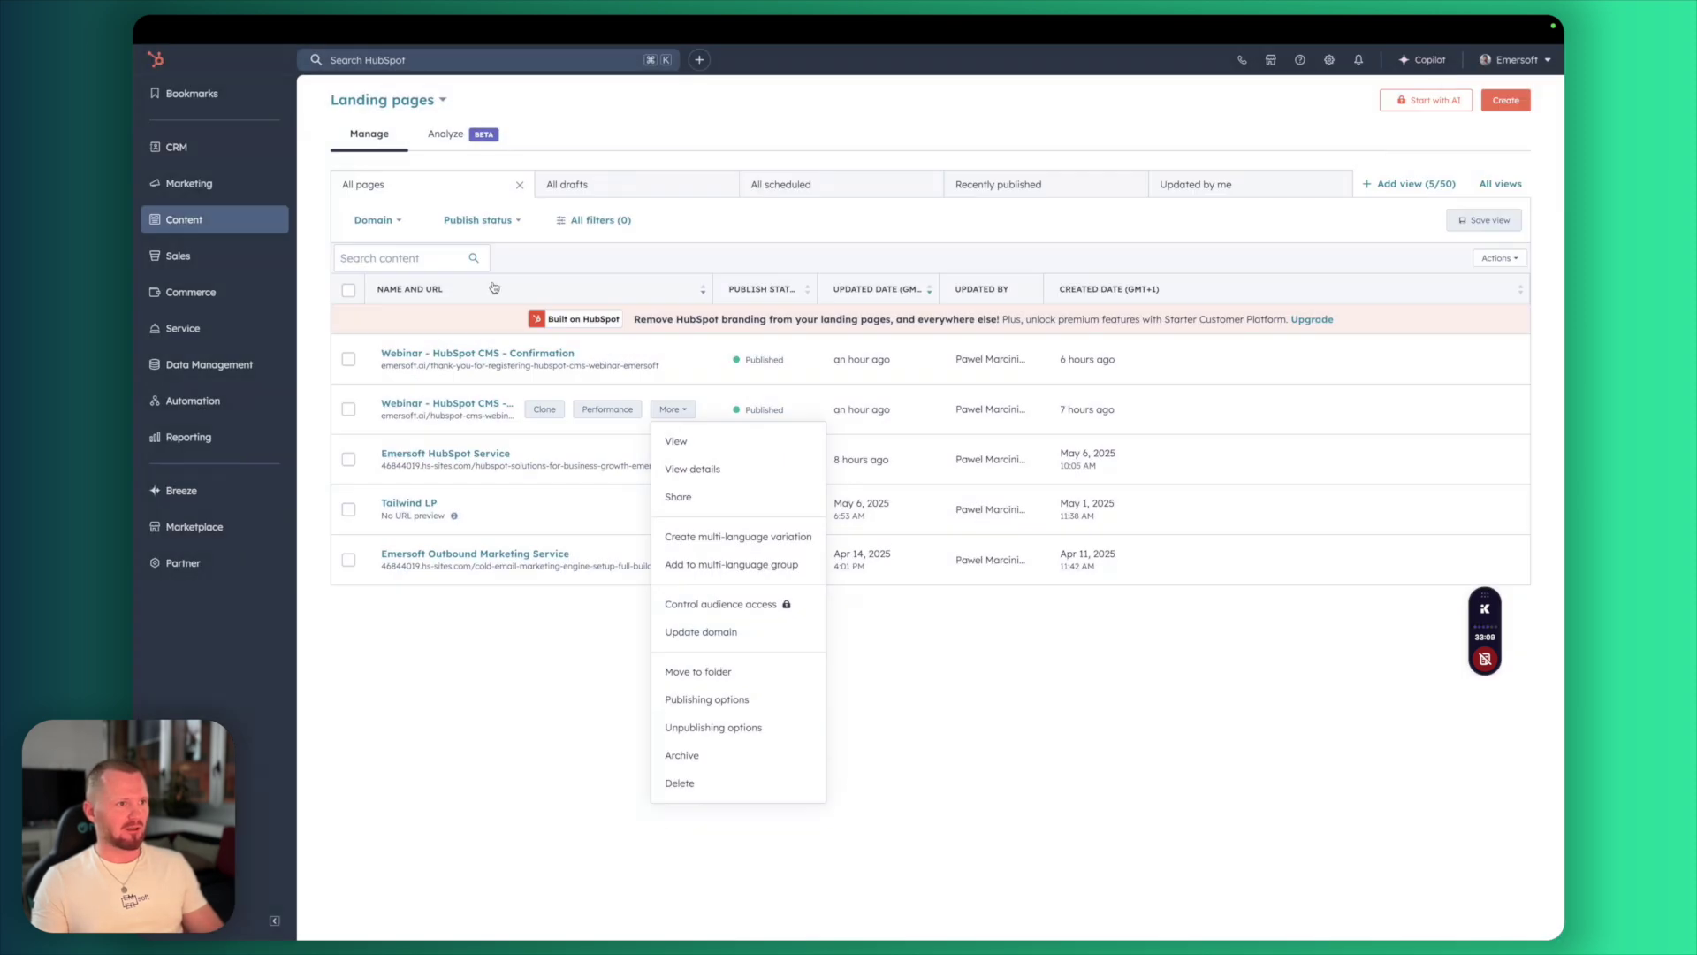
pyautogui.click(1329, 60)
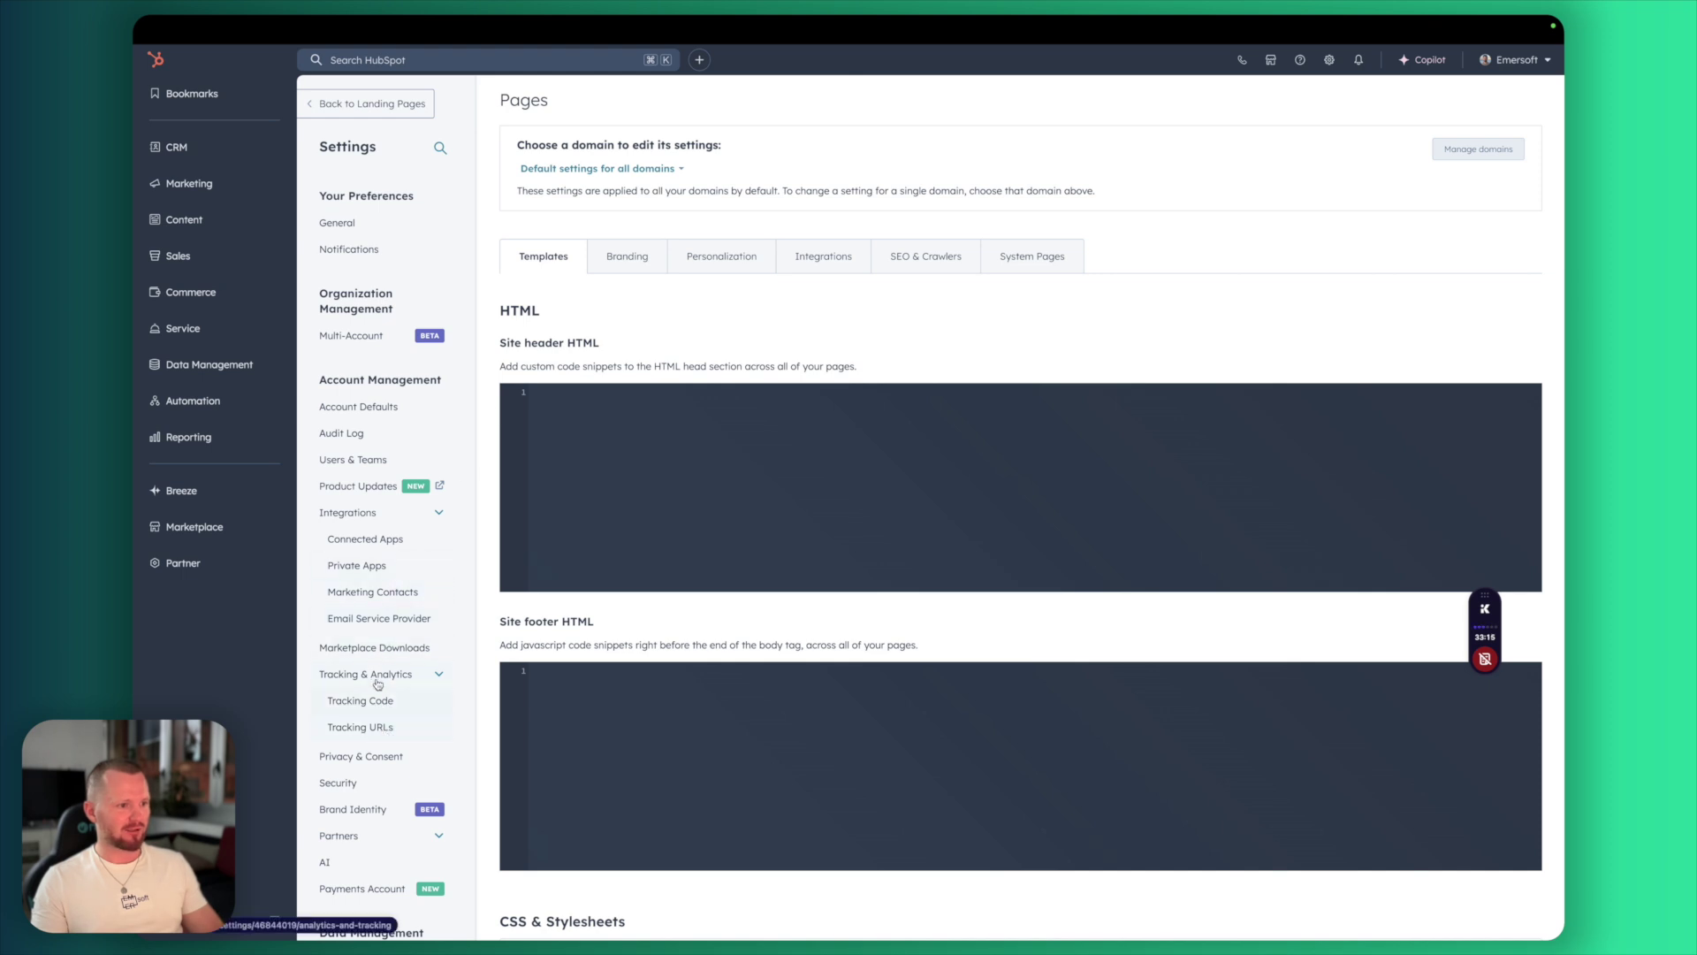
pyautogui.click(407, 731)
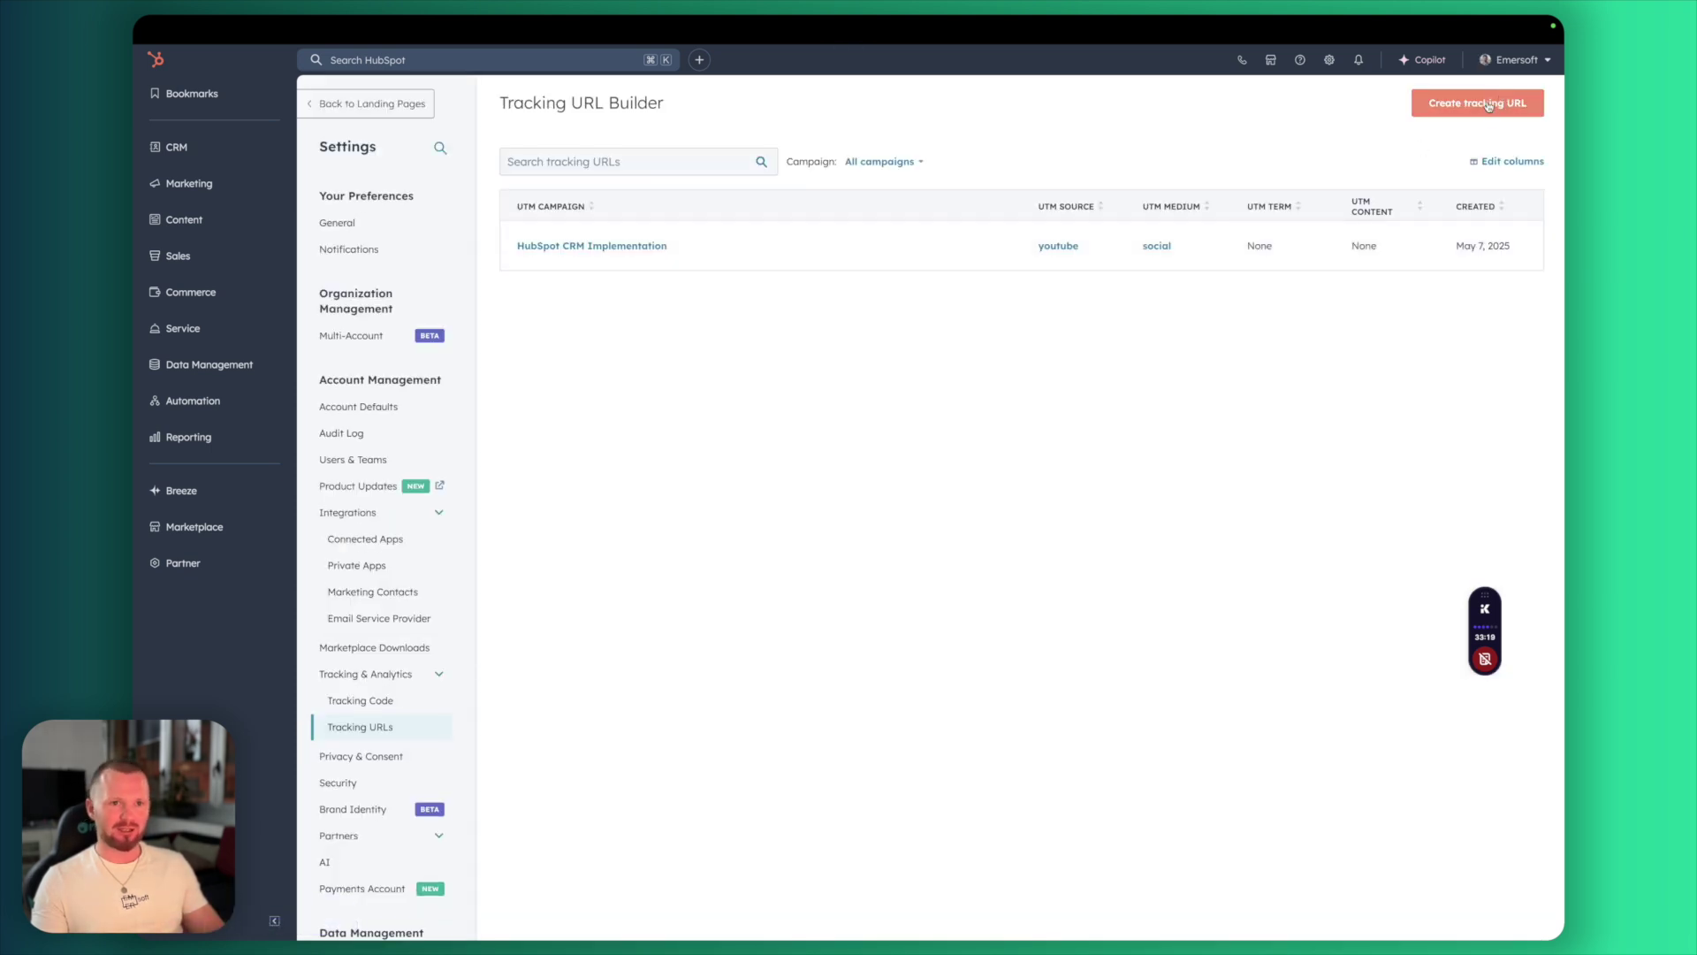
# Create a tracking URL for the register page: campaign HubSpot CMS Webinar, Organic social, LinkedIn
pyautogui.click(1485, 105)
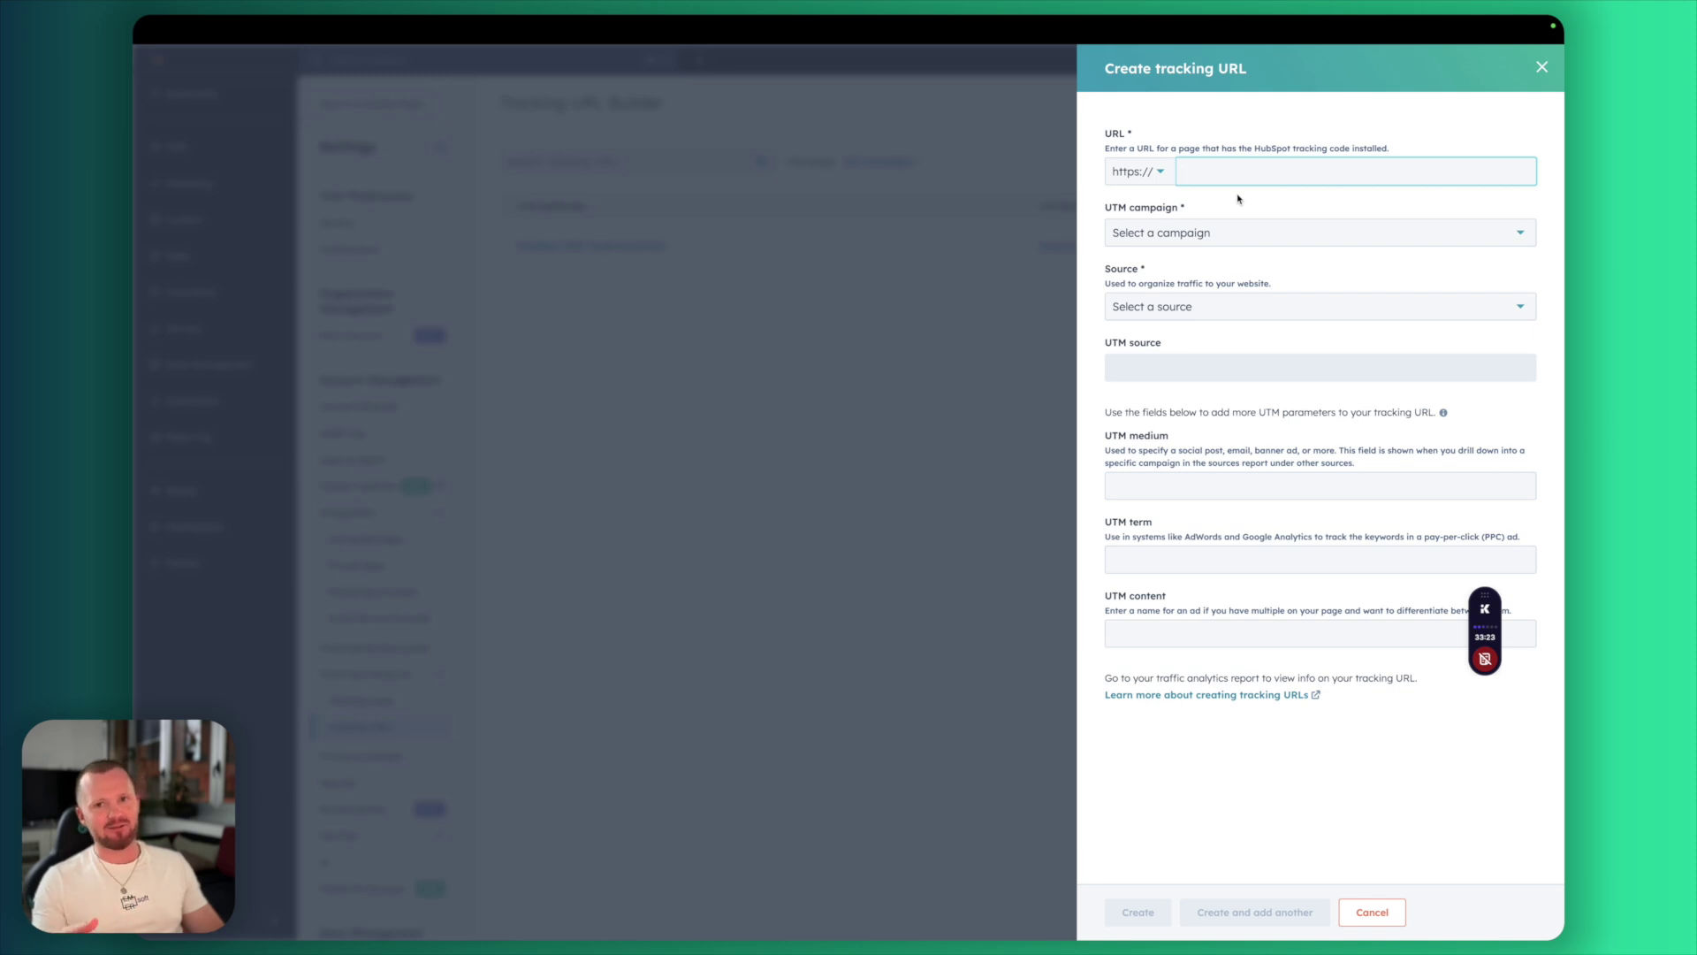
pyautogui.write('emersoft.ai/hubspot-cms-webinar-register')
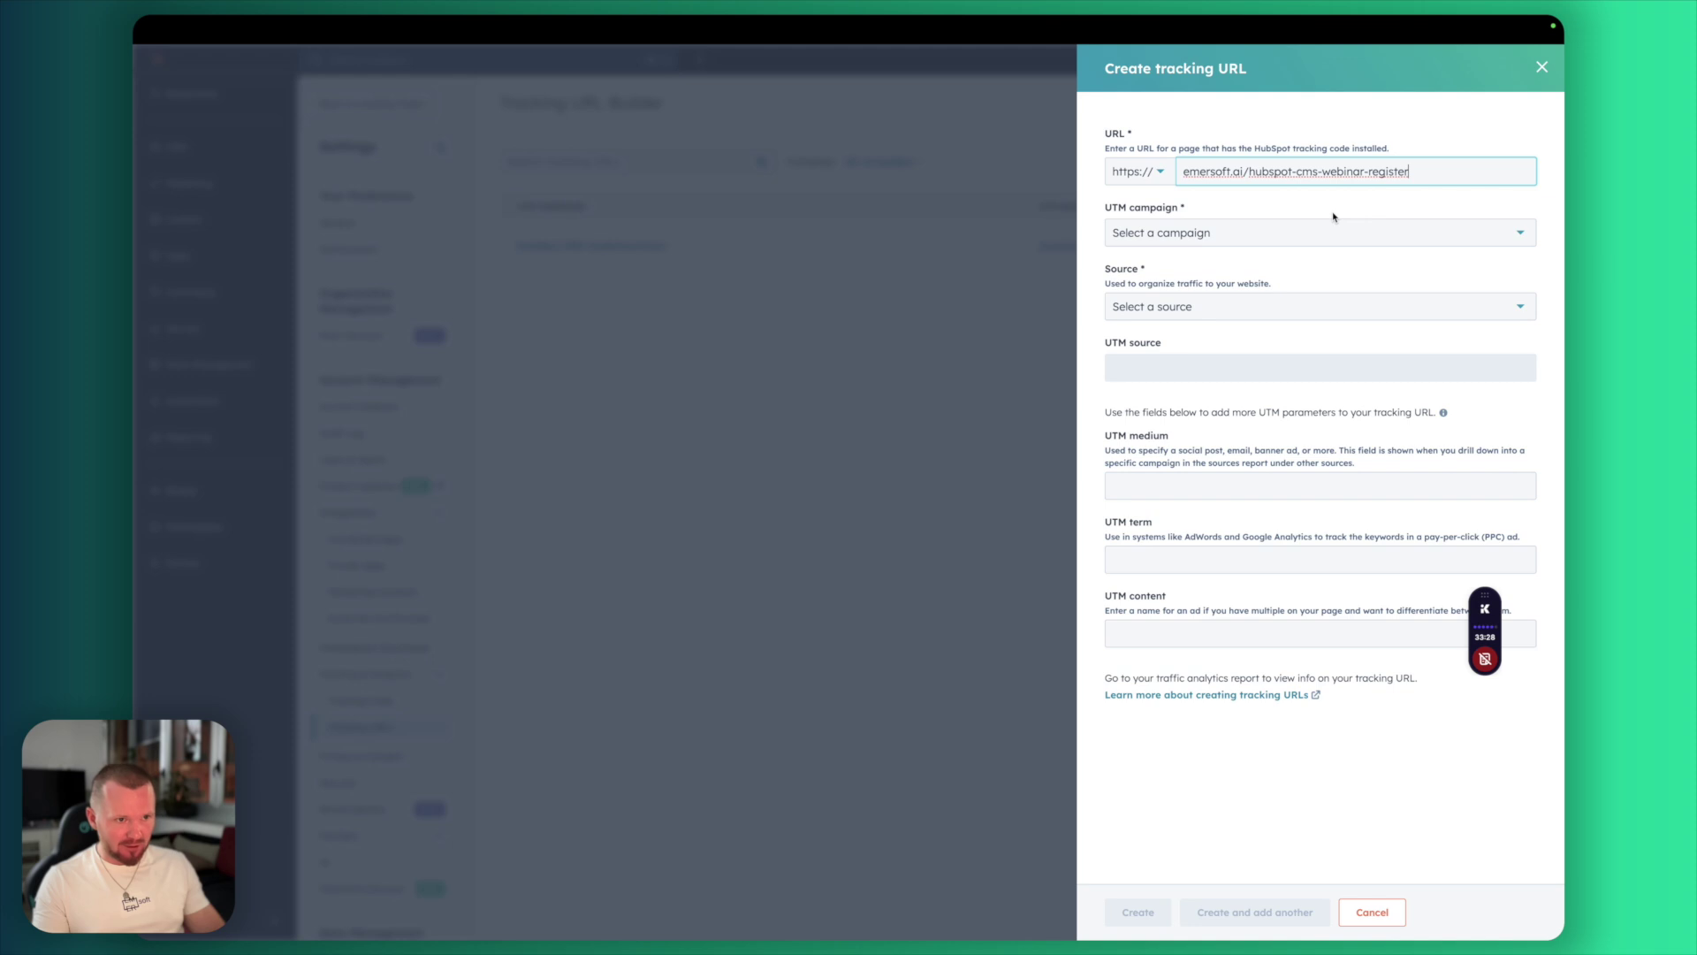
pyautogui.click(1255, 244)
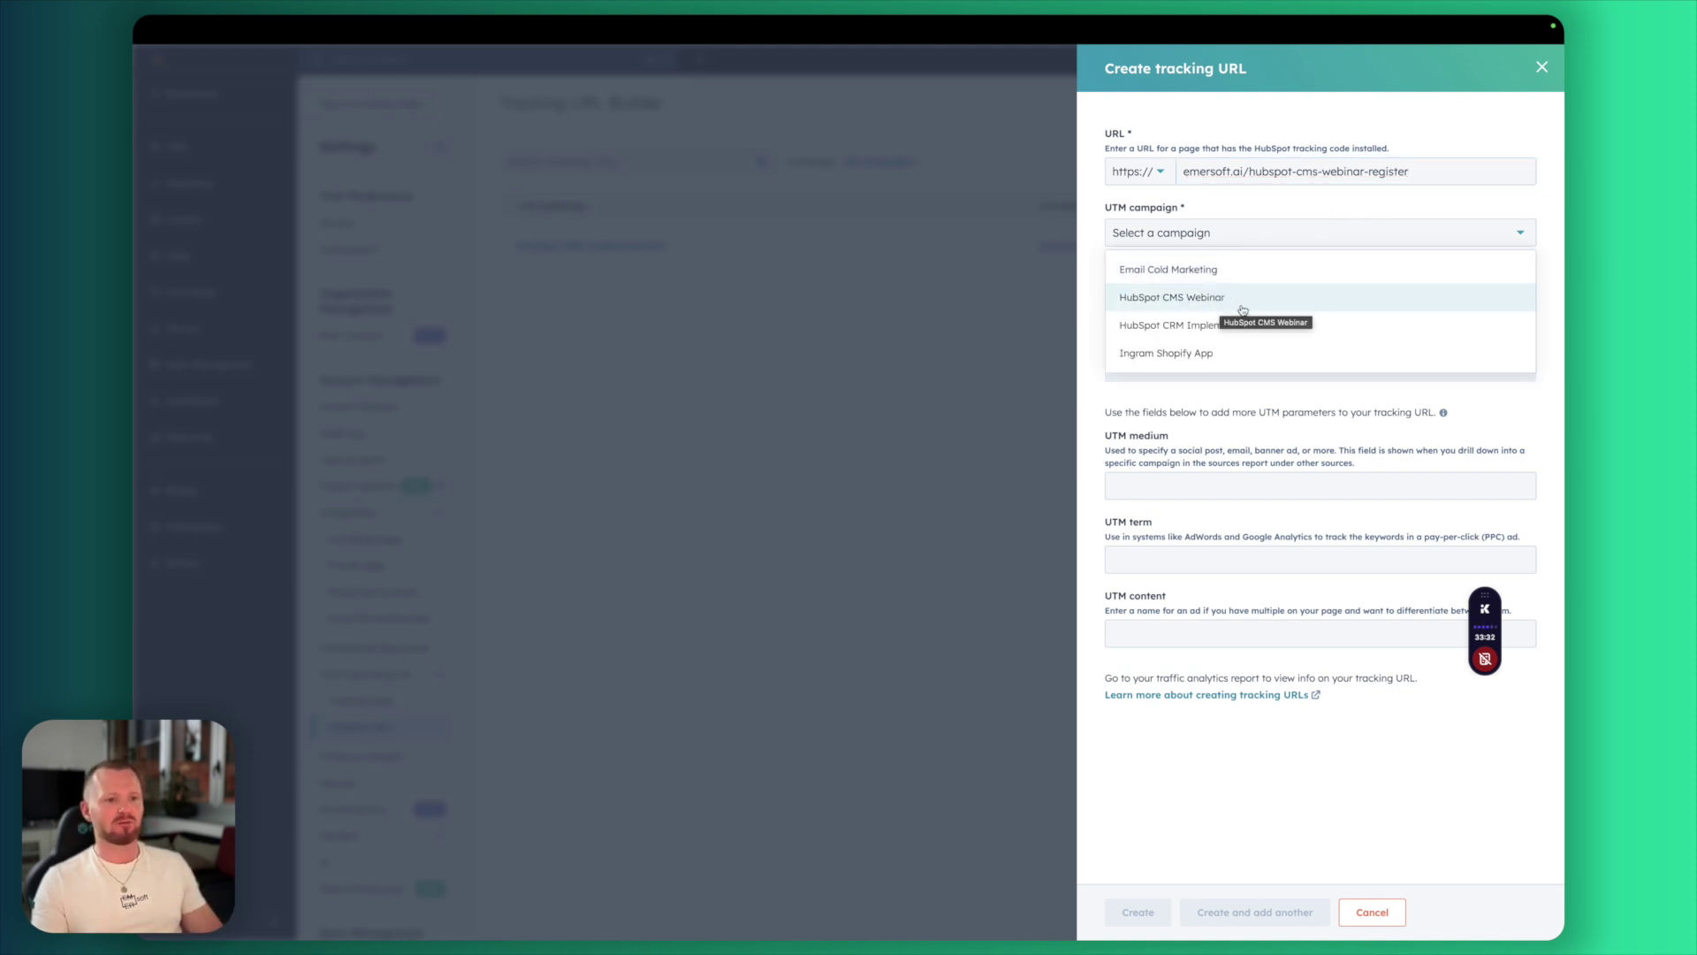
pyautogui.click(1192, 300)
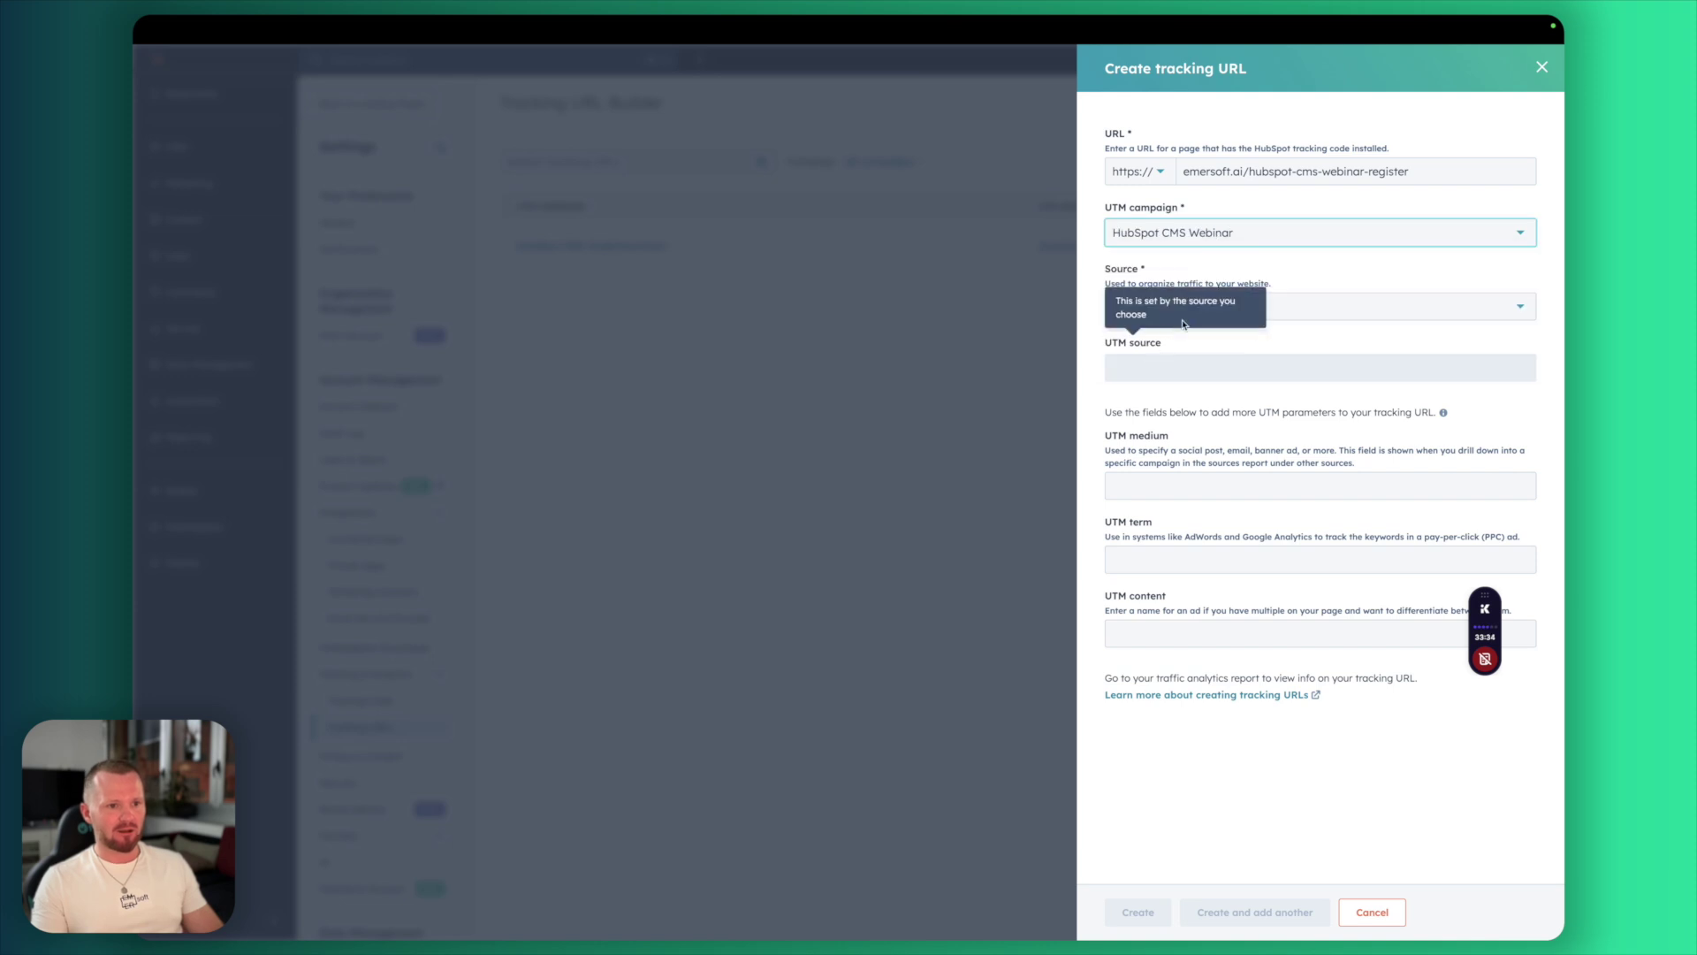
pyautogui.click(1268, 319)
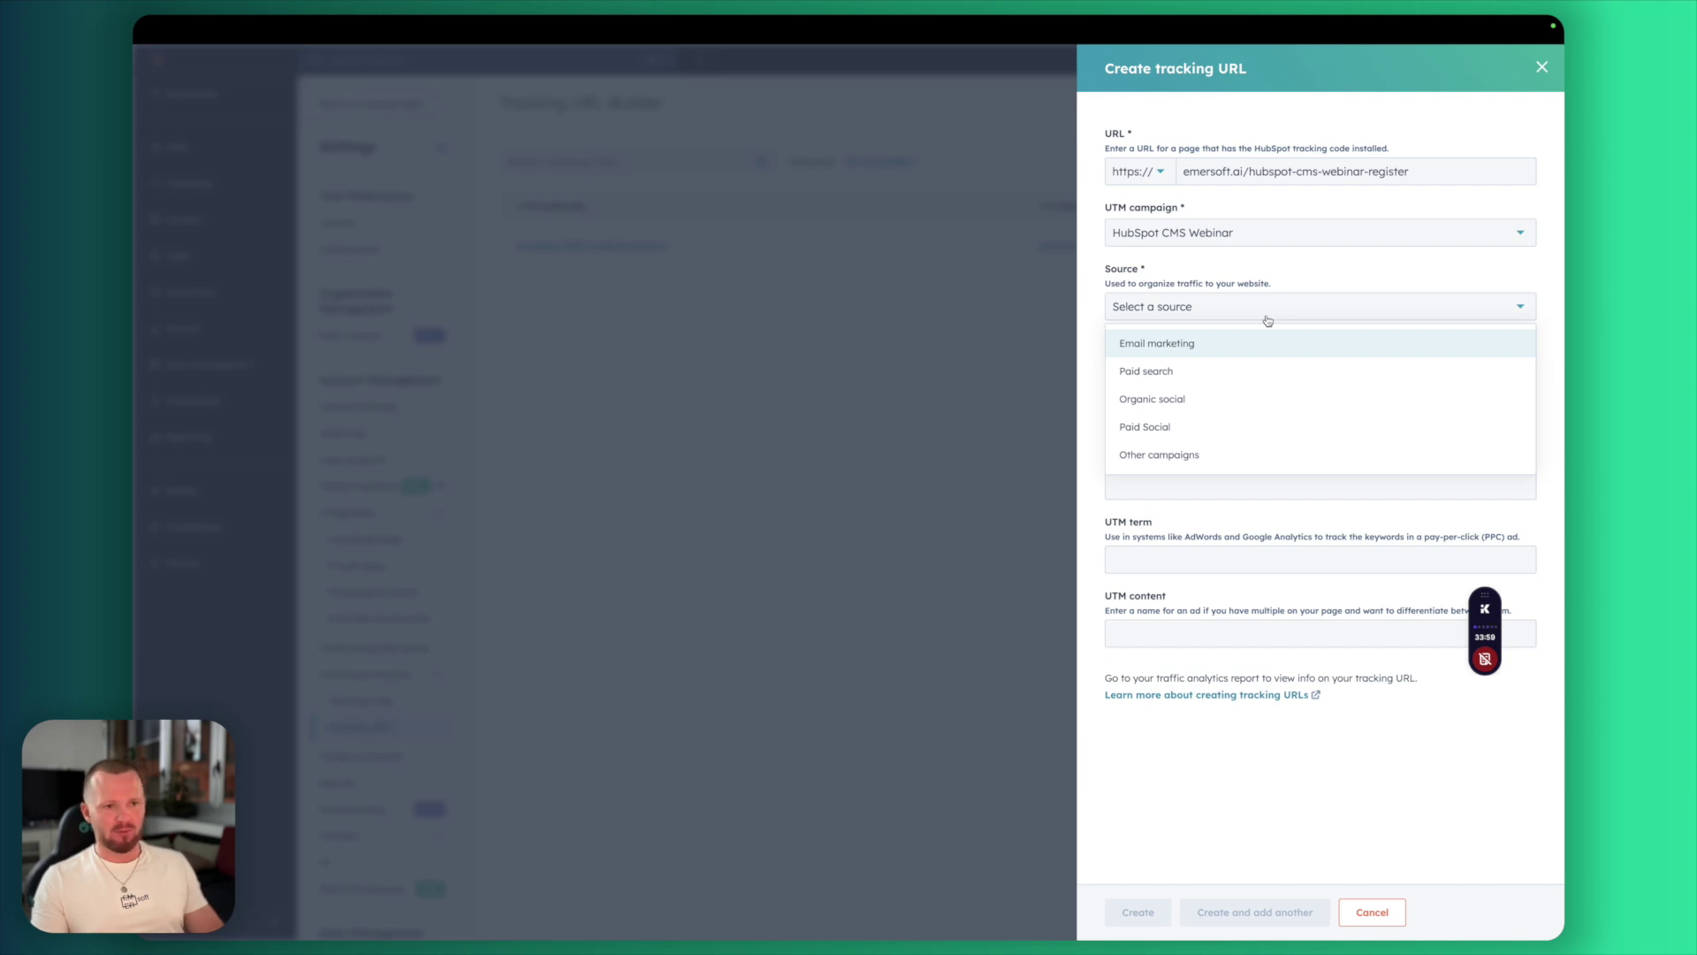
pyautogui.click(1204, 403)
pyautogui.click(1219, 372)
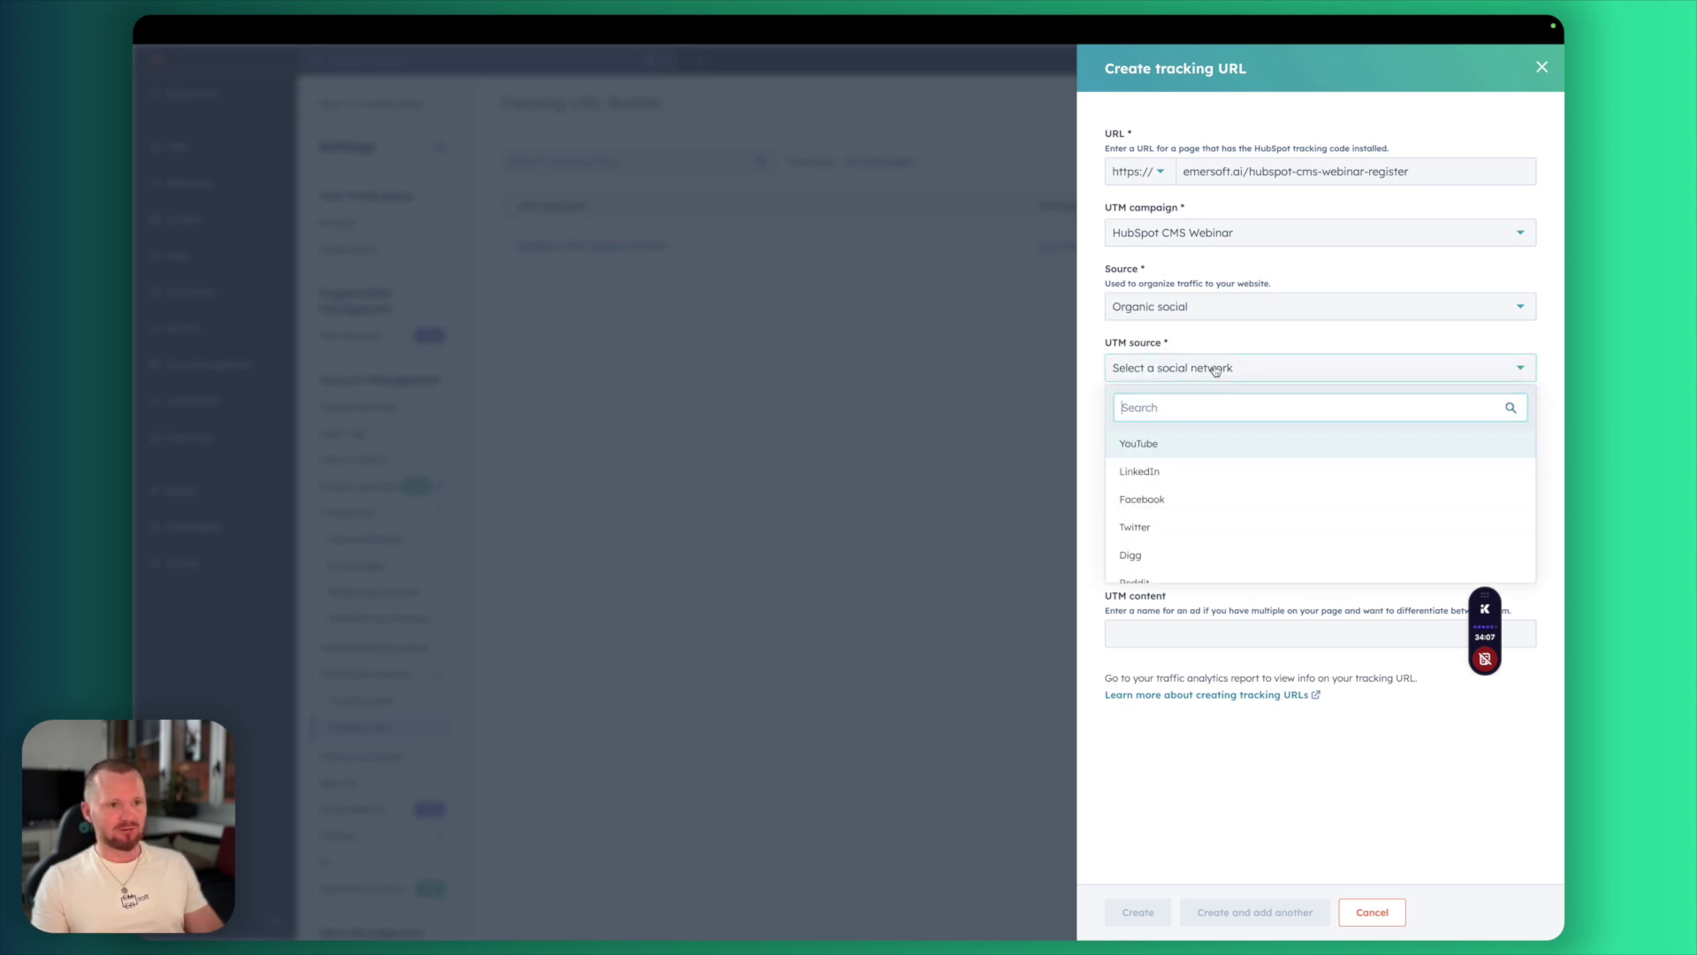
pyautogui.click(1173, 476)
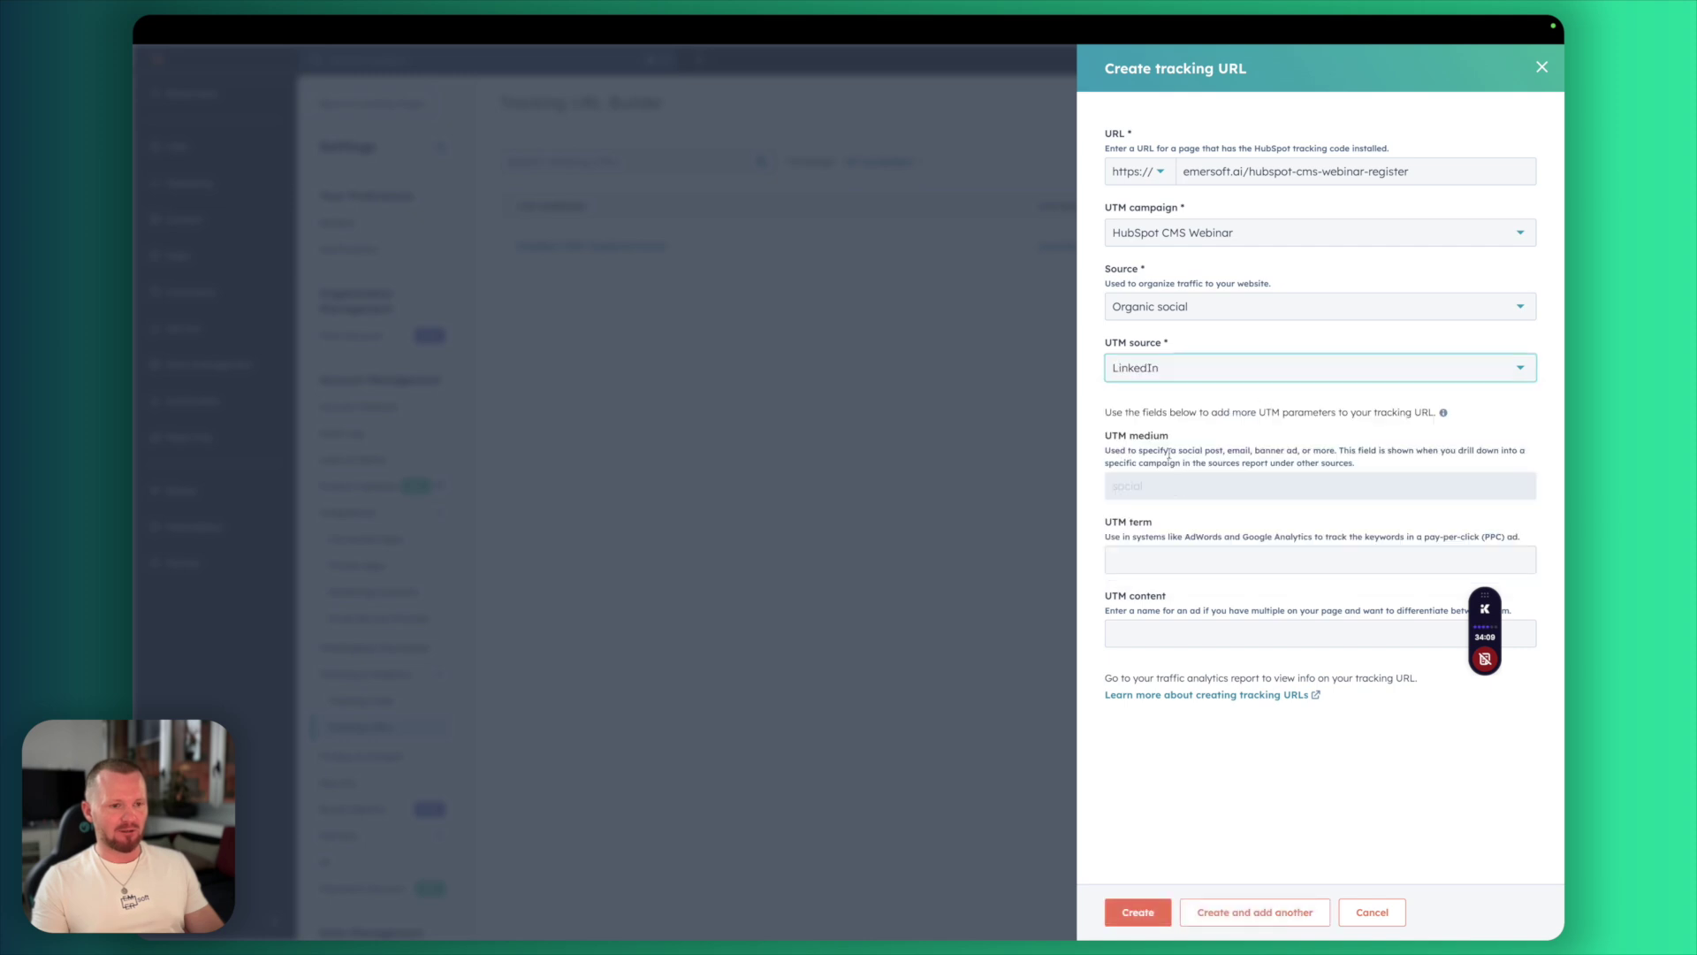
pyautogui.click(1137, 912)
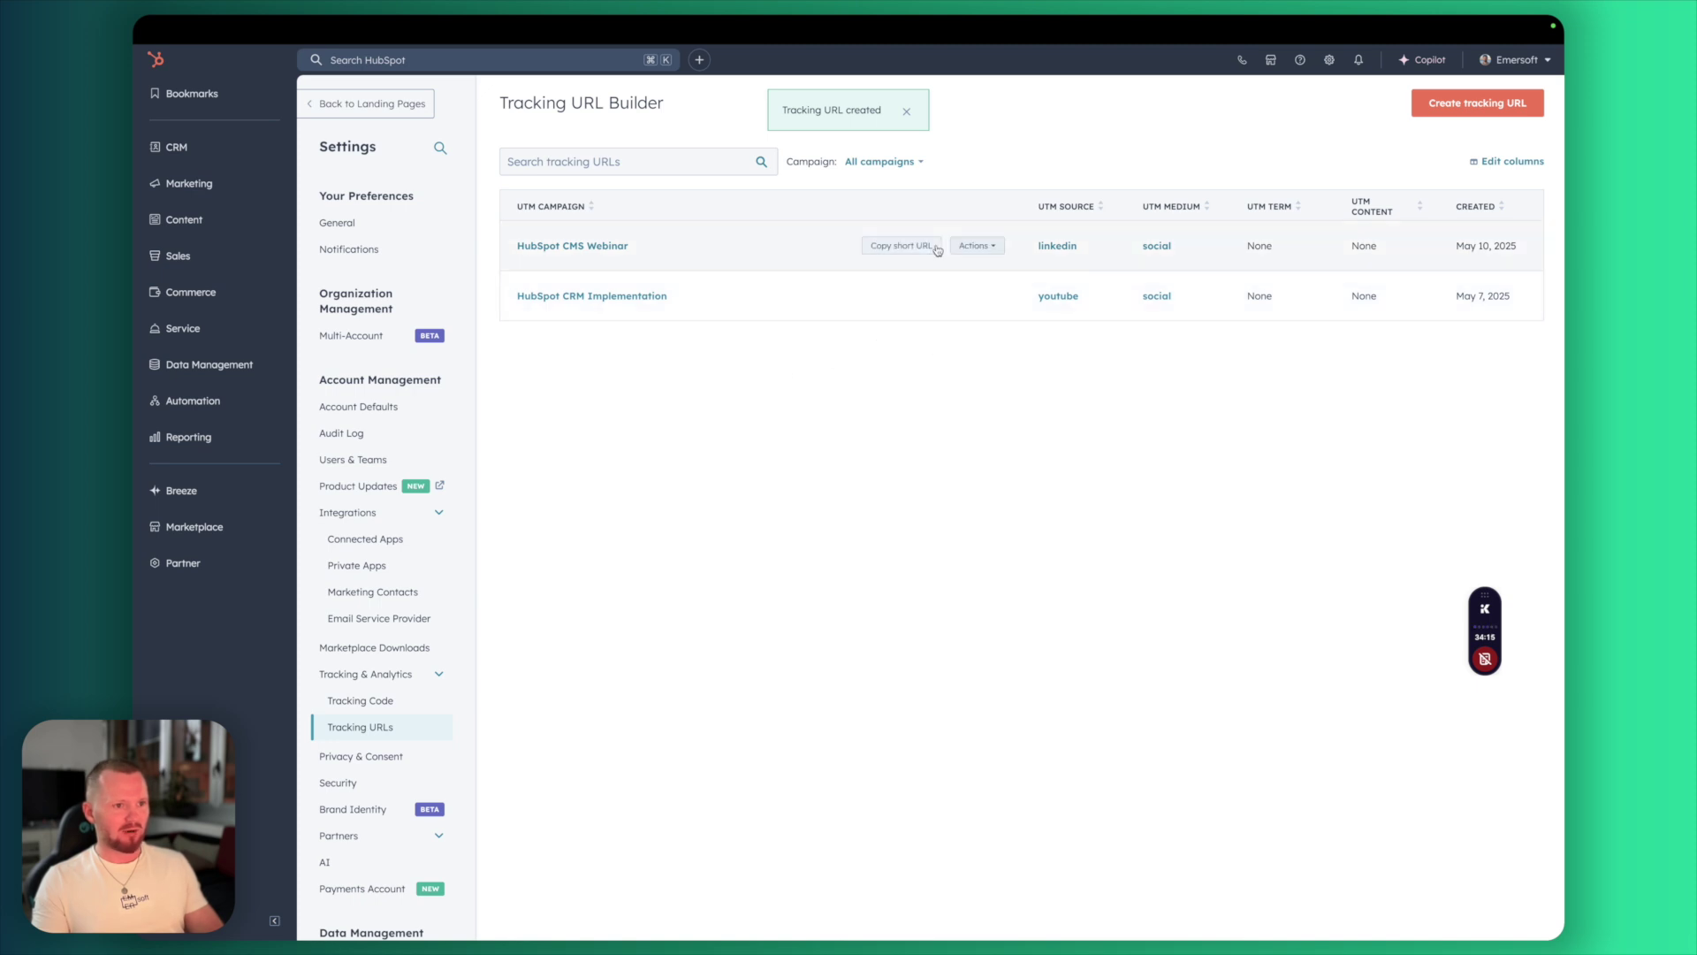
# Copy the full HubSpot CMS Webinar tracking URL and inspect it in a quick launcher
pyautogui.click(911, 253)
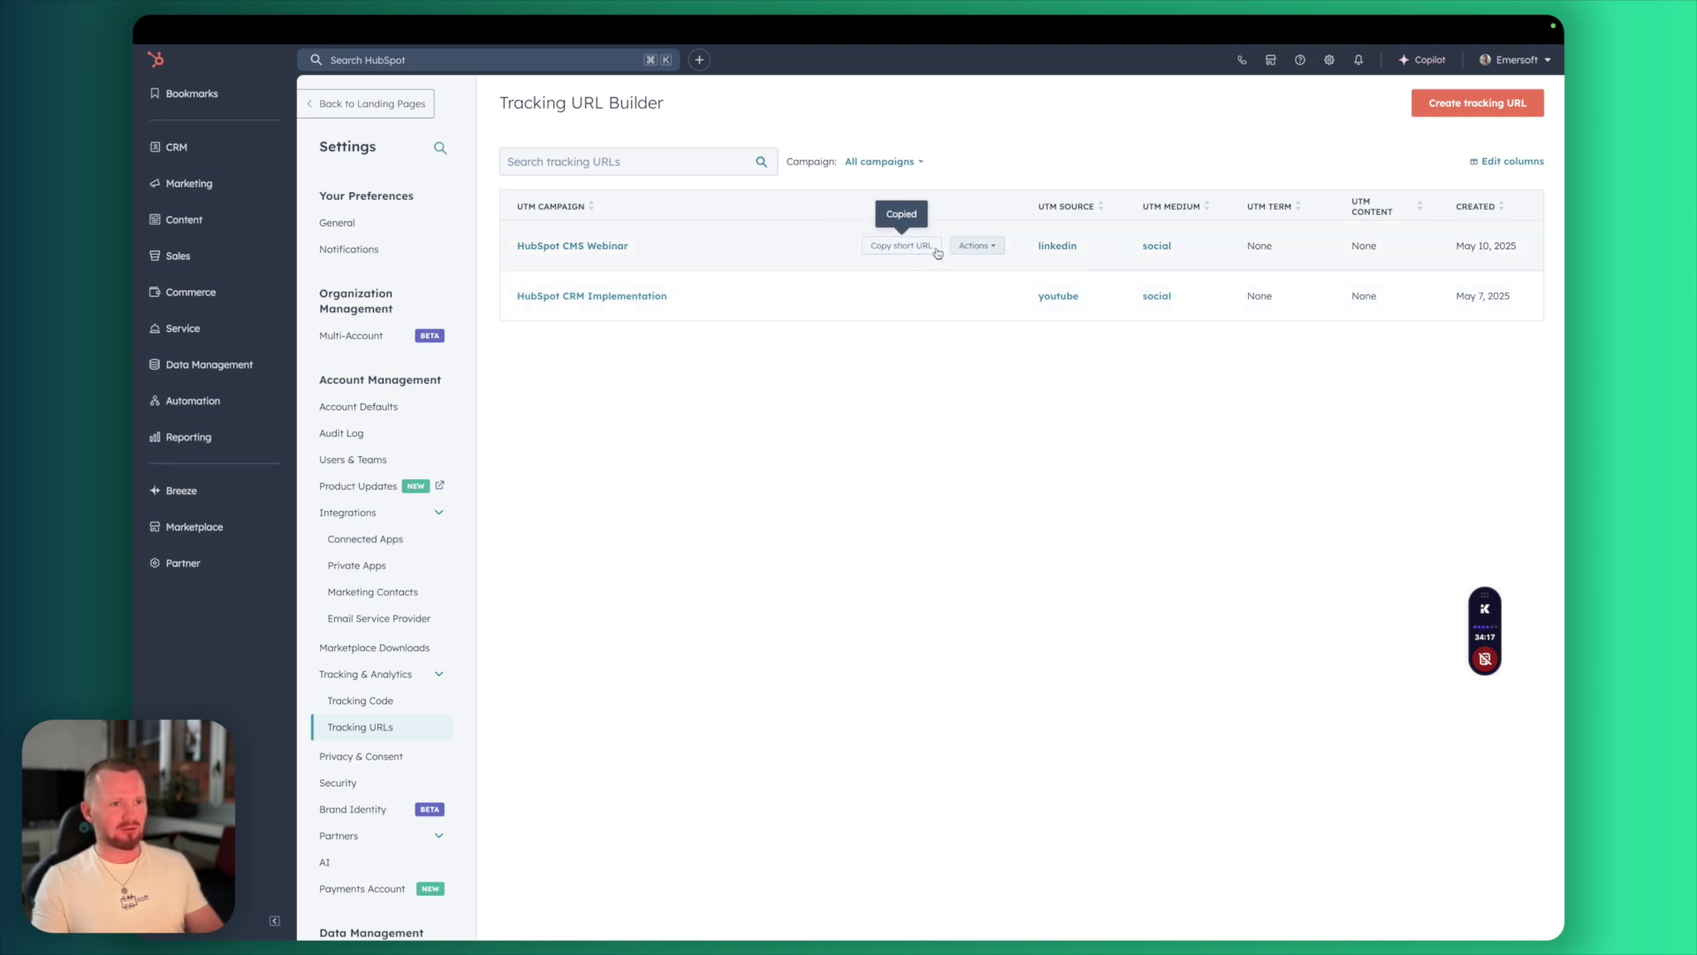
pyautogui.click(975, 247)
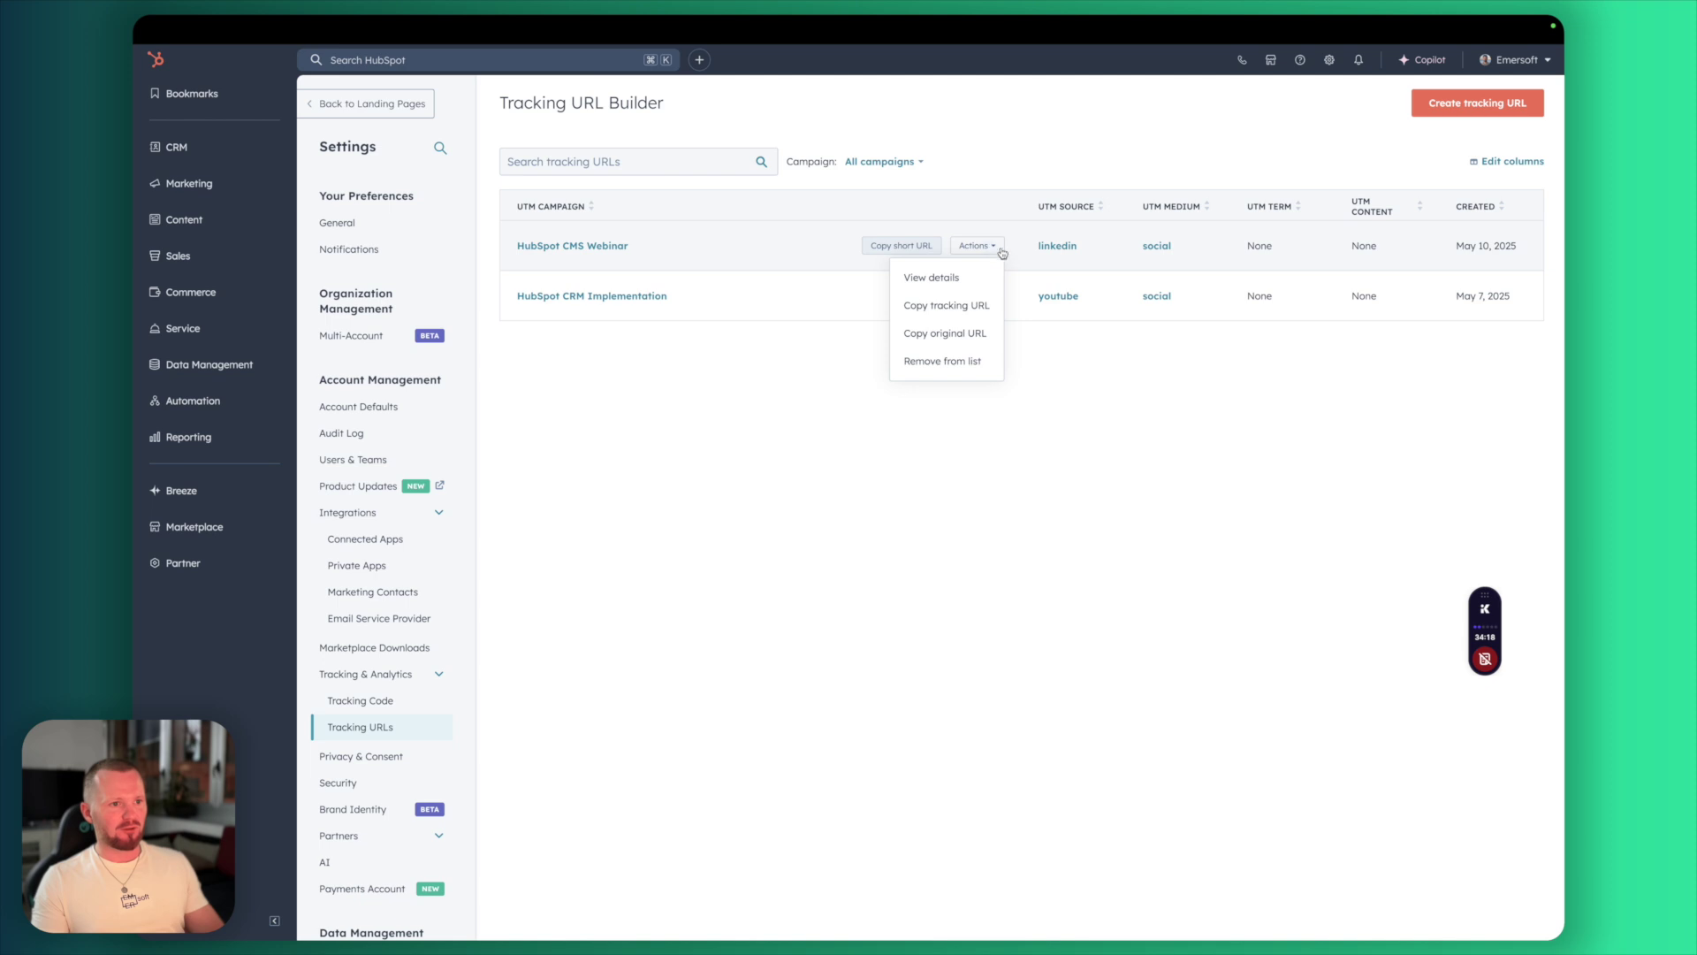
pyautogui.click(969, 308)
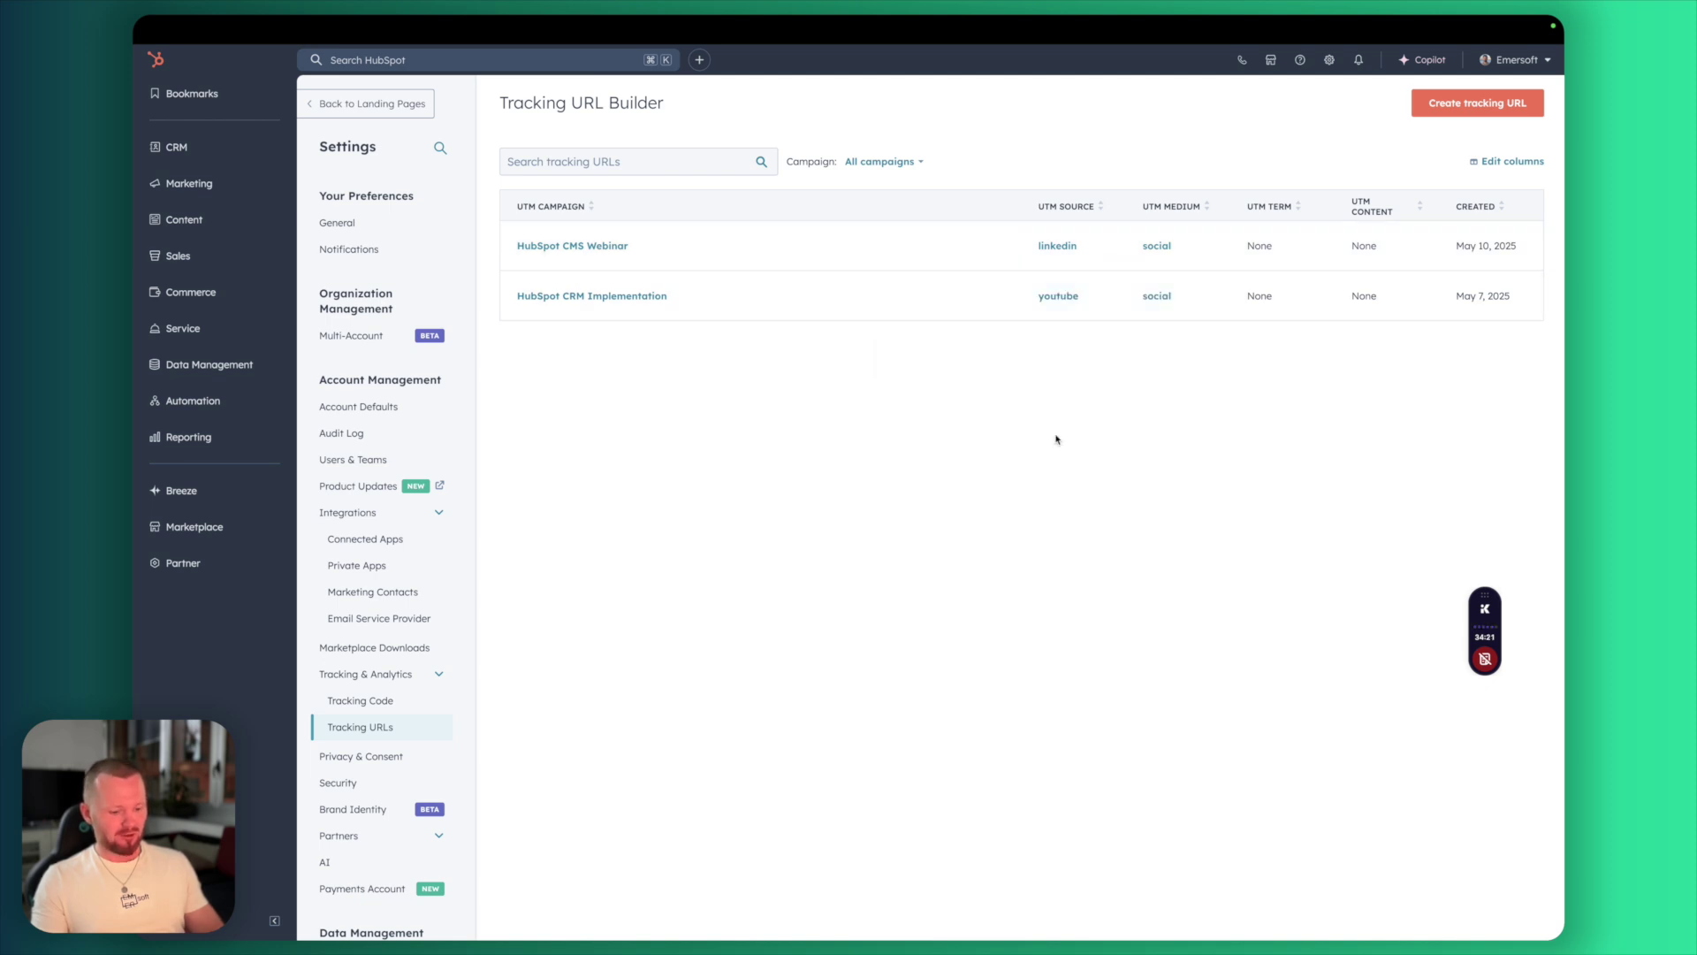
pyautogui.hotkey('alt', 'space')
pyautogui.press('super+v')
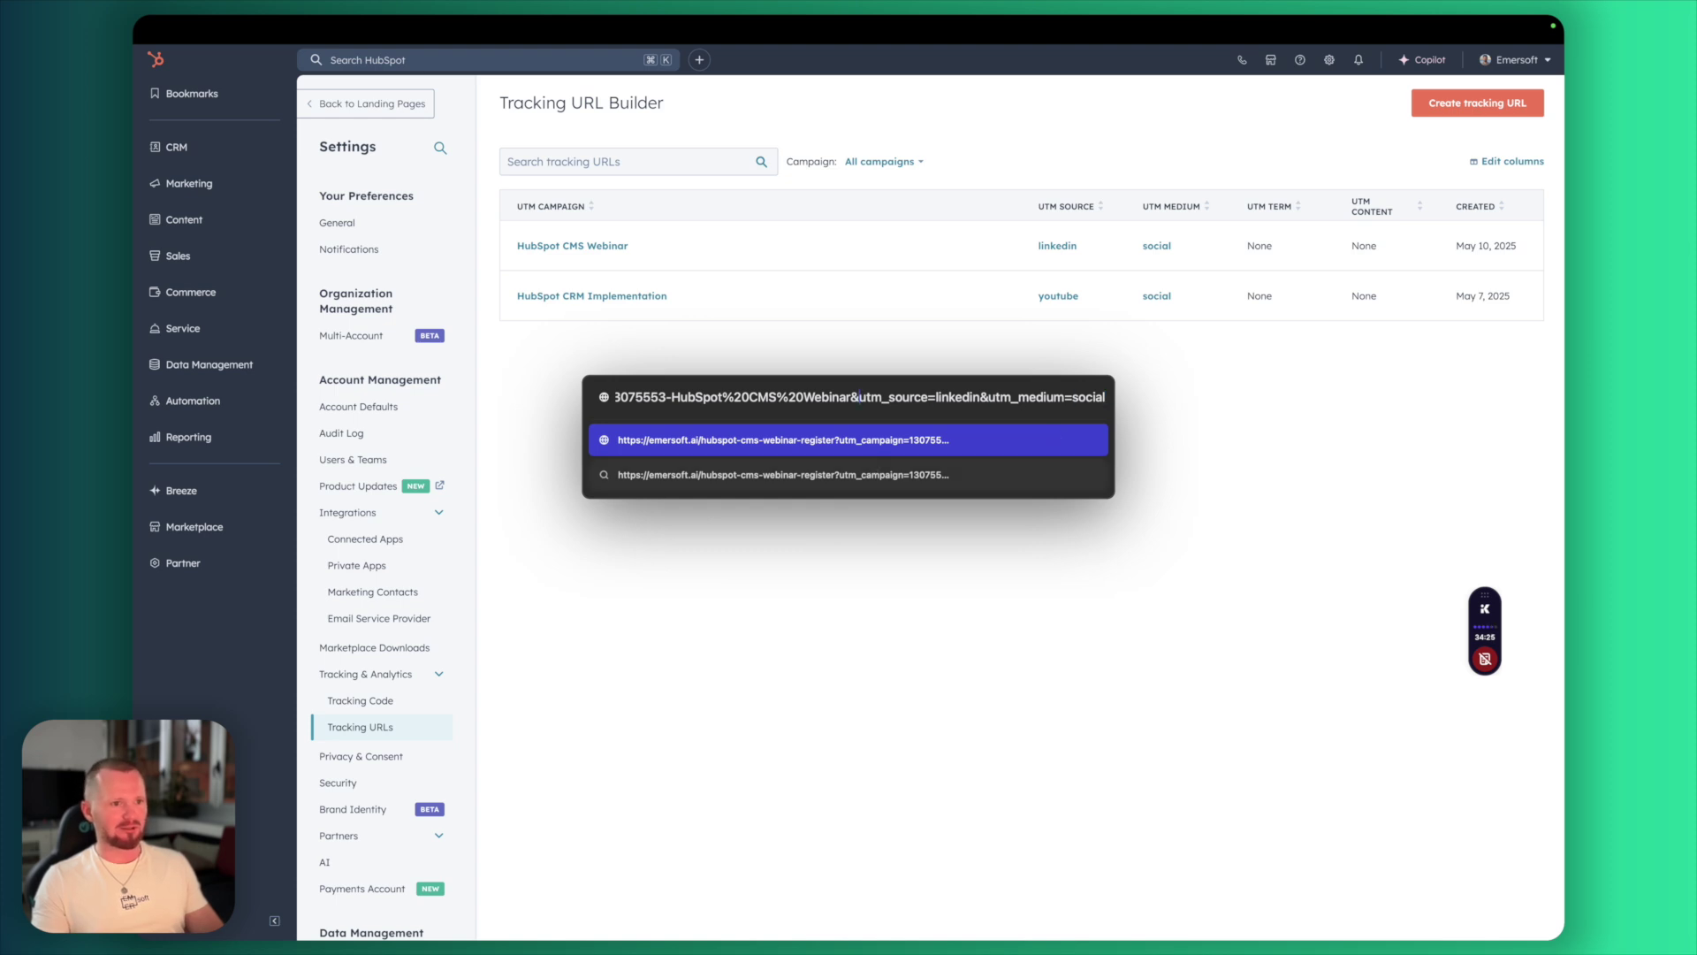
pyautogui.hotkey('alt', 'Left')
pyautogui.hotkey('alt', 'Left')
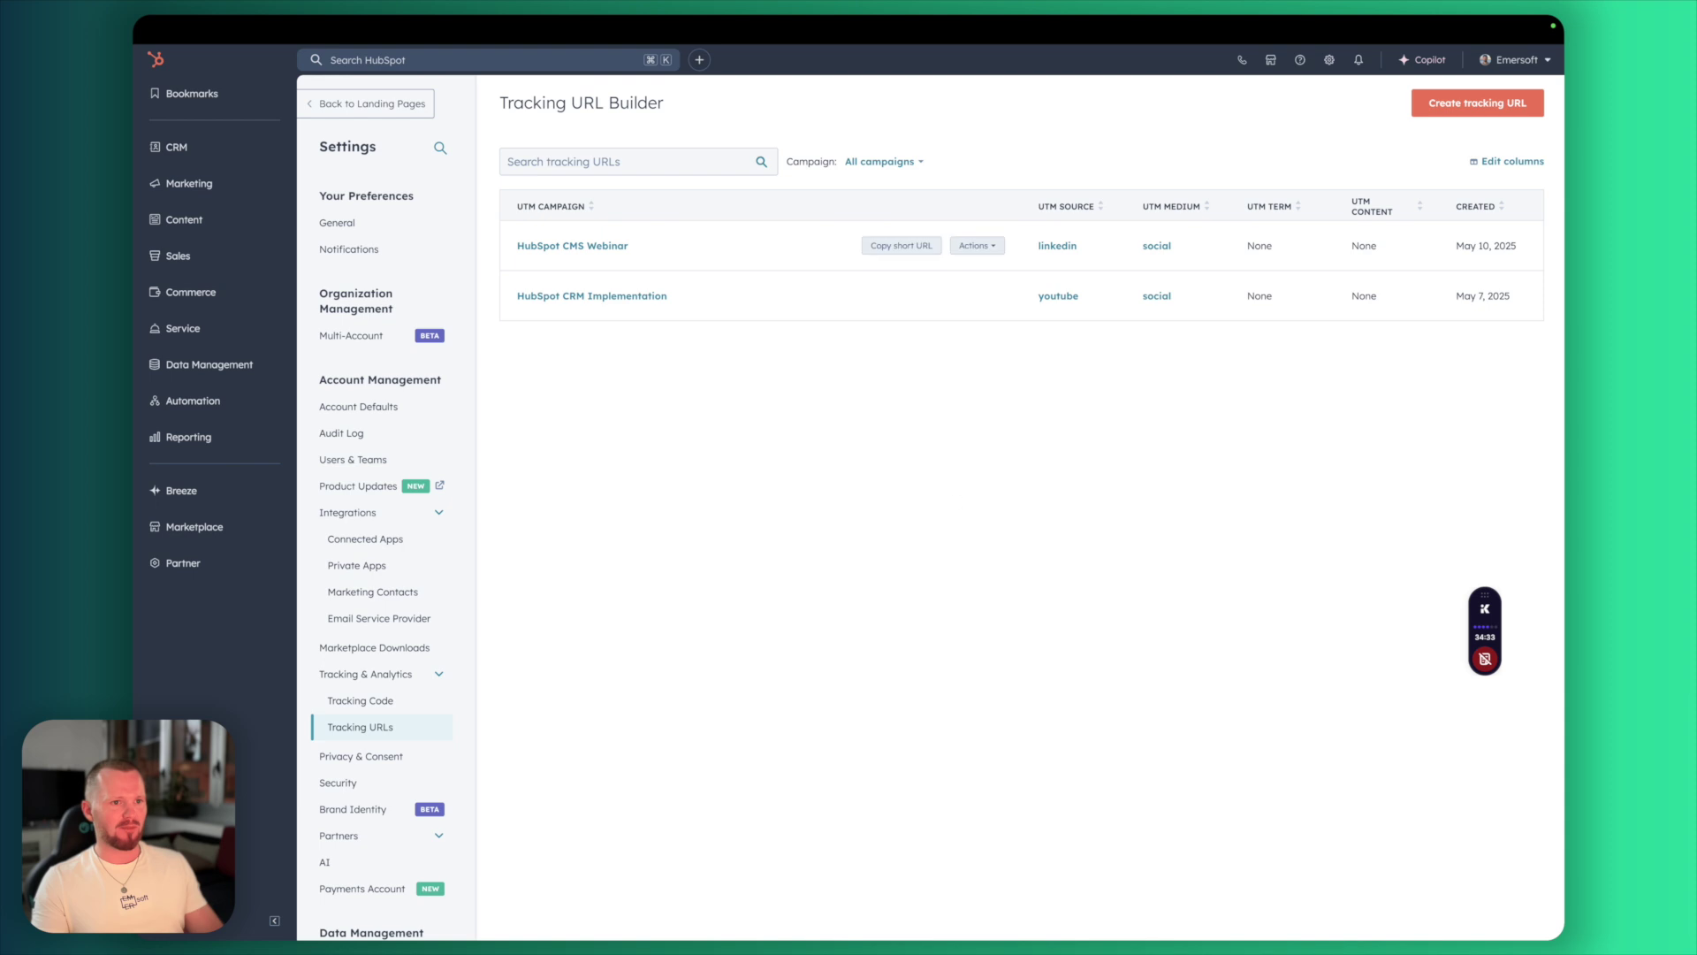
pyautogui.press('Escape')
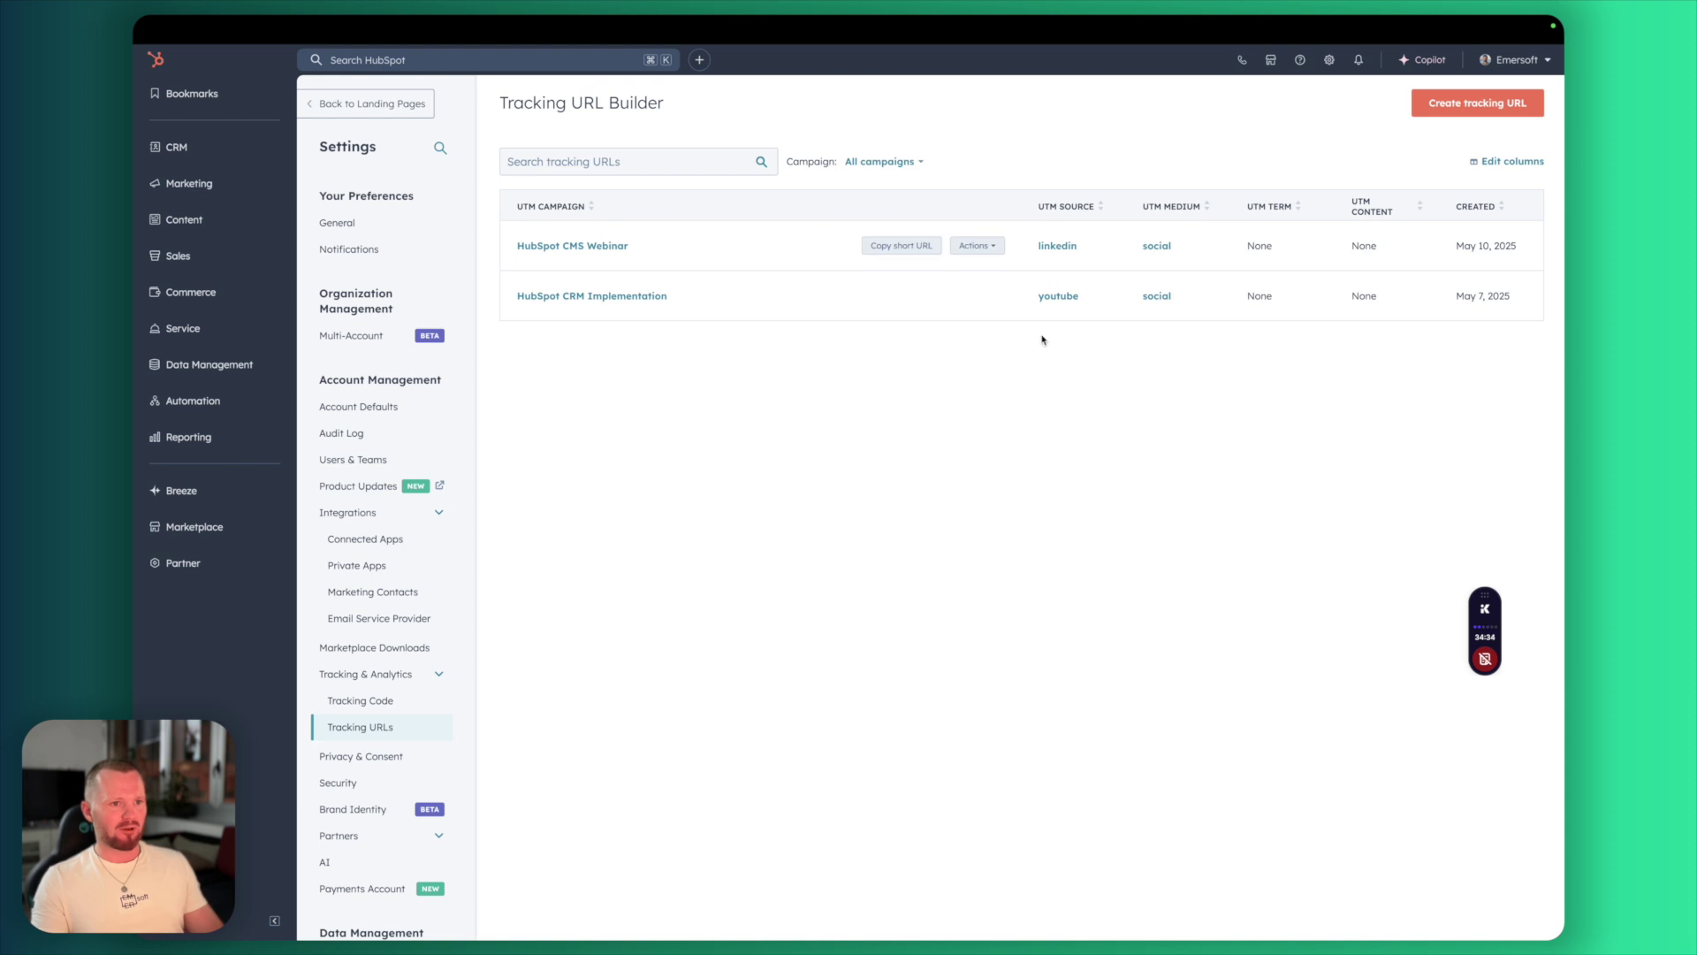
# Copy the new tracking URL's short link, then move to the LinkedIn tab
pyautogui.click(894, 255)
pyautogui.click(904, 254)
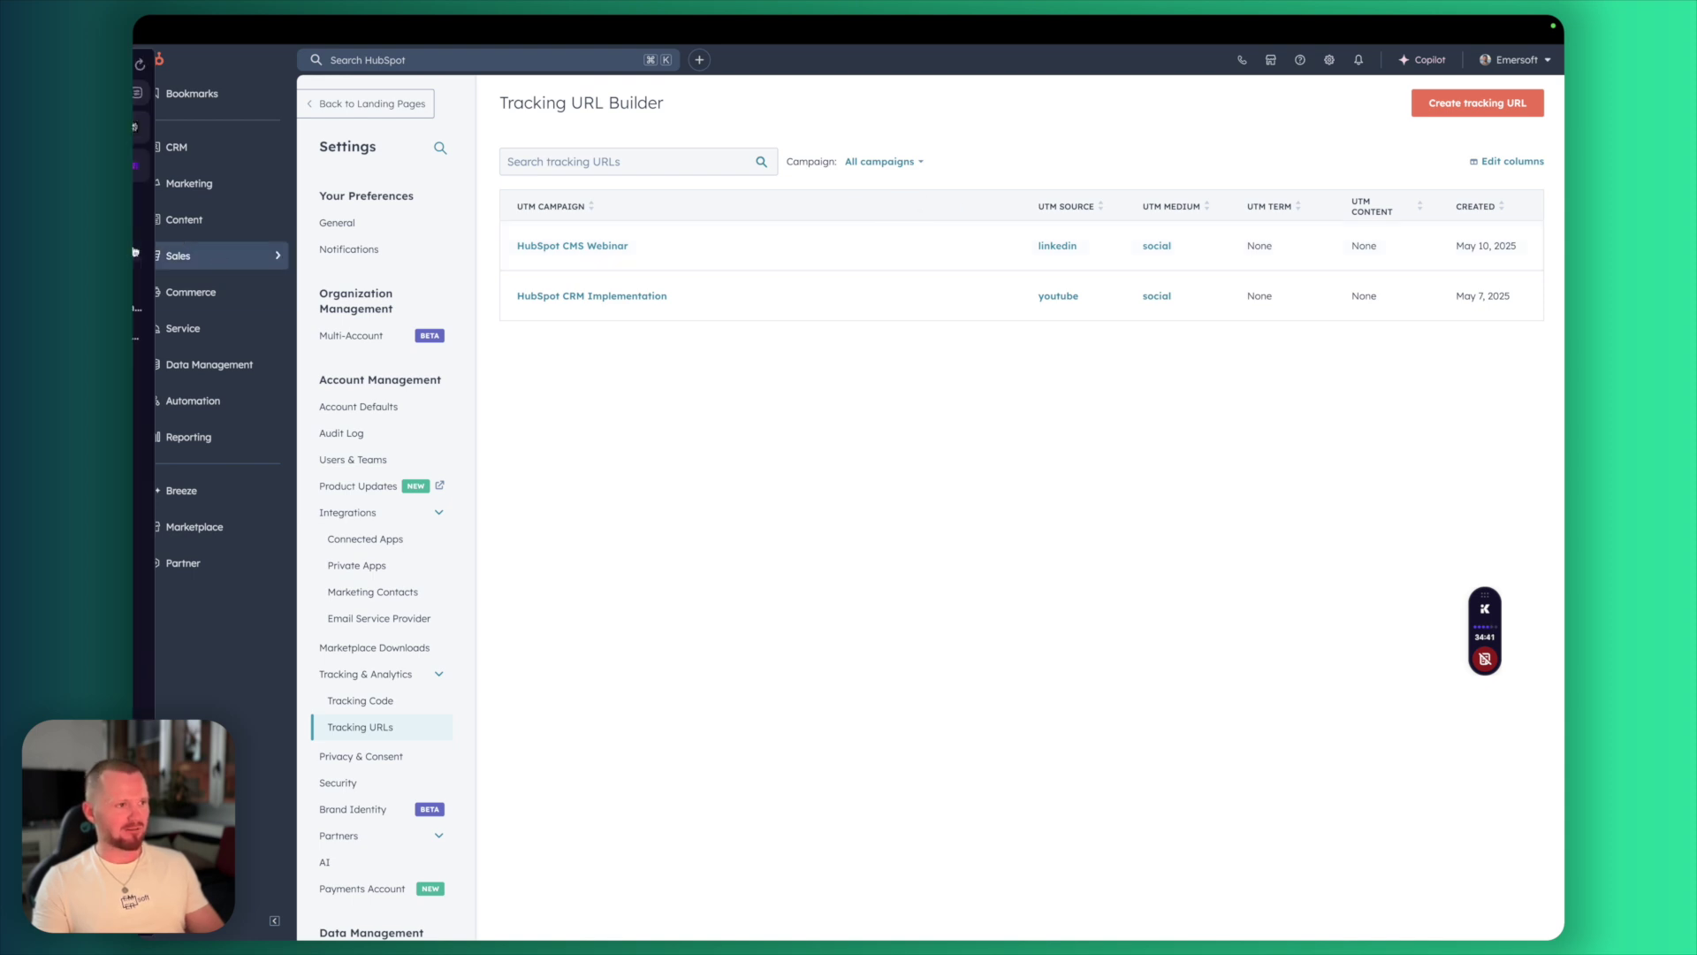
pyautogui.moveTo(135, 252)
pyautogui.click(211, 176)
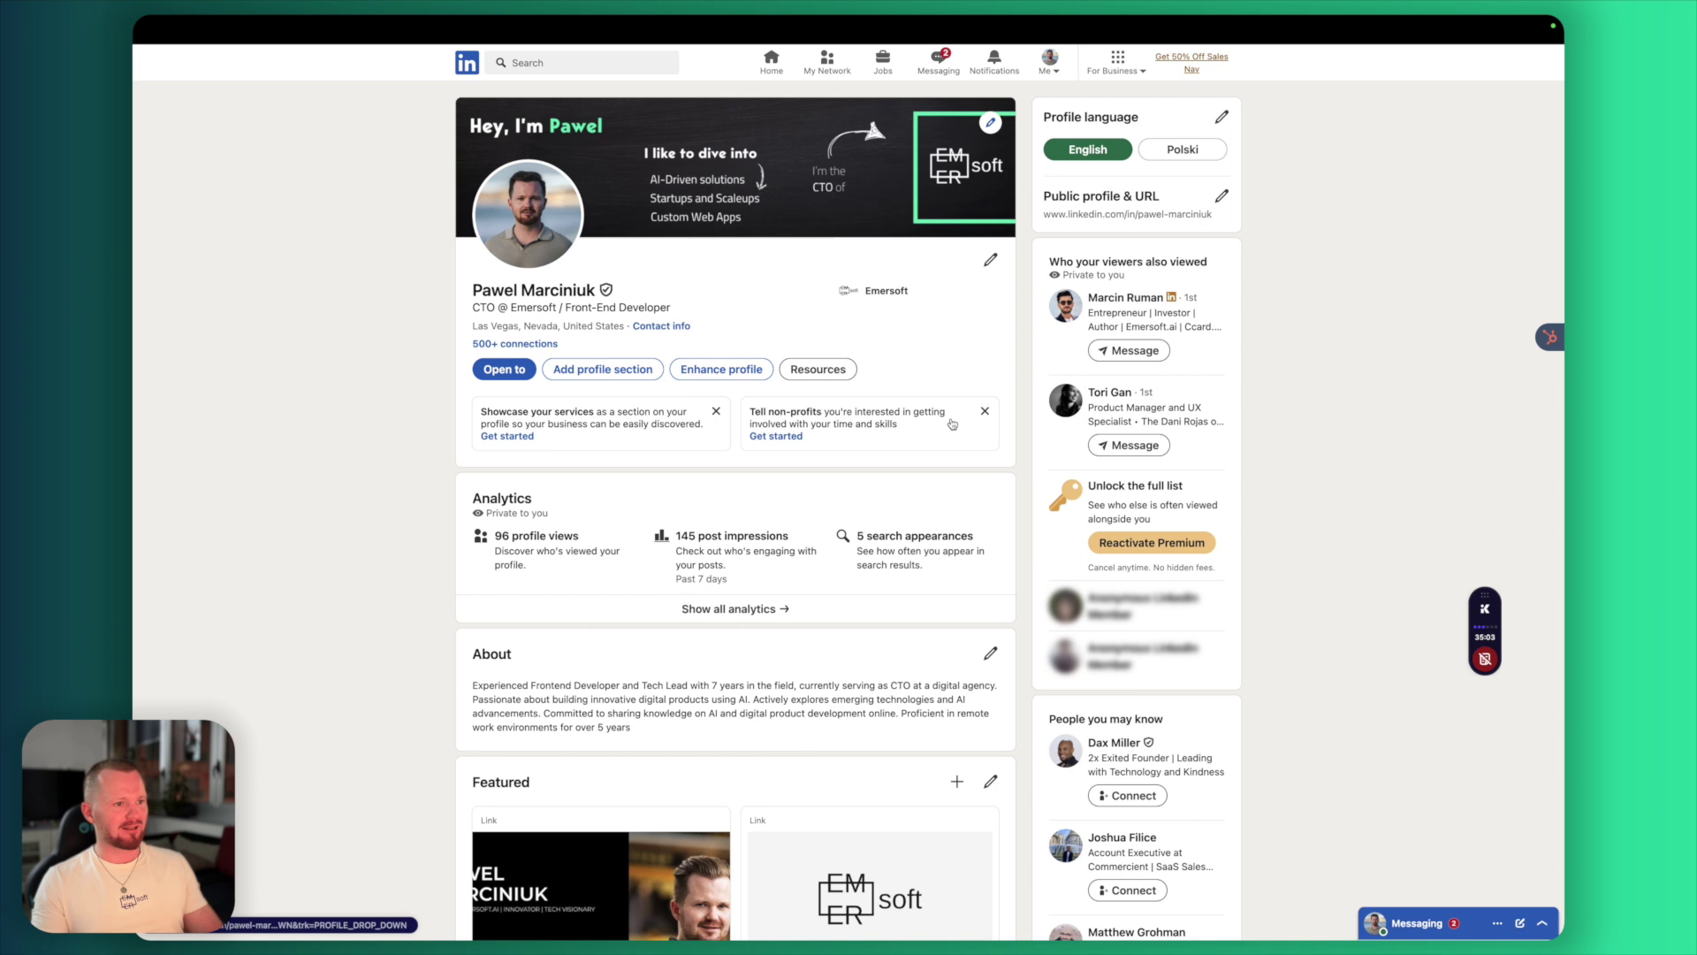
# Start a new online LinkedIn event that uses the External event link format
pyautogui.click(771, 78)
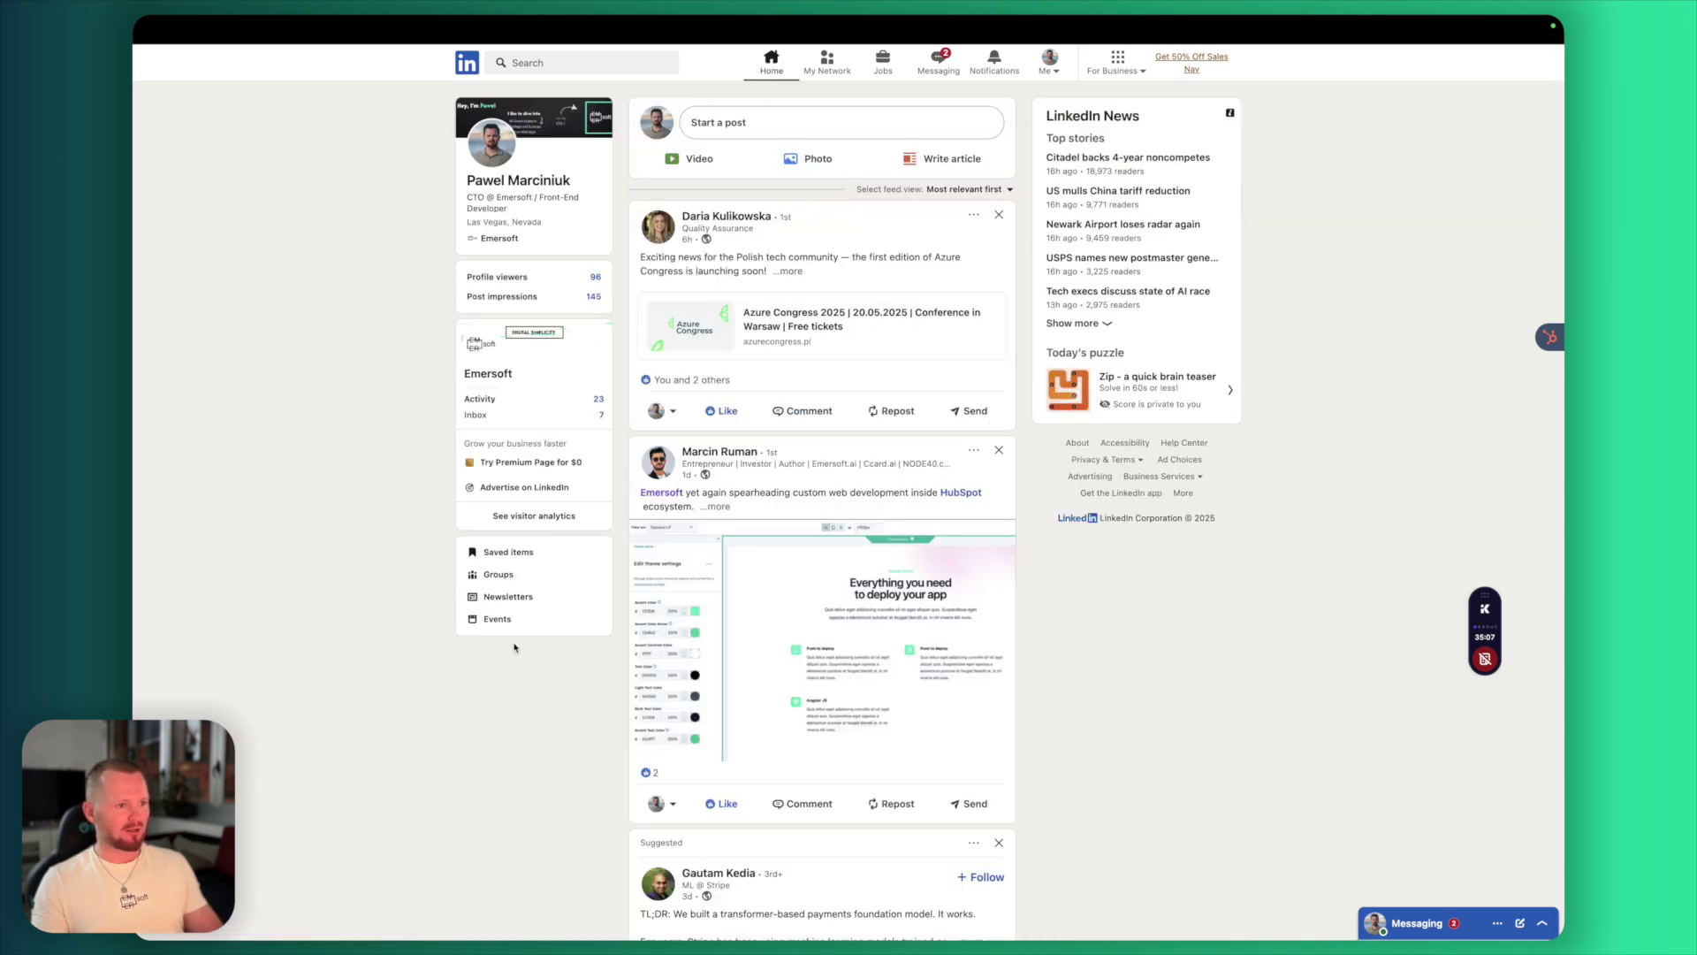
pyautogui.click(501, 622)
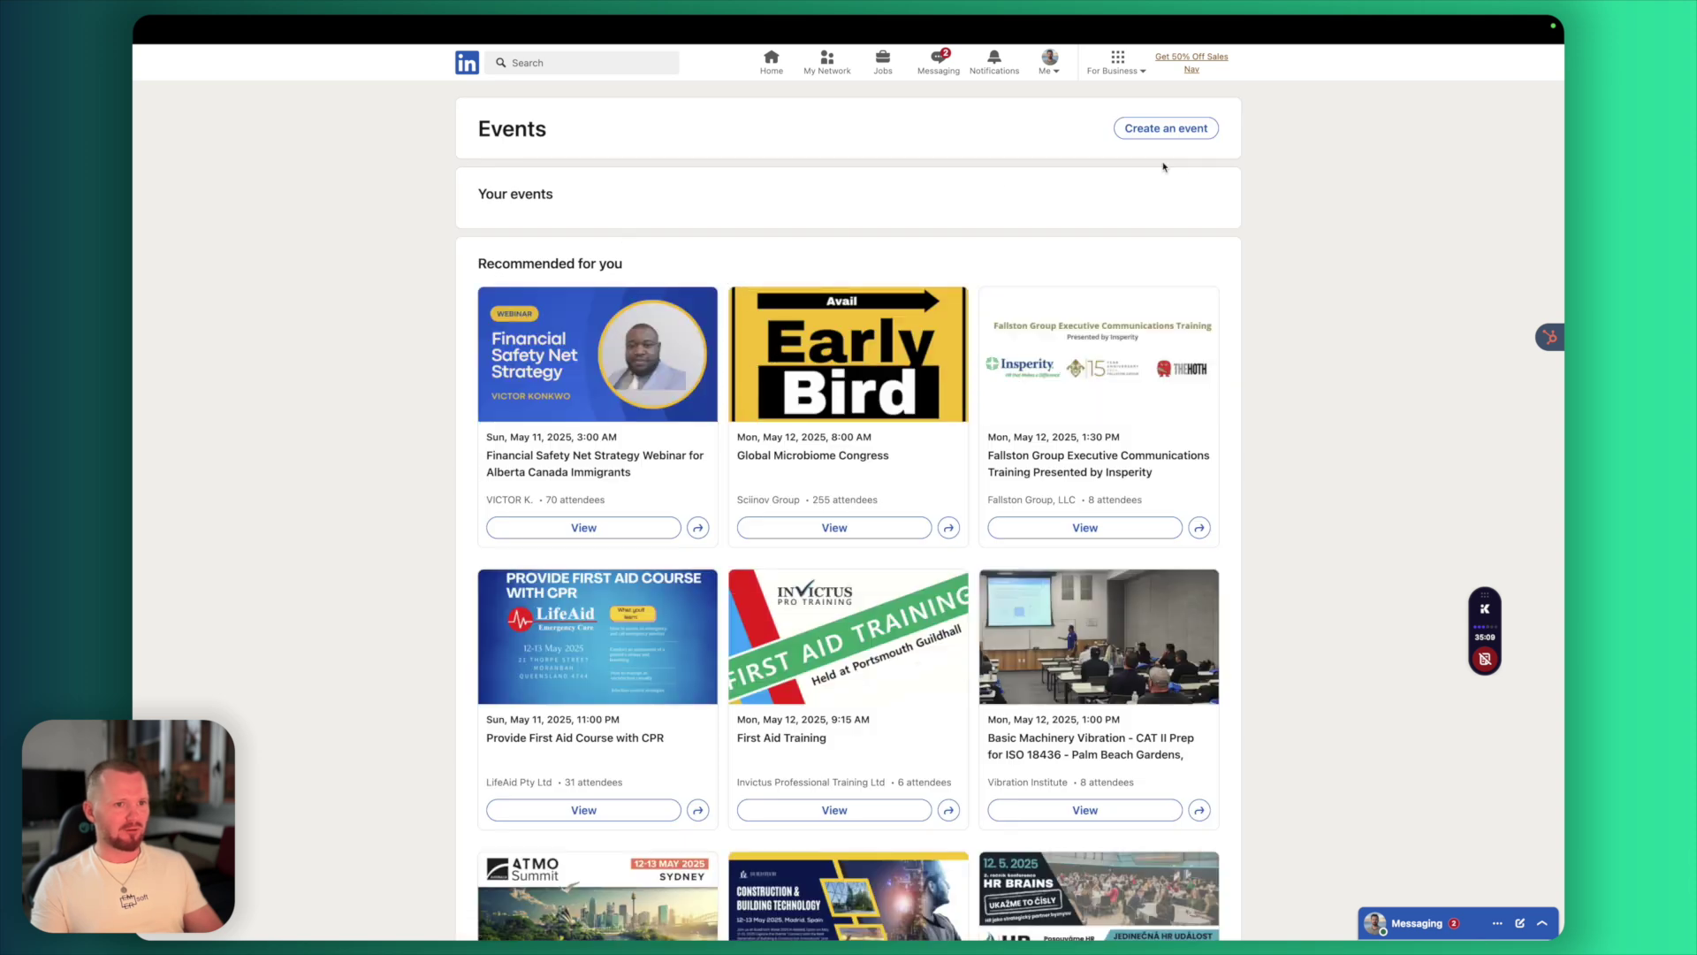
pyautogui.click(1180, 135)
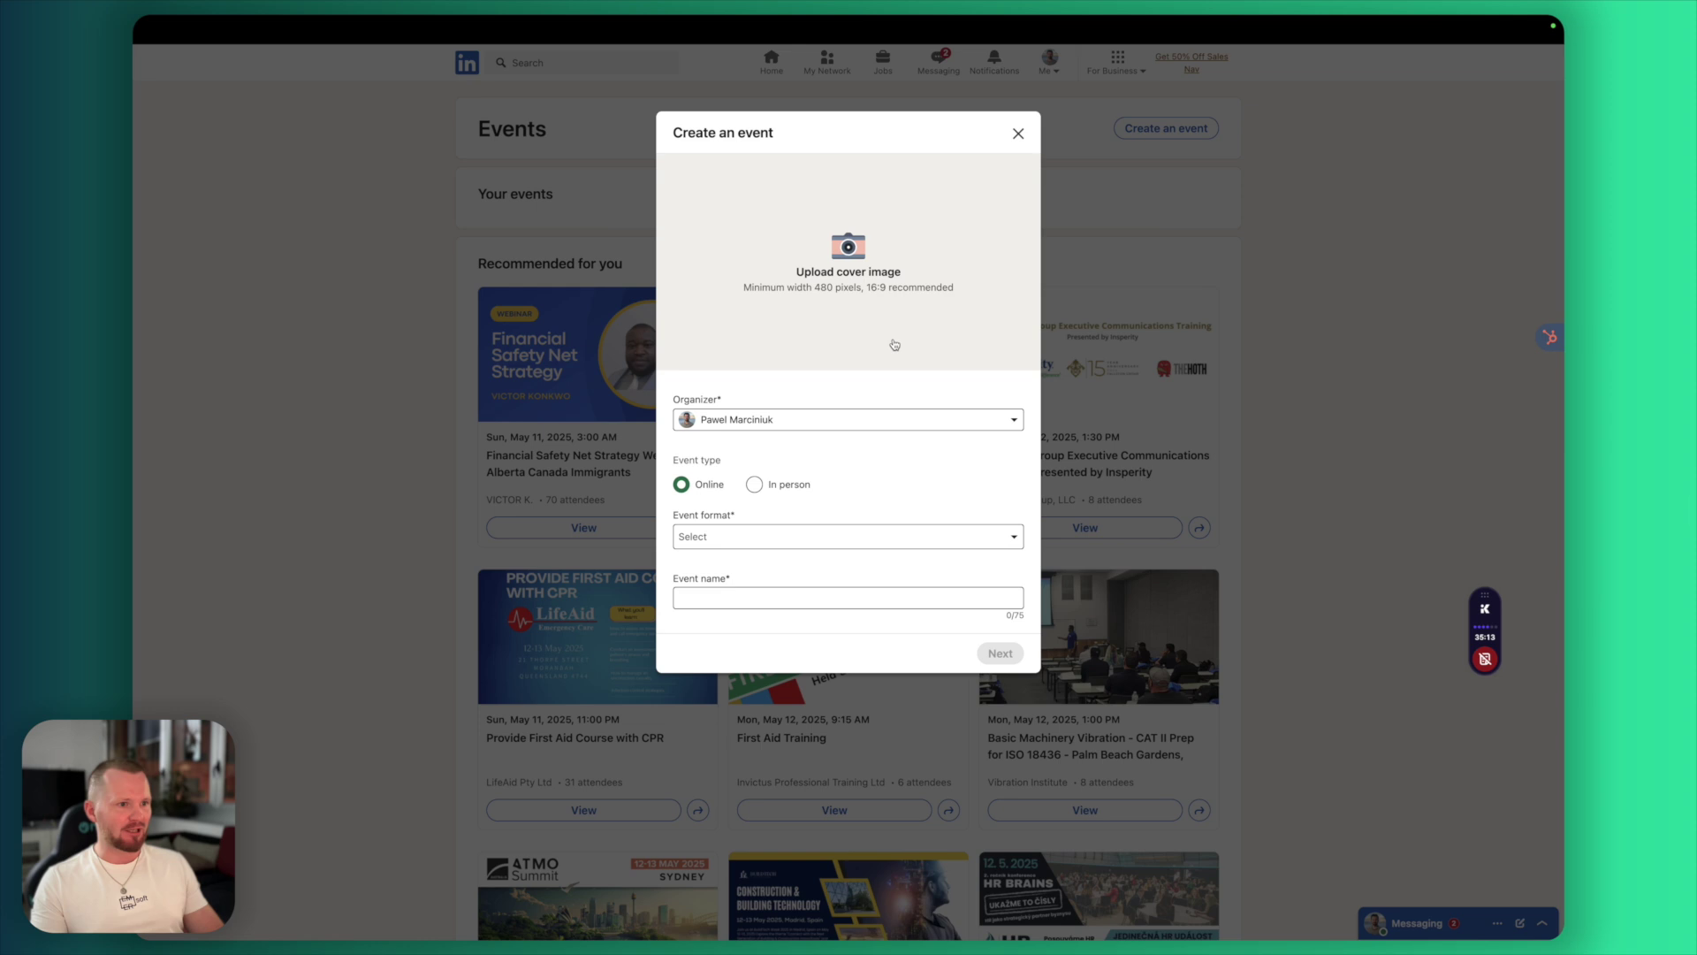
pyautogui.scroll(-1, 894, 344)
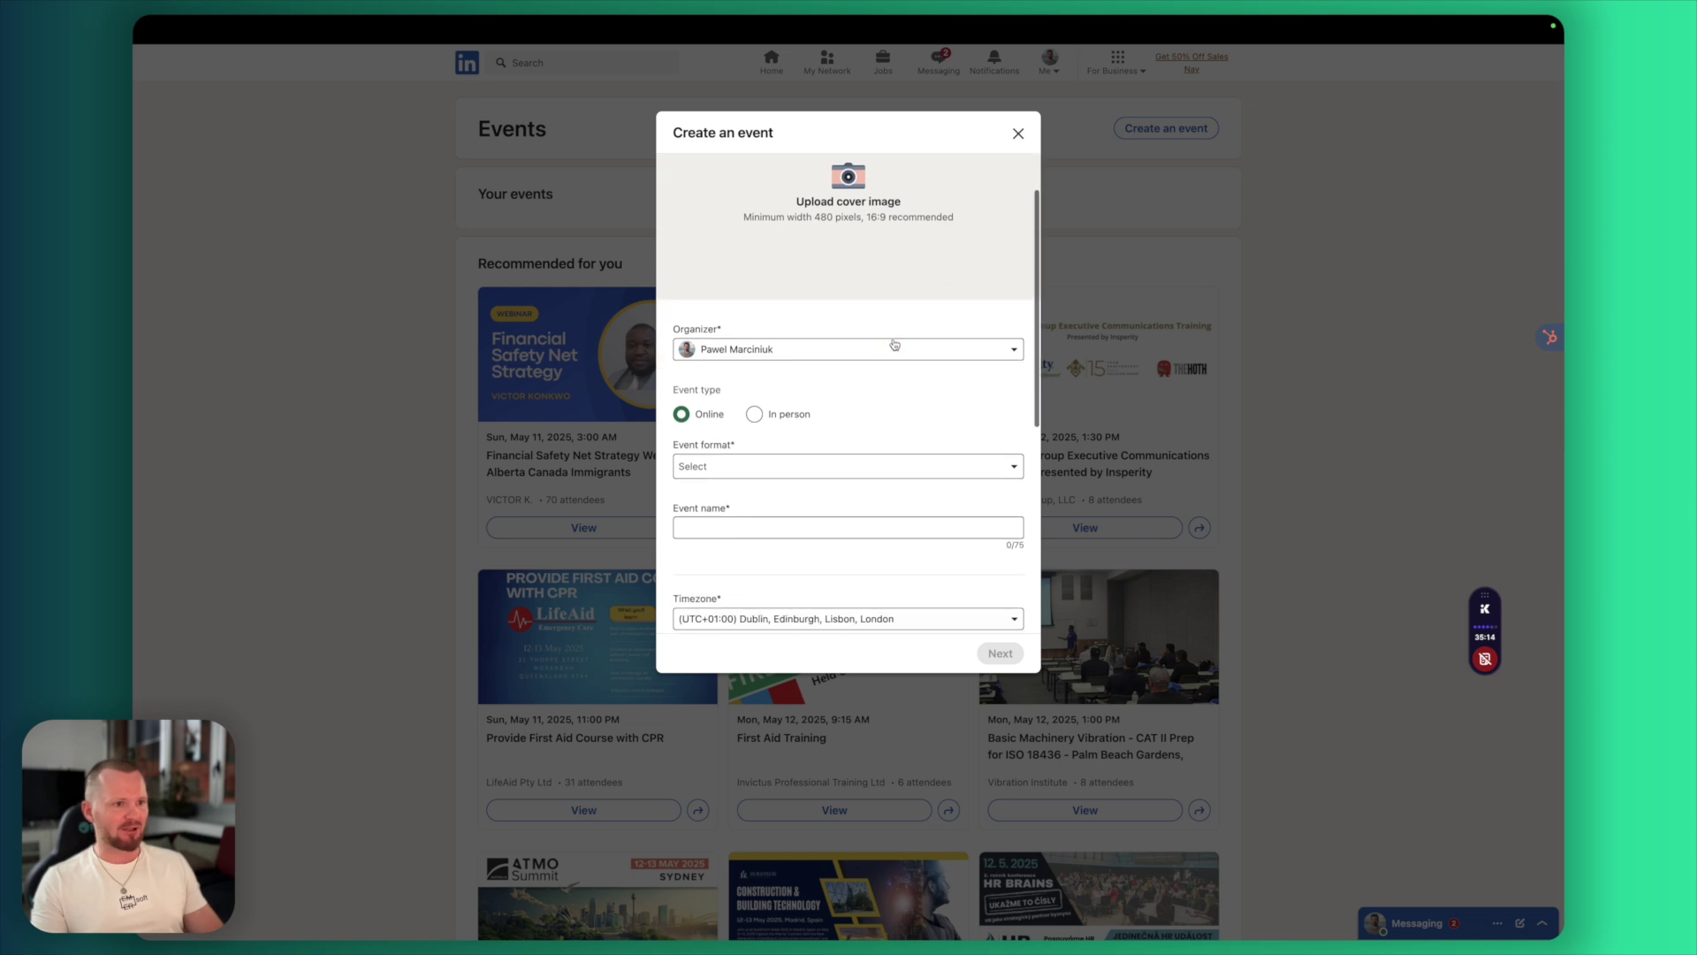
pyautogui.click(695, 402)
pyautogui.click(728, 455)
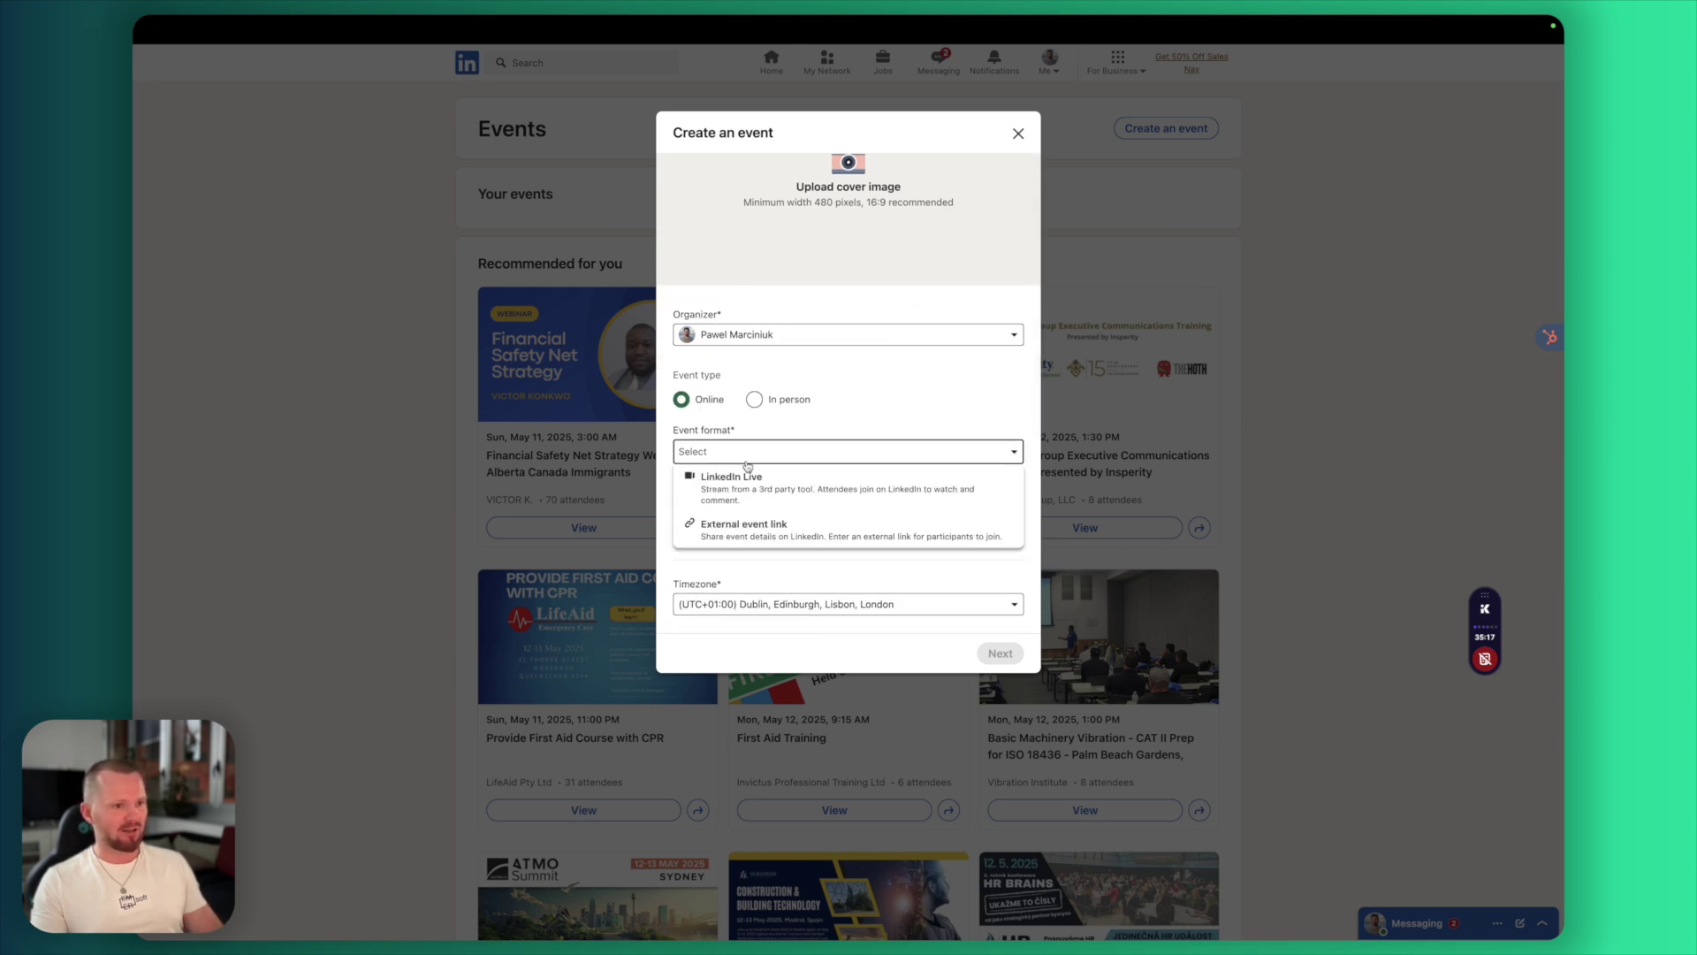
pyautogui.click(756, 535)
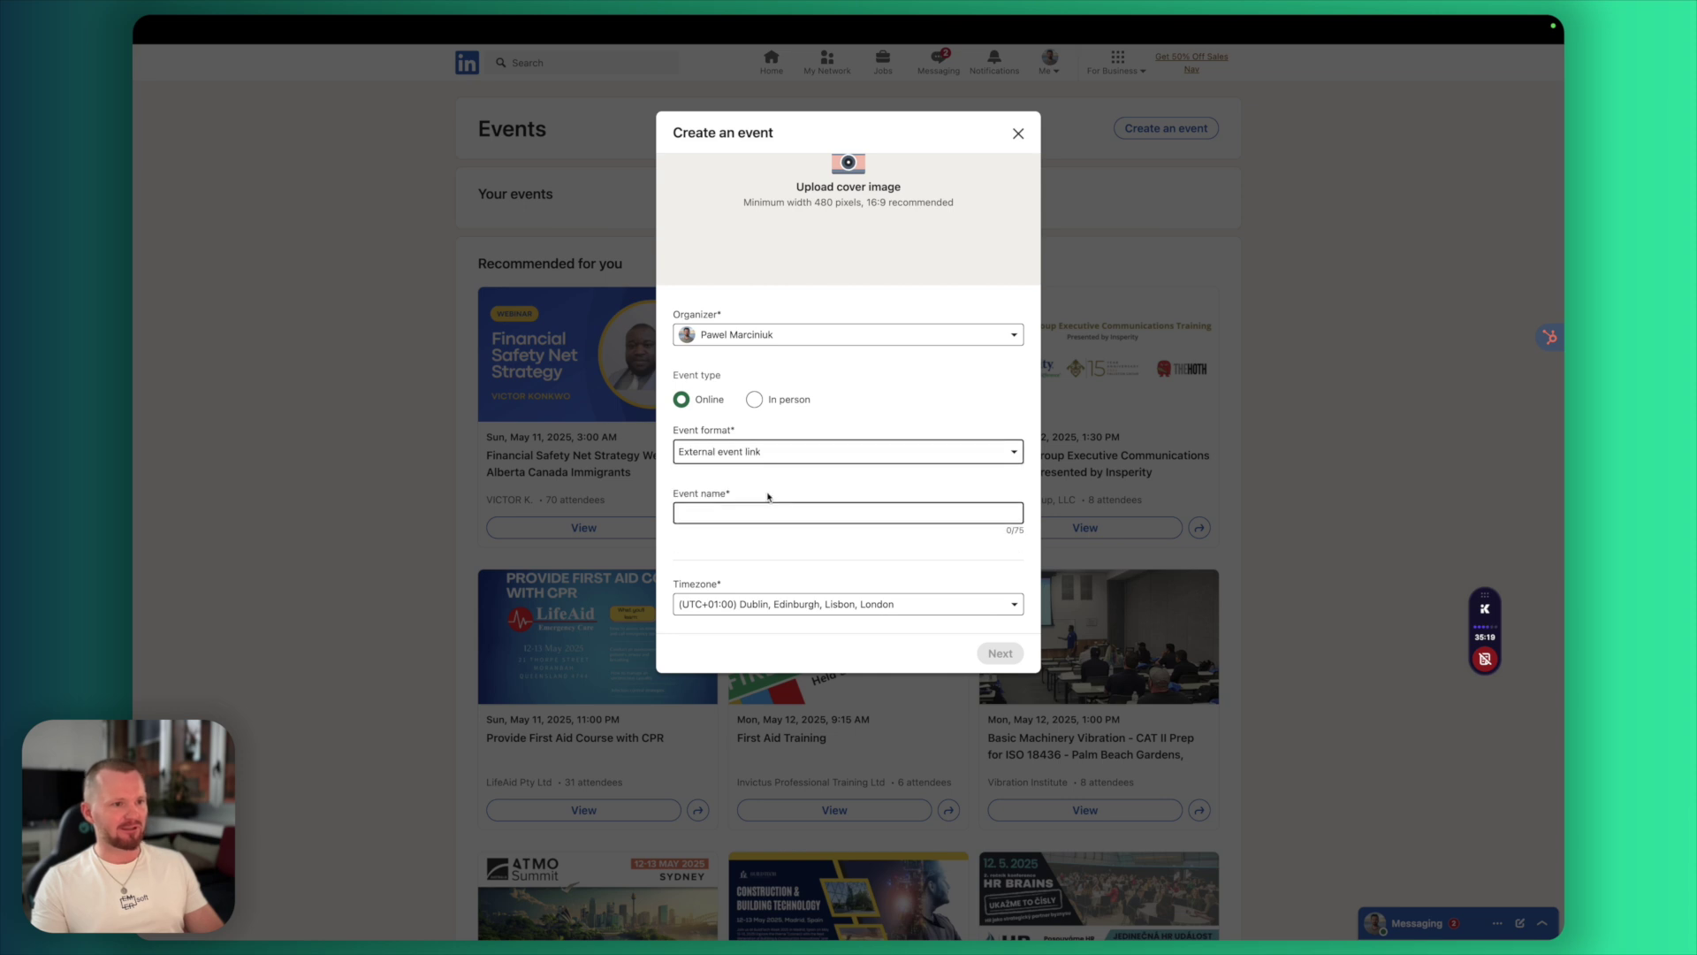
pyautogui.scroll(-2, 744, 503)
pyautogui.click(745, 440)
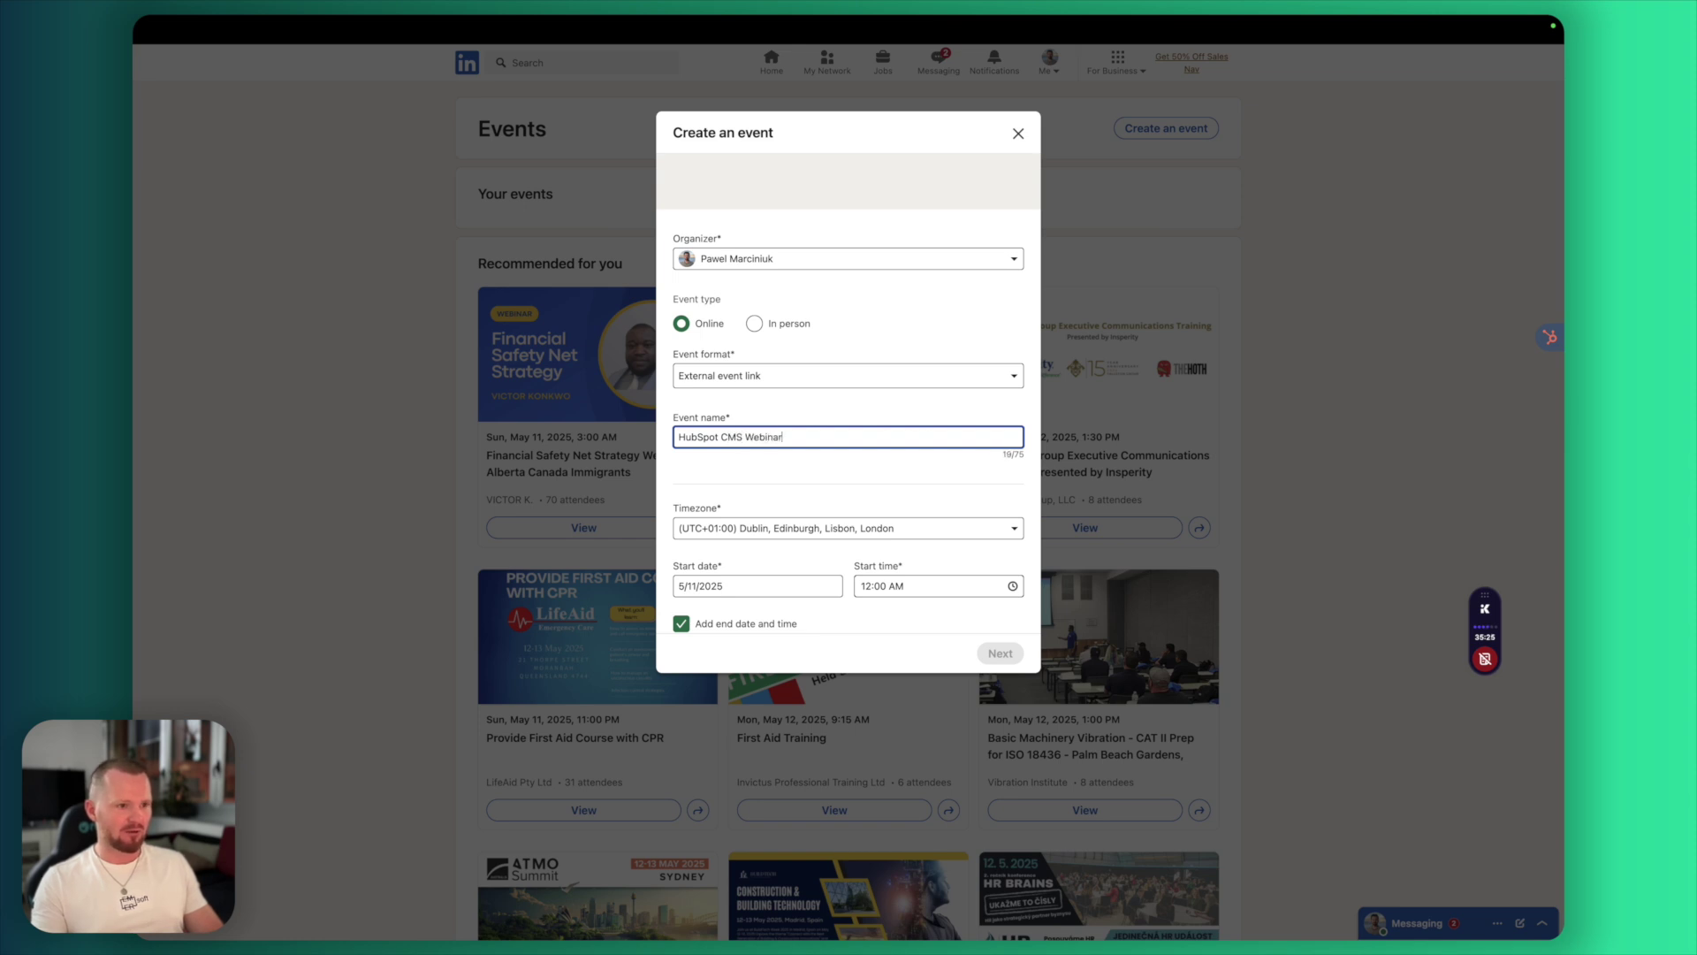
pyautogui.scroll(-4, 836, 419)
pyautogui.scroll(-2, 785, 473)
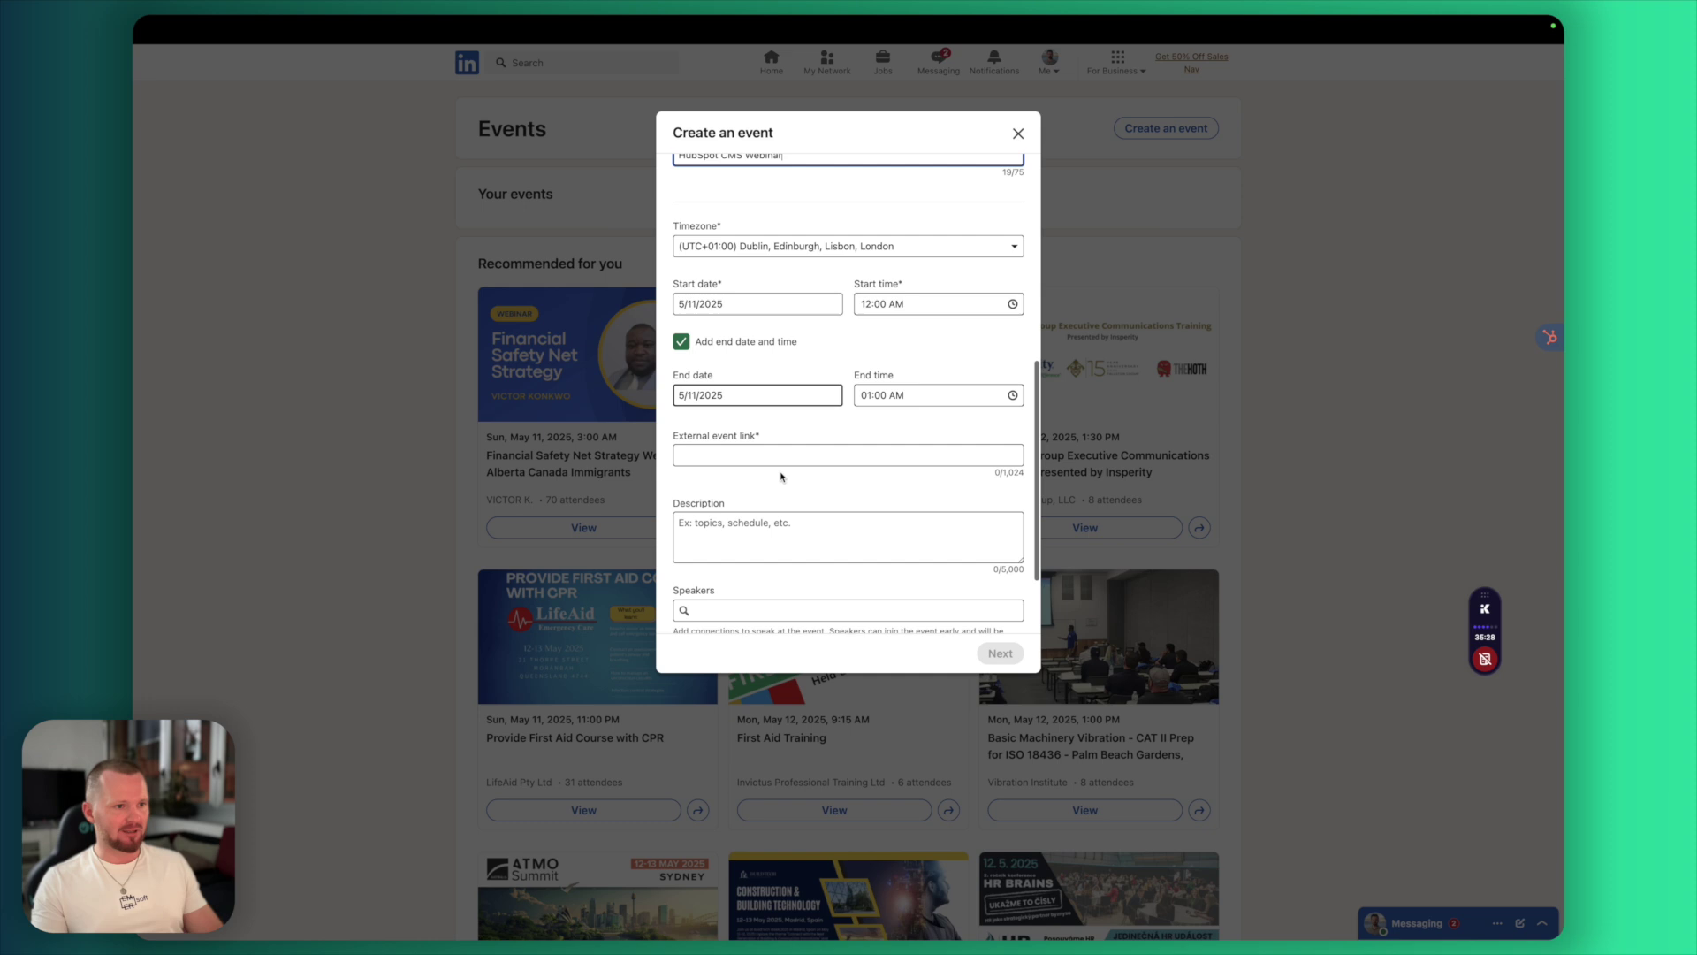
pyautogui.click(736, 463)
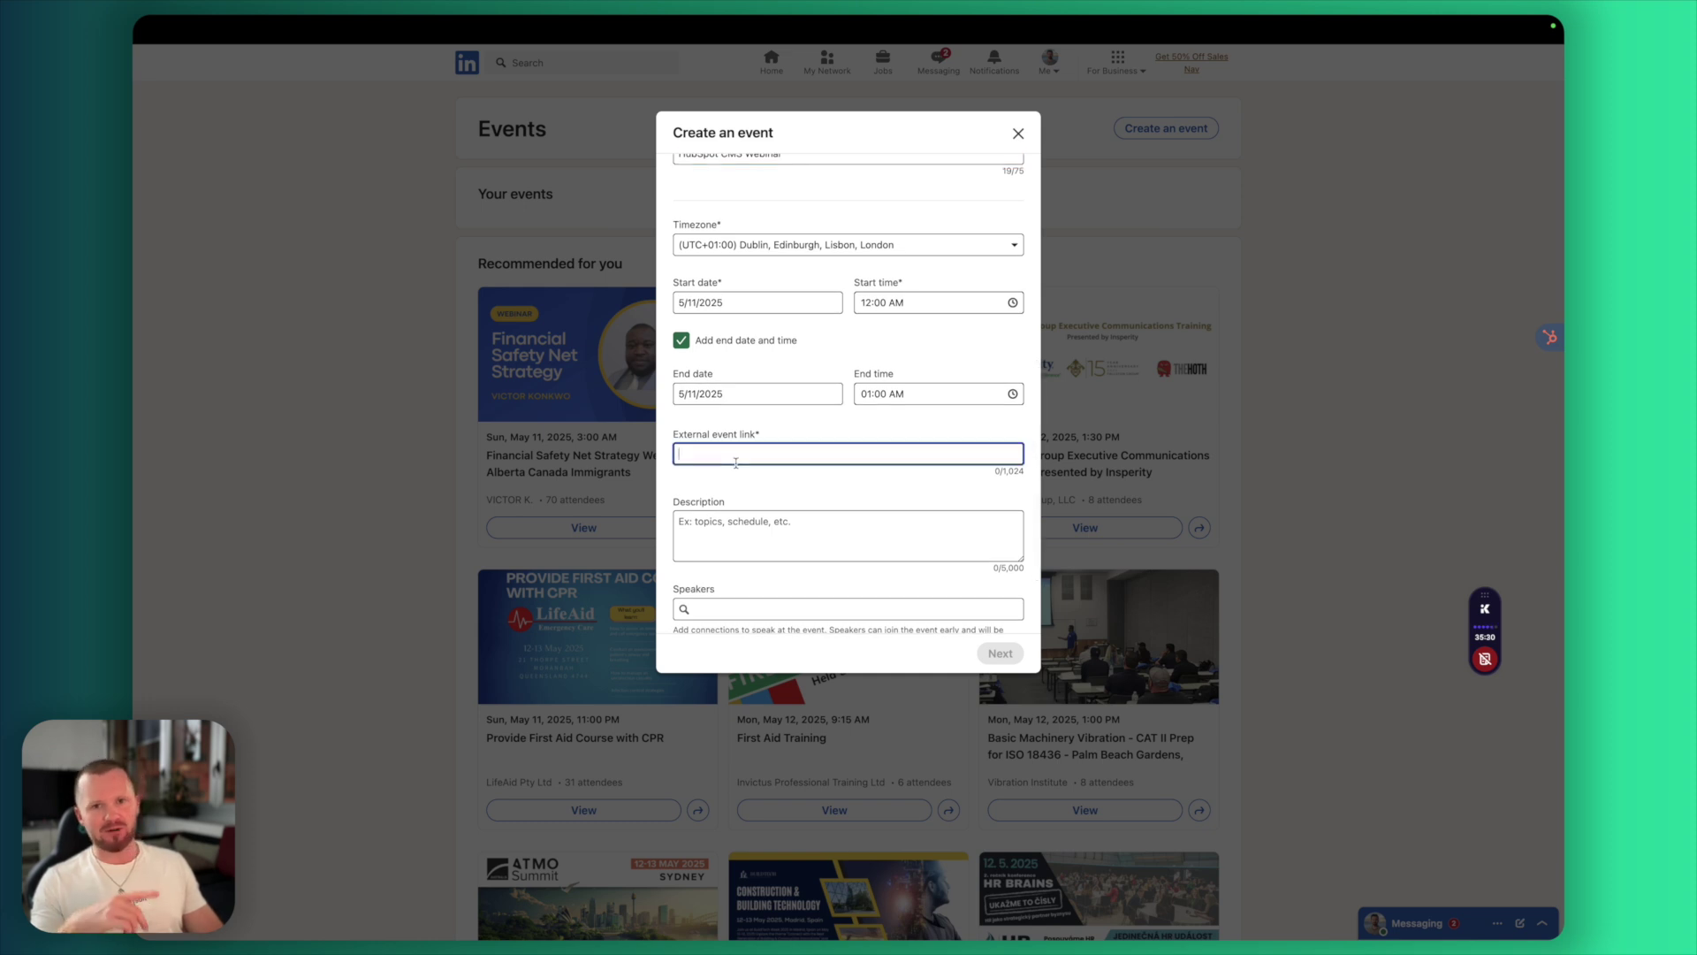
pyautogui.write('https://hubs.la/Q03lY3_F0')
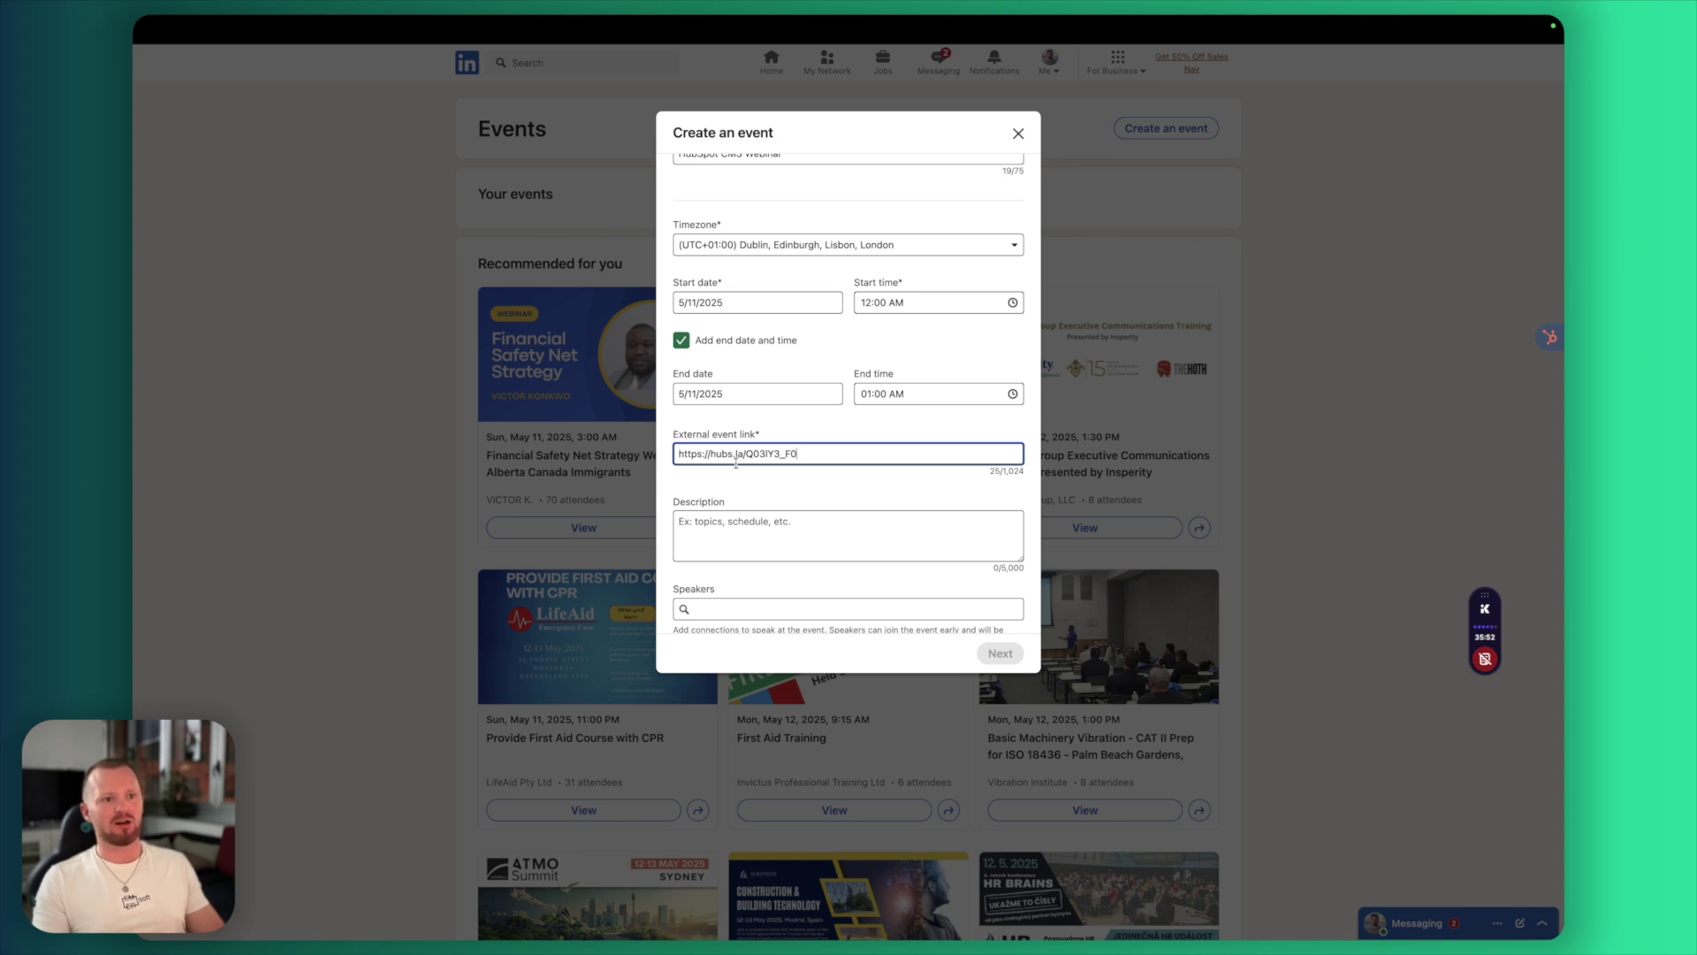
pyautogui.scroll(-2, 735, 463)
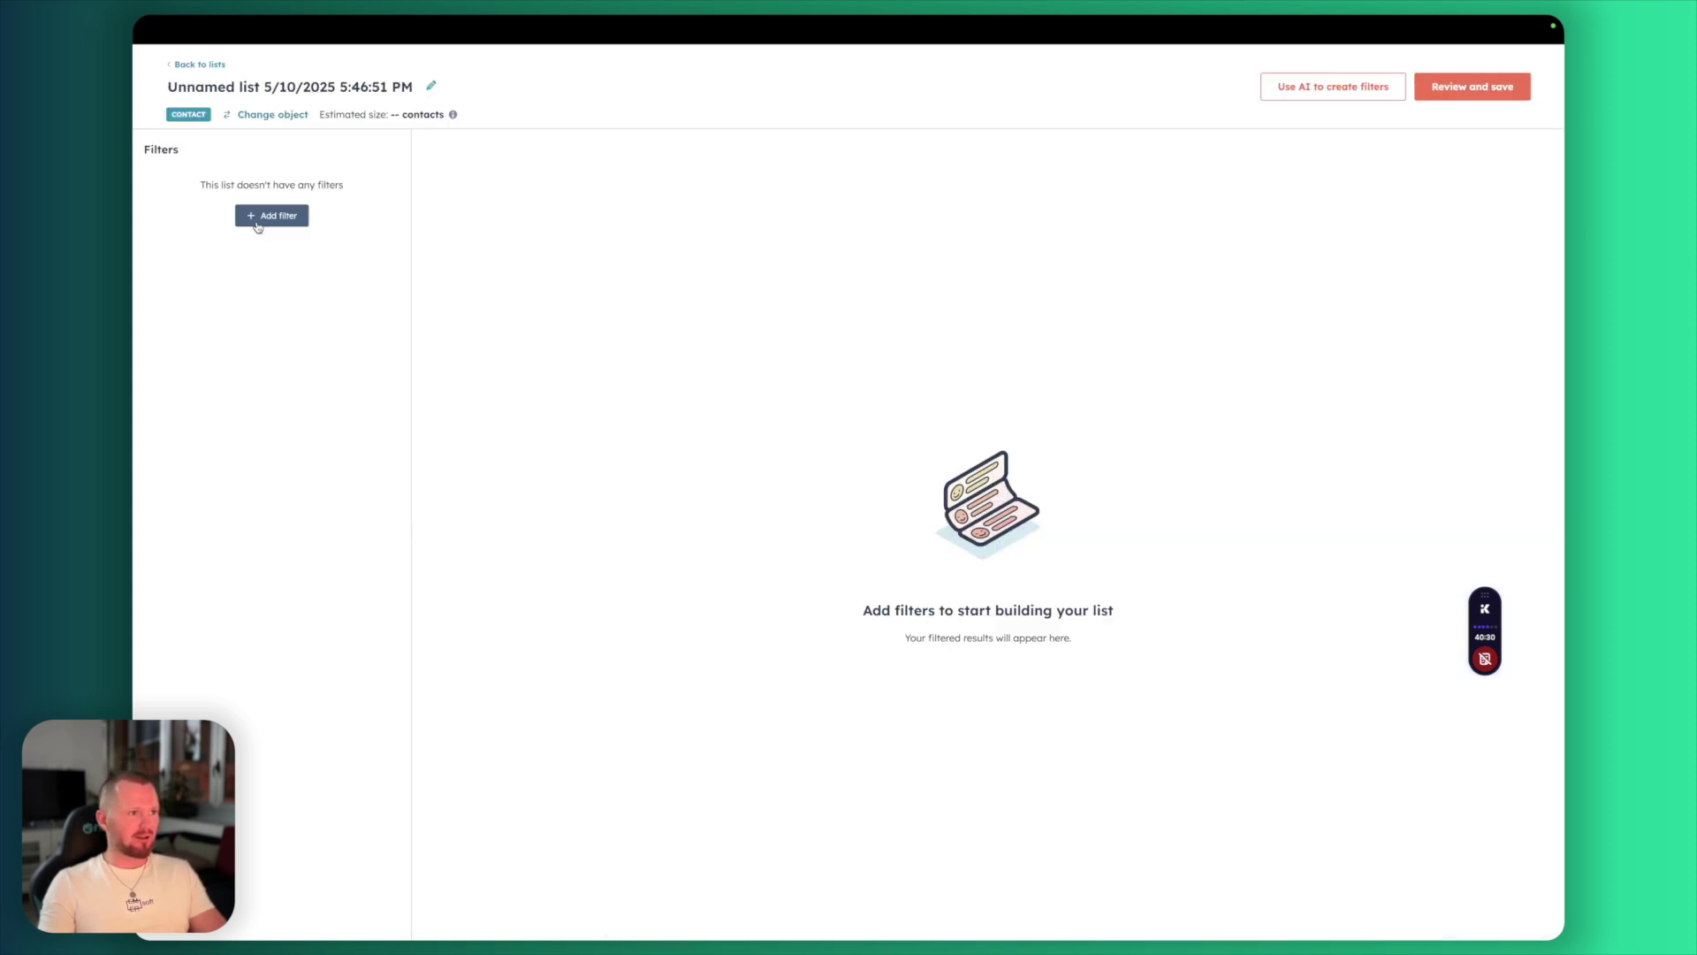
# Add a Zoom: Webinar Registration Event filter on Webinar Id to the new HubSpot list
pyautogui.click(258, 213)
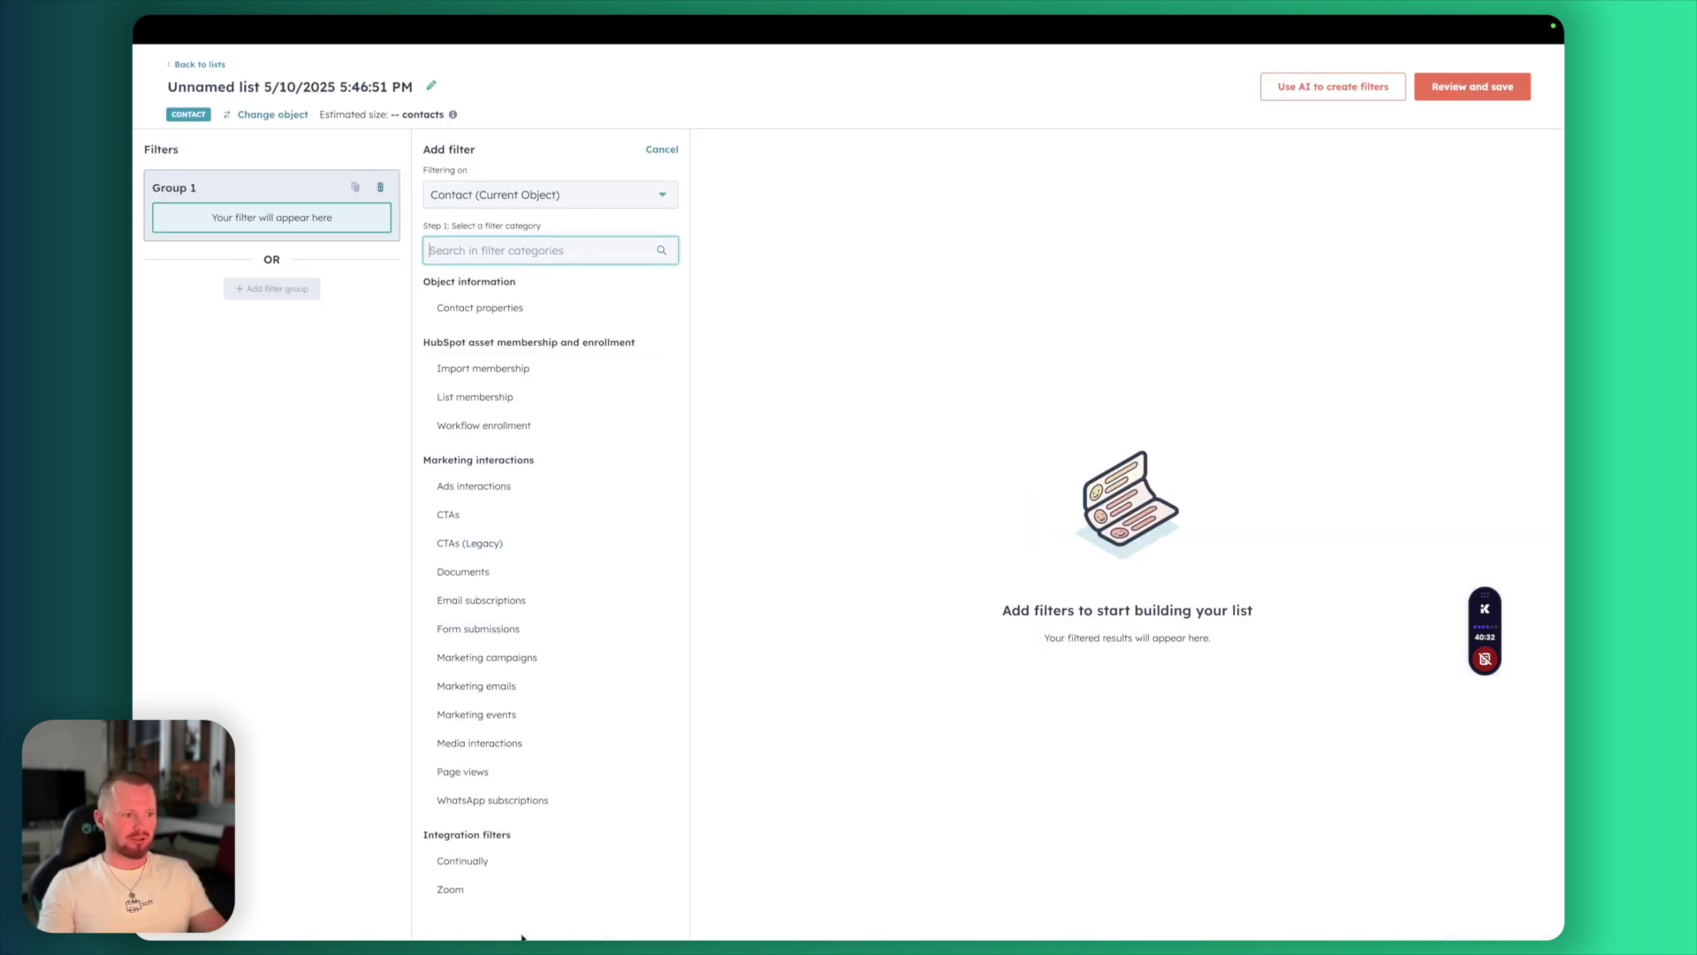
pyautogui.click(476, 898)
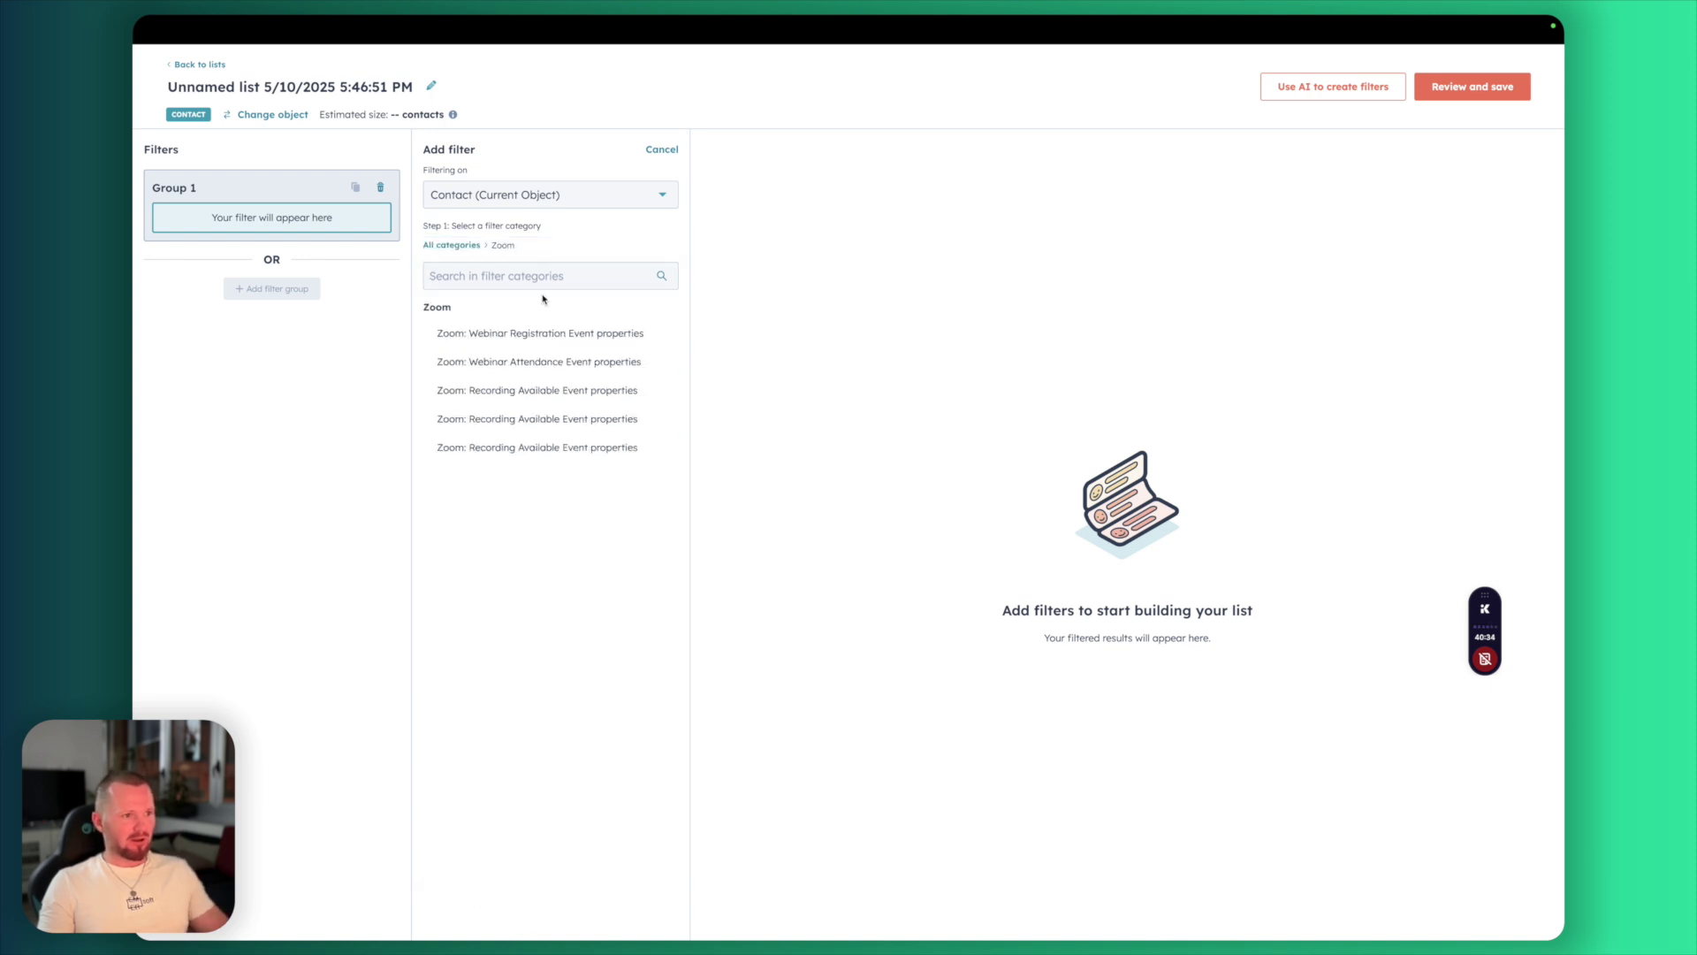
pyautogui.click(565, 333)
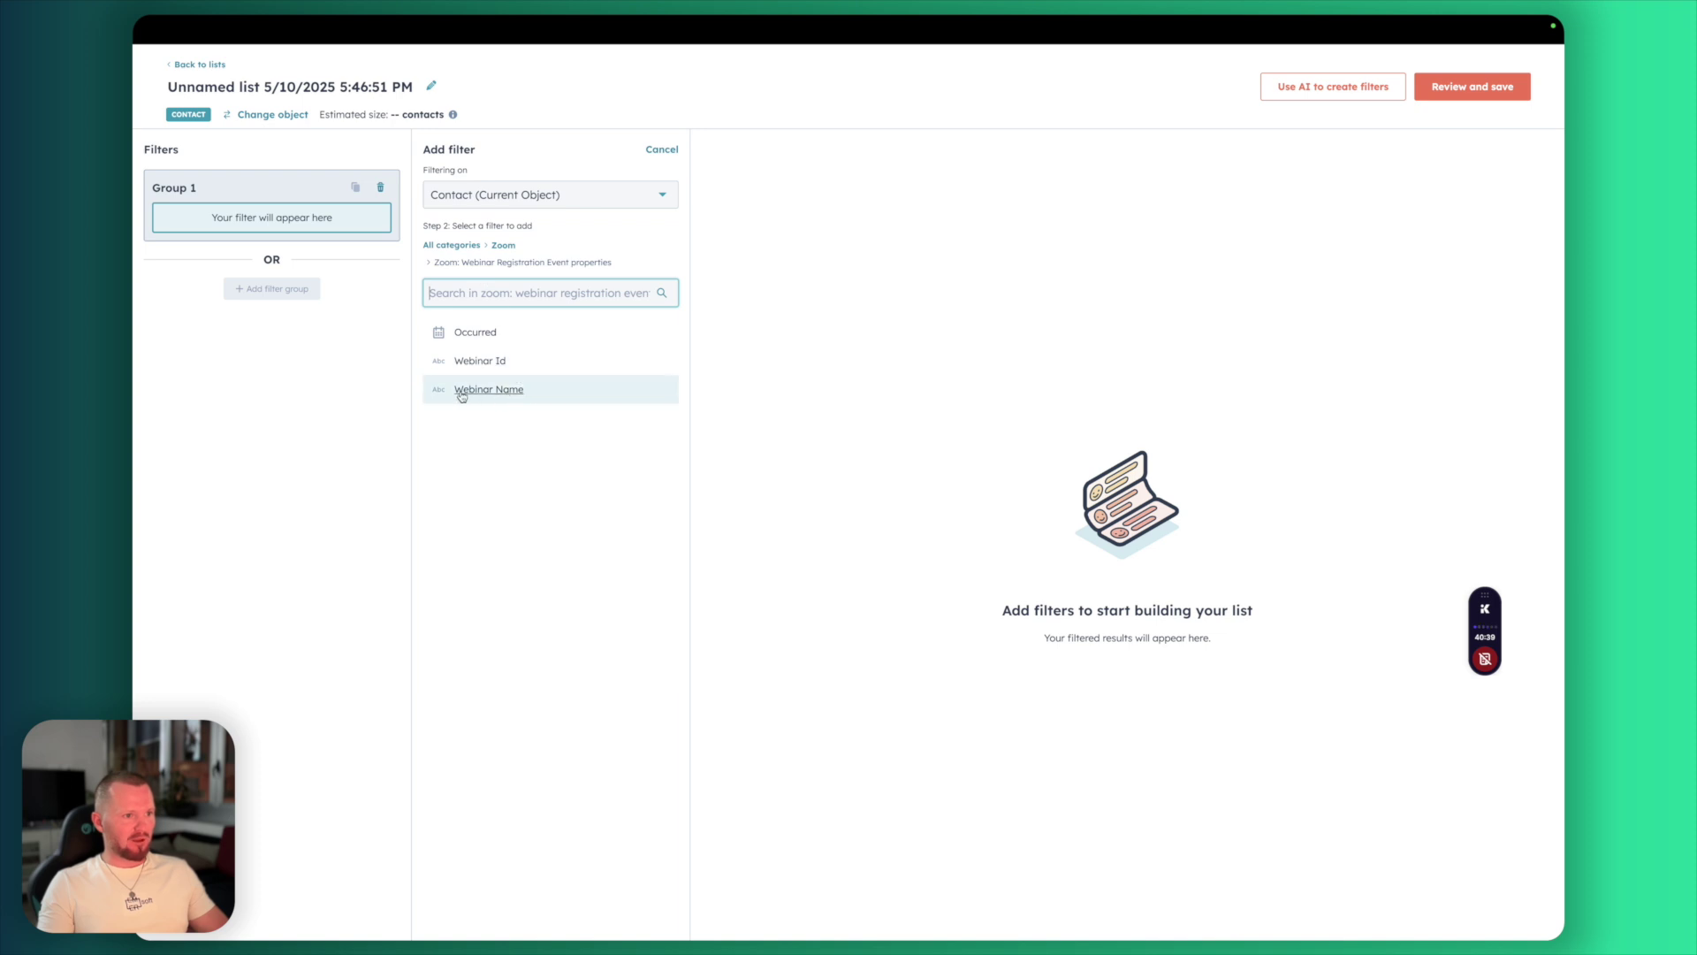
pyautogui.click(462, 393)
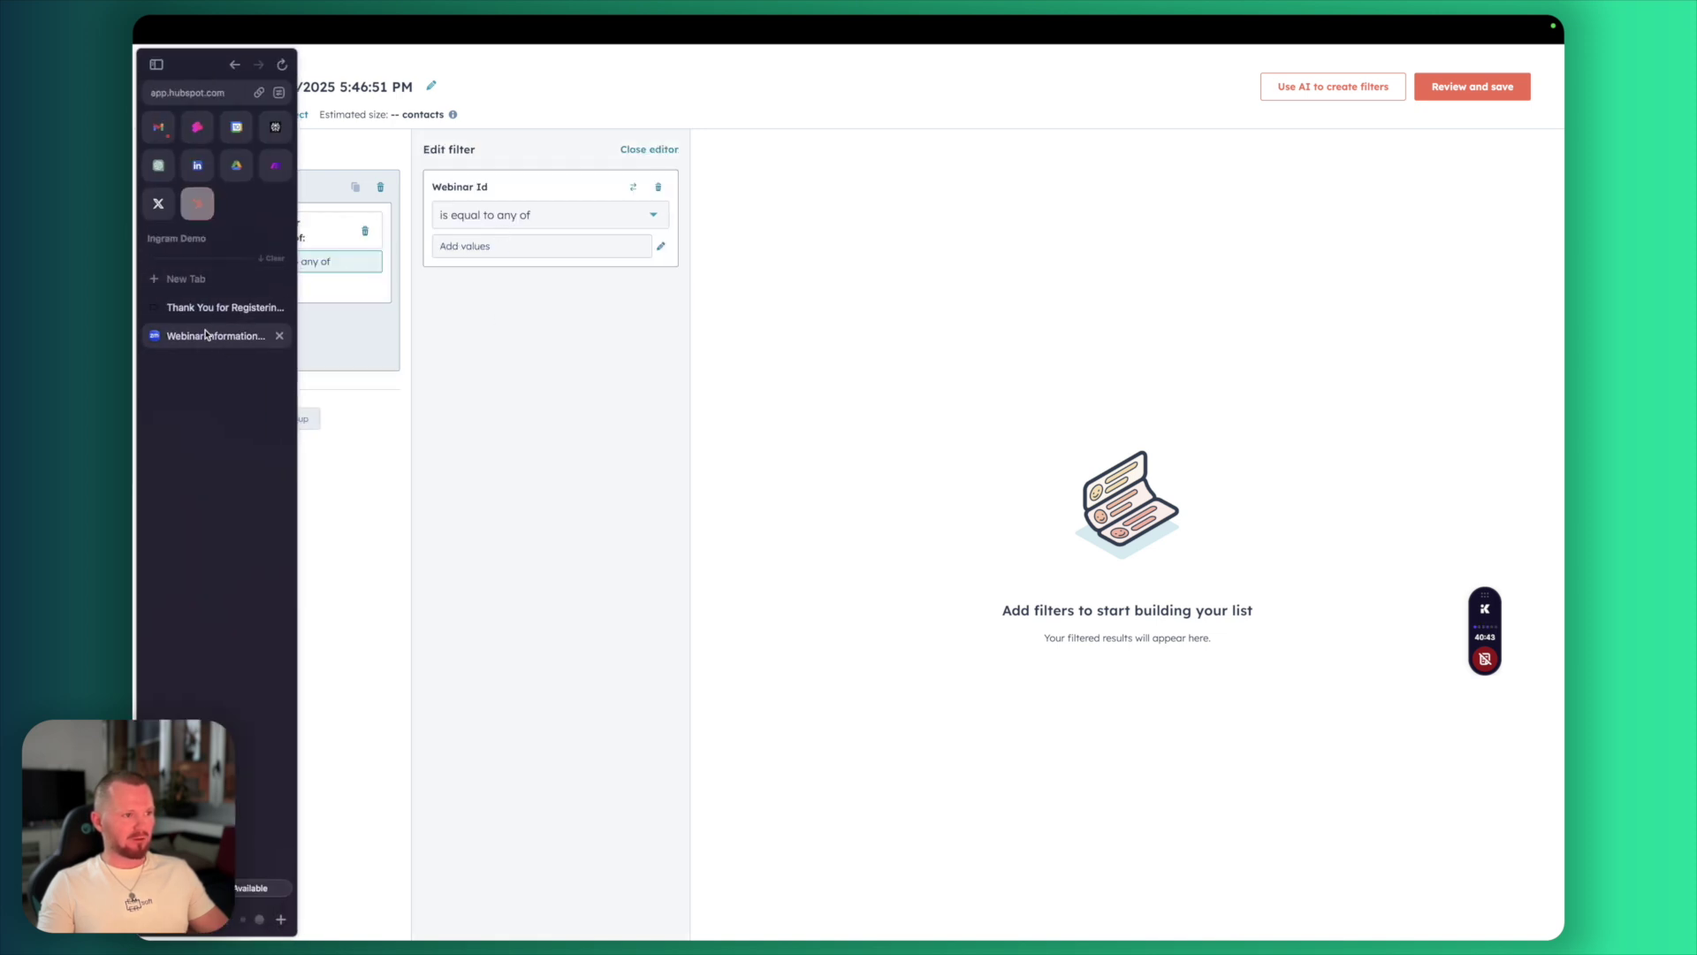
pyautogui.click(193, 335)
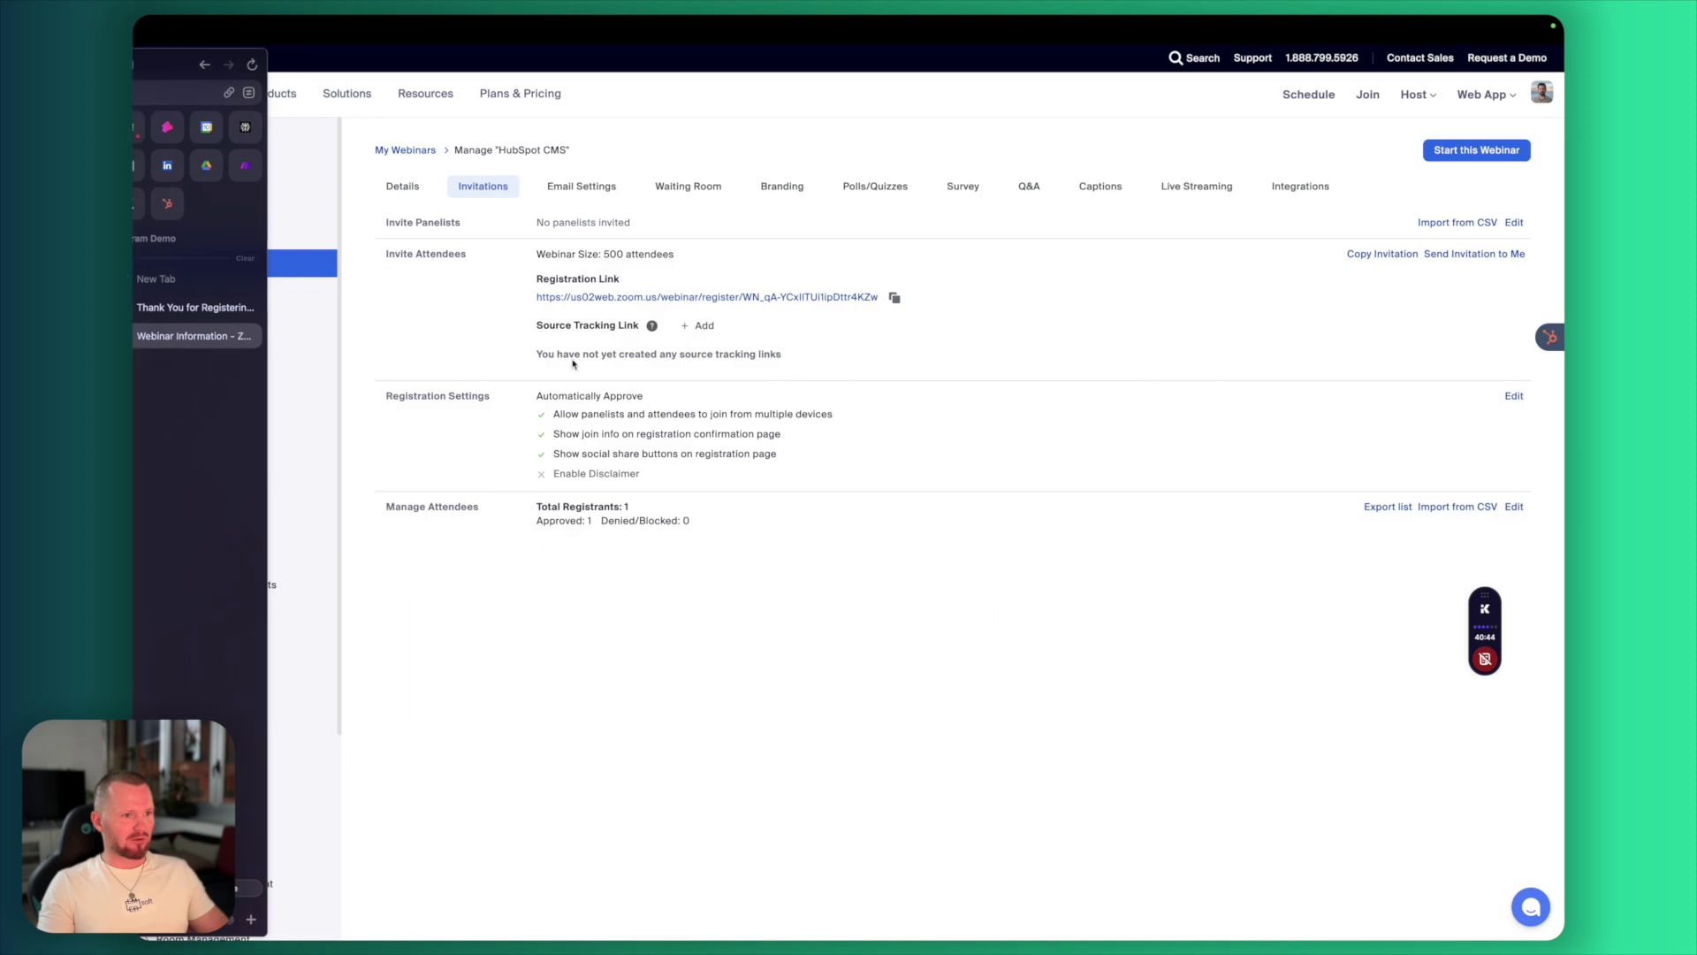
pyautogui.click(420, 190)
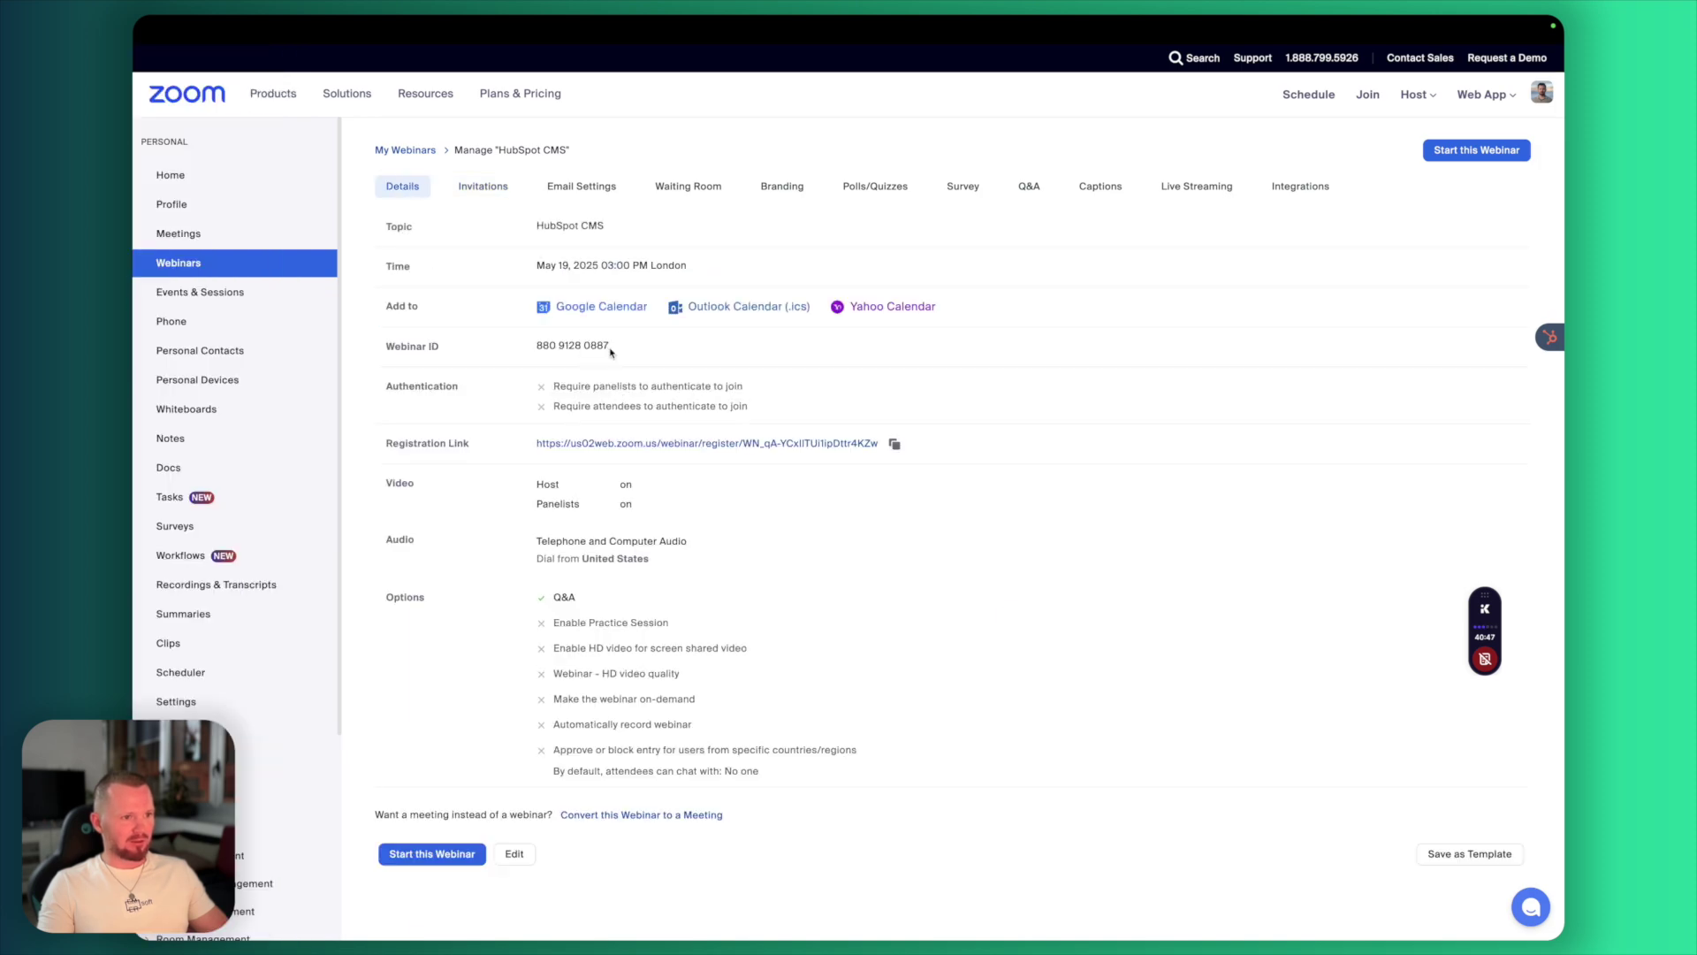
pyautogui.moveTo(612, 347); pyautogui.dragTo(539, 347)
pyautogui.hotkey('ctrl', 'c')
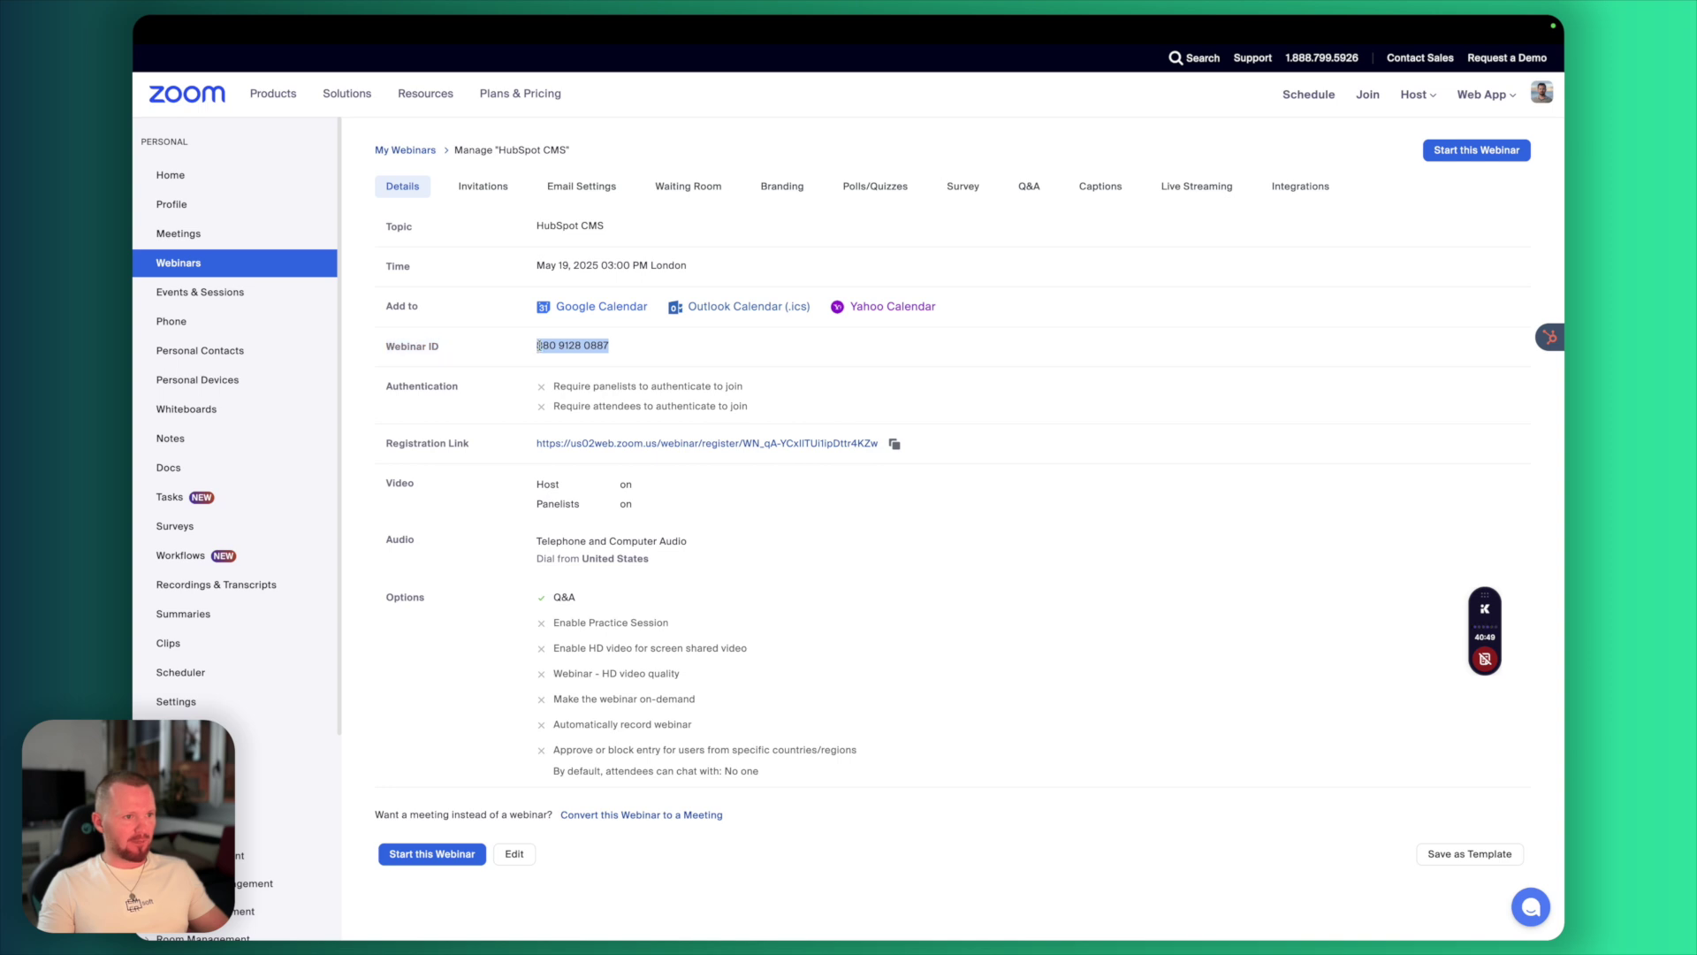
pyautogui.moveTo(135, 344)
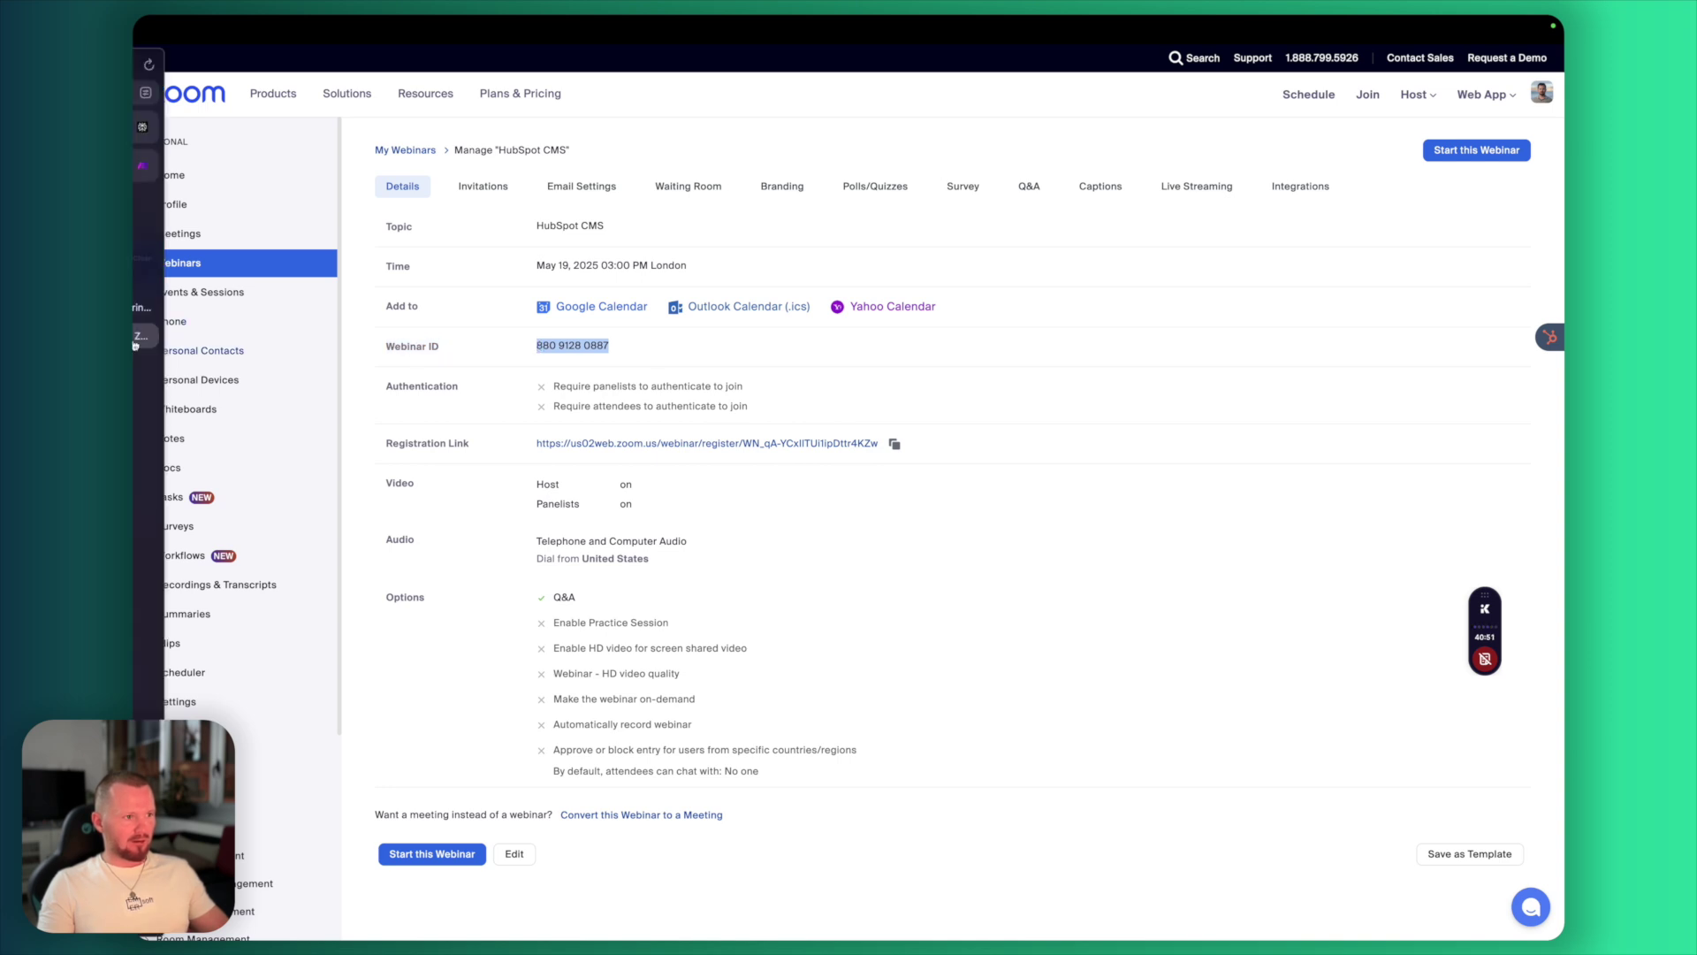
pyautogui.click(197, 203)
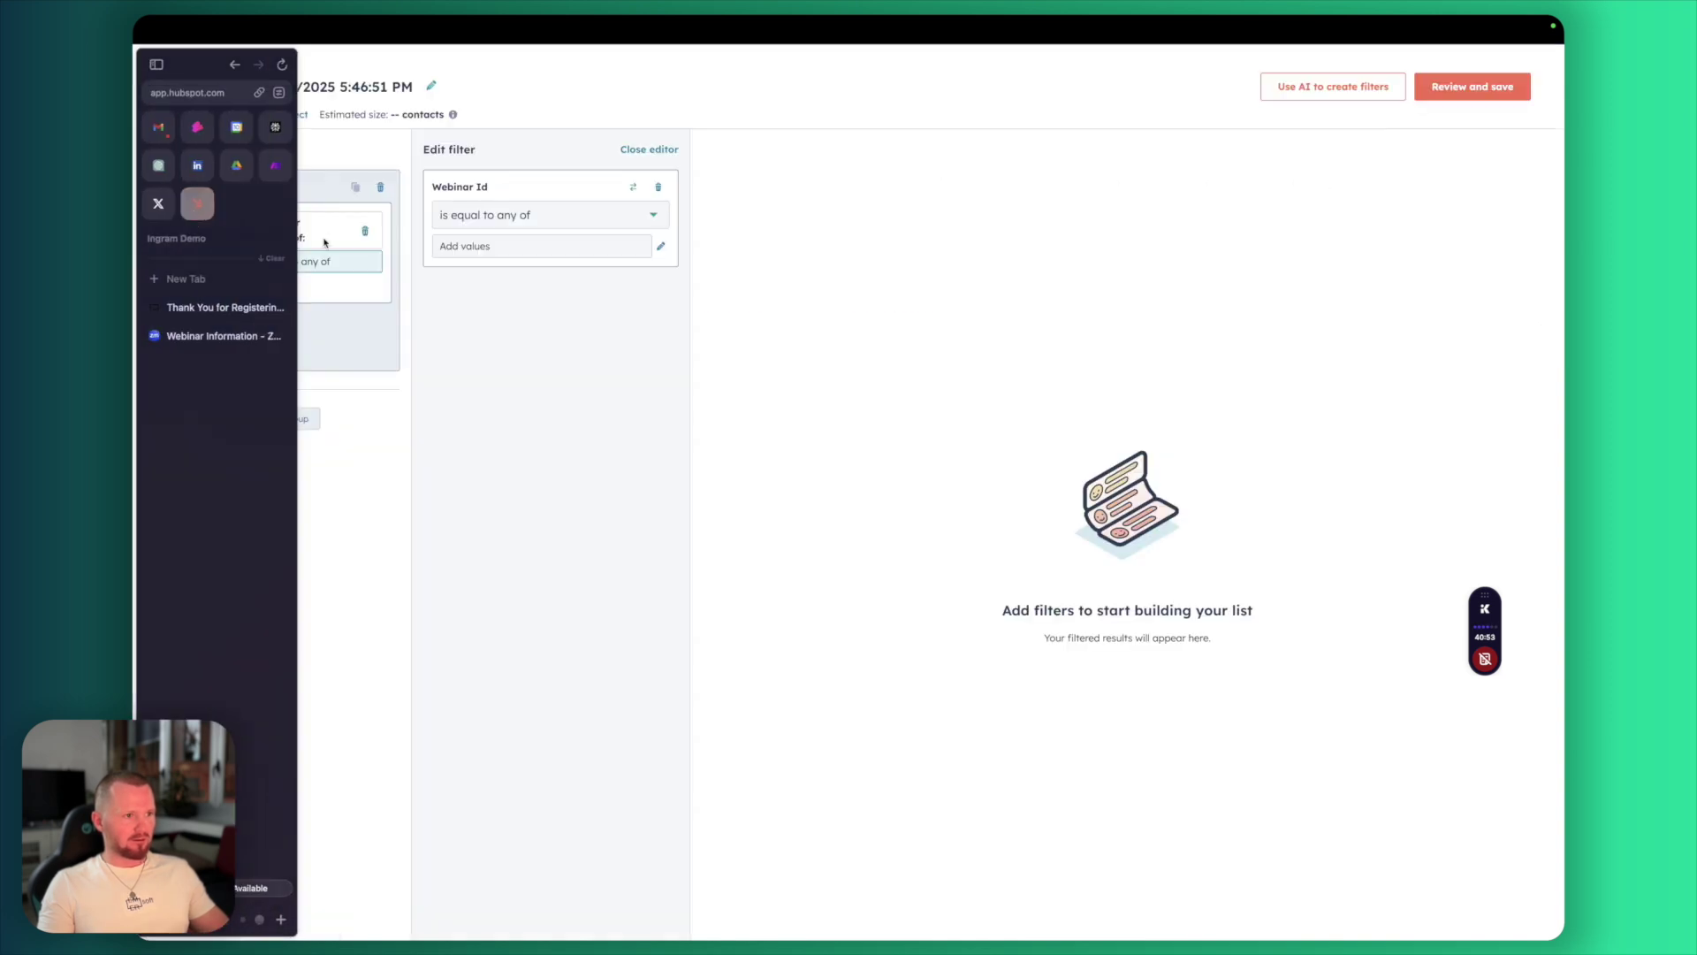
pyautogui.click(493, 249)
pyautogui.hotkey('ctrl', 'v')
pyautogui.press('Return')
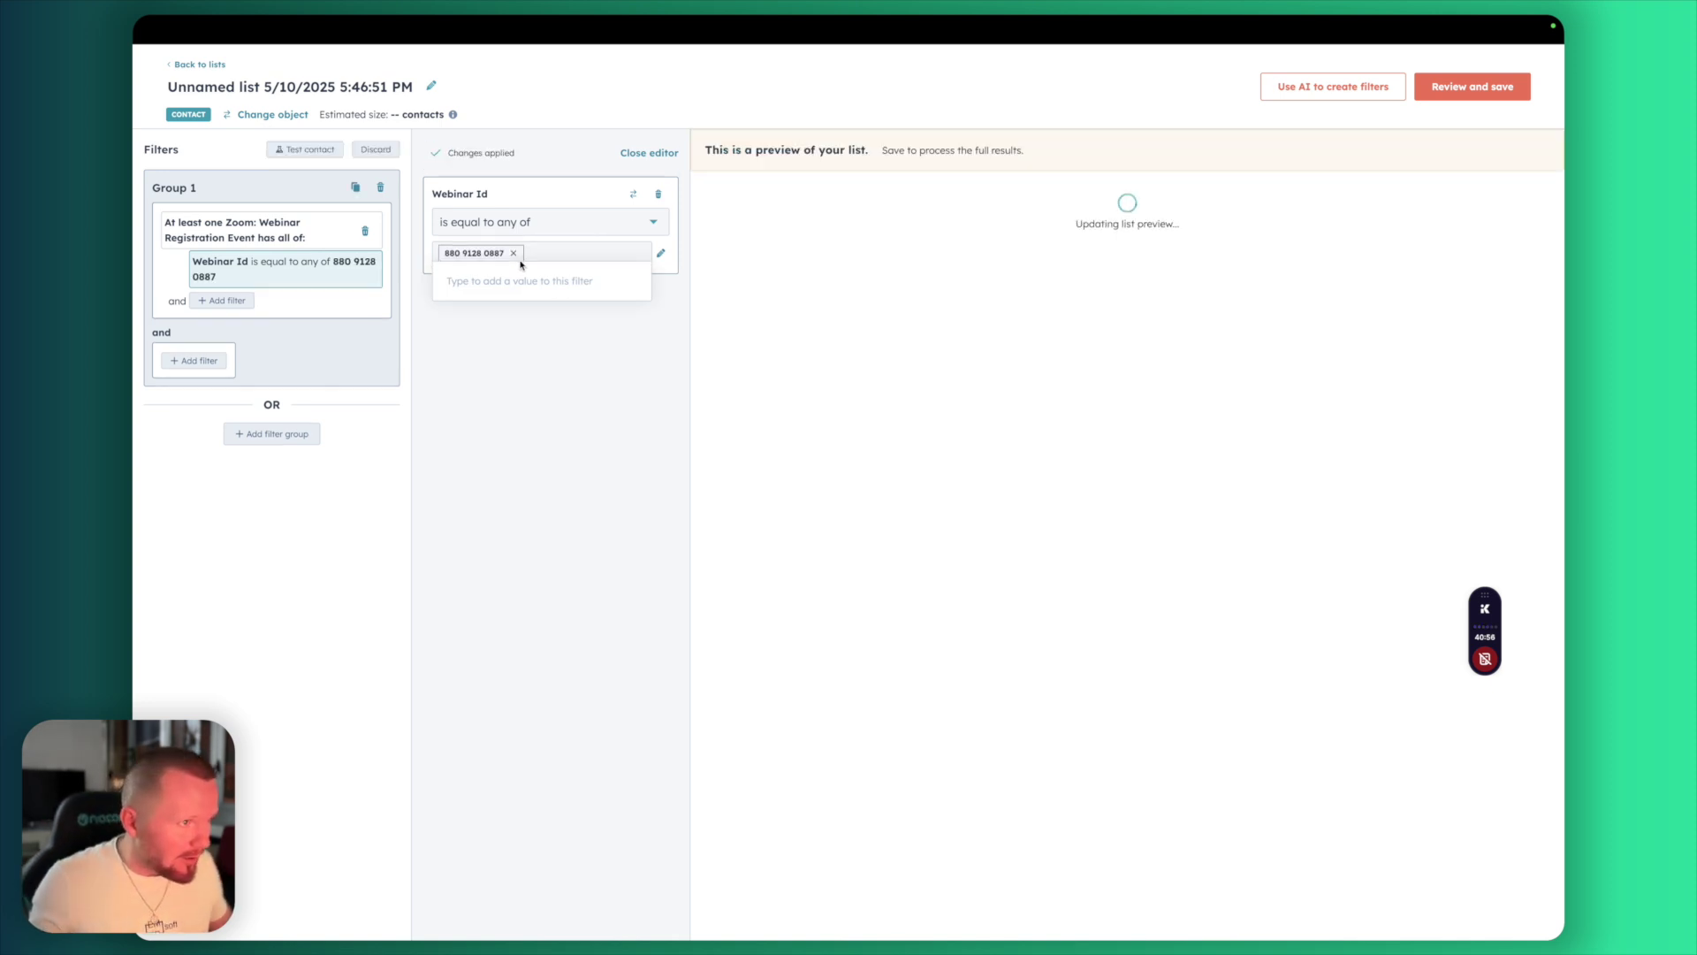
pyautogui.click(513, 253)
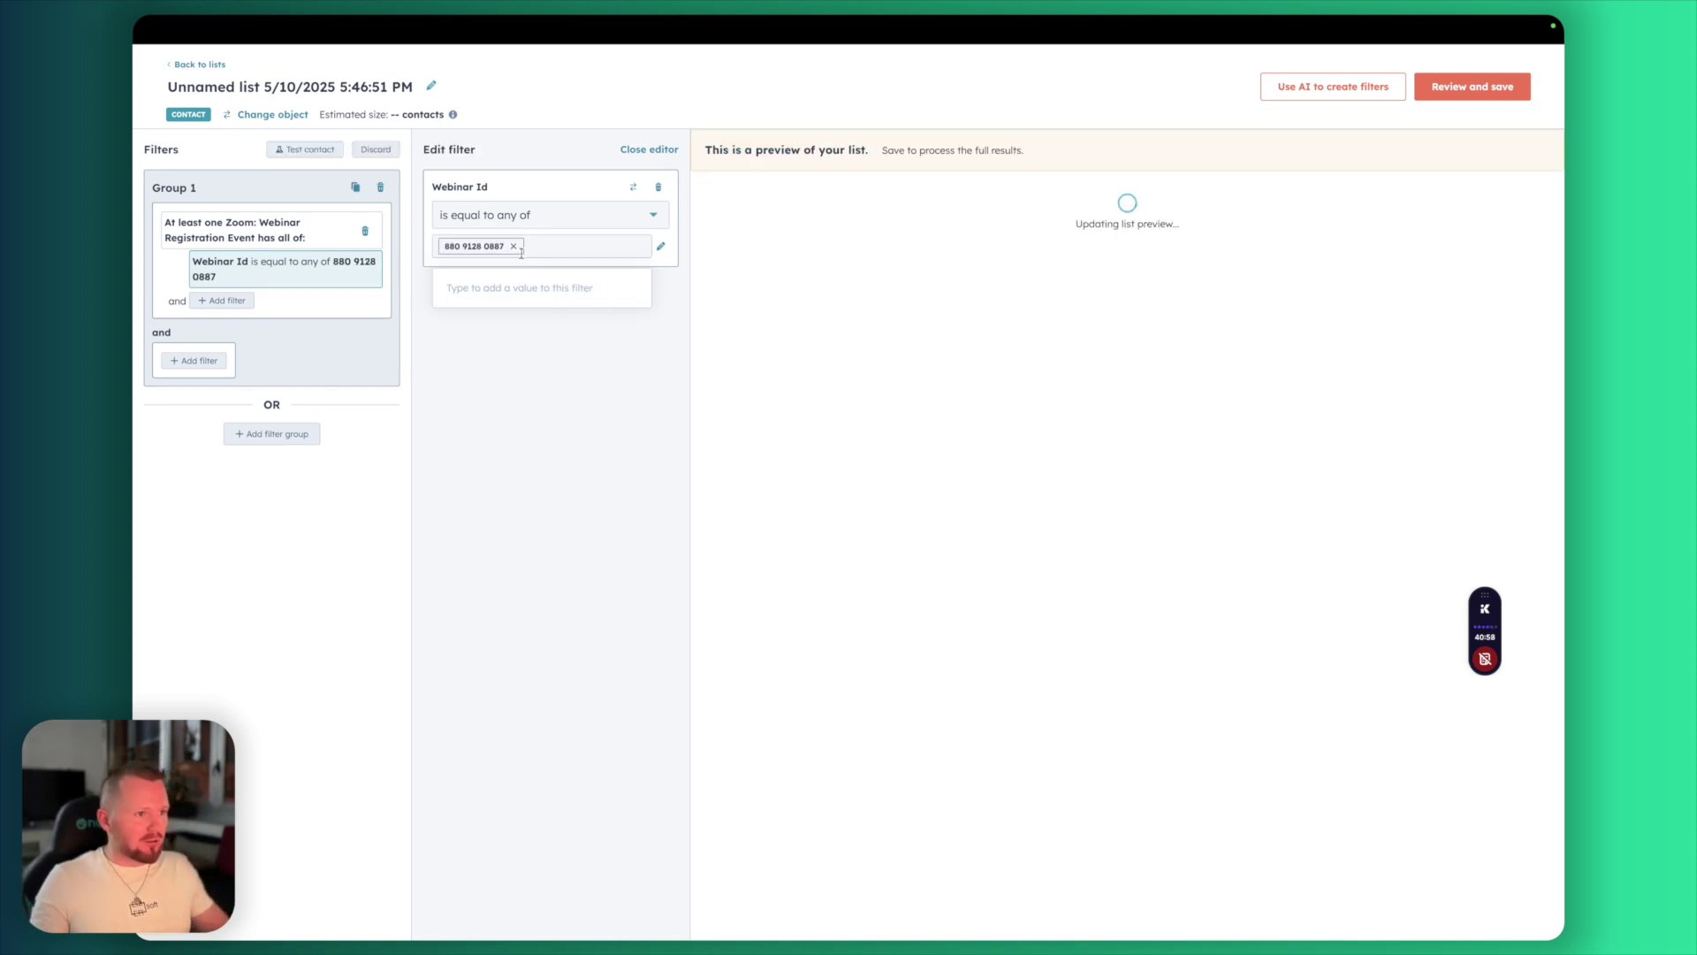
pyautogui.hotkey('ctrl', 't')
pyautogui.hotkey('ctrl', 'v')
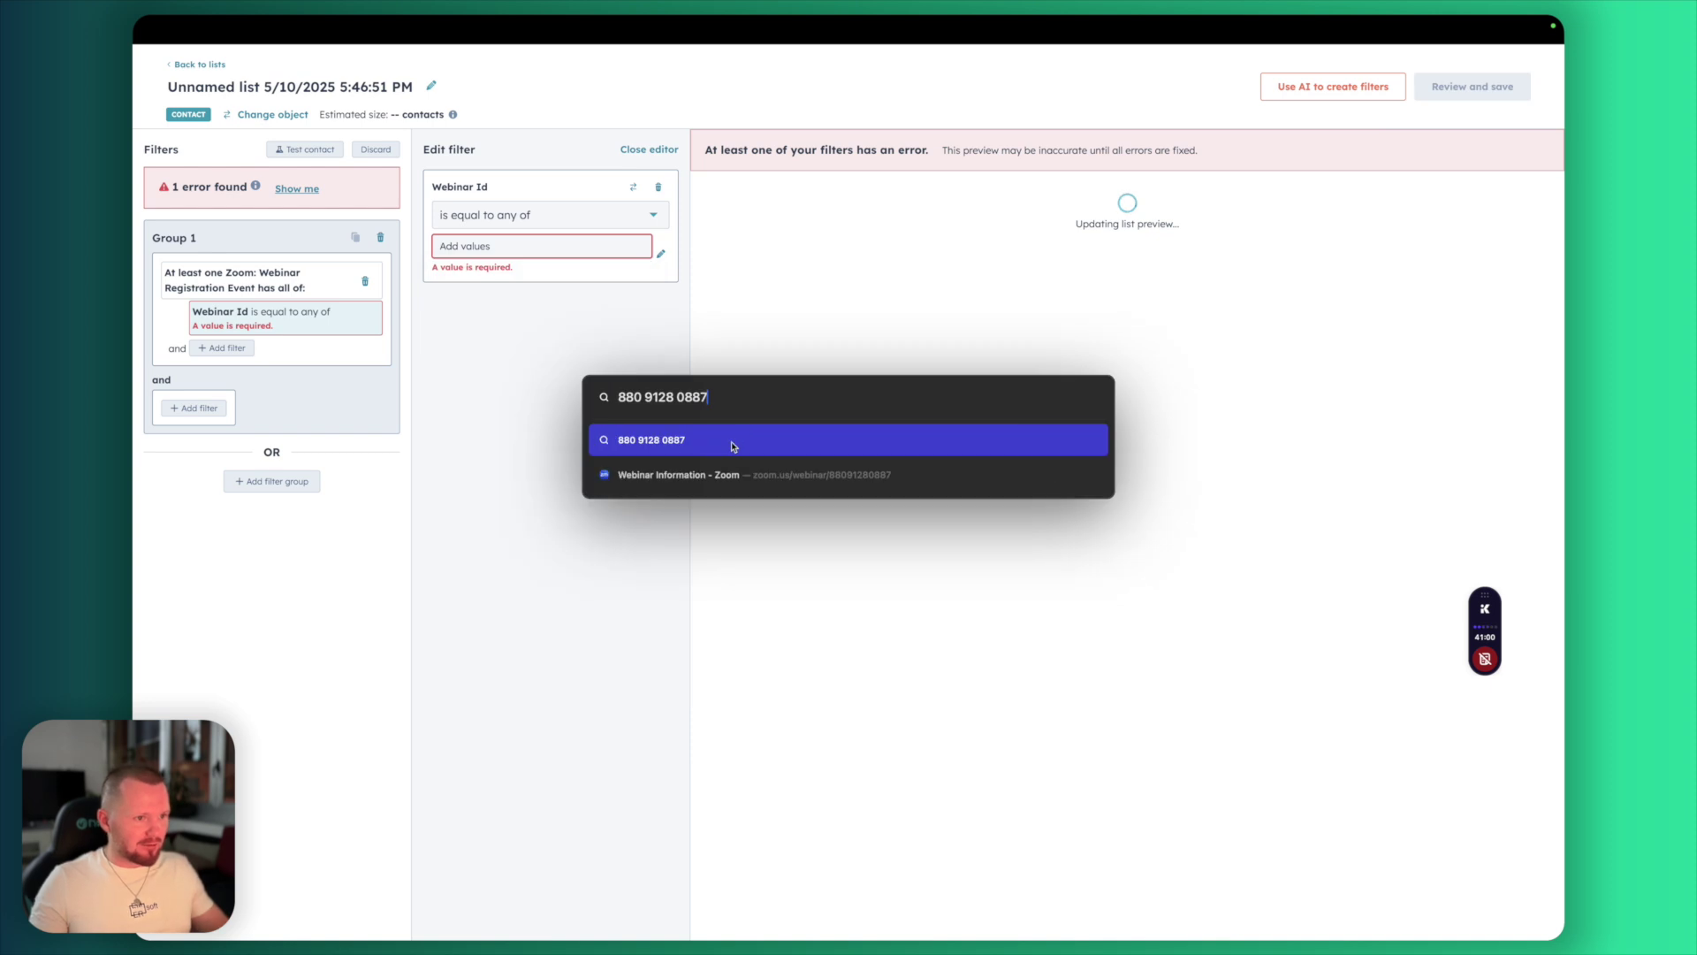
pyautogui.press('Left')
pyautogui.press('Left')
pyautogui.press('Left')
pyautogui.press('Left')
pyautogui.press('BackSpace')
pyautogui.press('Left')
pyautogui.press('Left')
pyautogui.press('Left')
pyautogui.press('Left')
pyautogui.press('BackSpace')
pyautogui.hotkey('ctrl', 'a')
pyautogui.hotkey('ctrl', 'c')
pyautogui.press('BackSpace')
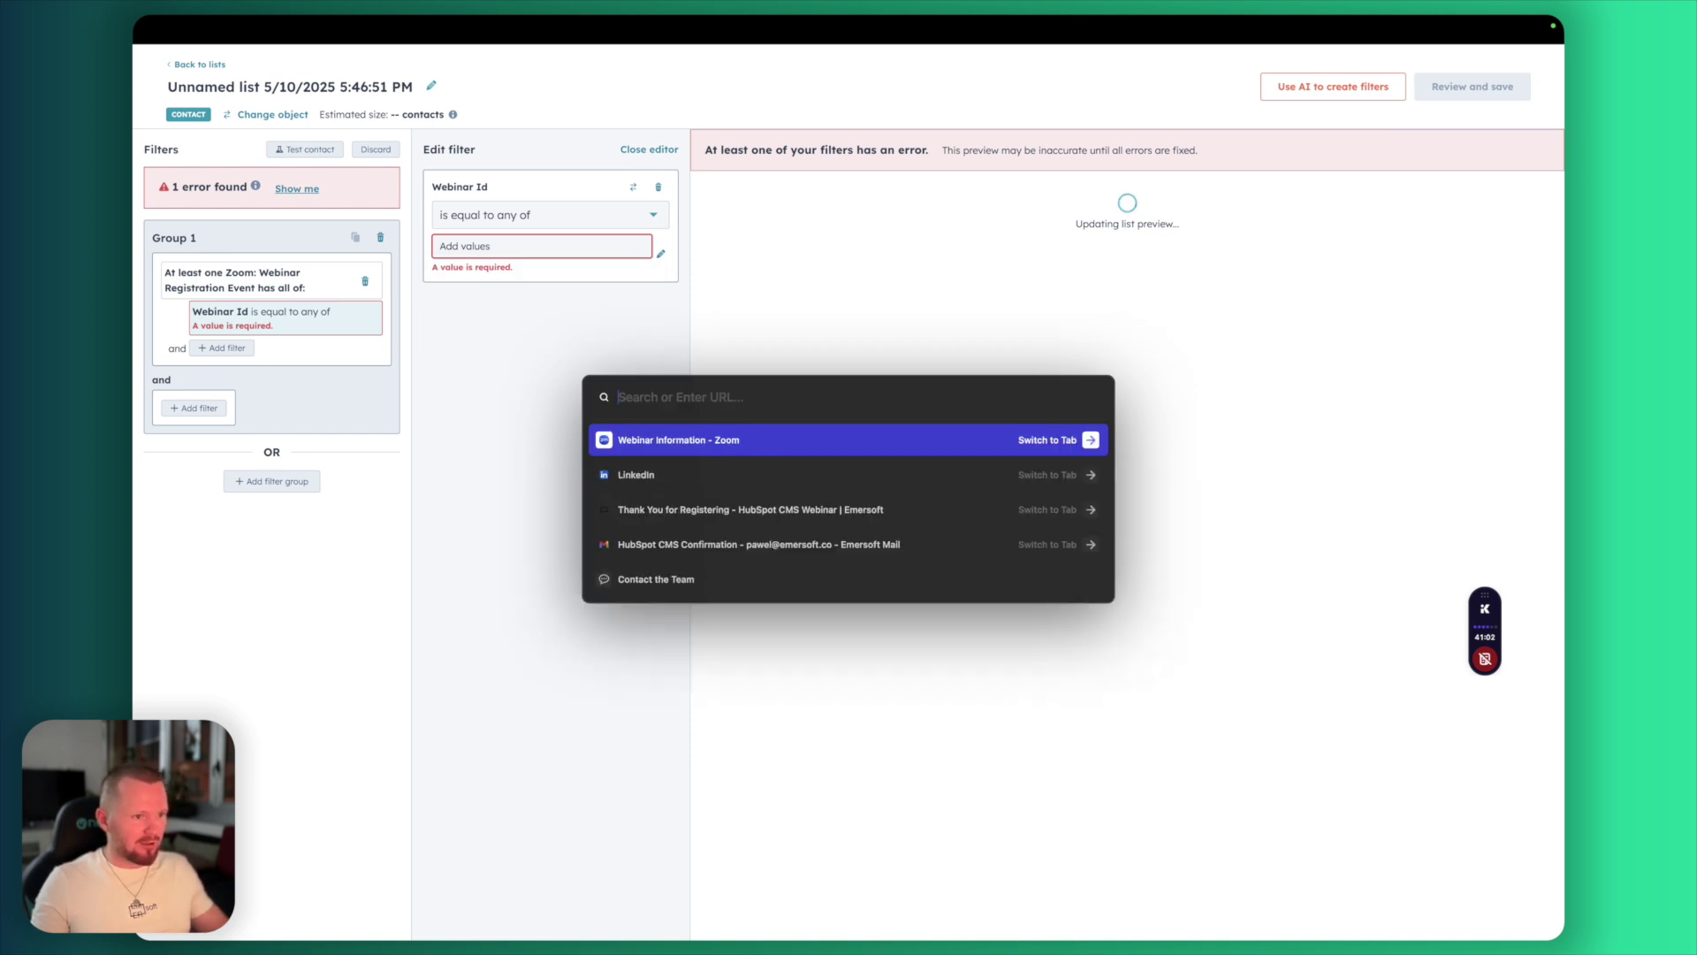
pyautogui.press('Escape')
pyautogui.hotkey('ctrl', 'v')
pyautogui.press('Return')
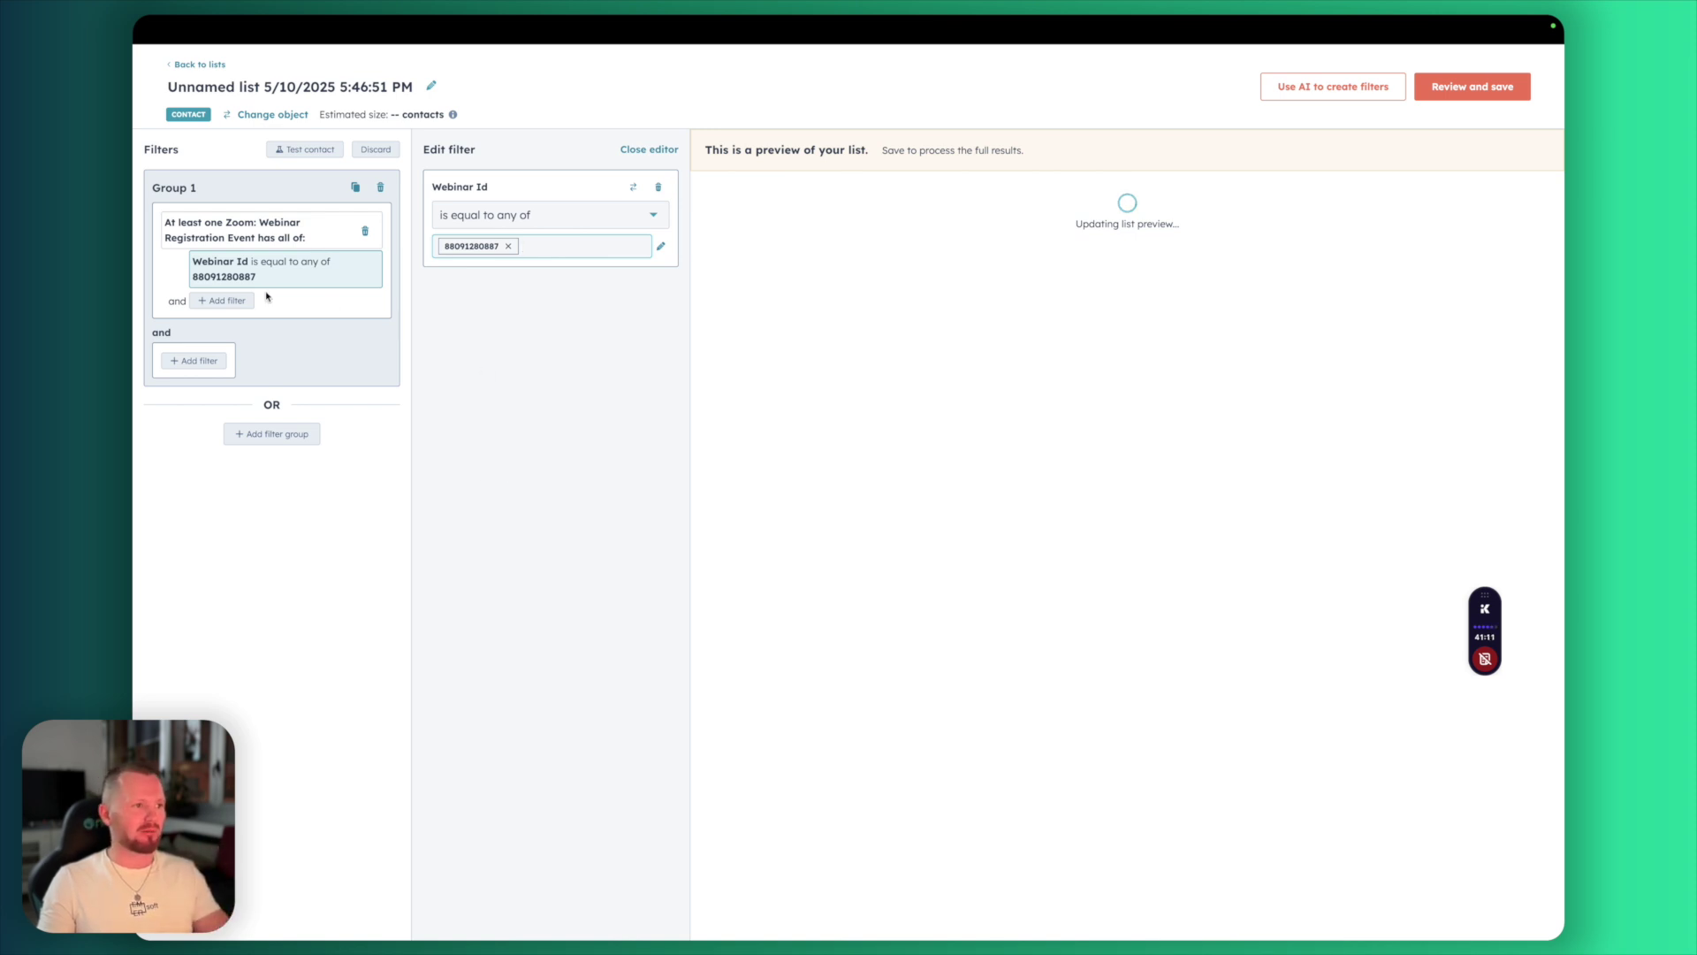
pyautogui.click(210, 360)
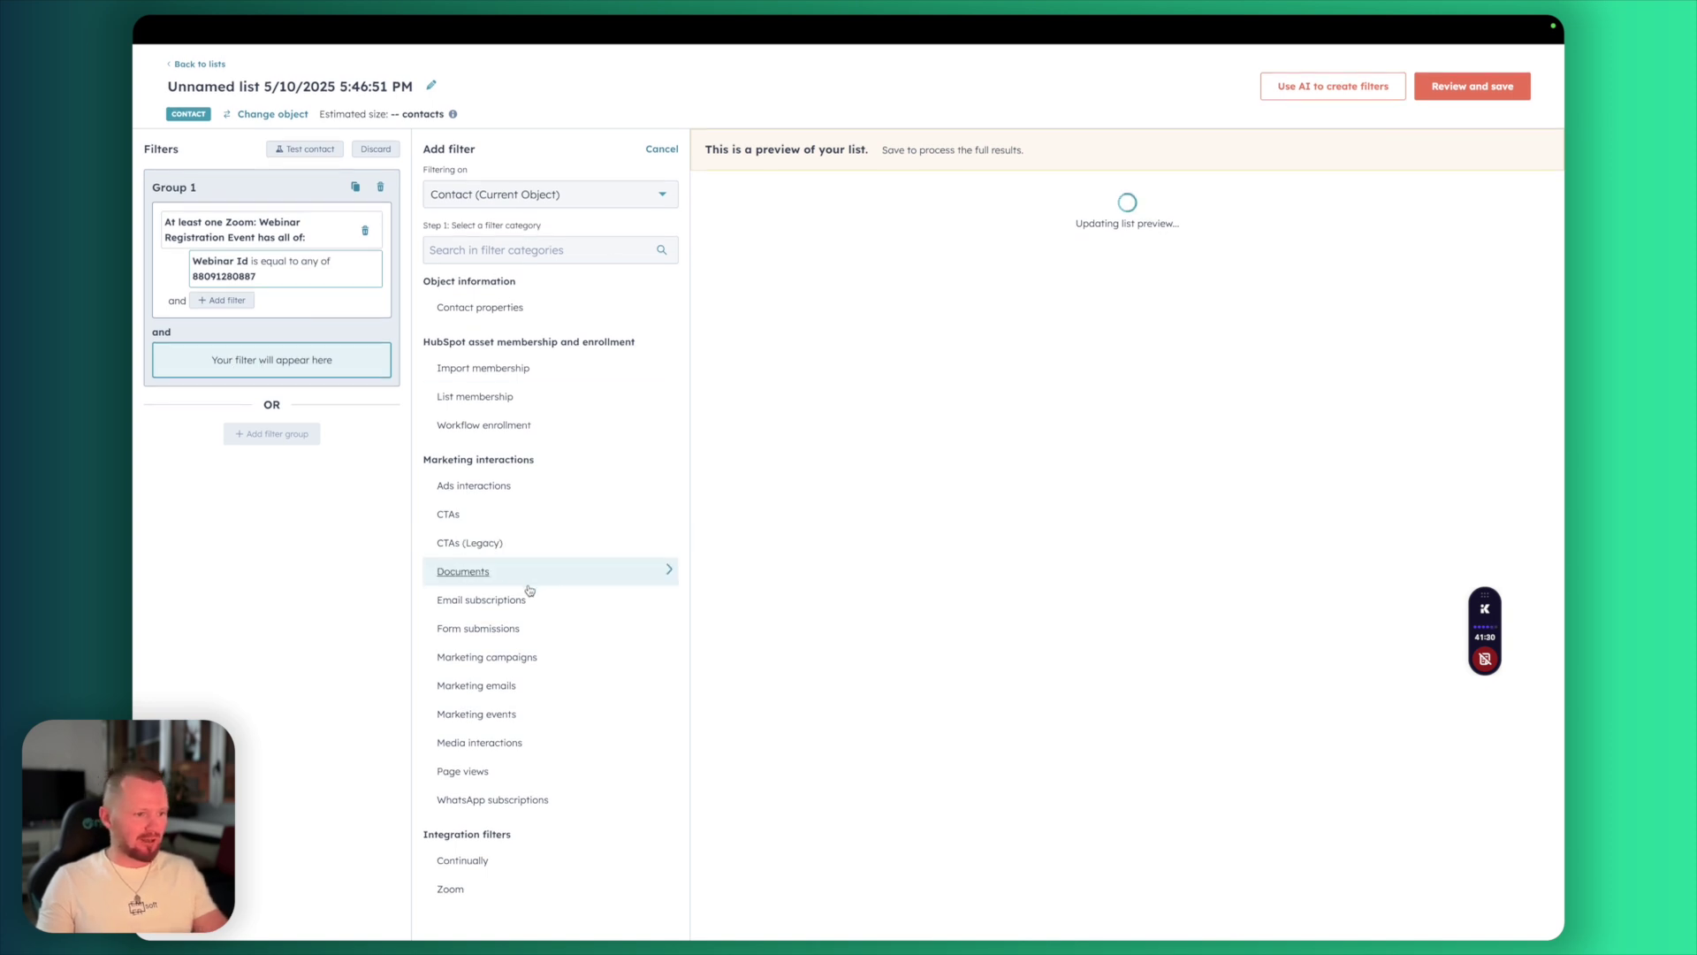
# Filter Zoom webinar attendance events where Attendance Duration Percent is greater than 60
pyautogui.click(454, 901)
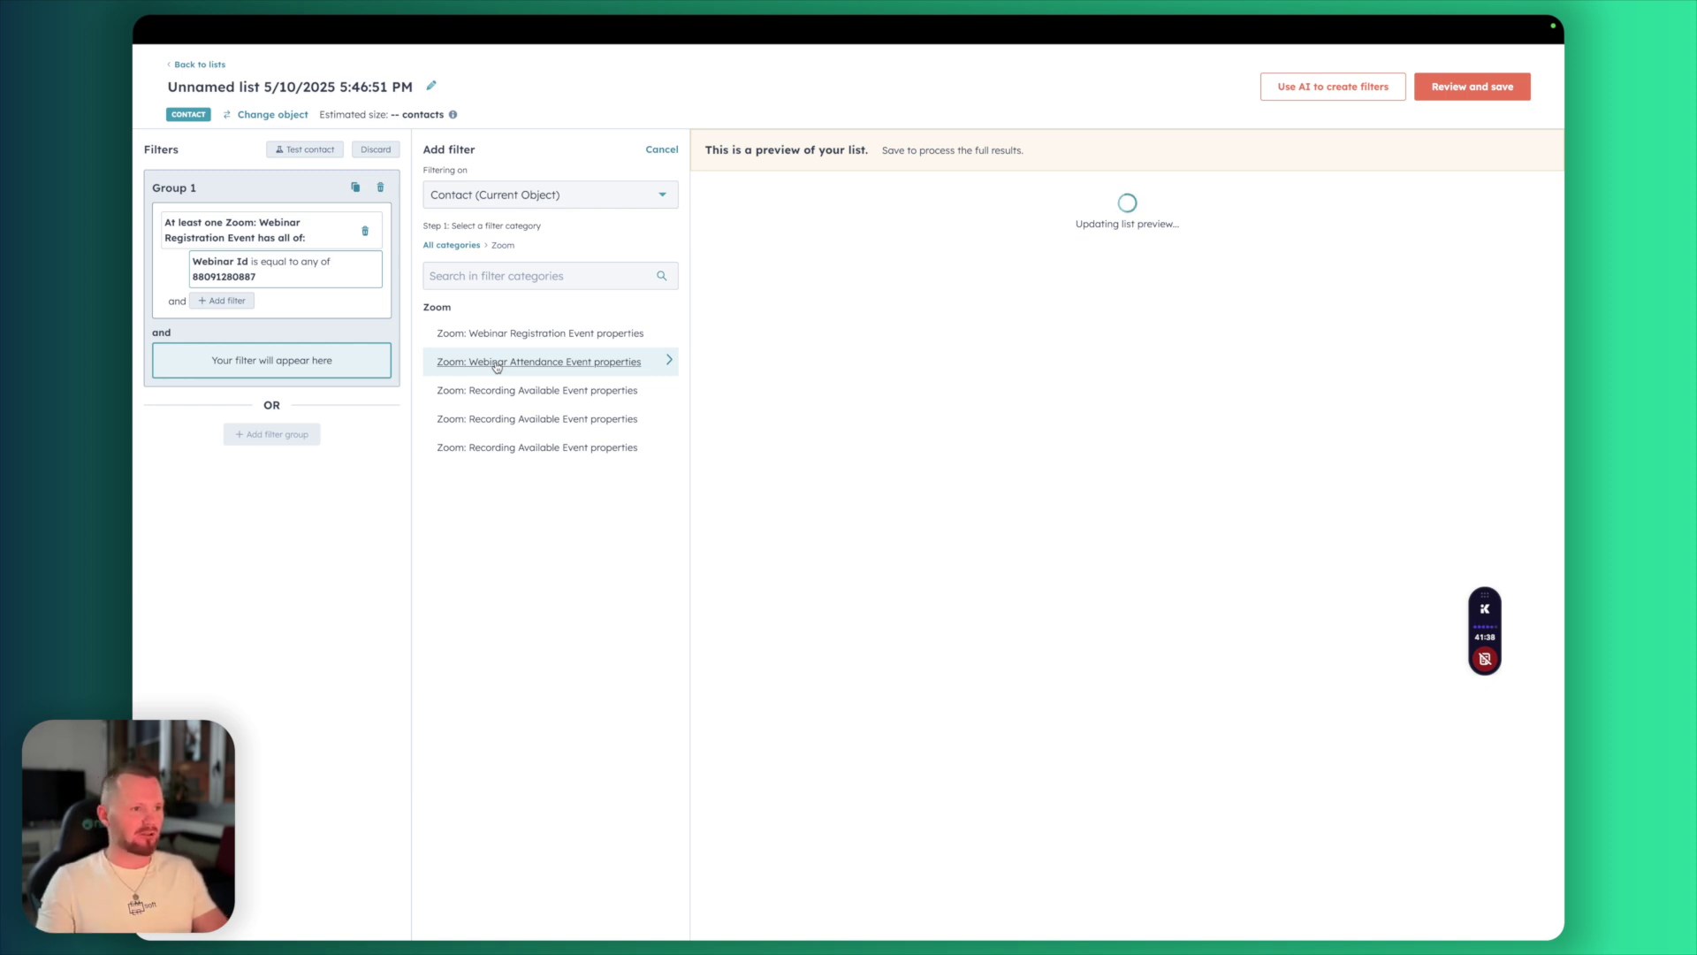
pyautogui.click(552, 367)
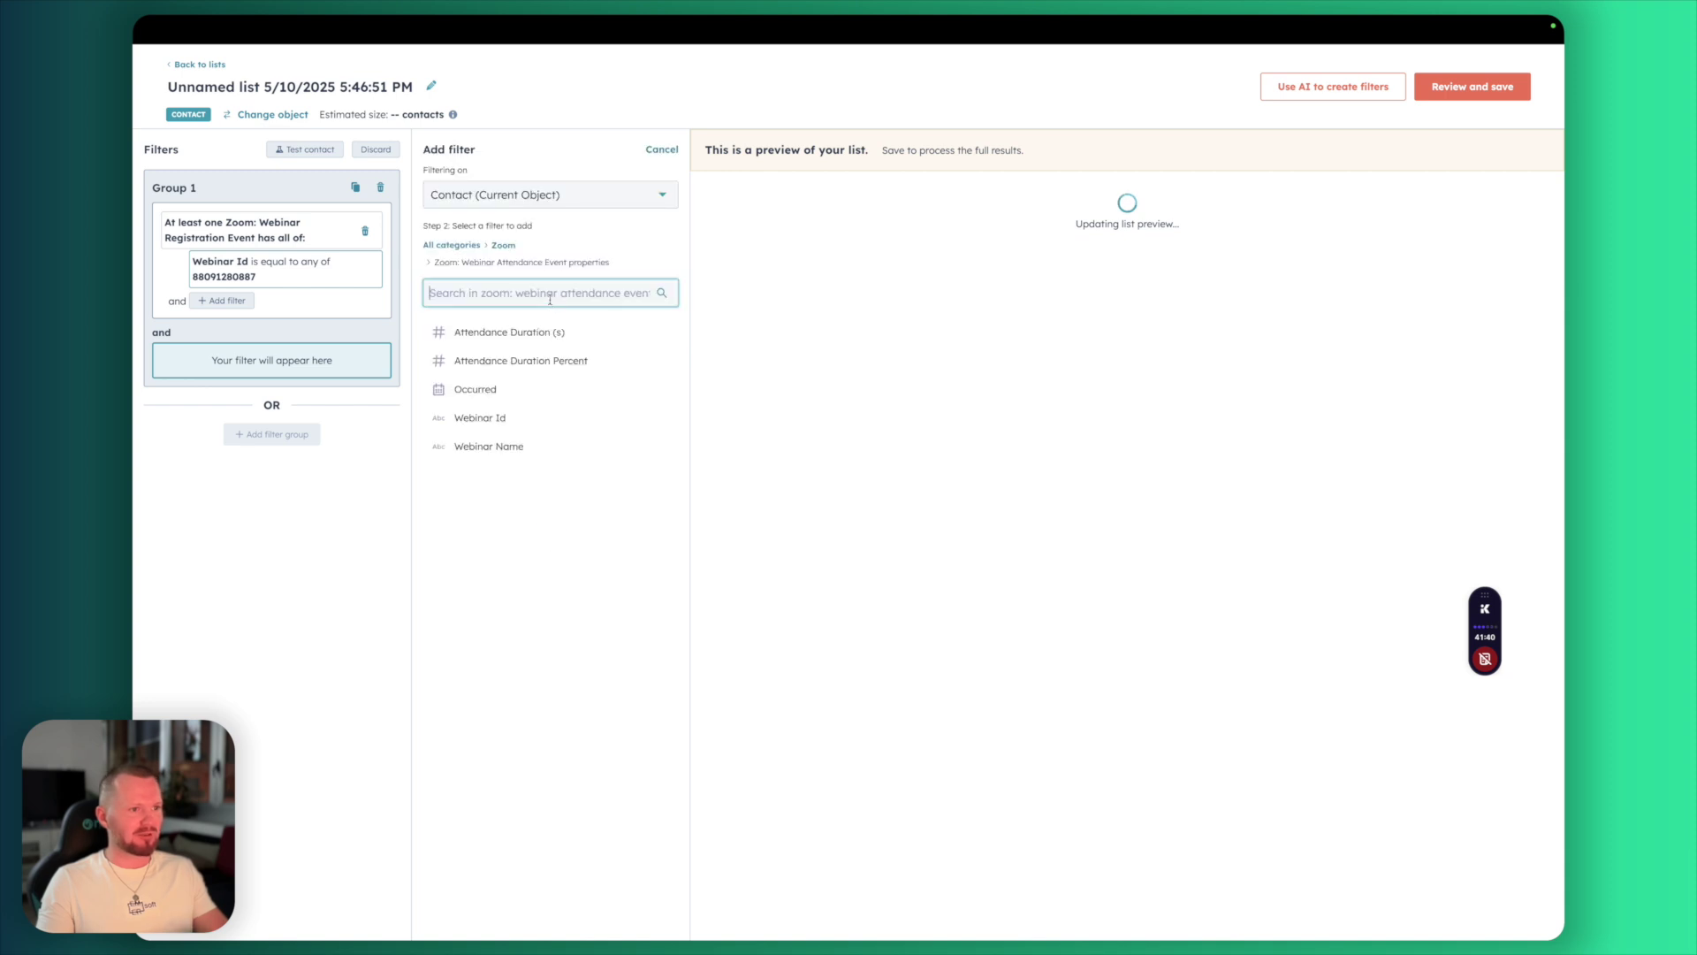
pyautogui.click(510, 370)
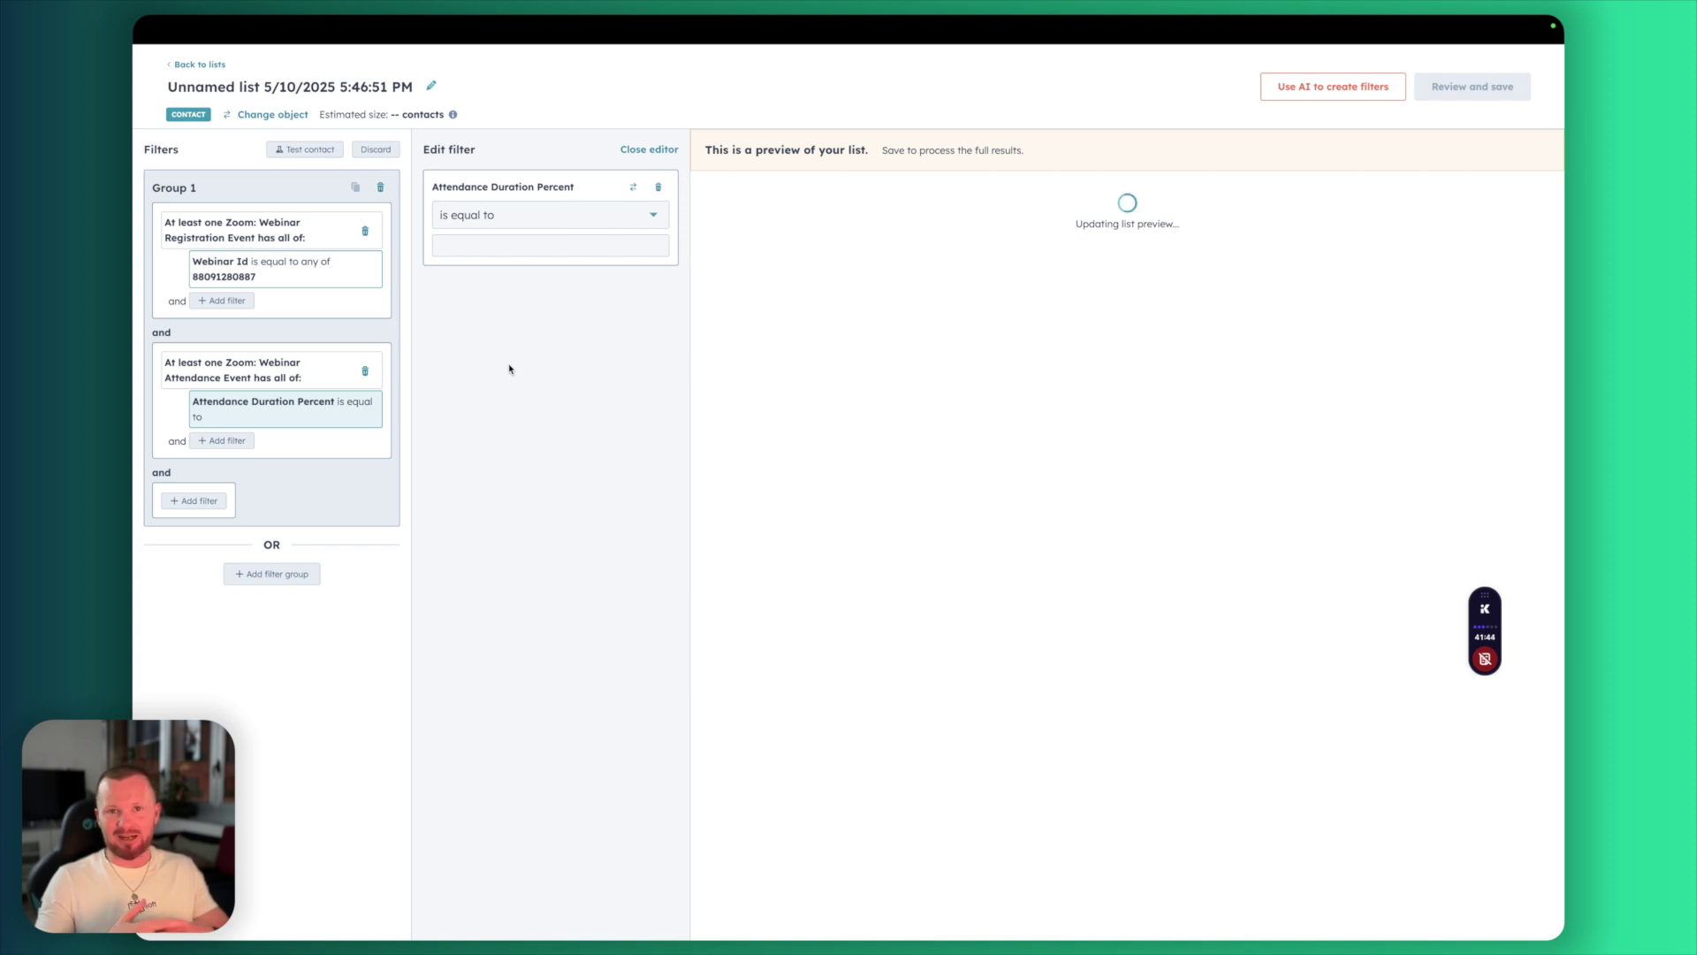
pyautogui.click(548, 225)
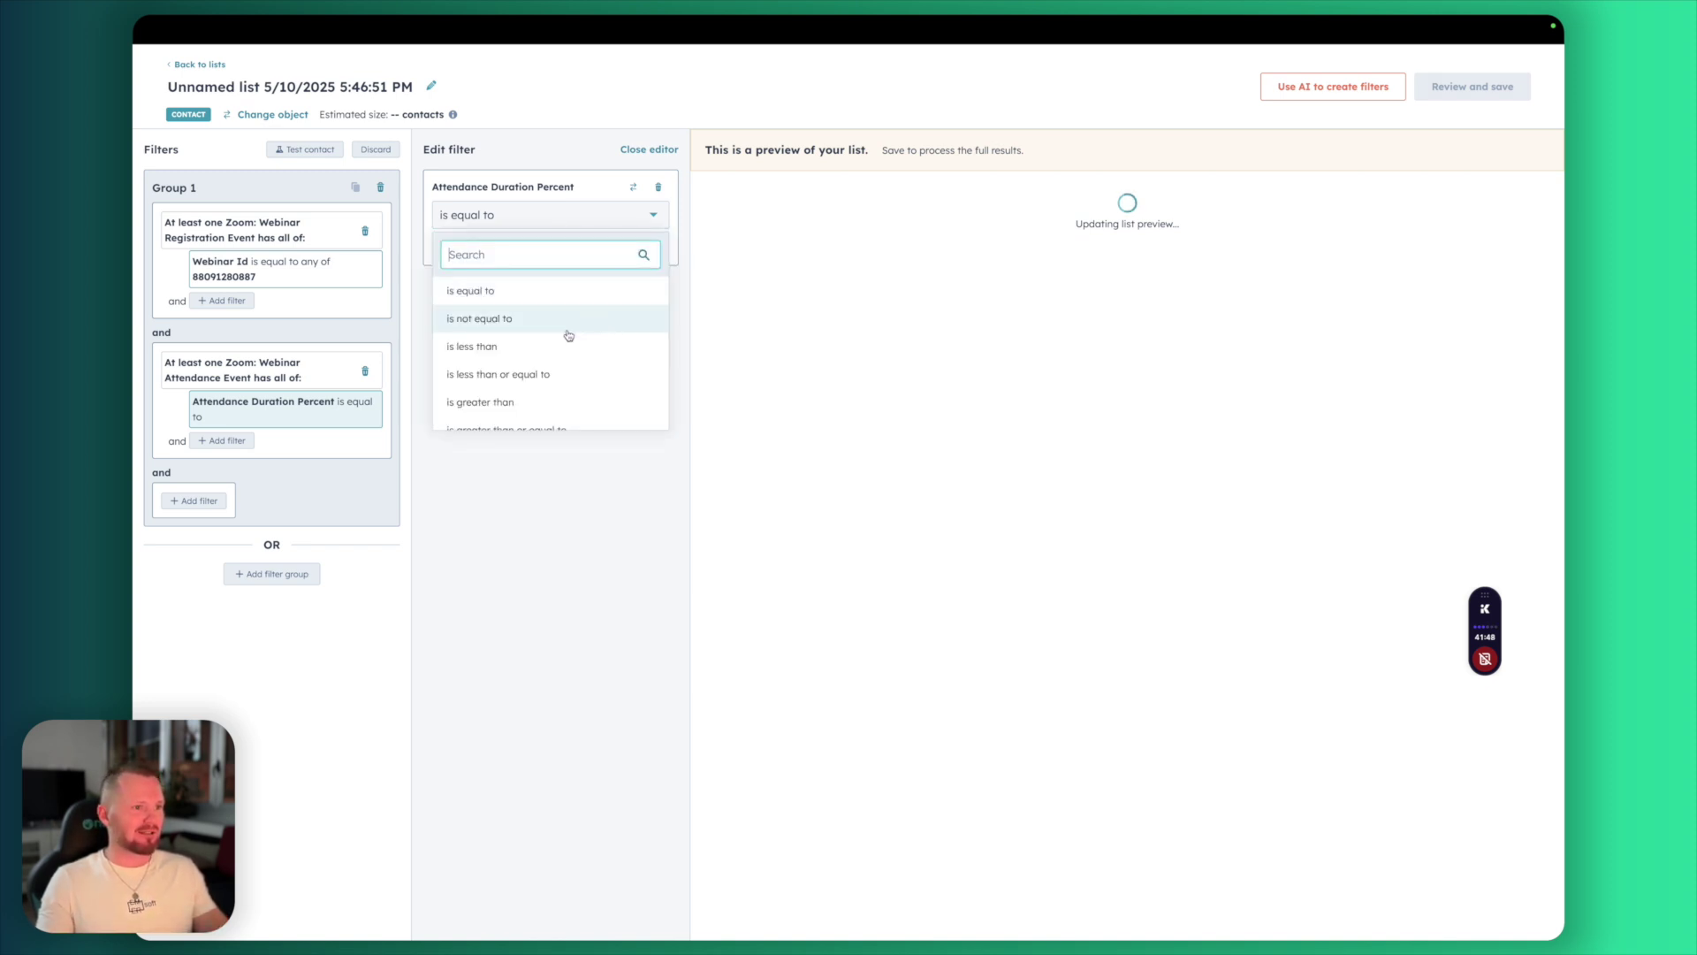
pyautogui.click(519, 401)
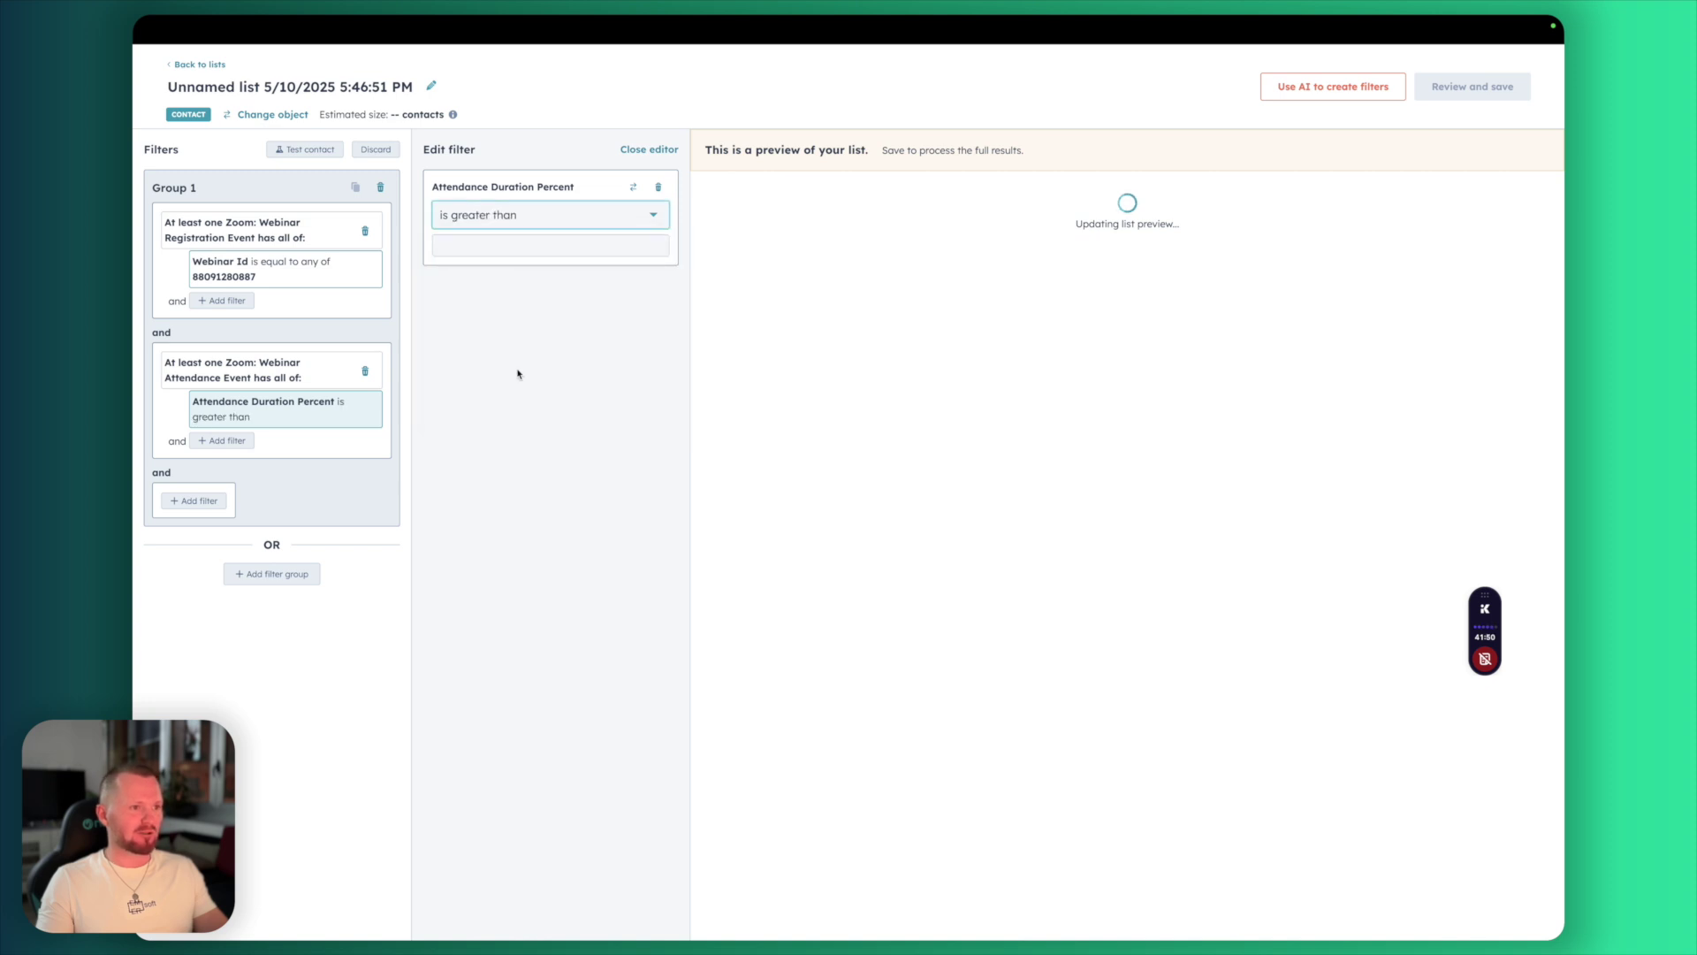
pyautogui.click(466, 258)
pyautogui.write('60')
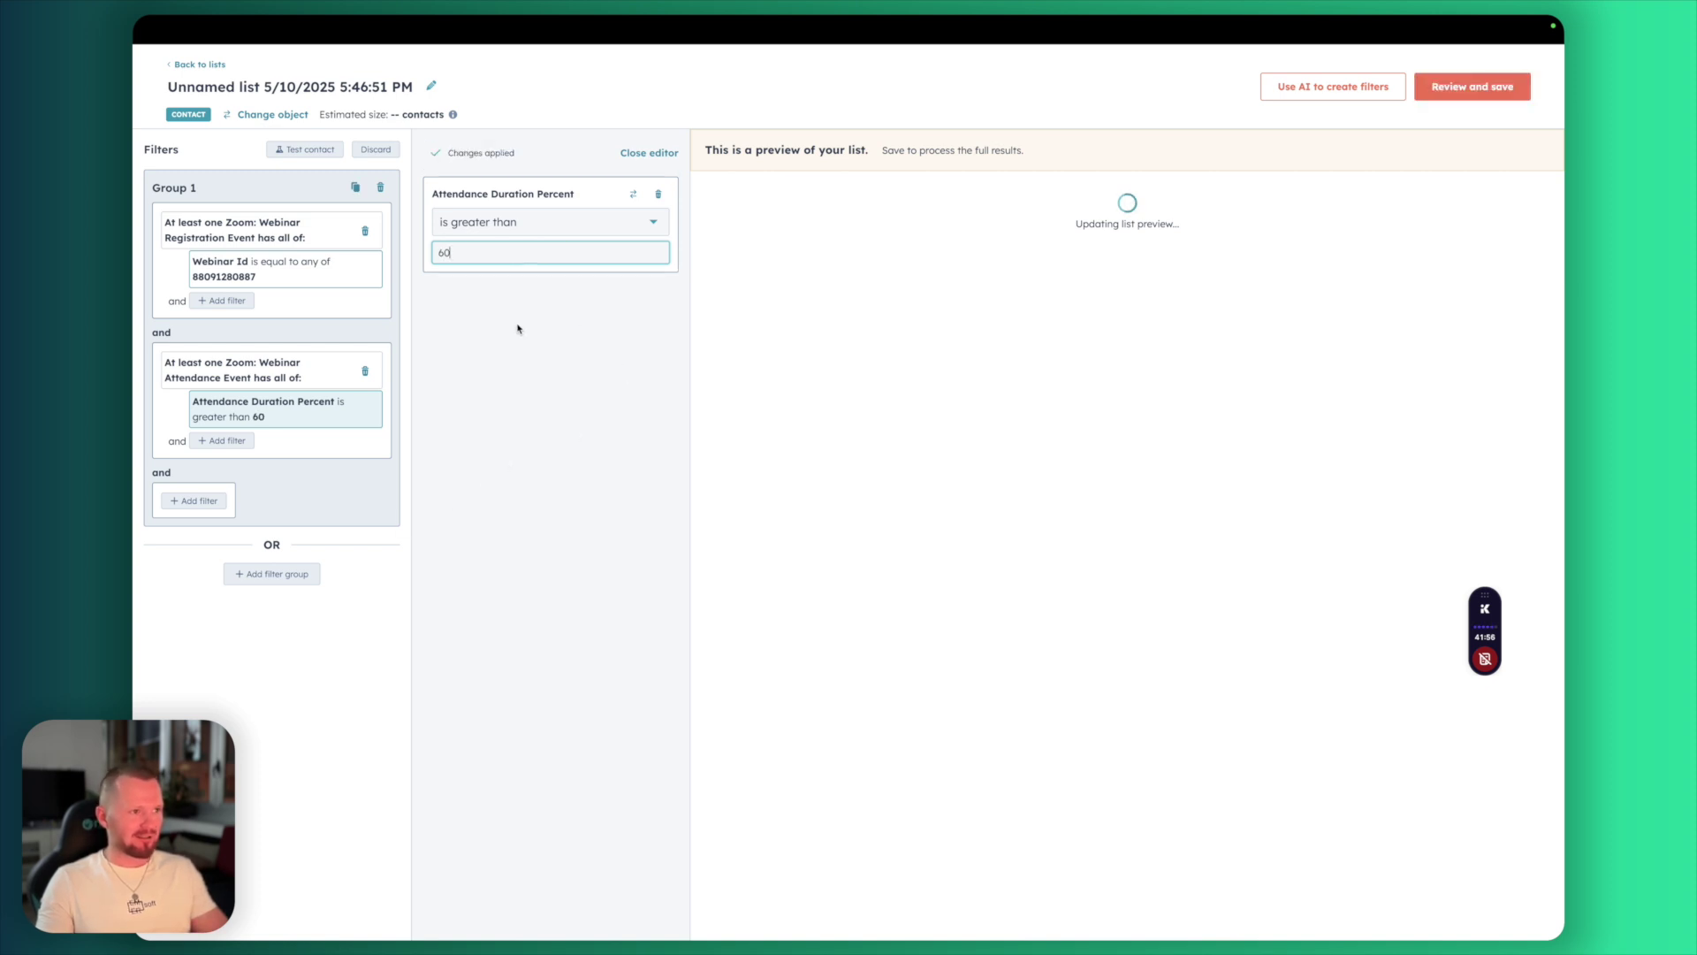
pyautogui.click(561, 470)
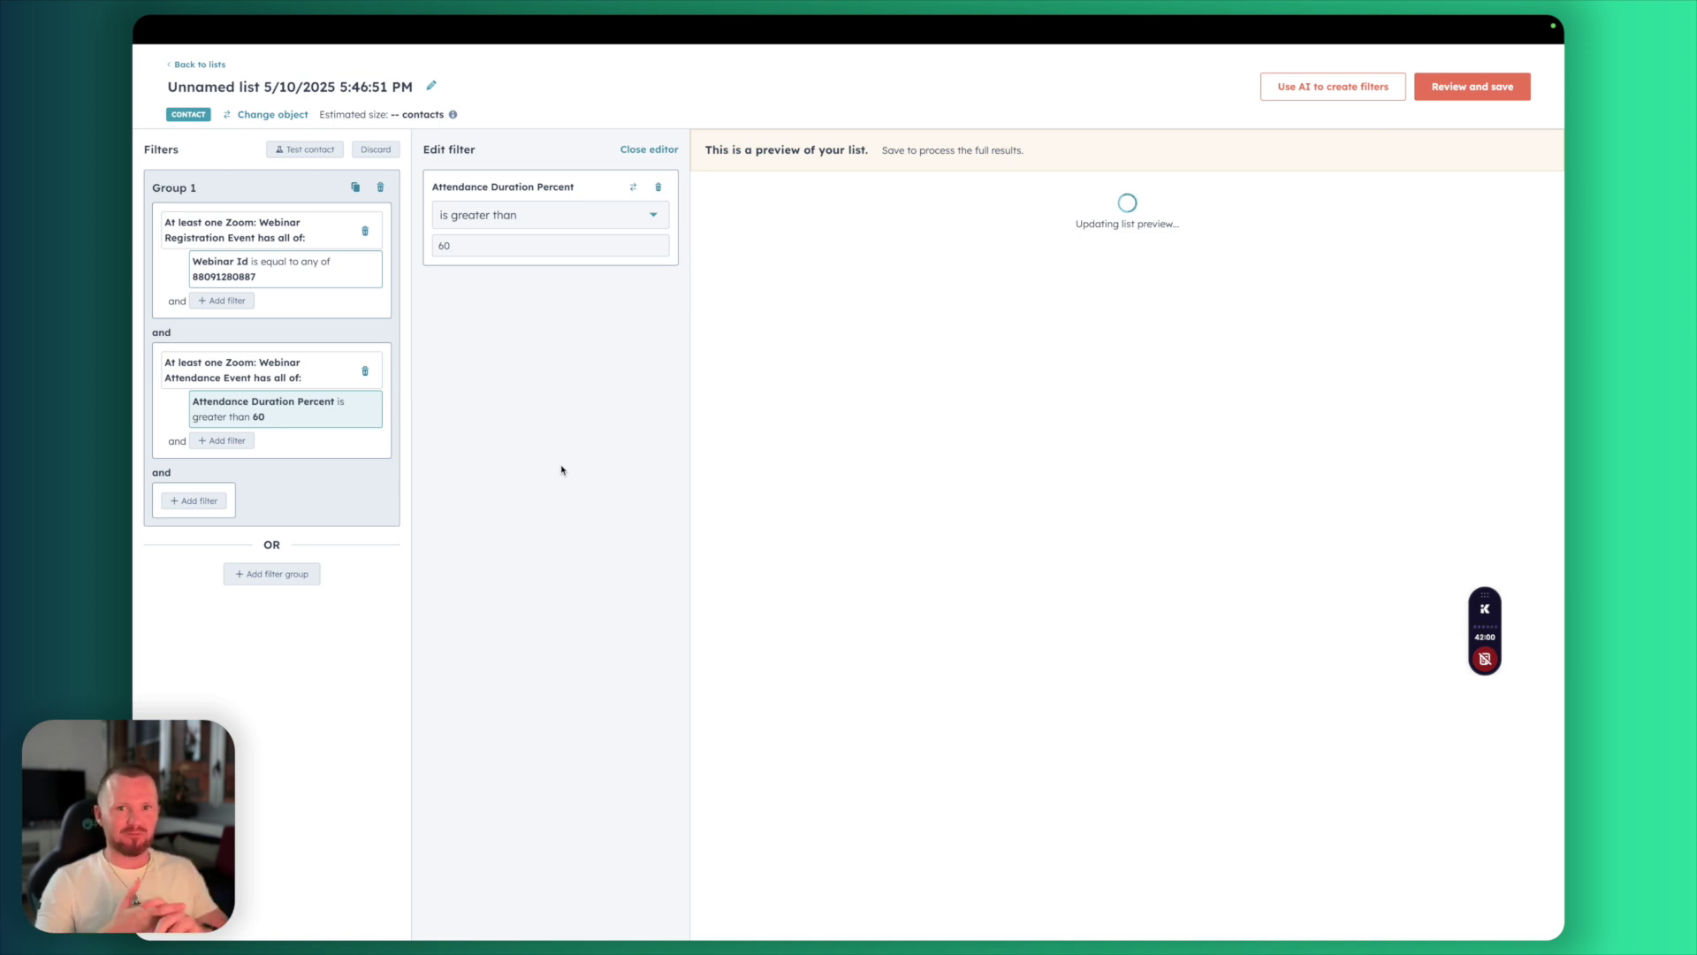